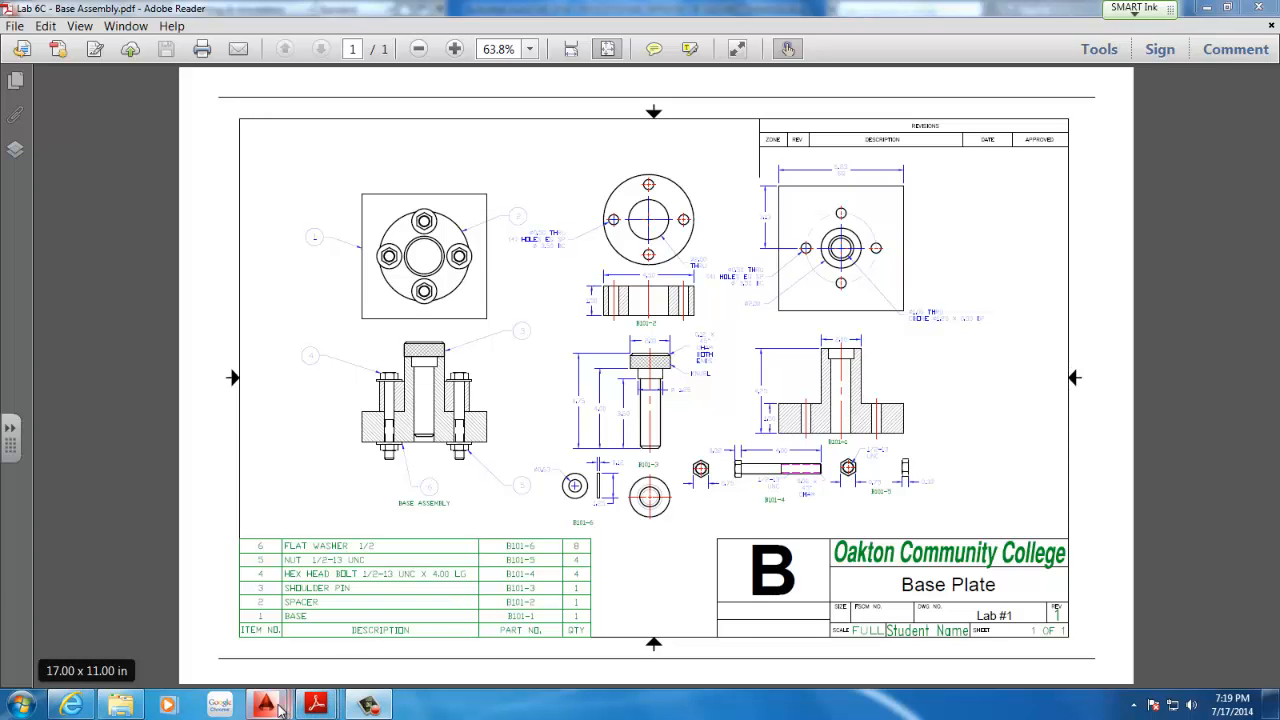
# - Switch to AutoCAD and go to model space in the B-Size MEC Titleblock drawing
pyautogui.moveTo(265, 705)
pyautogui.click(612, 626)
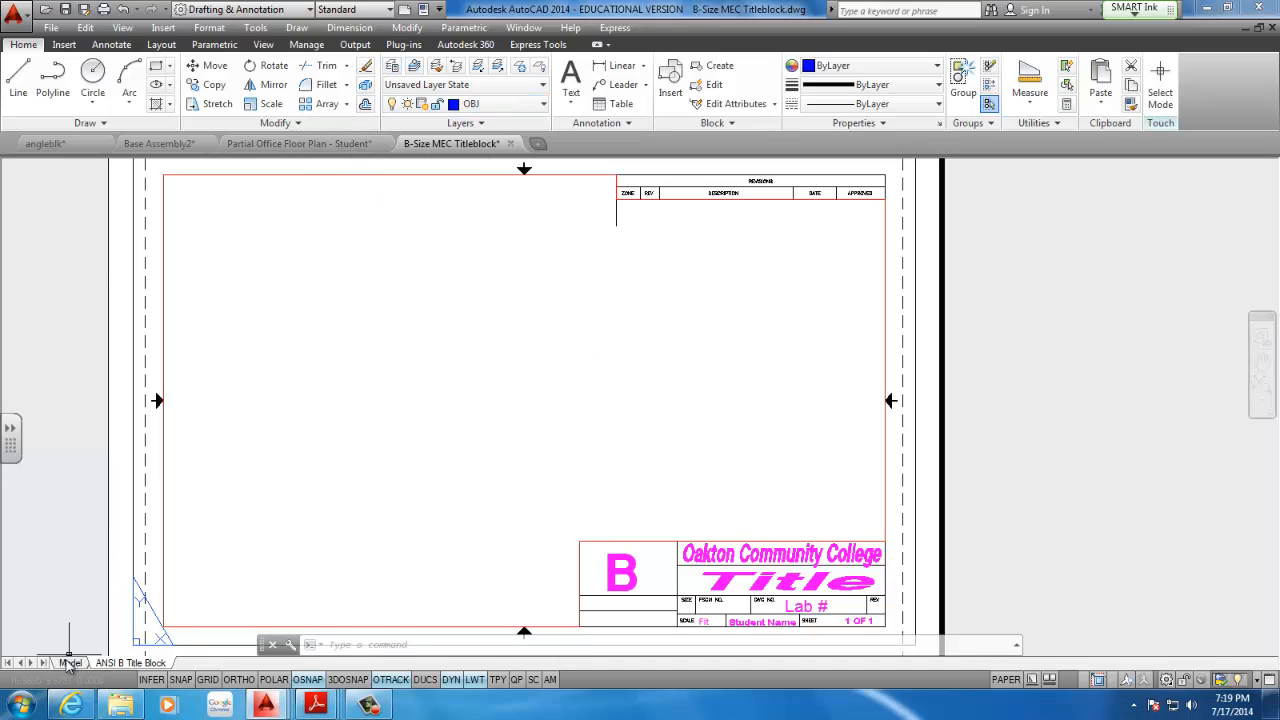
pyautogui.click(70, 663)
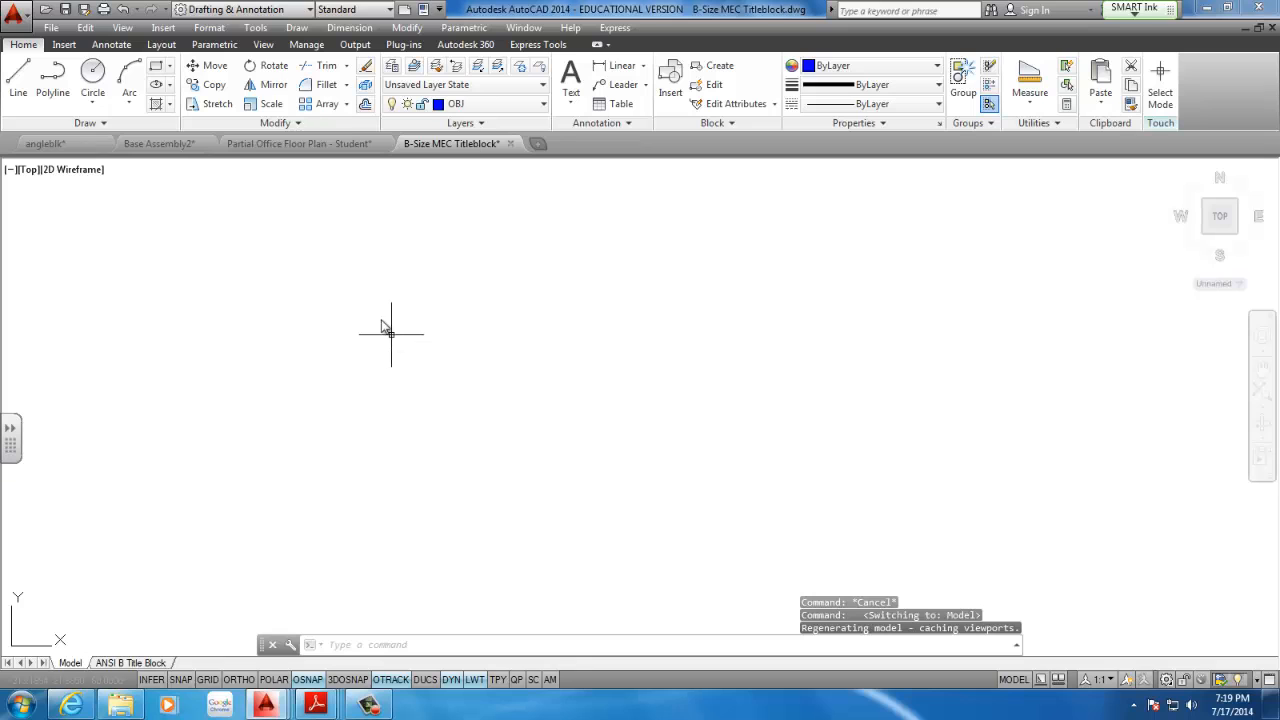
# - Save the drawing to the Desktop under the new name Base Plate
pyautogui.click(14, 11)
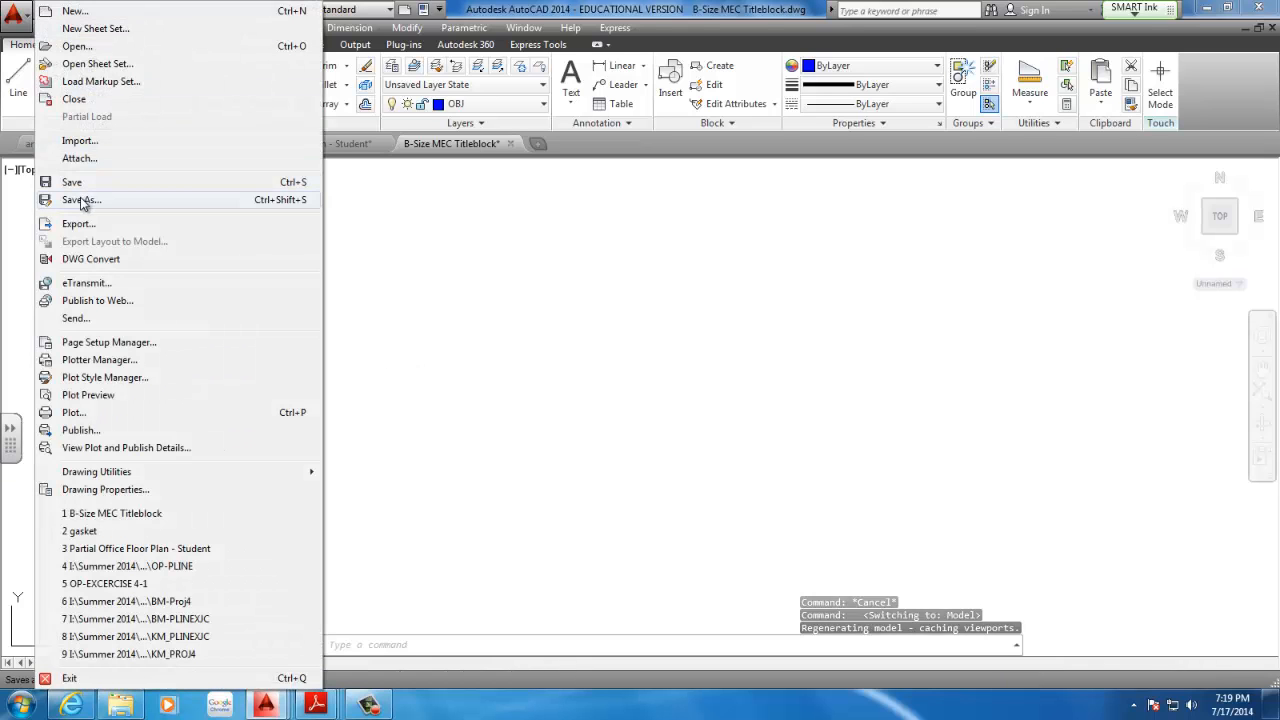
pyautogui.click(86, 200)
pyautogui.click(586, 428)
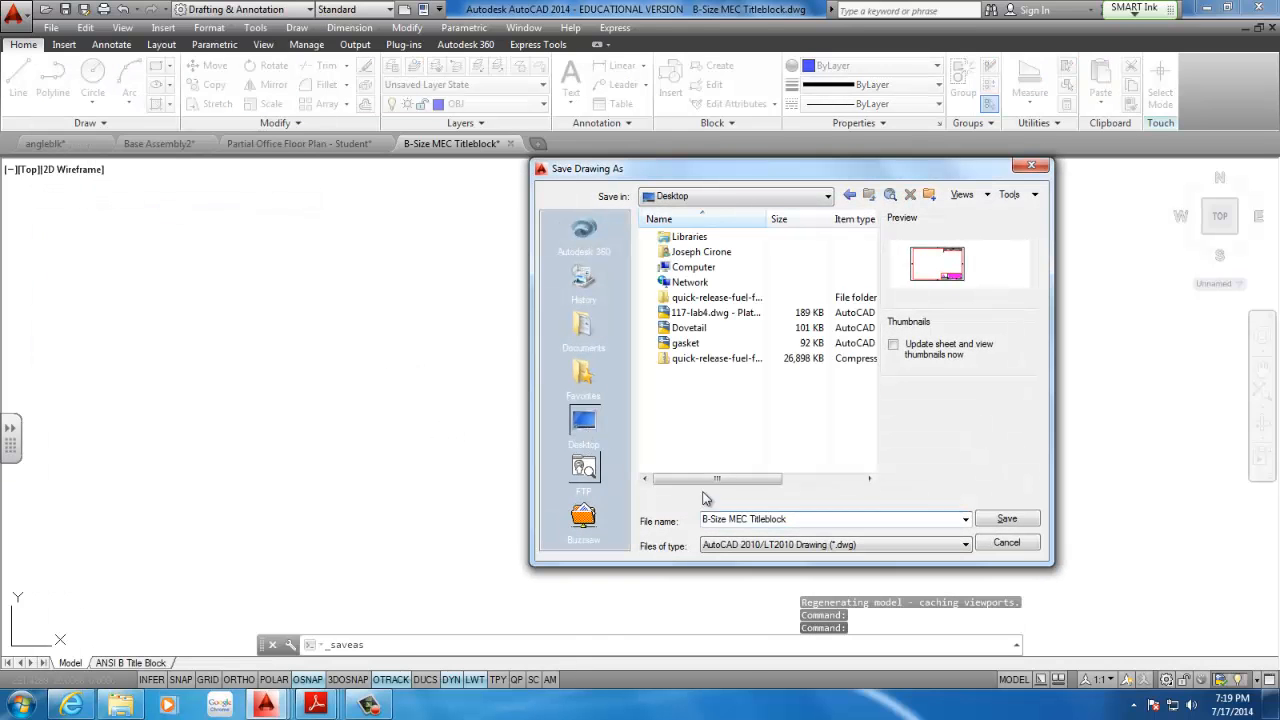
pyautogui.click(804, 523)
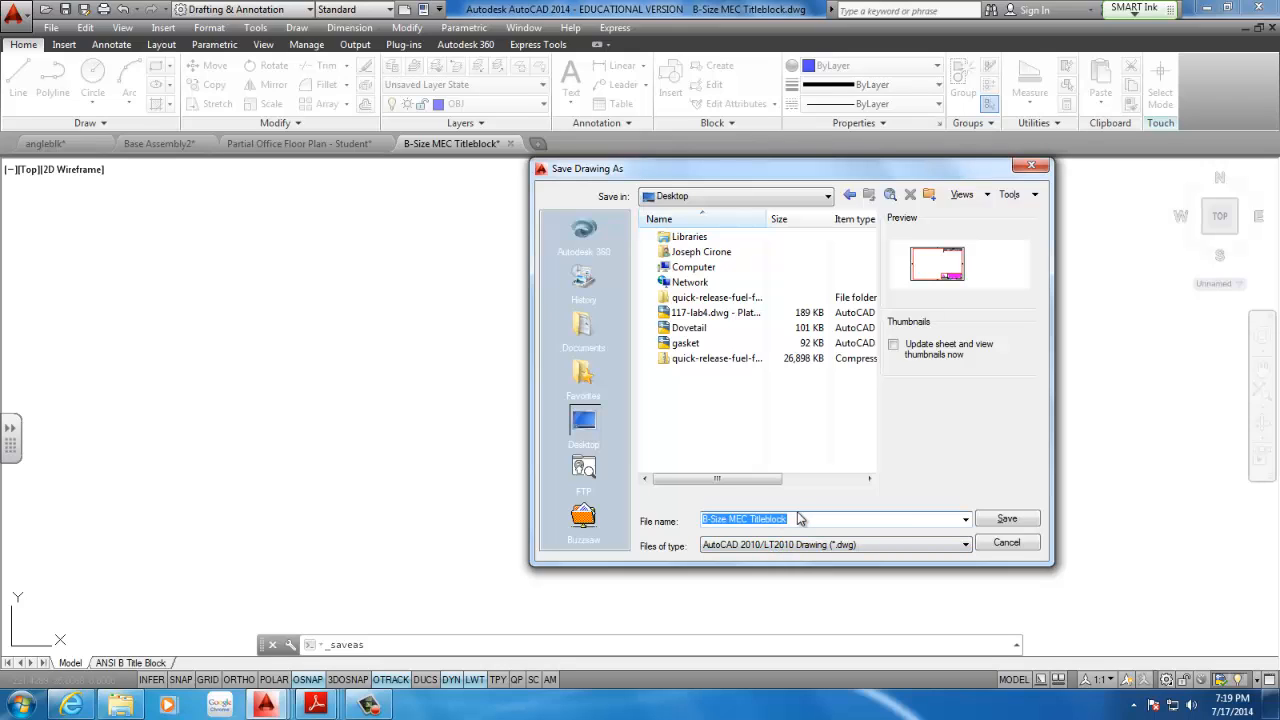
pyautogui.write('Base Plate')
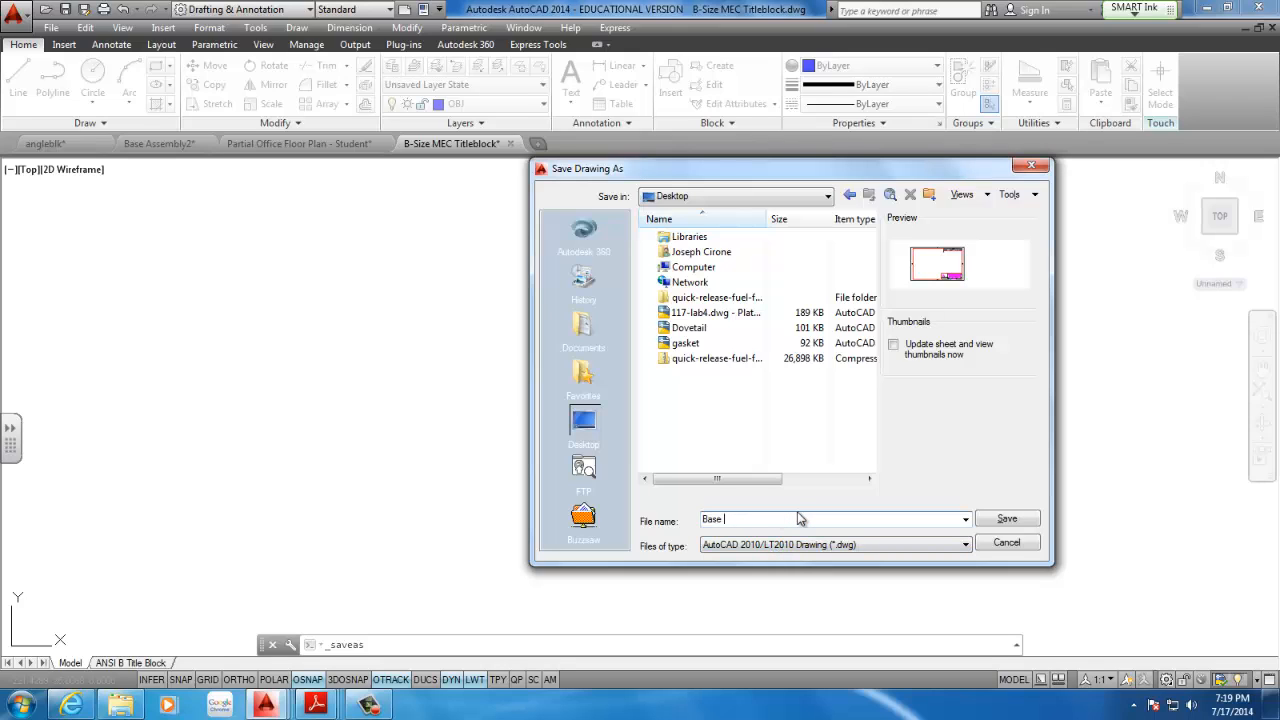
pyautogui.click(1009, 519)
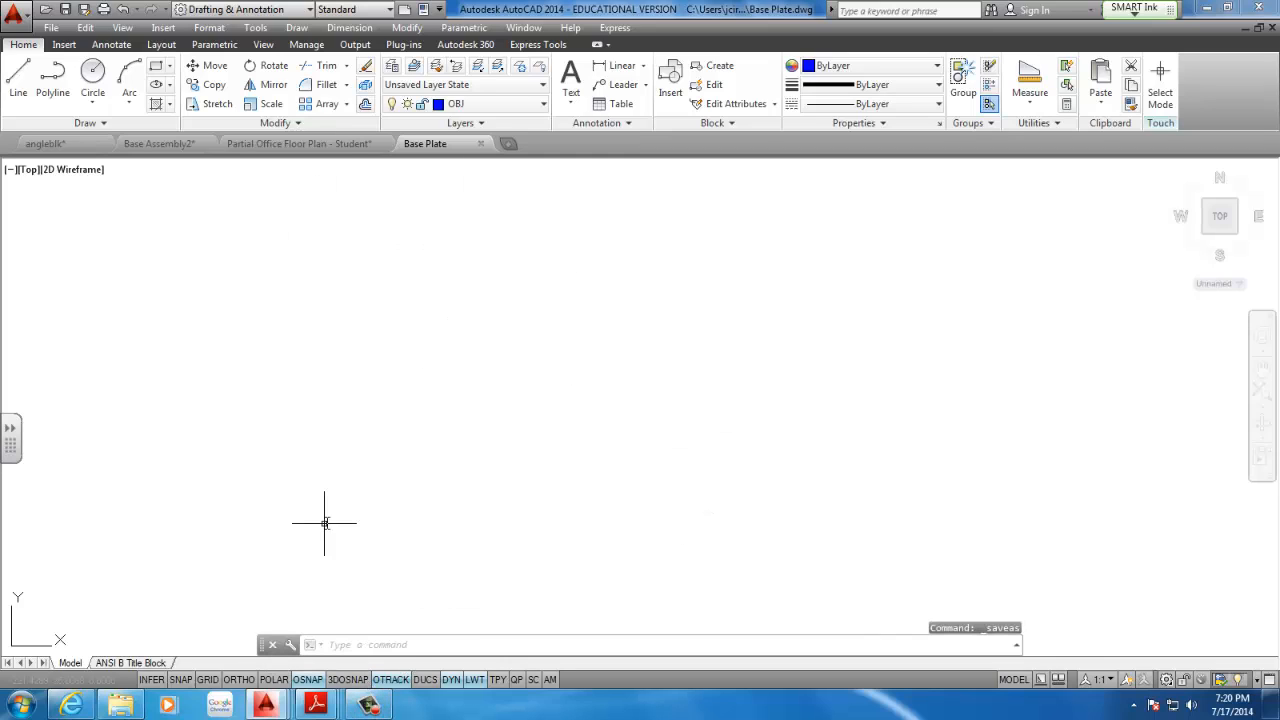
# - Check the base's top view in the Base Assembly PDF, return to AutoCAD and draw a 6.25 by 6.25 rectangle in model space
pyautogui.moveTo(315, 705)
pyautogui.click(491, 614)
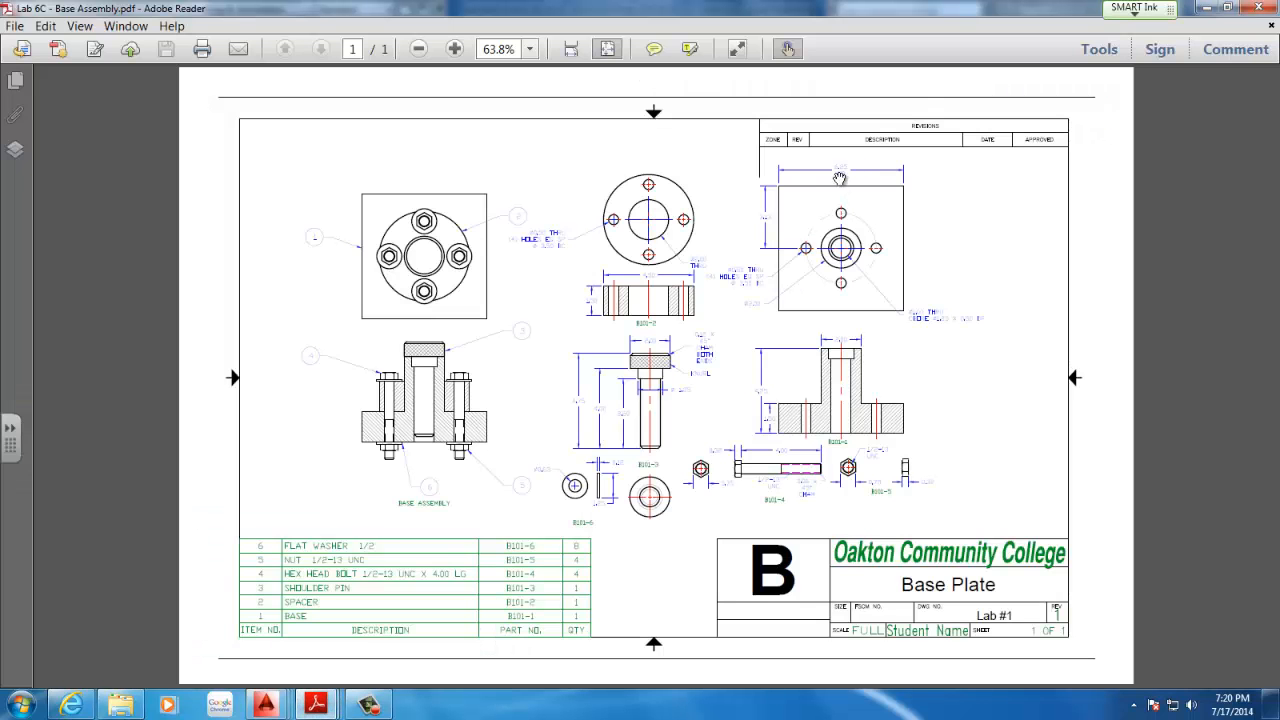
pyautogui.click(1205, 9)
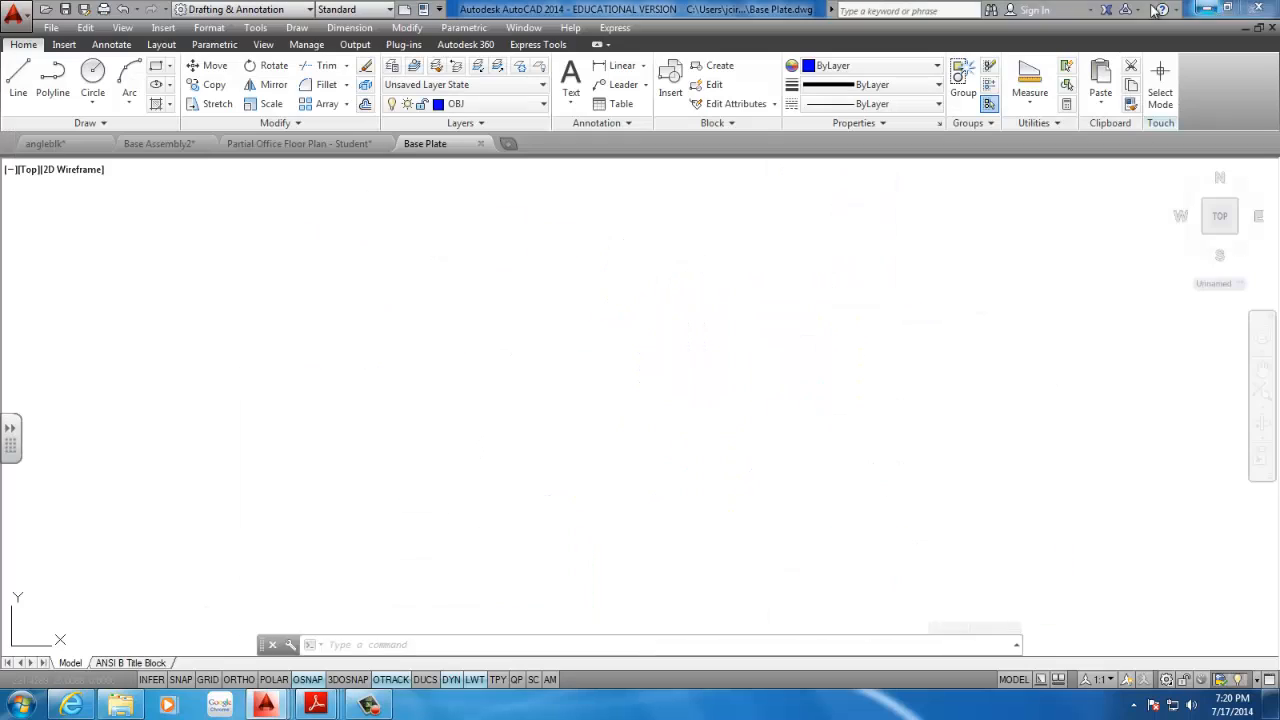
pyautogui.click(156, 66)
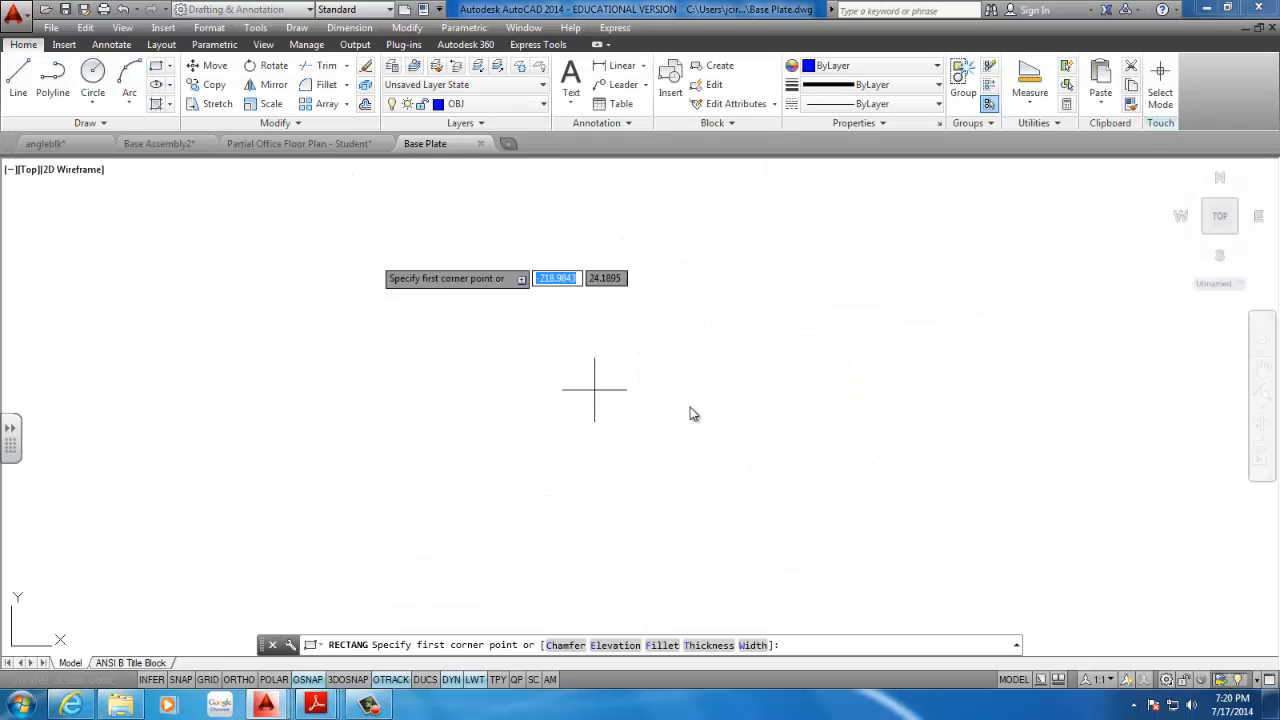
pyautogui.click(221, 510)
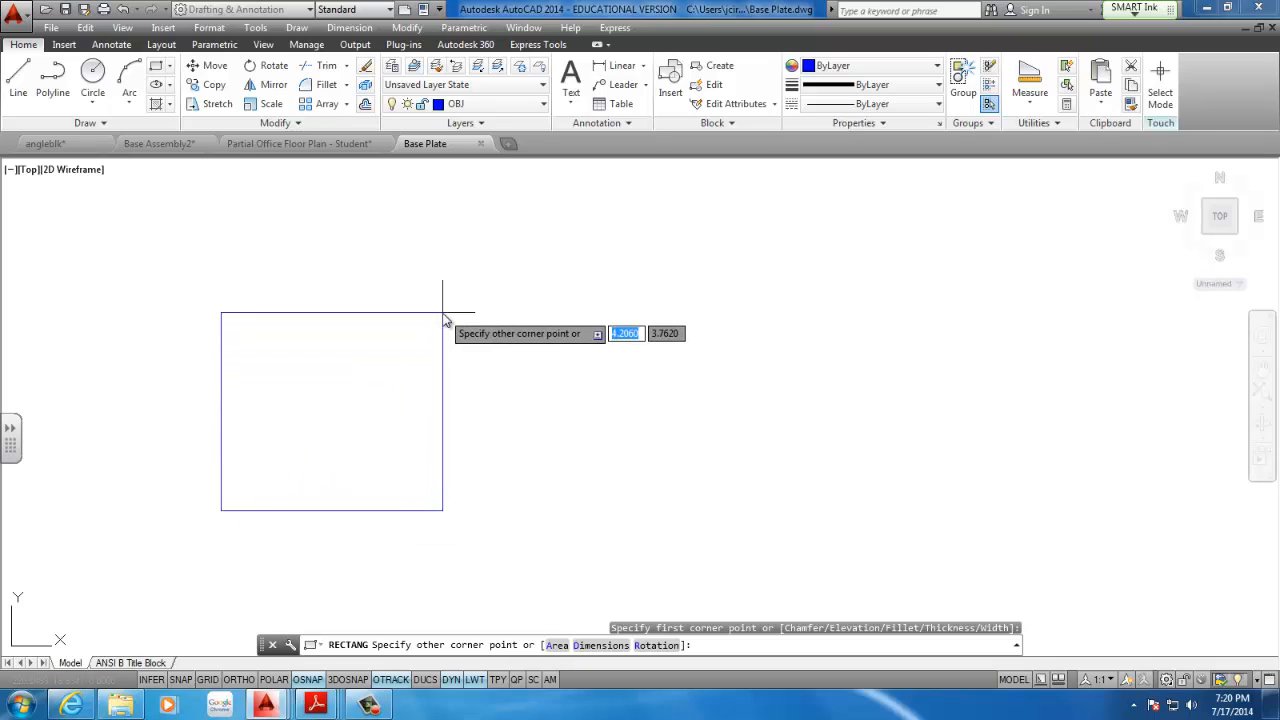
pyautogui.write('d')
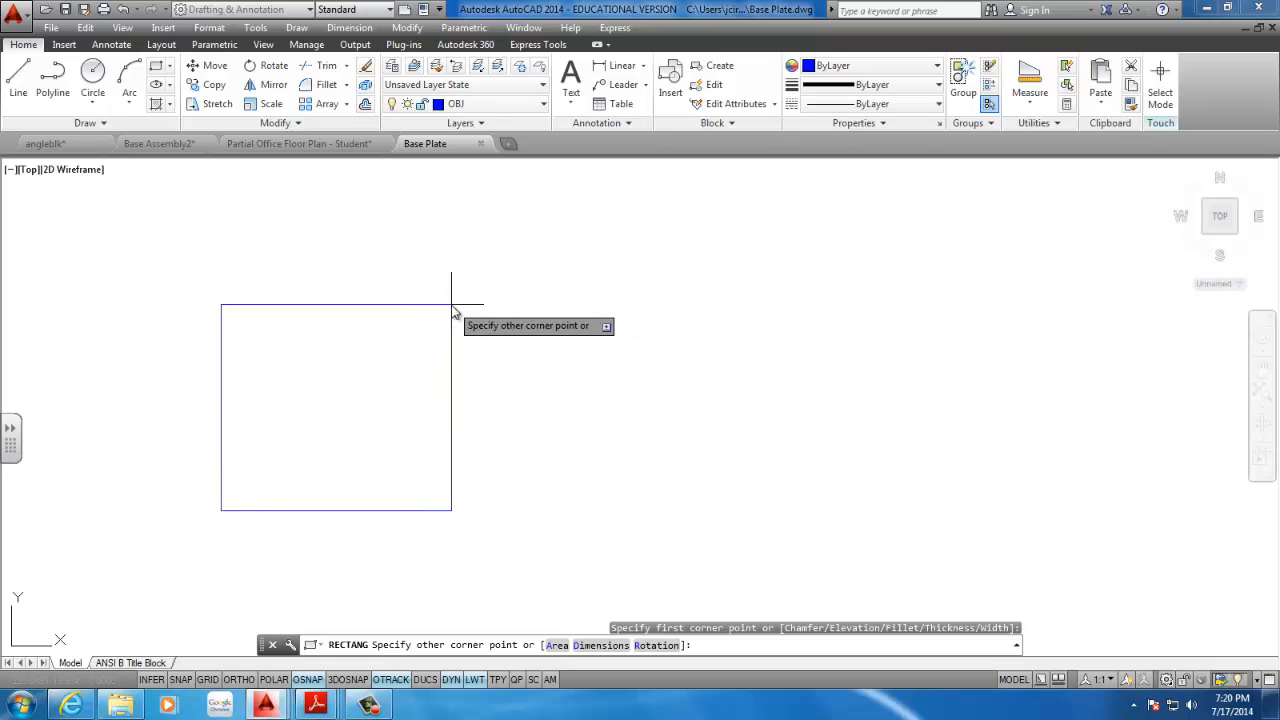
pyautogui.press('Return')
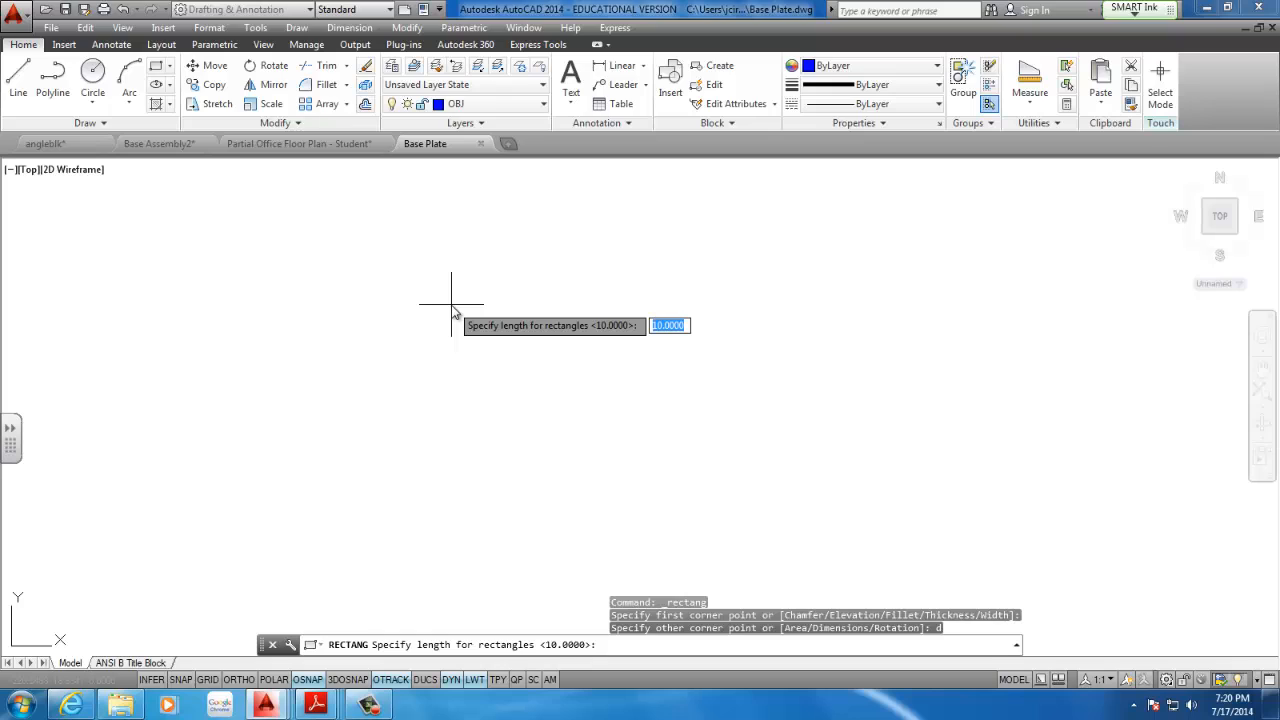
pyautogui.write('6.2')
pyautogui.press('Return')
pyautogui.write('6.25')
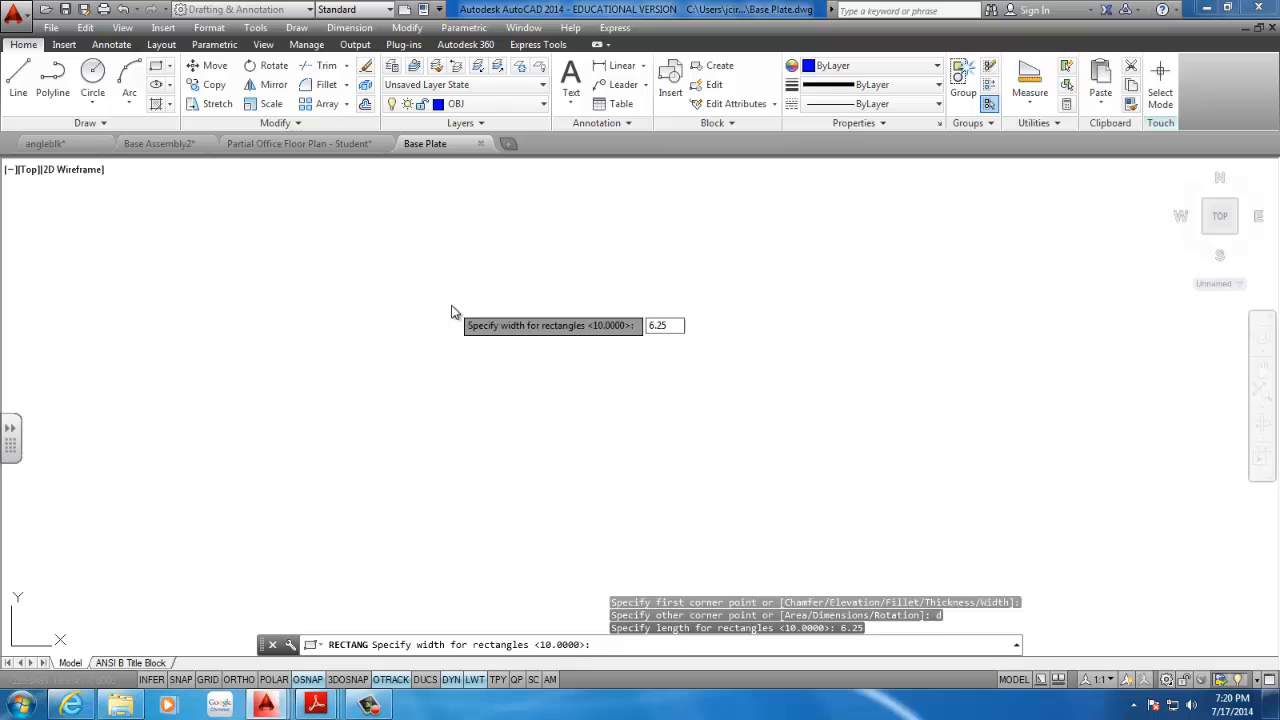
pyautogui.press('Return')
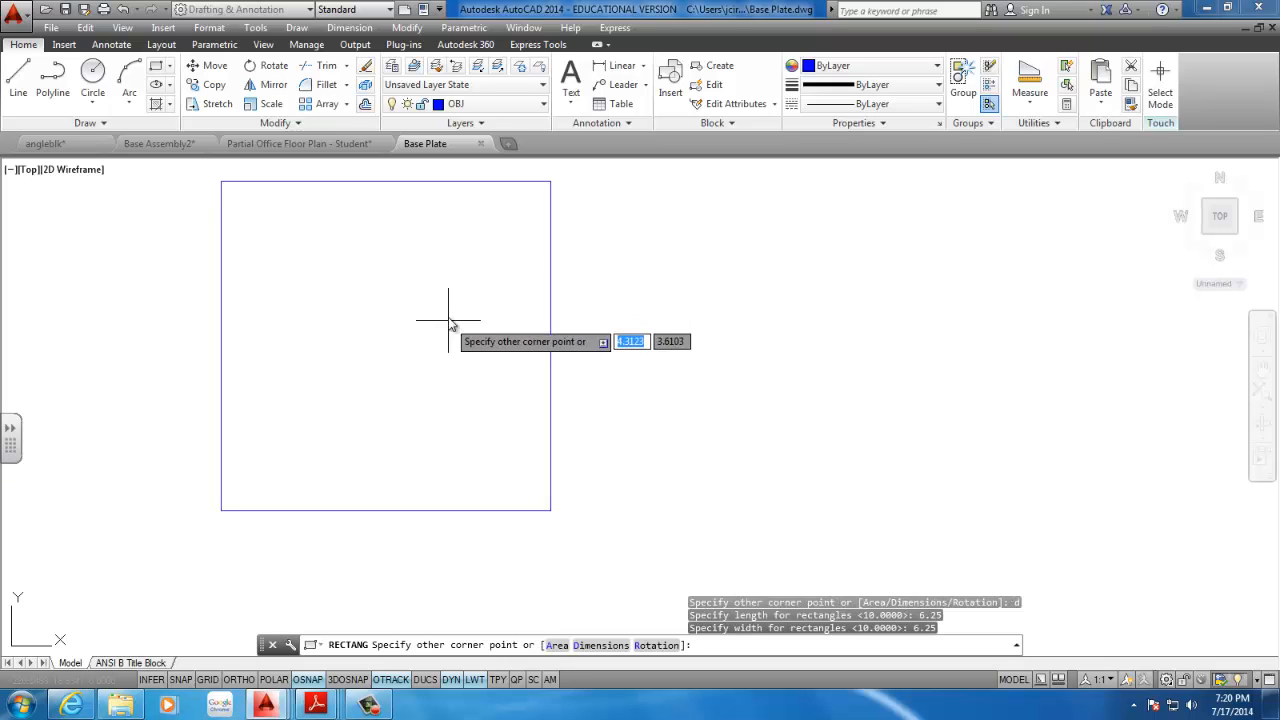
pyautogui.scroll(-6, 200, 480)
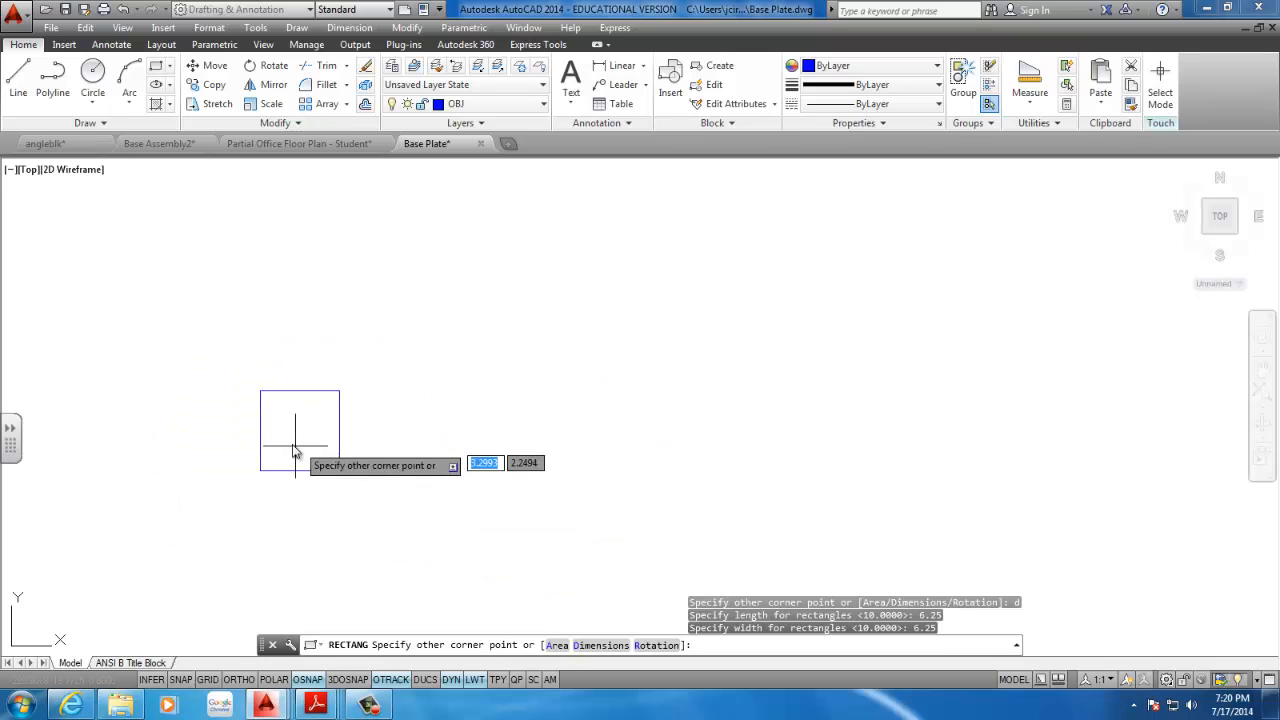
pyautogui.moveTo(169, 357); pyautogui.dragTo(371, 349, button='middle')
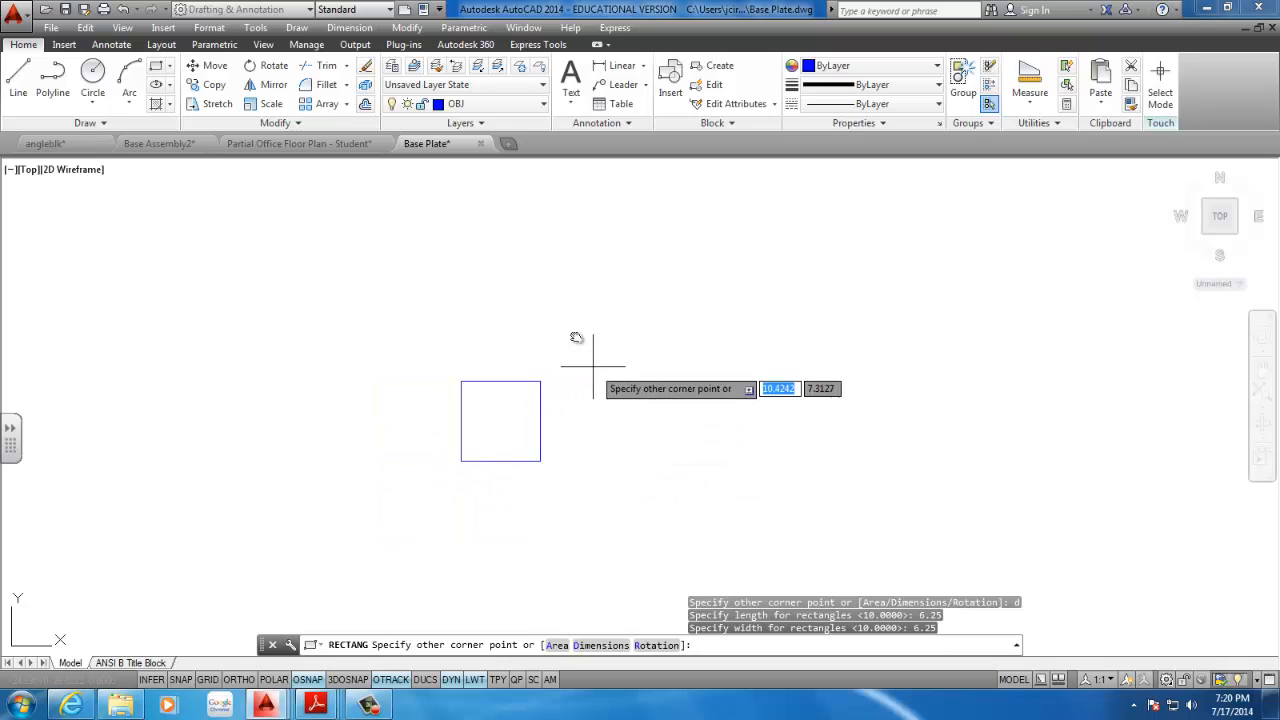
pyautogui.click(591, 297)
pyautogui.scroll(4, 492, 420)
pyautogui.moveTo(492, 420); pyautogui.dragTo(430, 383, button='middle')
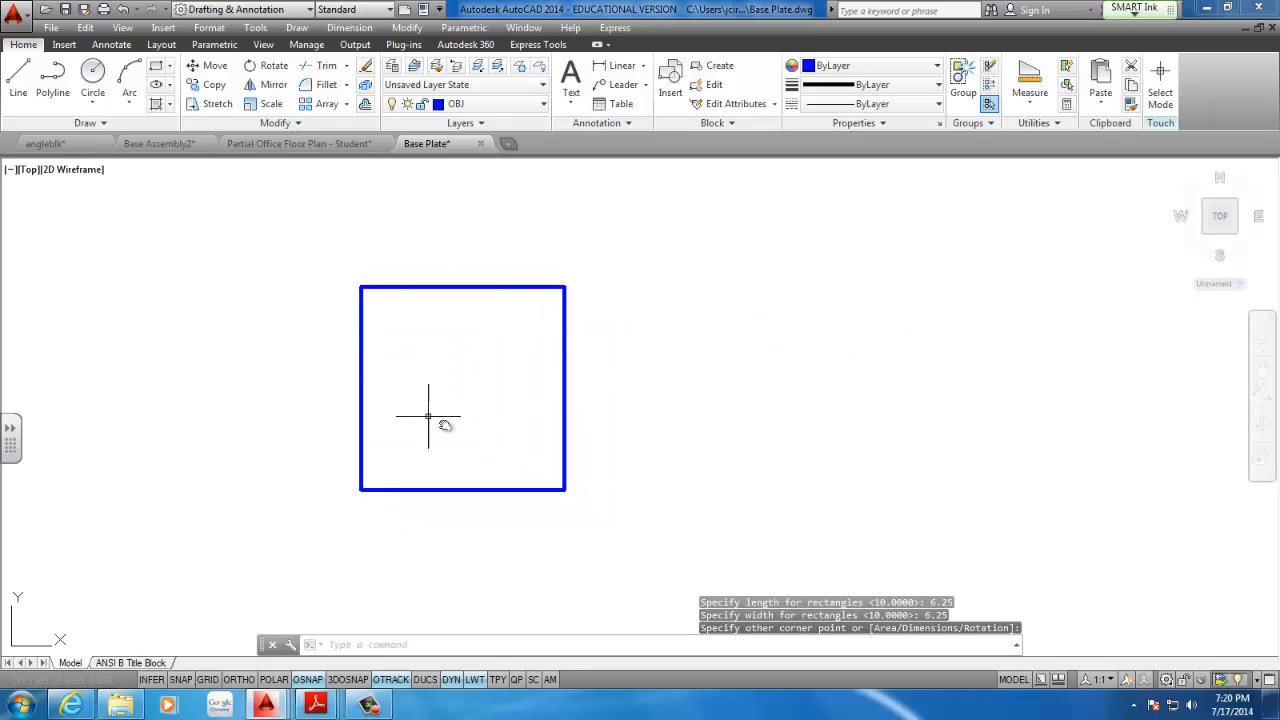
pyautogui.click(500, 103)
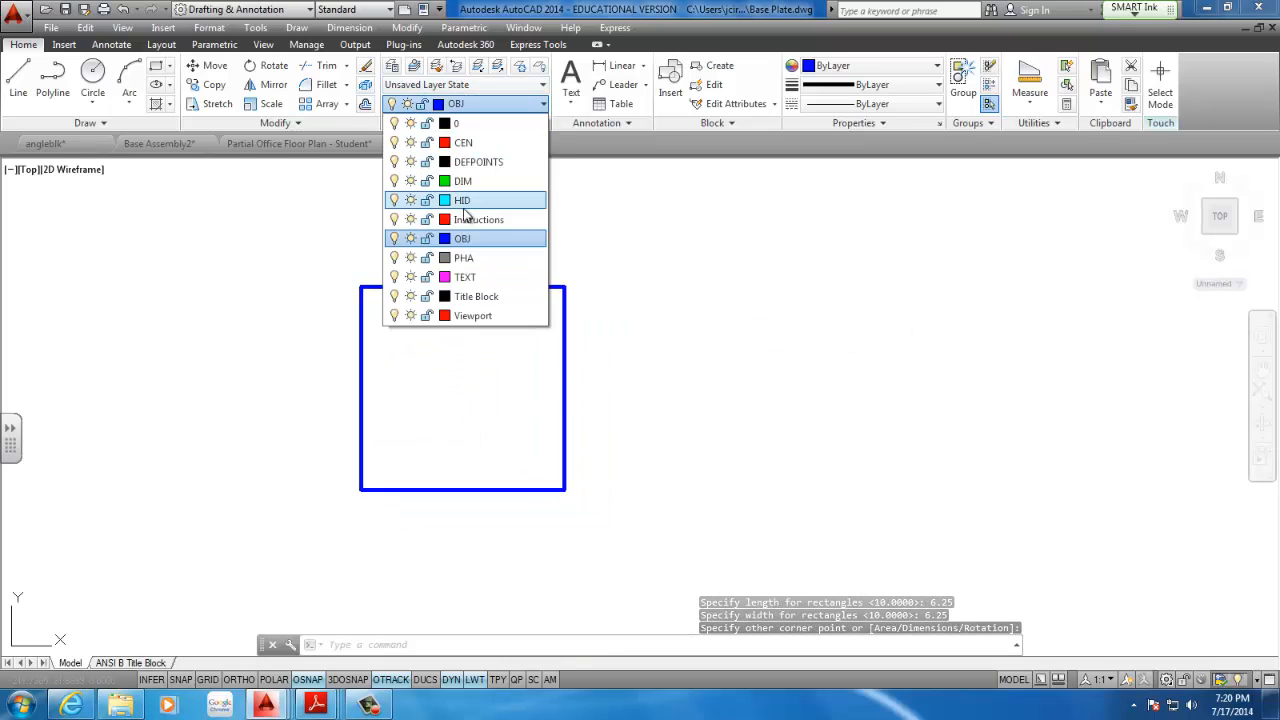
pyautogui.press('Escape')
# - Draw a diagonal line across the square from its upper-left corner to its lower-right corner
pyautogui.scroll(3, 551, 323)
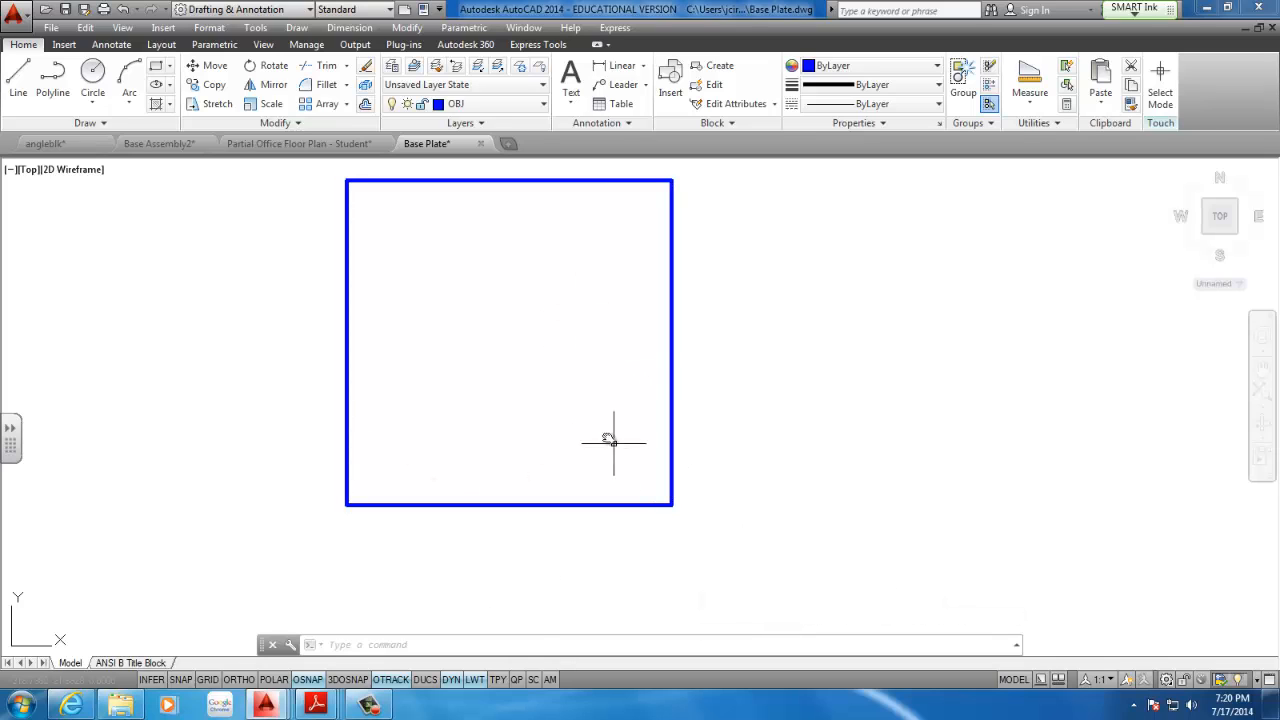
pyautogui.moveTo(546, 283); pyautogui.dragTo(539, 309, button='middle')
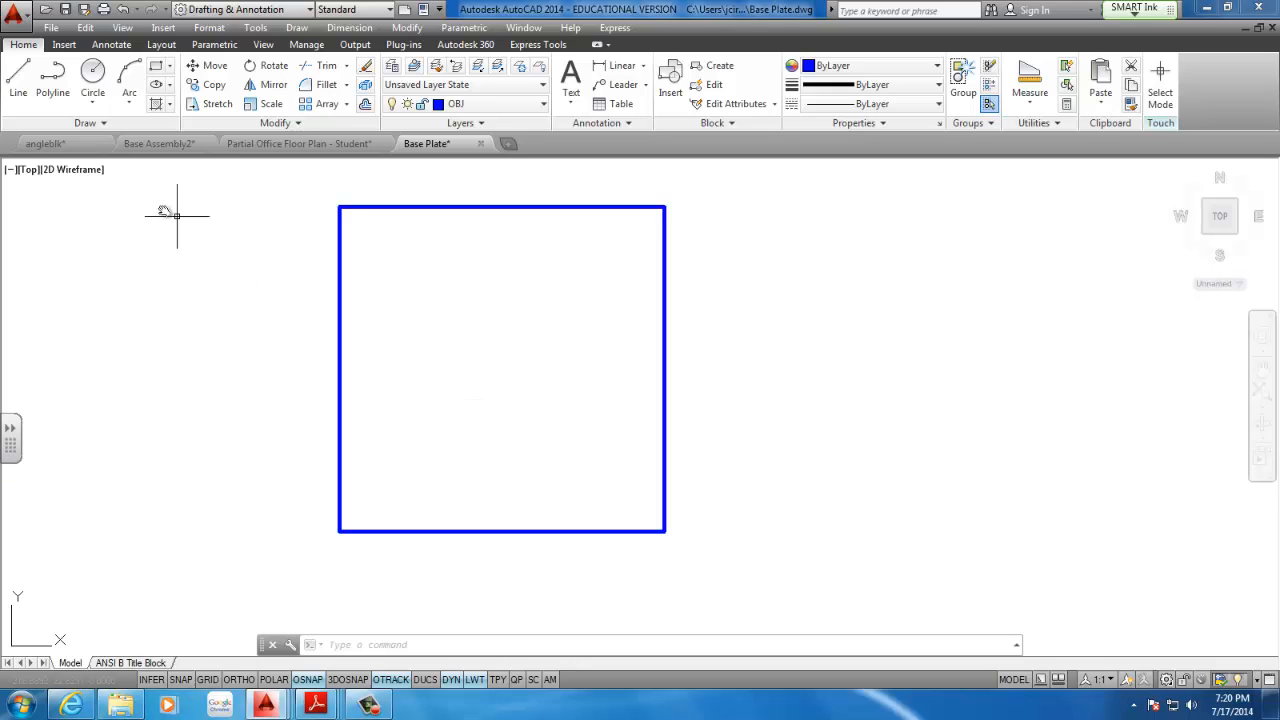
pyautogui.click(18, 80)
pyautogui.click(340, 207)
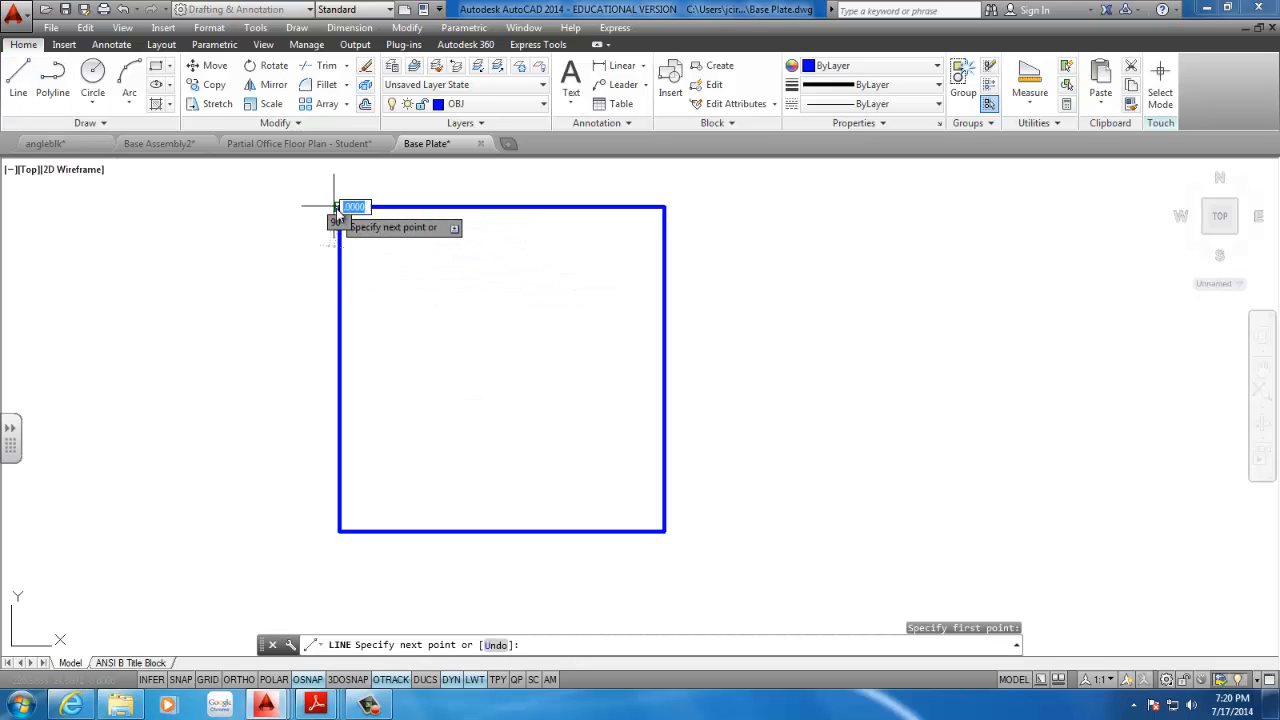
pyautogui.click(663, 531)
pyautogui.press('Escape')
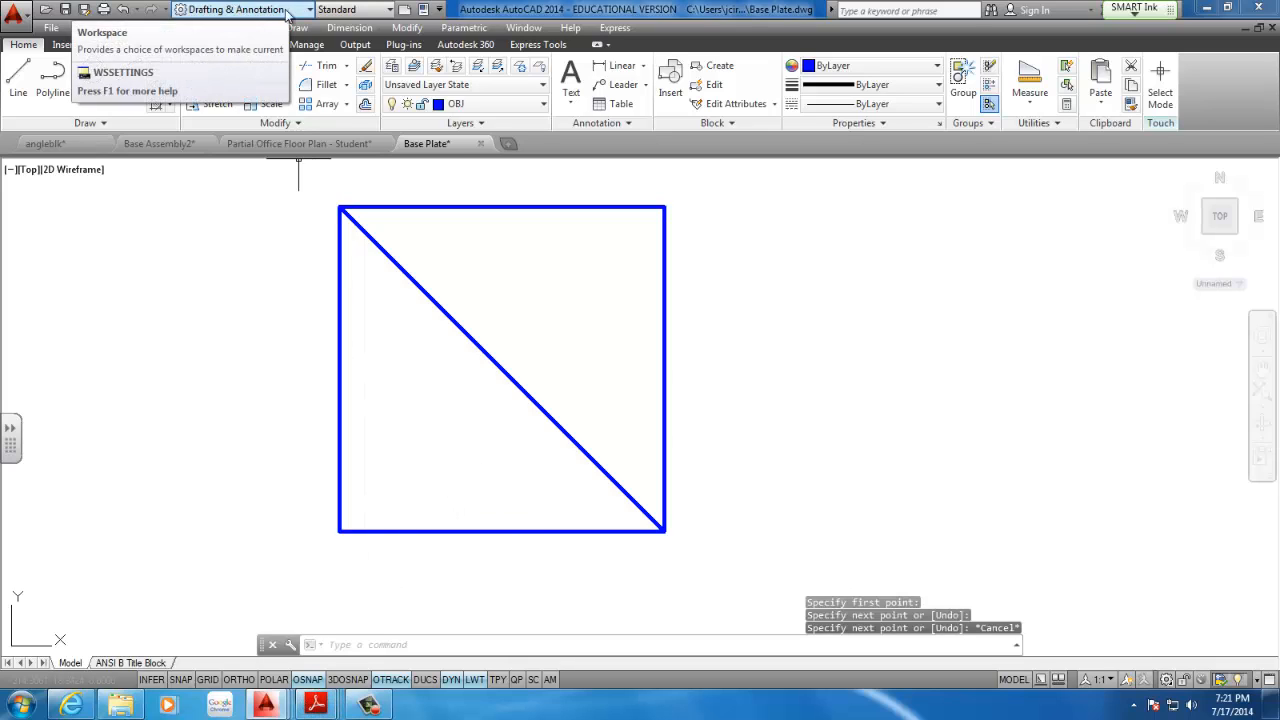
# - Draw a circle of diameter 1 centred on the midpoint of the square's diagonal
pyautogui.moveTo(414, 348); pyautogui.dragTo(477, 375, button='middle')
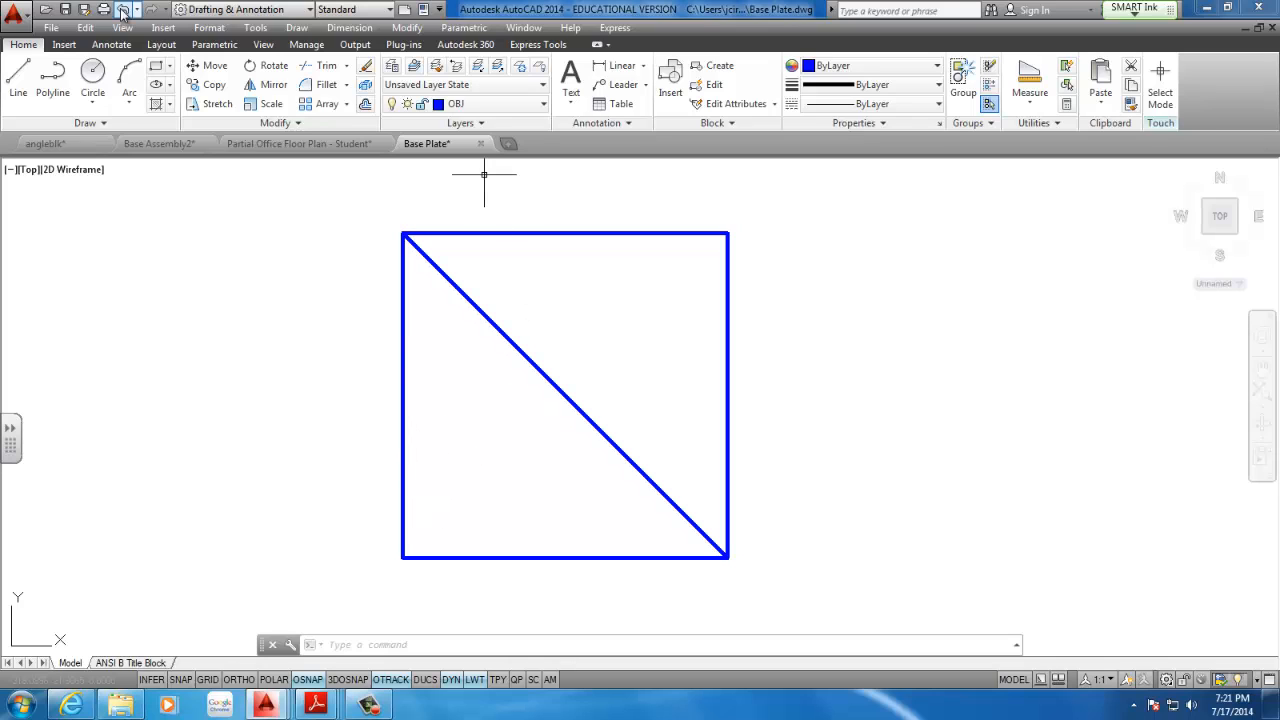
pyautogui.click(92, 75)
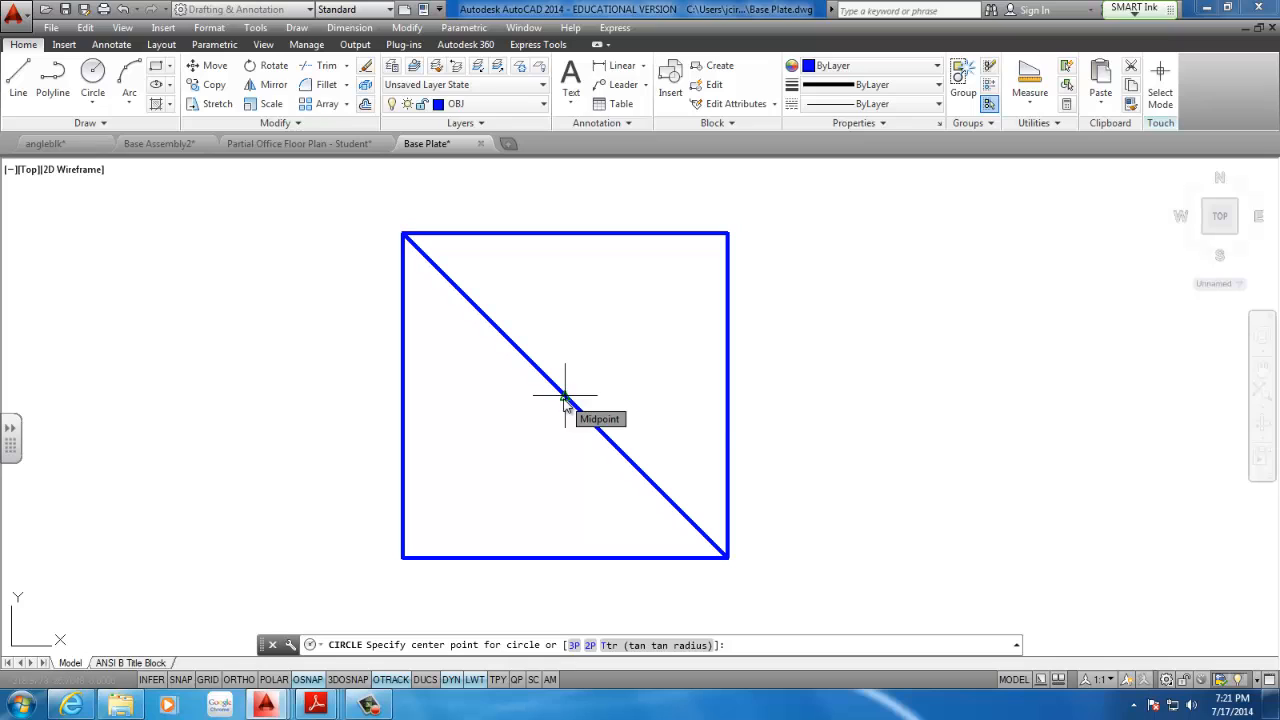
pyautogui.rightClick(313, 680)
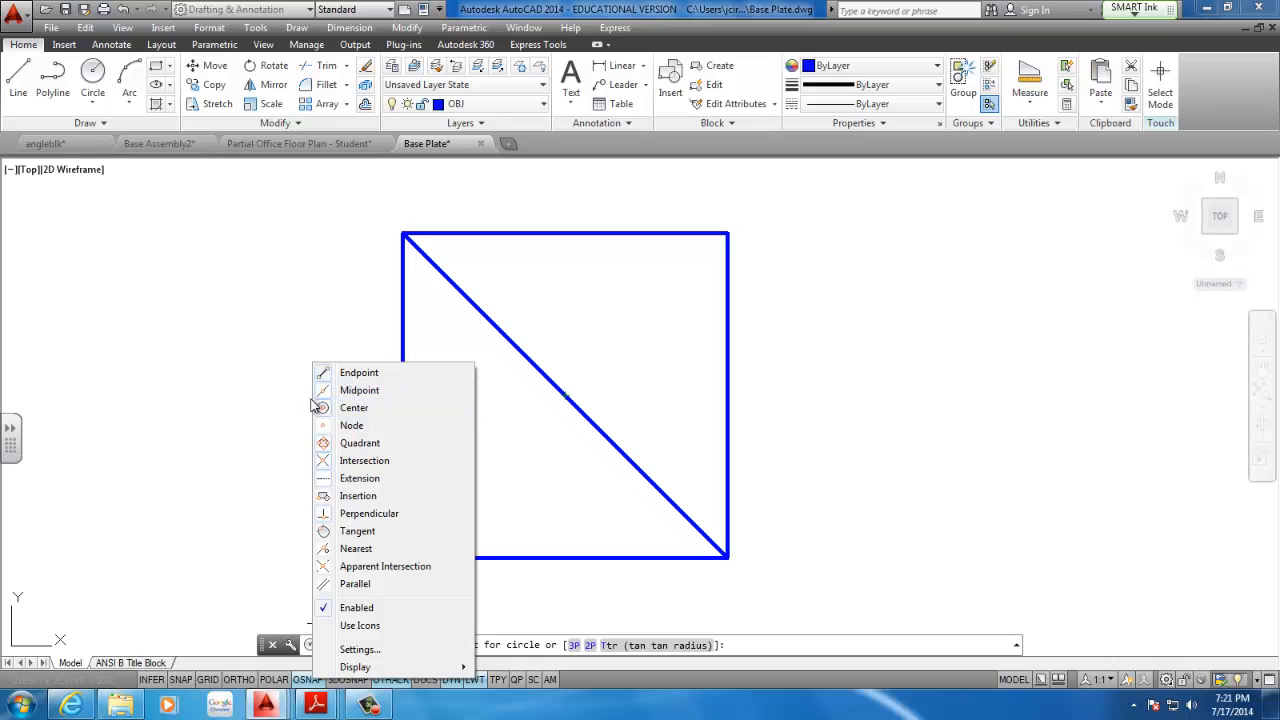
pyautogui.click(488, 398)
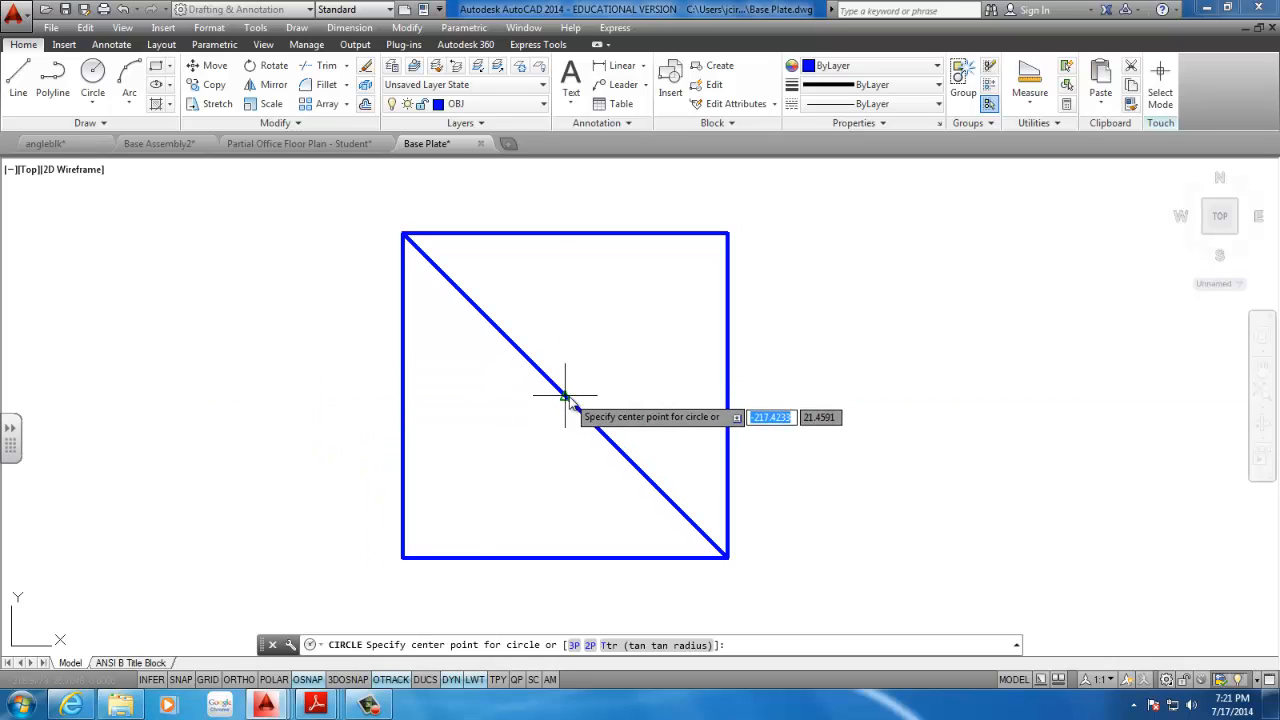
pyautogui.click(566, 396)
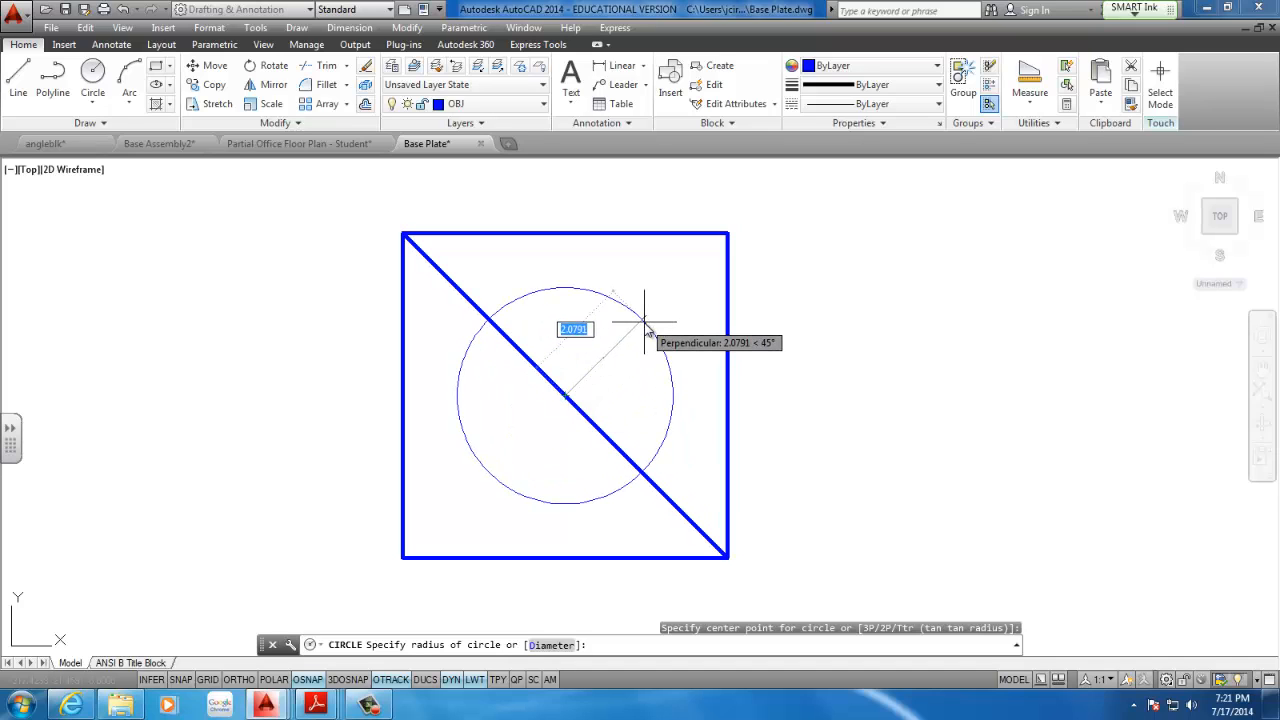
pyautogui.write('d')
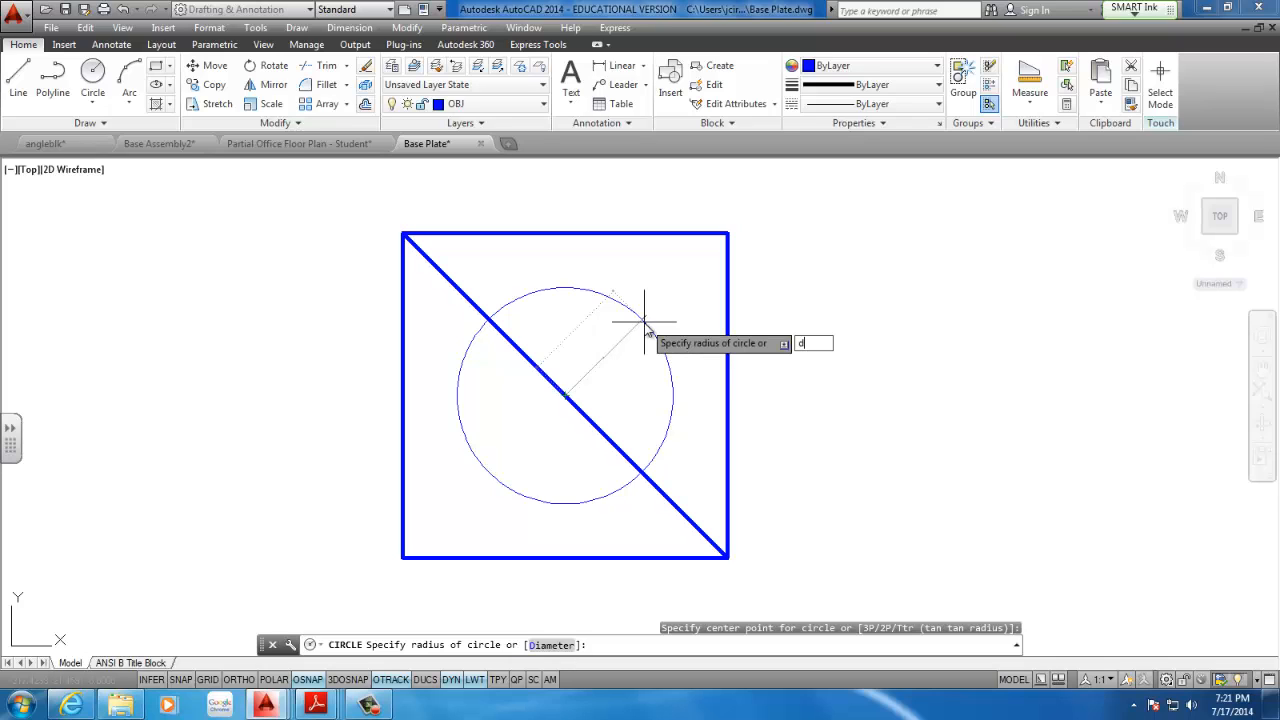
pyautogui.press('Return')
pyautogui.write('1')
pyautogui.press('Return')
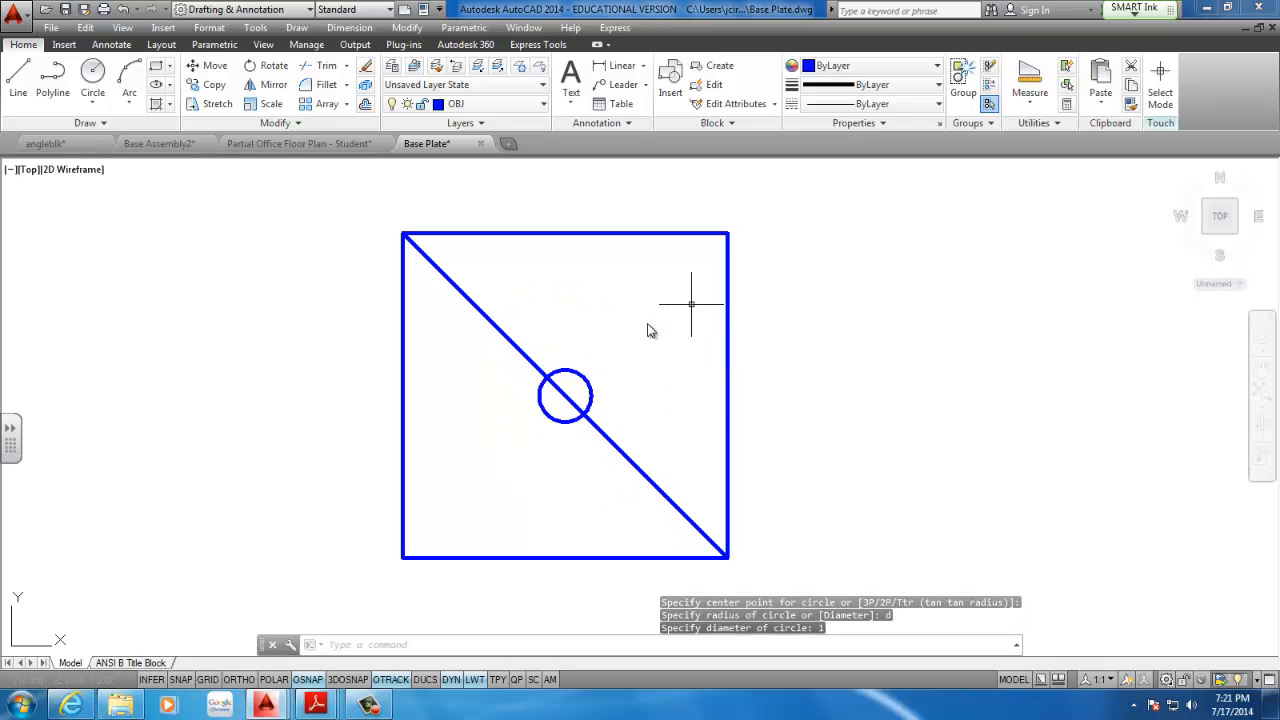
# - Draw a circle of radius 1 concentric with the small centre circle
pyautogui.press('Return')
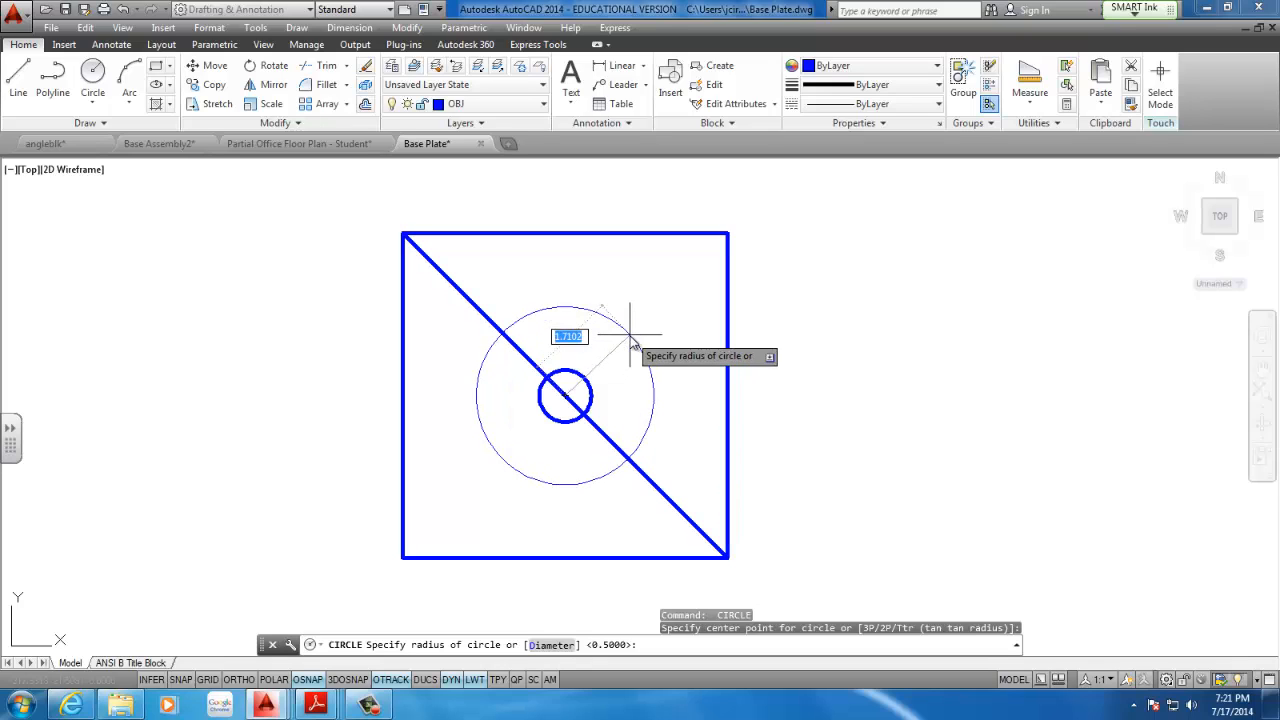
pyautogui.write('1')
pyautogui.press('Return')
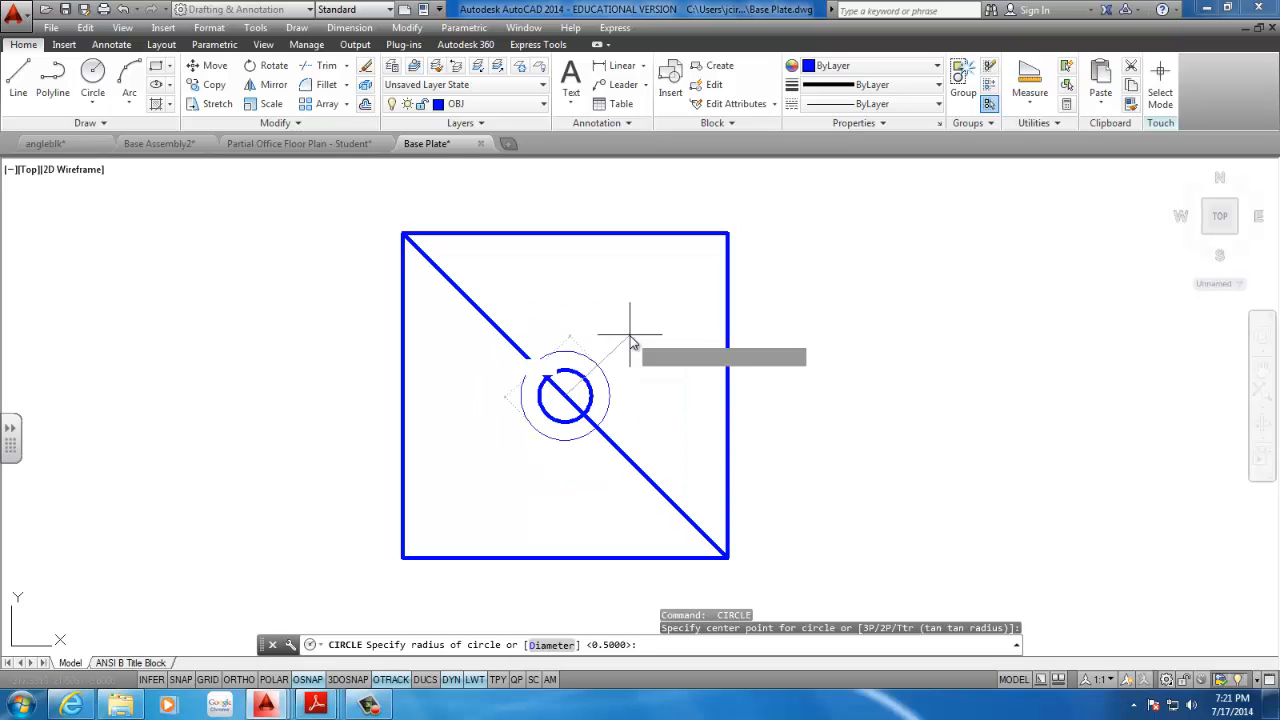
# - Add another concentric circle of diameter 3.5 around the square's centre
pyautogui.press('Return')
pyautogui.click(580, 418)
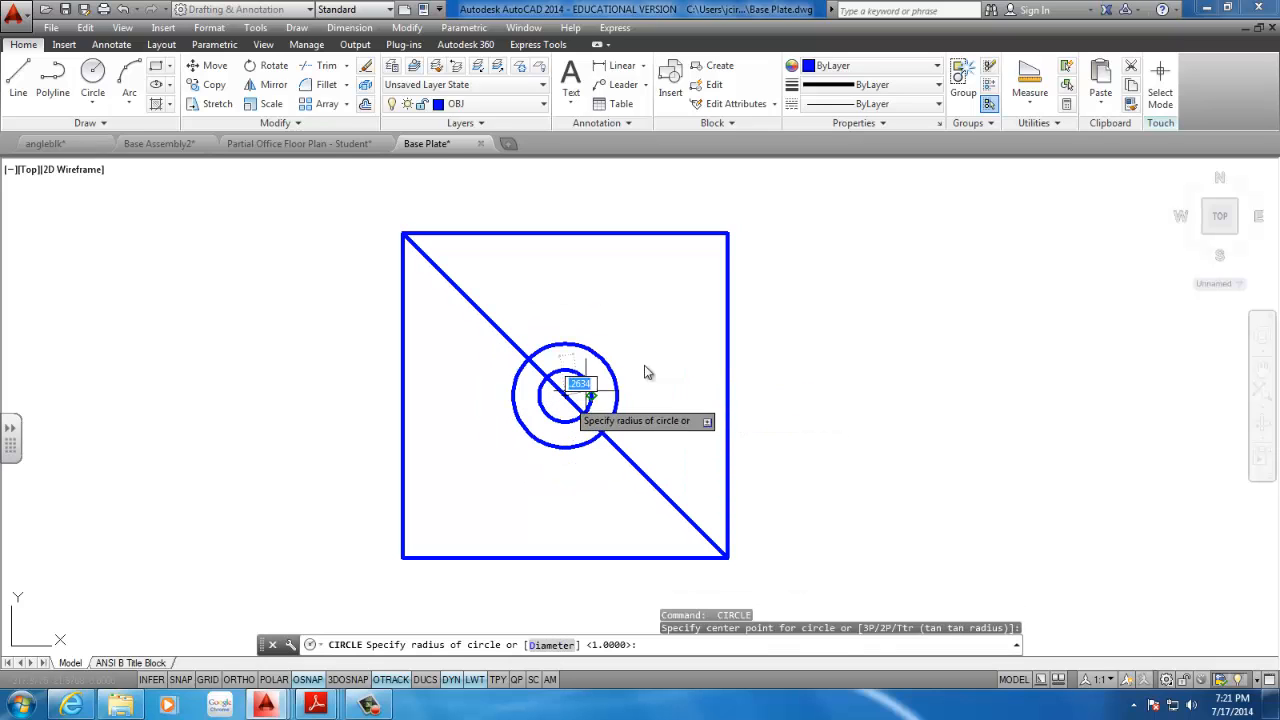
pyautogui.write('d')
pyautogui.press('Return')
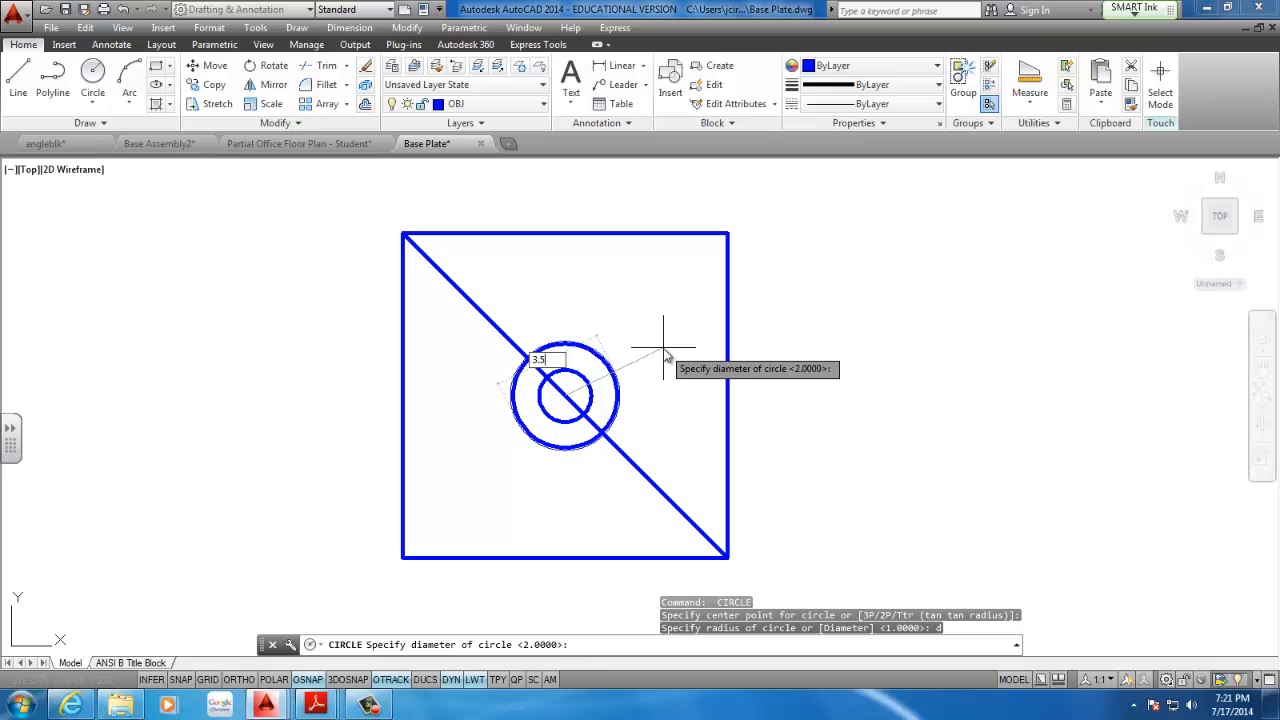
pyautogui.press('Return')
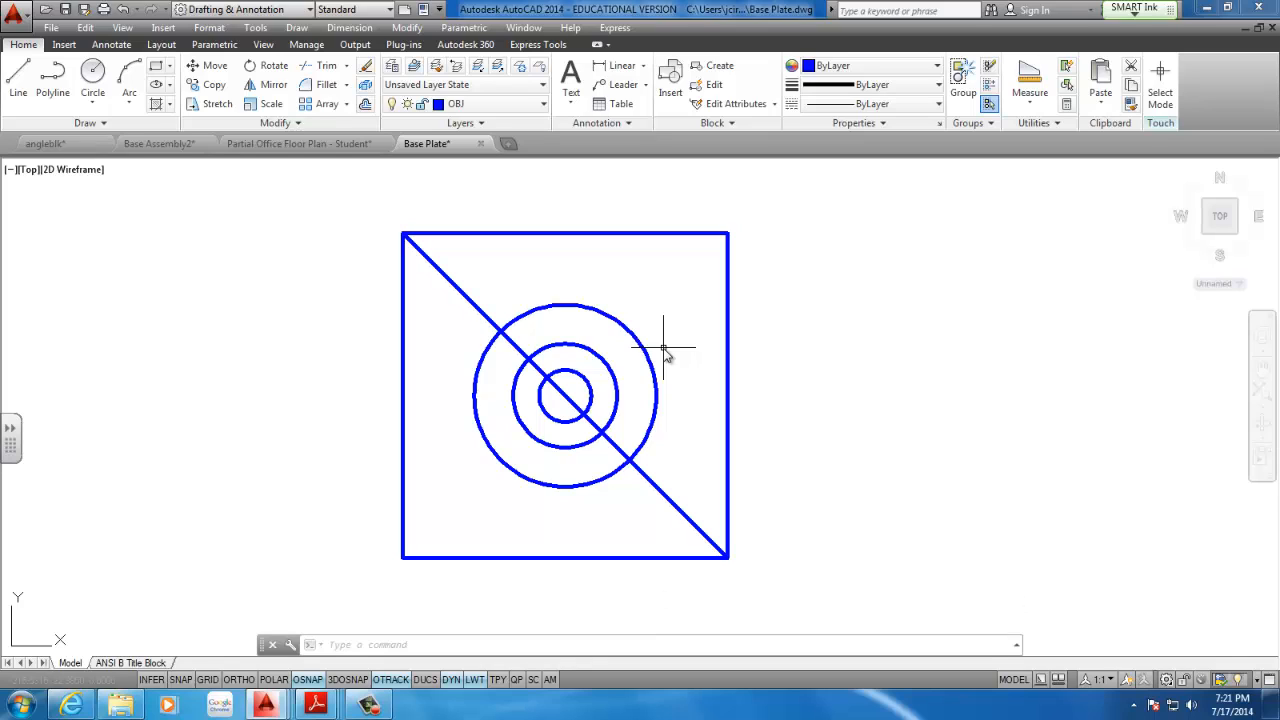
# - Draw another concentric circle of diameter 1.25 at the square's centre
pyautogui.press('Return')
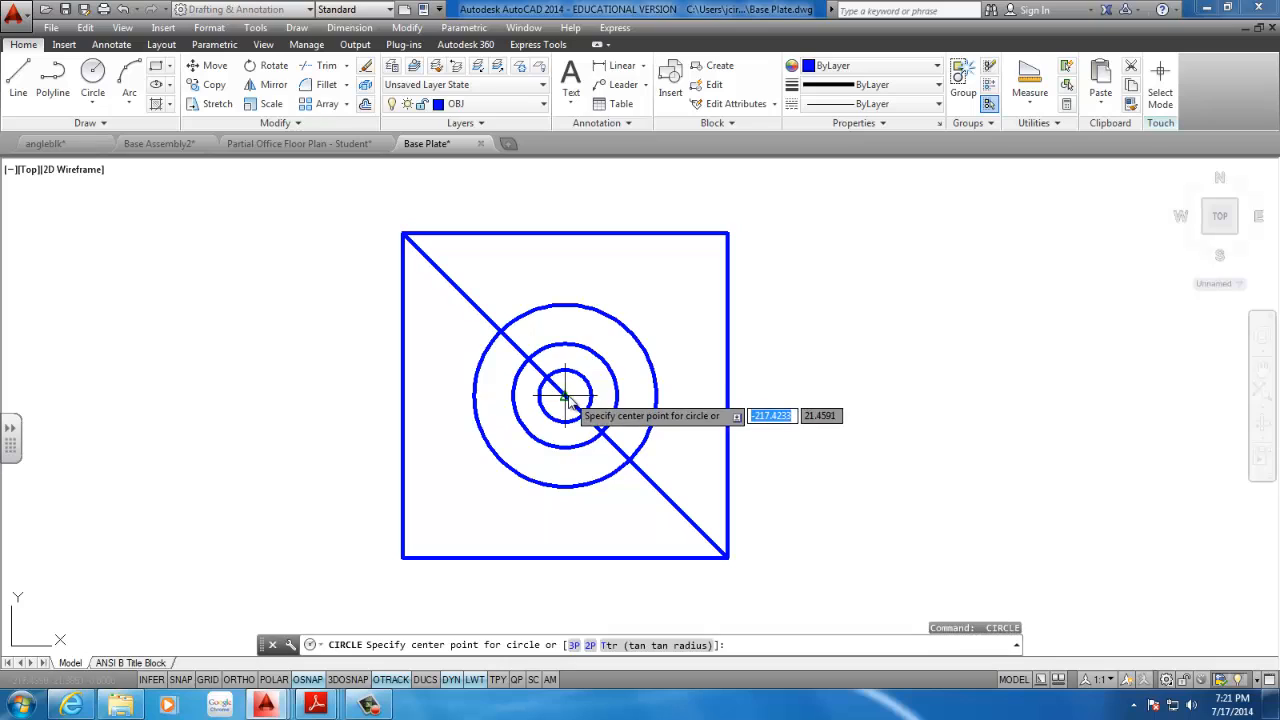
pyautogui.click(566, 397)
pyautogui.write('d')
pyautogui.press('Return')
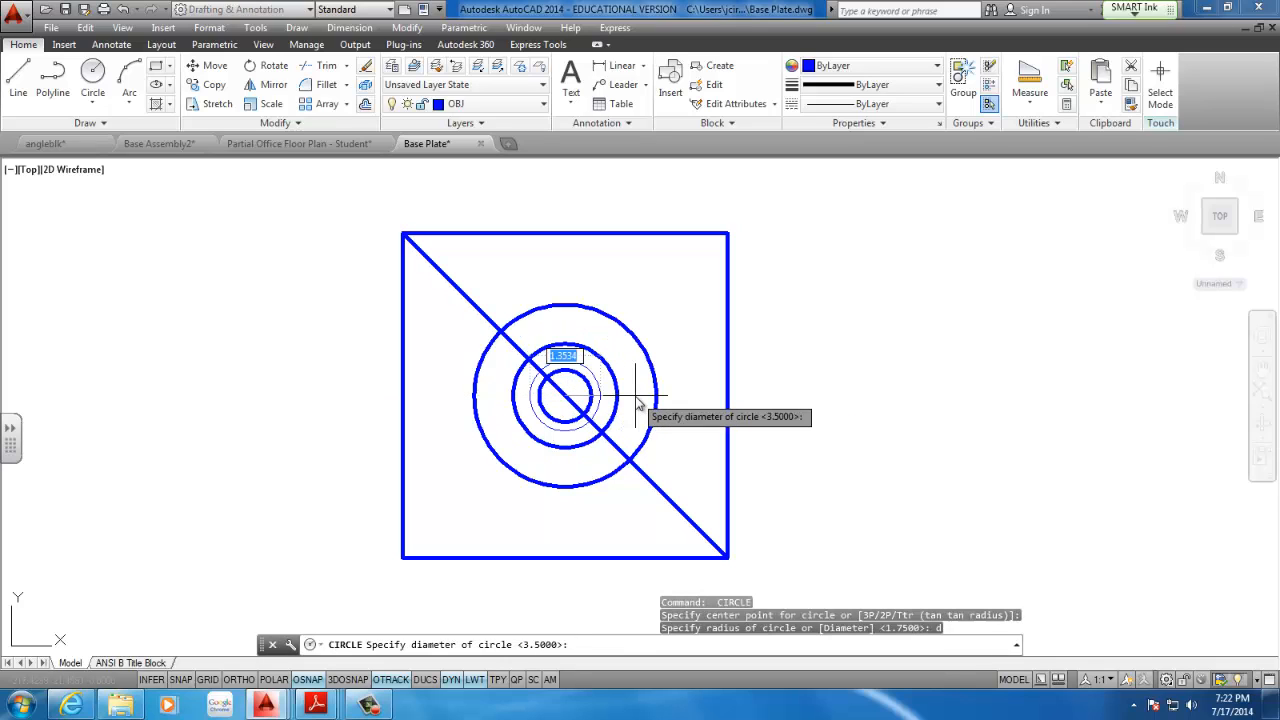
pyautogui.write('1.25')
pyautogui.press('Return')
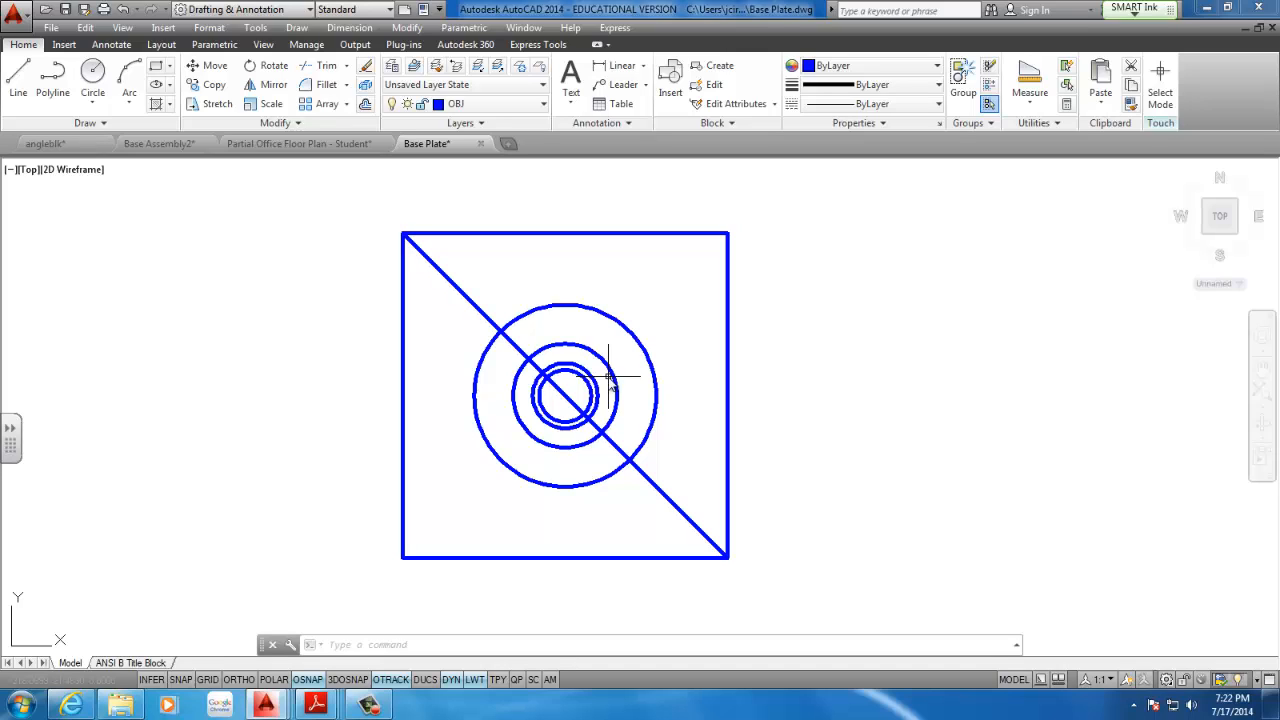
pyautogui.write('c')
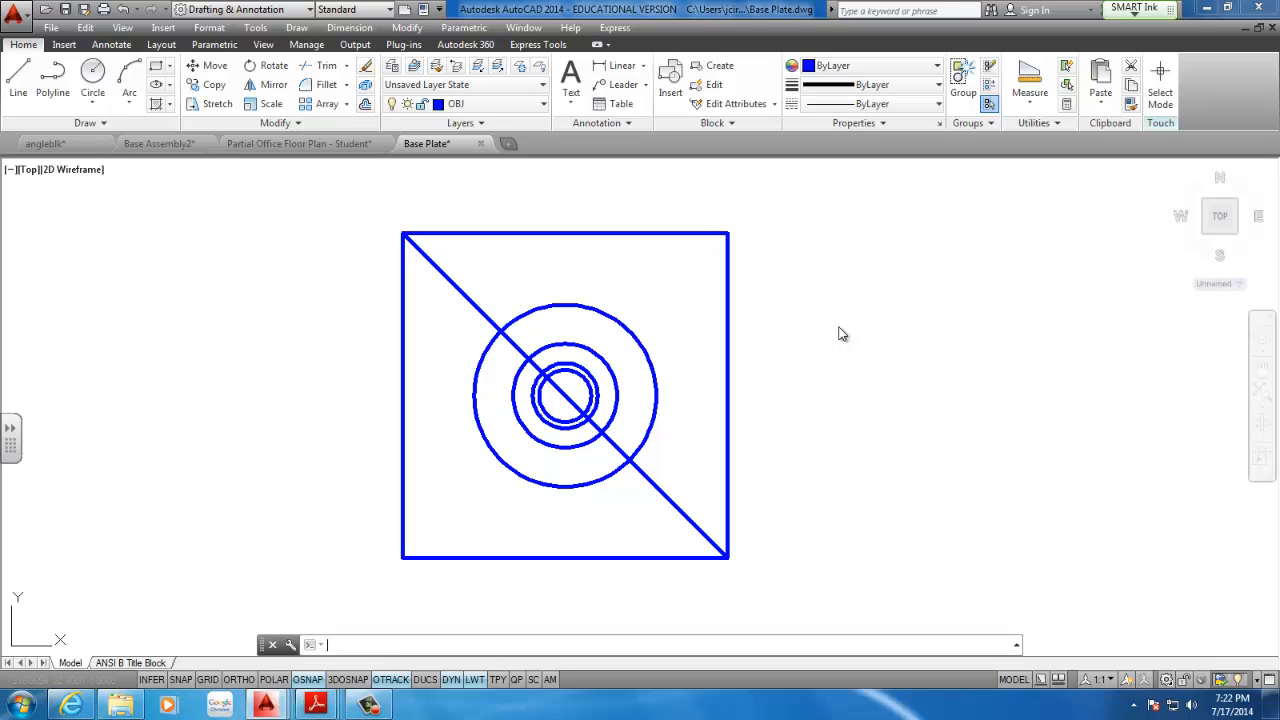
pyautogui.press('Return')
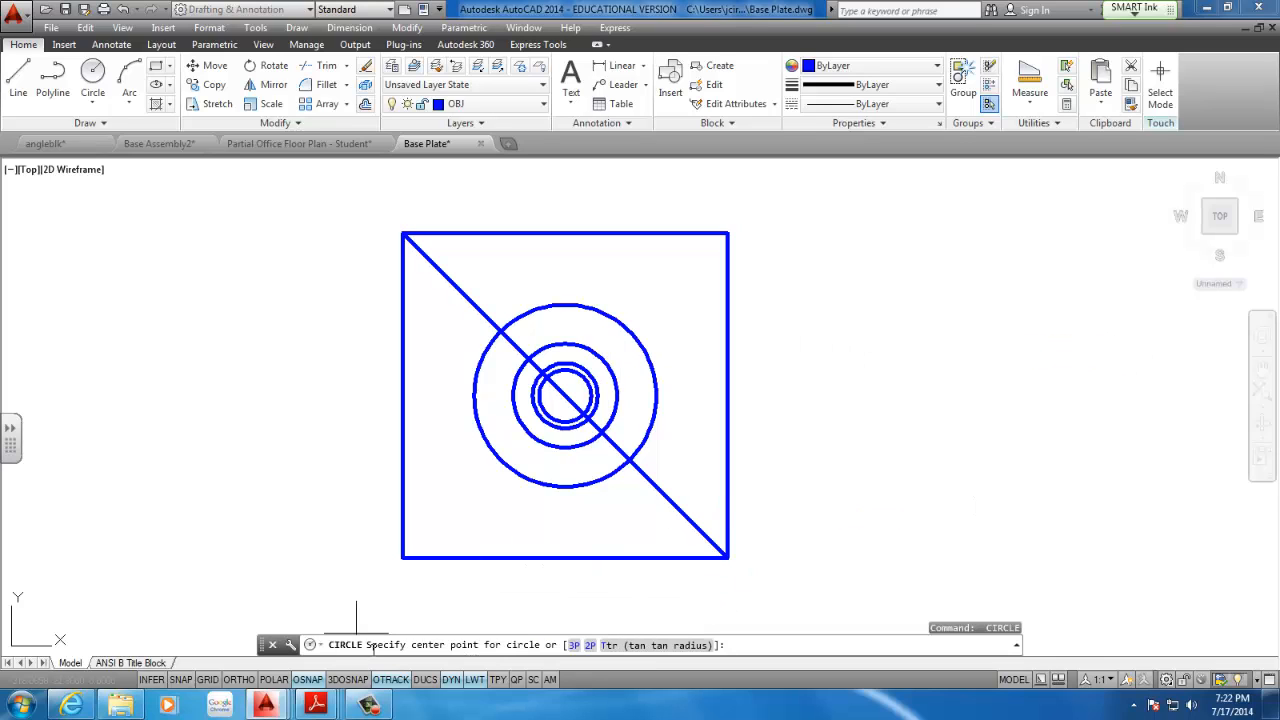
pyautogui.press('Escape')
# - Draw a short slanted line in the empty area to the left of the square
pyautogui.click(18, 80)
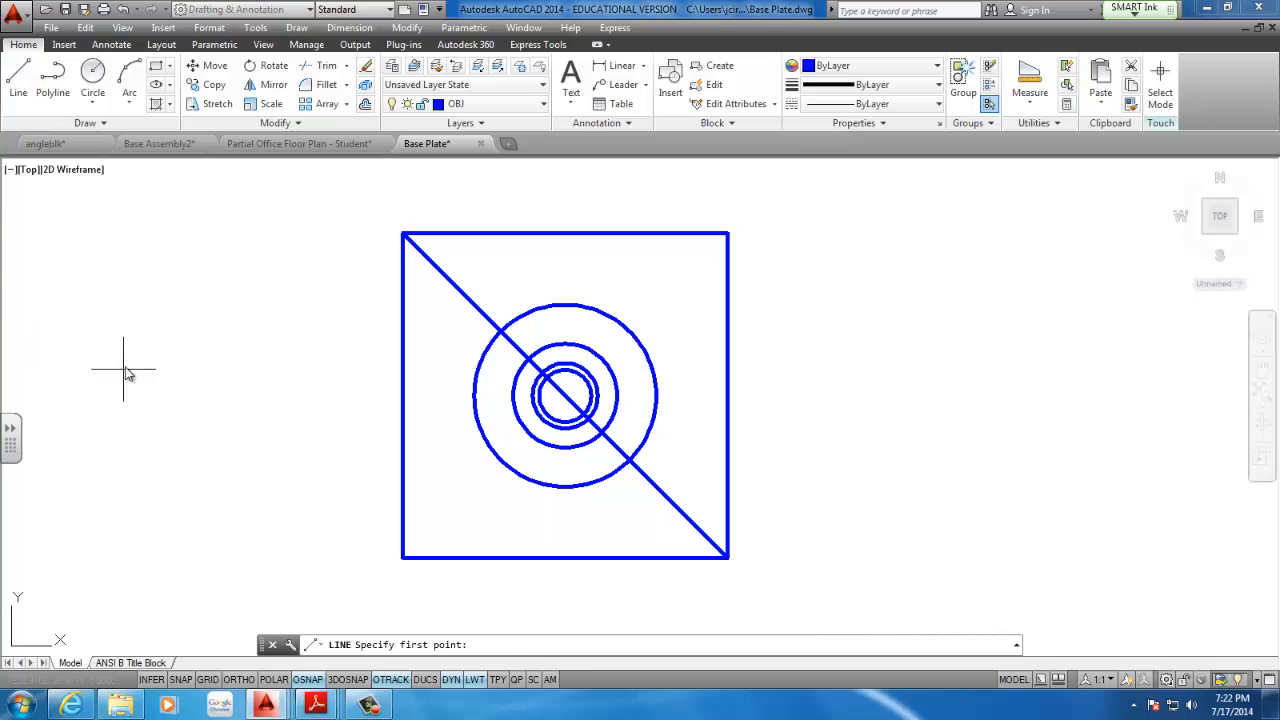
pyautogui.click(122, 368)
pyautogui.press('Escape')
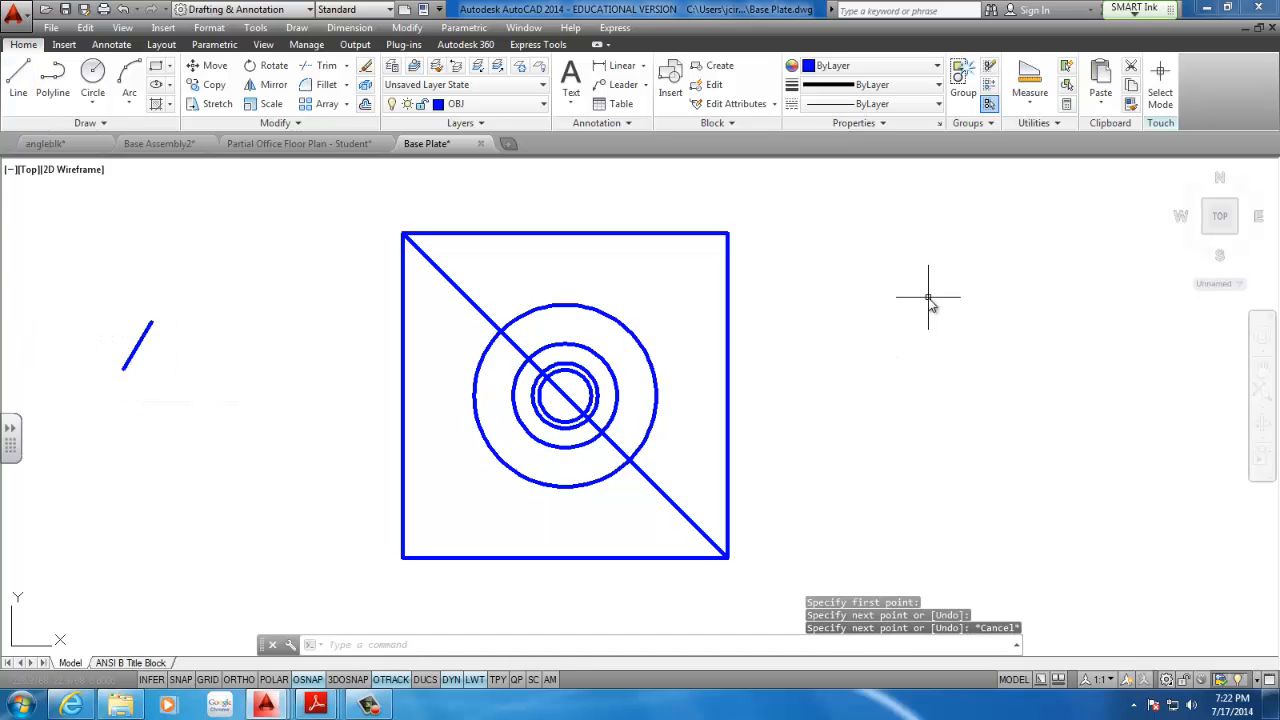
pyautogui.press('Return')
pyautogui.press('Escape')
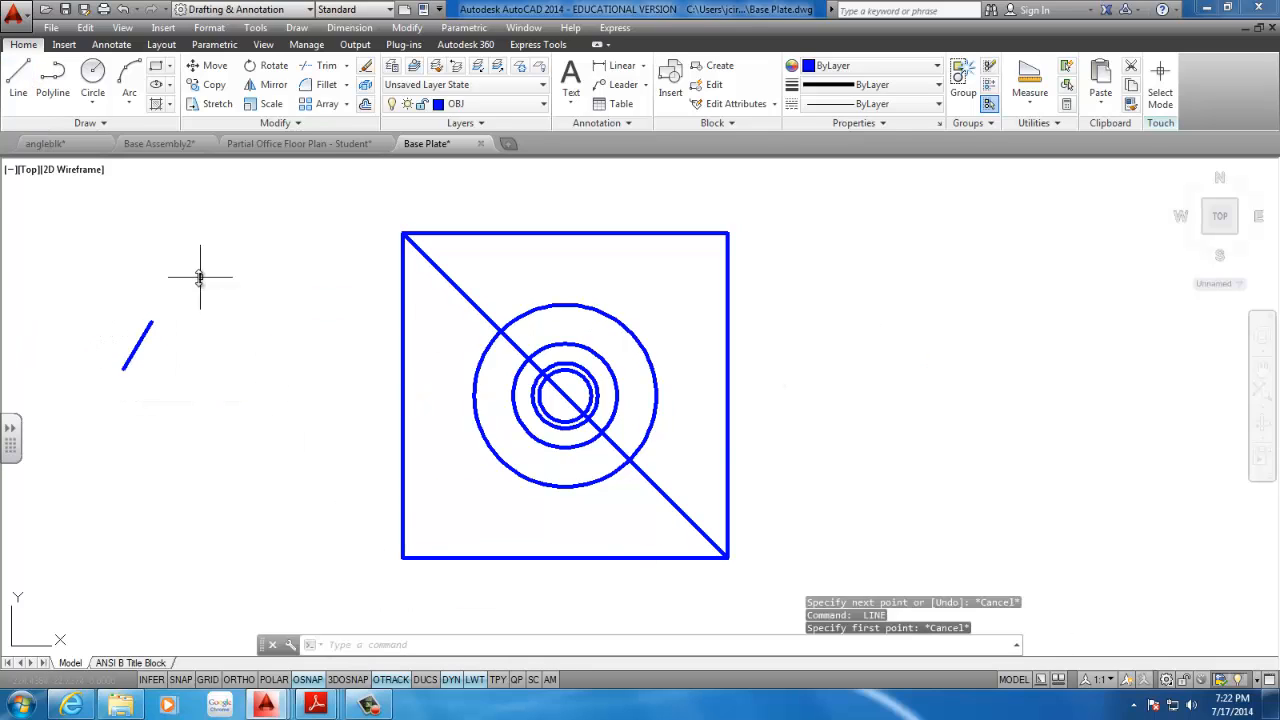
# - Erase the short slanted line beside the square and undo that erasure
pyautogui.click(200, 274)
pyautogui.click(129, 357)
pyautogui.press('Delete')
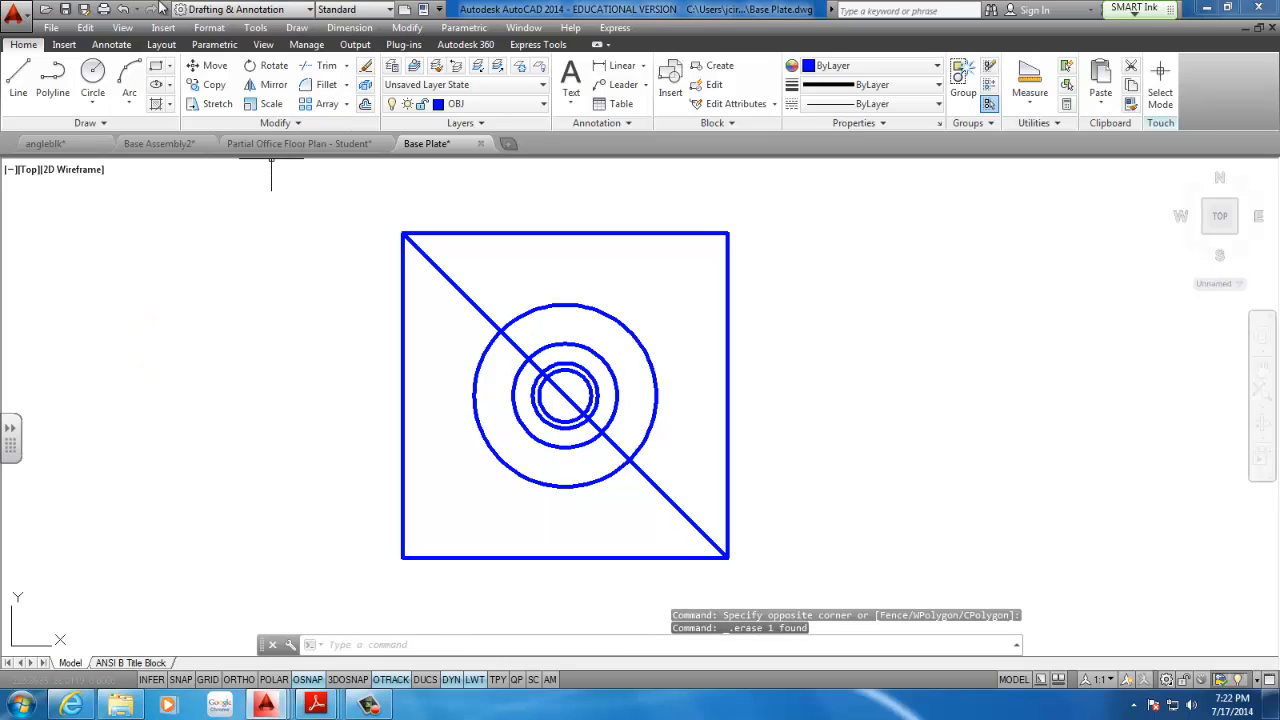
pyautogui.click(122, 9)
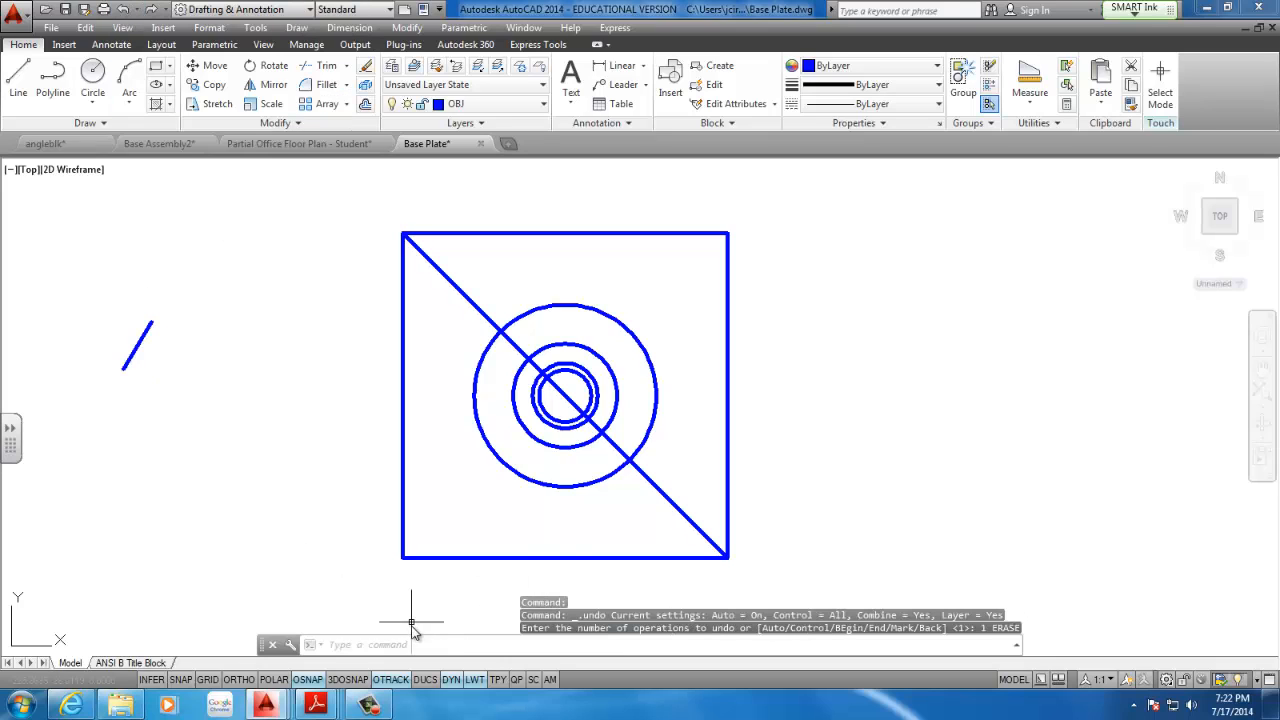
pyautogui.press('Return')
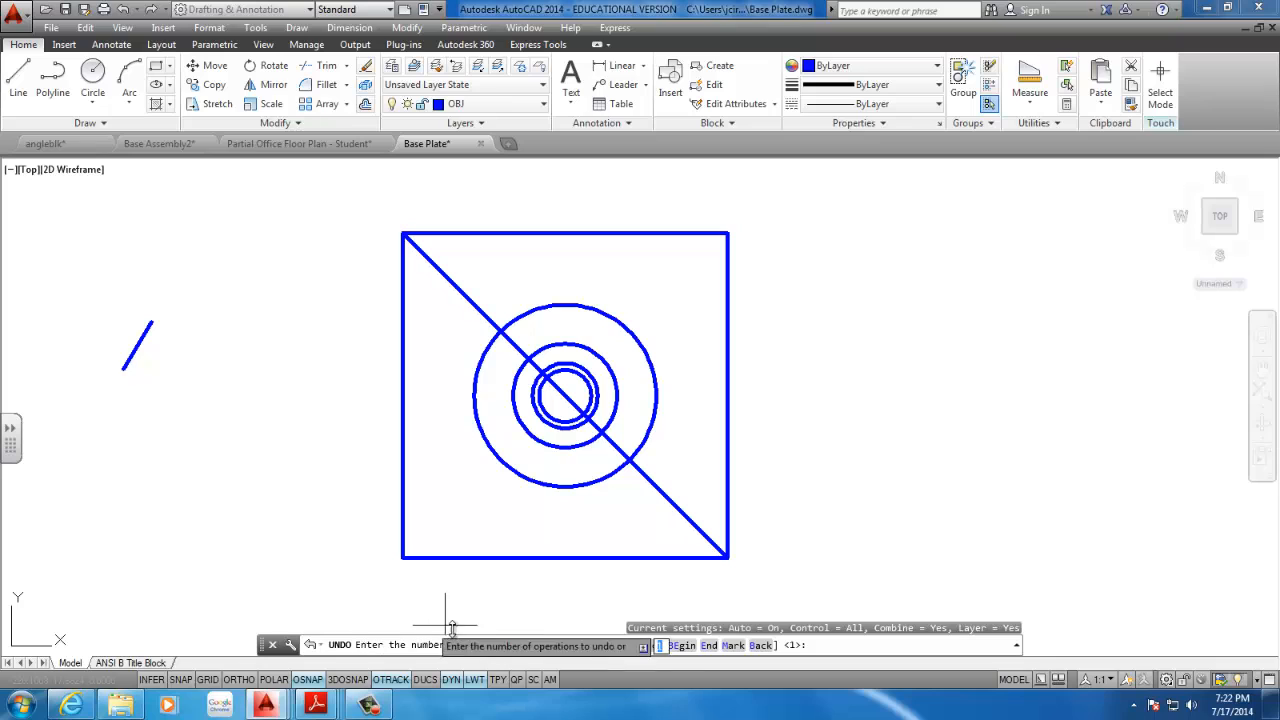
pyautogui.press('Escape')
pyautogui.press('Escape')
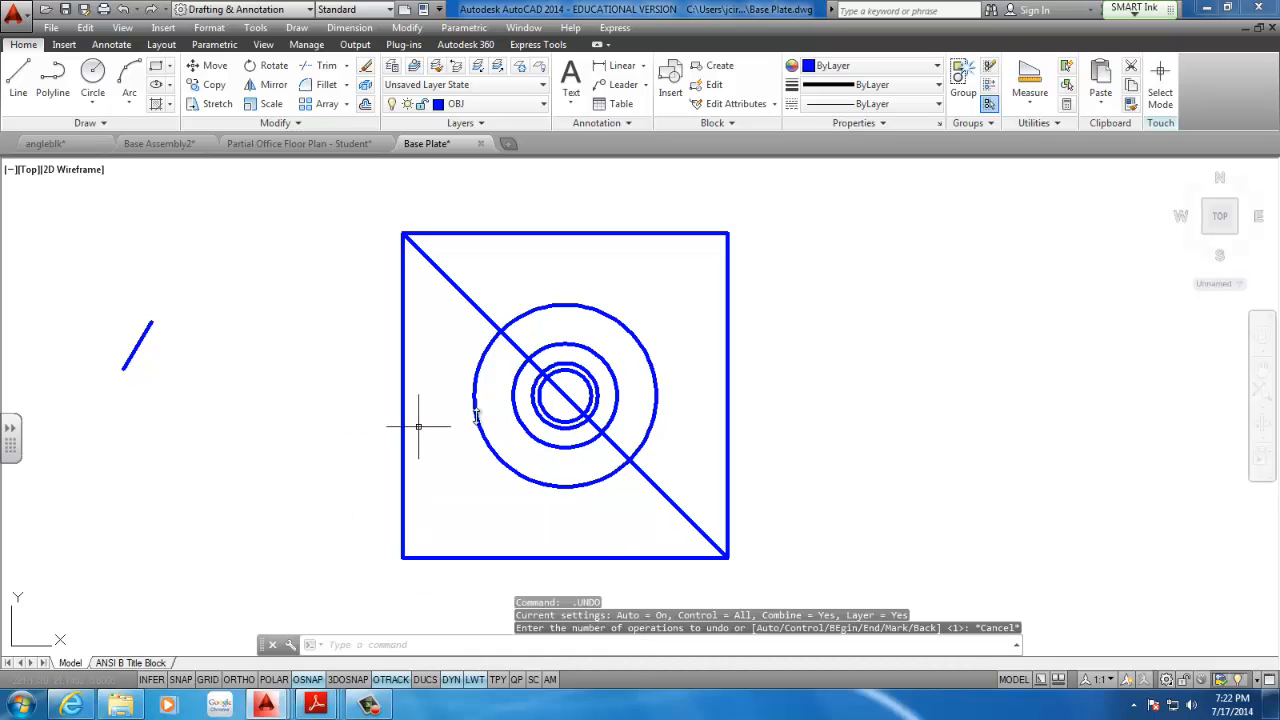
# - Erase the stray slanted line to the left of the square
pyautogui.click(200, 277)
pyautogui.click(125, 389)
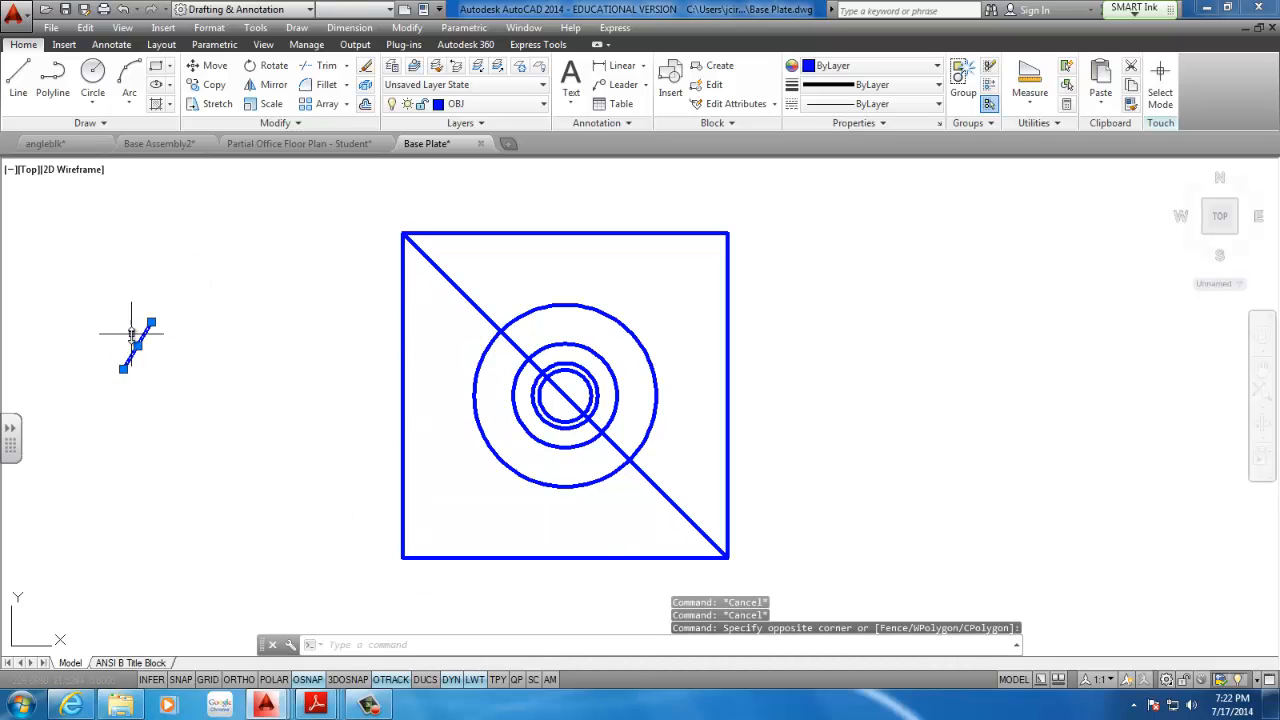
pyautogui.press('Delete')
pyautogui.press('Return')
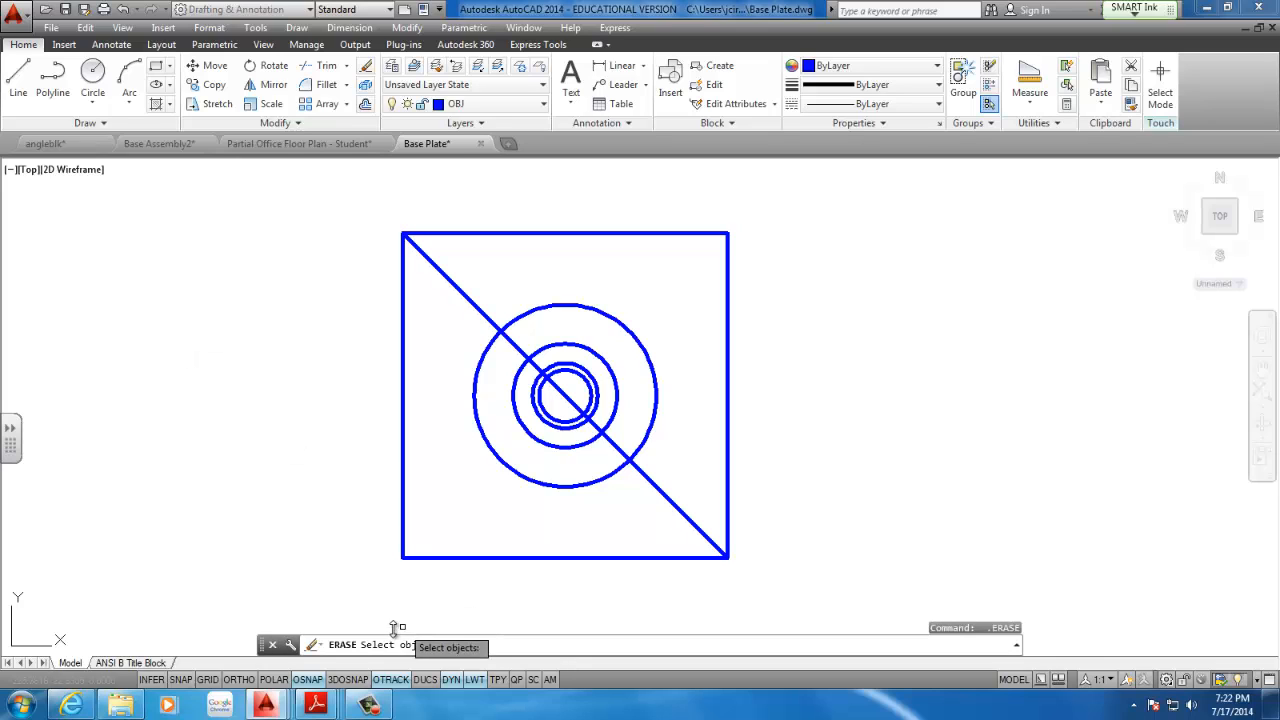
pyautogui.press('Escape')
pyautogui.press('Escape')
pyautogui.press('Escape')
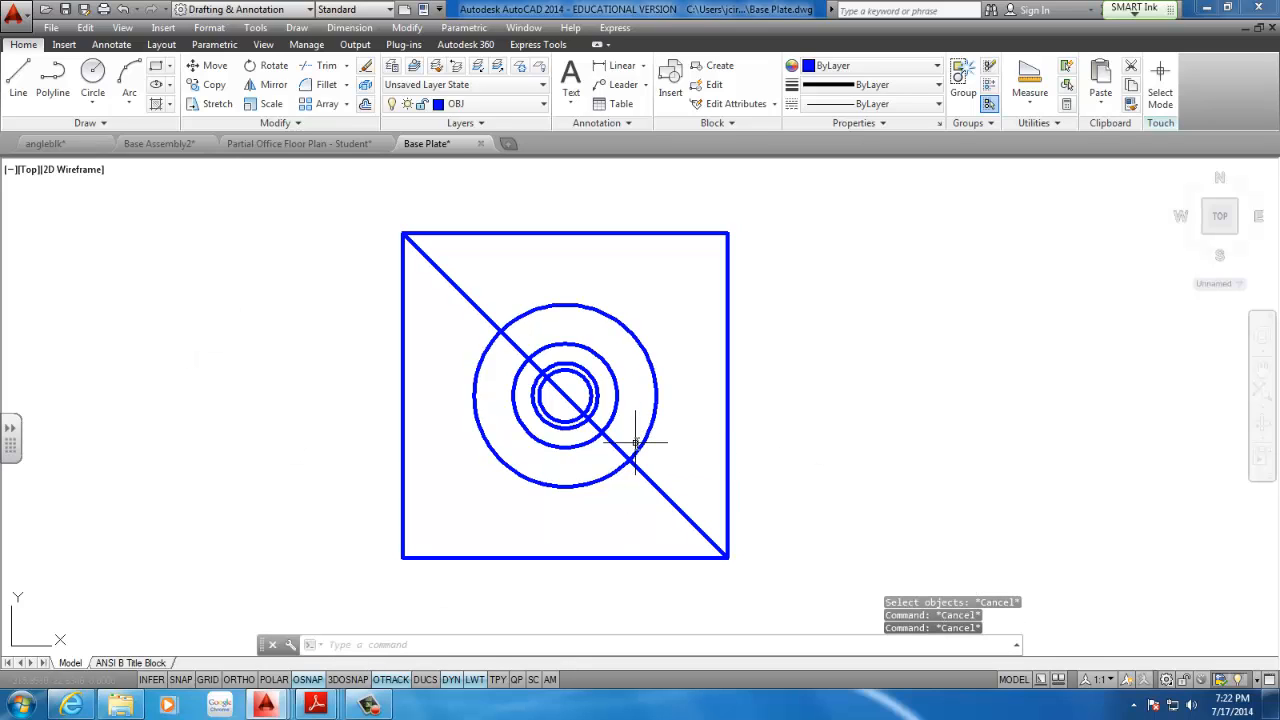
# - Erase the diagonal construction line running across the square
pyautogui.moveTo(732, 452); pyautogui.dragTo(606, 423, button='middle')
pyautogui.scroll(1, 490, 370)
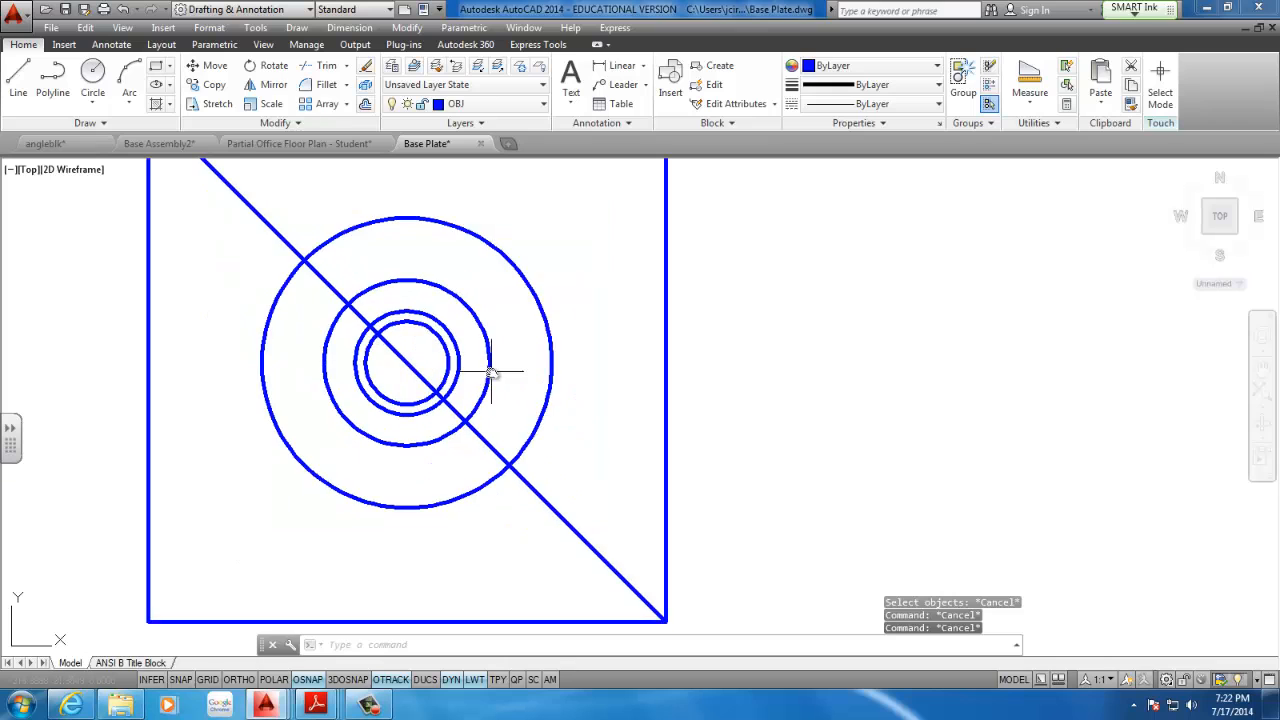
pyautogui.scroll(-1, 490, 383)
pyautogui.moveTo(414, 262); pyautogui.dragTo(465, 288, button='middle')
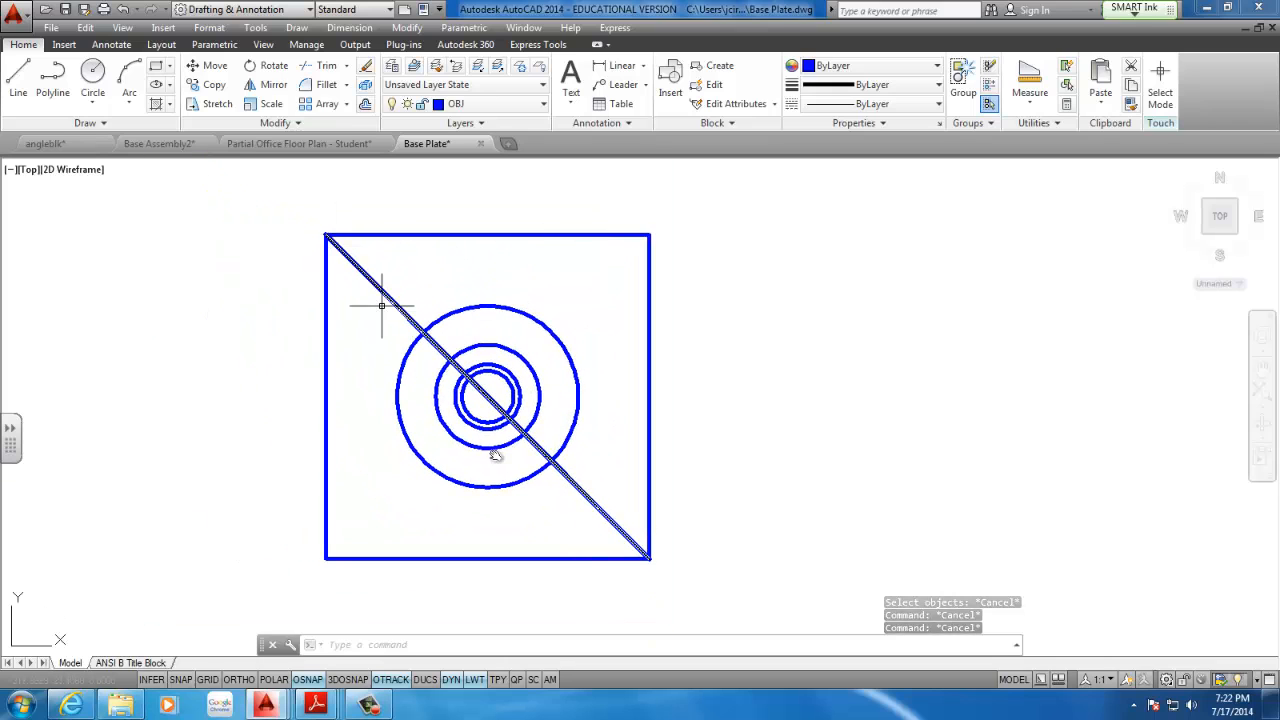
pyautogui.click(561, 515)
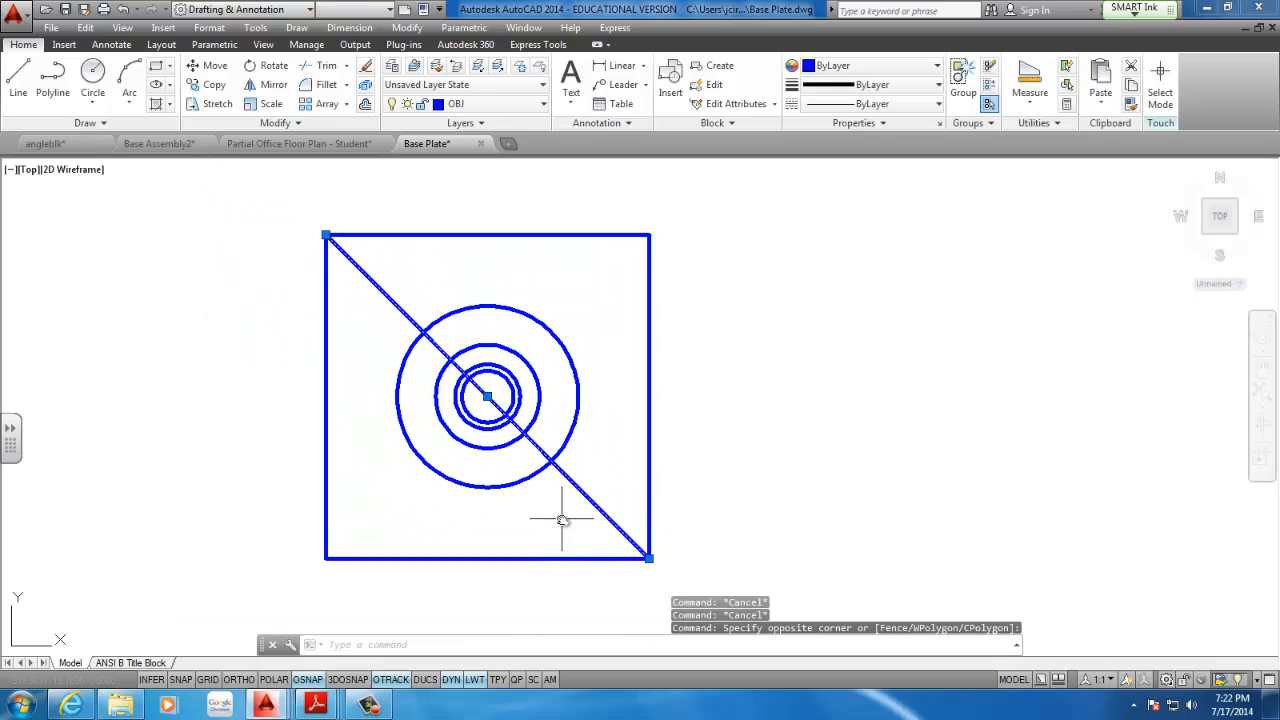
pyautogui.press('Delete')
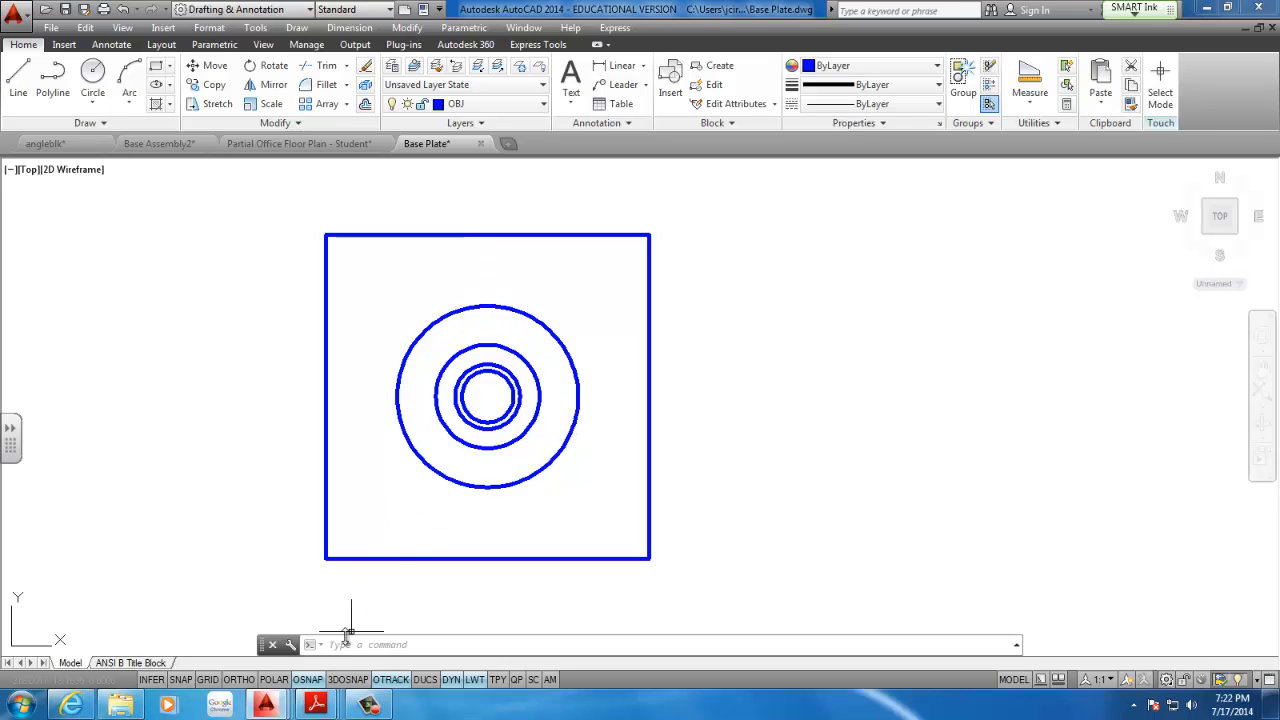
# - Review which object snap modes are switched on, leaving the settings as they are
pyautogui.rightClick(308, 681)
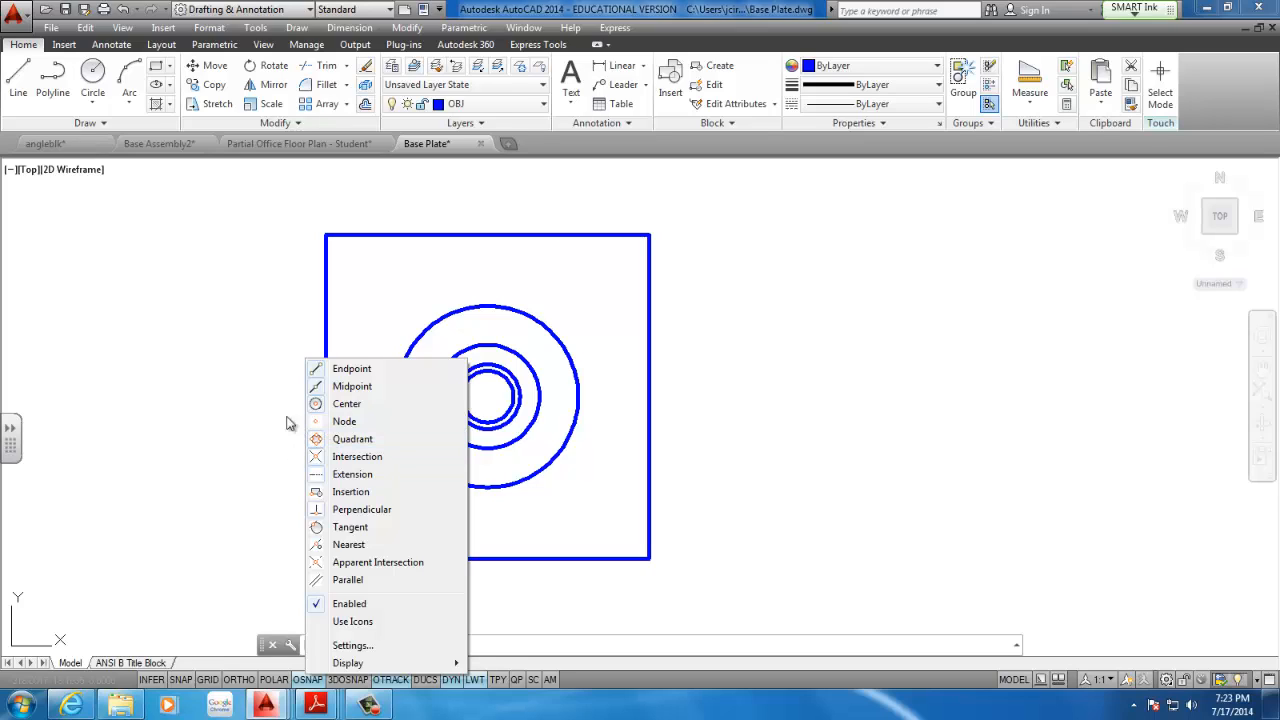
pyautogui.click(1008, 434)
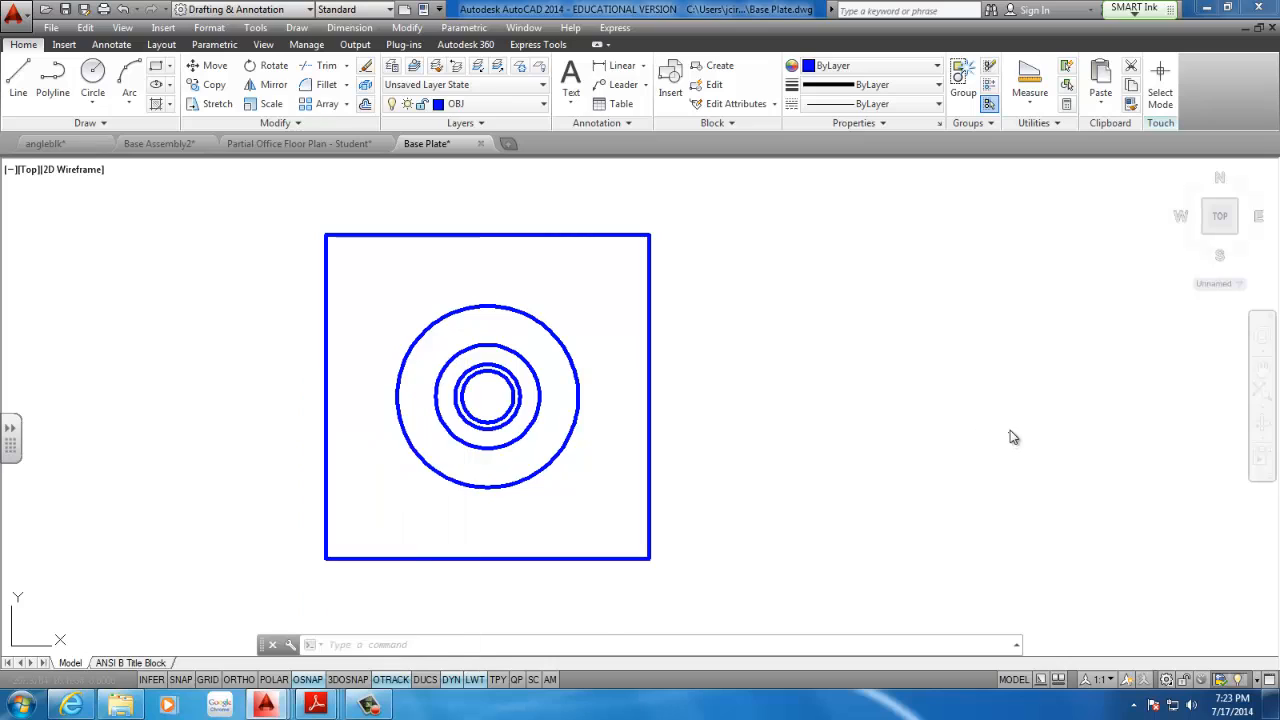
pyautogui.click(863, 406)
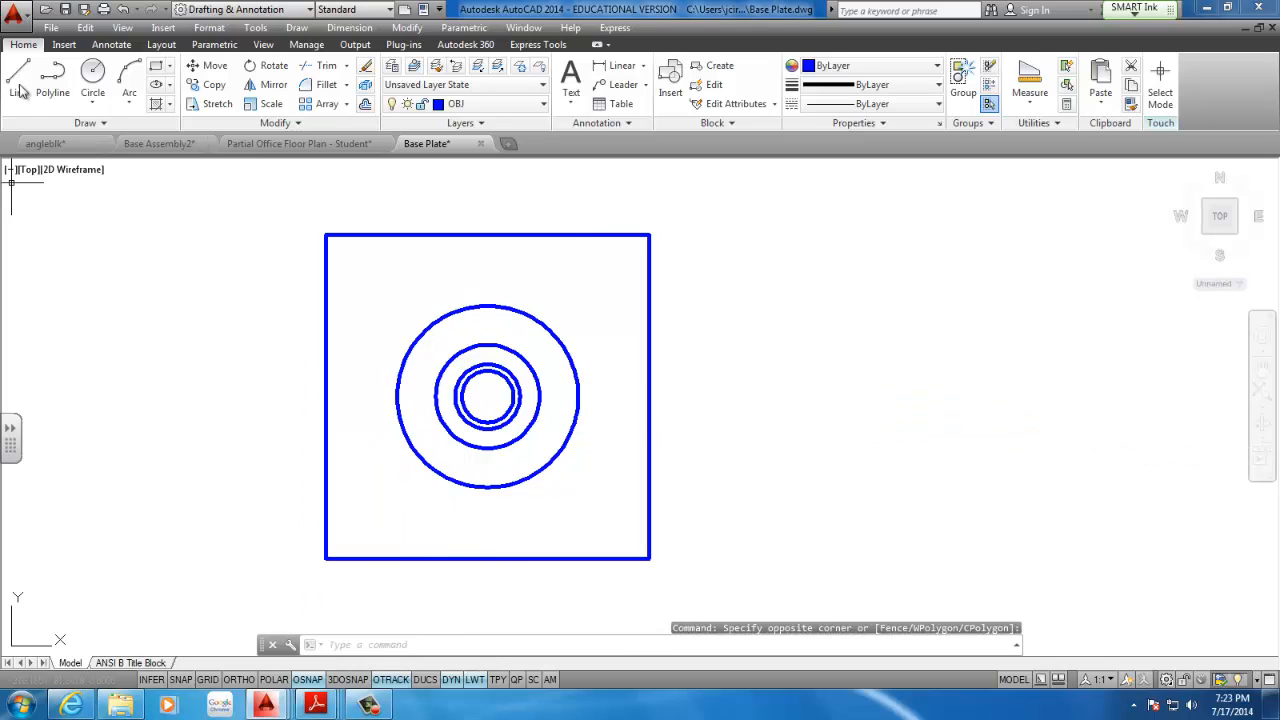
# - Draw a circle of diameter 0.5 centred on the top quadrant of the 3.5-diameter circle
pyautogui.click(90, 77)
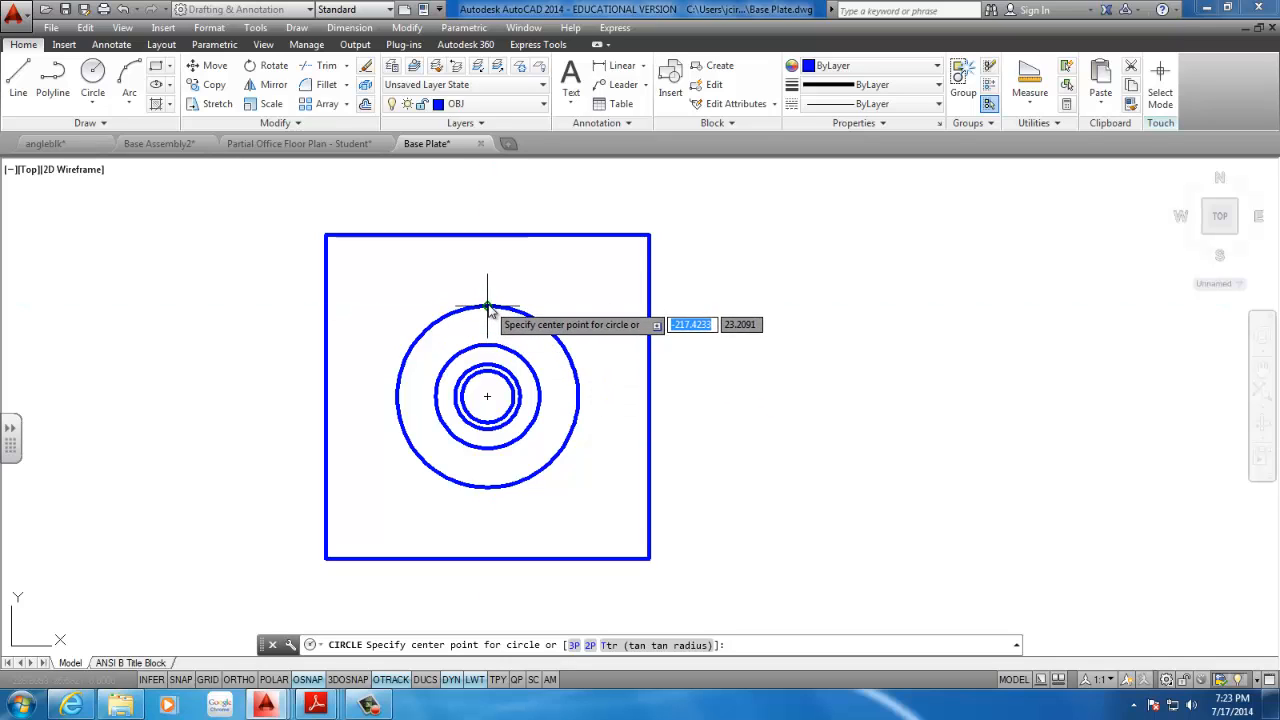
pyautogui.click(492, 307)
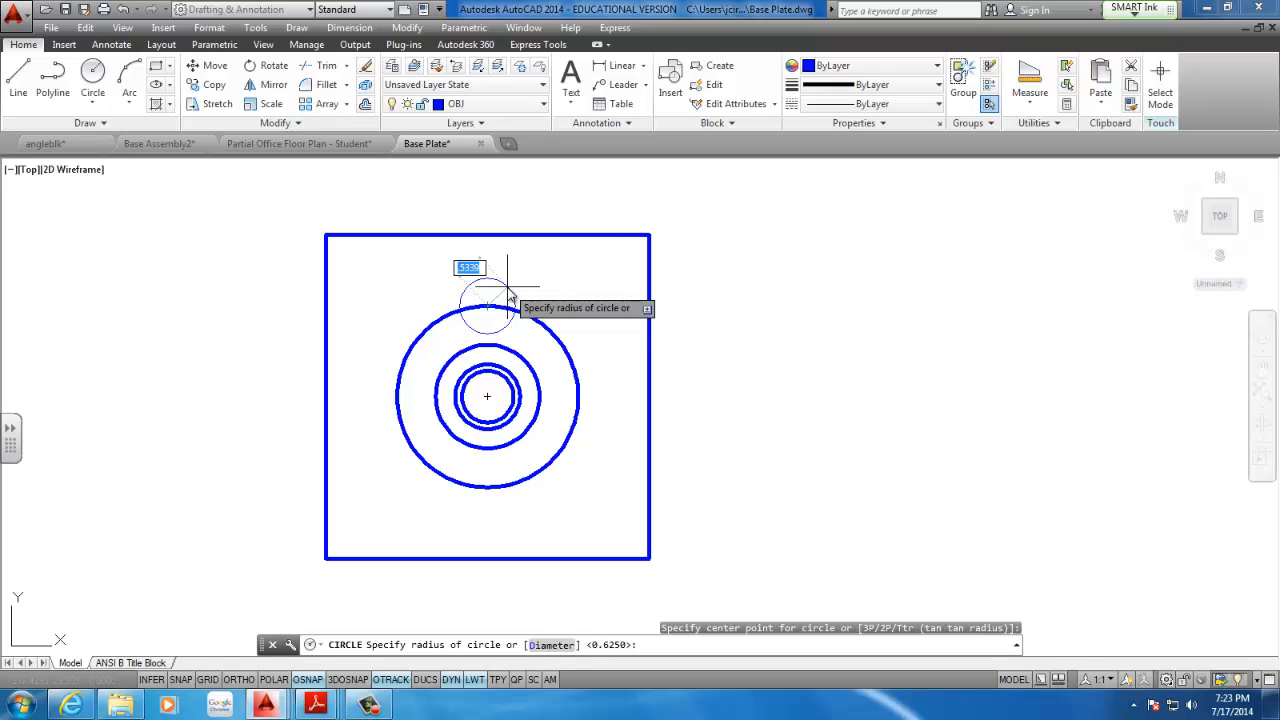
pyautogui.write('d')
pyautogui.press('Return')
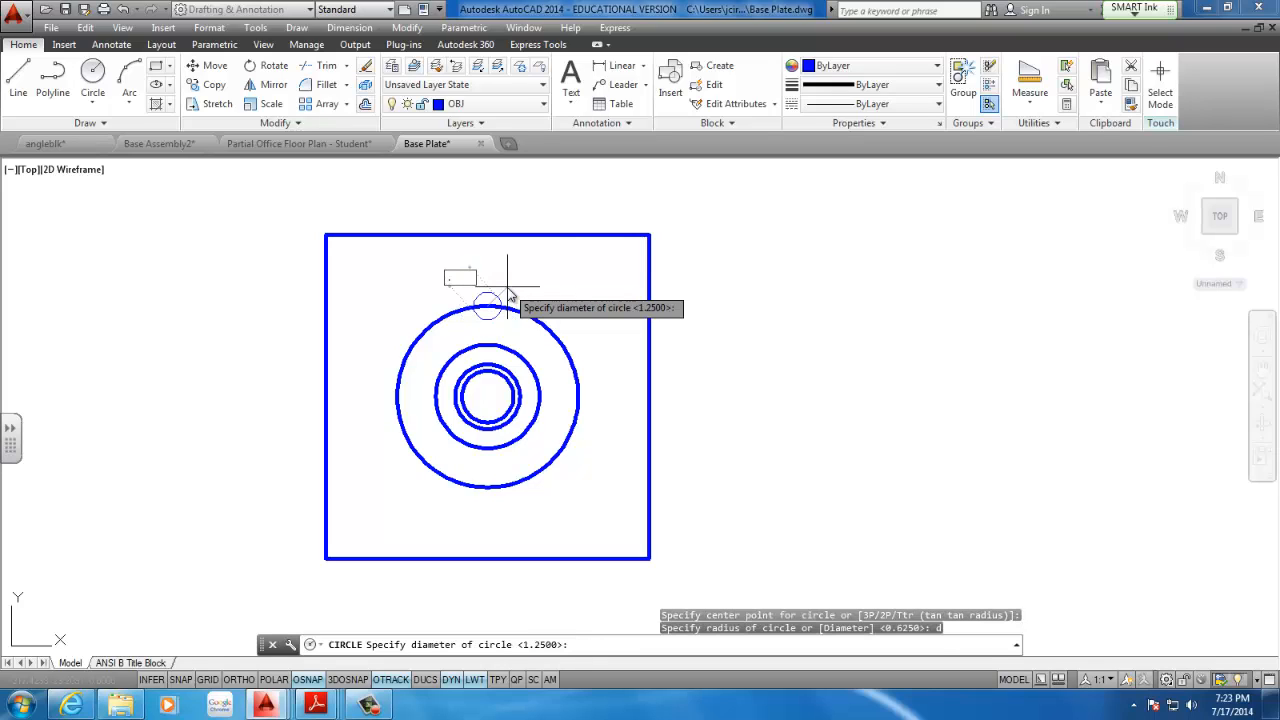
pyautogui.write('.5')
pyautogui.press('Return')
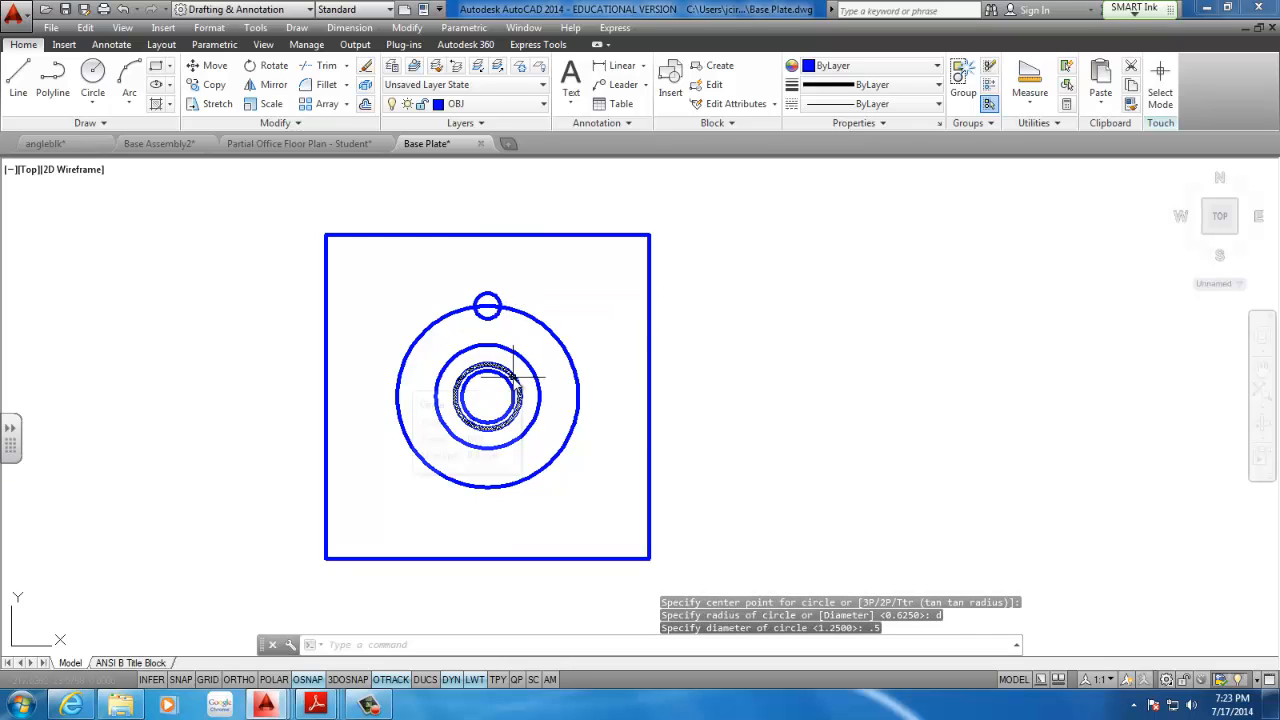
# - Switch to the Lab 6C - Base Assembly PDF in Adobe Reader, examine the base's hole layout, and return to the AutoCAD drawing
pyautogui.click(318, 703)
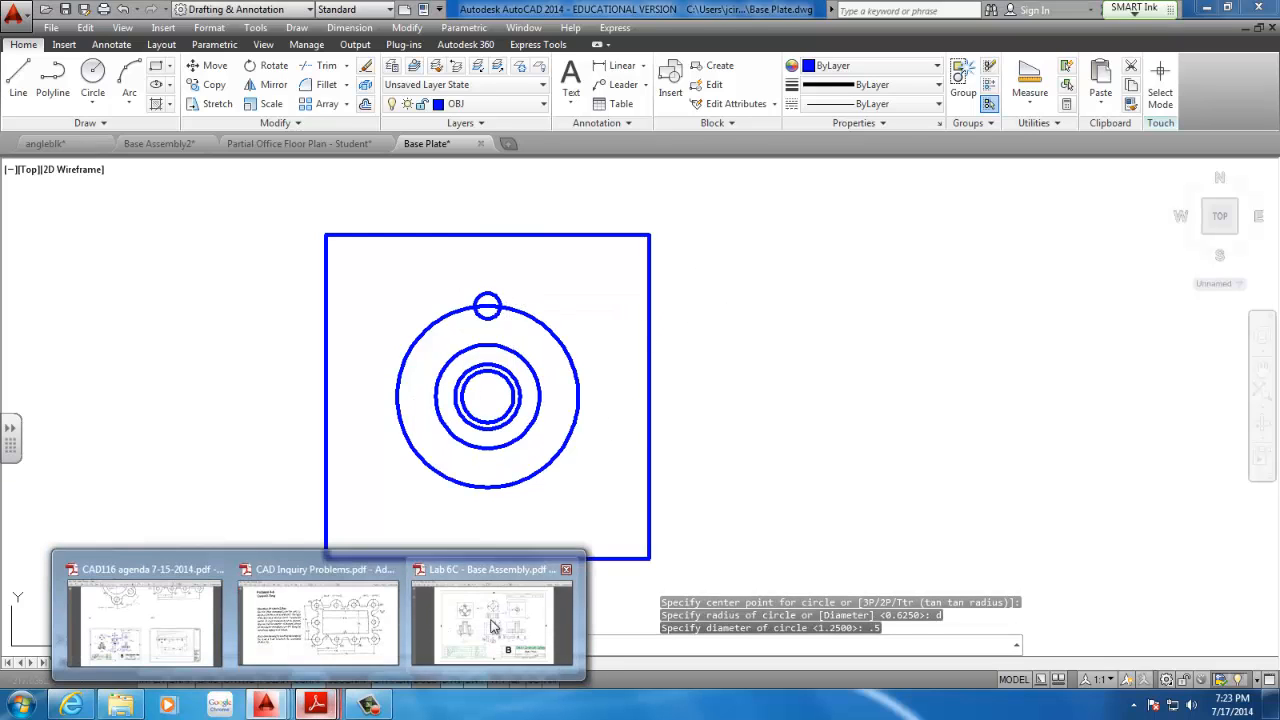
pyautogui.click(493, 624)
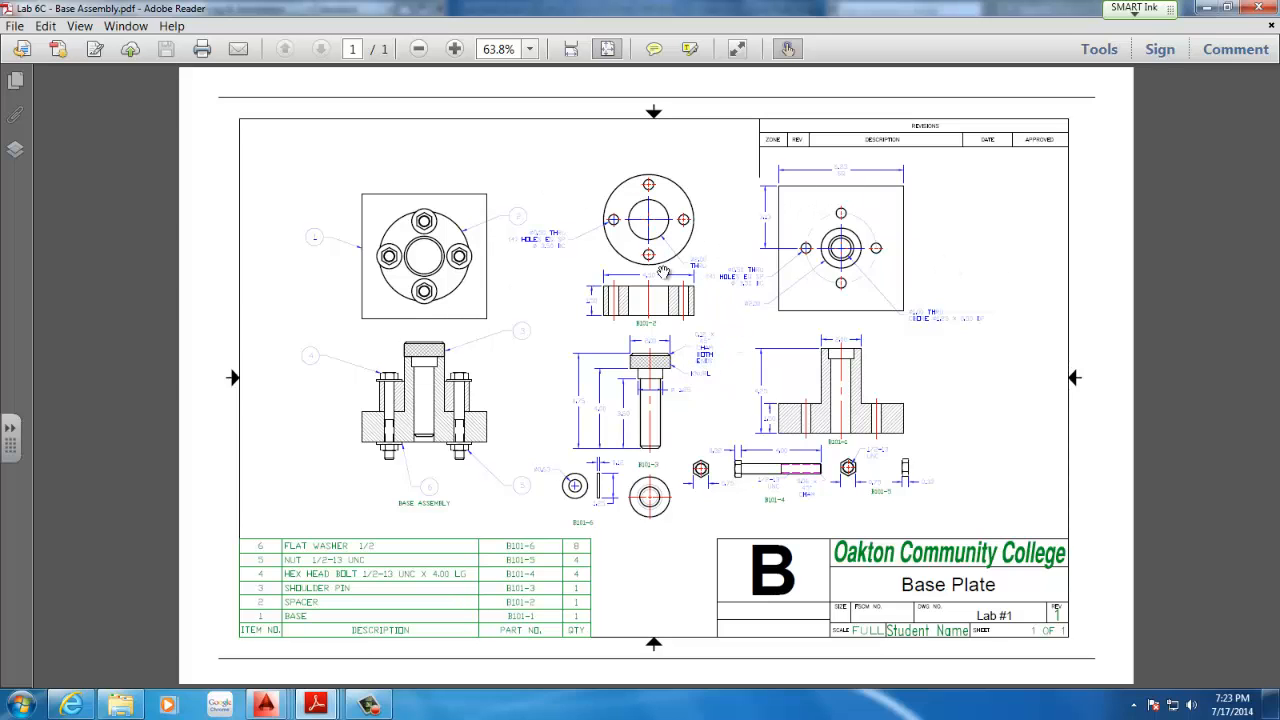
pyautogui.click(1206, 7)
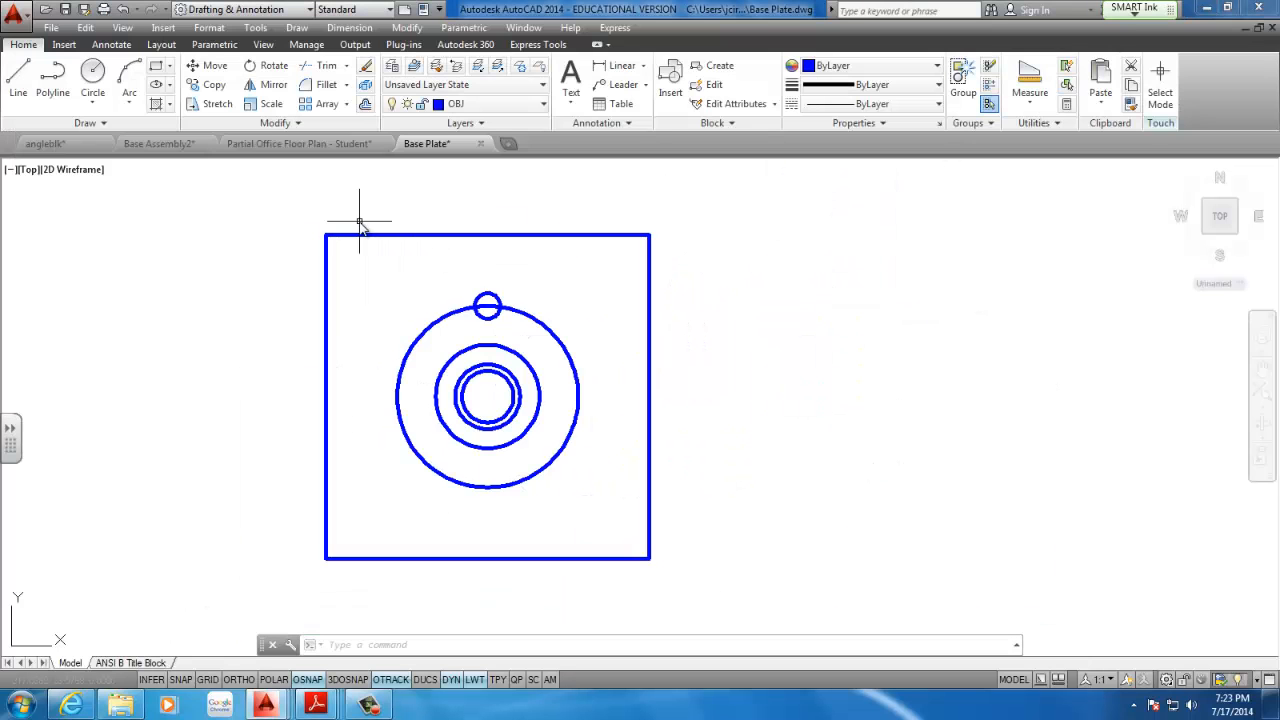
pyautogui.click(92, 72)
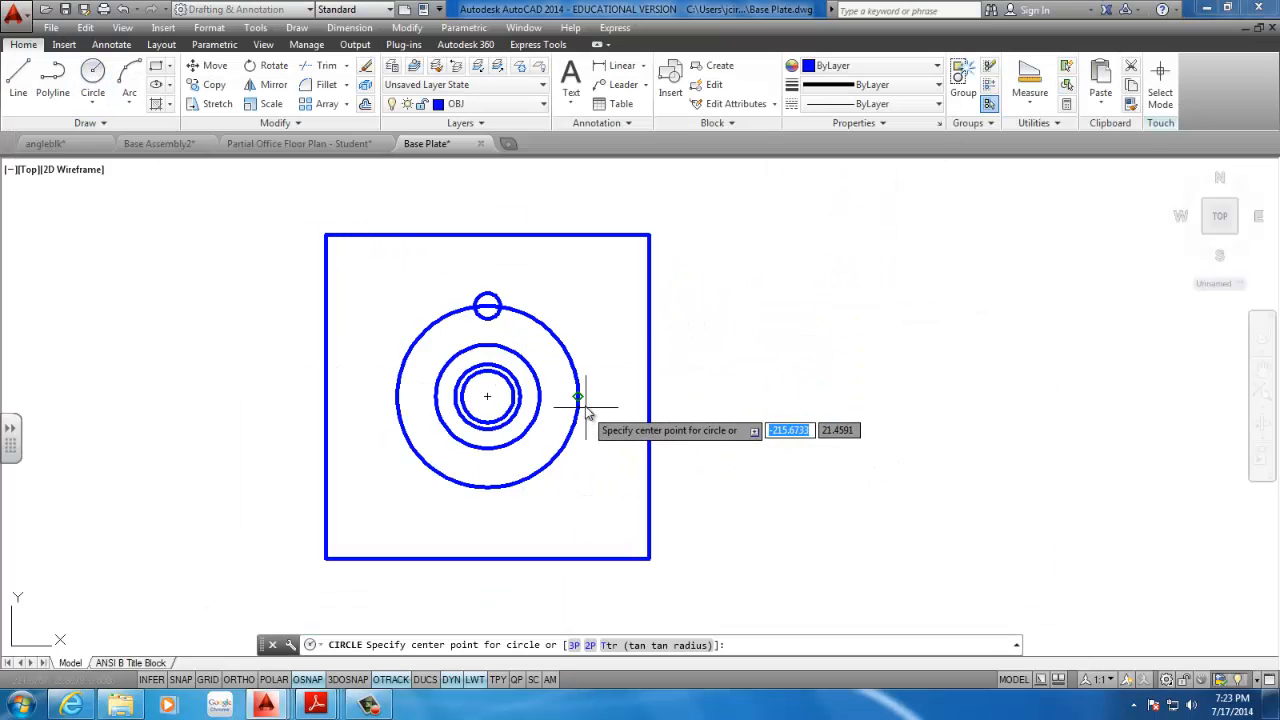
pyautogui.click(579, 396)
pyautogui.press('Escape')
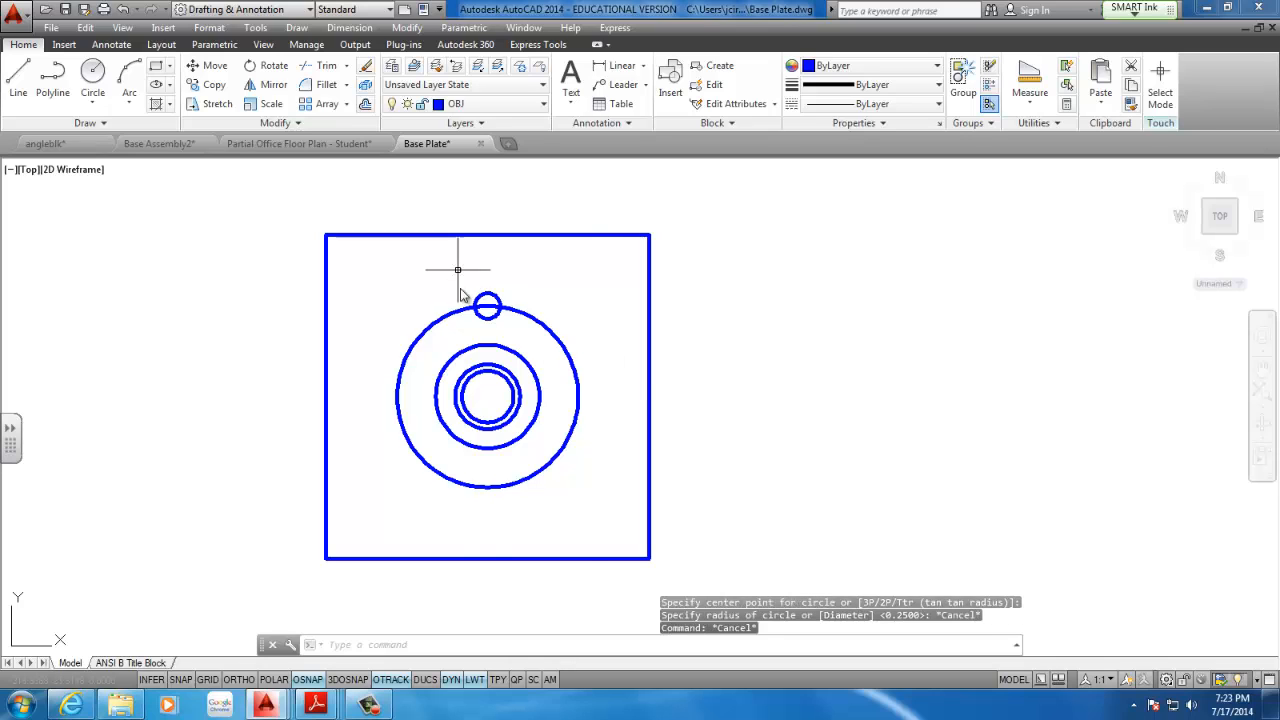
# - Copy the 0.5-diameter hole from the top quadrant of the 3.5-diameter circle to its left, bottom and right quadrants
pyautogui.scroll(2, 494, 292)
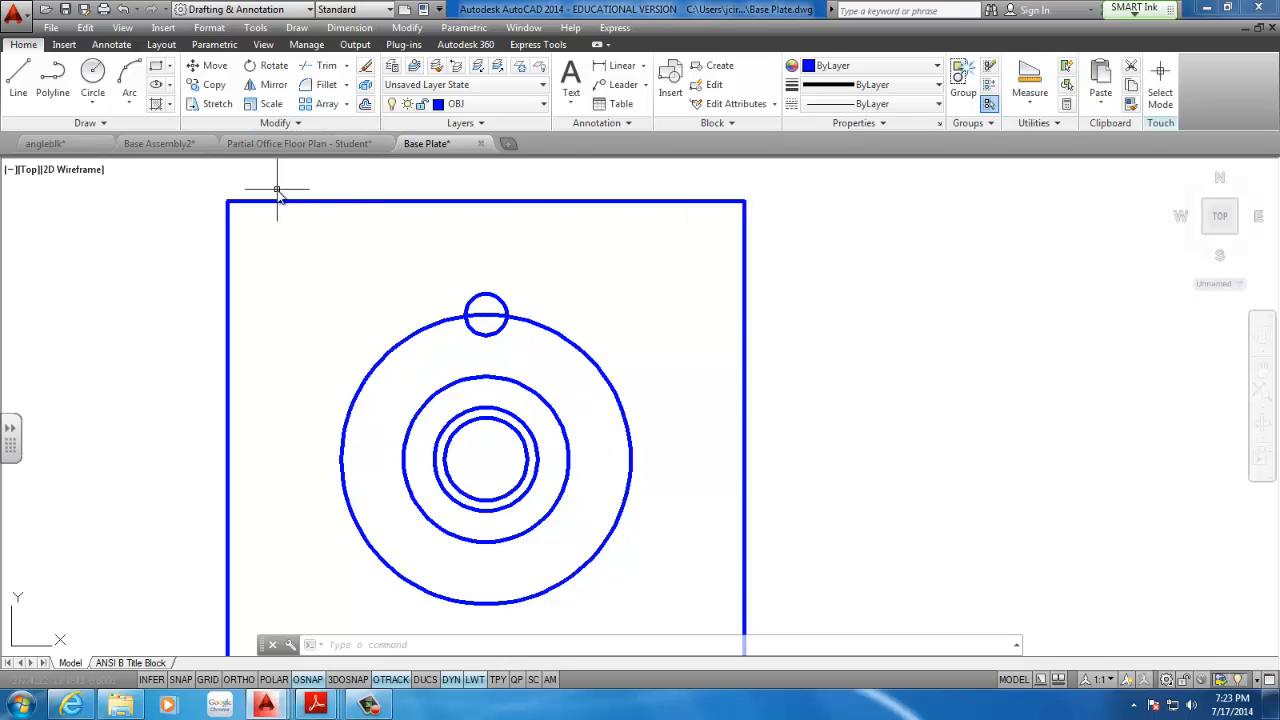
pyautogui.click(210, 88)
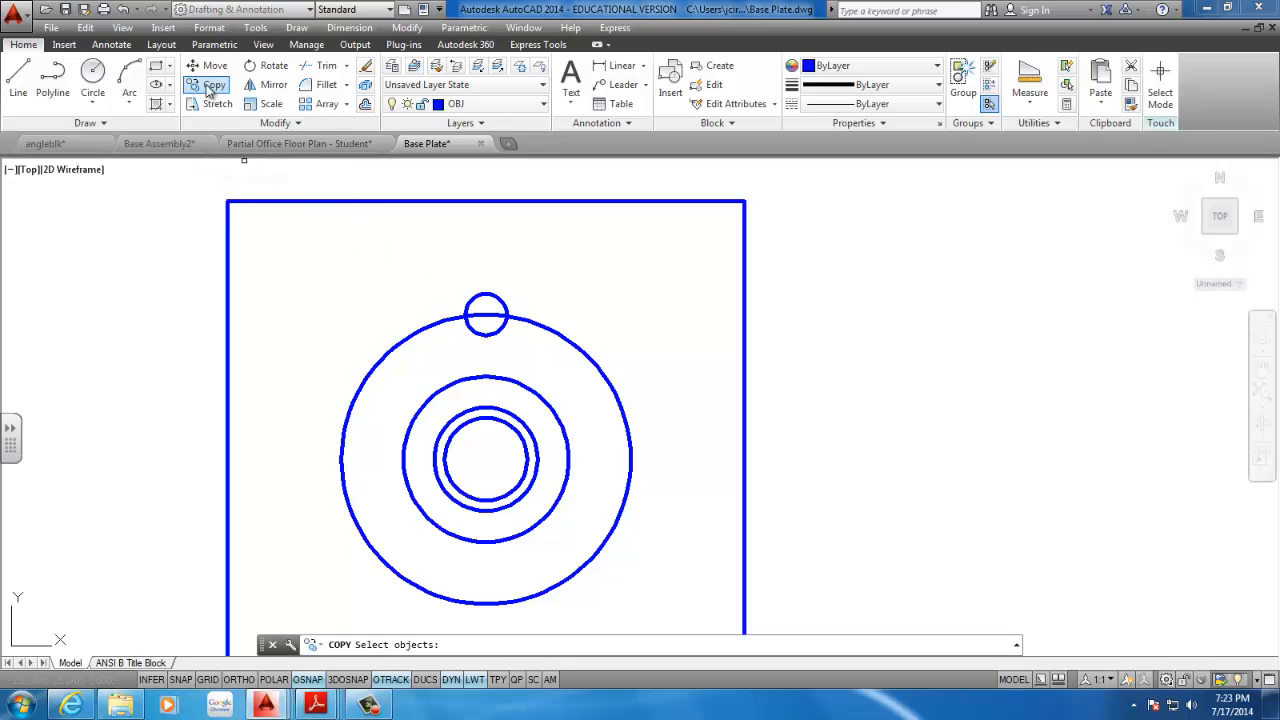
pyautogui.click(503, 277)
pyautogui.click(482, 300)
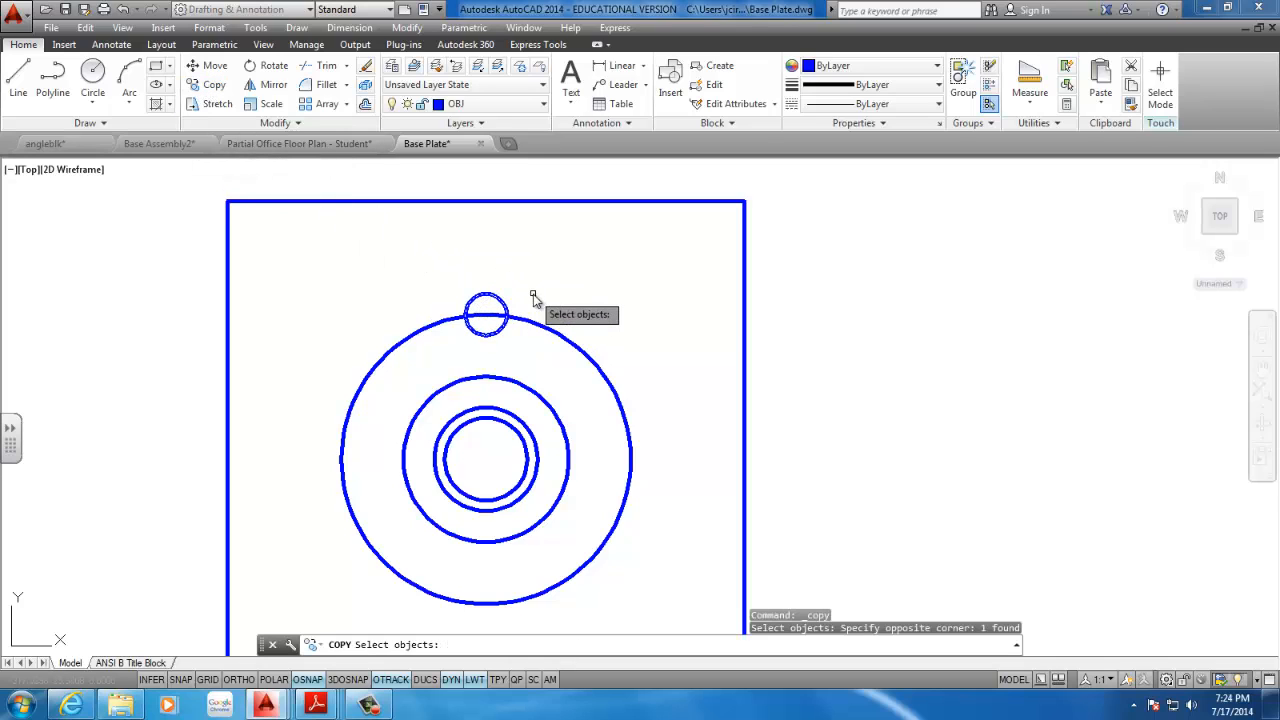
pyautogui.press('Return')
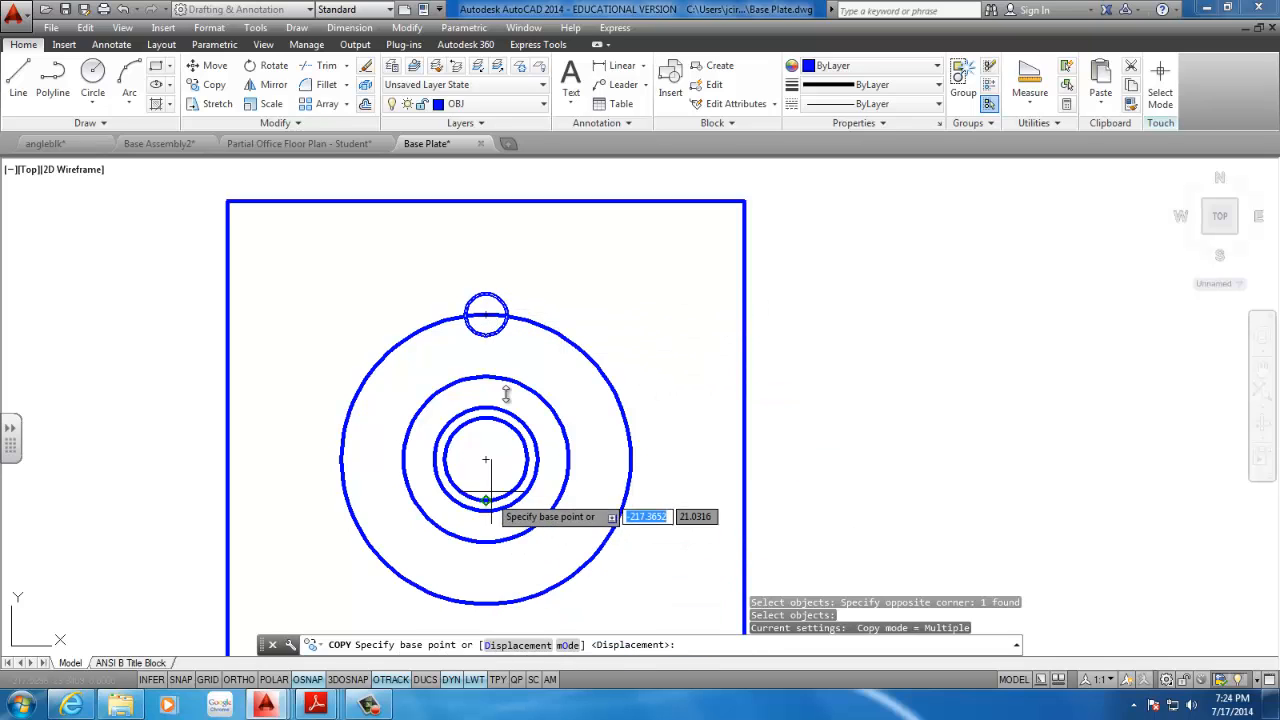
pyautogui.click(486, 315)
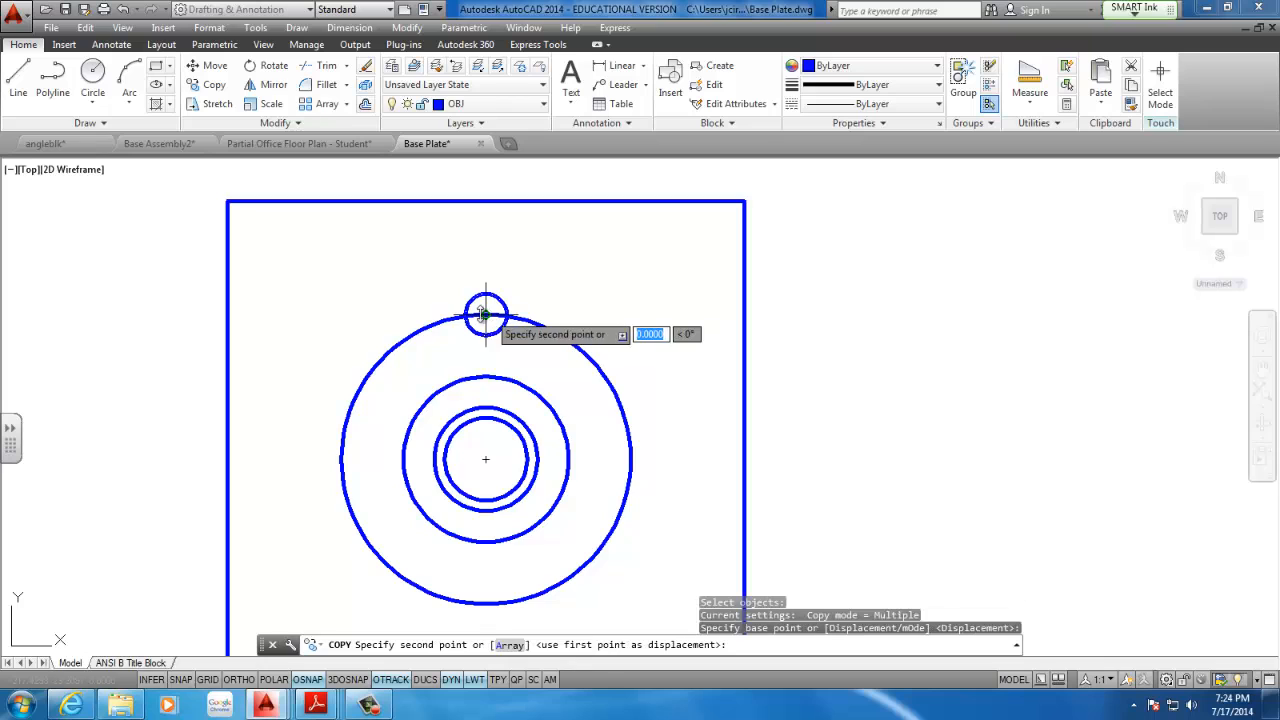
pyautogui.click(341, 459)
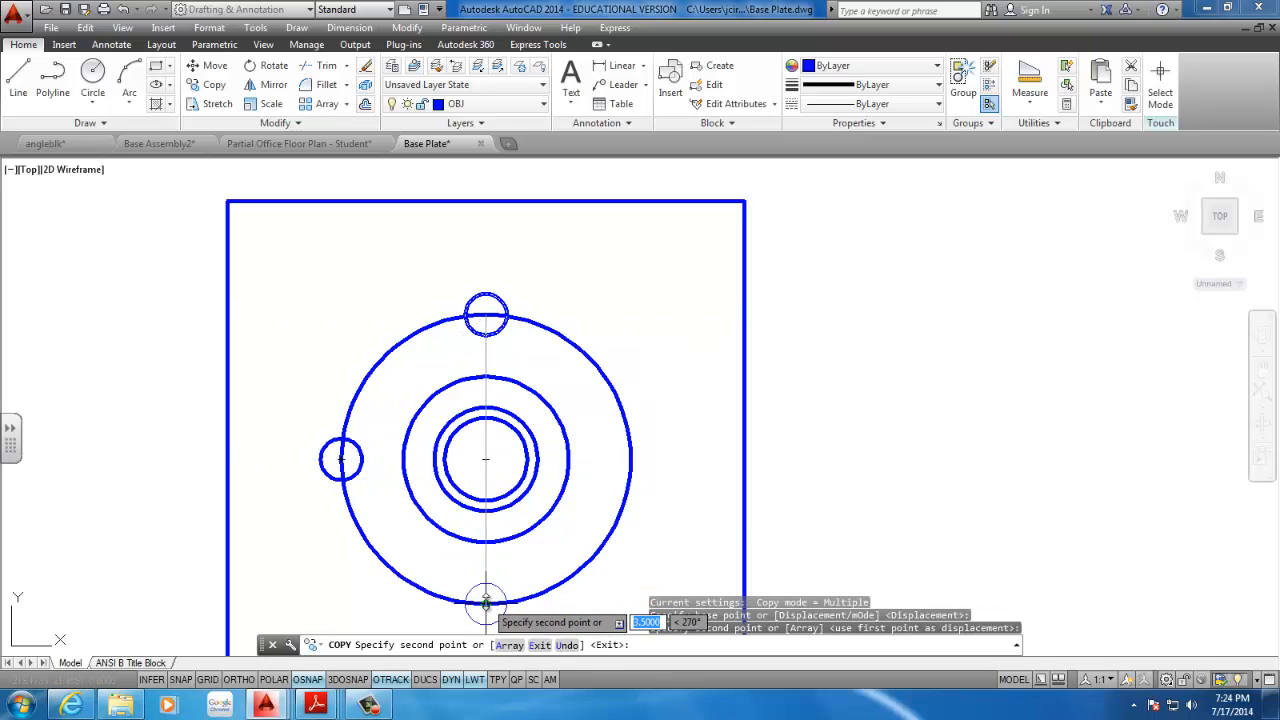
pyautogui.click(486, 604)
pyautogui.click(630, 459)
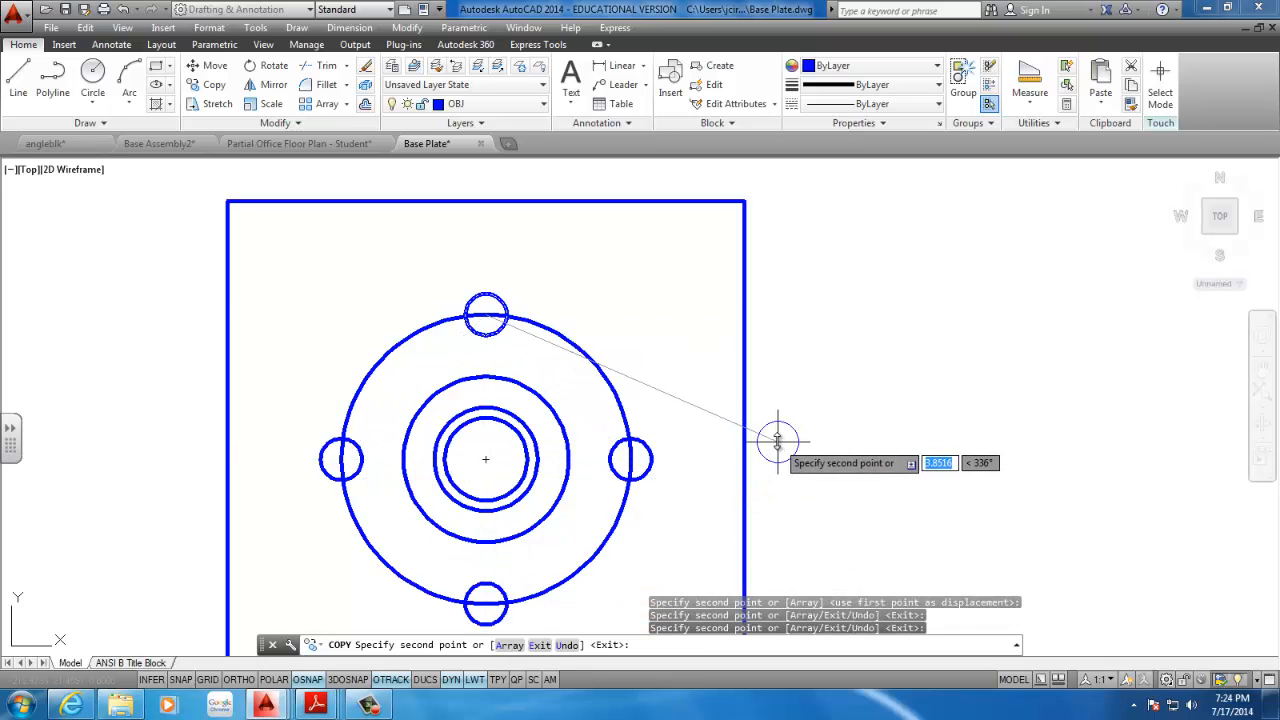
pyautogui.press('Return')
# - Move the 3.5-diameter bolt circle to the CEN layer
pyautogui.scroll(-2, 600, 385)
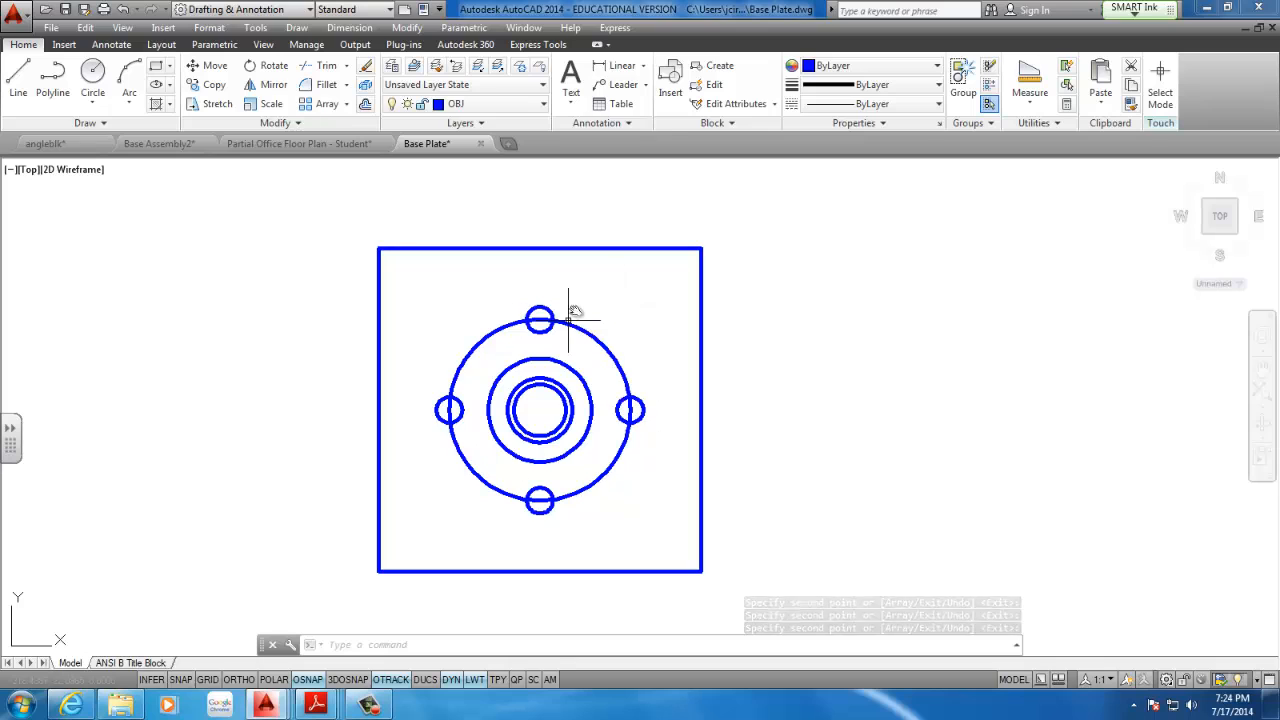
pyautogui.click(617, 322)
pyautogui.click(588, 350)
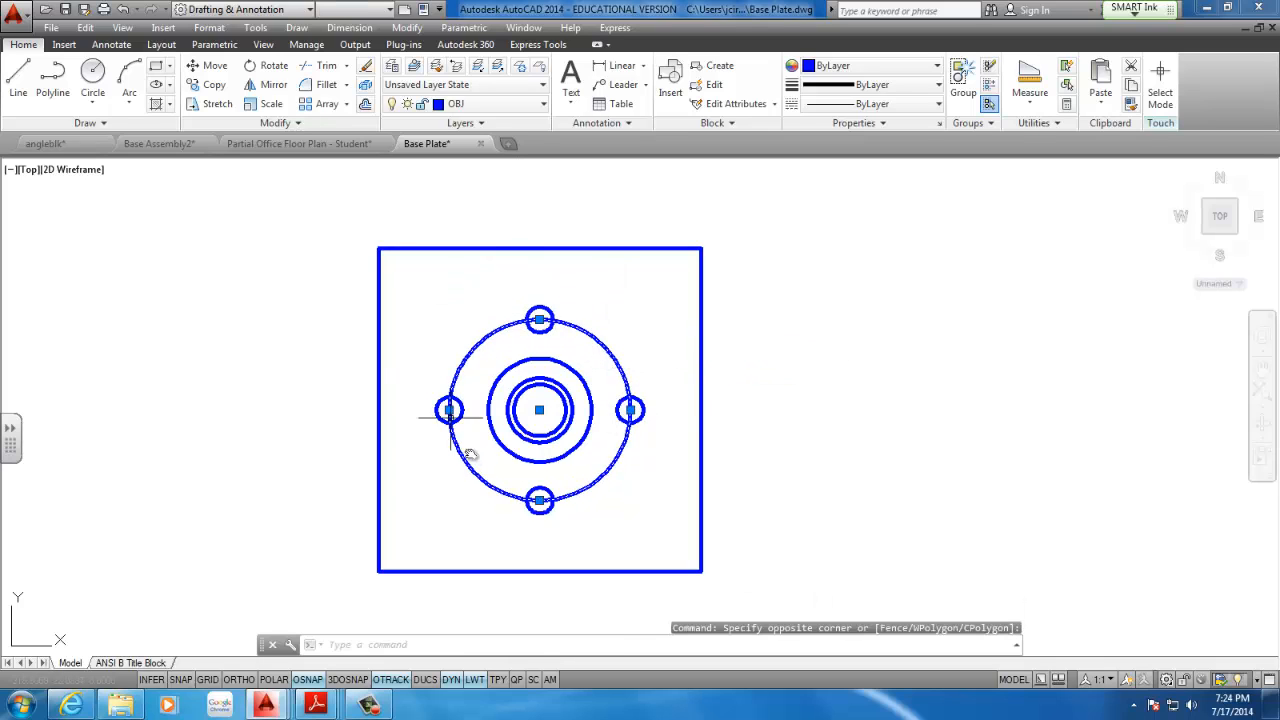
pyautogui.click(468, 104)
pyautogui.click(477, 137)
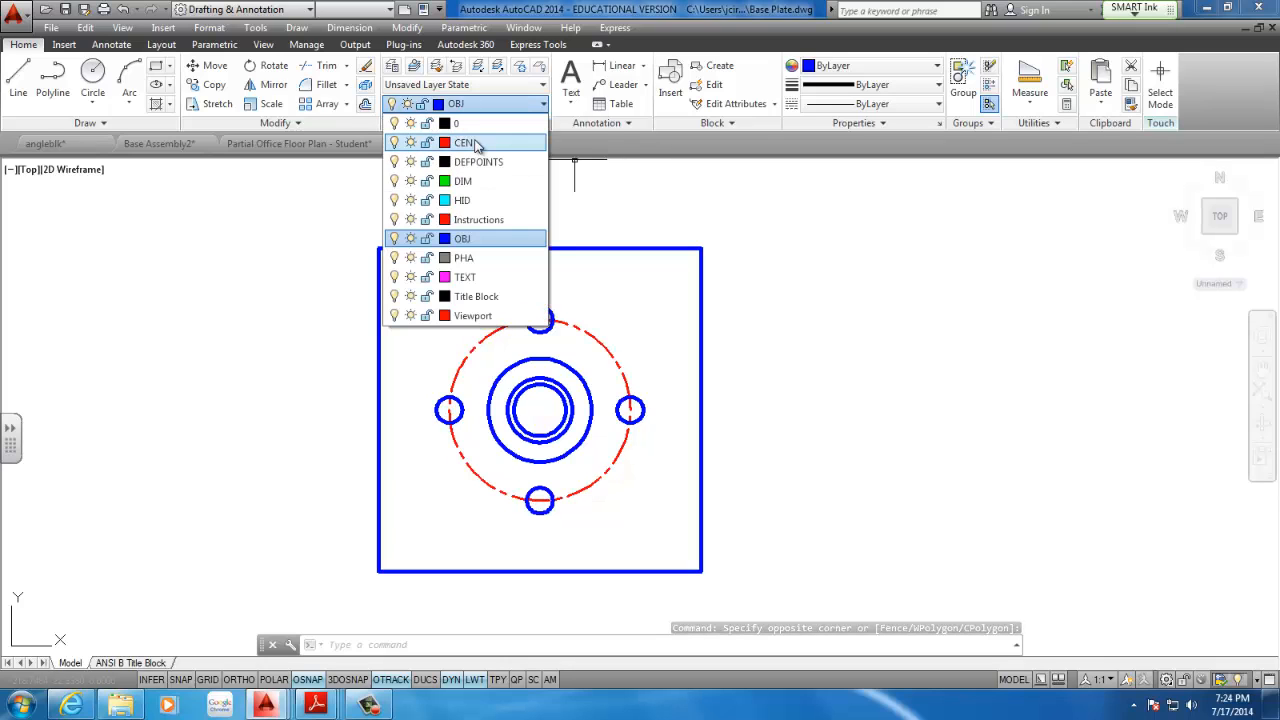
pyautogui.press('Escape')
# - Add a linear dimension for the square's width above its top edge
pyautogui.moveTo(610, 364); pyautogui.dragTo(587, 323, button='middle')
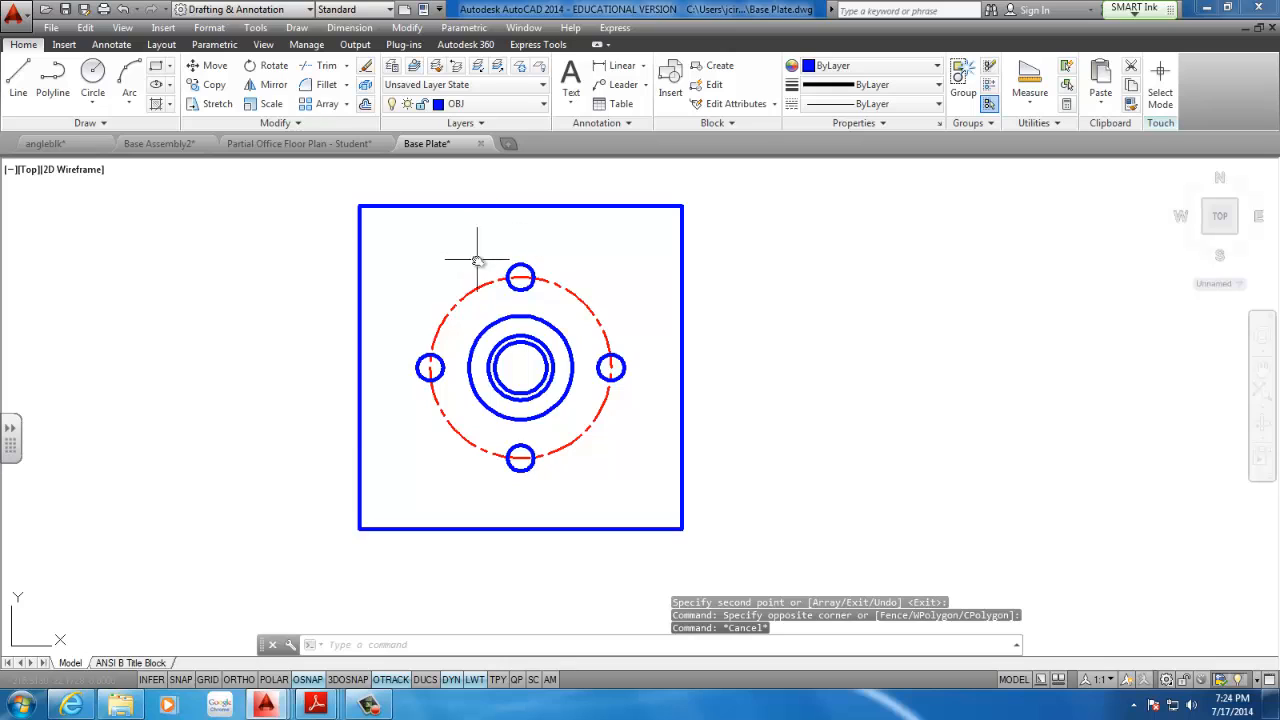
pyautogui.scroll(-2, 500, 263)
pyautogui.scroll(2, 486, 337)
pyautogui.moveTo(420, 199); pyautogui.dragTo(386, 237, button='middle')
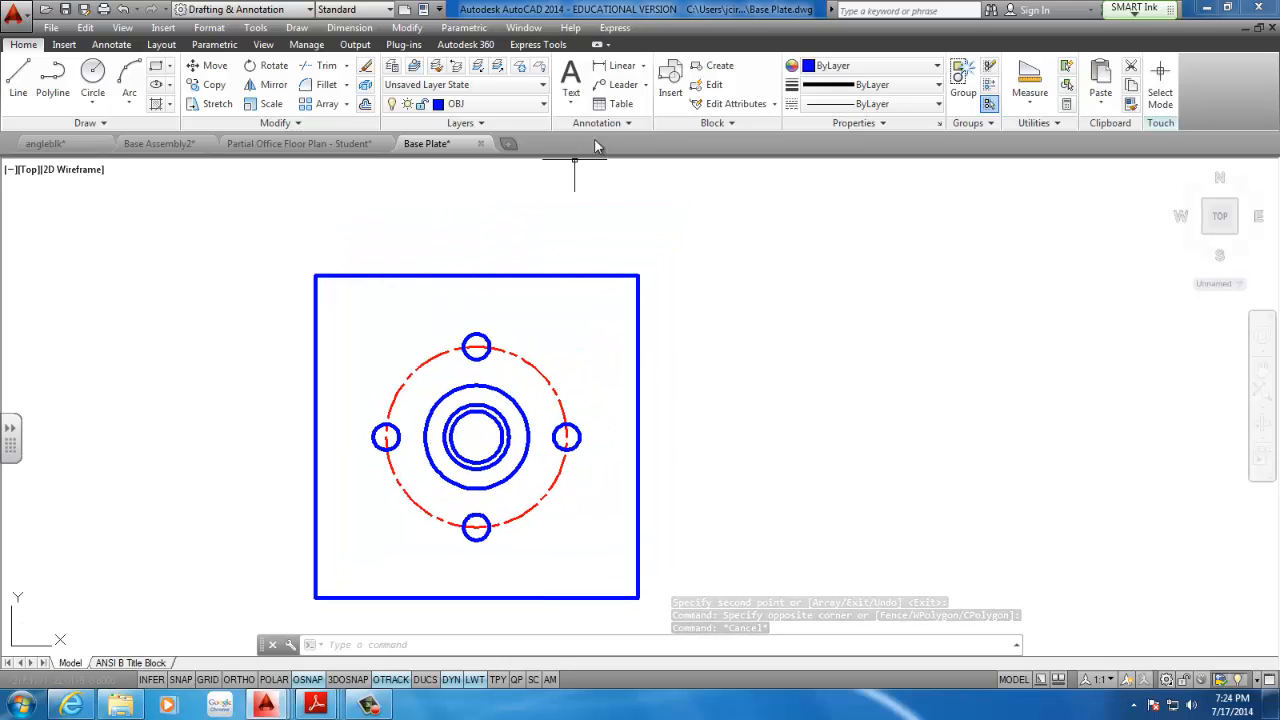
pyautogui.click(613, 65)
pyautogui.click(318, 280)
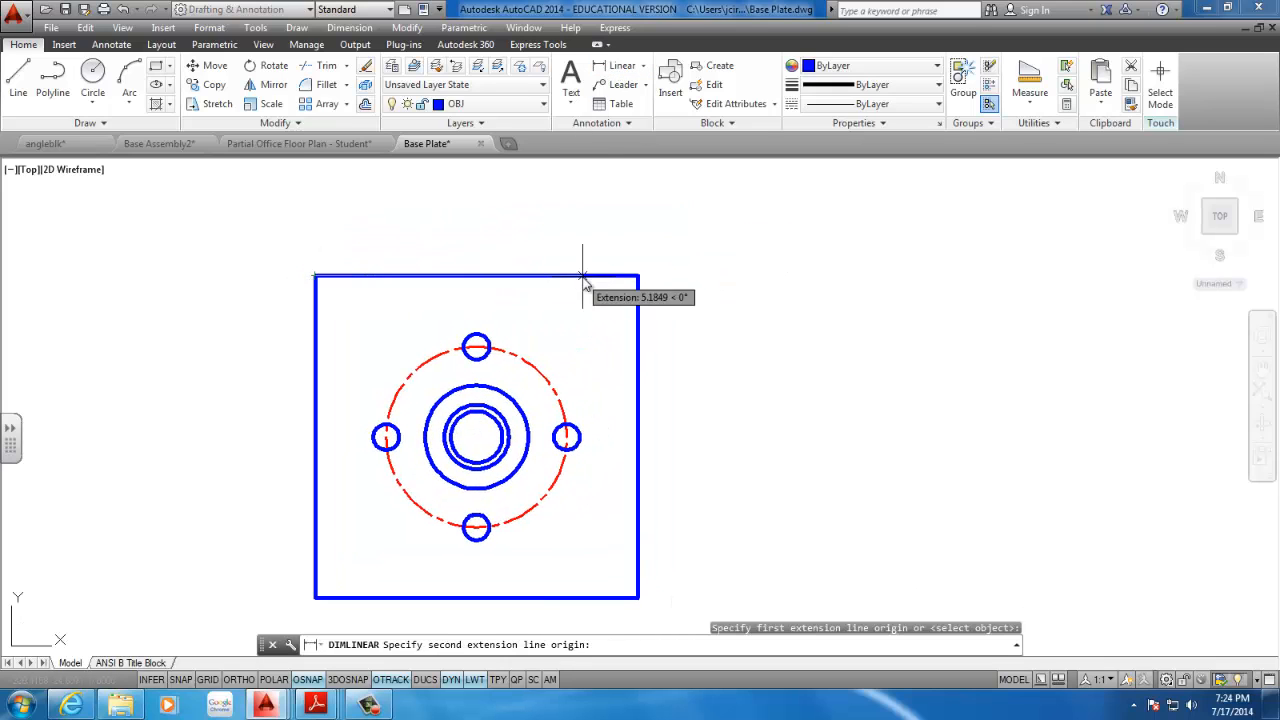
pyautogui.click(638, 276)
pyautogui.click(550, 243)
pyautogui.press('Return')
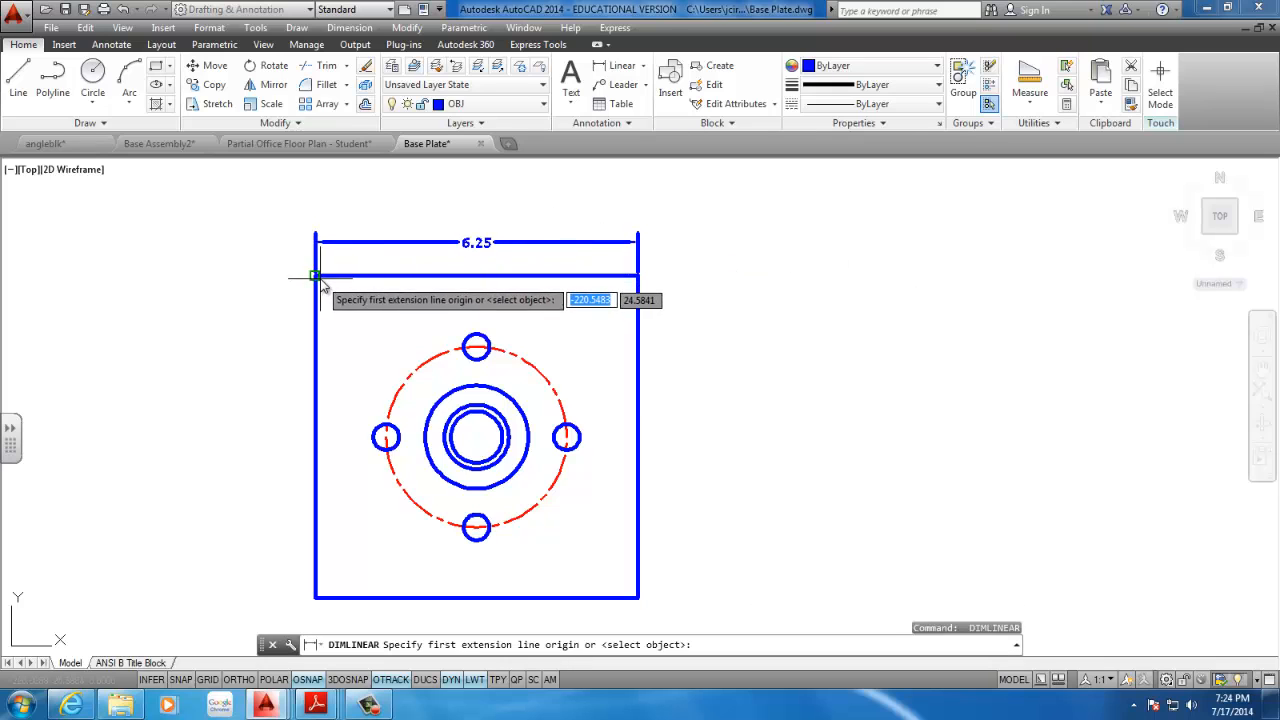
pyautogui.click(316, 277)
pyautogui.click(316, 597)
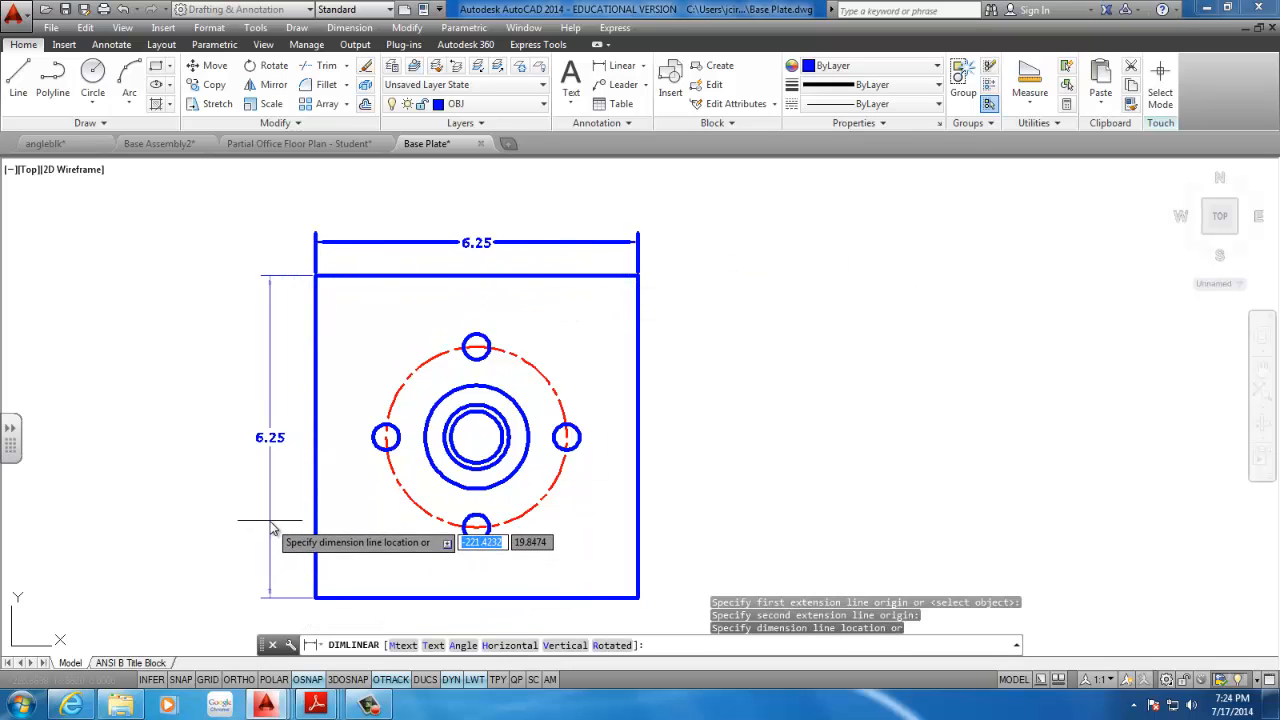
pyautogui.press('Escape')
# - Add a vertical linear dimension from the square's top-left corner to the left hole's centre, placed left of the square
pyautogui.press('Return')
pyautogui.click(316, 277)
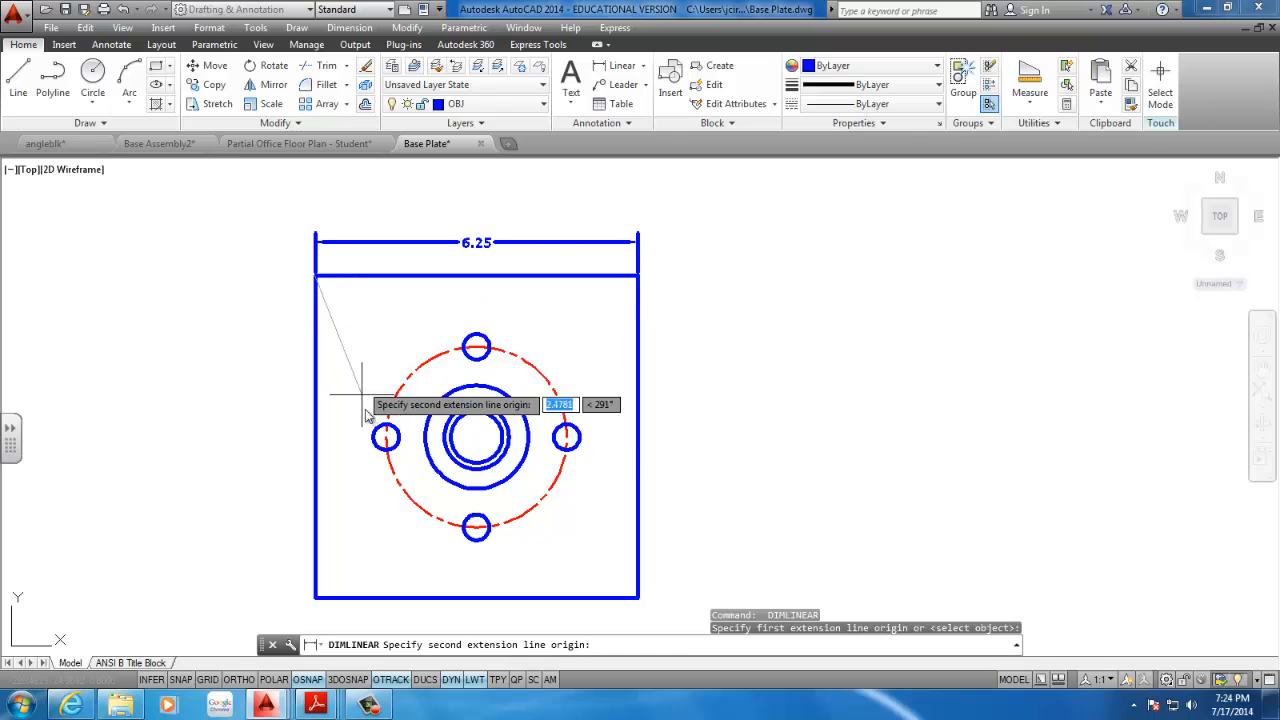
pyautogui.click(386, 437)
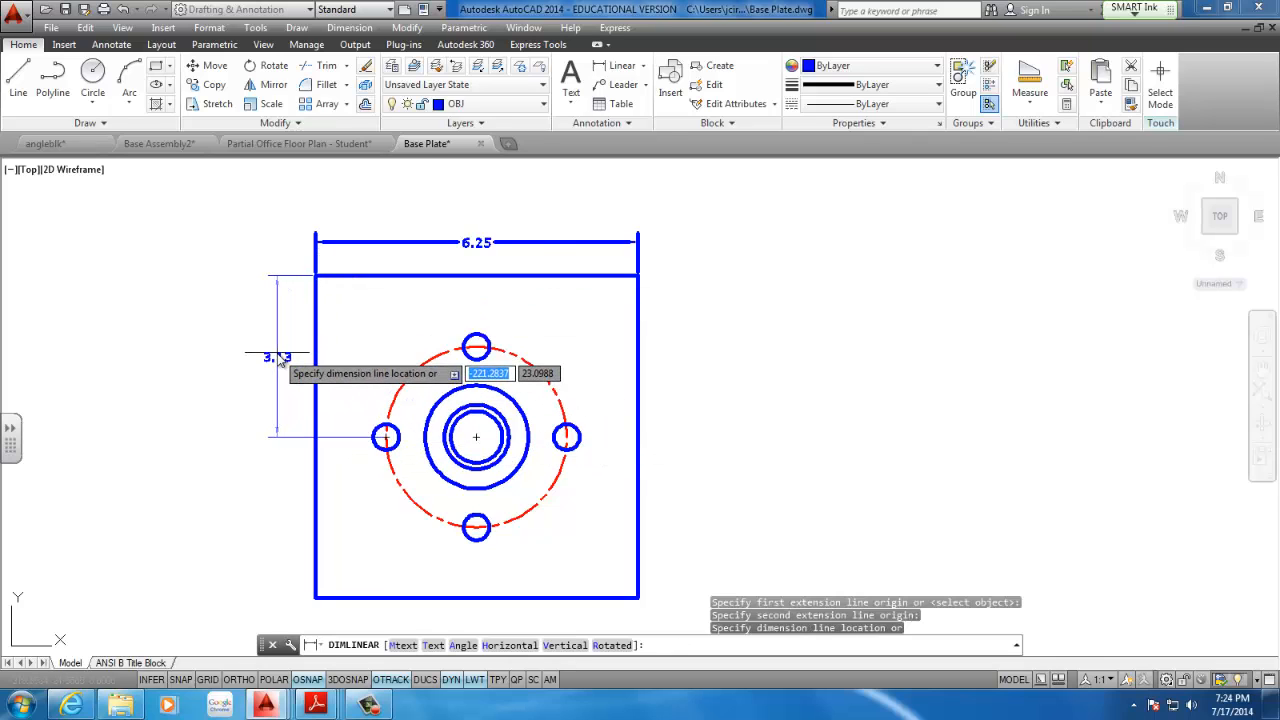
pyautogui.click(281, 361)
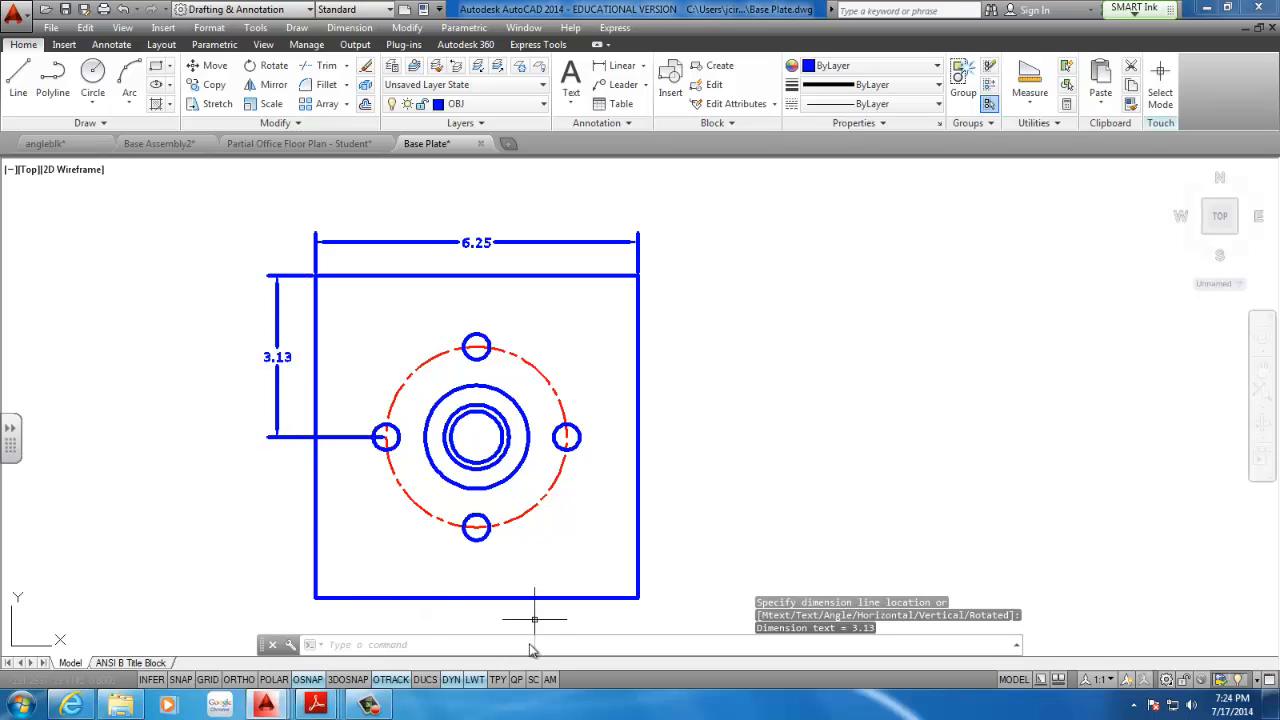
pyautogui.click(368, 705)
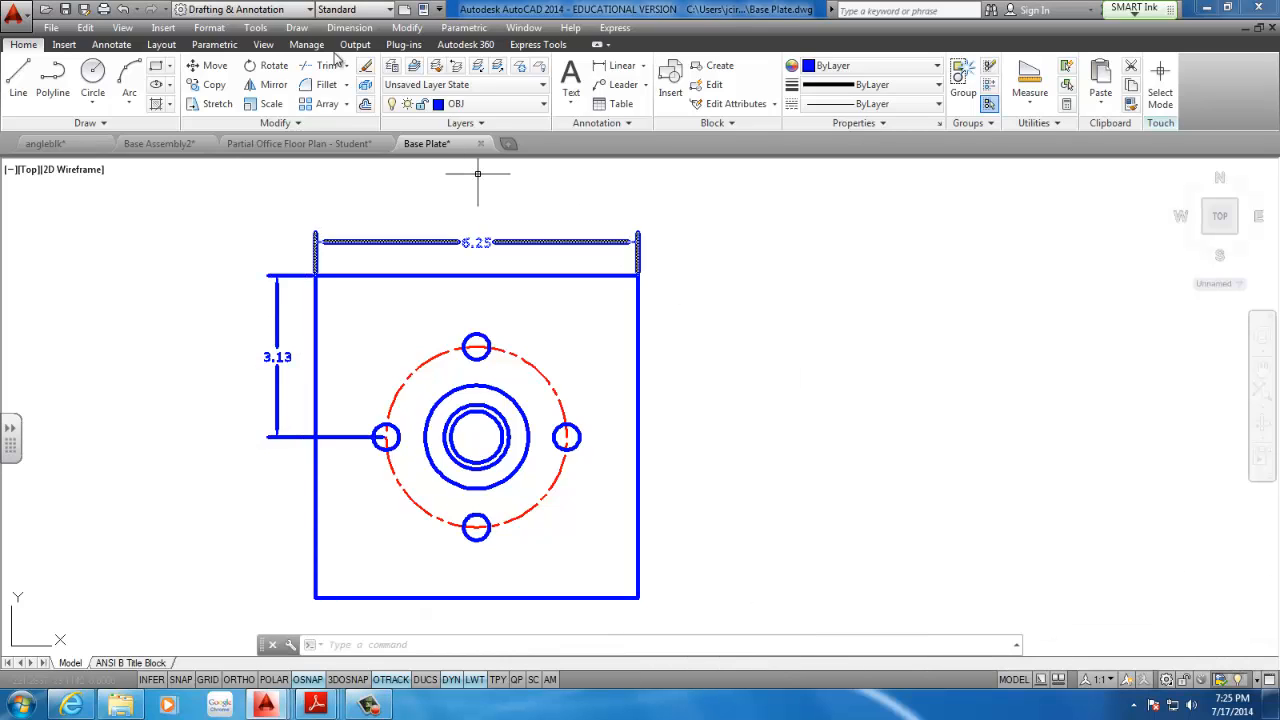
# - Add diameter dimensions to the right bolt hole and the dashed bolt circle, with their text outside the square's right edge
pyautogui.click(643, 66)
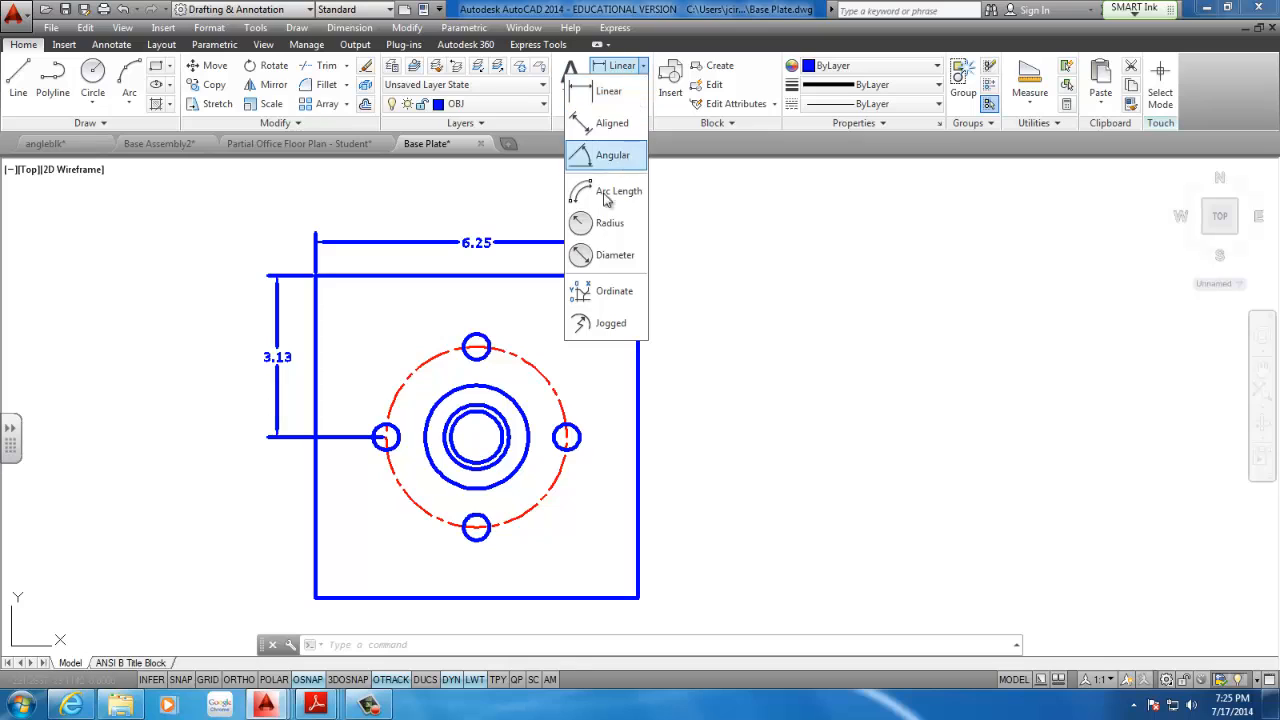
pyautogui.click(603, 256)
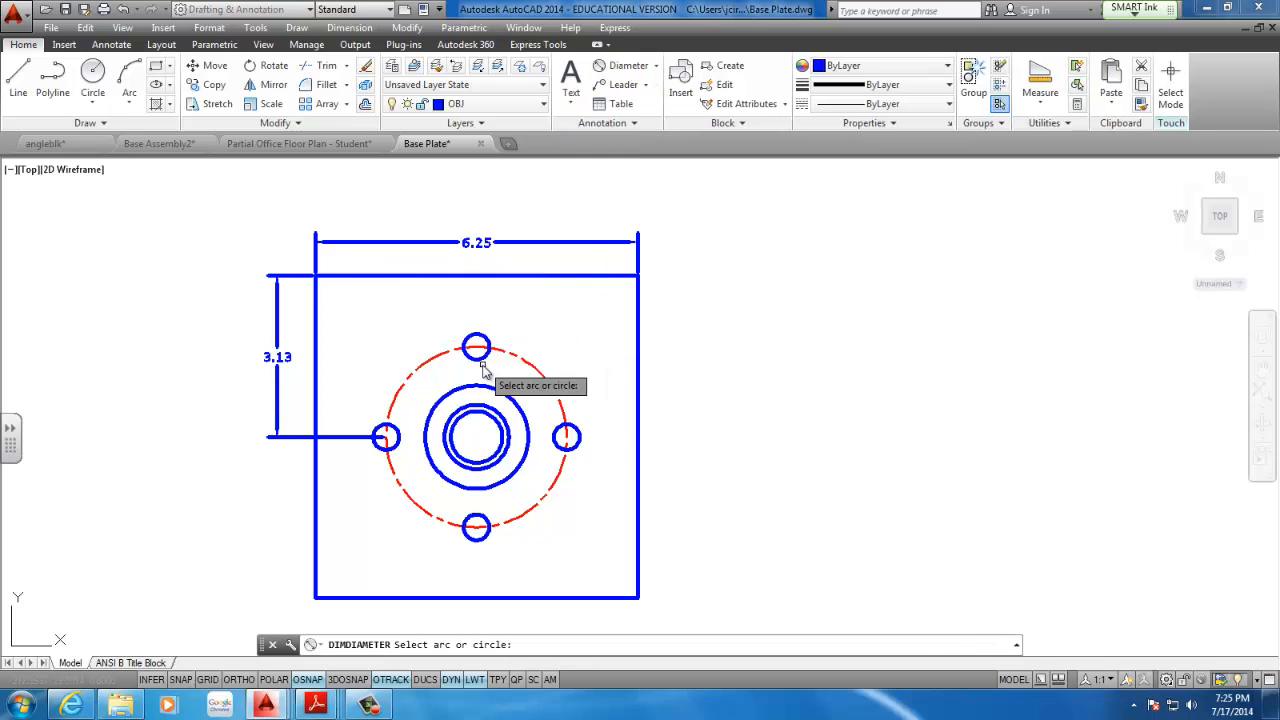
pyautogui.click(566, 436)
pyautogui.click(697, 400)
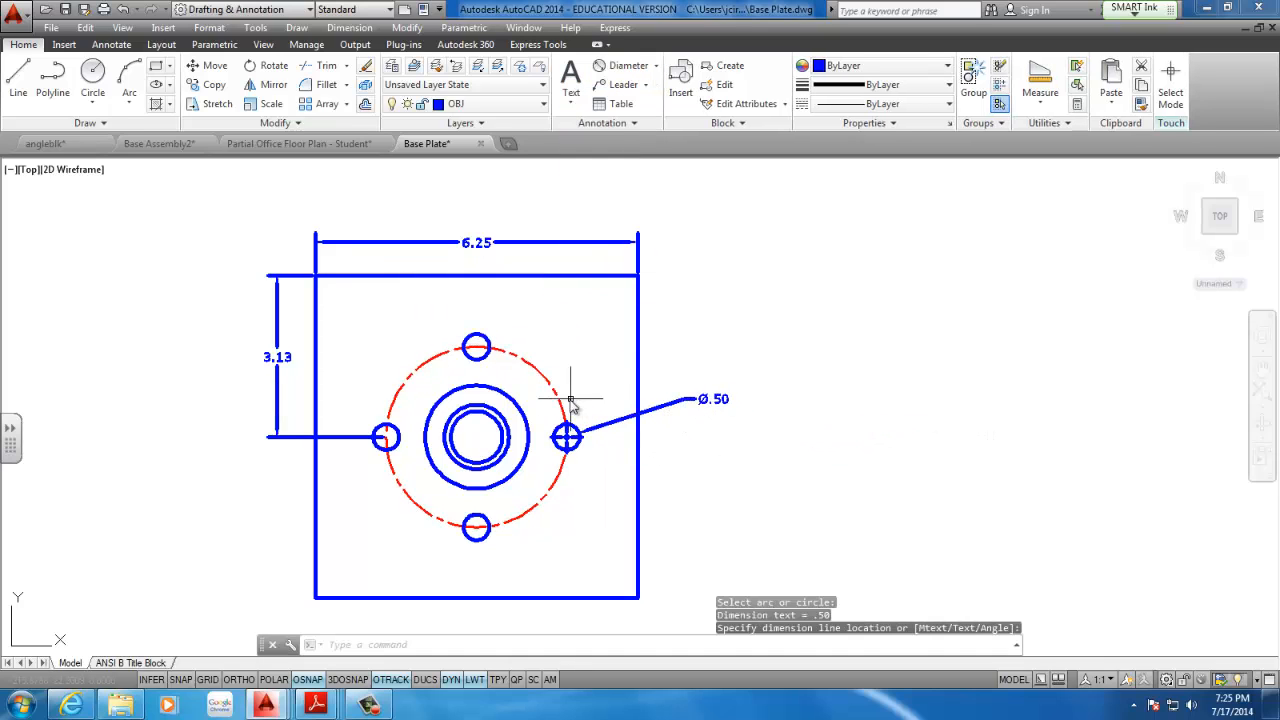
pyautogui.press('Return')
pyautogui.click(557, 400)
pyautogui.click(671, 345)
# - Add diameter dimensions to the three concentric circles at the centre, from the outermost to the innermost, placing them towards the lower right
pyautogui.press('Return')
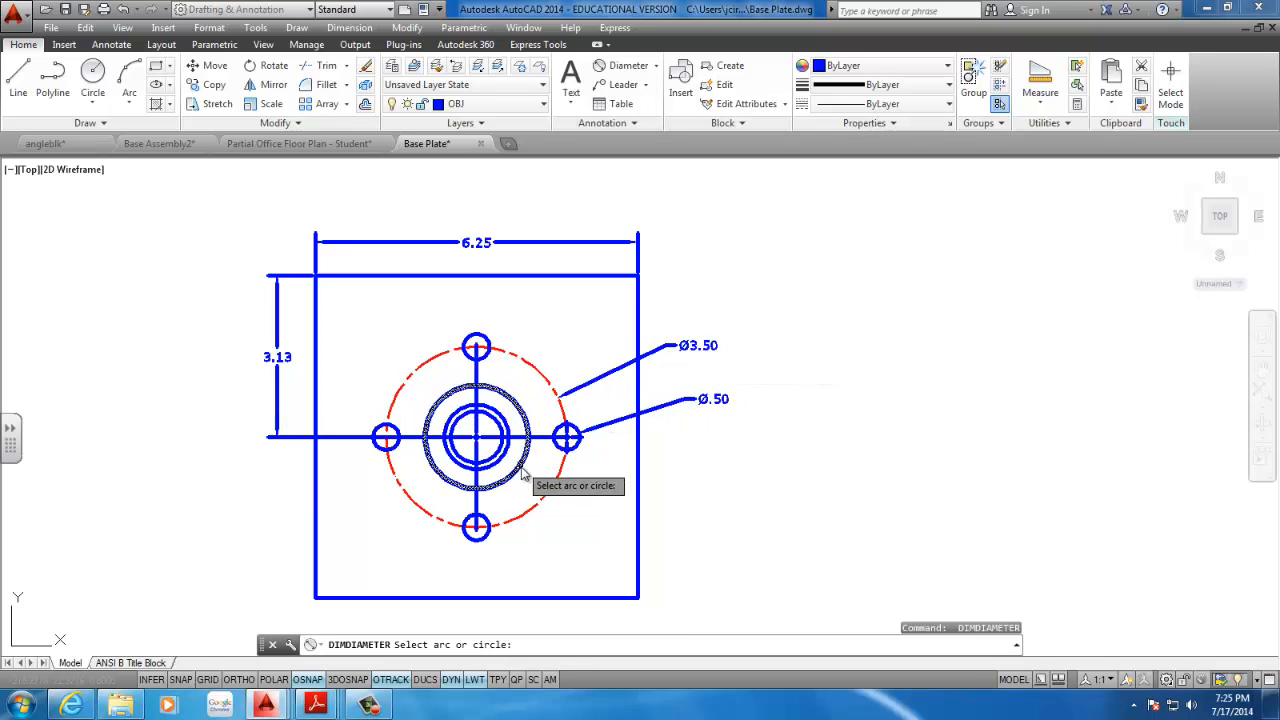
pyautogui.click(528, 452)
pyautogui.click(697, 500)
pyautogui.press('Return')
pyautogui.click(505, 455)
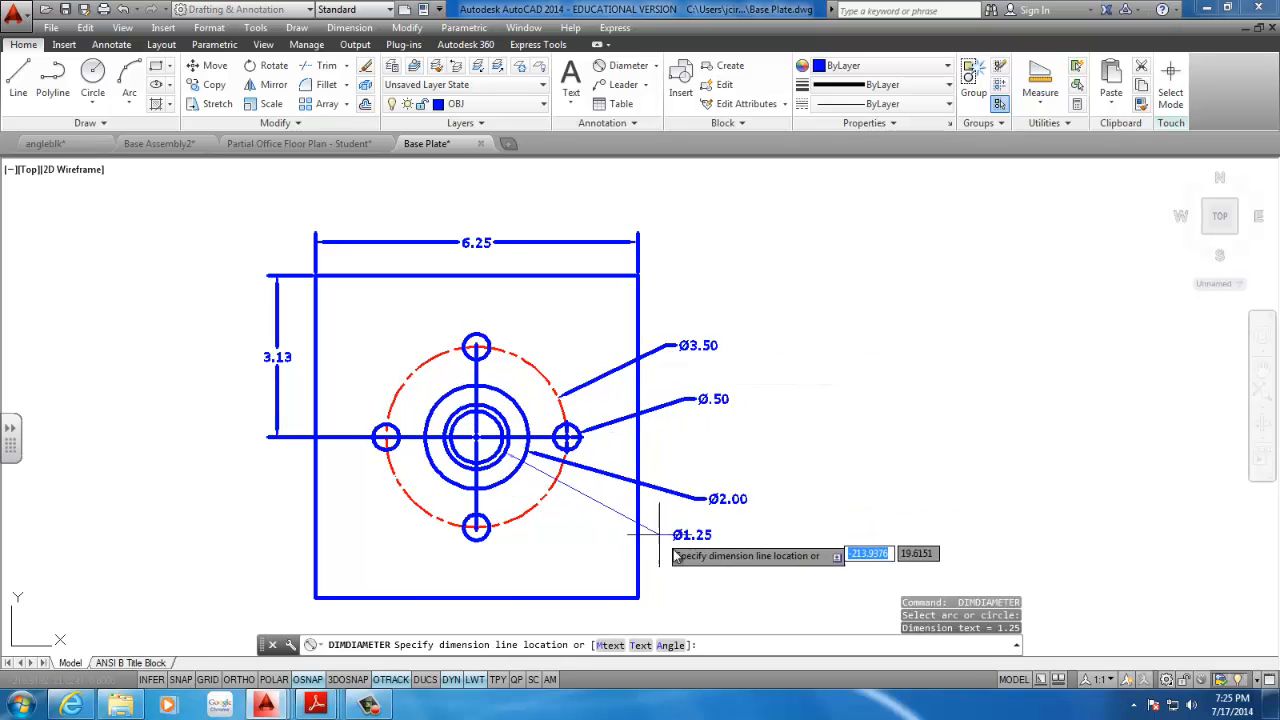
pyautogui.click(705, 550)
pyautogui.click(492, 468)
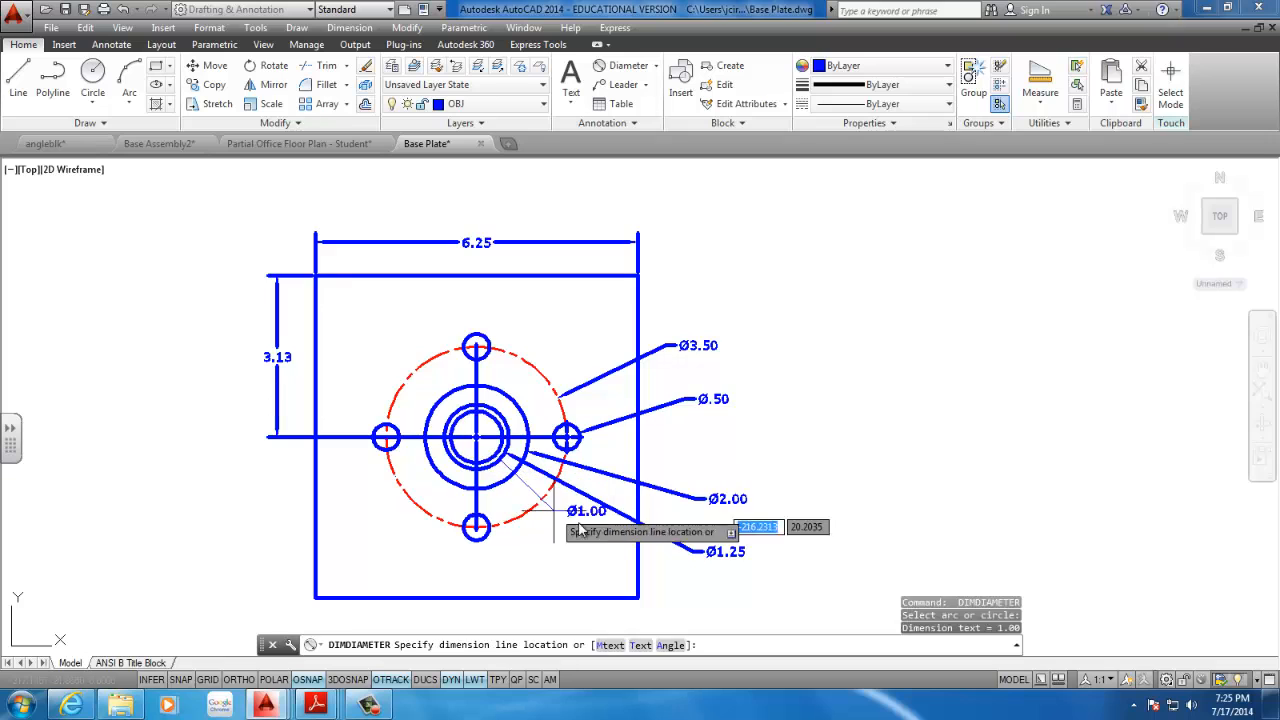
pyautogui.click(673, 523)
pyautogui.press('Escape')
pyautogui.press('Escape')
# - Examine which centre lines across the circles belong to the innermost circle's and the bolt circle's diameter dimensions
pyautogui.scroll(4, 490, 397)
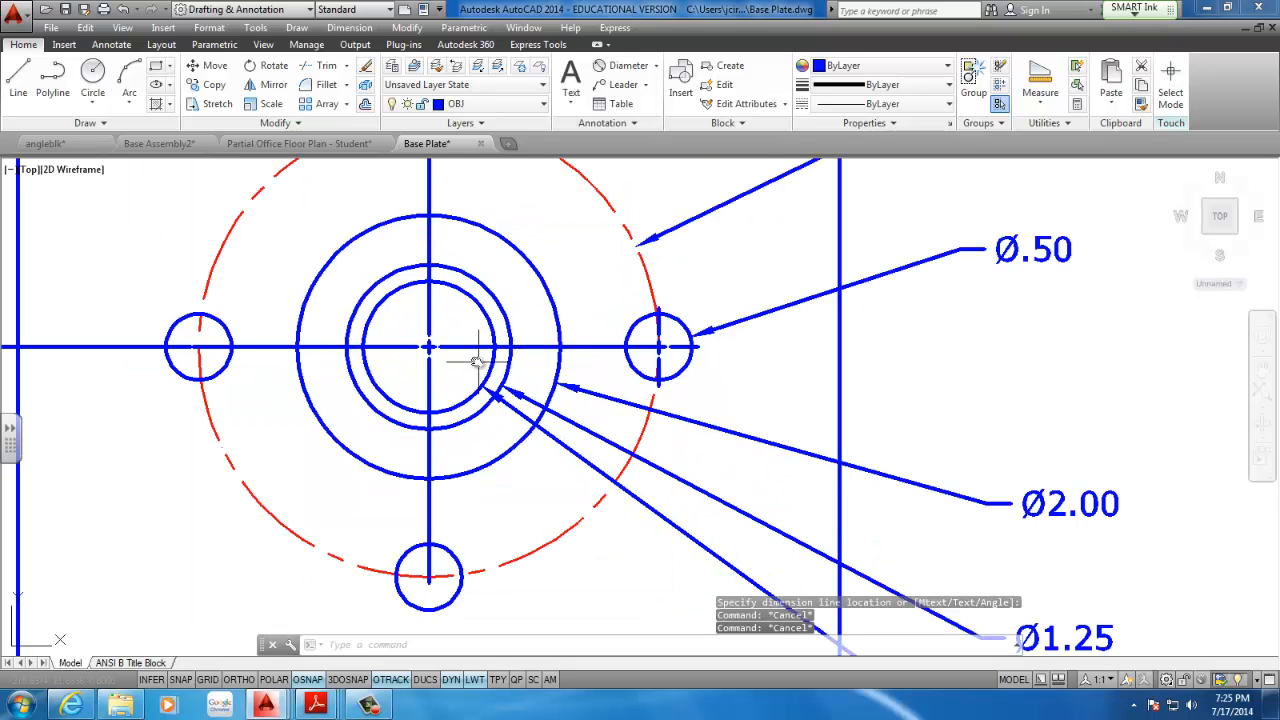
pyautogui.click(453, 349)
pyautogui.scroll(-4, 410, 347)
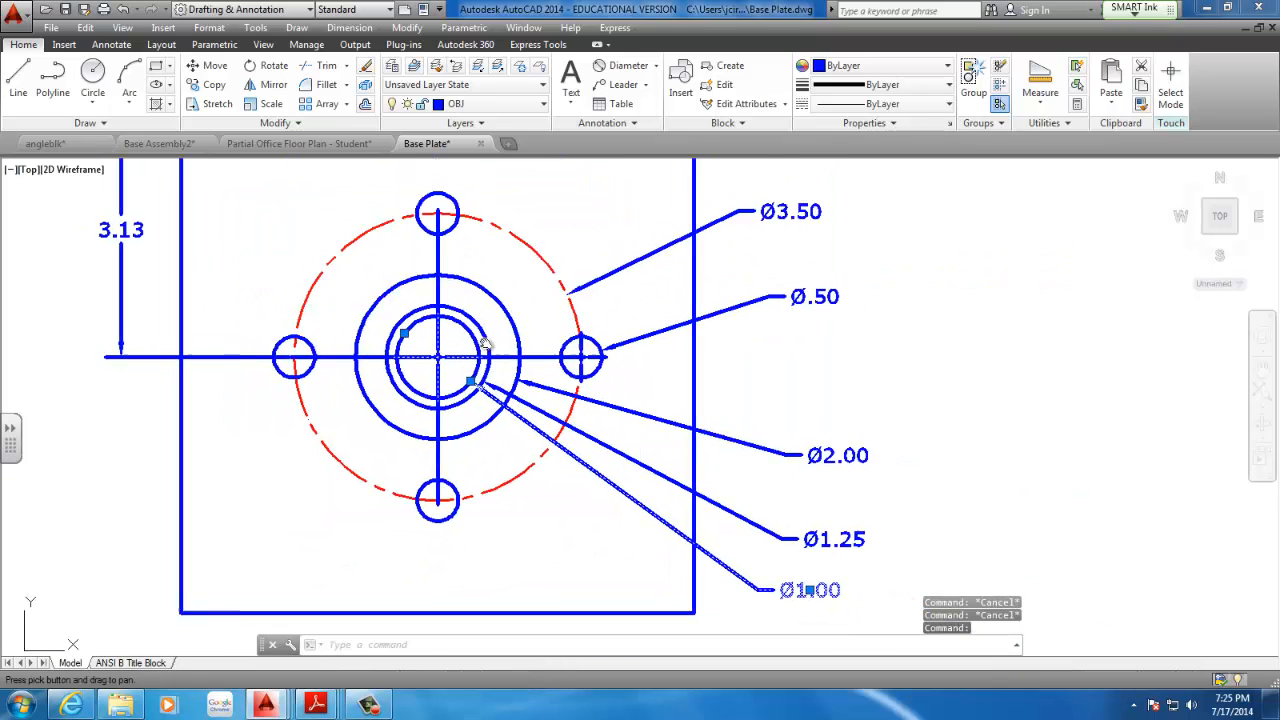
pyautogui.press('Escape')
pyautogui.click(395, 362)
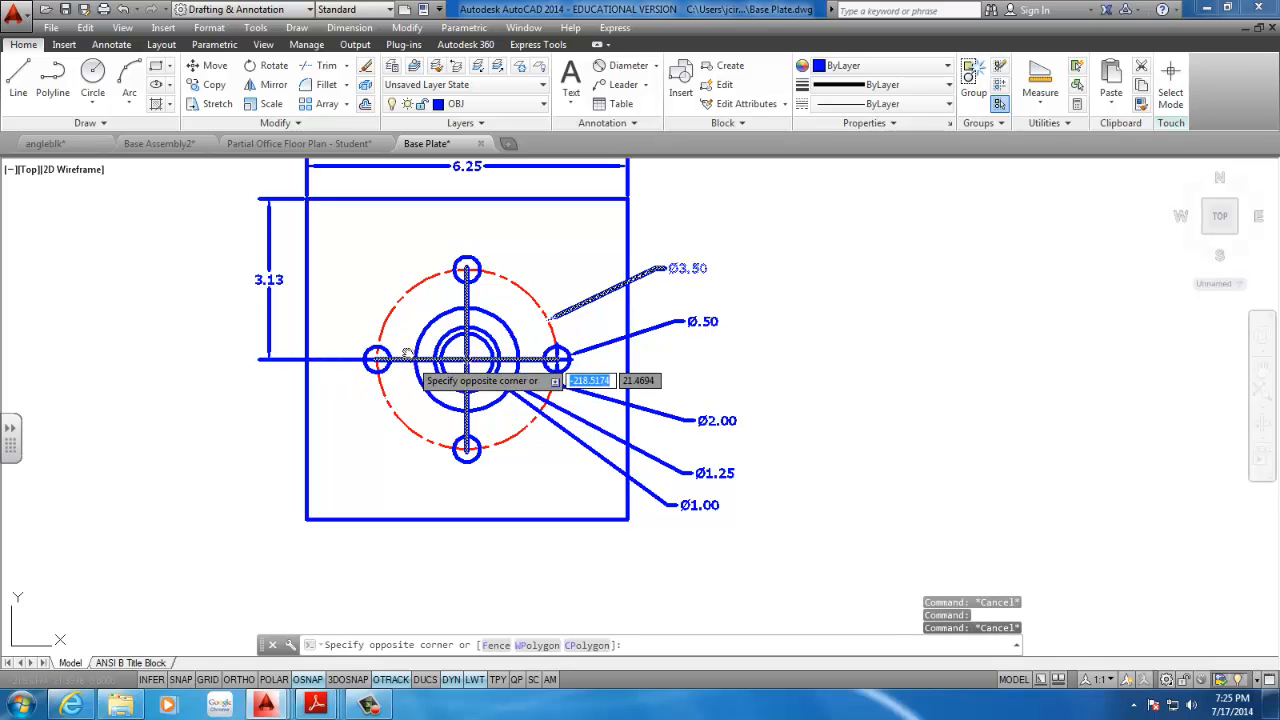
pyautogui.scroll(2, 430, 360)
pyautogui.moveTo(522, 287); pyautogui.dragTo(527, 317, button='middle')
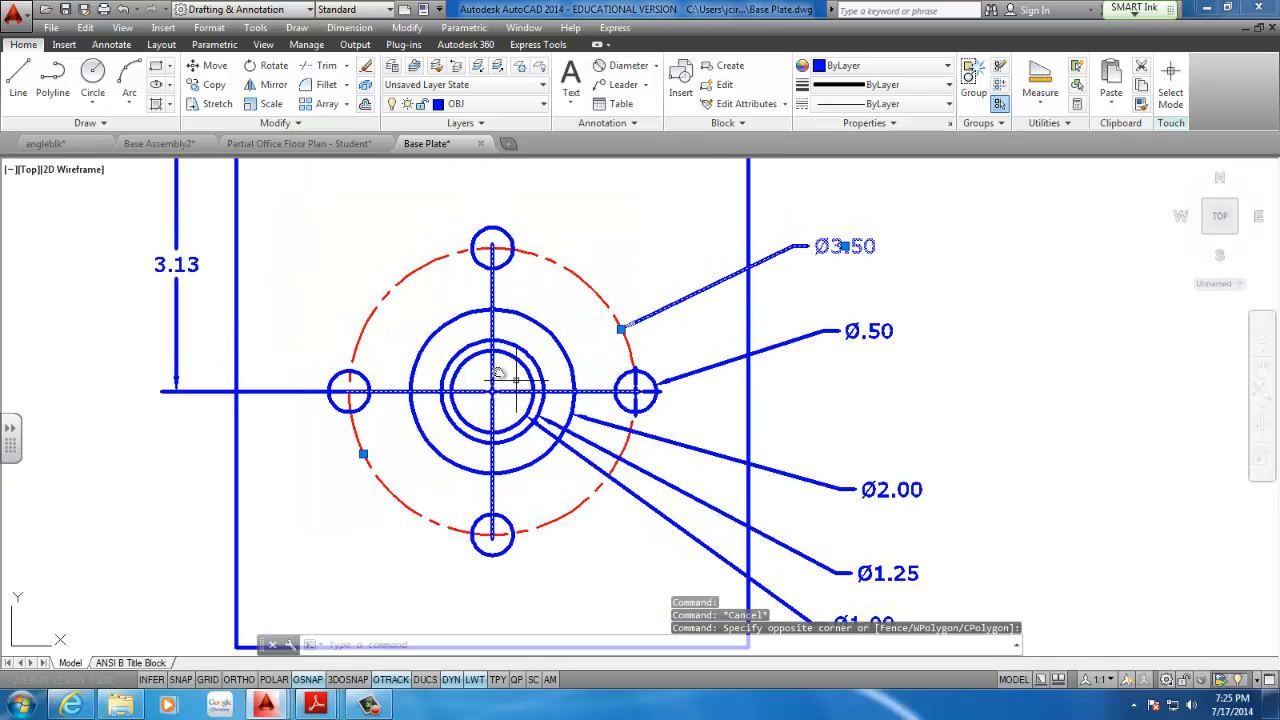
pyautogui.press('Escape')
pyautogui.press('Escape')
pyautogui.click(209, 28)
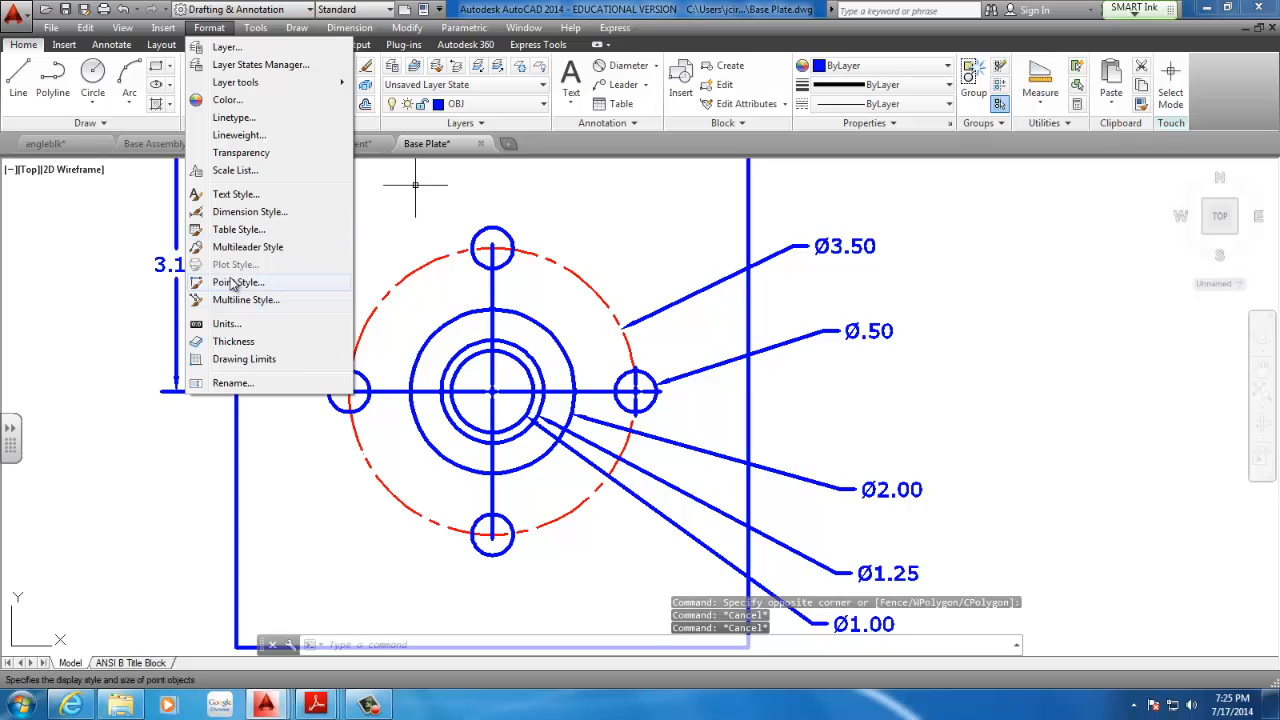
pyautogui.click(240, 247)
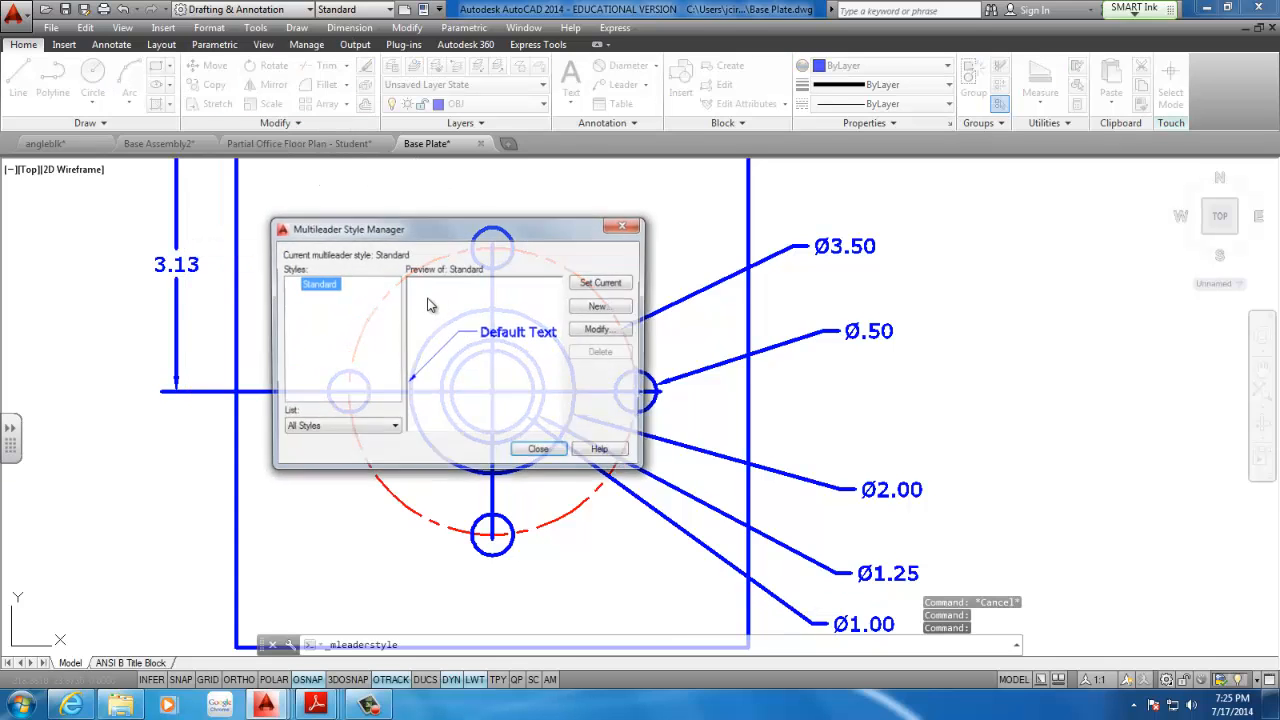
pyautogui.click(601, 329)
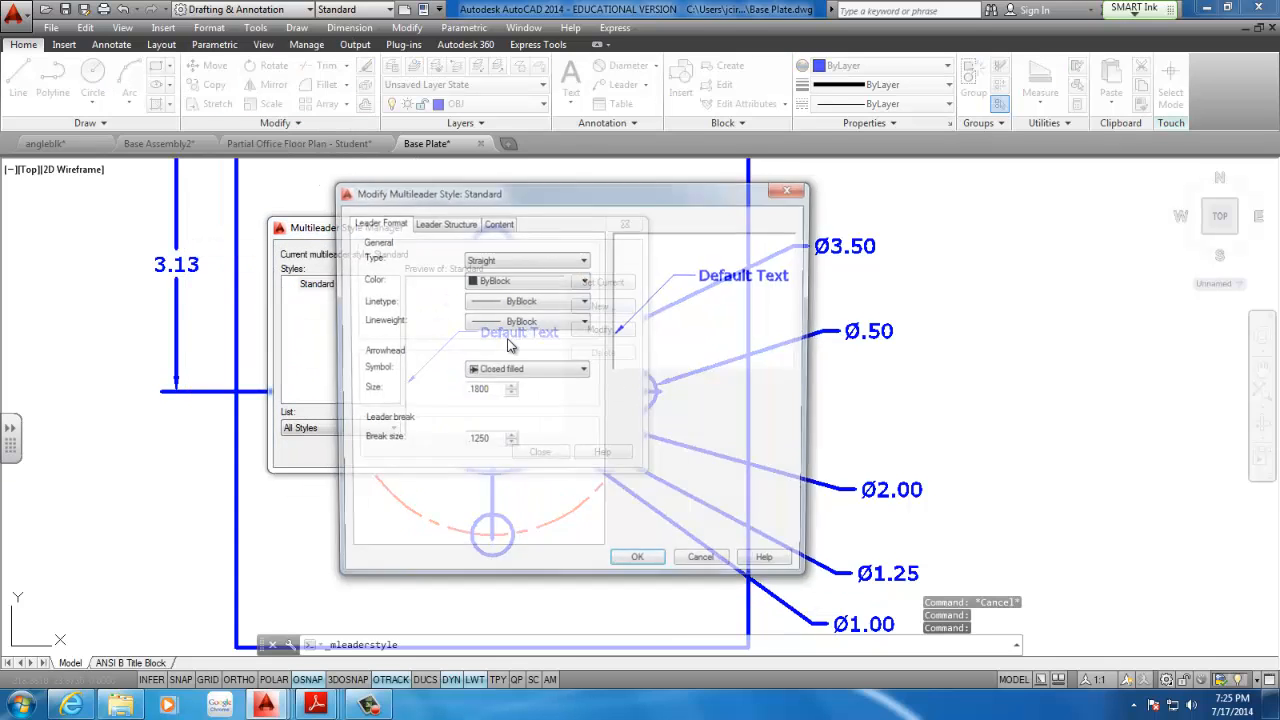
pyautogui.click(444, 222)
pyautogui.click(497, 222)
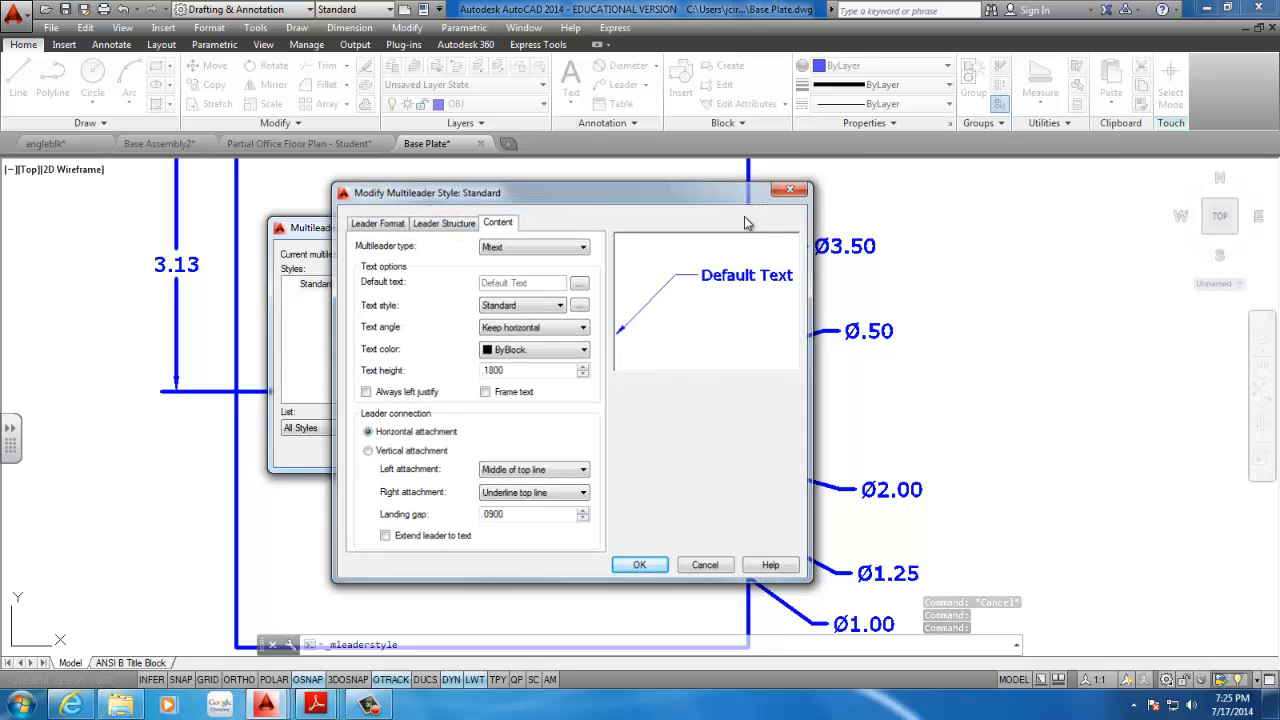
pyautogui.press('Escape')
pyautogui.press('Escape')
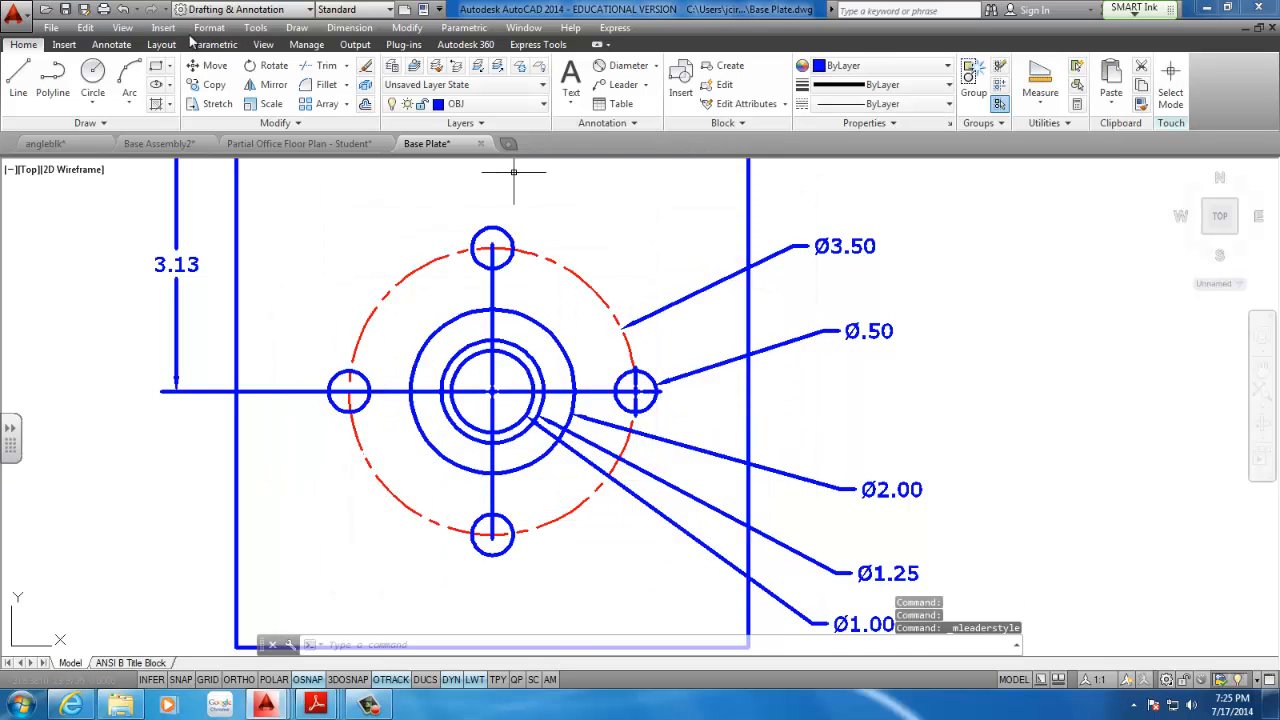
# - Change the Standard dimension style's center marks from lines to simple marks
pyautogui.click(209, 28)
pyautogui.click(243, 214)
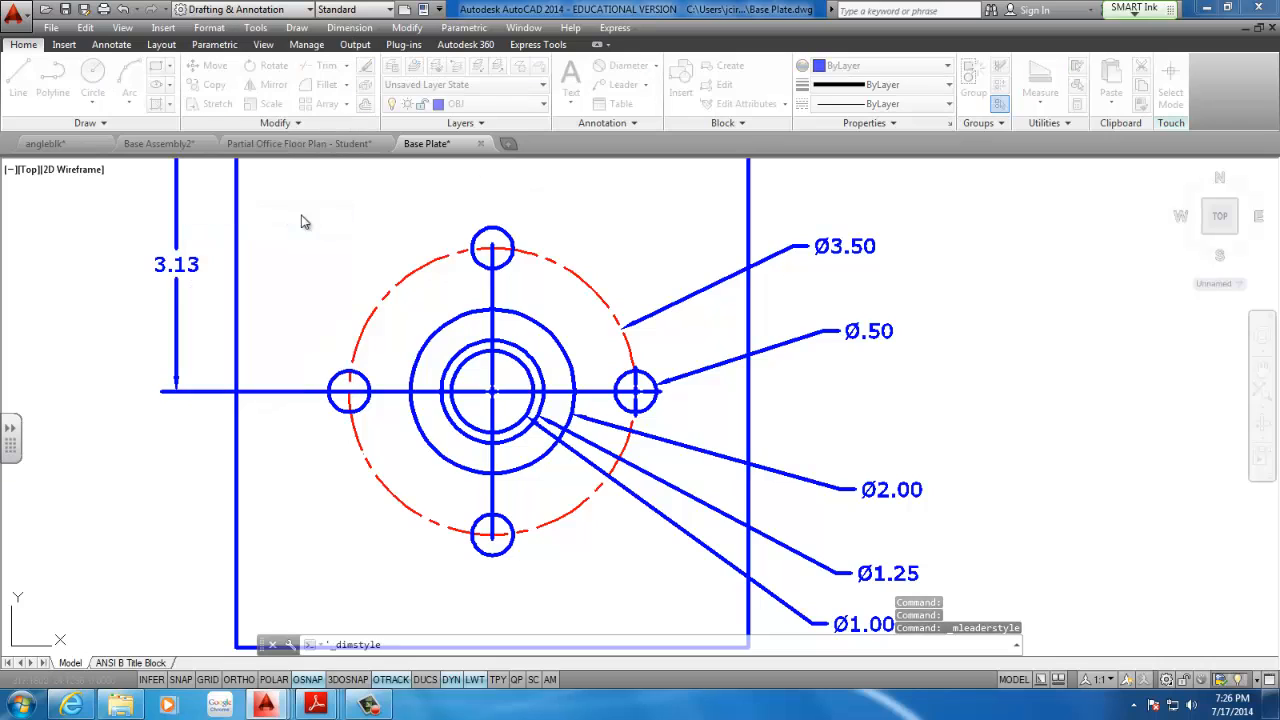
pyautogui.click(806, 316)
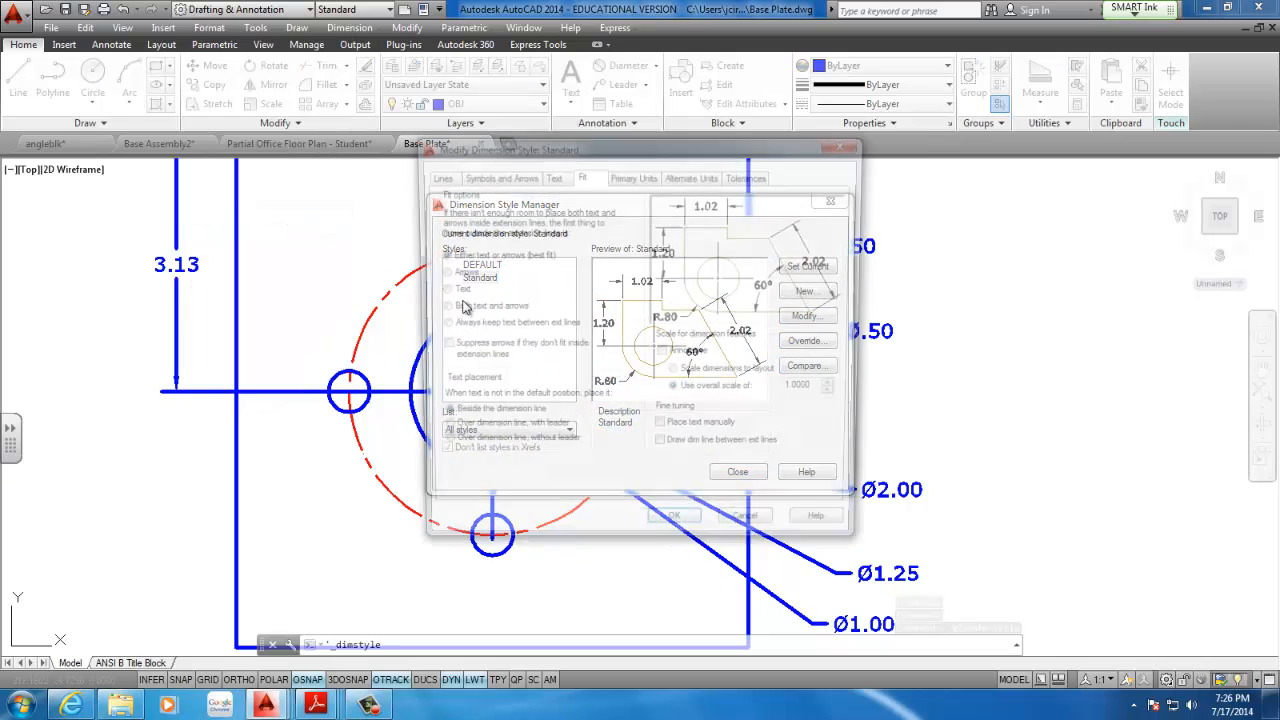
pyautogui.click(483, 176)
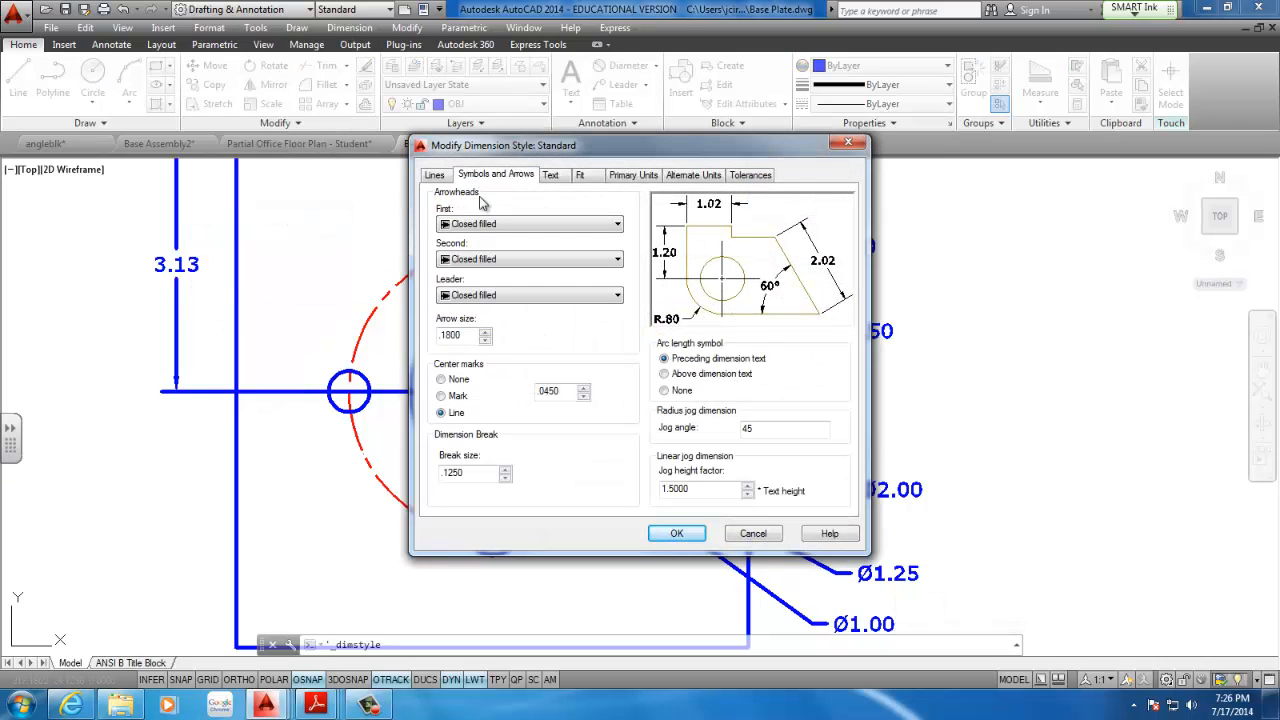
pyautogui.click(676, 533)
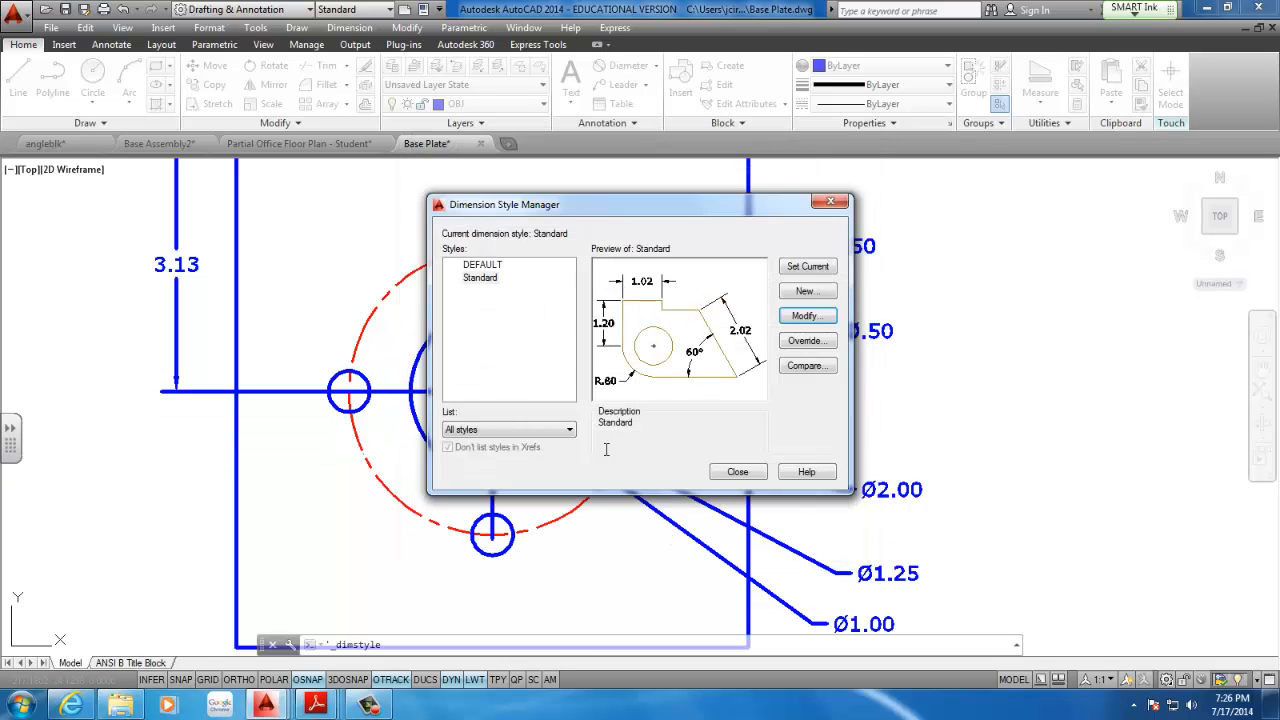
pyautogui.click(737, 472)
# - Move all linear and diameter dimensions of the top view from the OBJ layer to the green dimension layer
pyautogui.scroll(-4, 601, 375)
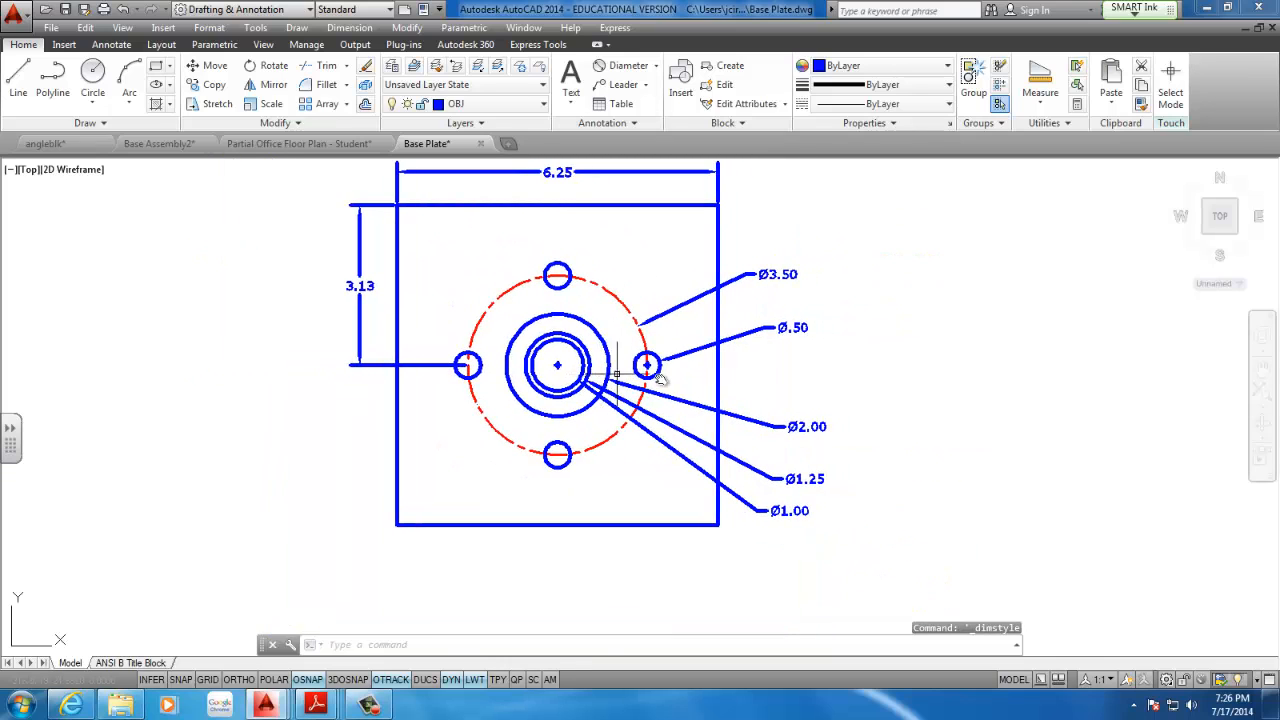
pyautogui.scroll(-2, 660, 378)
pyautogui.click(777, 286)
pyautogui.click(712, 500)
pyautogui.click(610, 217)
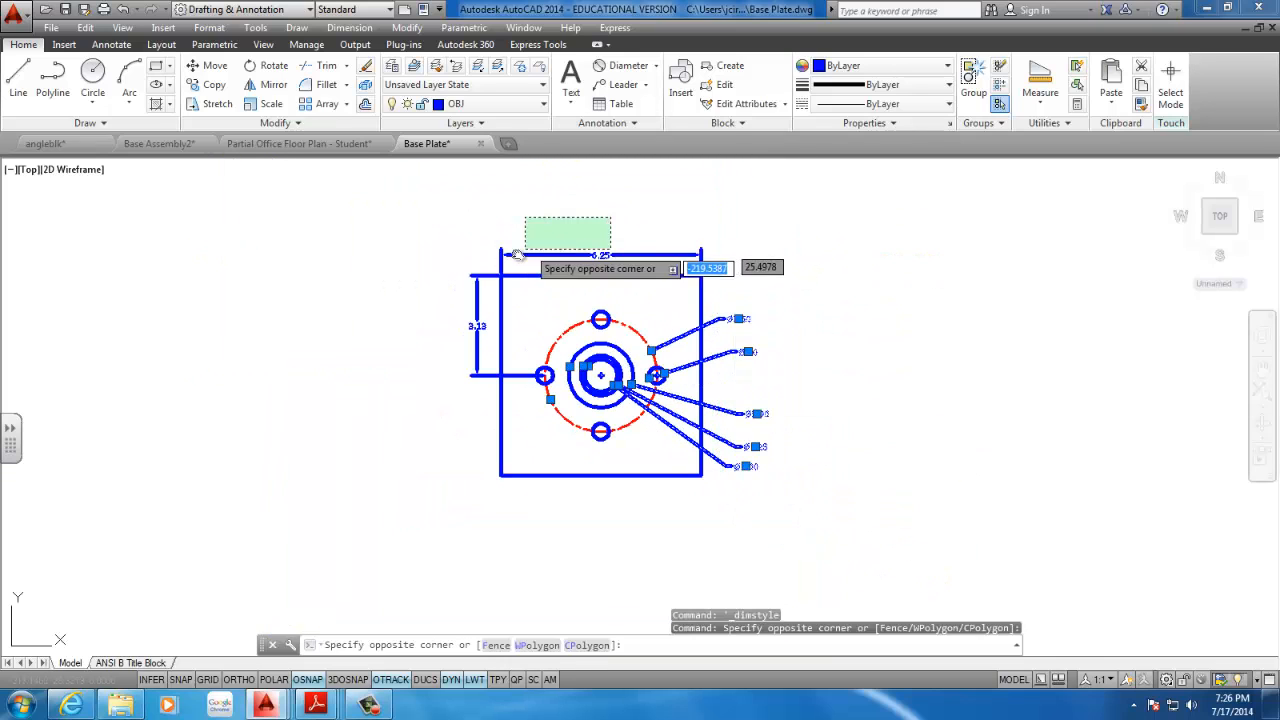
pyautogui.click(517, 255)
pyautogui.click(480, 234)
pyautogui.click(443, 326)
pyautogui.click(496, 106)
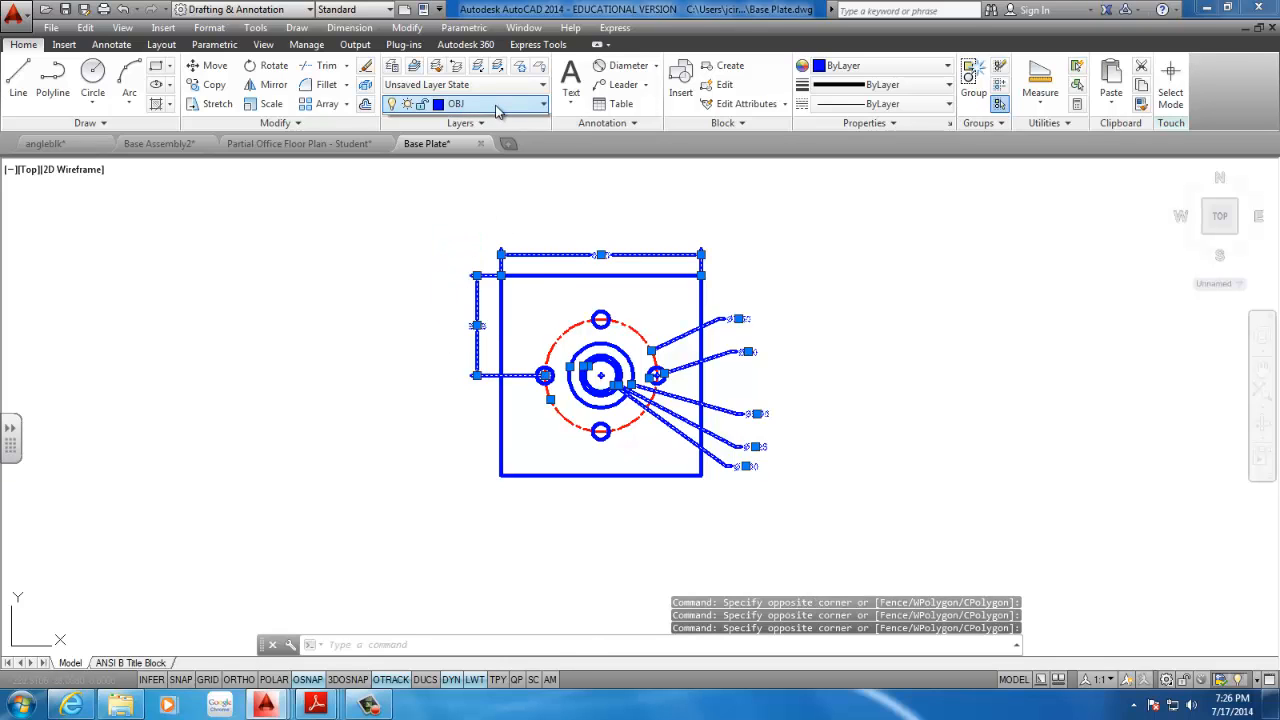
pyautogui.click(455, 180)
pyautogui.press('Escape')
pyautogui.press('Escape')
# - Examine the top view's dimensions and center marks up close and as a whole
pyautogui.scroll(4, 703, 375)
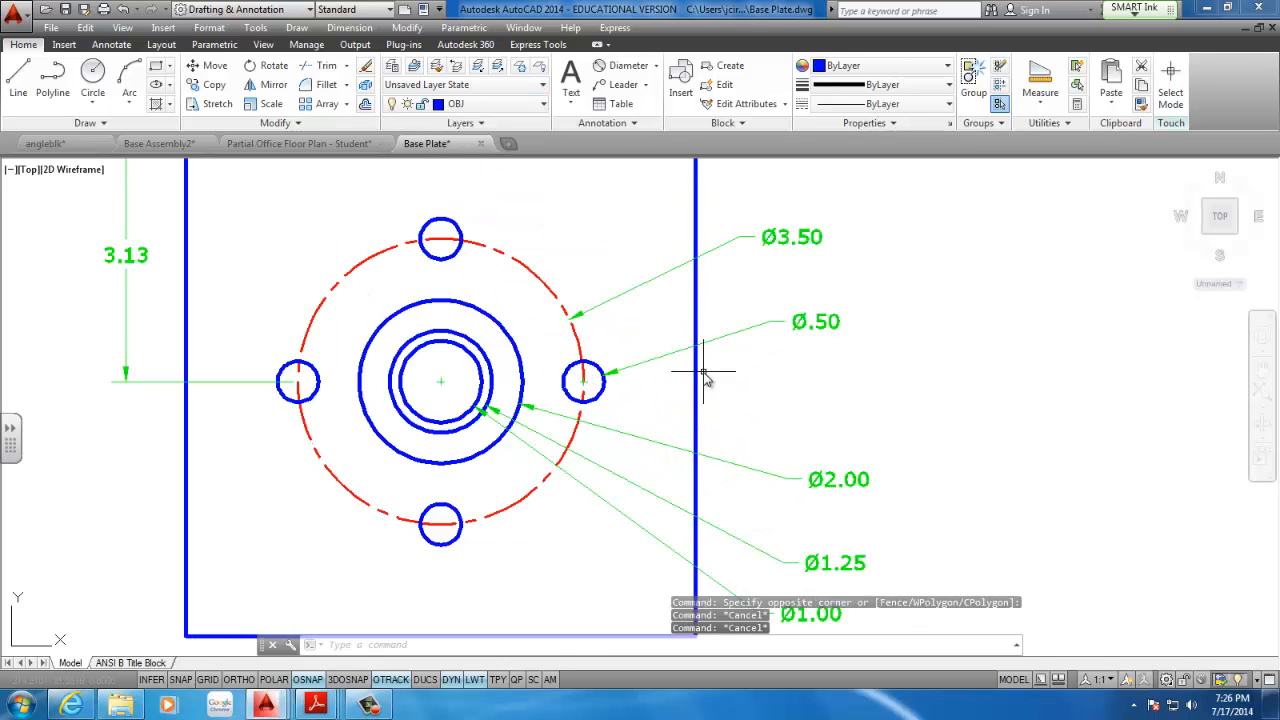
pyautogui.scroll(-2, 703, 348)
pyautogui.moveTo(787, 354); pyautogui.dragTo(651, 286, button='middle')
pyautogui.scroll(-3, 651, 290)
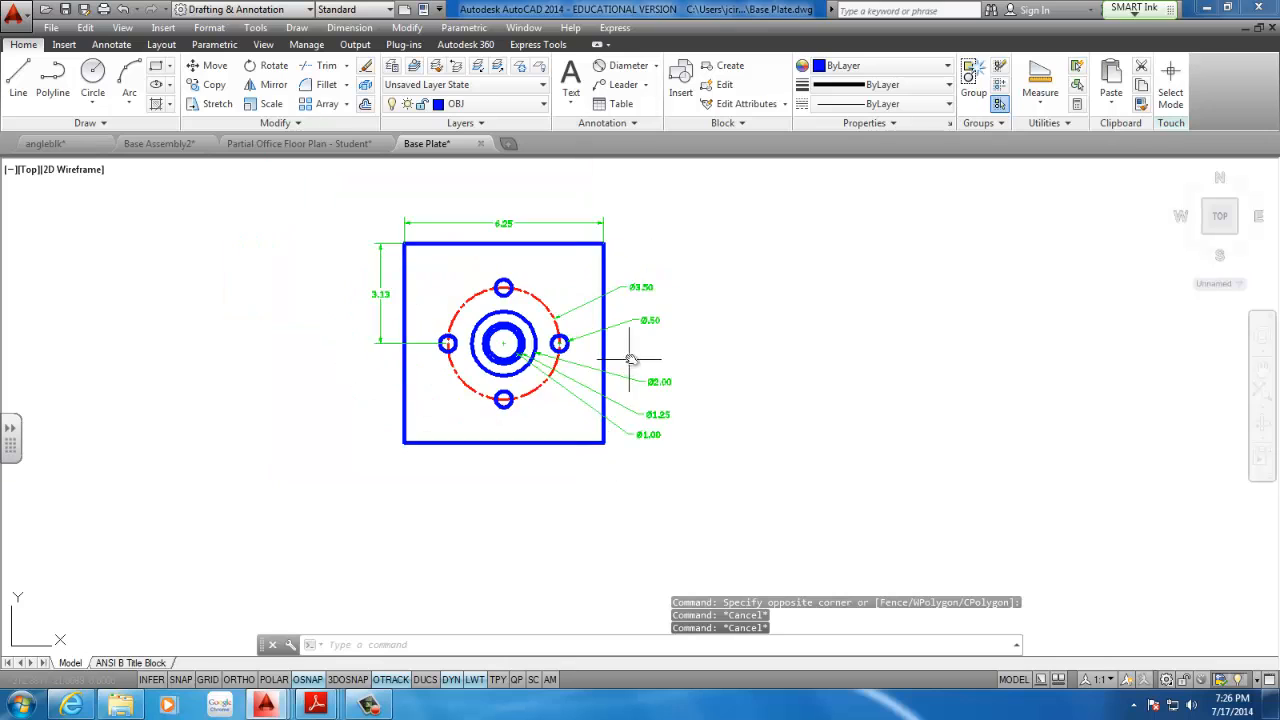
pyautogui.scroll(4, 545, 313)
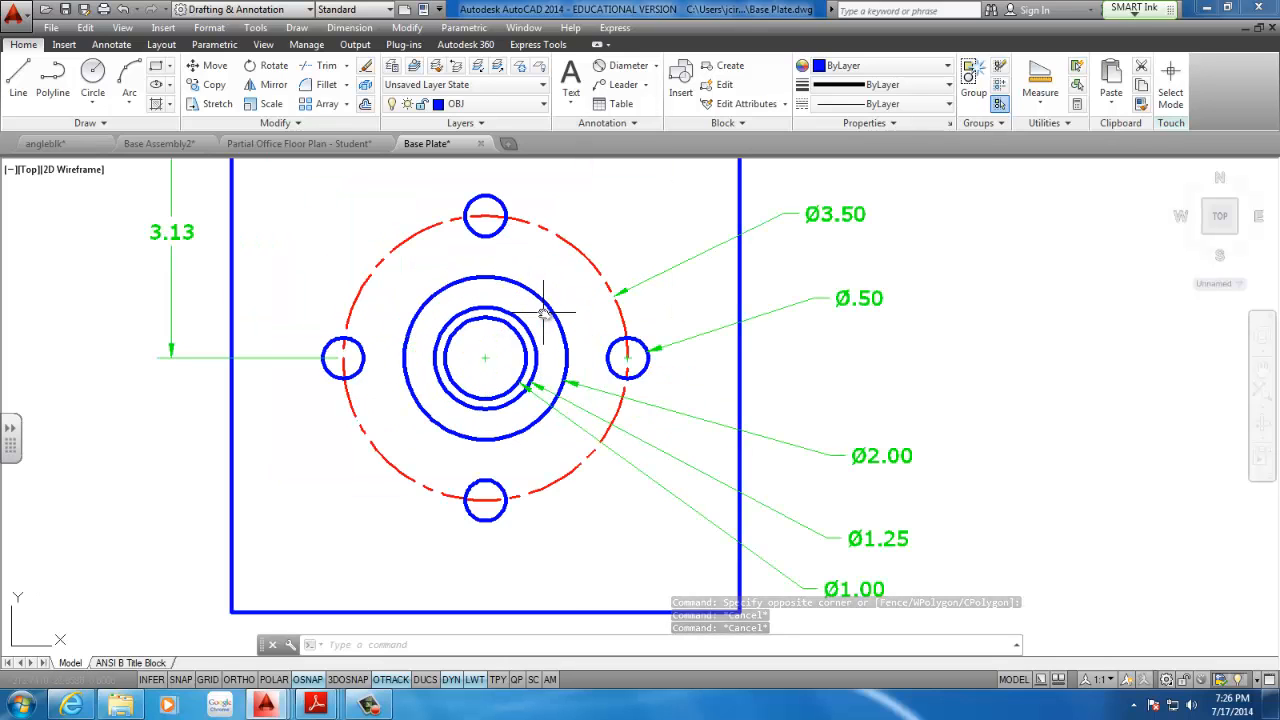
pyautogui.moveTo(537, 334); pyautogui.dragTo(500, 329, button='middle')
pyautogui.scroll(-2, 500, 329)
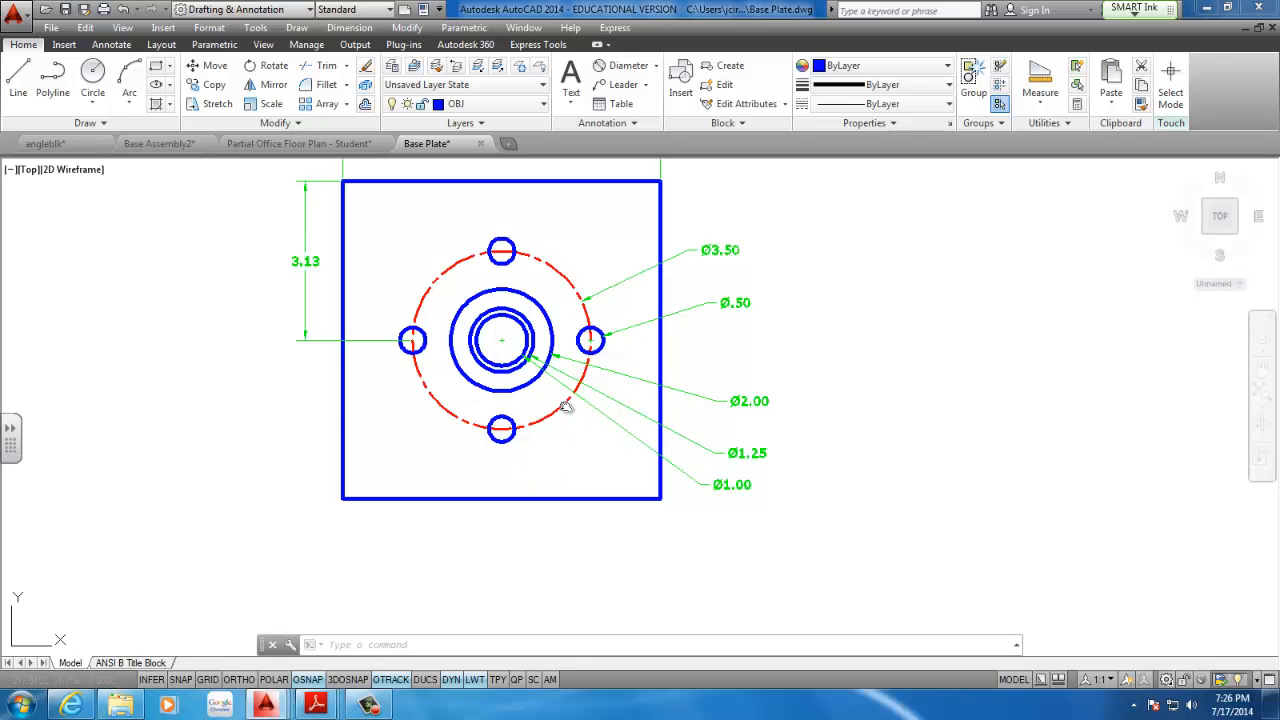
pyautogui.scroll(-1, 567, 410)
pyautogui.moveTo(567, 410); pyautogui.dragTo(544, 320, button='middle')
# - Consult the base's front section view in Lab 6C - Base Assembly.pdf in Adobe Reader, and return to AutoCAD
pyautogui.moveTo(320, 706)
pyautogui.click(490, 612)
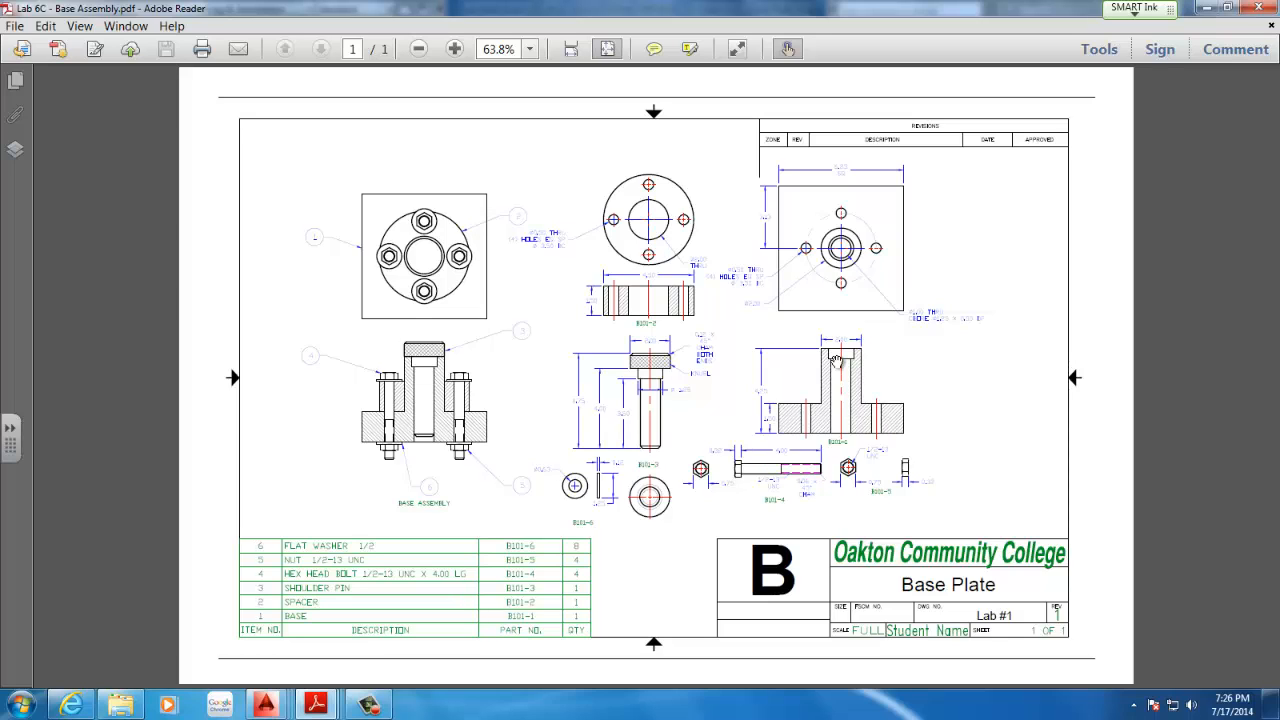
pyautogui.click(1207, 8)
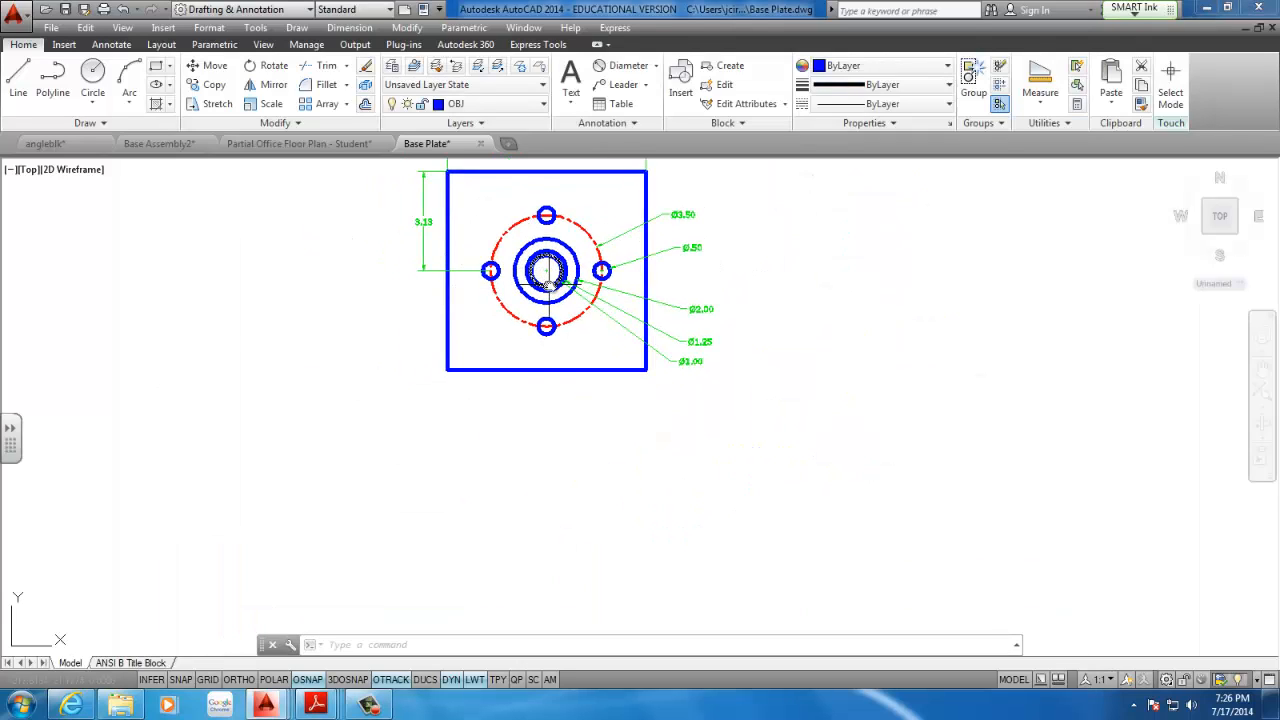
# - With Ortho on, draw a 6-unit vertical line straight down from the square's bottom-left corner
pyautogui.moveTo(528, 357); pyautogui.dragTo(519, 304, button='middle')
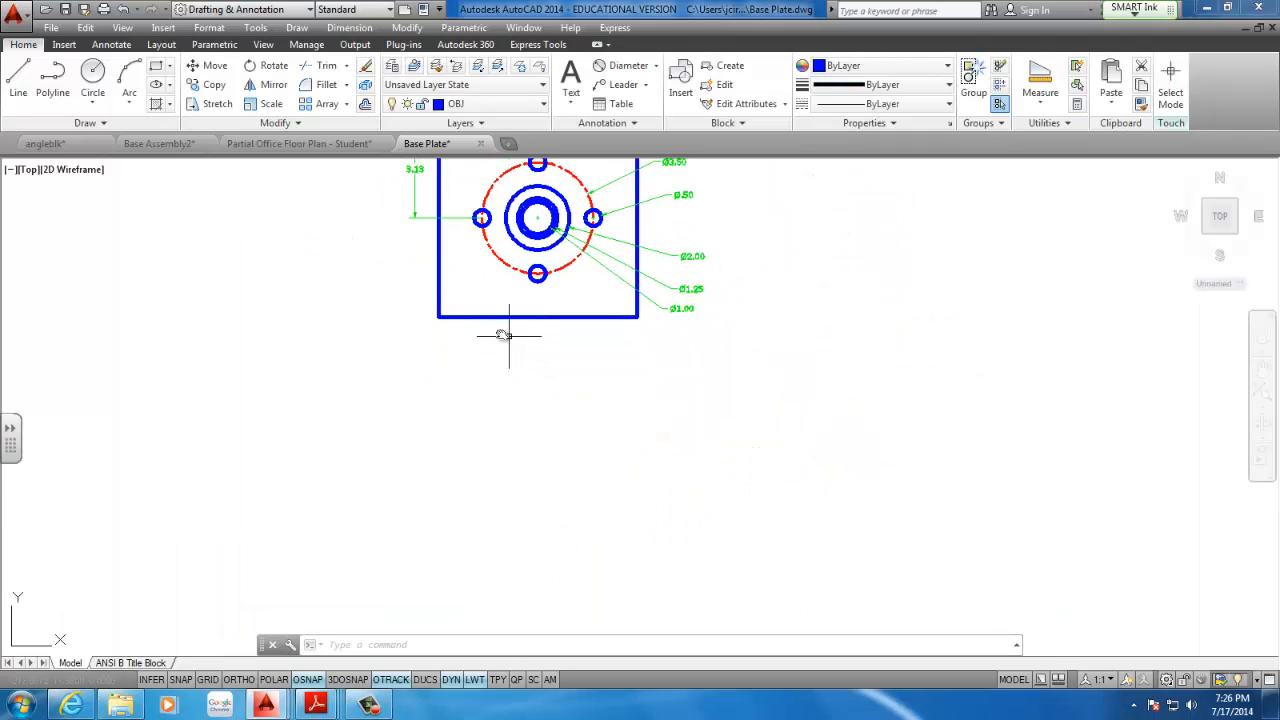
pyautogui.click(18, 80)
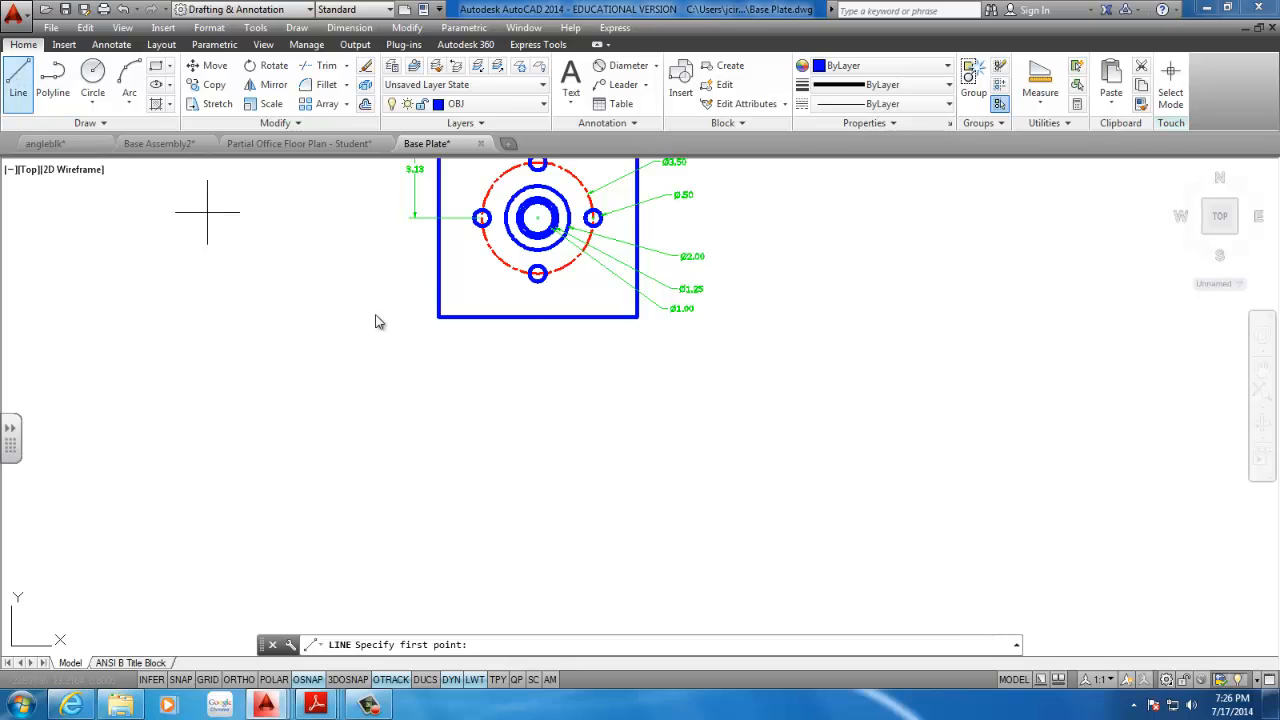
pyautogui.click(437, 317)
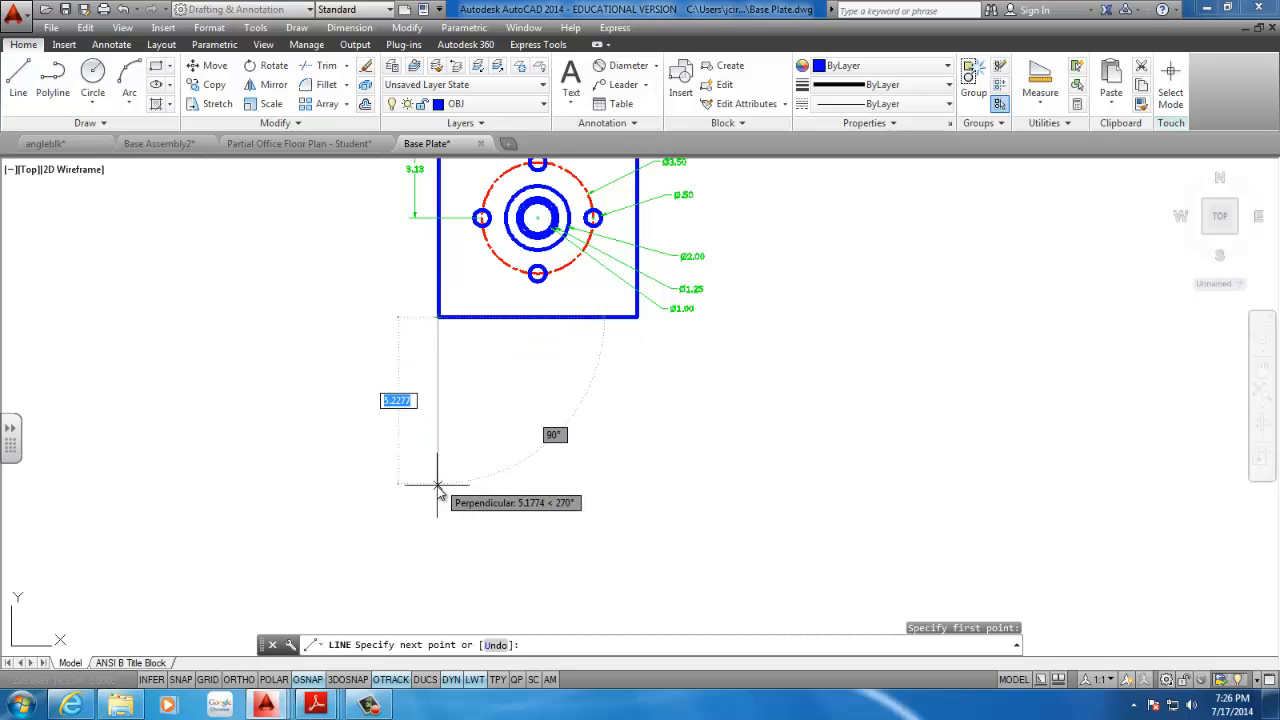
pyautogui.click(238, 681)
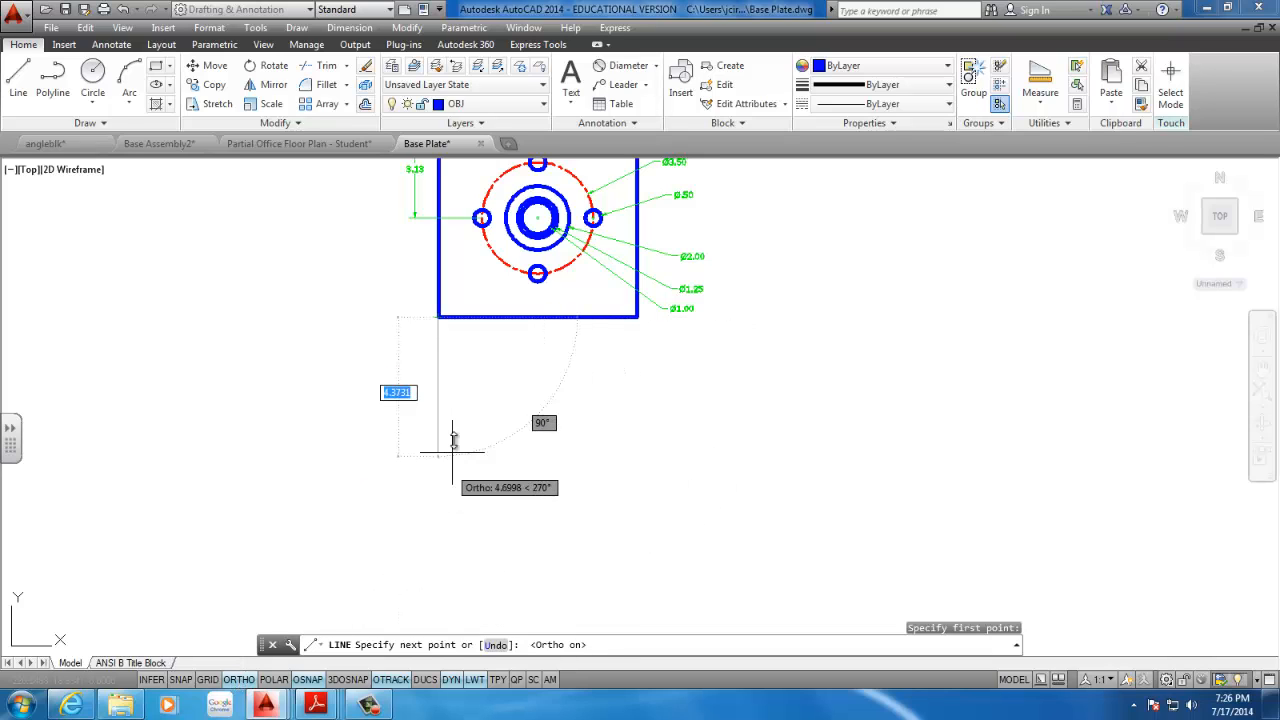
pyautogui.moveTo(455, 491); pyautogui.dragTo(451, 461, button='middle')
pyautogui.write('6')
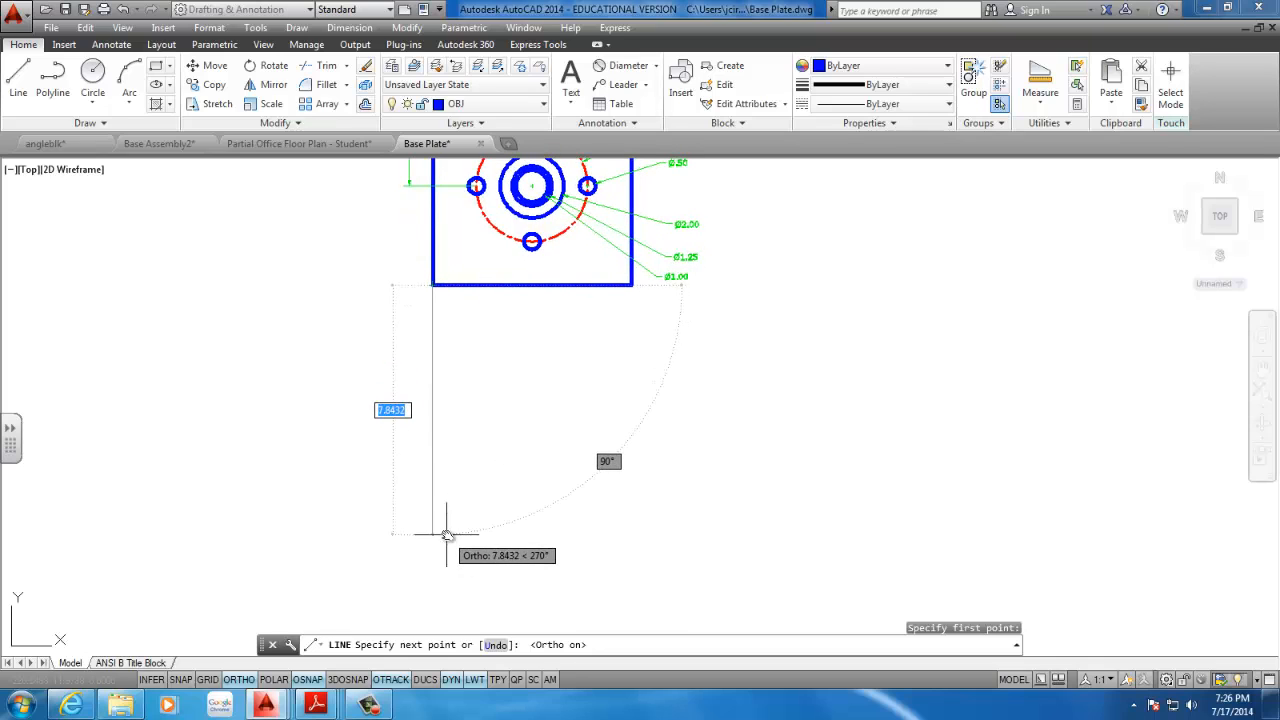
pyautogui.press('Return')
pyautogui.press('Return')
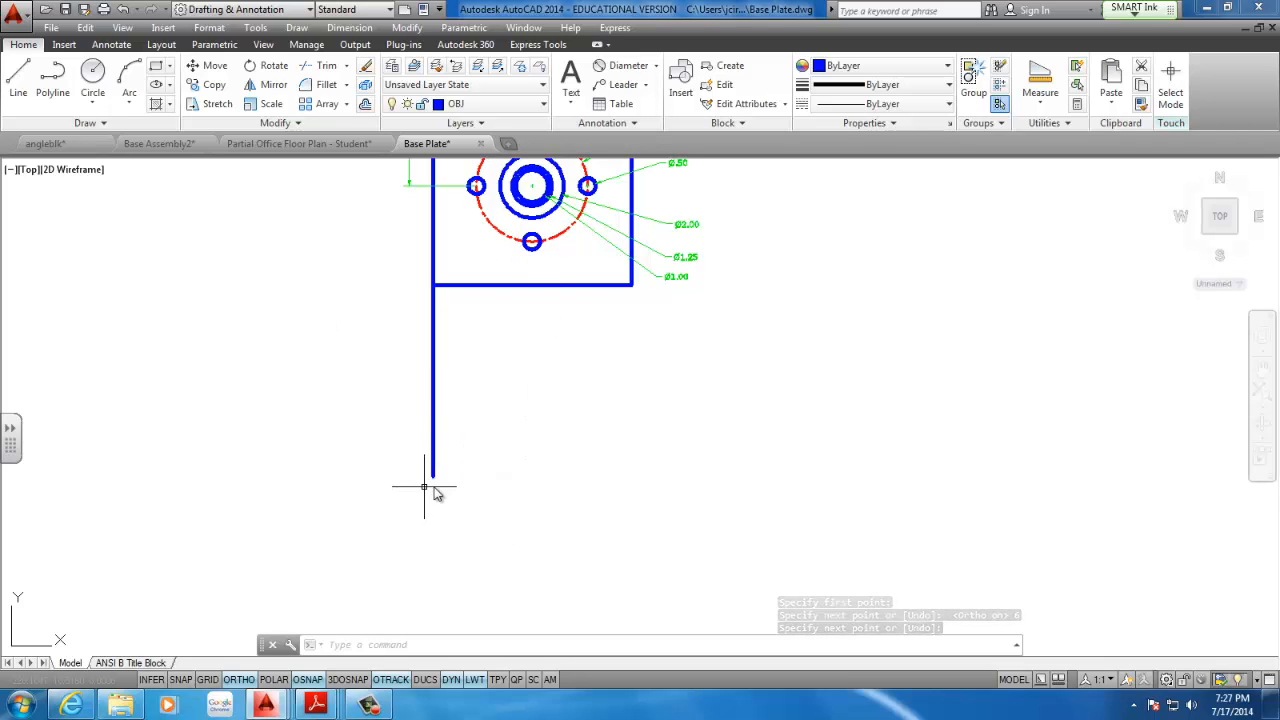
# - Draw a second 6-unit vertical line straight down from the square's bottom-right corner
pyautogui.press('Return')
pyautogui.click(631, 285)
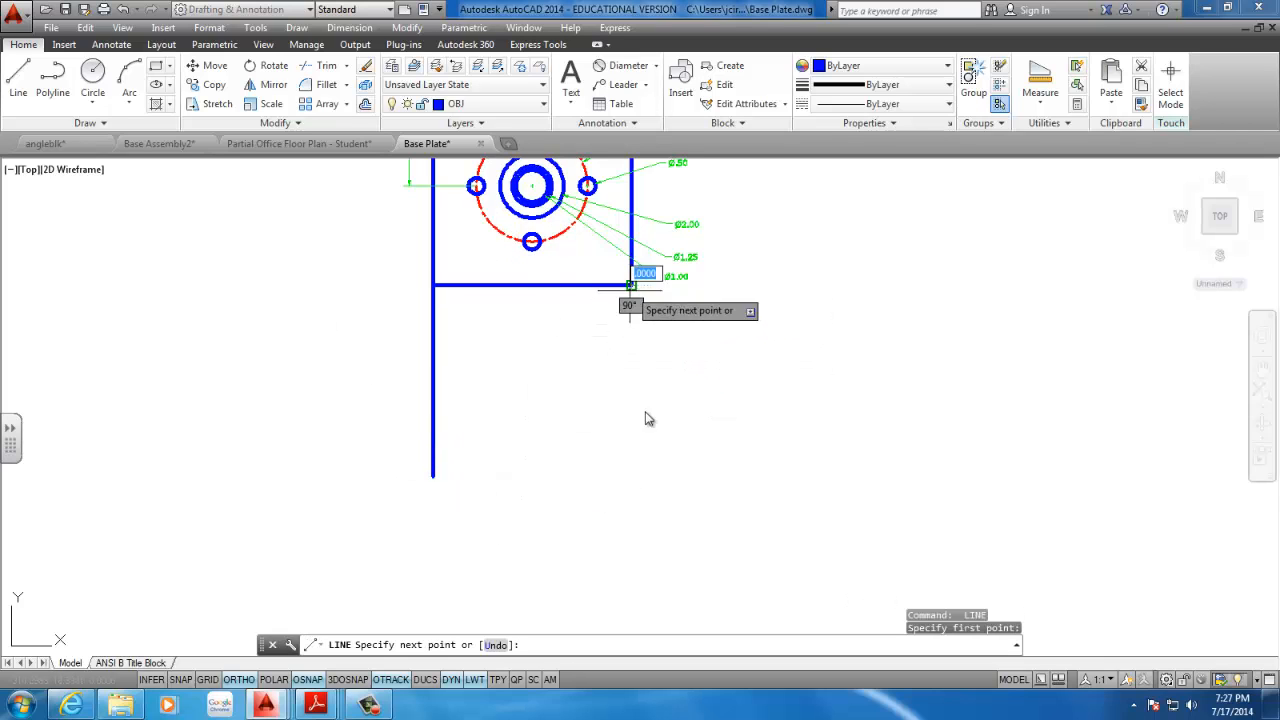
pyautogui.write('6')
pyautogui.press('Return')
pyautogui.press('Return')
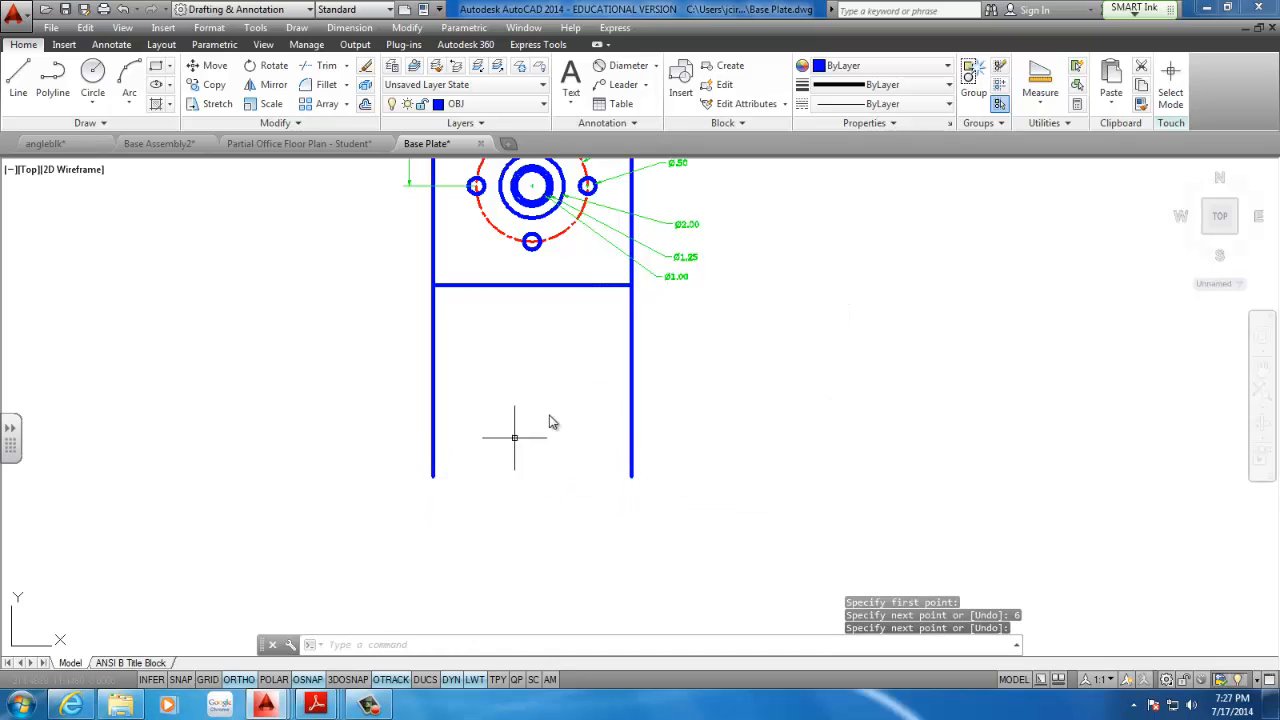
# - Recheck the base's section view in the Lab 6C PDF in Adobe Reader before returning to the AutoCAD drawing
pyautogui.moveTo(315, 705)
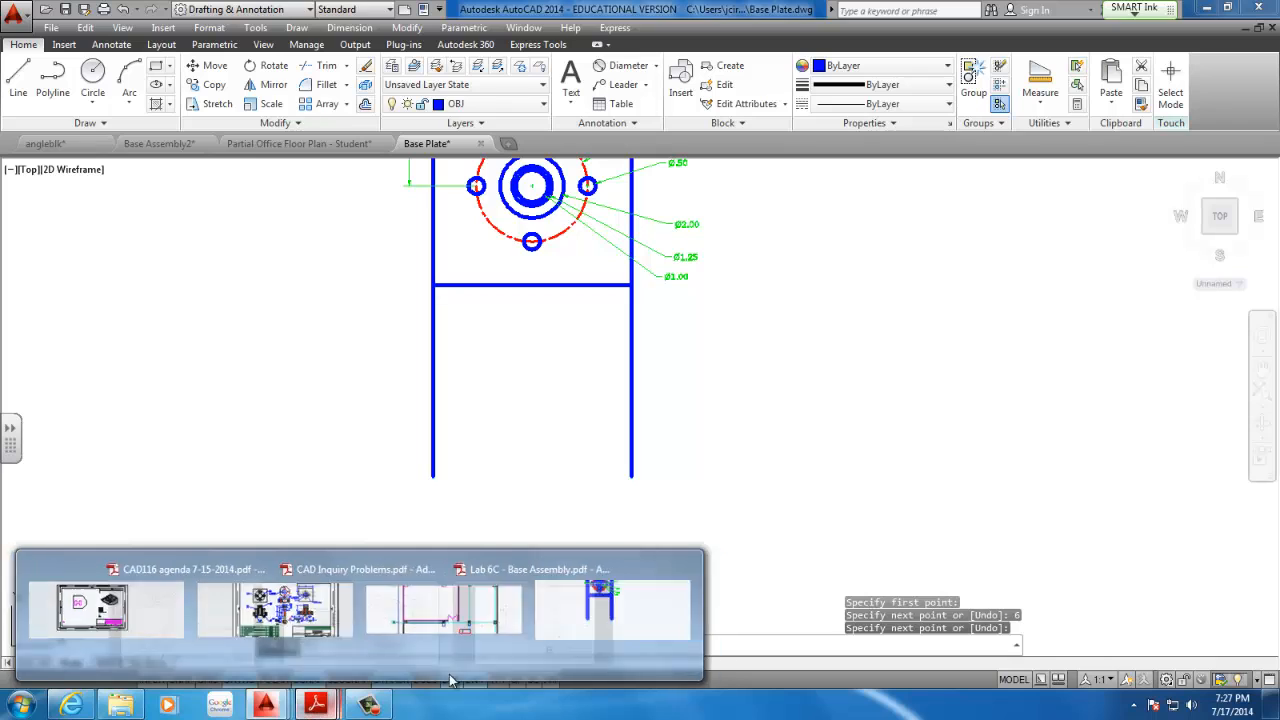
pyautogui.click(509, 628)
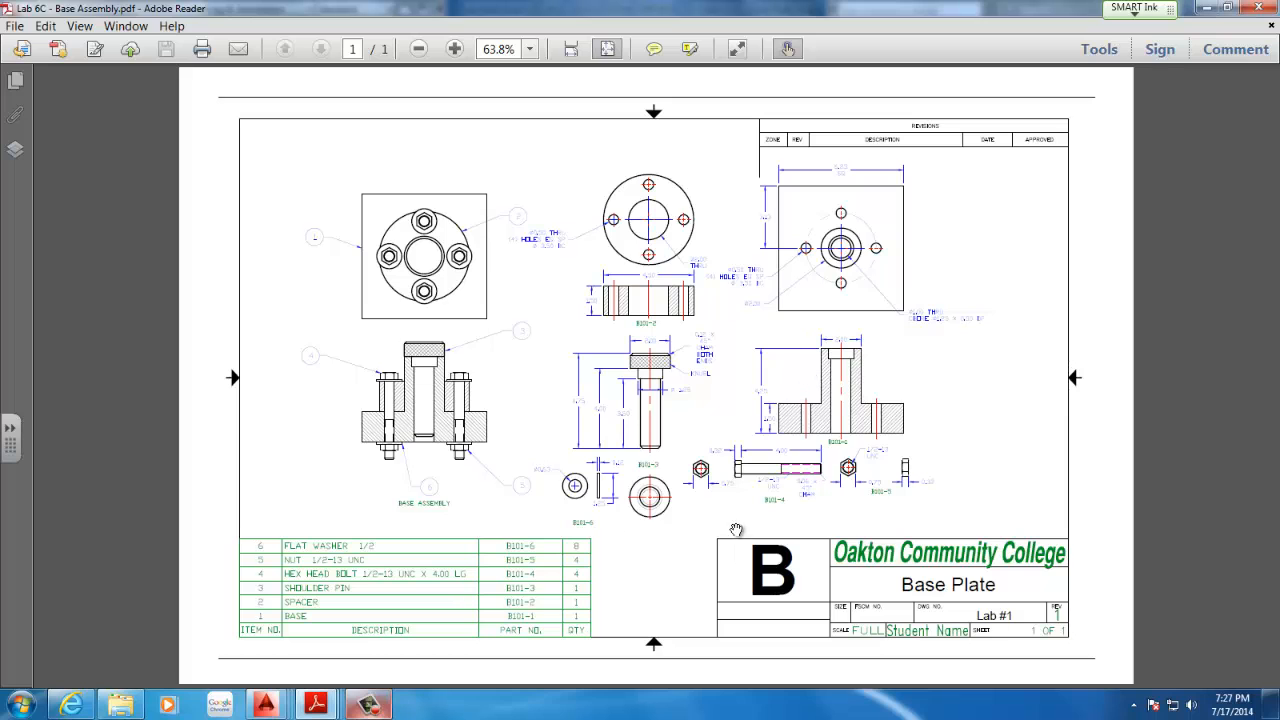
pyautogui.click(1207, 10)
# - Draw a horizontal line joining the lower ends of the two vertical lines as the front view's base edge
pyautogui.click(18, 80)
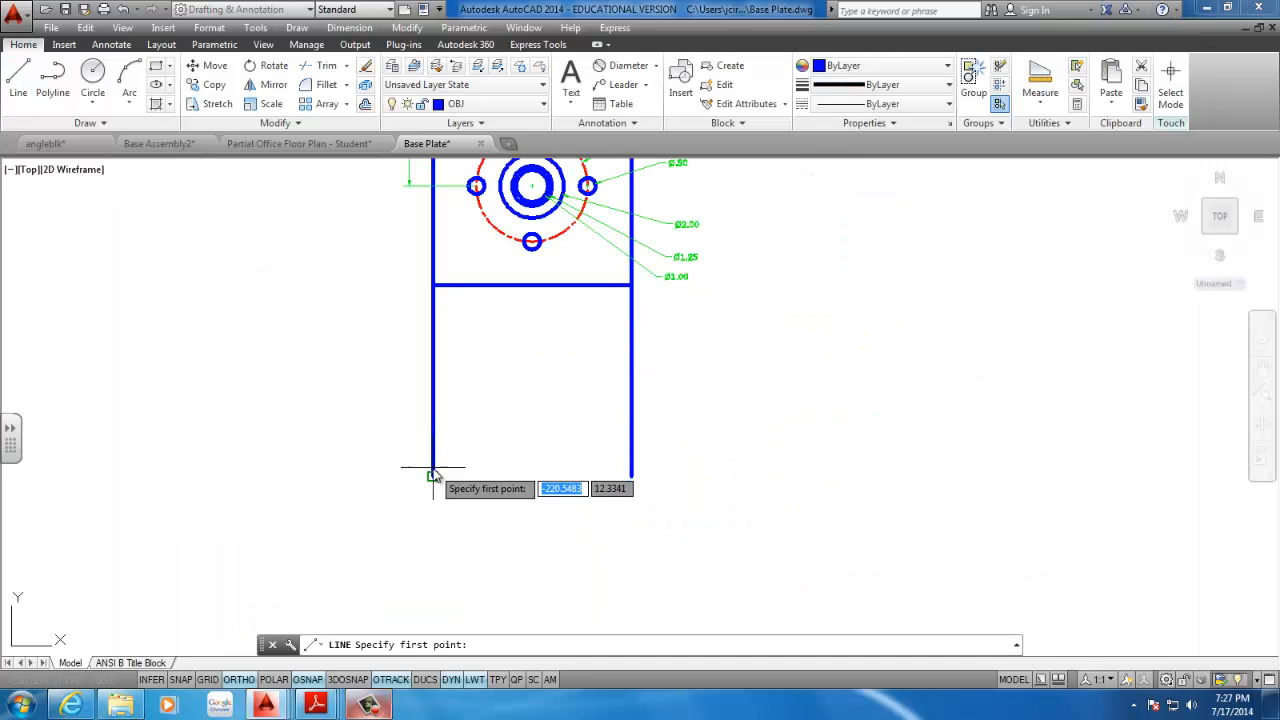
pyautogui.click(432, 476)
pyautogui.click(631, 476)
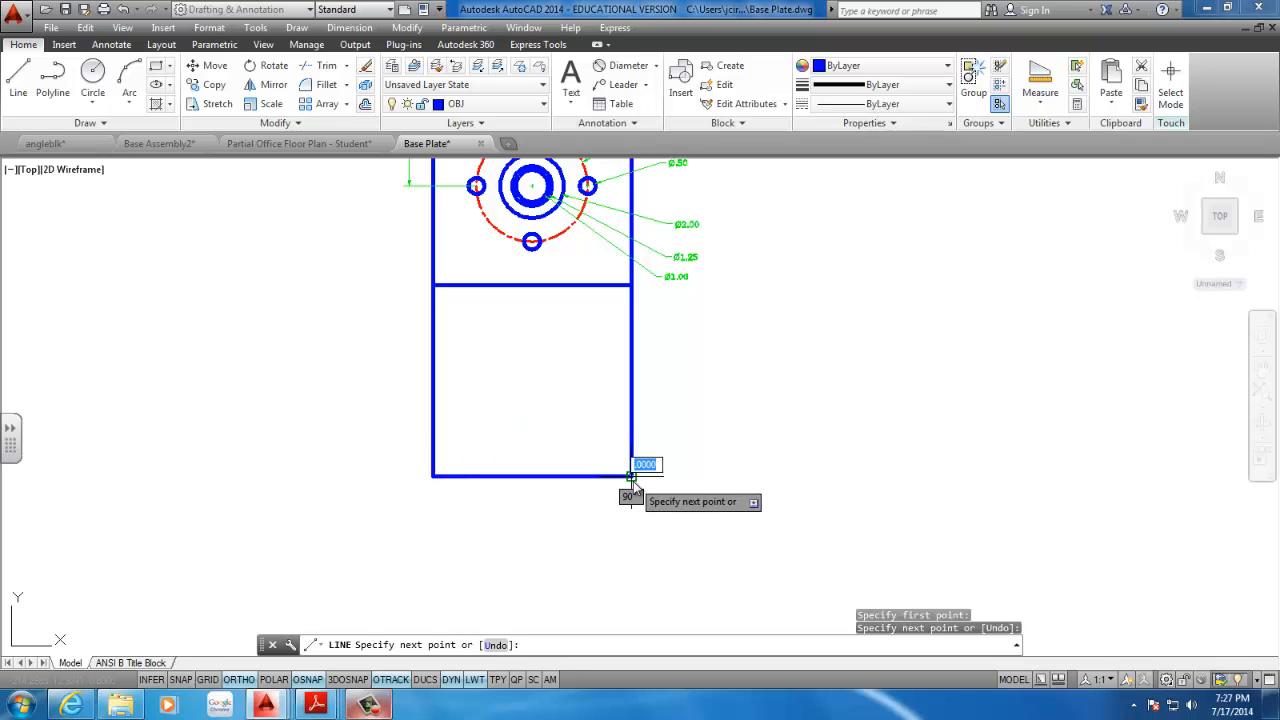
pyautogui.press('Escape')
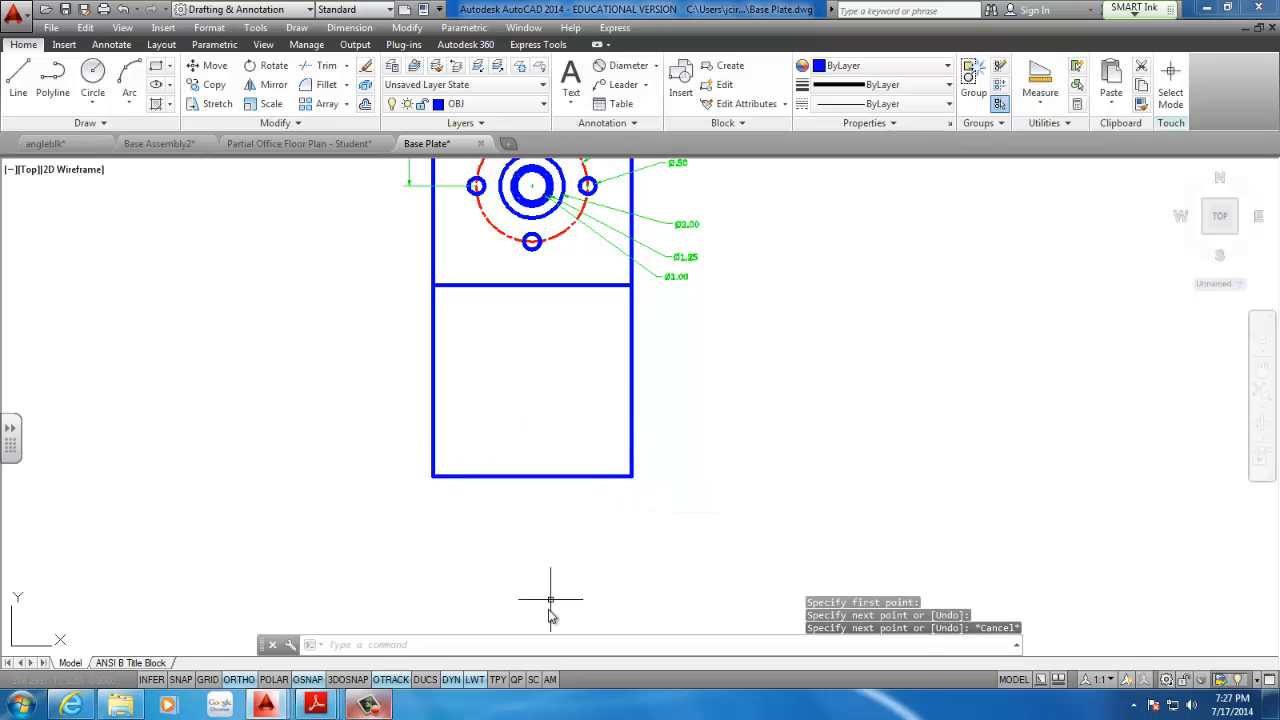
# - Erase the two vertical construction lines between the square and the front view's base edge
pyautogui.click(367, 705)
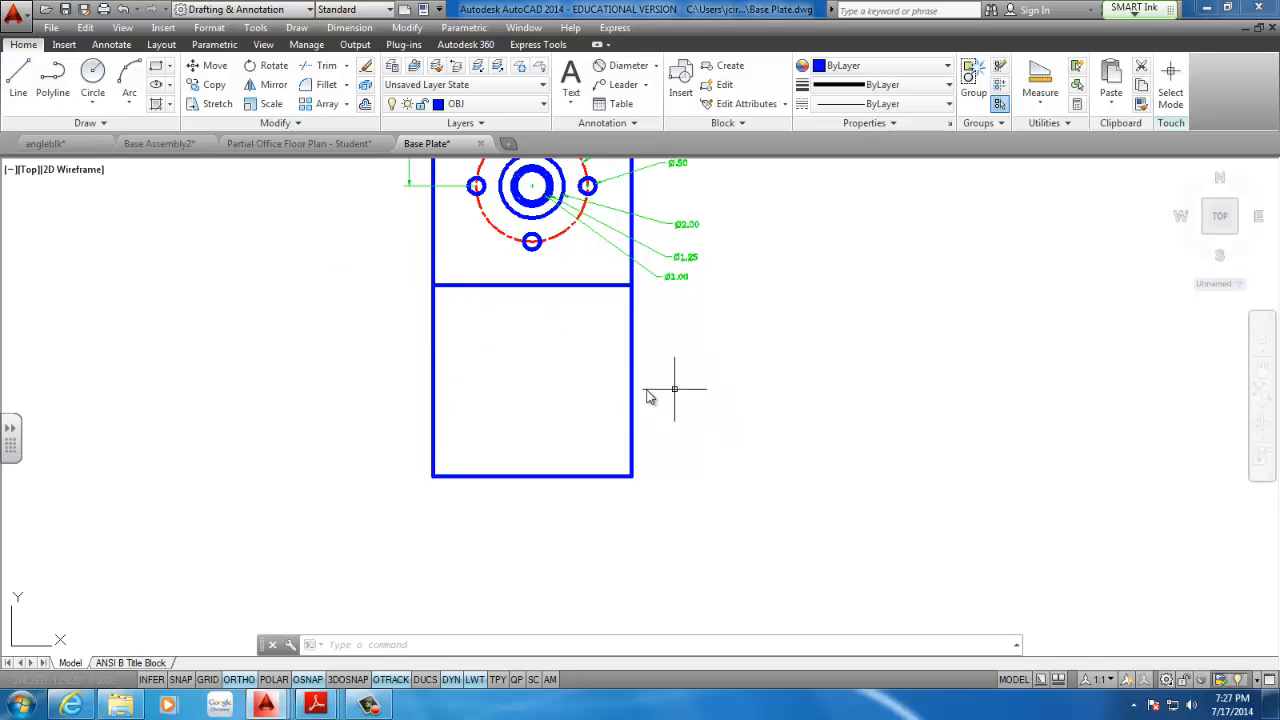
pyautogui.click(716, 374)
pyautogui.click(374, 420)
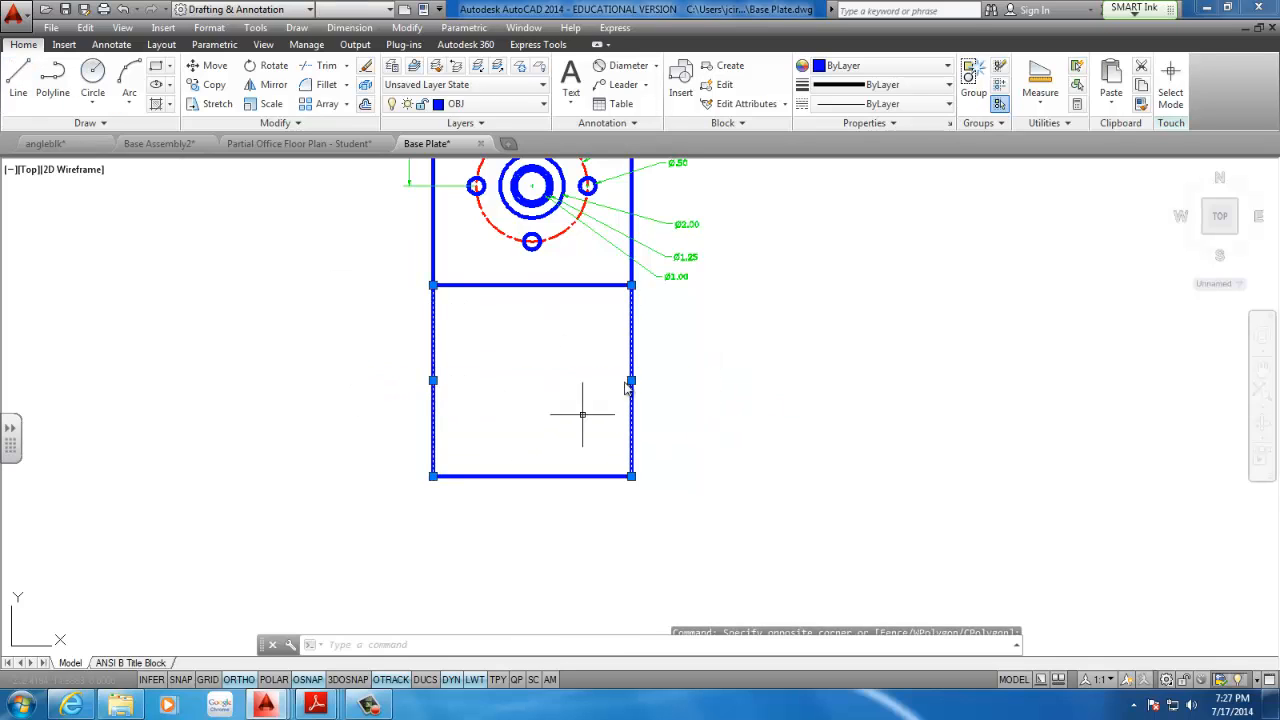
pyautogui.press('Delete')
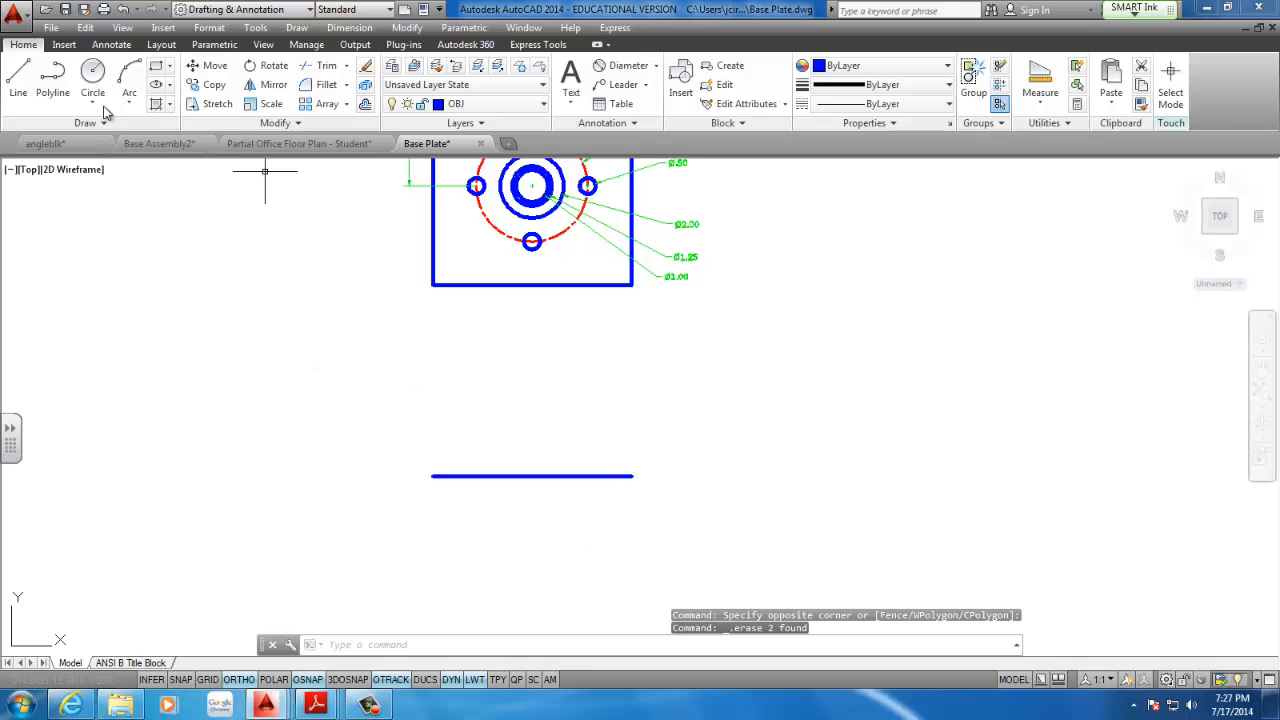
# - Draw a 1.5-unit vertical line upward from the left end of the front view's base edge
pyautogui.click(18, 78)
pyautogui.click(445, 484)
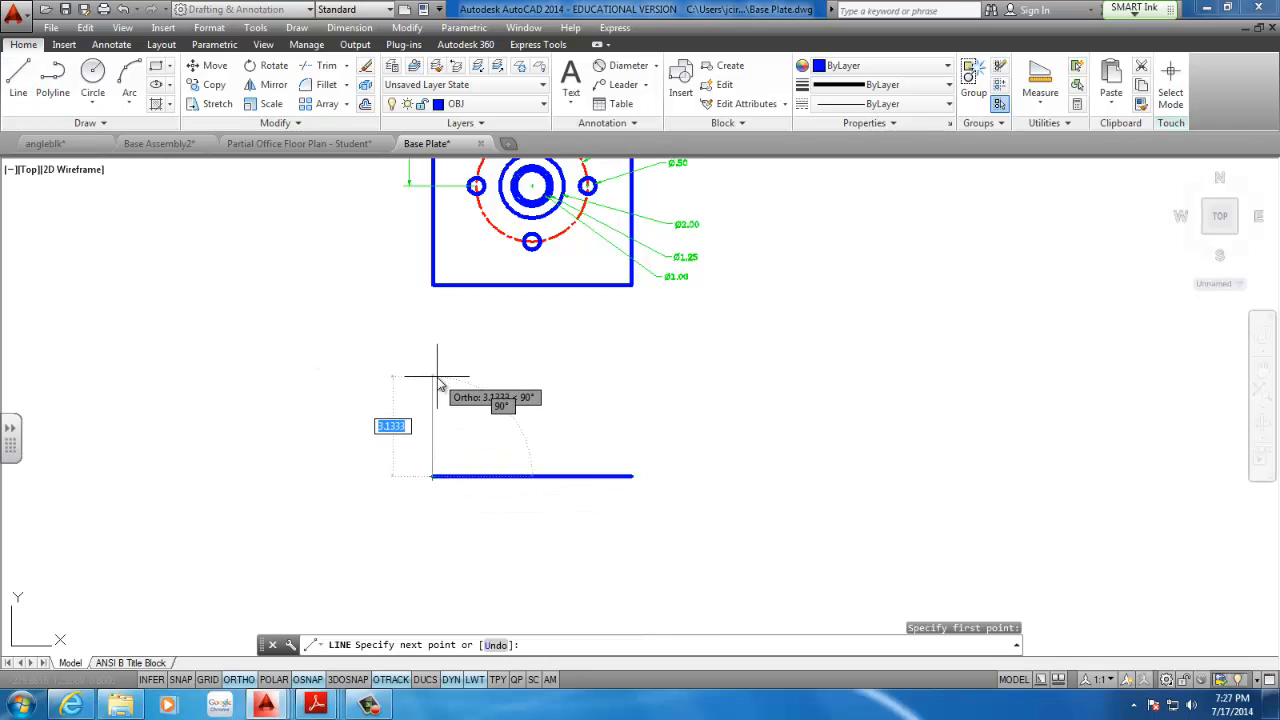
pyautogui.write('1')
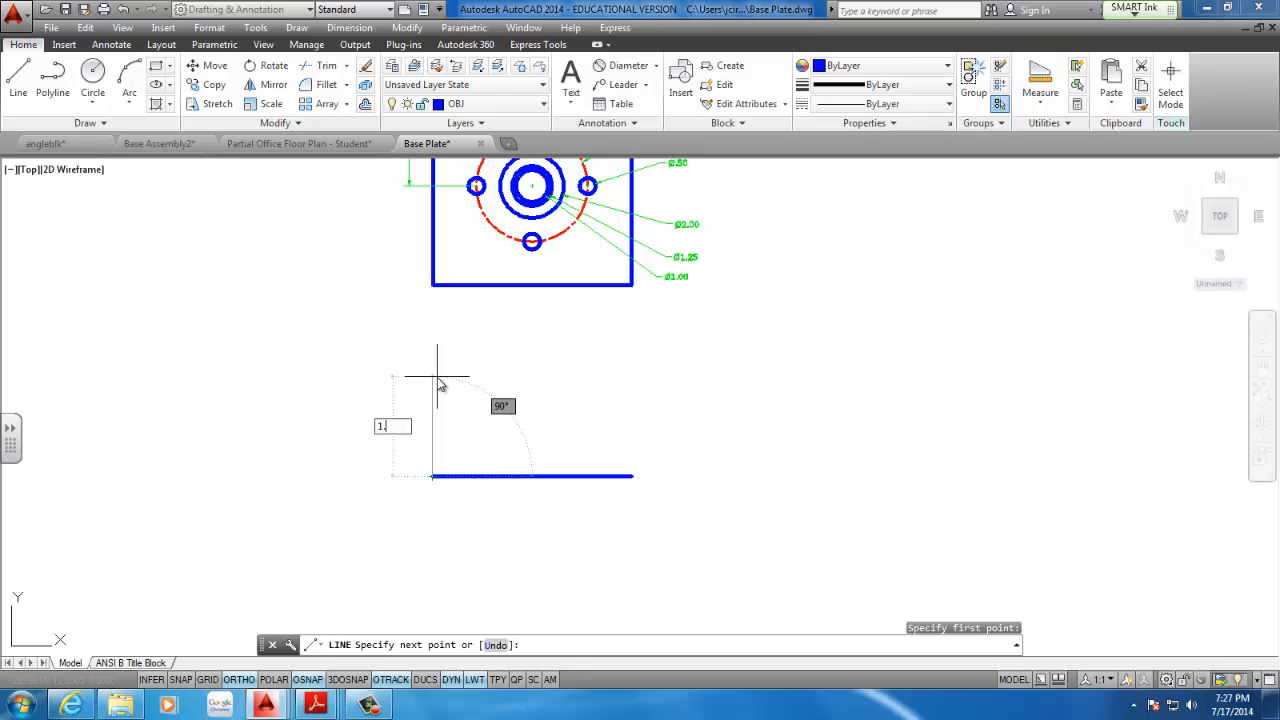
pyautogui.write('.5')
pyautogui.press('Return')
pyautogui.press('Return')
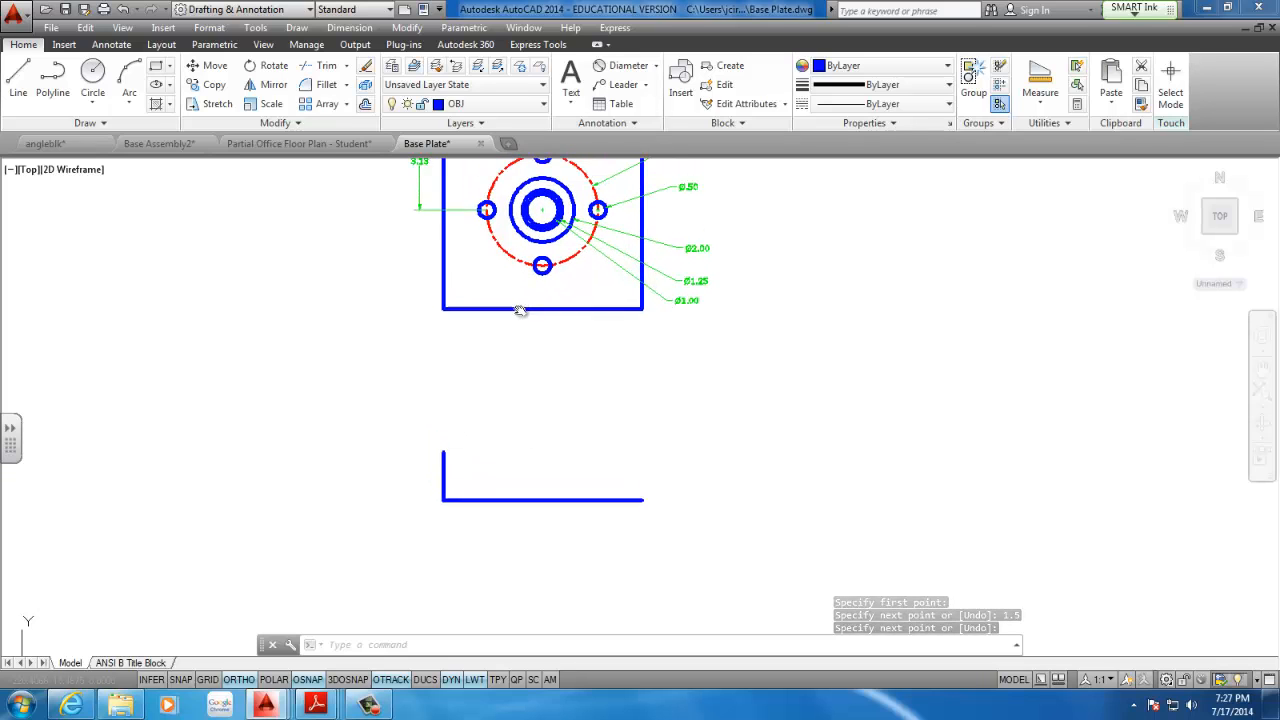
# - Draw a vertical construction line from the 2.00-diameter circle's left quadrant down into the front view, ending just above its base edge
pyautogui.moveTo(510, 300); pyautogui.dragTo(517, 363, button='middle')
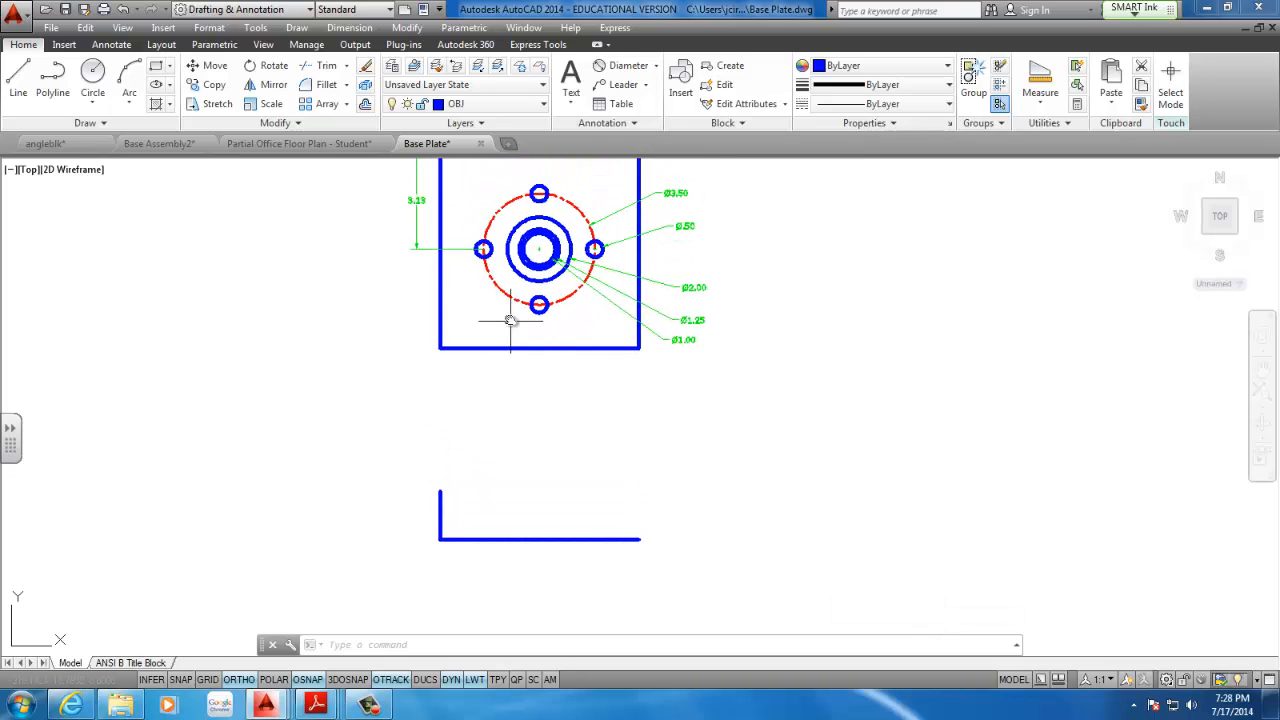
pyautogui.press('Return')
pyautogui.scroll(4, 492, 262)
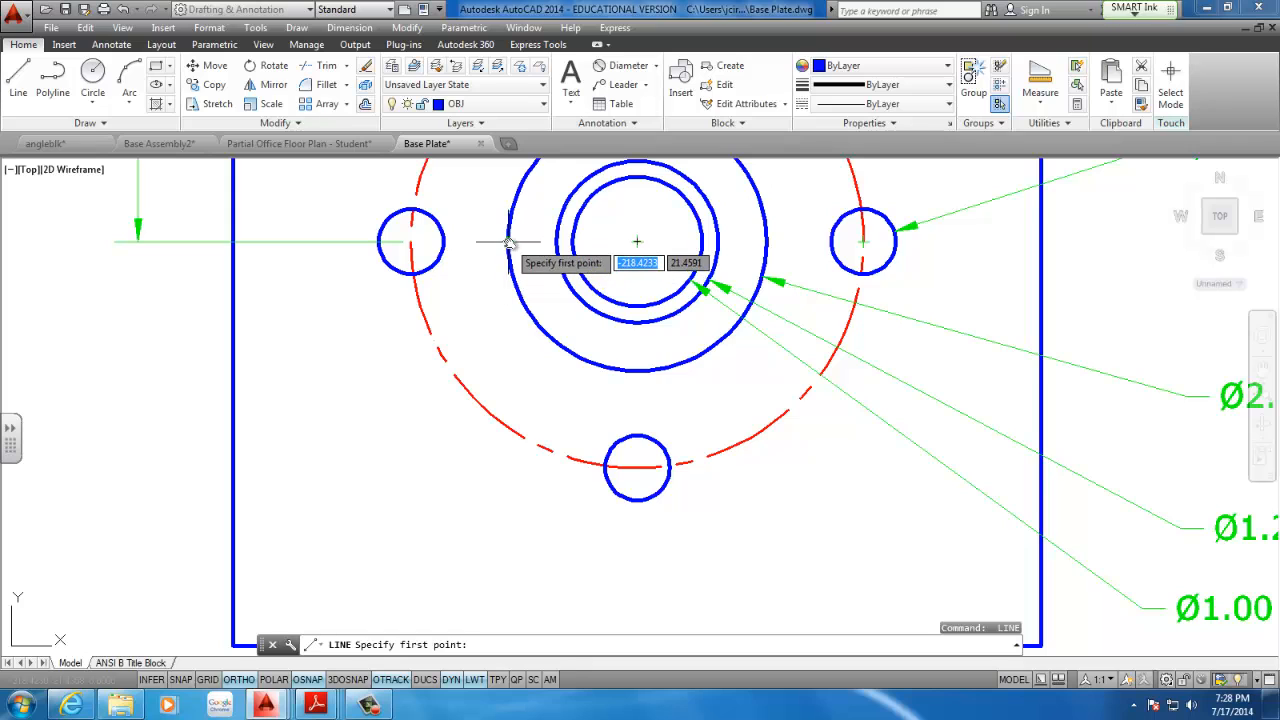
pyautogui.click(510, 243)
pyautogui.scroll(-8, 515, 300)
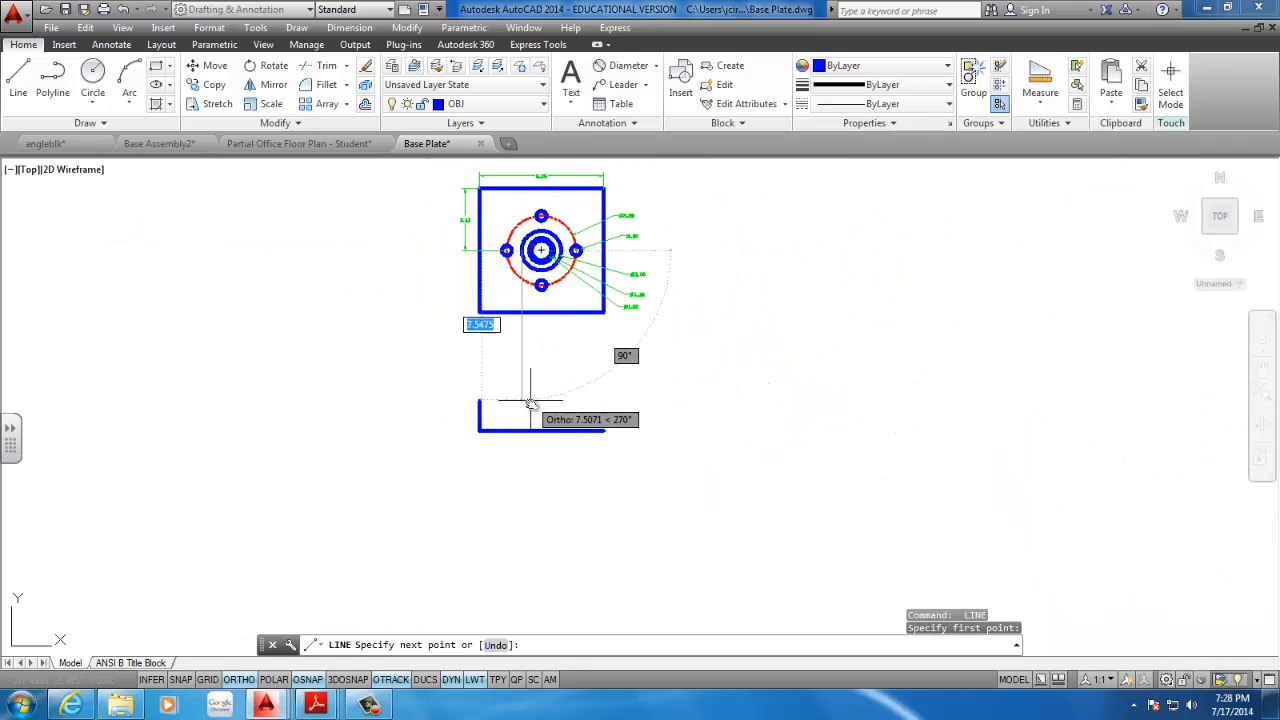
pyautogui.scroll(2, 523, 415)
pyautogui.click(523, 428)
pyautogui.press('Return')
# - Draw a horizontal line from the upper end of the front view's left edge, perpendicular to the construction line
pyautogui.scroll(2, 508, 385)
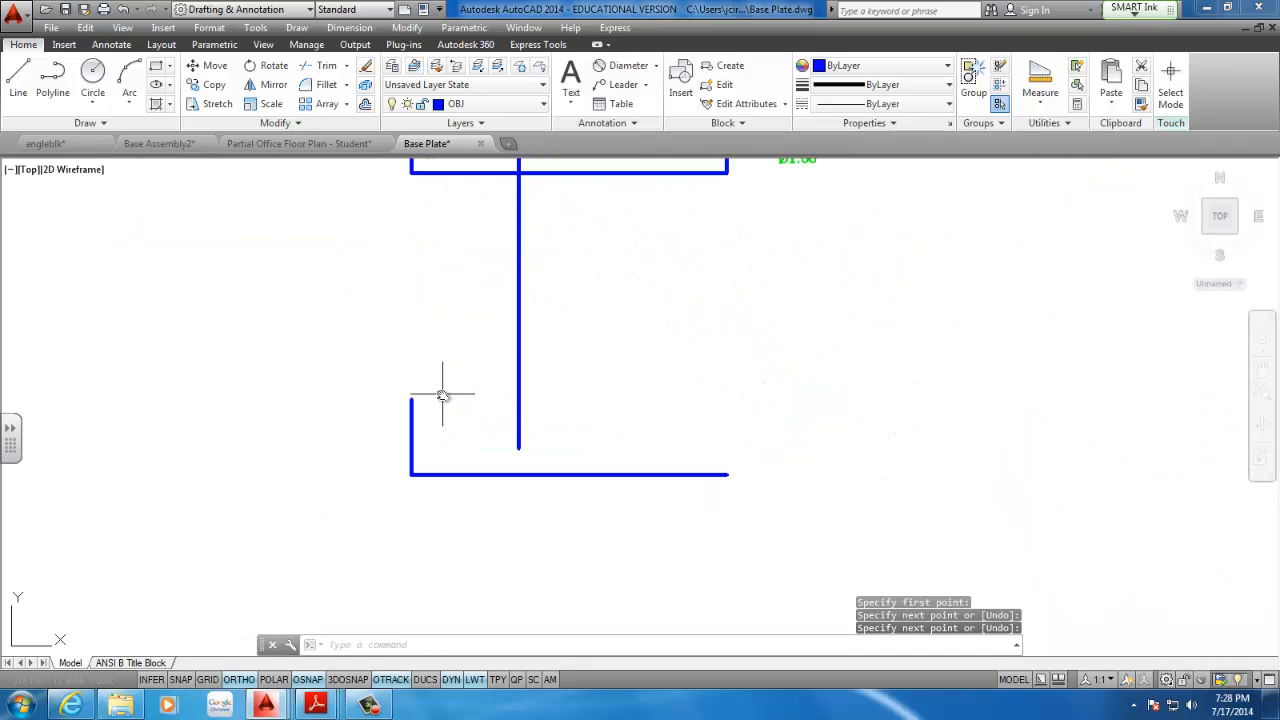
pyautogui.press('Return')
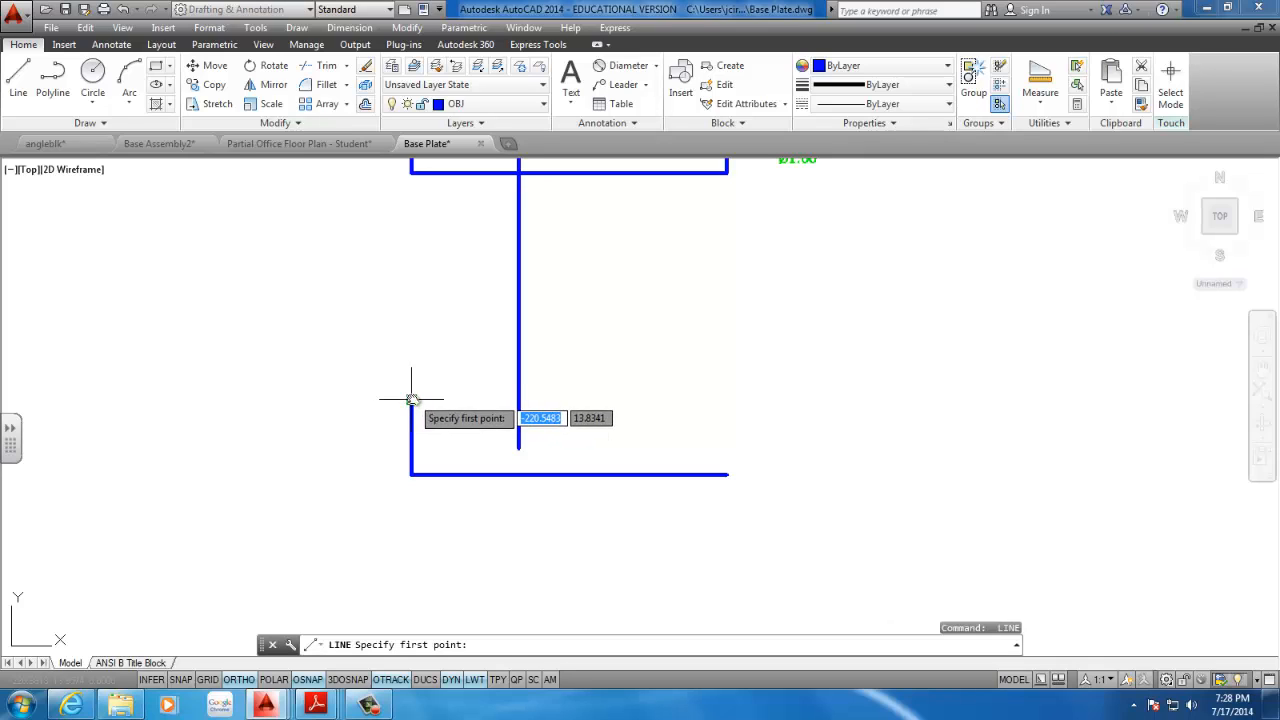
pyautogui.click(412, 398)
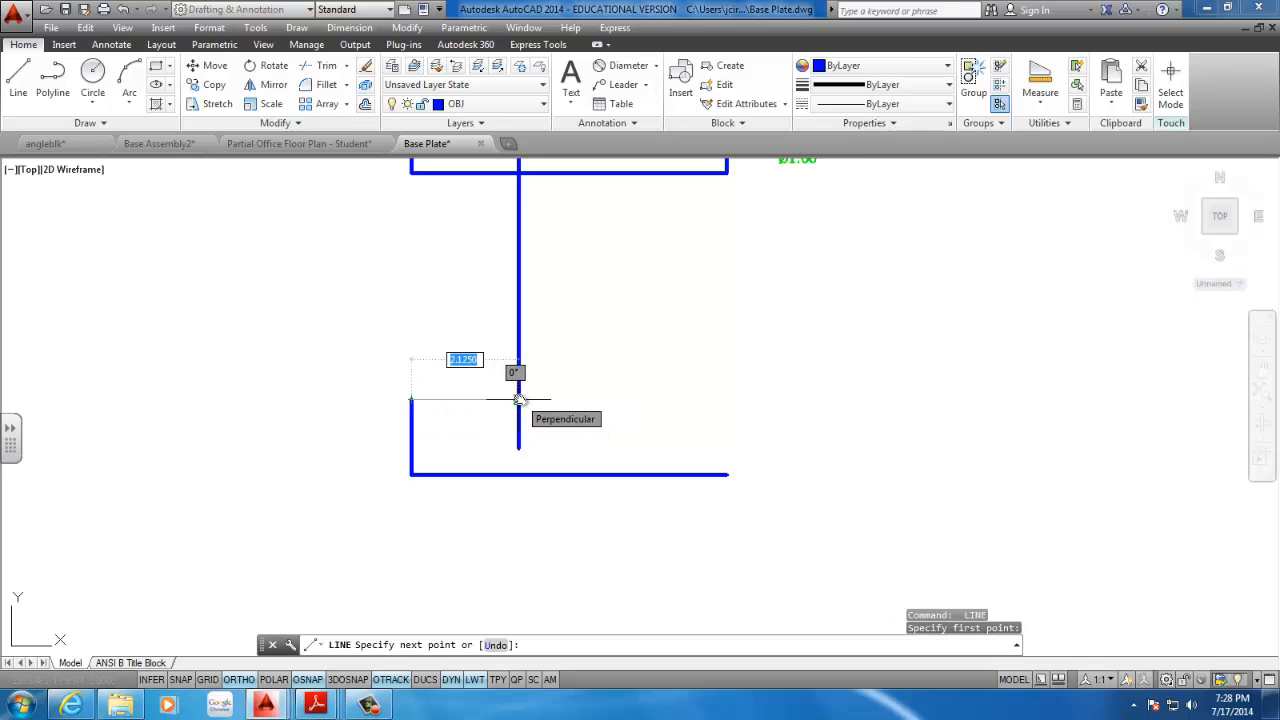
pyautogui.click(518, 399)
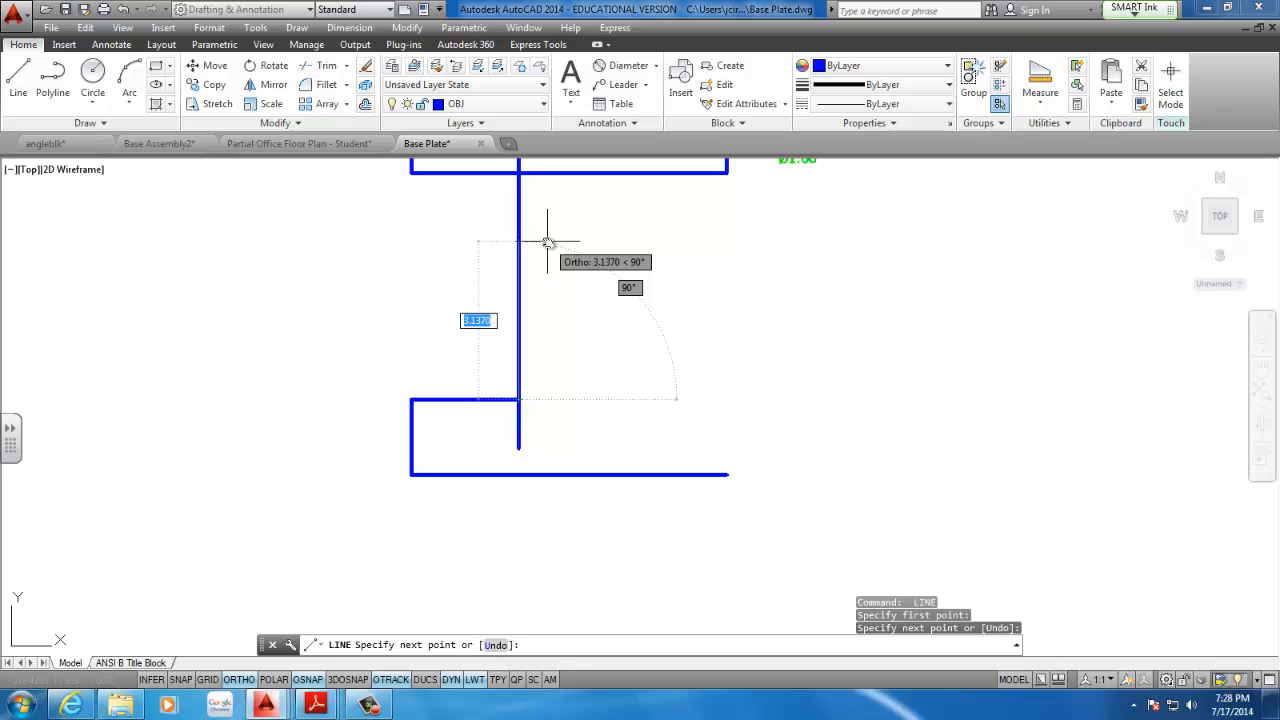
# - Continue with a 2.75-unit vertical line upward as the hub's left side, and erase the long construction line behind it
pyautogui.write('2')
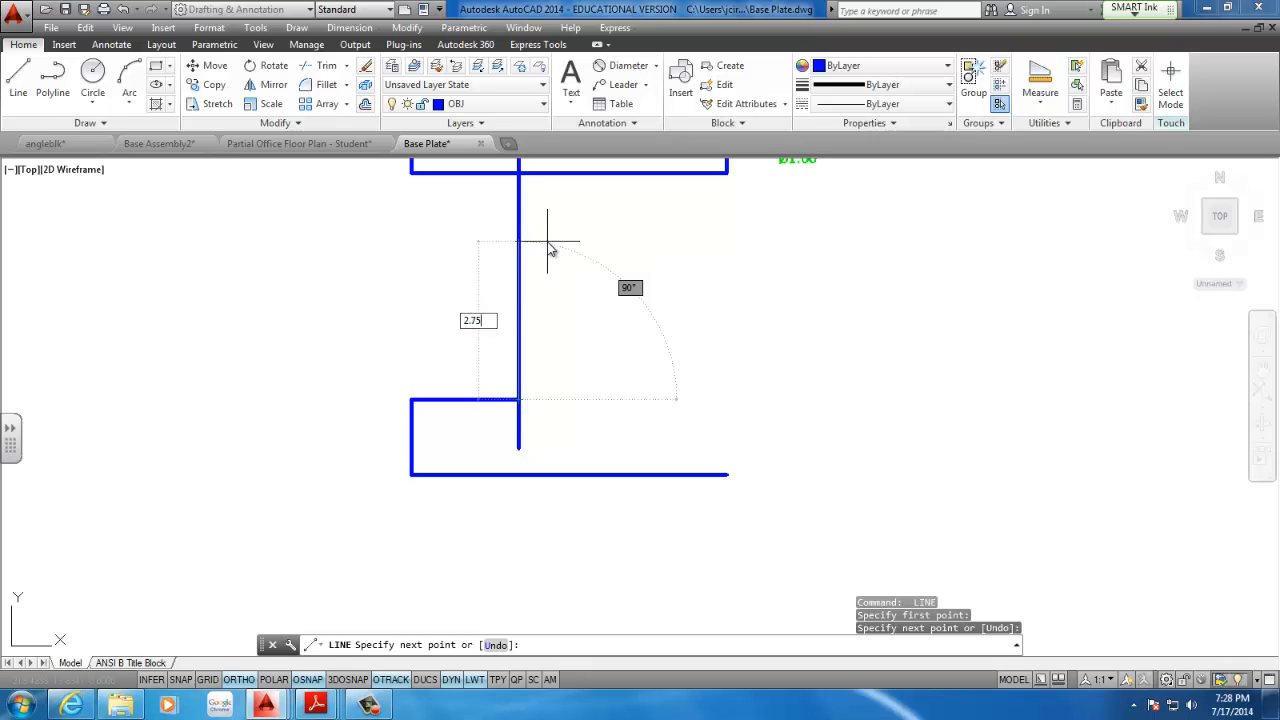
pyautogui.write('.75')
pyautogui.press('Return')
pyautogui.press('Return')
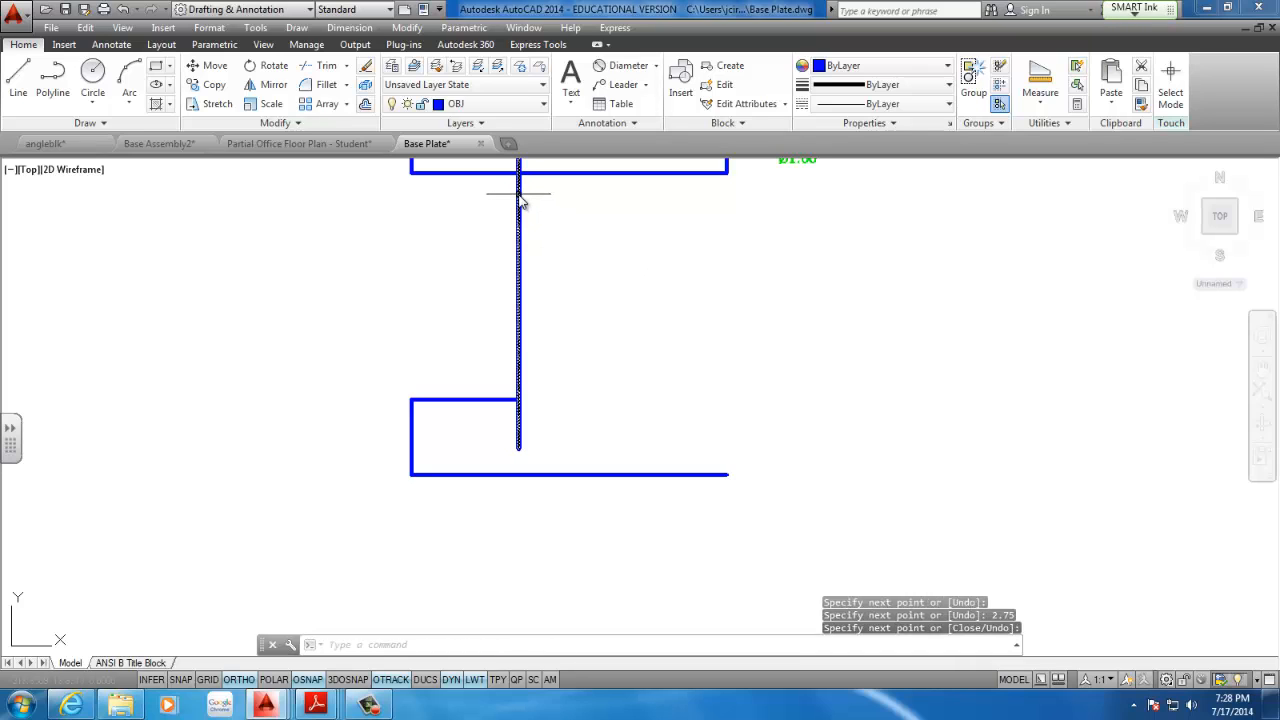
pyautogui.click(519, 200)
pyautogui.press('Delete')
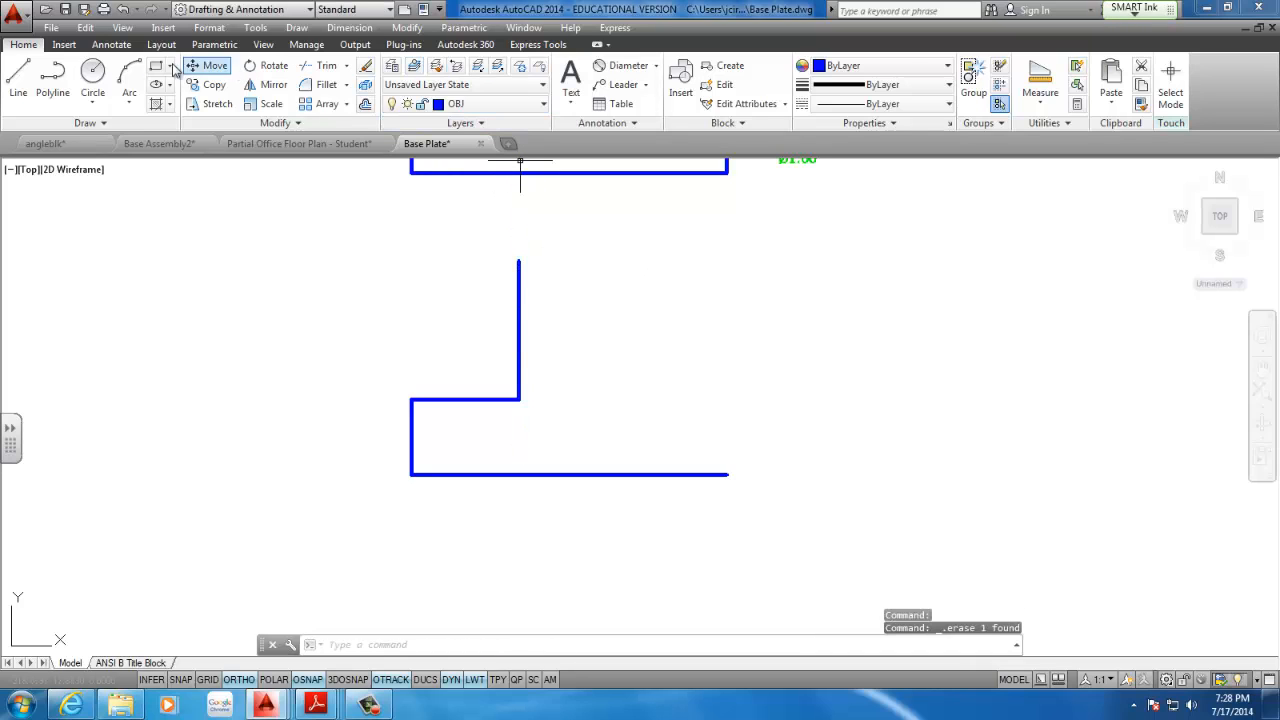
# - Add a vertical linear dimension for the front view's overall height, placed left of the profile
pyautogui.click(655, 67)
pyautogui.click(602, 98)
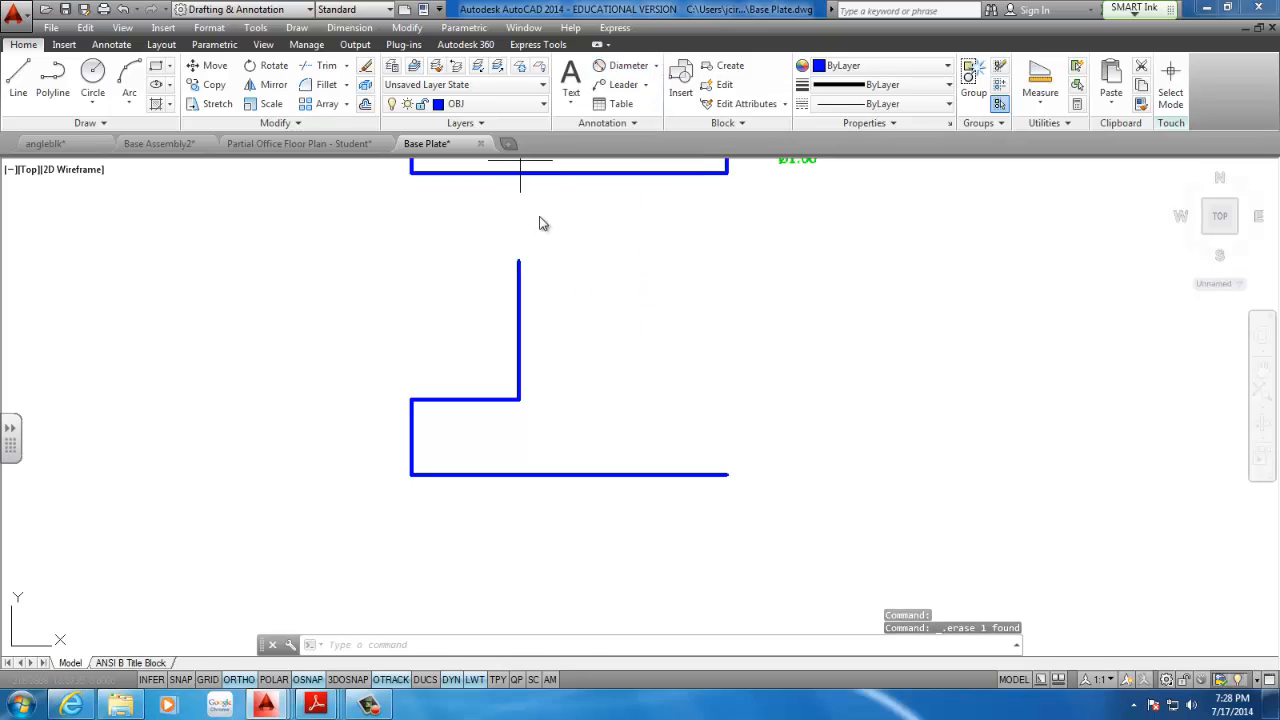
pyautogui.click(519, 262)
pyautogui.click(411, 474)
pyautogui.click(338, 410)
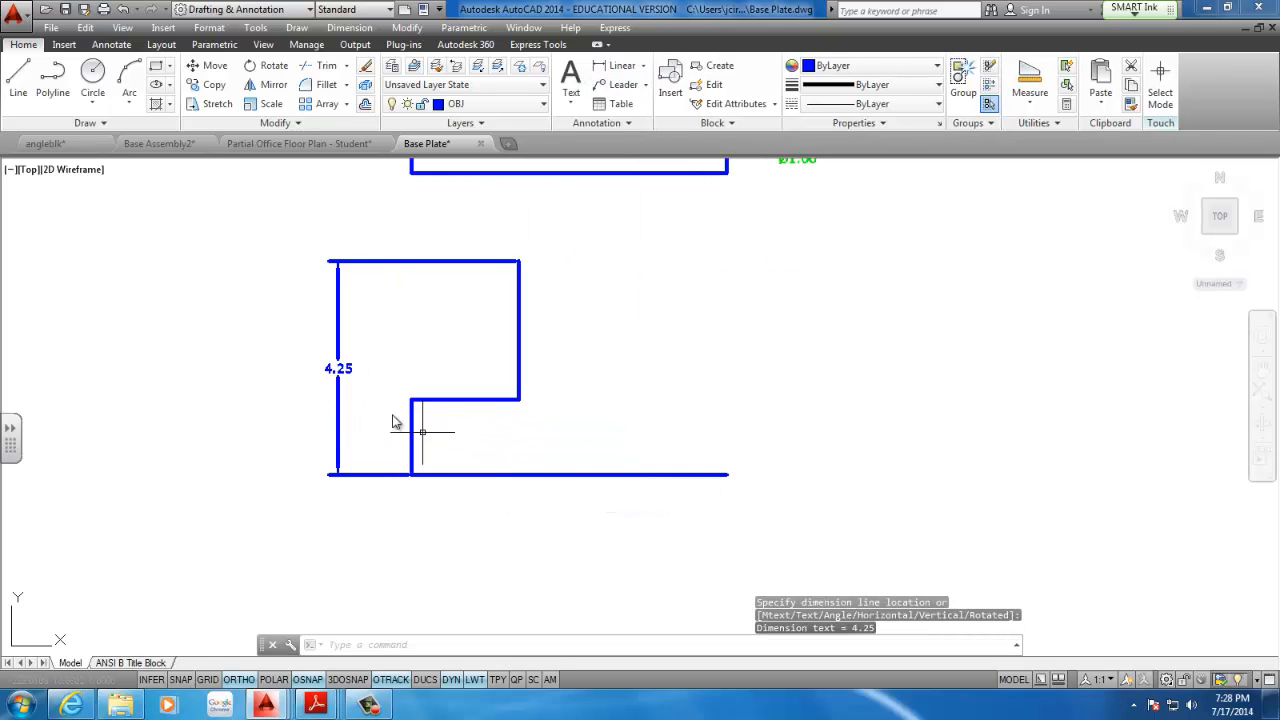
# - Move the front view's overall height dimension to the DIM layer and clear the selection
pyautogui.moveTo(333, 346); pyautogui.dragTo(321, 371, button='middle')
pyautogui.click(359, 338)
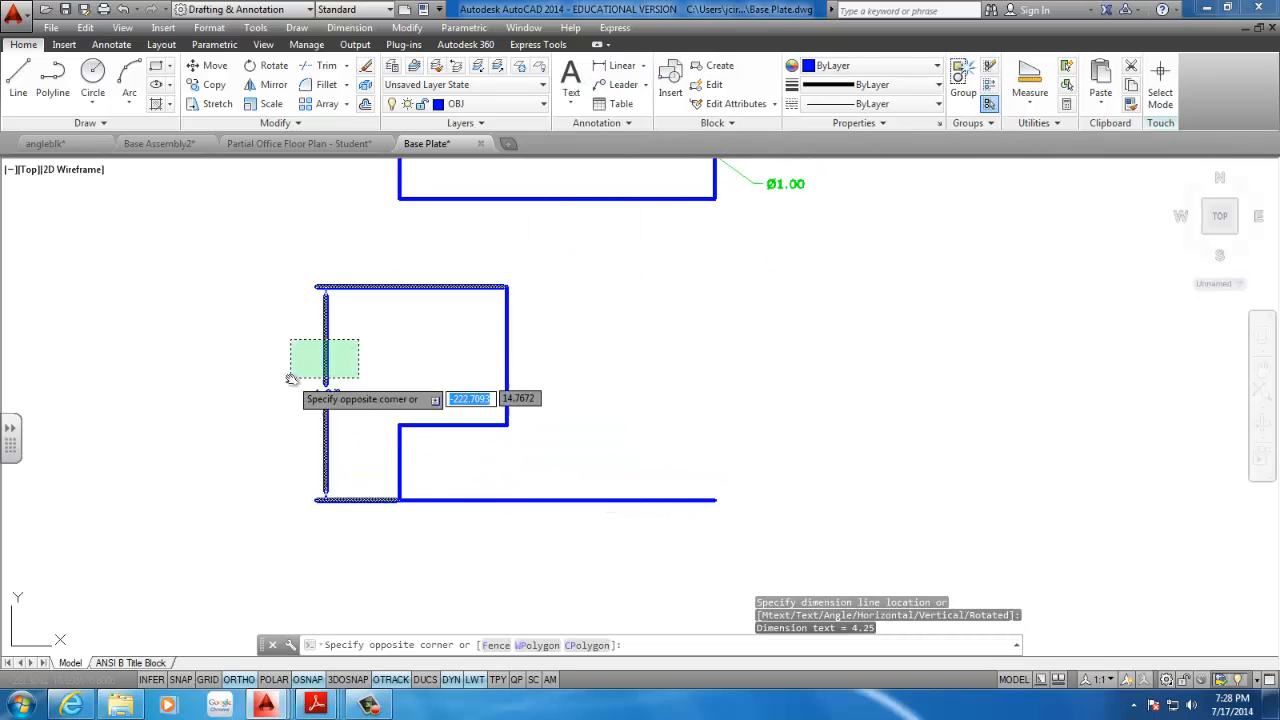
pyautogui.click(289, 378)
pyautogui.click(443, 105)
pyautogui.click(462, 181)
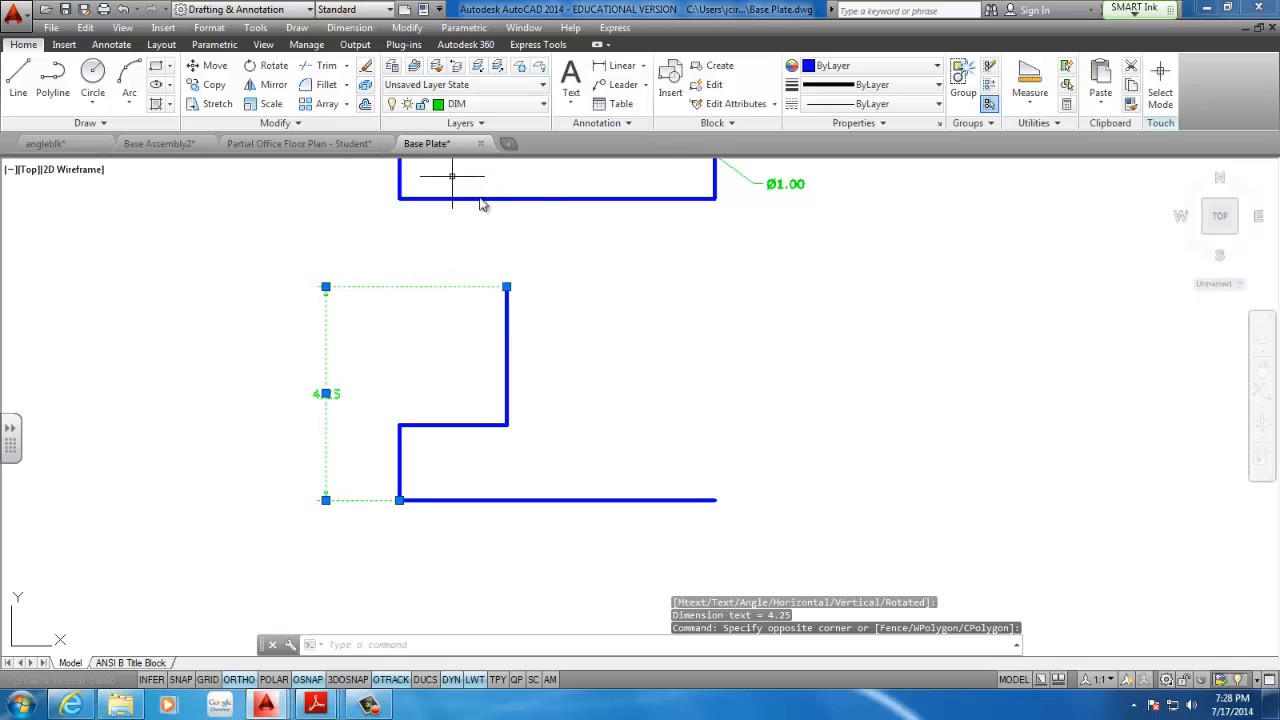
pyautogui.press('Escape')
pyautogui.press('Escape')
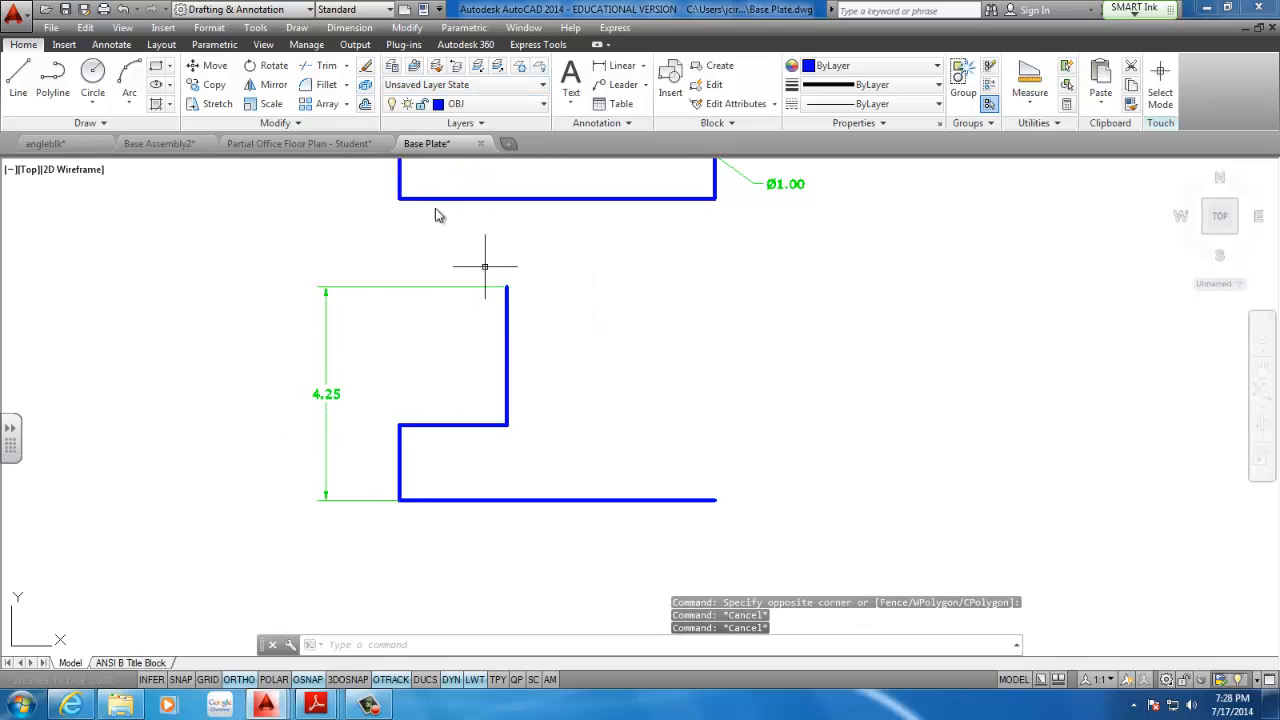
# - Draw a 1-unit horizontal line to the right from the upper end of the hub's left side
pyautogui.click(18, 80)
pyautogui.click(507, 287)
pyautogui.write('1')
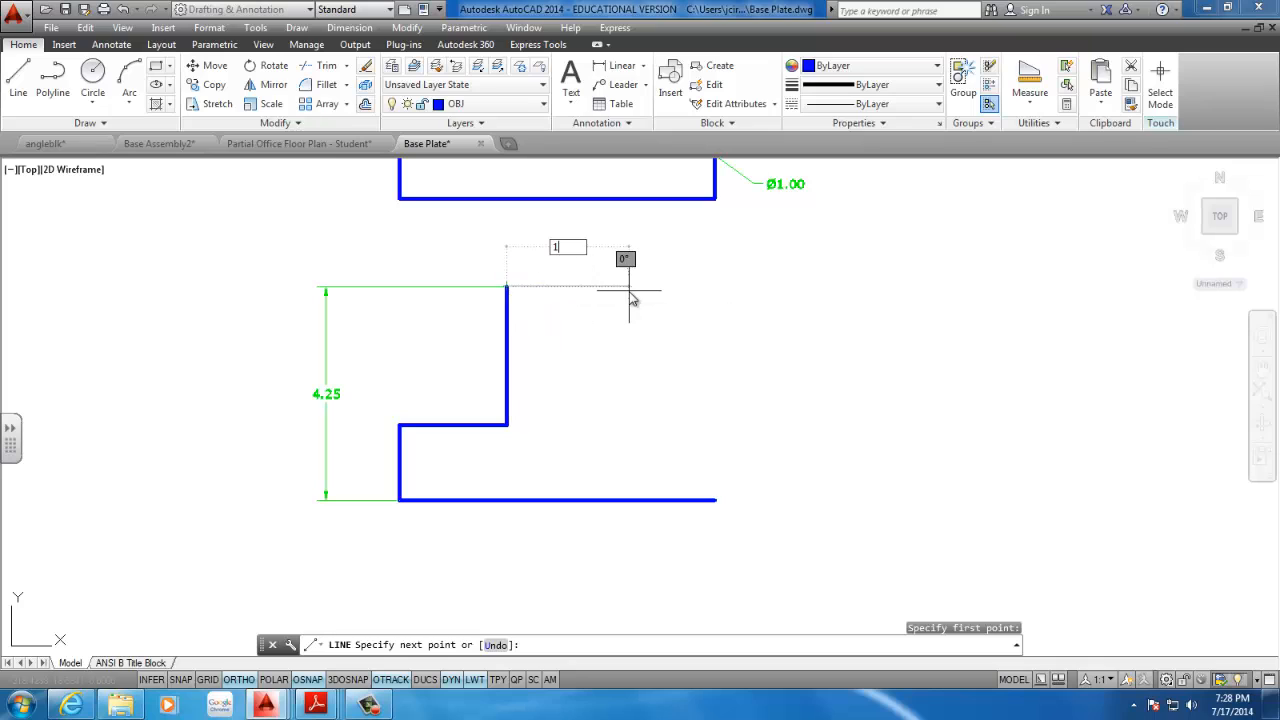
pyautogui.press('Return')
pyautogui.press('Return')
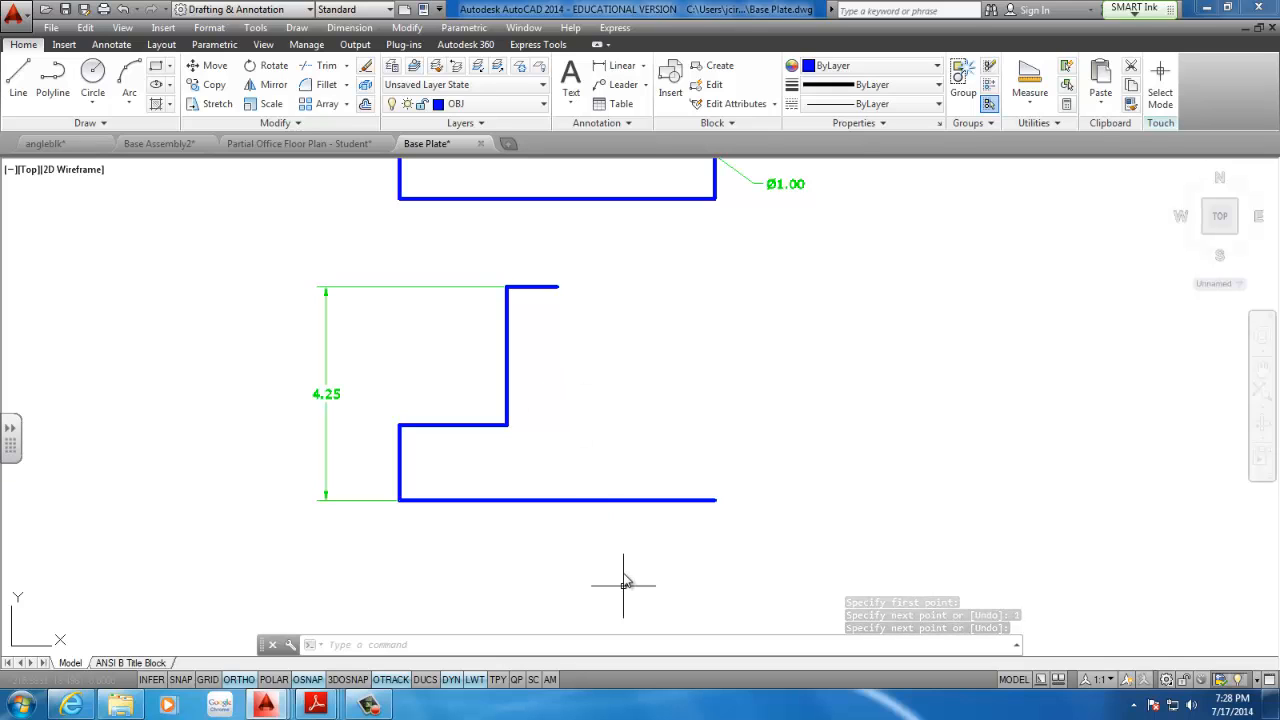
# - Draw the bolt hole's left edge in the front view, aligned with the left hole's left quadrant, from the flange's top line to the base edge
pyautogui.moveTo(508, 479); pyautogui.dragTo(548, 583, button='middle')
pyautogui.scroll(-1, 523, 394)
pyautogui.moveTo(551, 358); pyautogui.dragTo(596, 339, button='middle')
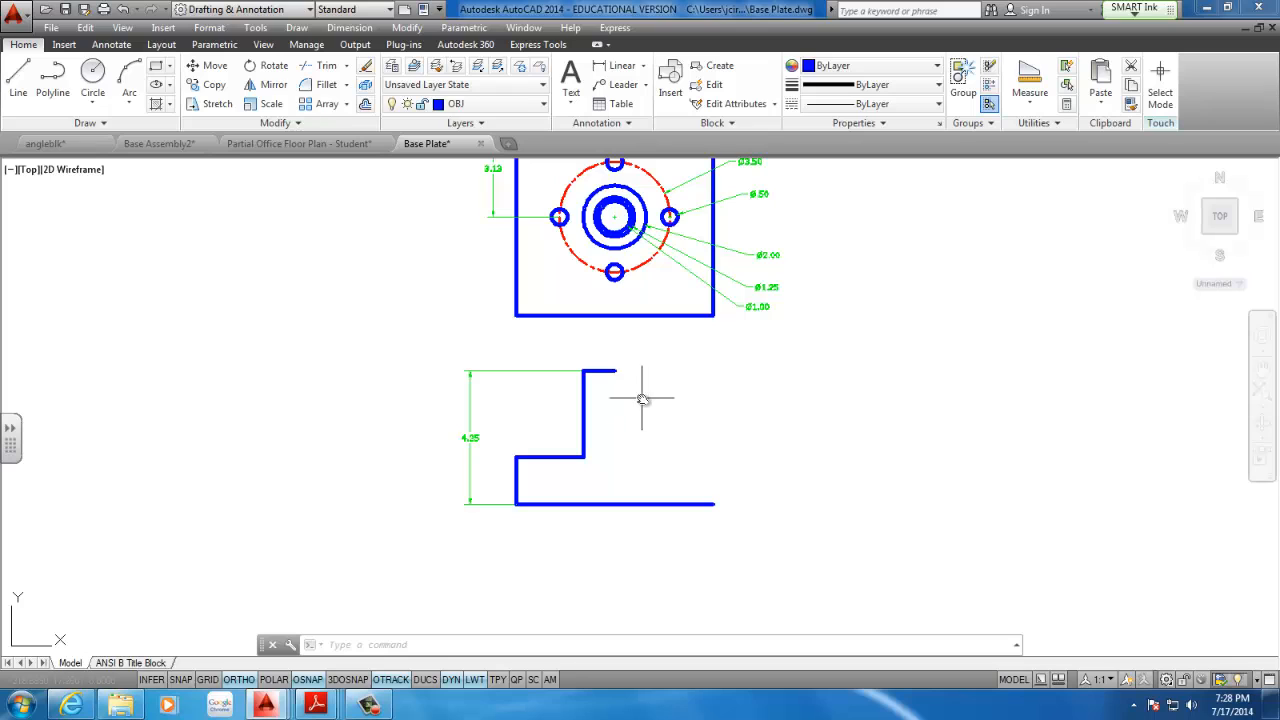
pyautogui.scroll(2, 577, 236)
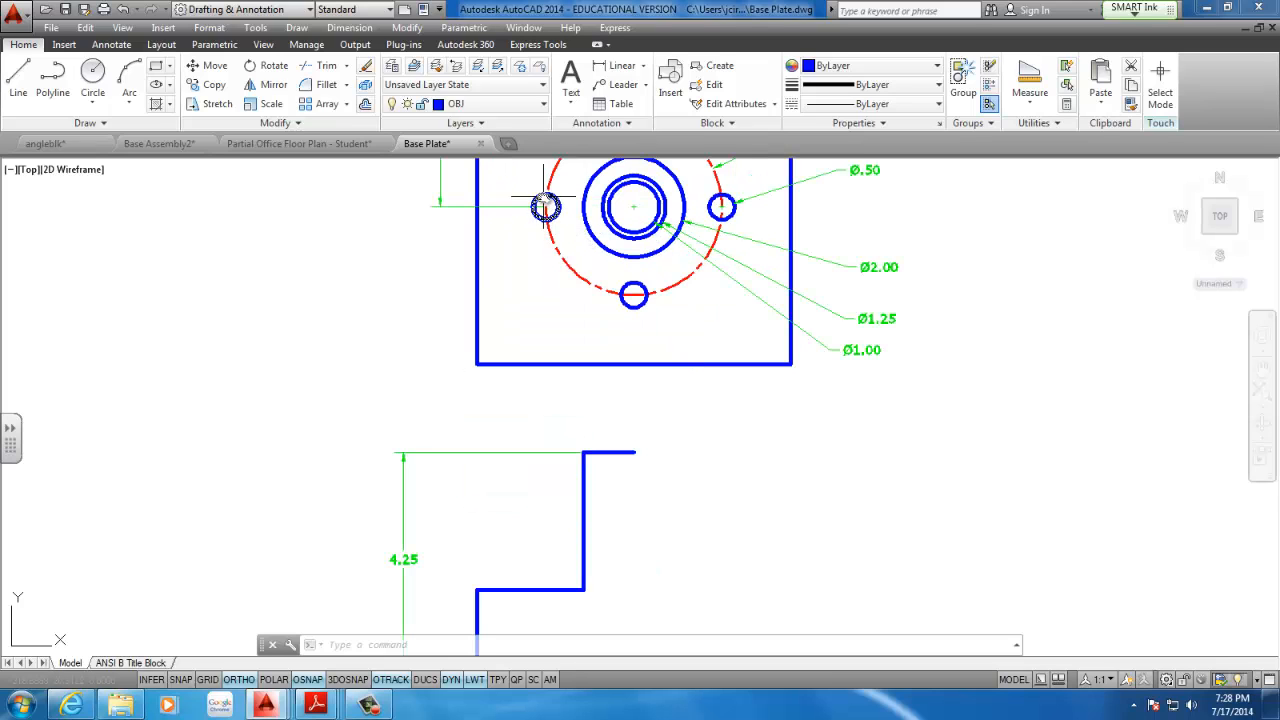
pyautogui.moveTo(628, 206); pyautogui.dragTo(617, 254, button='middle')
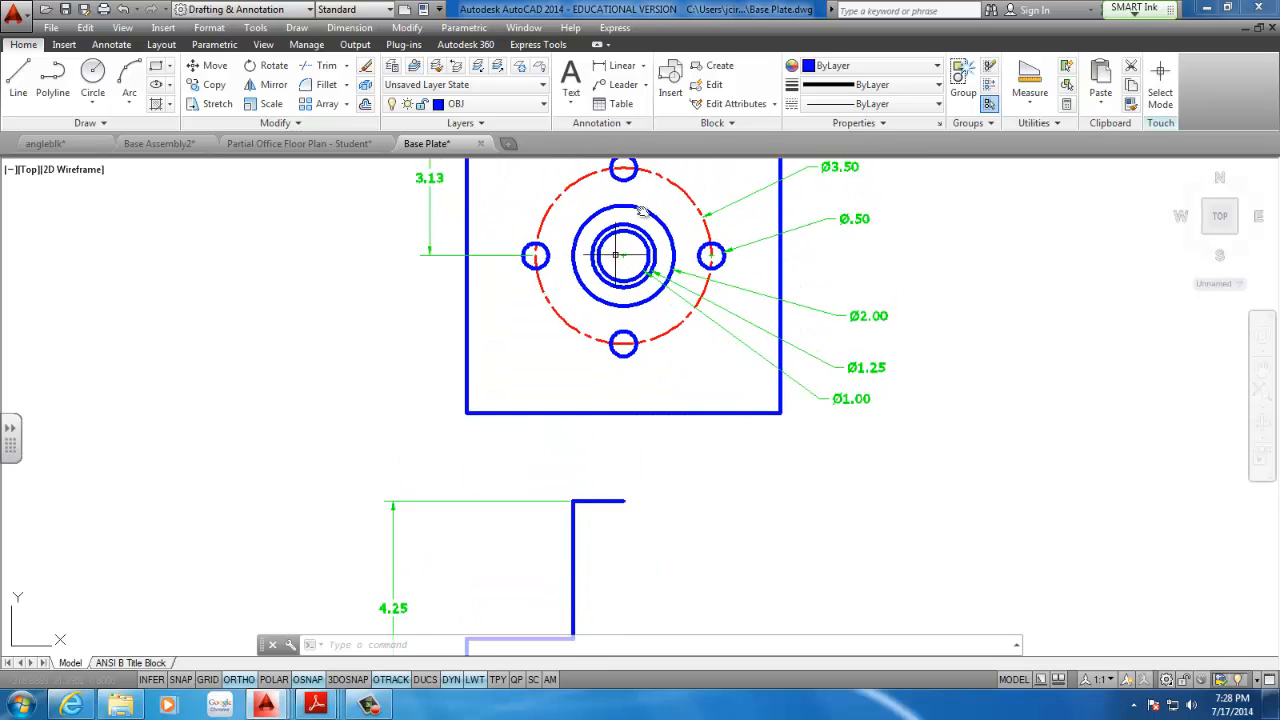
pyautogui.scroll(-1, 591, 296)
pyautogui.moveTo(554, 523); pyautogui.dragTo(553, 447, button='middle')
pyautogui.moveTo(598, 346); pyautogui.dragTo(598, 382, button='middle')
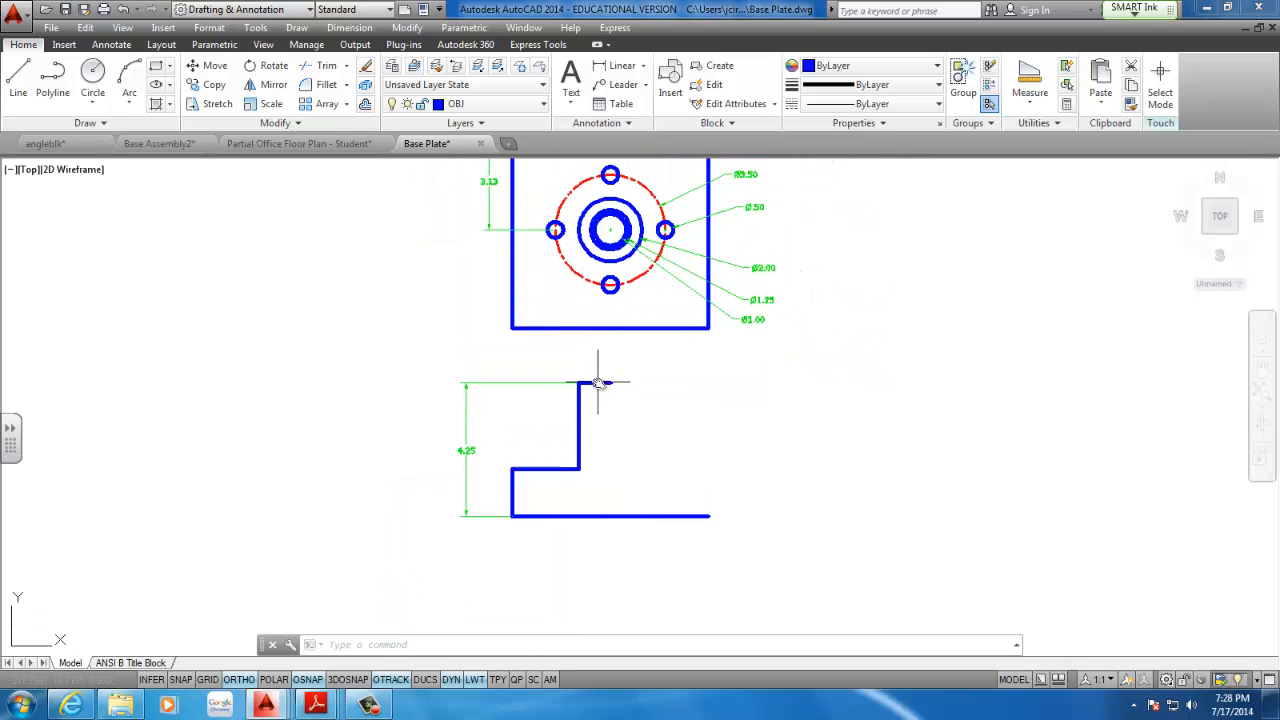
pyautogui.click(18, 80)
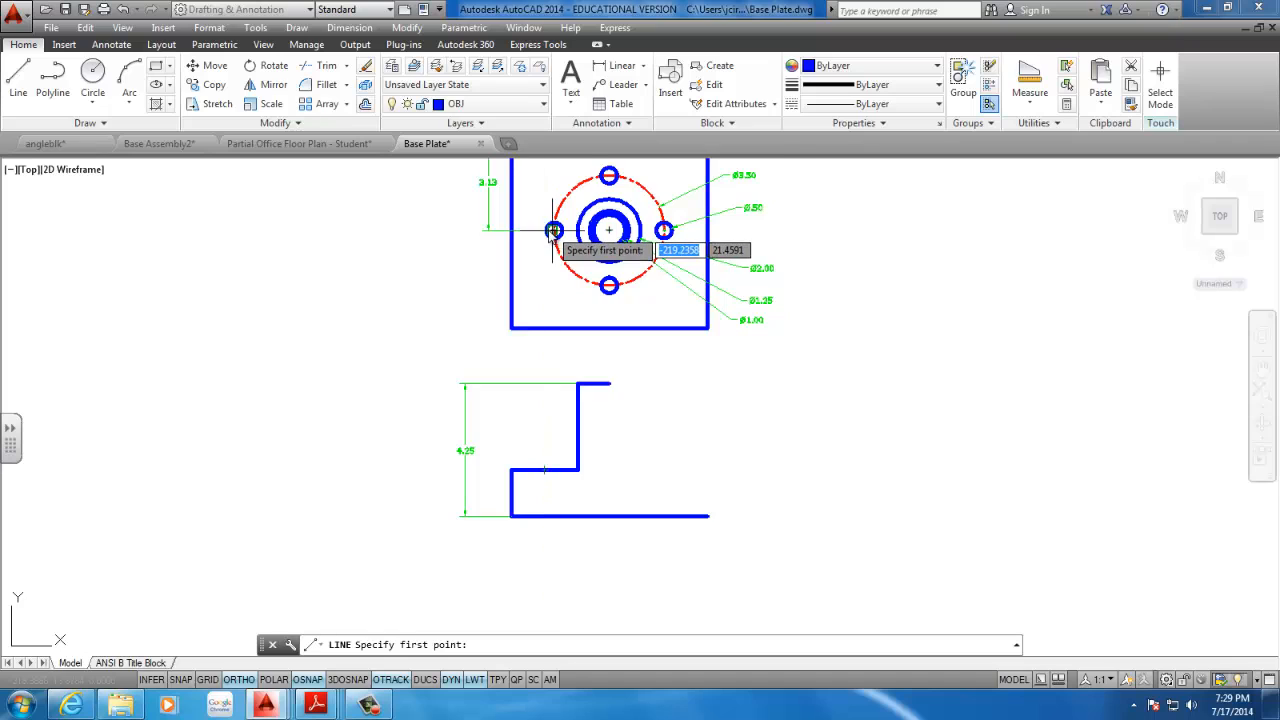
pyautogui.scroll(2, 553, 231)
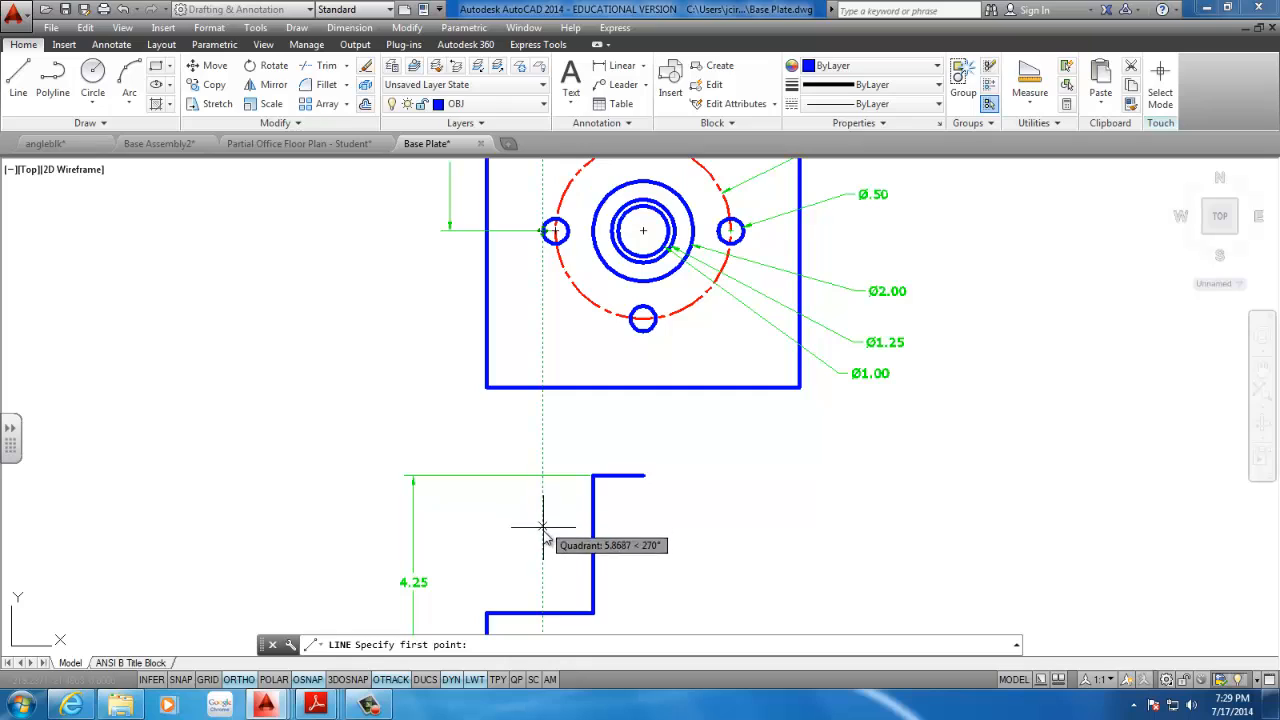
pyautogui.click(543, 613)
pyautogui.moveTo(540, 600); pyautogui.dragTo(537, 390, button='middle')
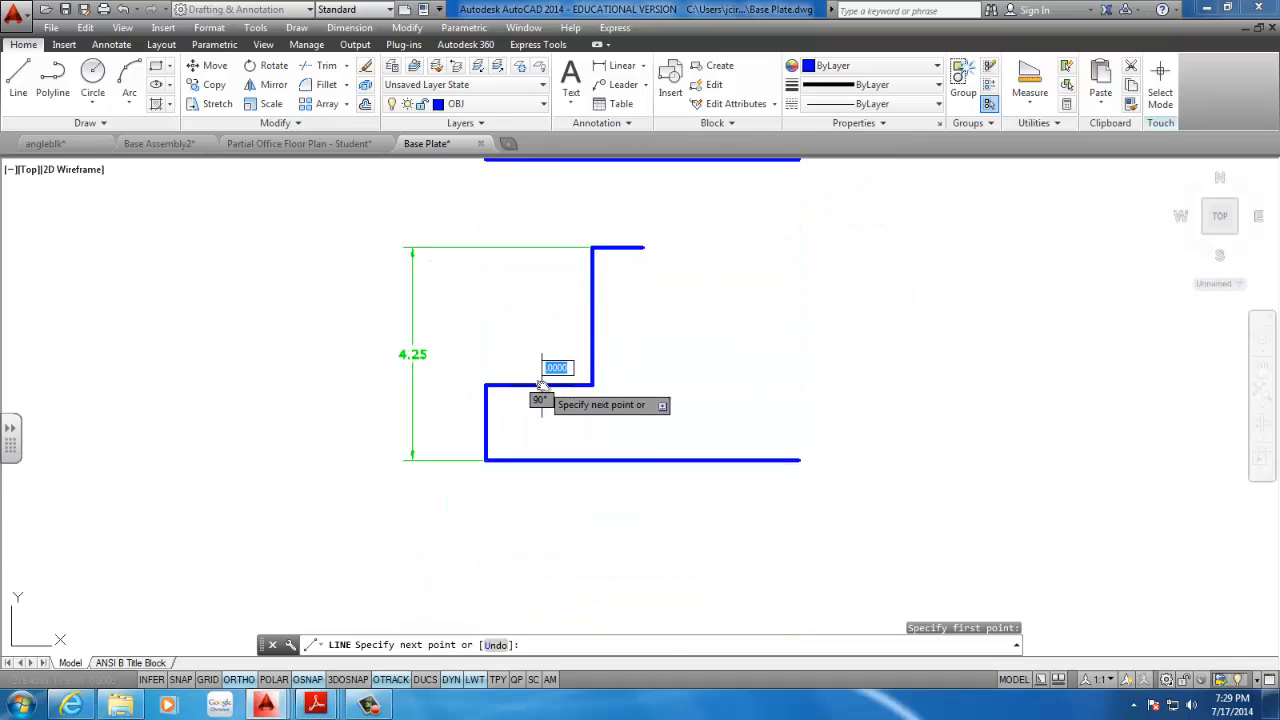
pyautogui.click(543, 461)
pyautogui.press('Return')
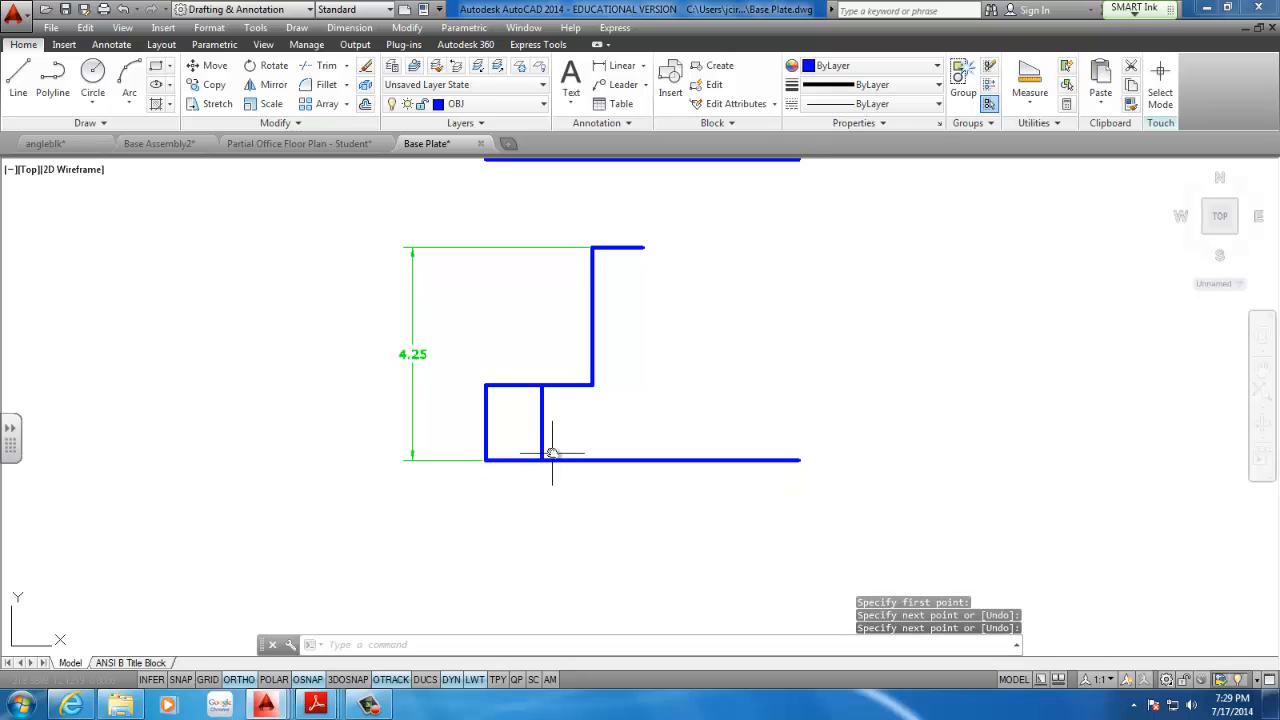
# - Draw the bolt hole's right edge in the front view, aligned with the left hole's right quadrant, from the flange's top line to the base edge
pyautogui.moveTo(571, 432); pyautogui.dragTo(542, 520, button='middle')
pyautogui.scroll(-1, 546, 383)
pyautogui.moveTo(526, 343); pyautogui.dragTo(515, 392, button='middle')
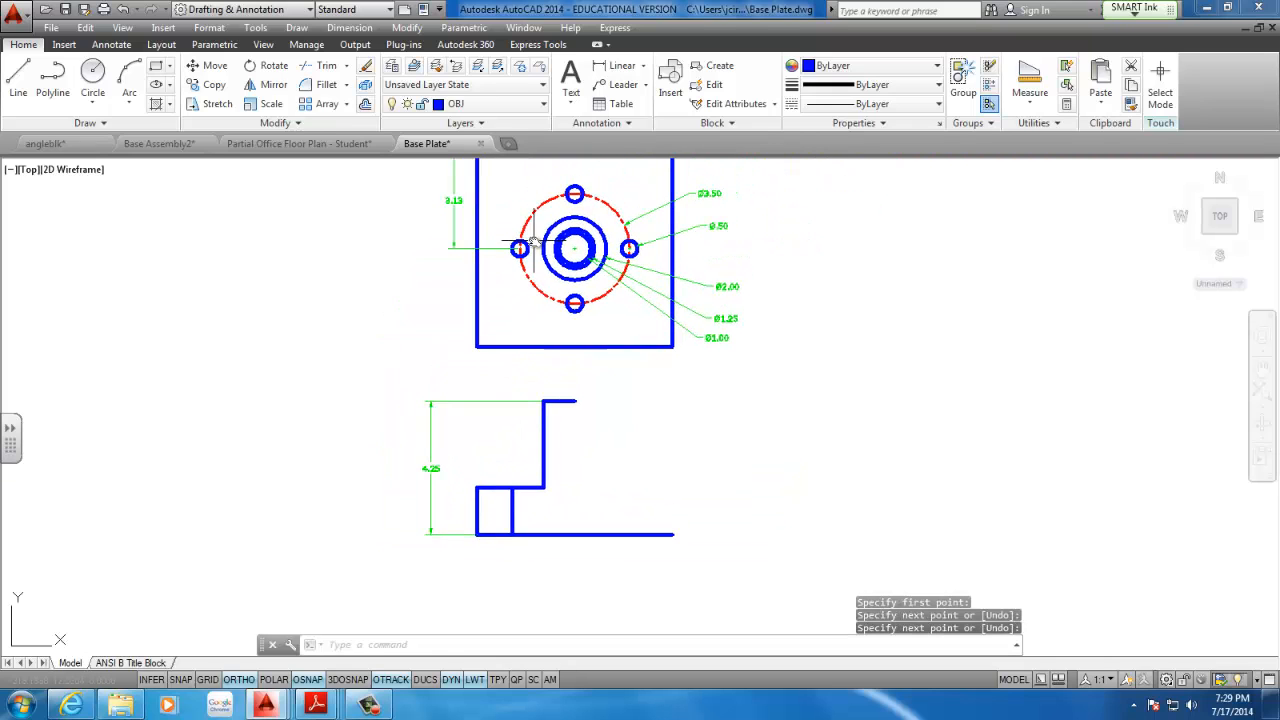
pyautogui.press('Return')
pyautogui.click(530, 247)
pyautogui.press('Escape')
pyautogui.press('Return')
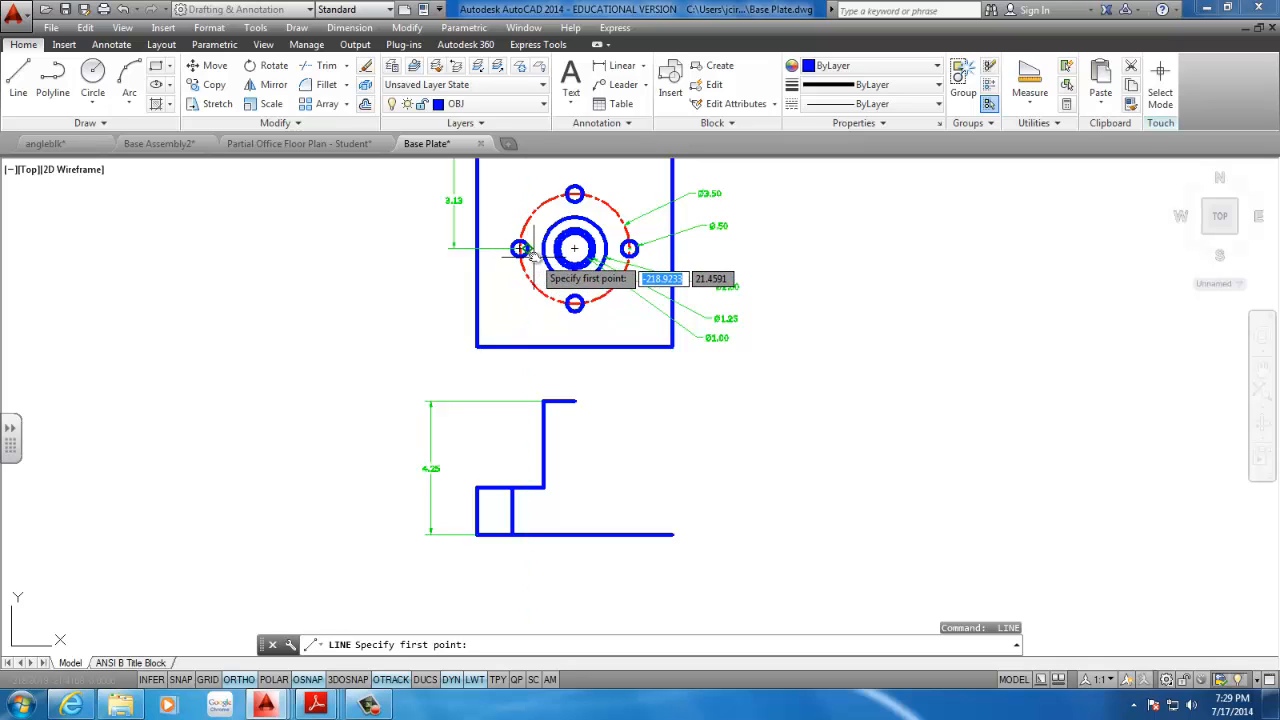
pyautogui.click(528, 487)
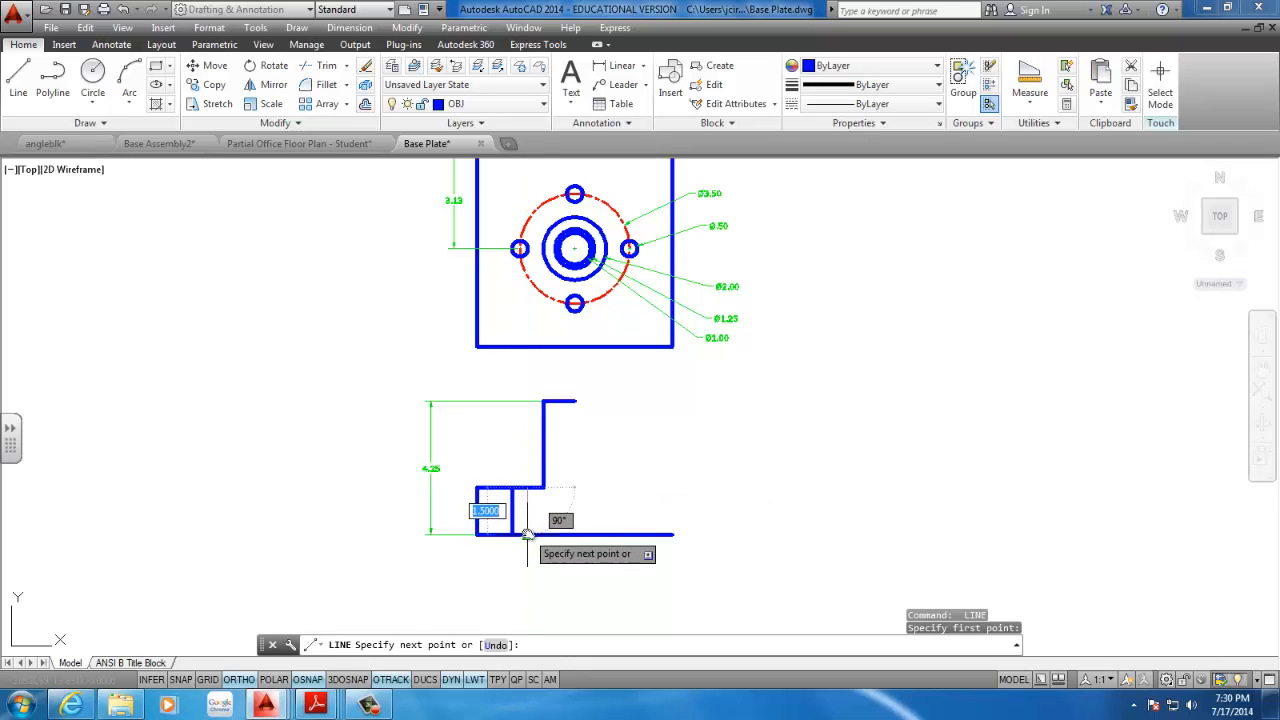
pyautogui.click(528, 535)
pyautogui.press('Escape')
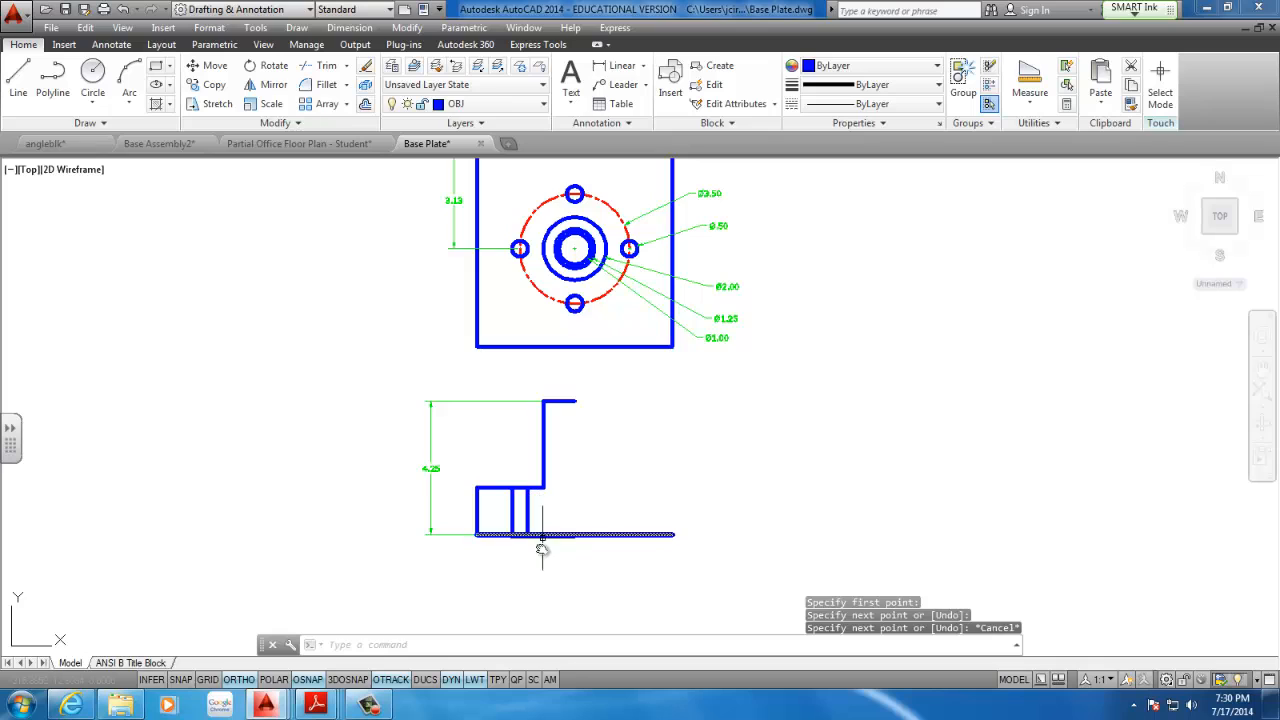
# - Review which running object snap modes are enabled, leaving the settings as they are
pyautogui.scroll(4, 471, 486)
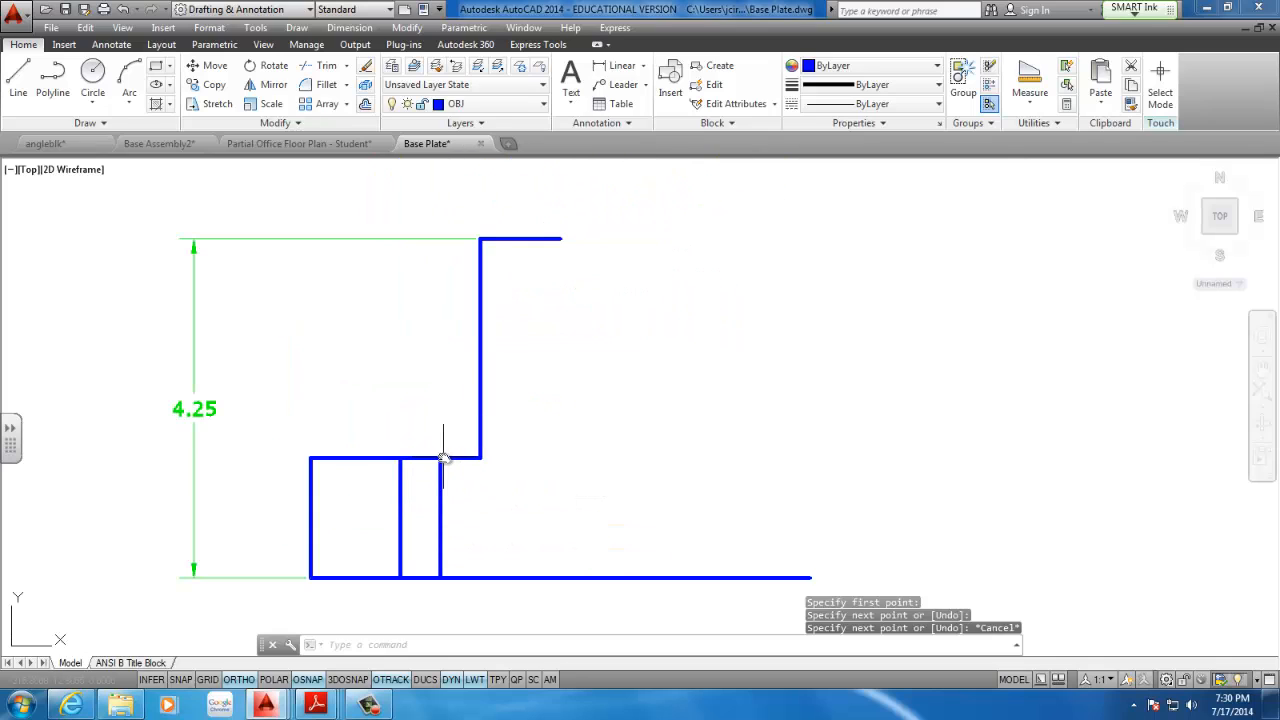
pyautogui.rightClick(307, 679)
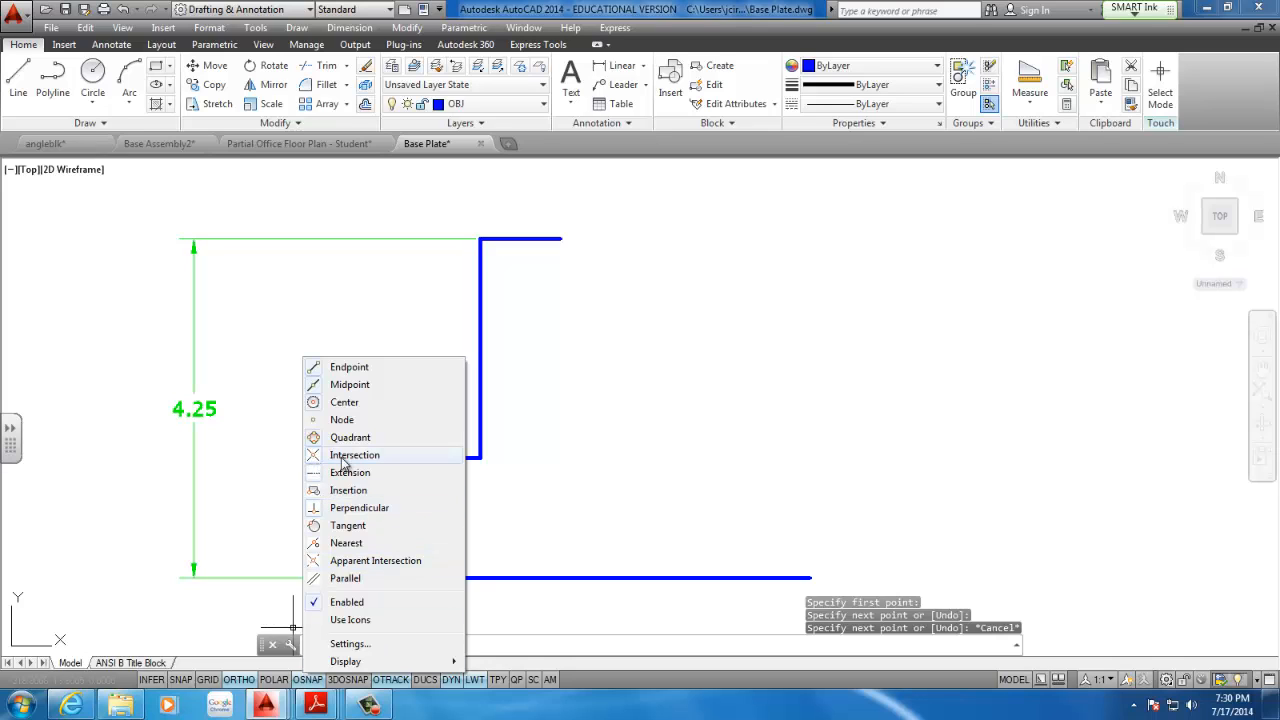
pyautogui.press('Escape')
pyautogui.press('Escape')
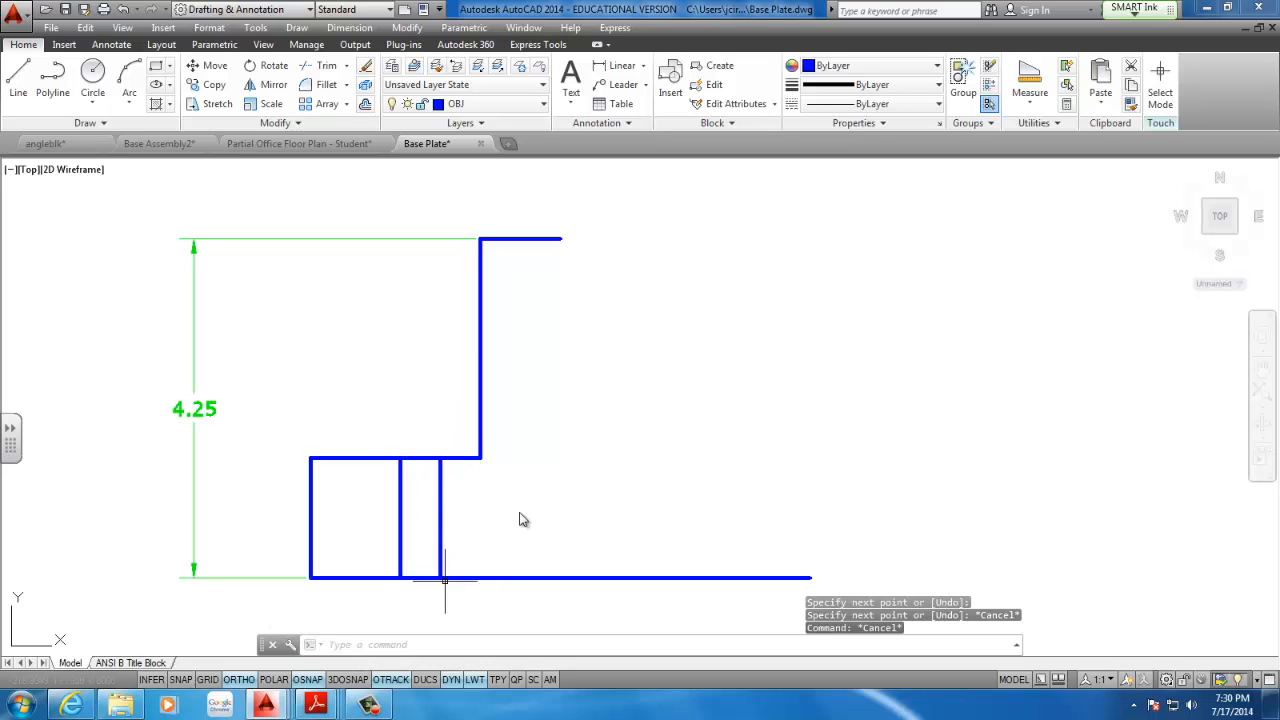
# - Recheck the base's hole details in the Lab 6C - Base Assembly PDF in Adobe Reader and return to the AutoCAD drawing
pyautogui.scroll(-4, 440, 451)
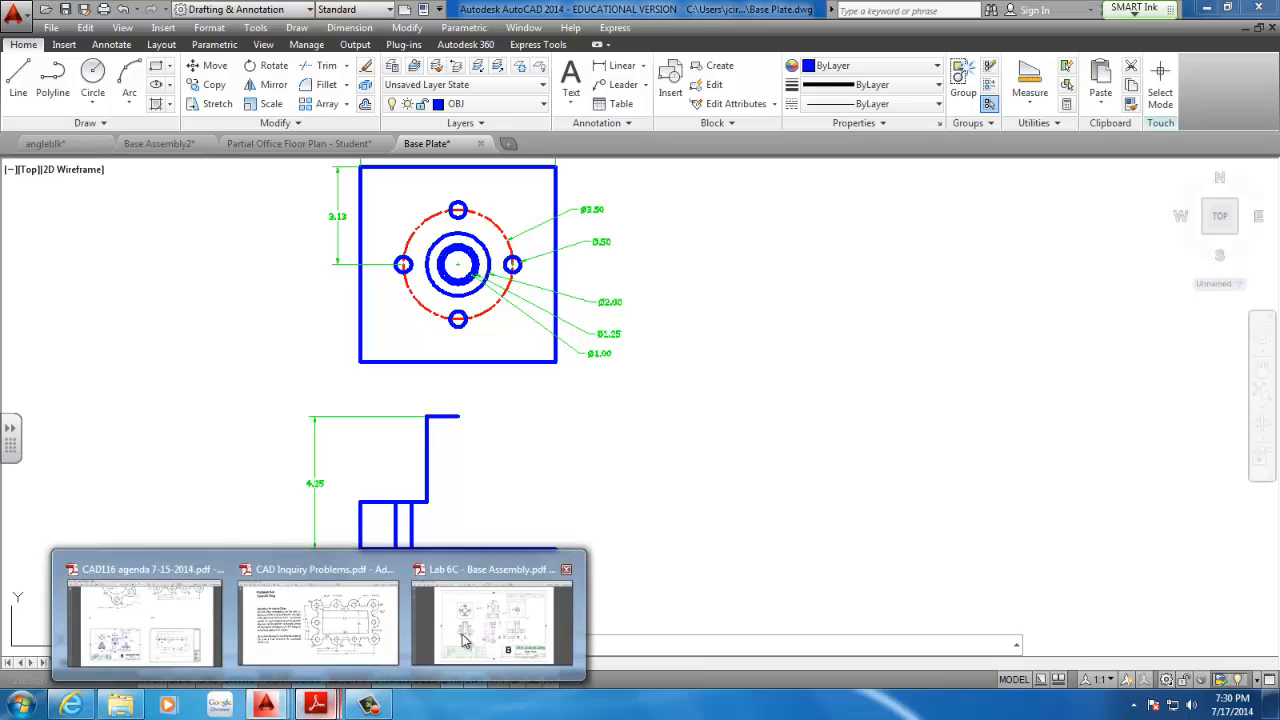
pyautogui.click(560, 595)
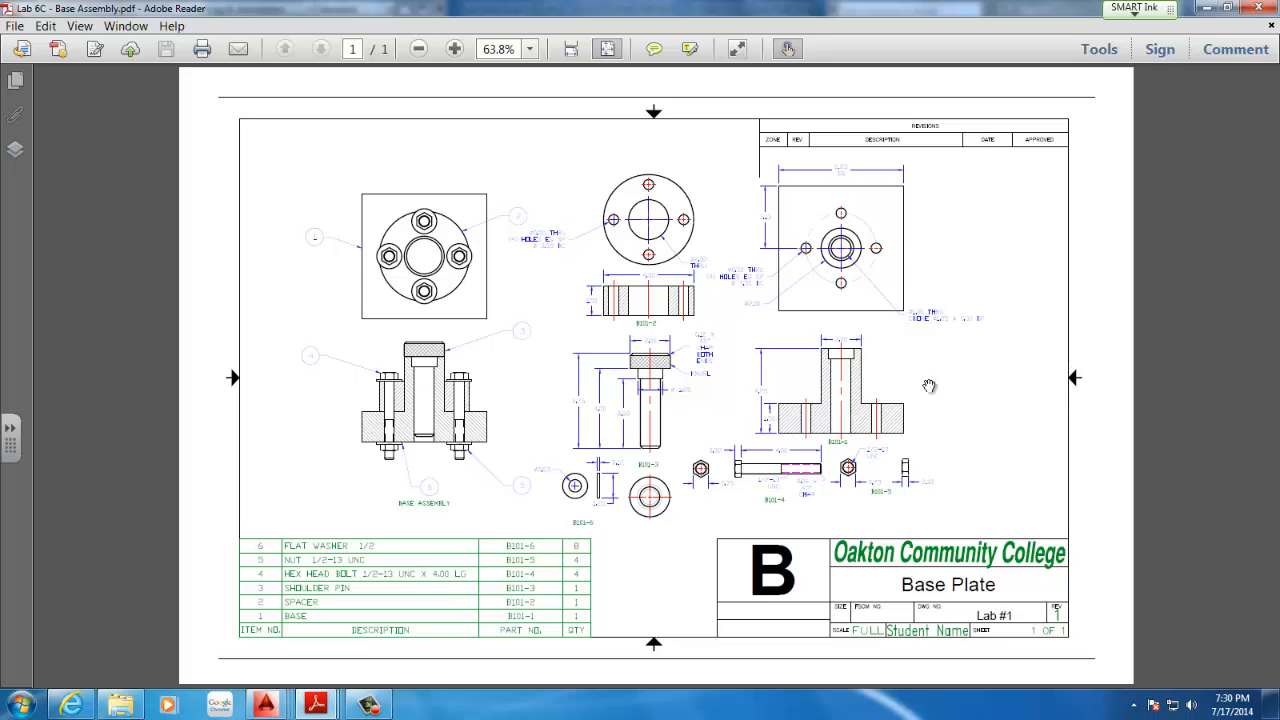
pyautogui.click(1204, 9)
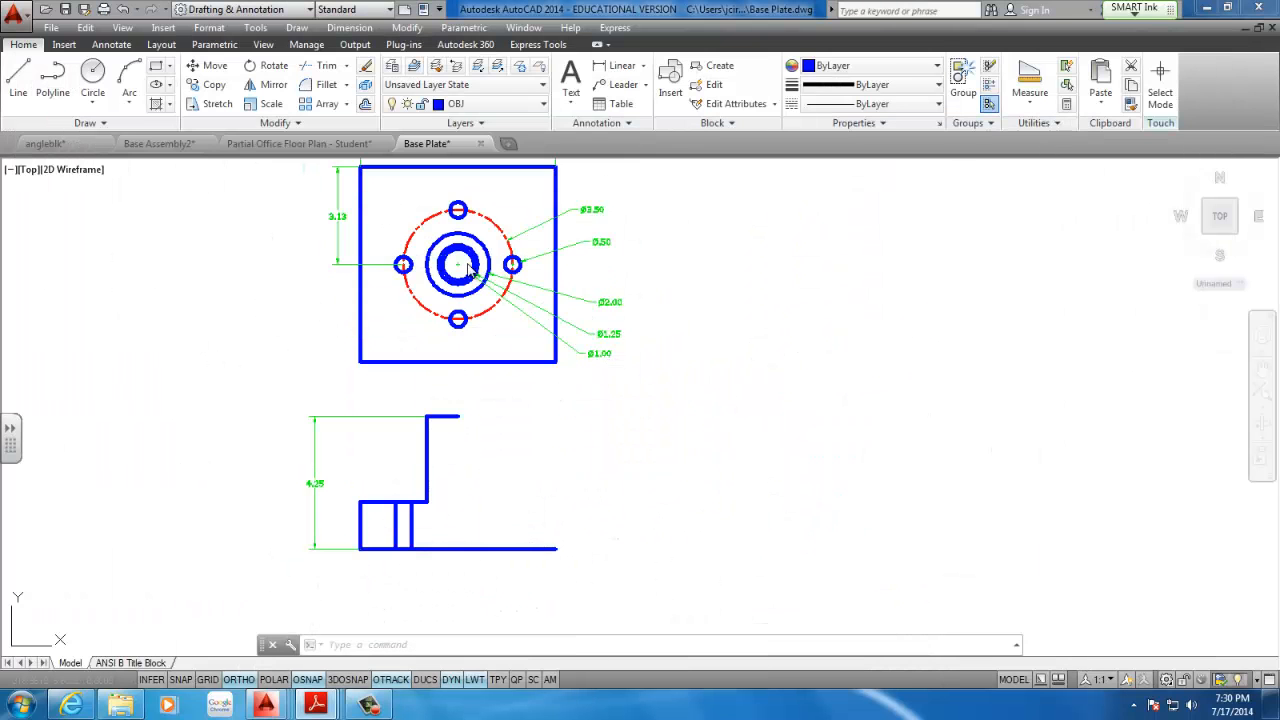
# - Draw the counterbore's left edge 0.5 down from the hub's top line, aligned with the Ø1.25 circle's left quadrant
pyautogui.click(257, 312)
pyautogui.scroll(1, 257, 312)
pyautogui.scroll(1, 420, 278)
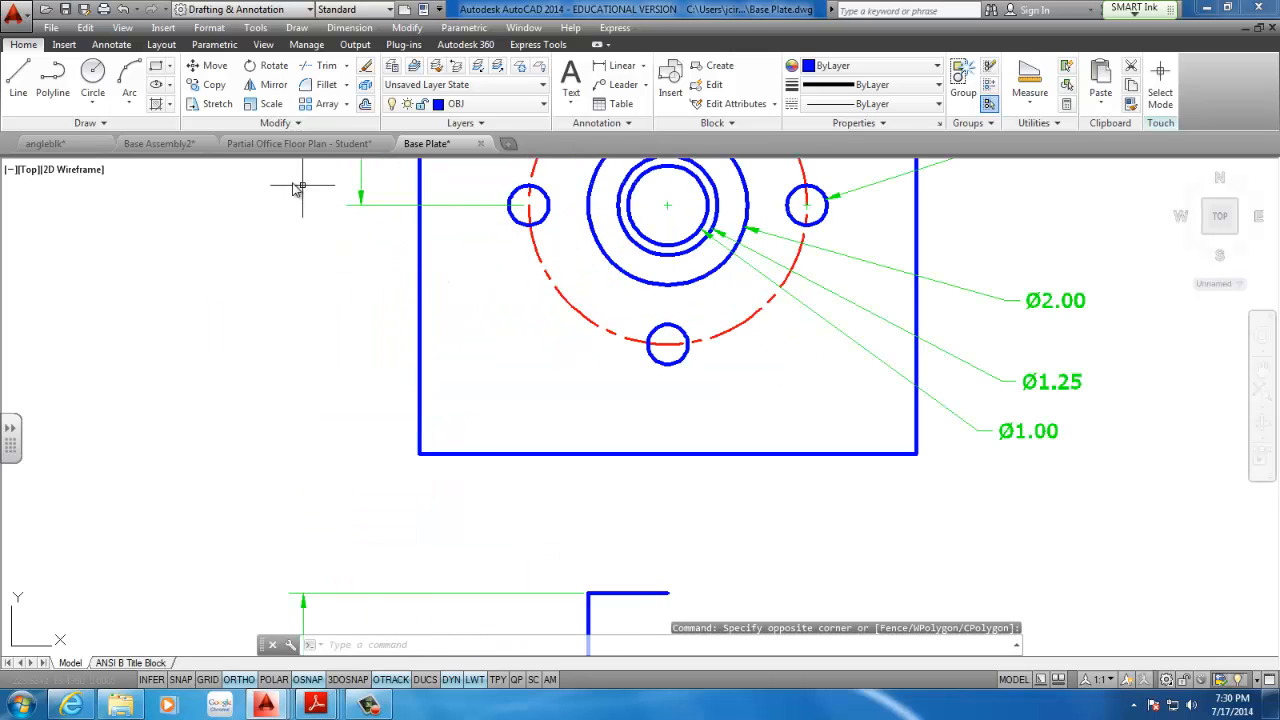
pyautogui.scroll(-1, 299, 225)
pyautogui.scroll(2, 270, 244)
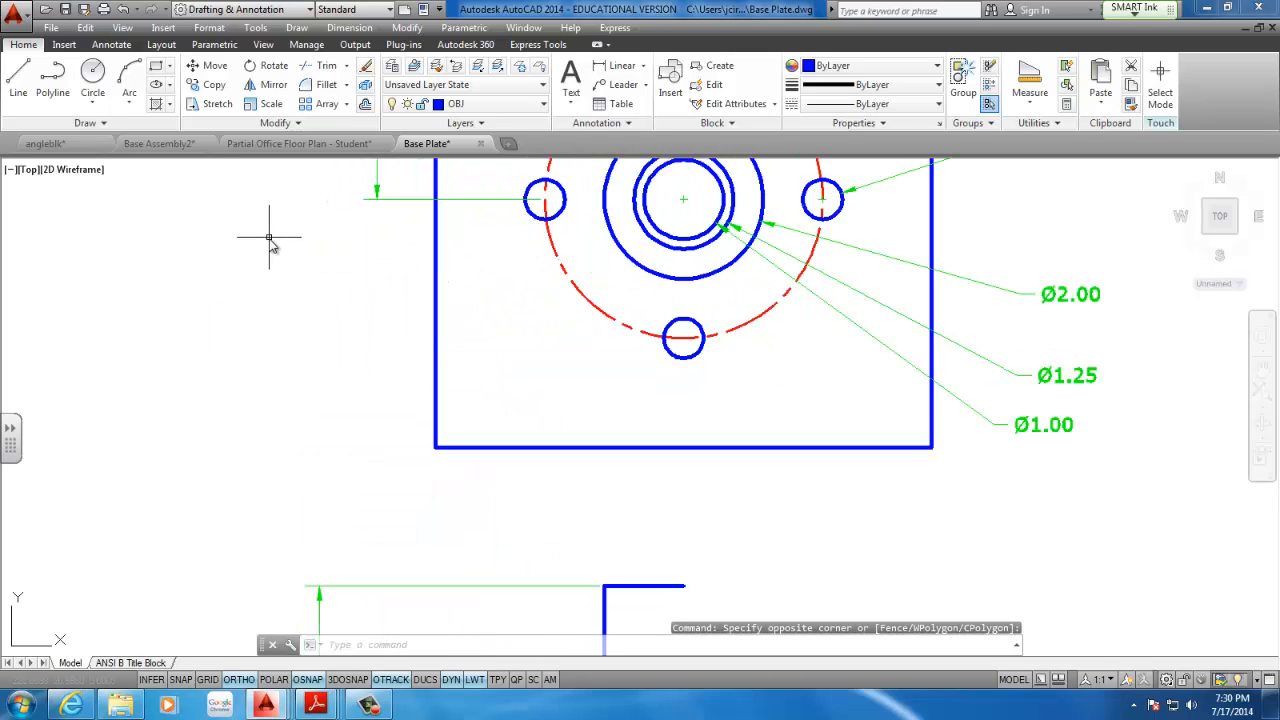
pyautogui.click(14, 84)
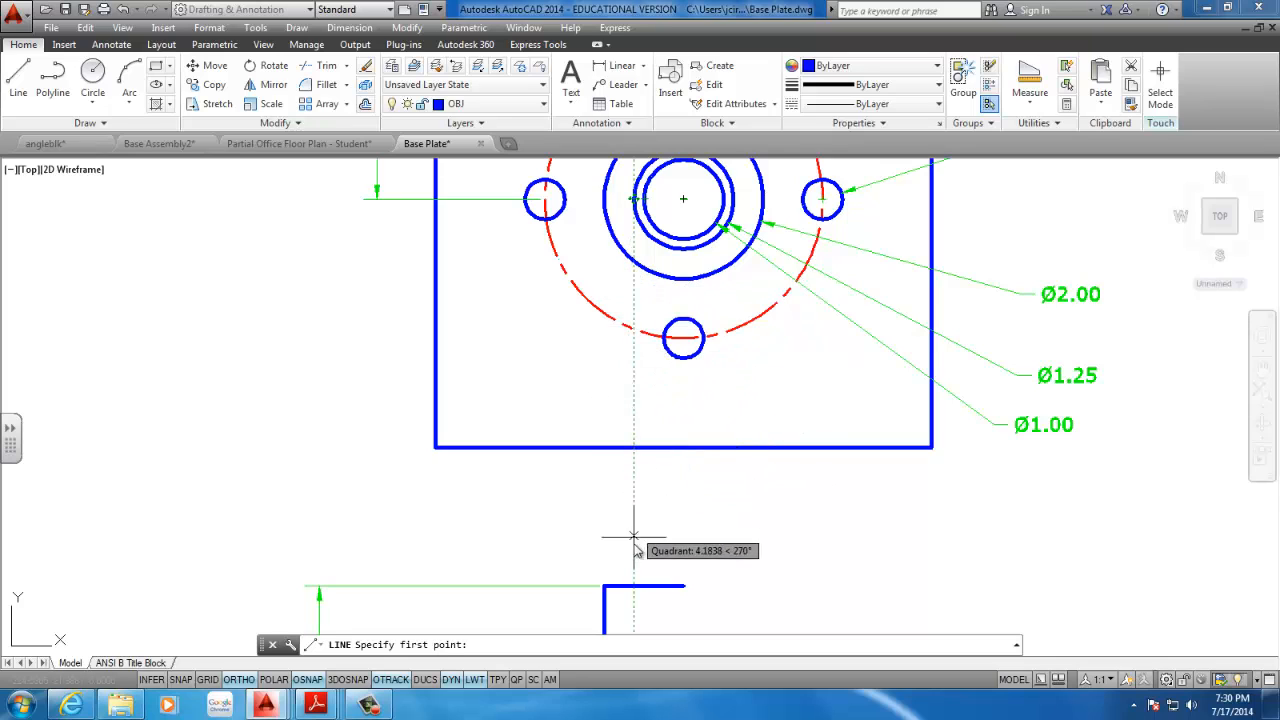
pyautogui.click(634, 588)
pyautogui.moveTo(634, 590); pyautogui.dragTo(608, 362, button='middle')
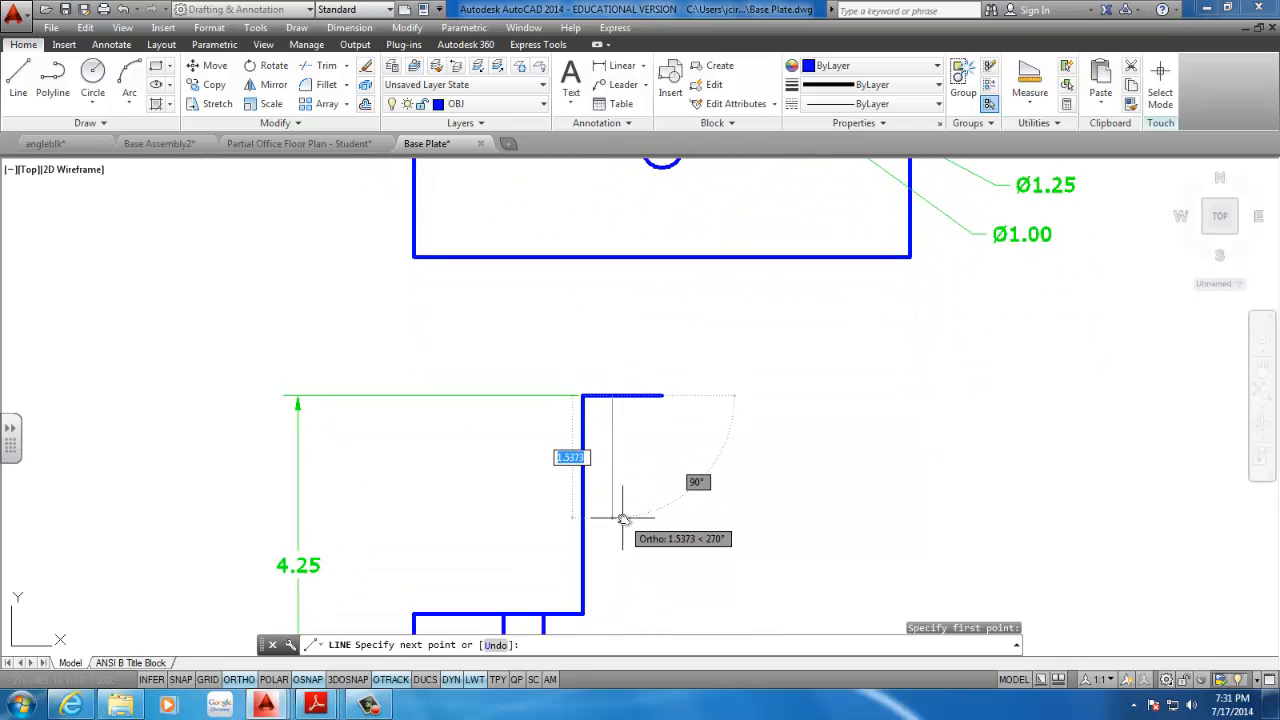
pyautogui.write('.5')
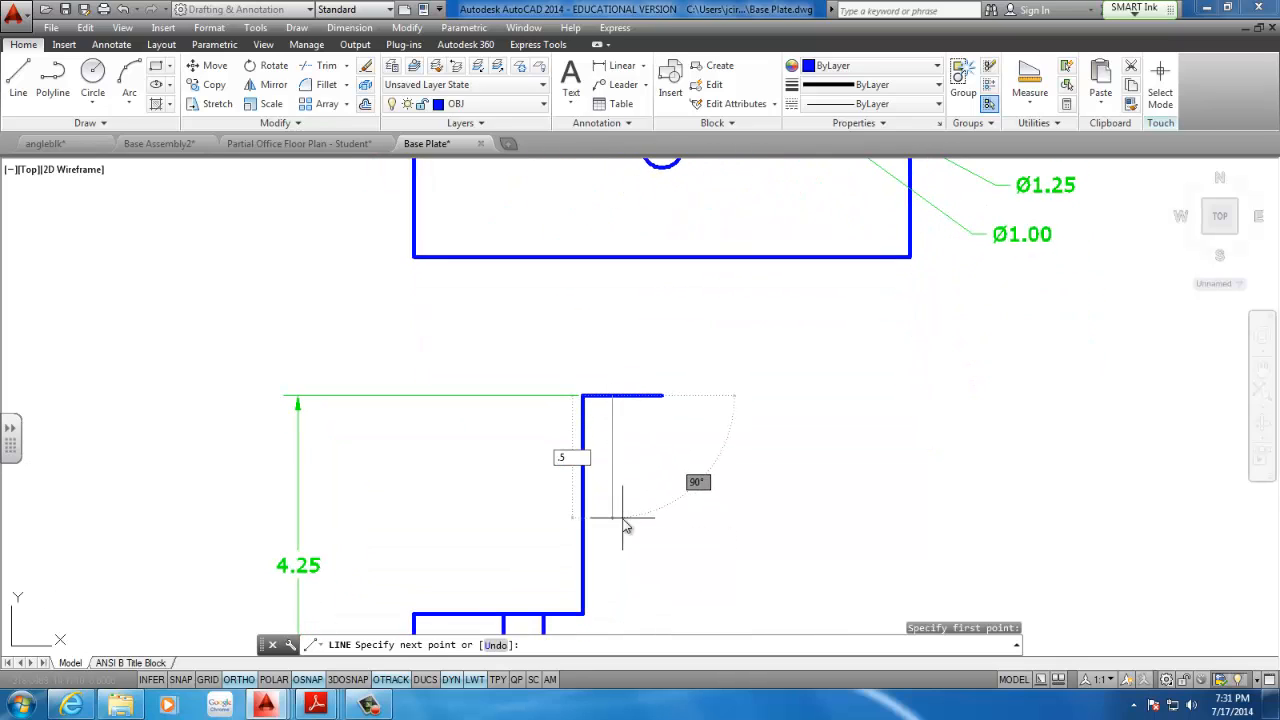
pyautogui.press('Return')
pyautogui.press('Return')
pyautogui.moveTo(677, 409)
pyautogui.mouseDown(button='middle')
pyautogui.moveTo(660, 445)
pyautogui.moveTo(568, 416)
pyautogui.mouseUp(button='middle')
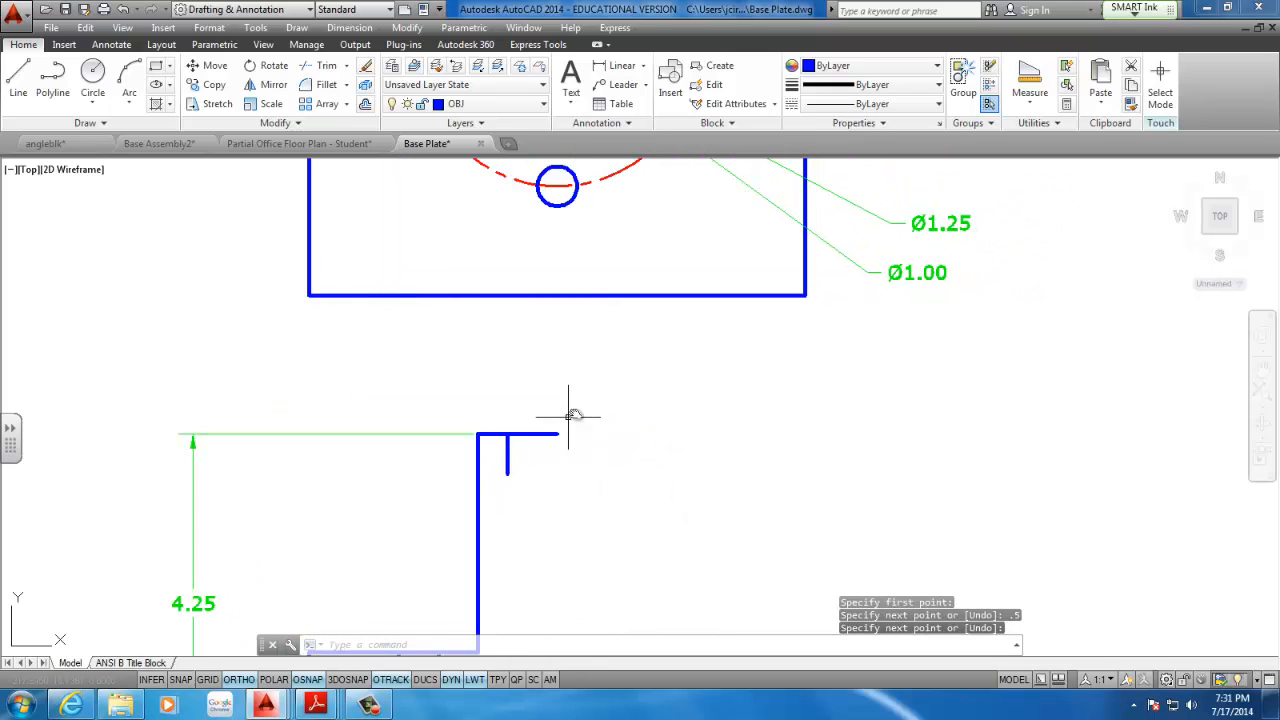
pyautogui.click(375, 707)
pyautogui.click(1205, 632)
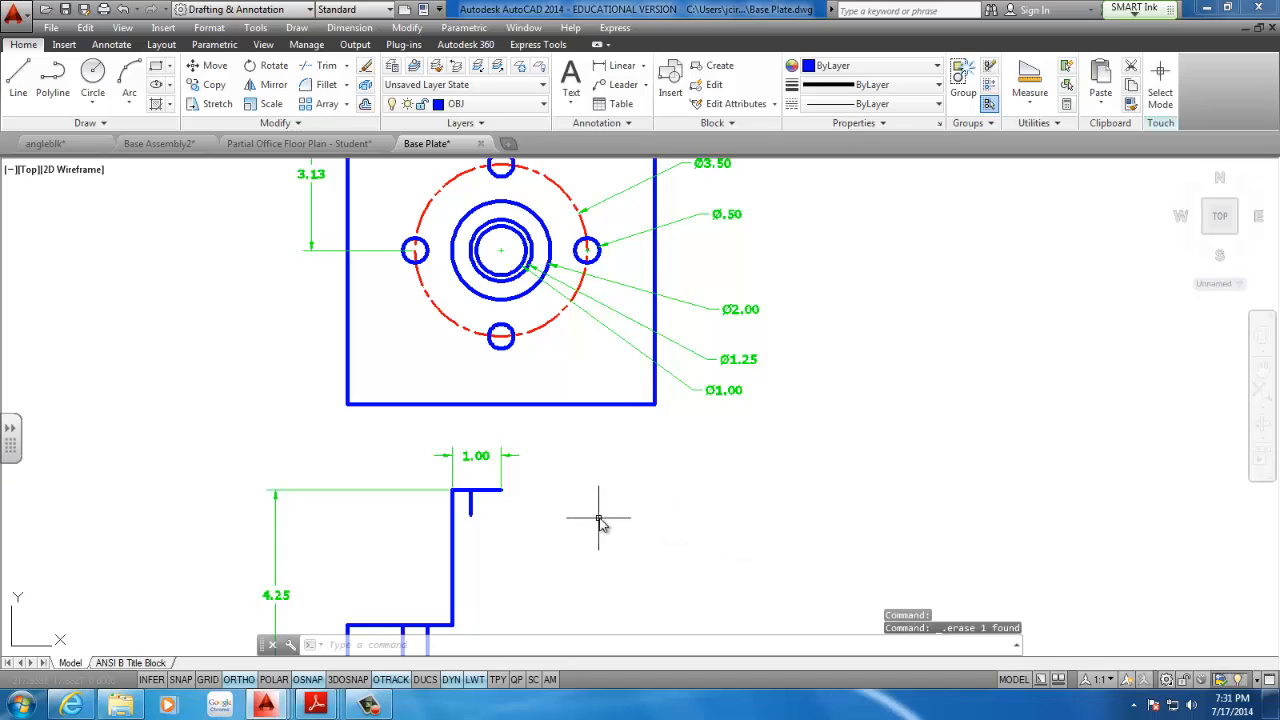
pyautogui.moveTo(472, 509); pyautogui.dragTo(494, 496, button='middle')
pyautogui.scroll(-2, 494, 487)
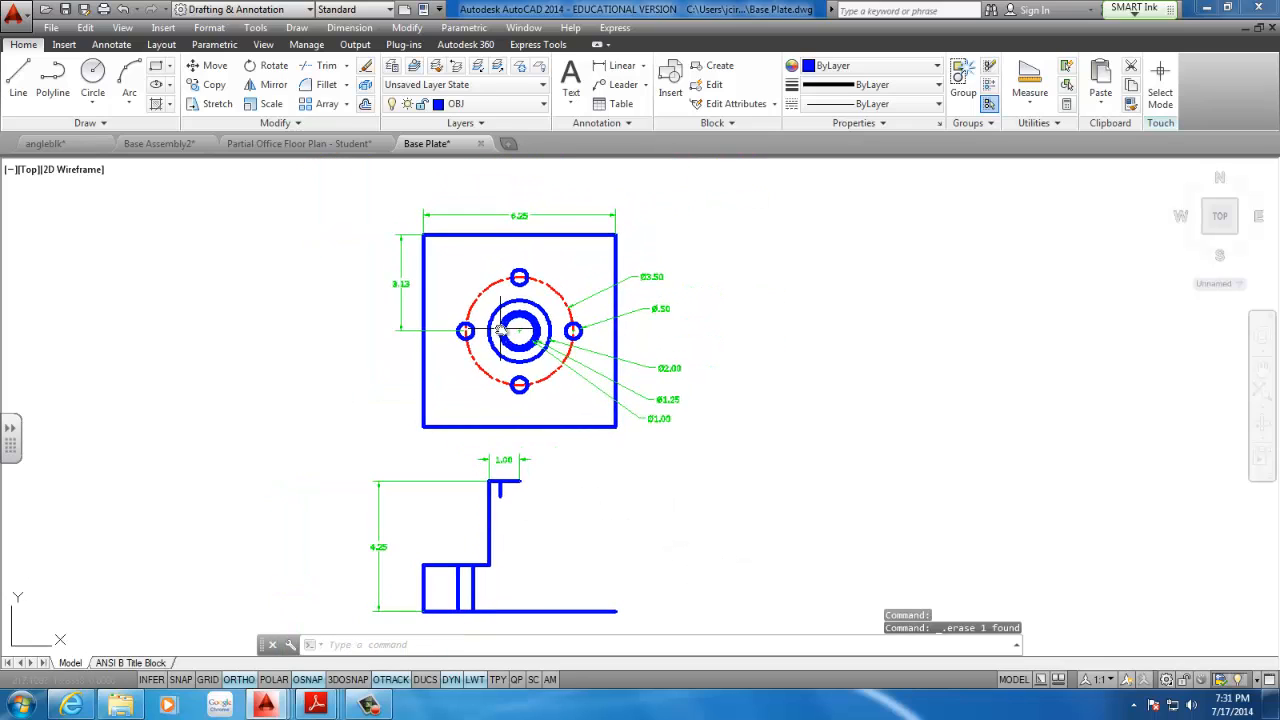
pyautogui.scroll(6, 500, 345)
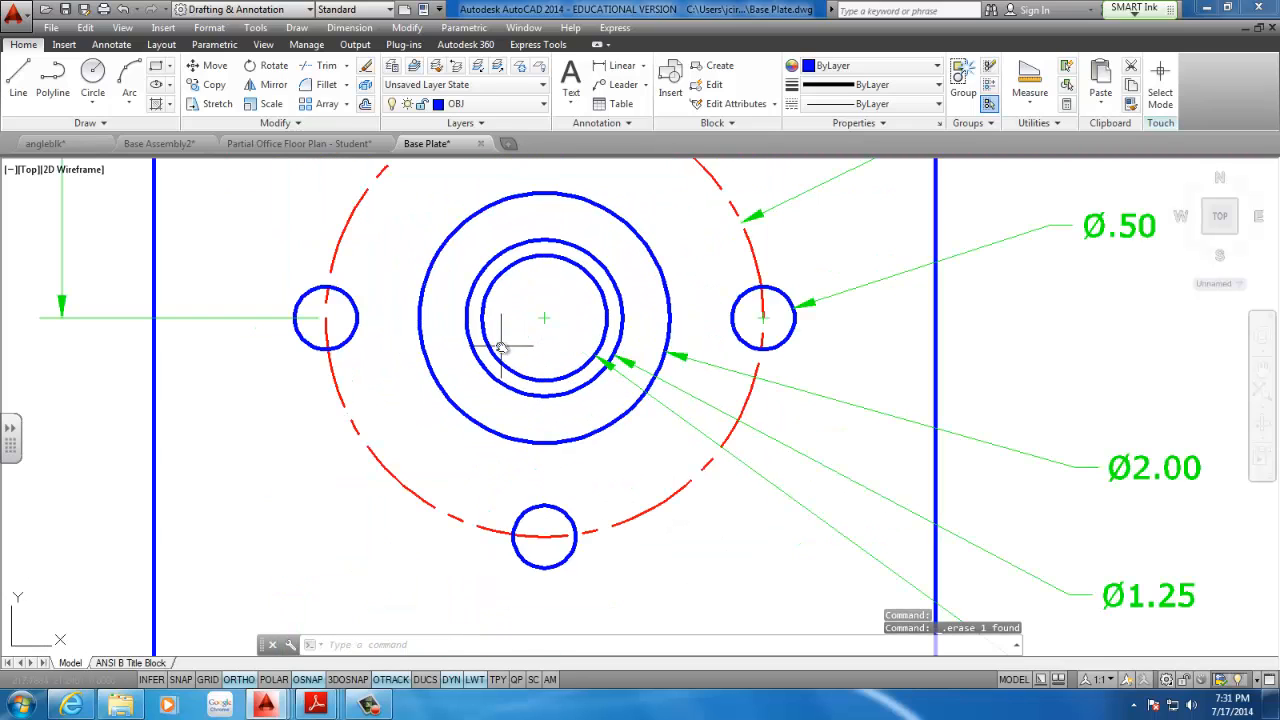
pyautogui.click(15, 85)
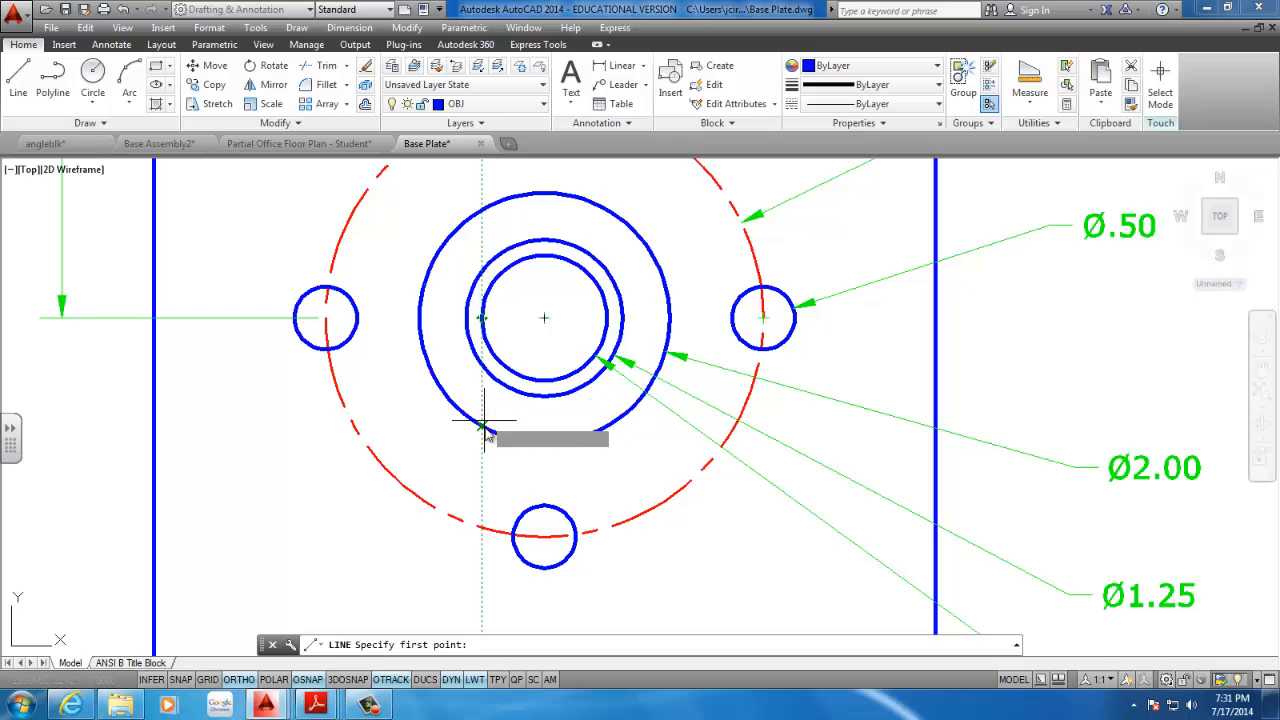
pyautogui.moveTo(486, 472); pyautogui.dragTo(481, 387, button='middle')
pyautogui.scroll(-8, 481, 387)
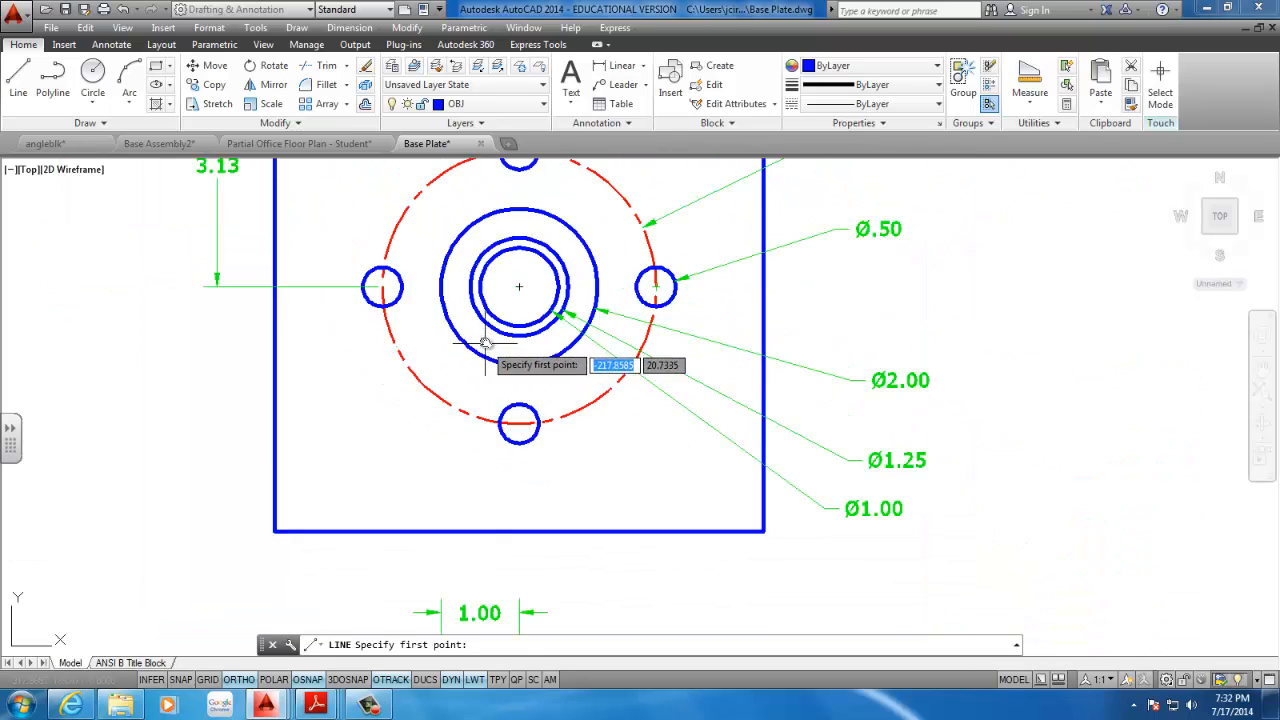
pyautogui.scroll(6, 480, 337)
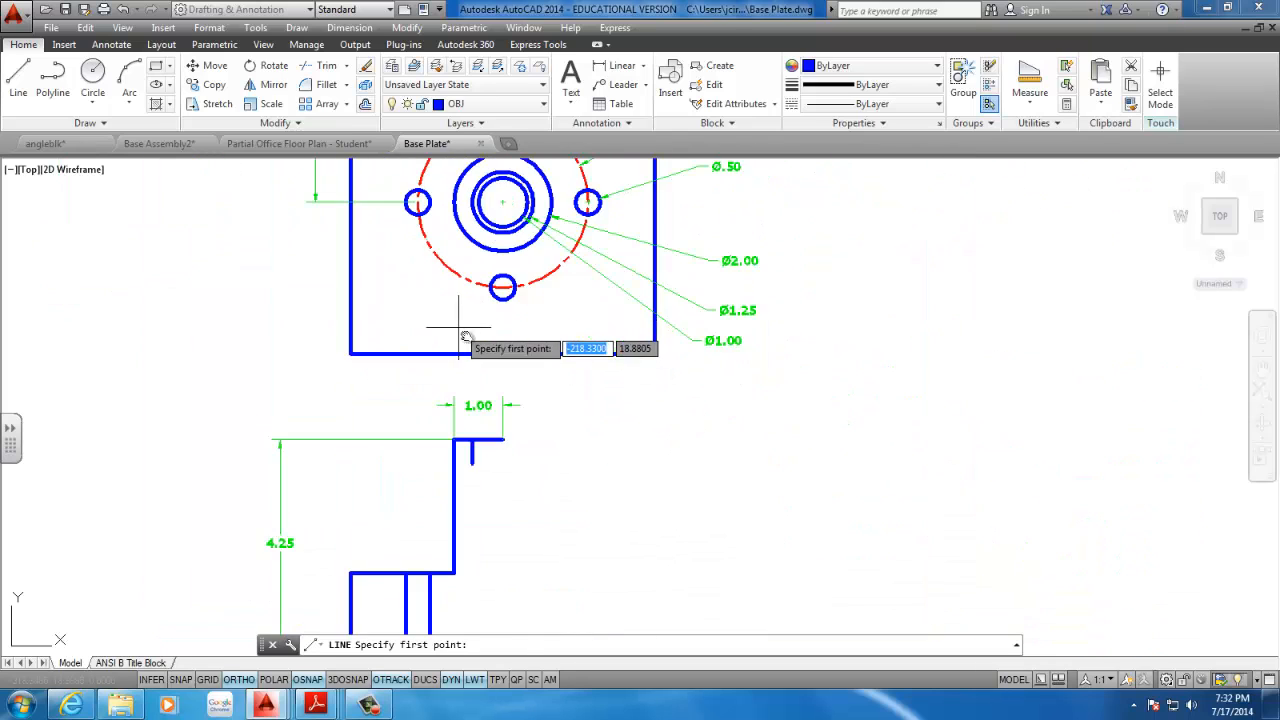
pyautogui.scroll(-4, 470, 285)
pyautogui.scroll(2, 474, 288)
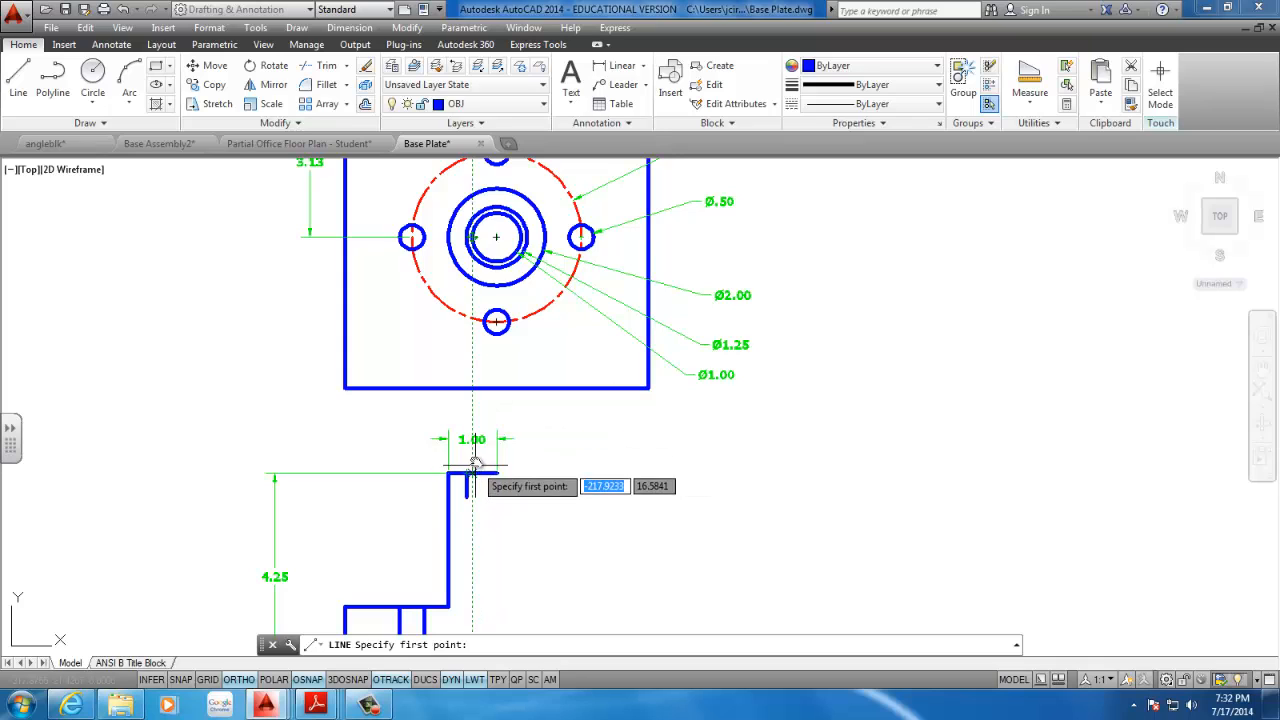
pyautogui.scroll(4, 468, 450)
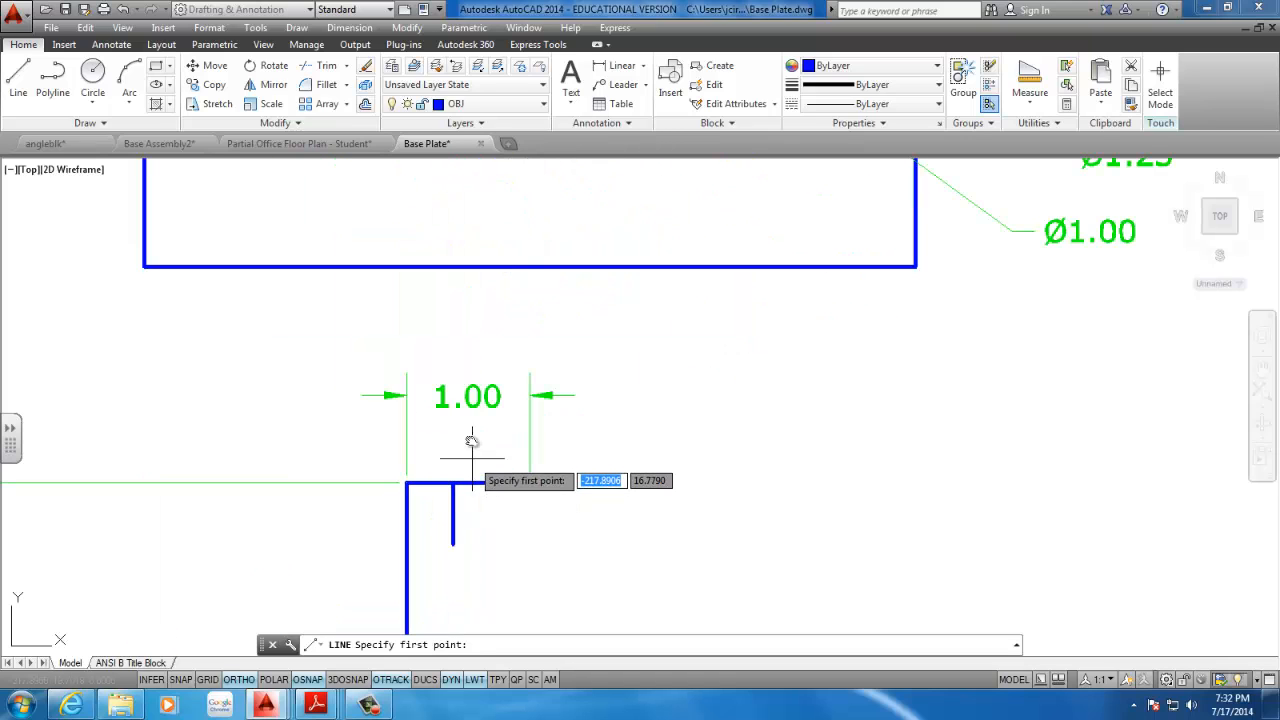
pyautogui.scroll(-4, 466, 457)
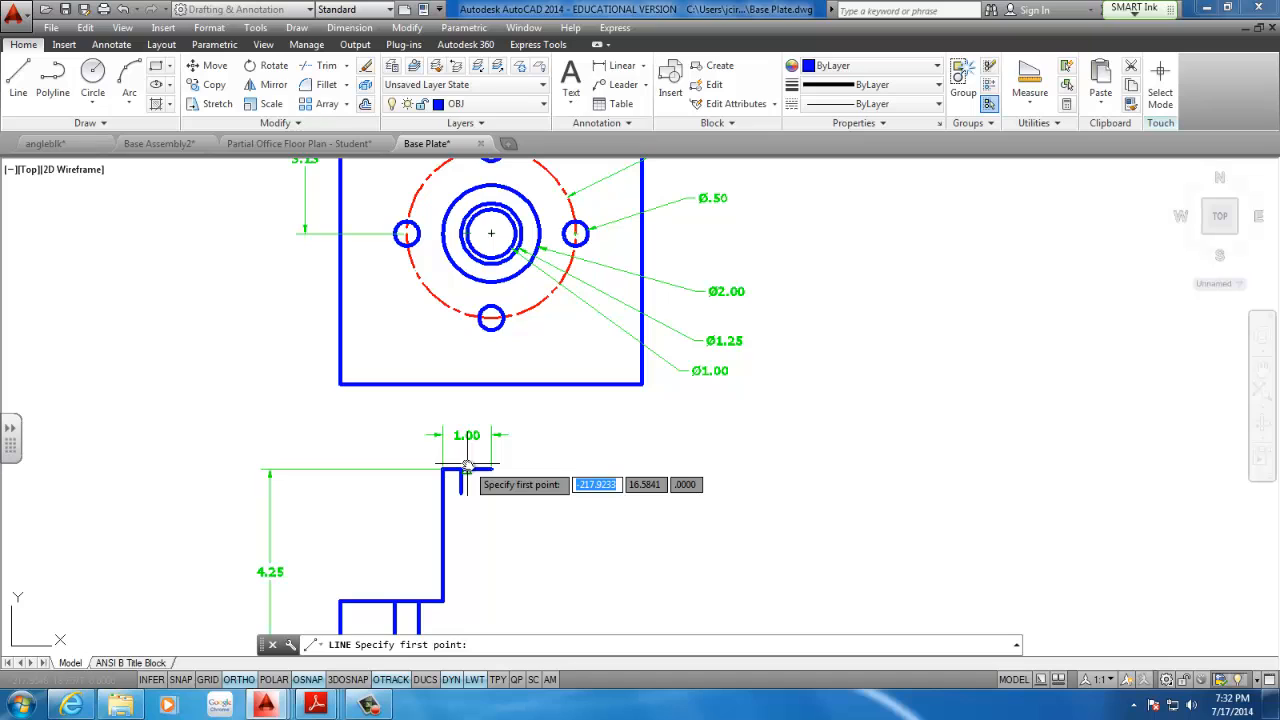
pyautogui.scroll(4, 466, 467)
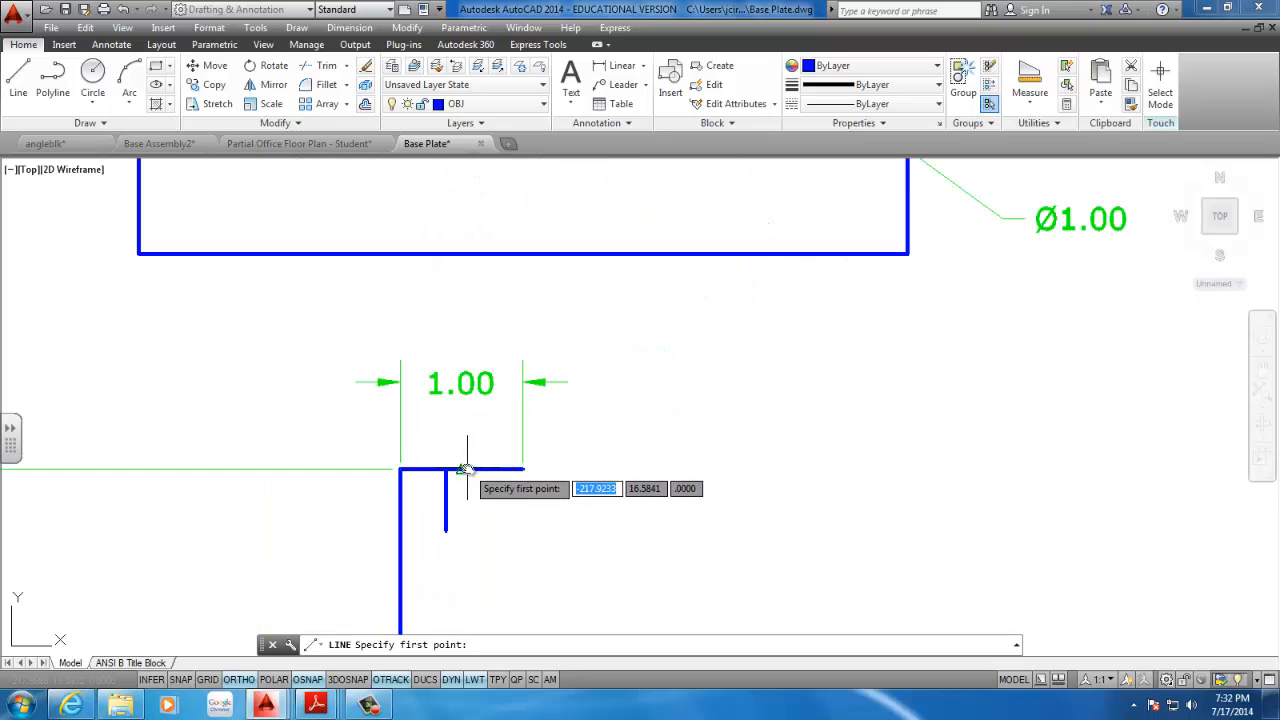
pyautogui.scroll(-4, 464, 333)
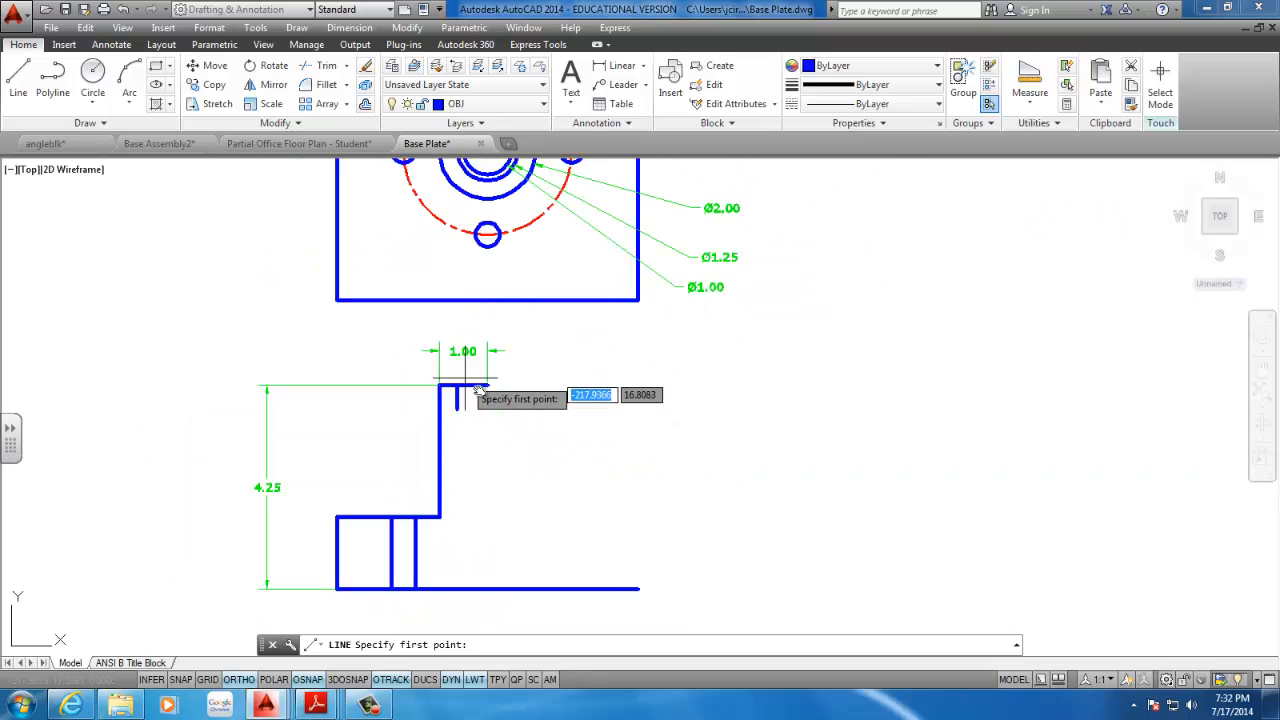
pyautogui.press('Escape')
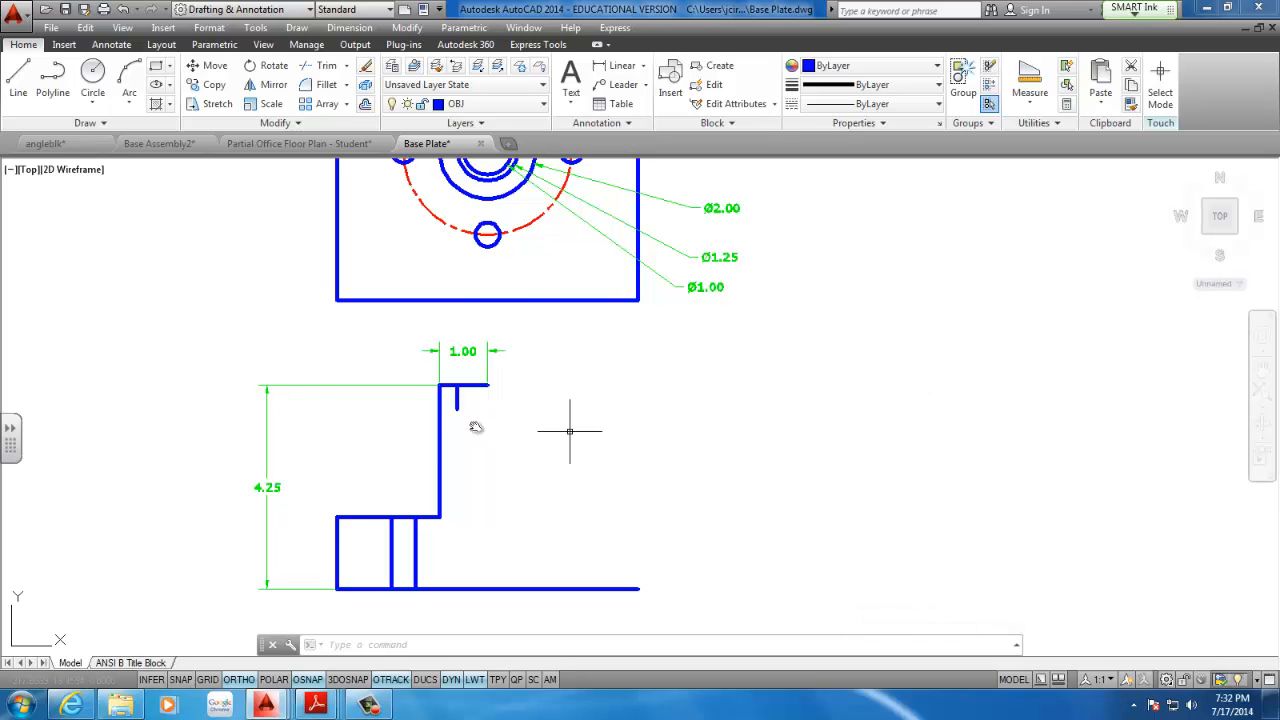
# - Examine the centre circles' diameter dimensions in the top view and the hub's half-width dimension in the front view
pyautogui.scroll(-2, 465, 410)
pyautogui.scroll(5, 474, 238)
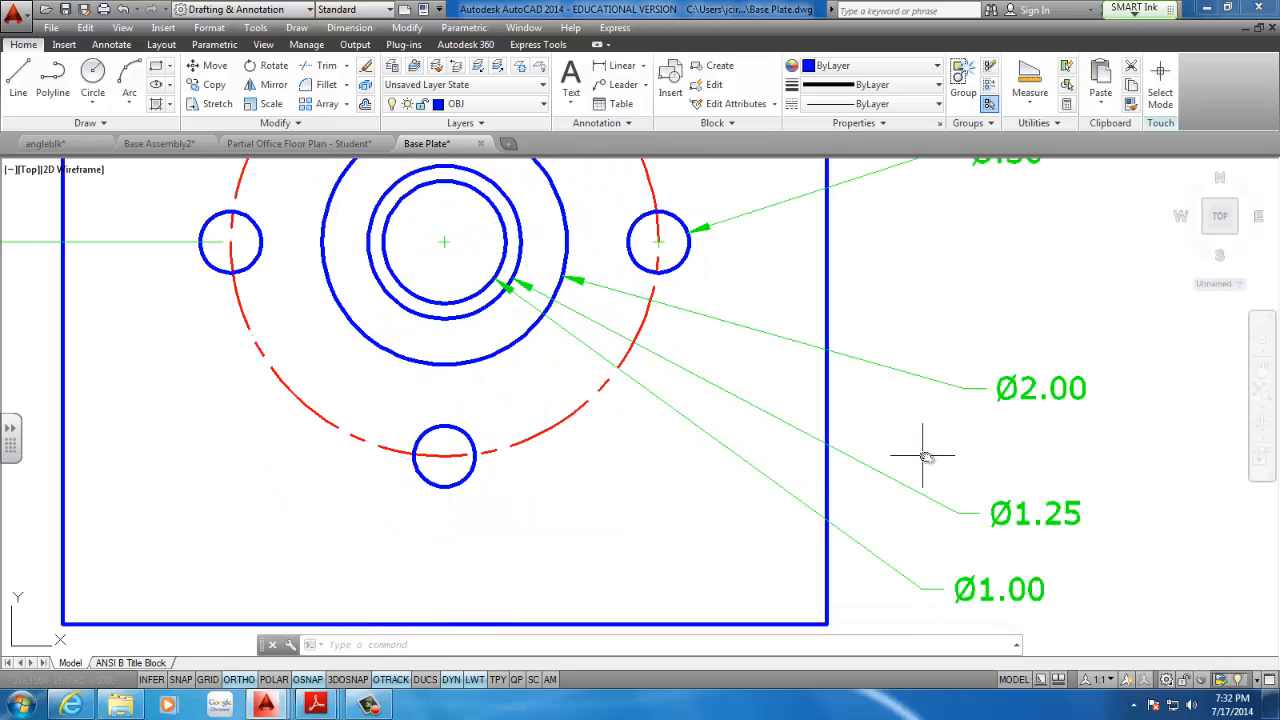
pyautogui.moveTo(1017, 586); pyautogui.dragTo(996, 442, button='middle')
pyautogui.scroll(-4, 785, 447)
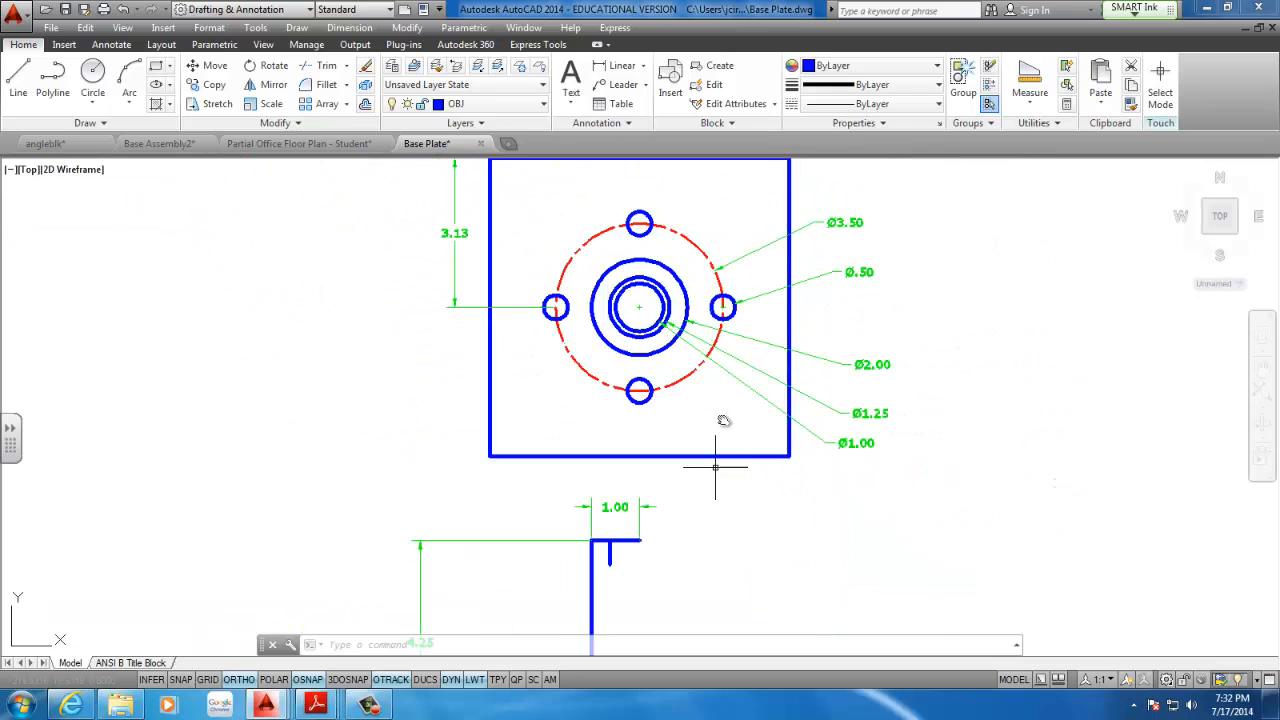
pyautogui.moveTo(631, 558); pyautogui.dragTo(645, 476, button='middle')
pyautogui.scroll(2, 645, 476)
pyautogui.scroll(3, 653, 452)
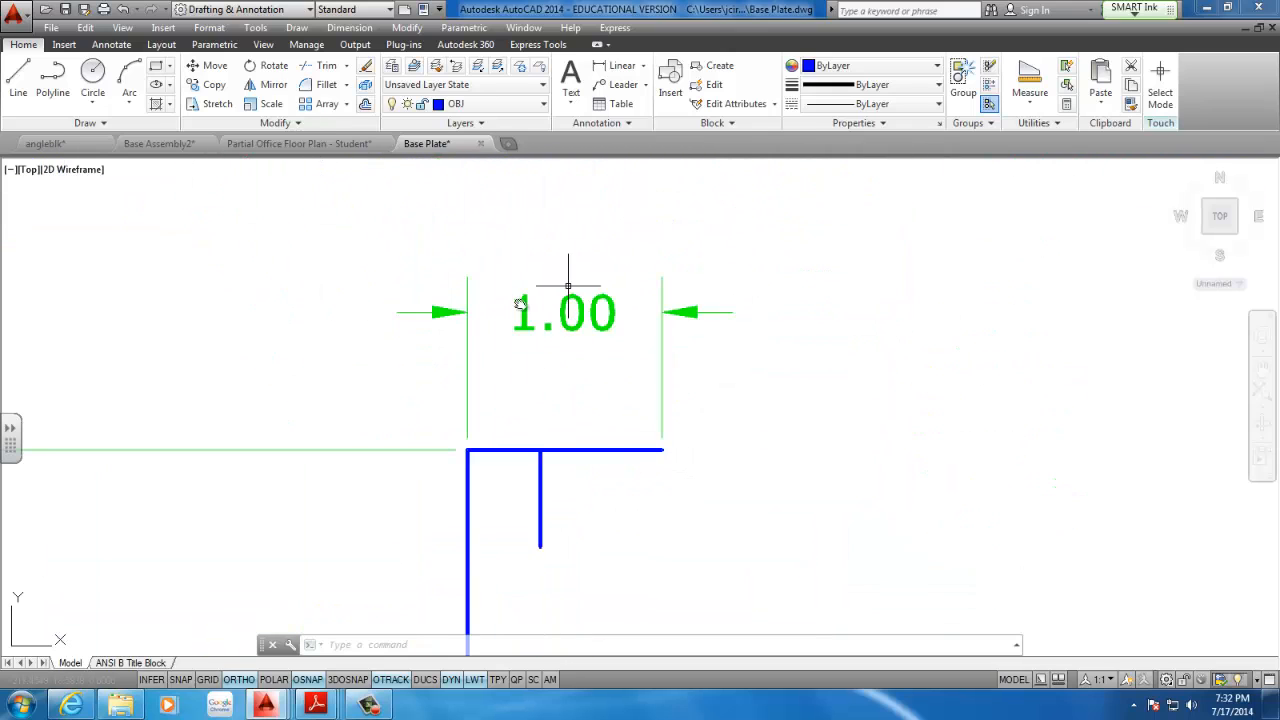
pyautogui.moveTo(566, 305)
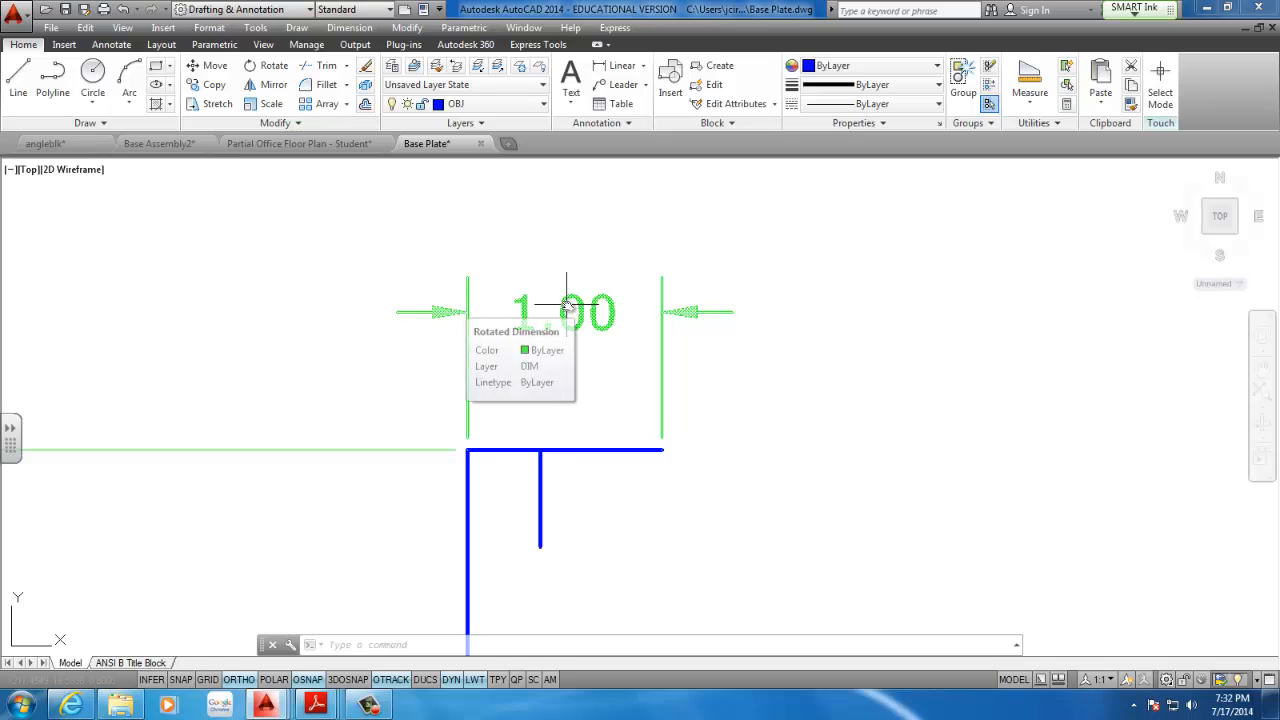
pyautogui.scroll(-4, 598, 330)
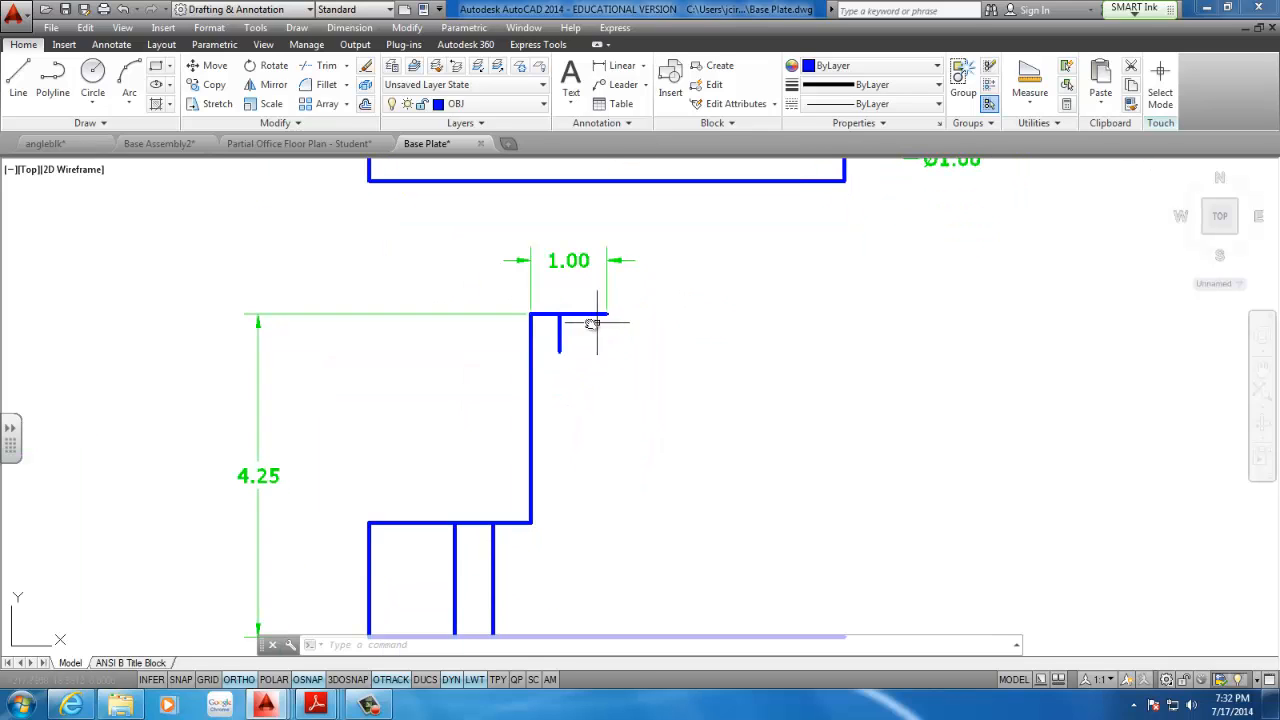
# - Draw a line from the hub top line's right end 0.5 to the left, continuing straight down to the base line as the bore's left edge
pyautogui.click(14, 78)
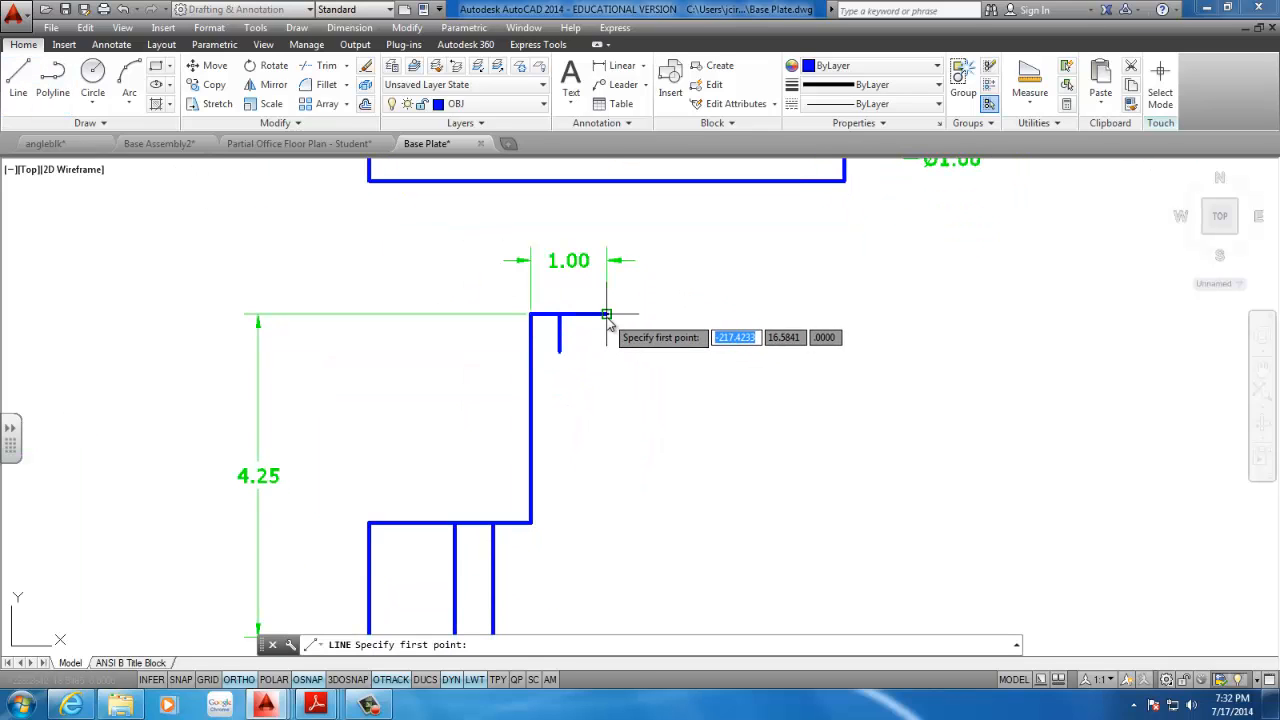
pyautogui.click(606, 315)
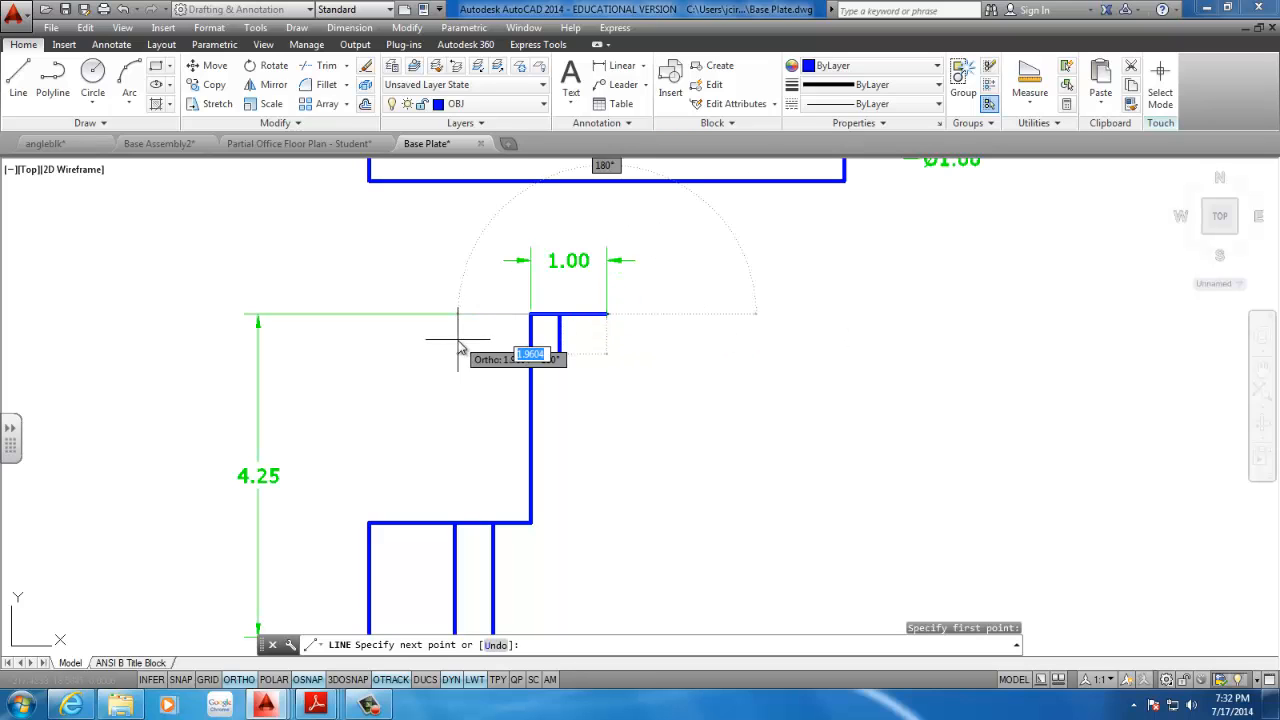
pyautogui.write('.5')
pyautogui.press('Return')
pyautogui.scroll(-2, 565, 405)
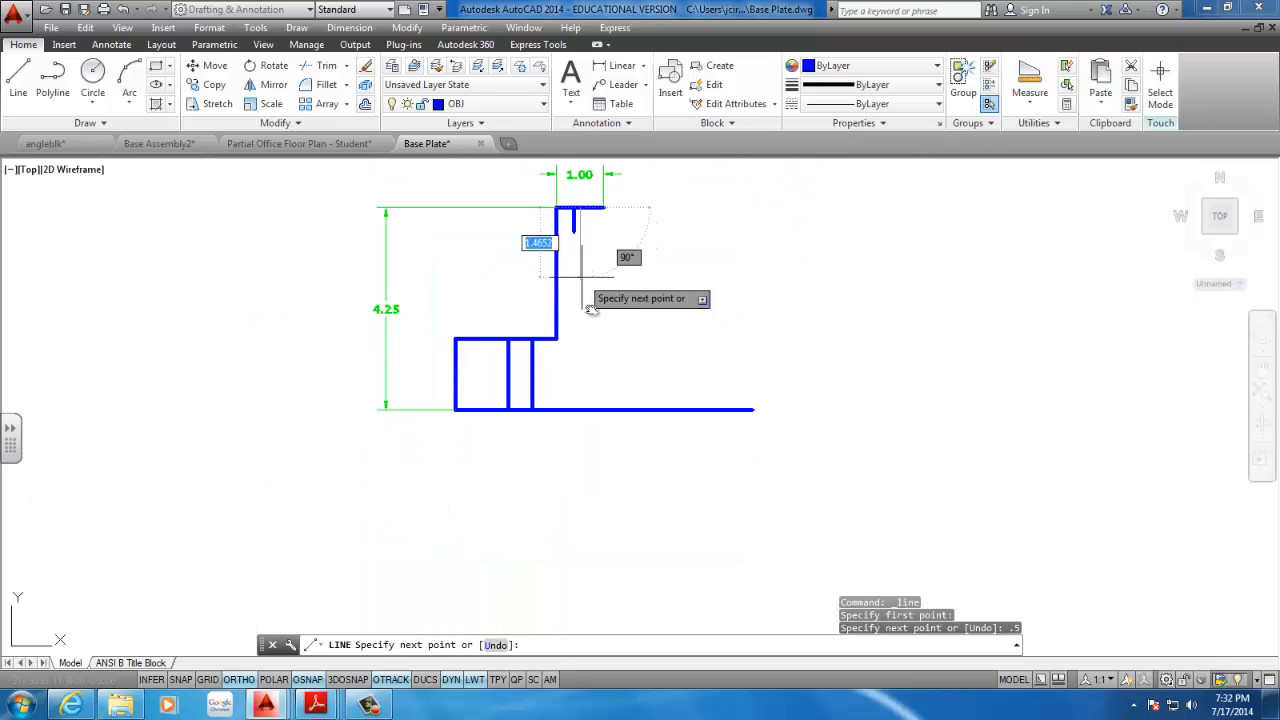
pyautogui.click(588, 408)
pyautogui.press('Escape')
# - Draw the counterbore's bottom line from the short edge's lower end horizontally to the point aligned with the hub top line's right end
pyautogui.scroll(5, 575, 266)
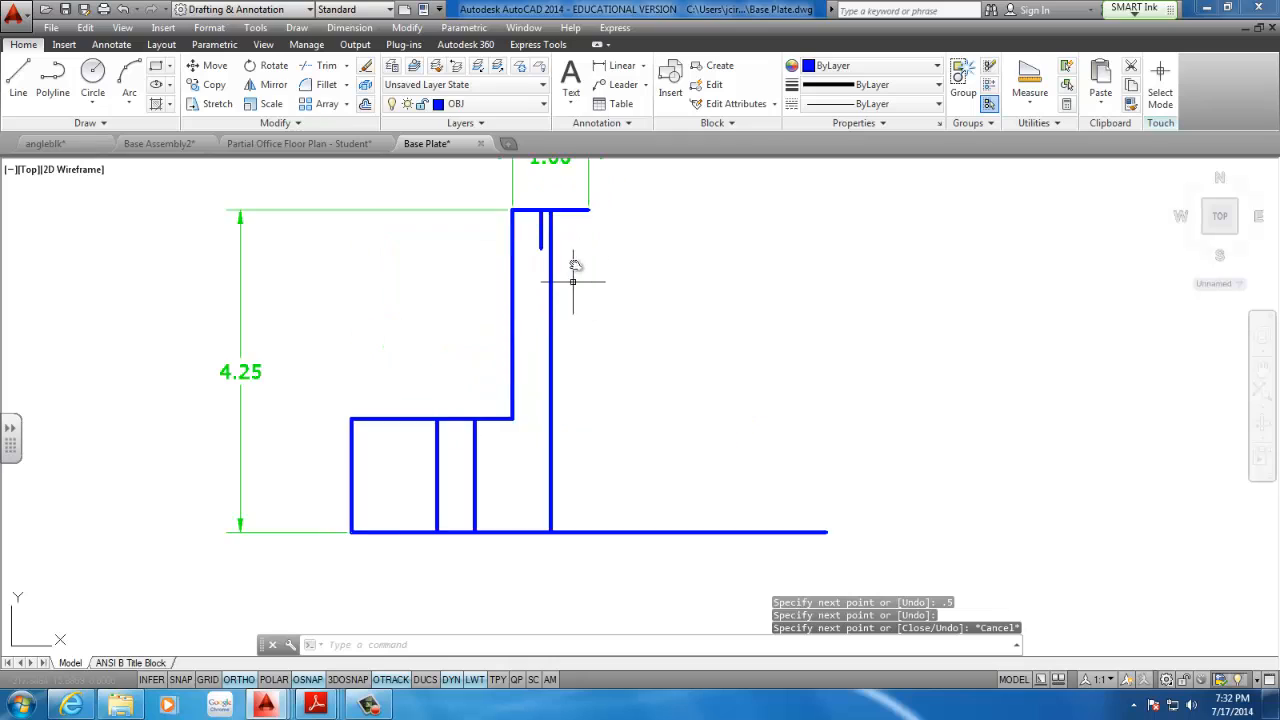
pyautogui.moveTo(486, 278); pyautogui.dragTo(482, 316, button='middle')
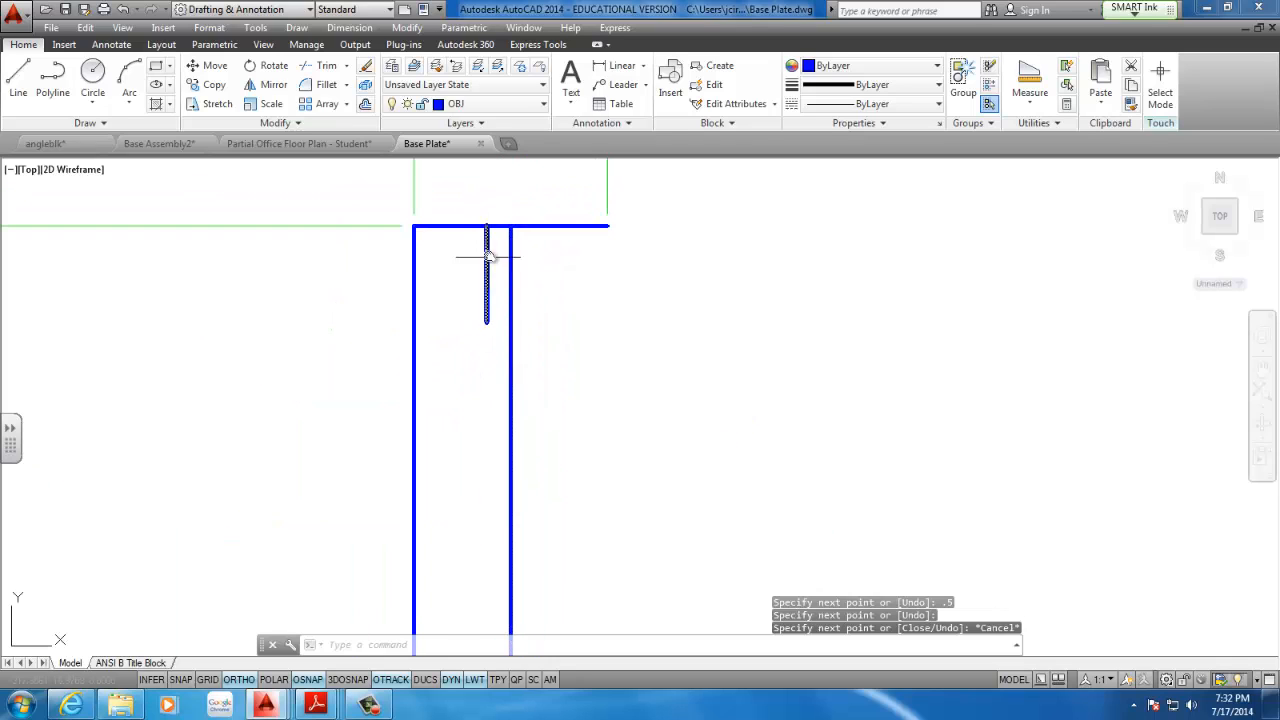
pyautogui.moveTo(514, 229)
pyautogui.mouseDown(button='middle')
pyautogui.moveTo(514, 311)
pyautogui.moveTo(489, 375)
pyautogui.mouseUp(button='middle')
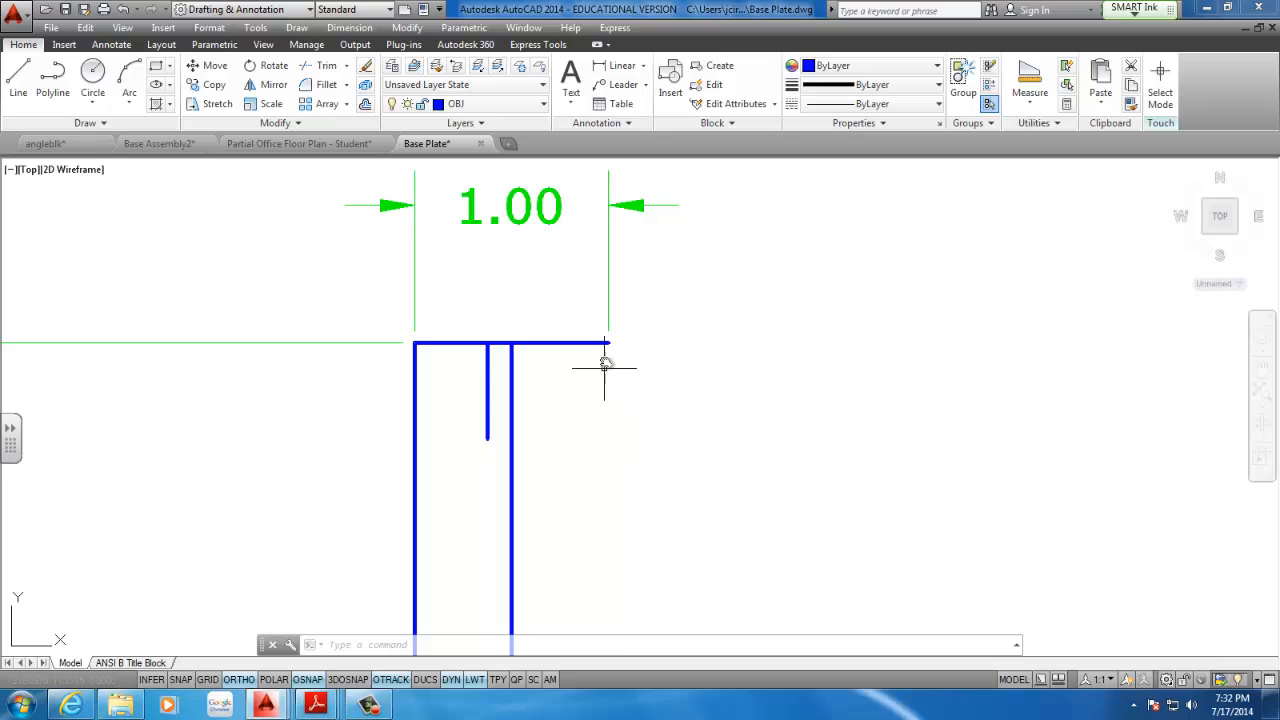
pyautogui.click(17, 82)
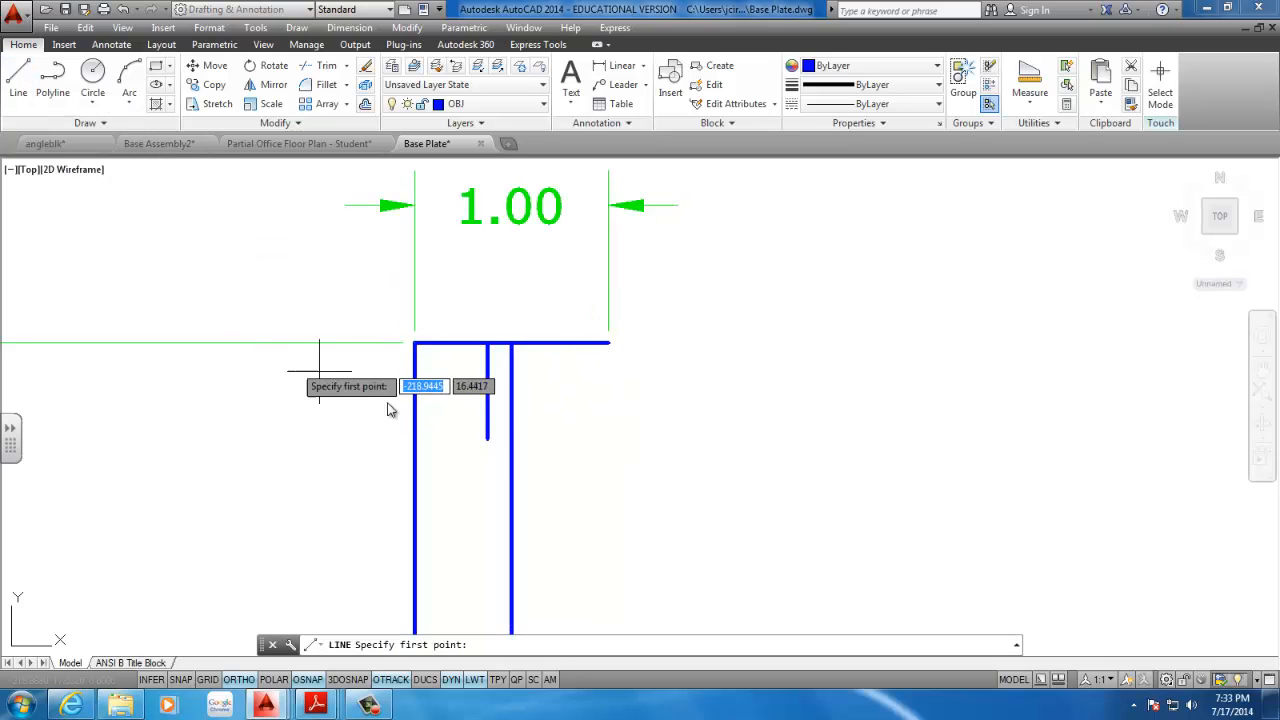
pyautogui.click(487, 437)
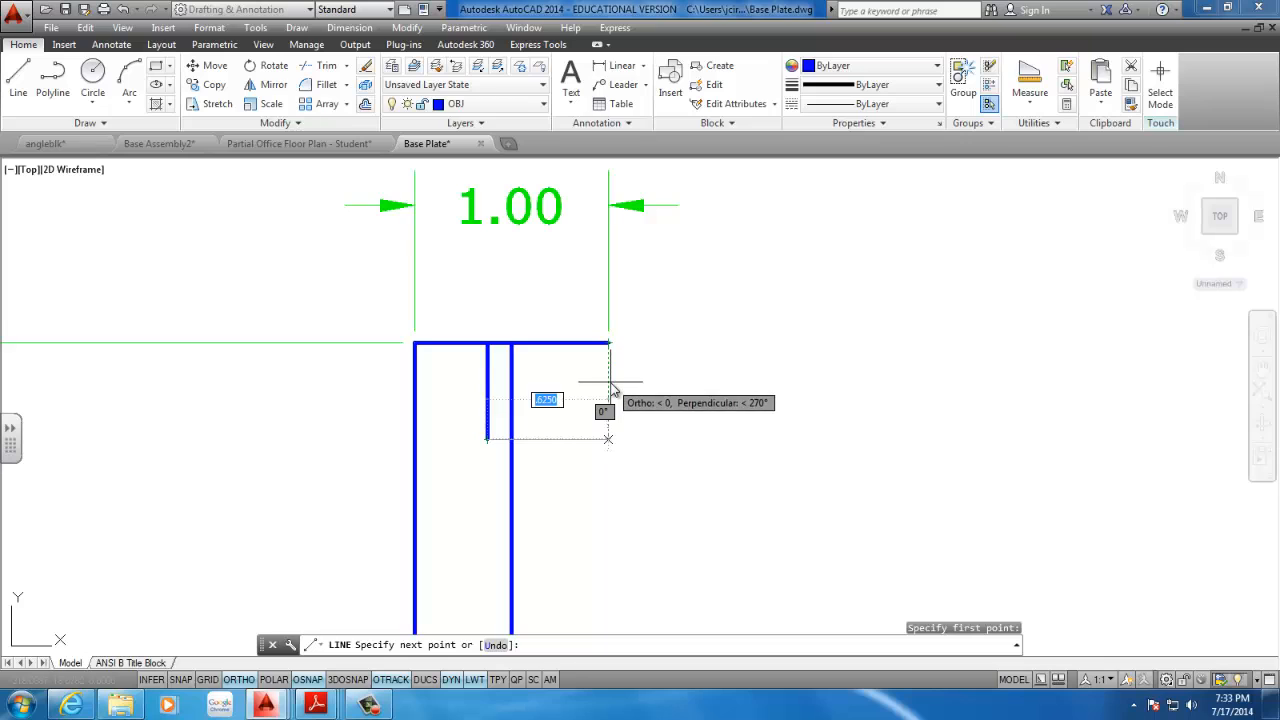
pyautogui.scroll(2, 610, 395)
pyautogui.scroll(3, 612, 395)
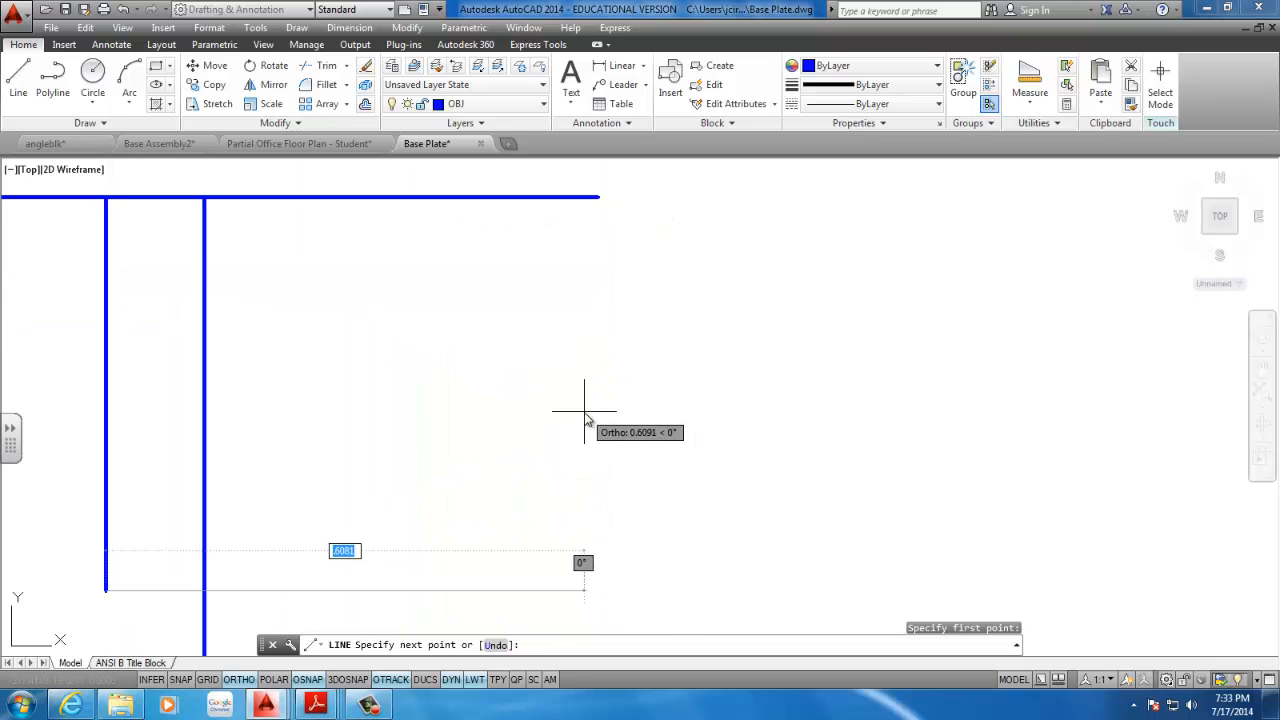
pyautogui.click(597, 290)
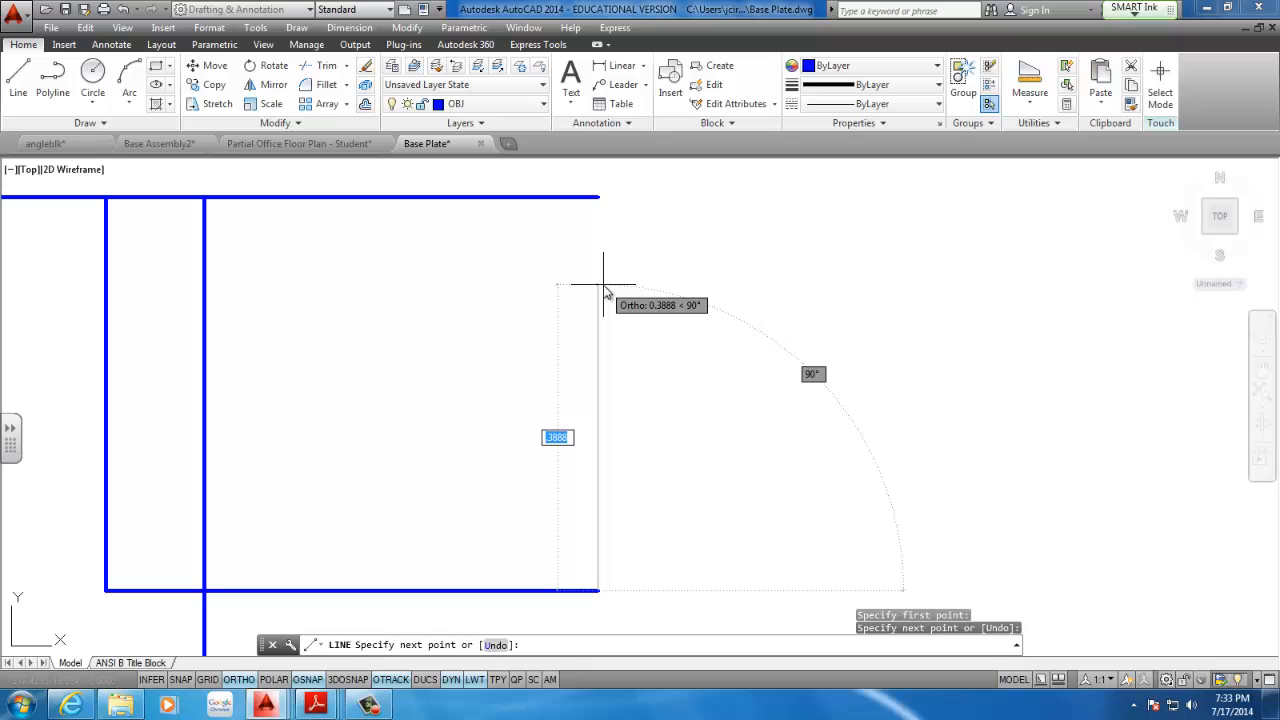
pyautogui.scroll(2, 594, 325)
pyautogui.scroll(-8, 591, 335)
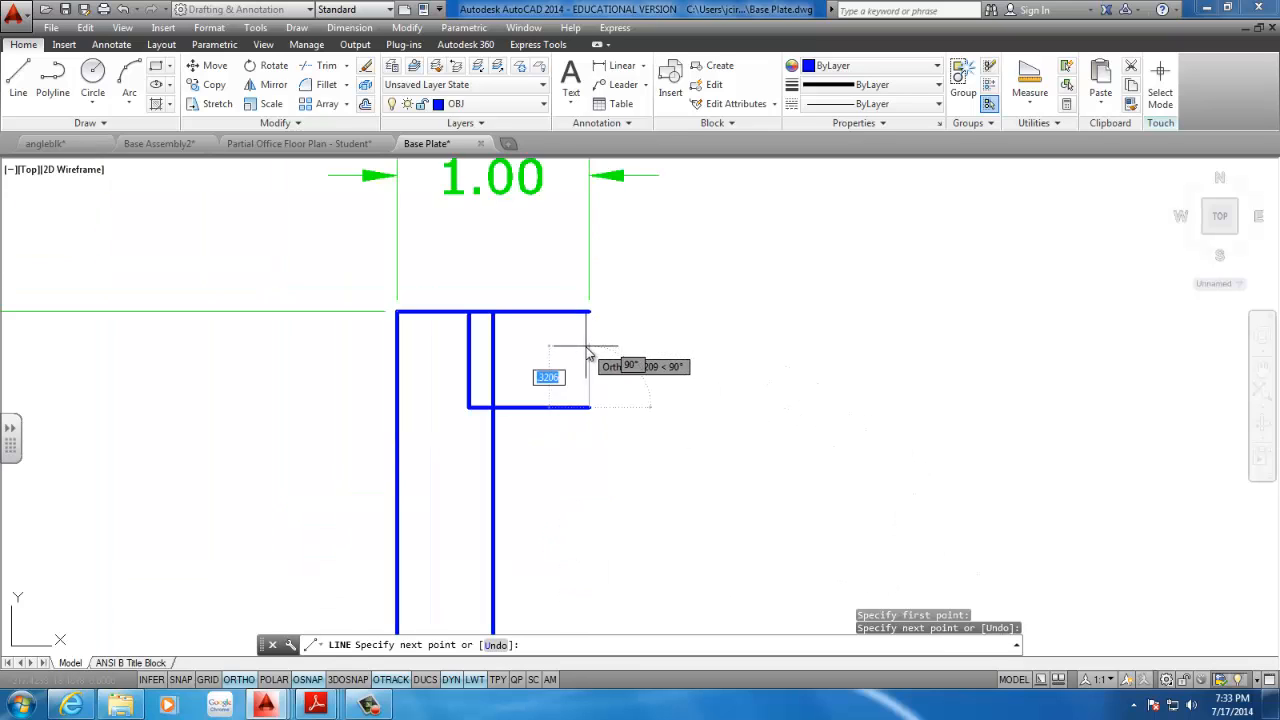
pyautogui.moveTo(590, 352); pyautogui.dragTo(604, 292, button='middle')
pyautogui.press('Escape')
pyautogui.press('Escape')
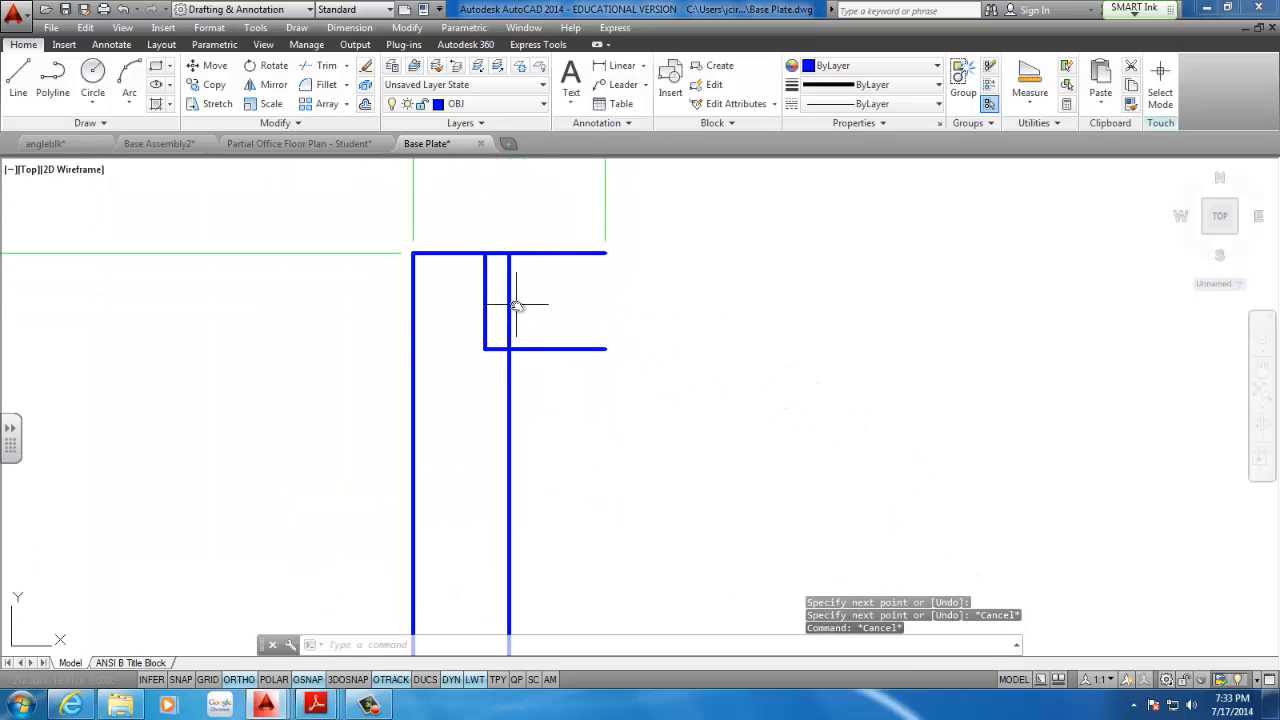
# - Shorten the bore's left edge by stretching its upper end down to the counterbore's bottom line
pyautogui.moveTo(516, 304)
pyautogui.mouseDown(button='middle')
pyautogui.moveTo(518, 256)
pyautogui.moveTo(511, 284)
pyautogui.mouseUp(button='middle')
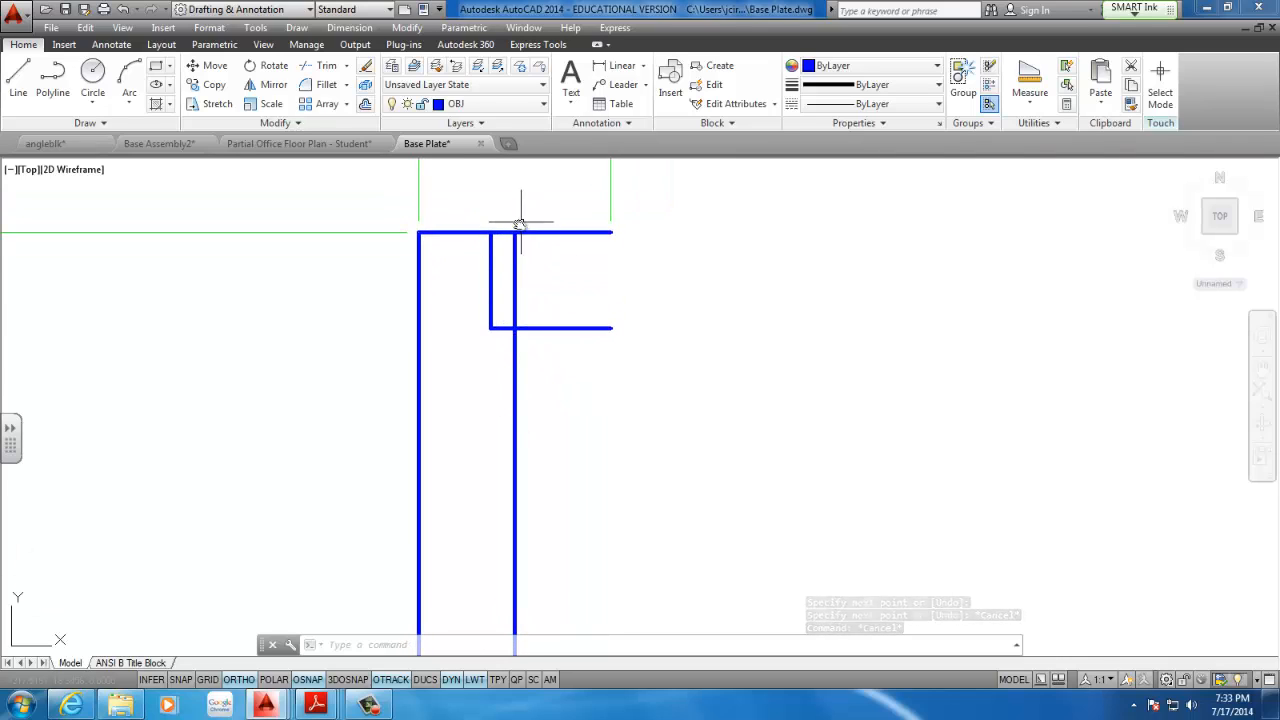
pyautogui.scroll(2, 506, 262)
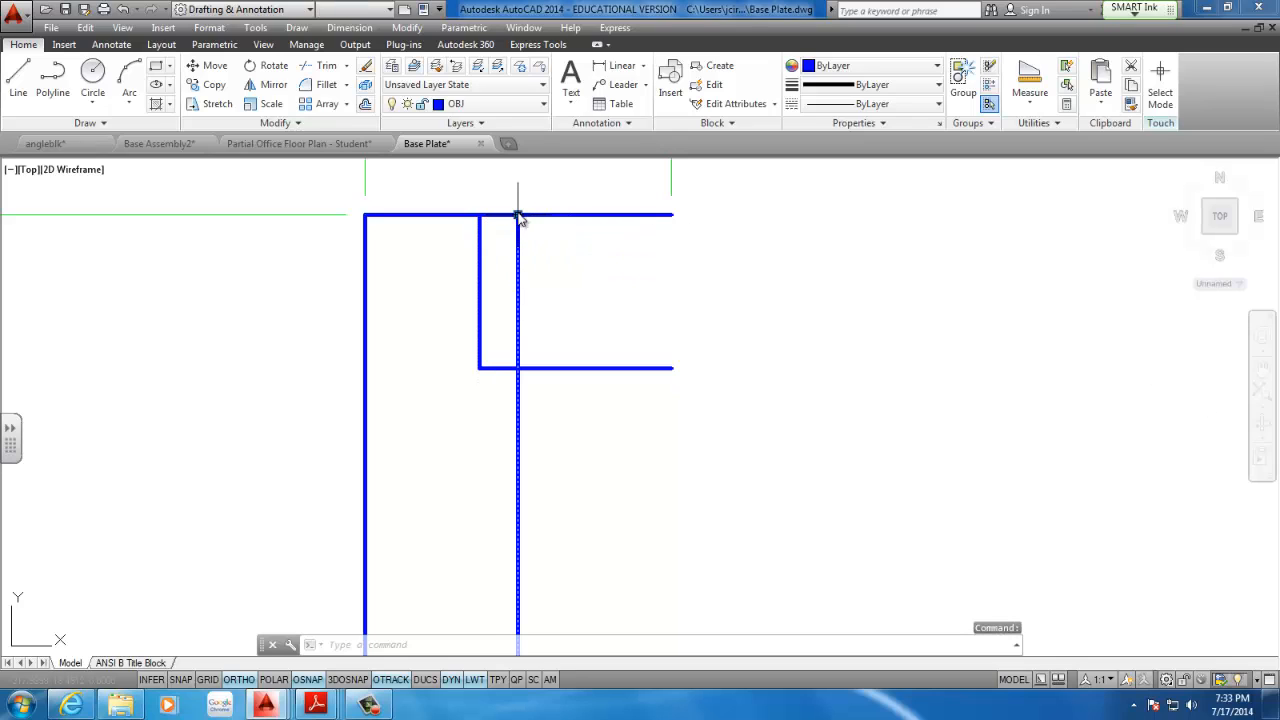
pyautogui.click(518, 215)
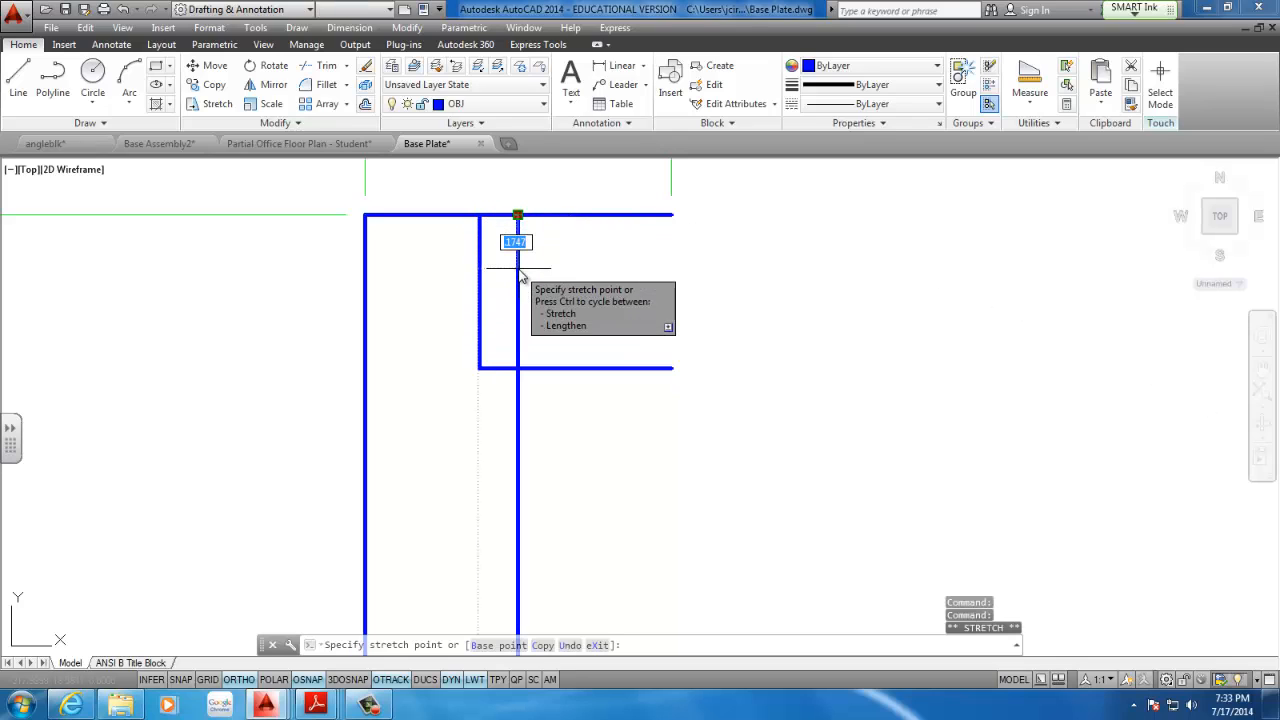
pyautogui.click(521, 374)
pyautogui.press('Escape')
pyautogui.press('Escape')
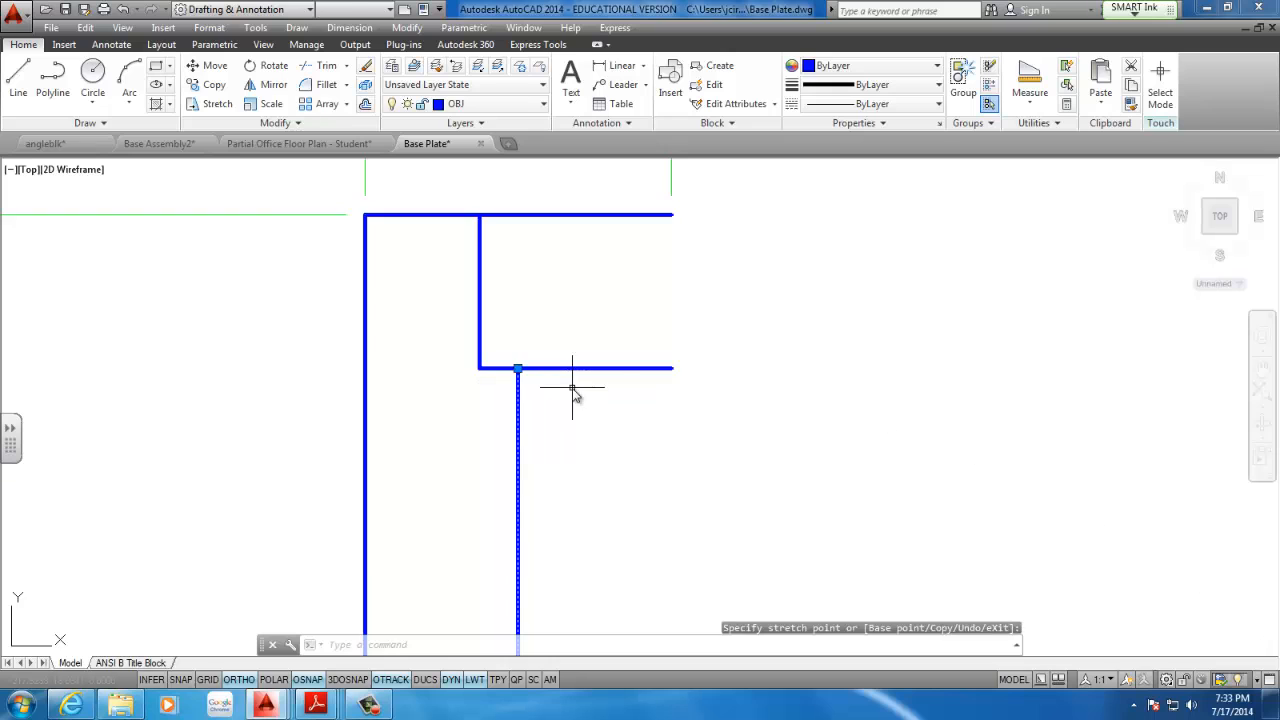
# - Mirror the front view's left-half lines, excluding the base line, about the vertical through the top view's circle centre, keeping the source objects
pyautogui.scroll(-3, 574, 395)
pyautogui.scroll(-2, 575, 322)
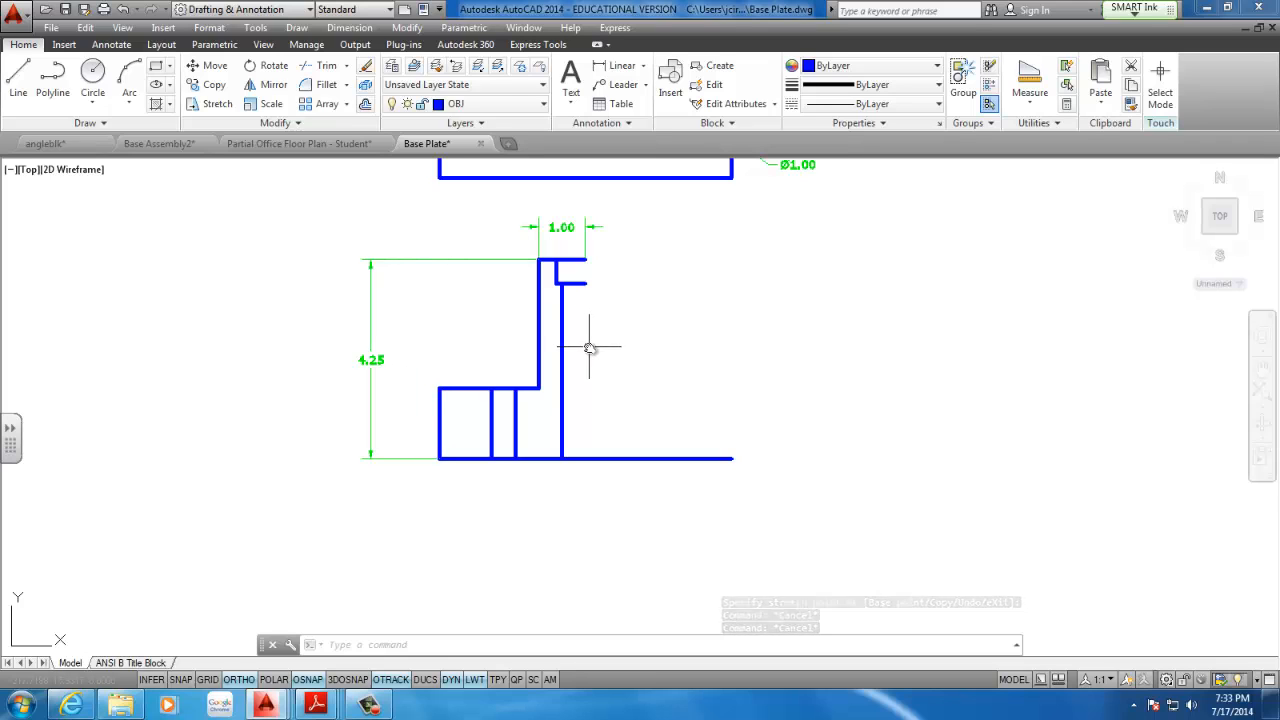
pyautogui.moveTo(580, 331); pyautogui.dragTo(620, 332, button='middle')
pyautogui.click(441, 451)
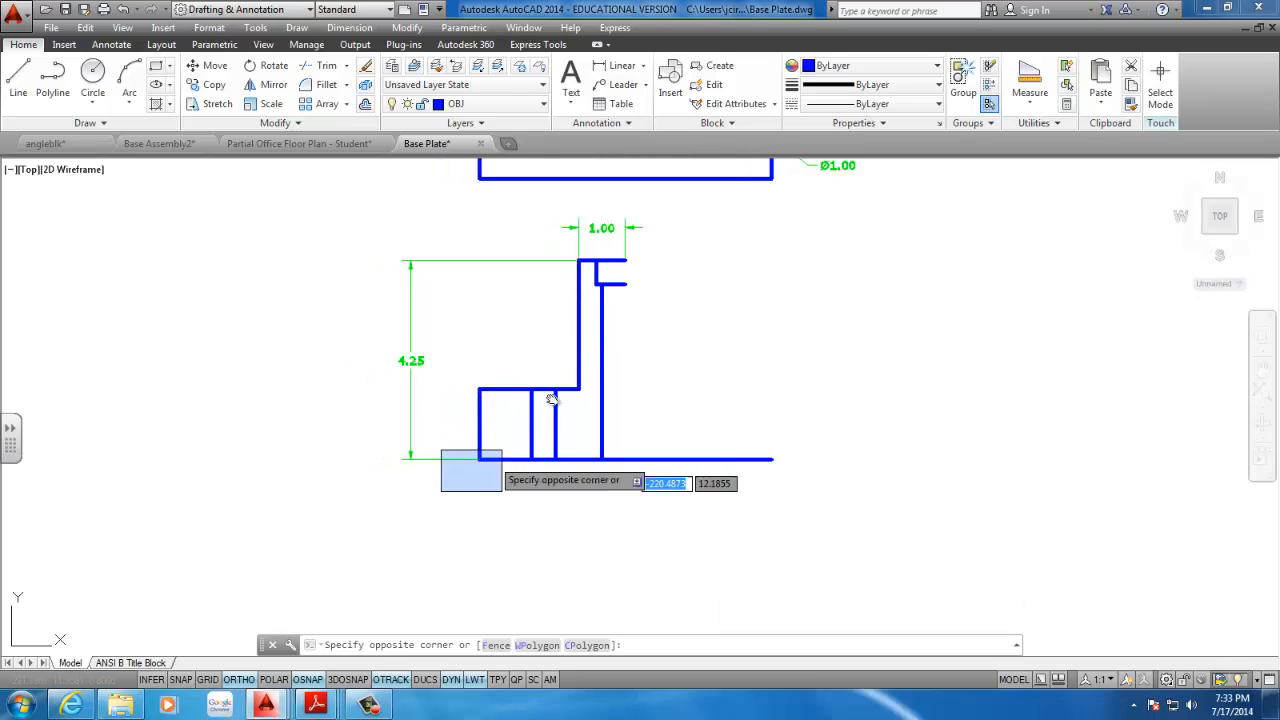
pyautogui.click(646, 253)
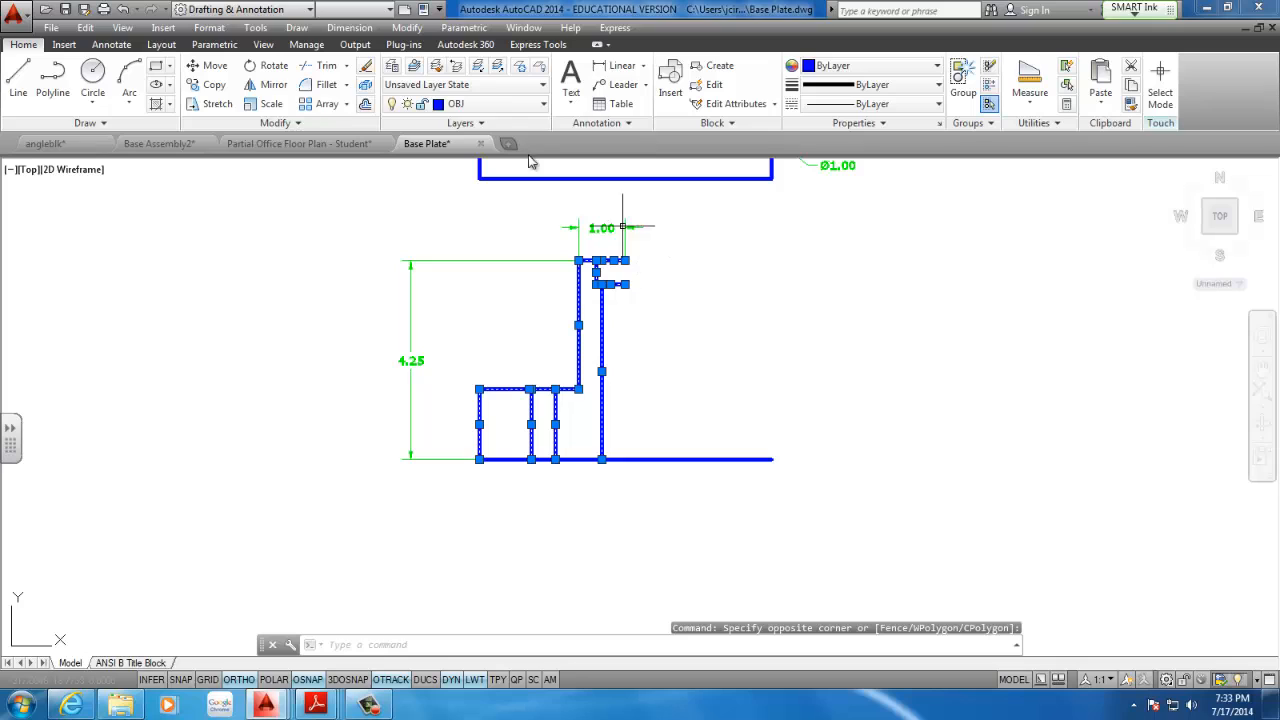
pyautogui.click(266, 86)
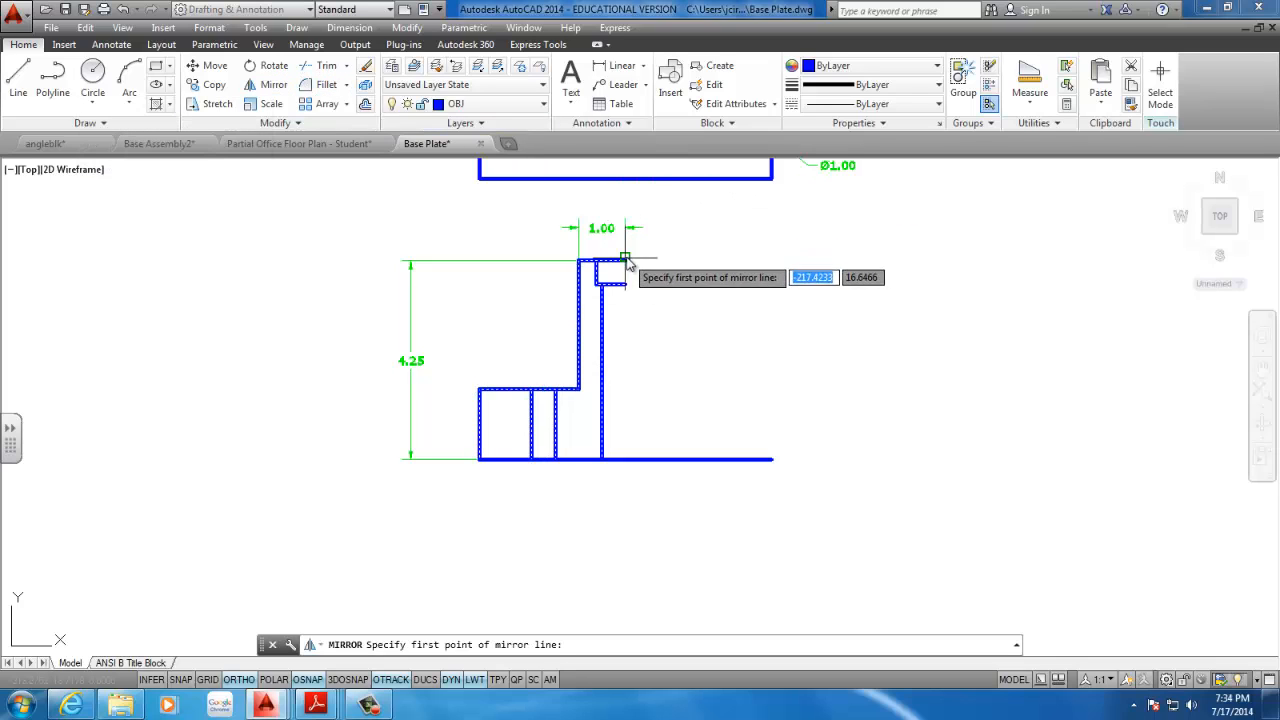
pyautogui.scroll(-2, 626, 220)
pyautogui.moveTo(626, 192); pyautogui.dragTo(608, 288, button='middle')
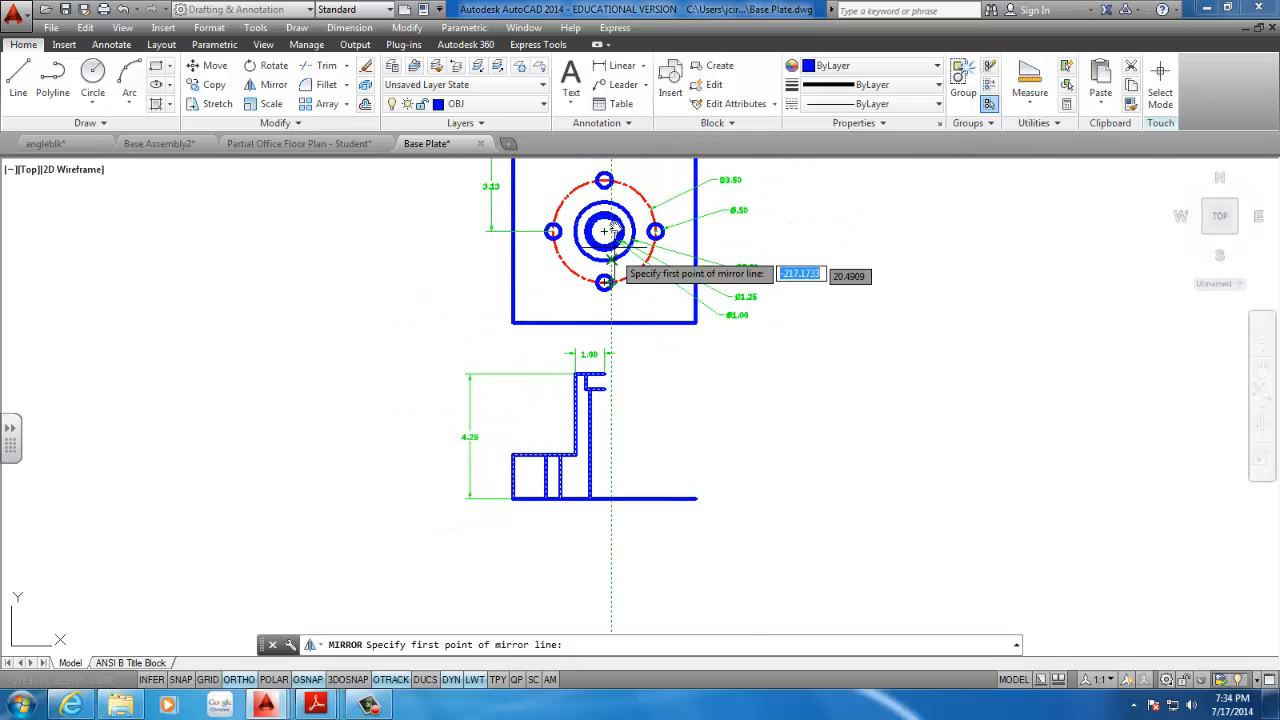
pyautogui.moveTo(654, 206); pyautogui.dragTo(638, 280, button='middle')
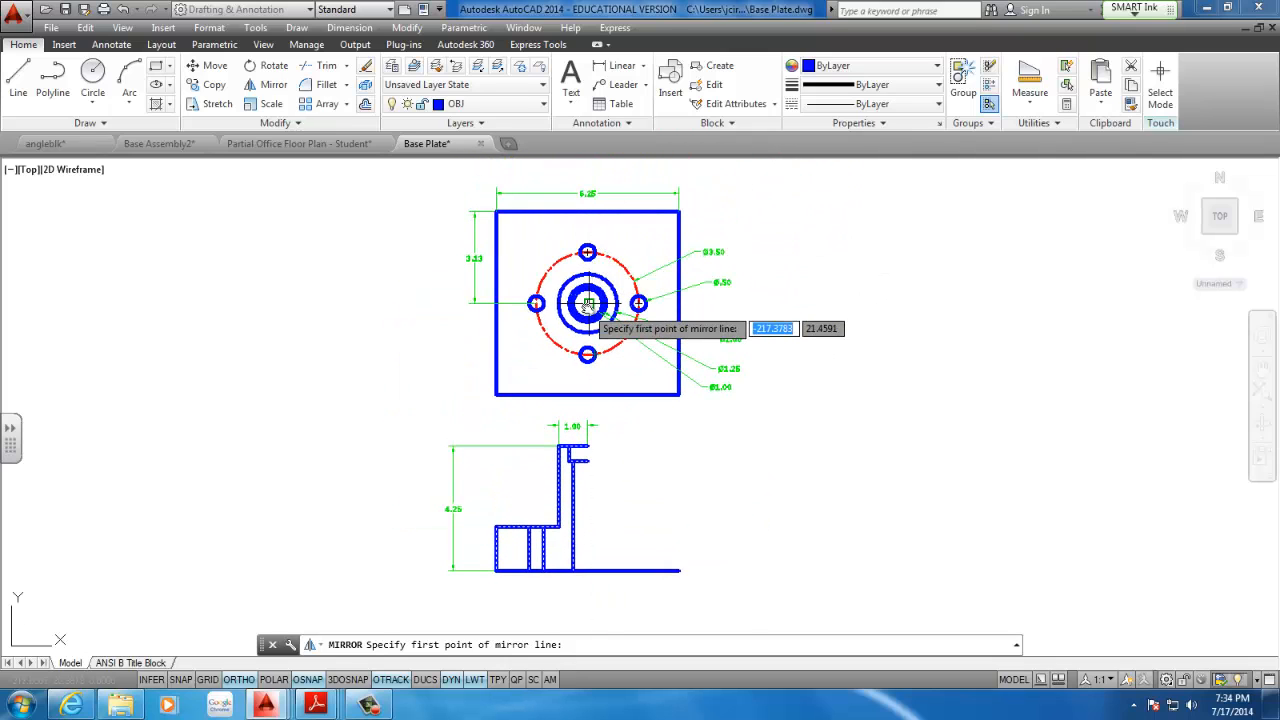
pyautogui.scroll(2, 590, 298)
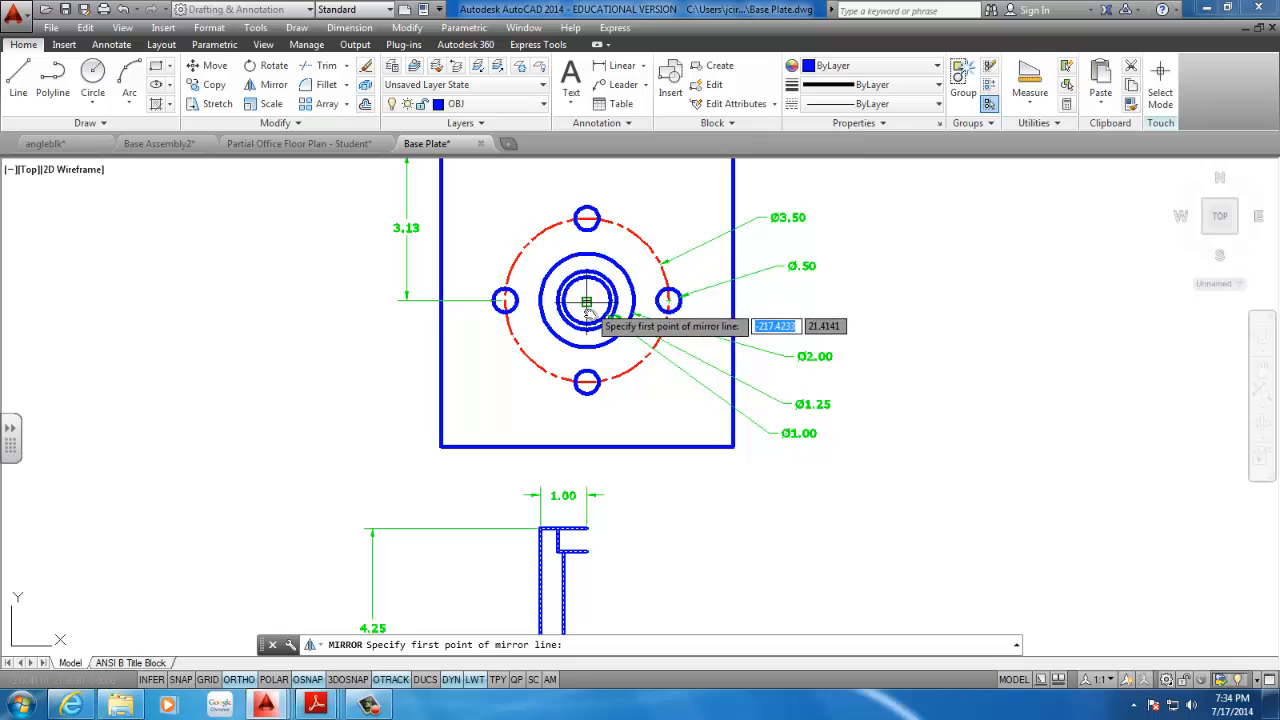
pyautogui.click(592, 344)
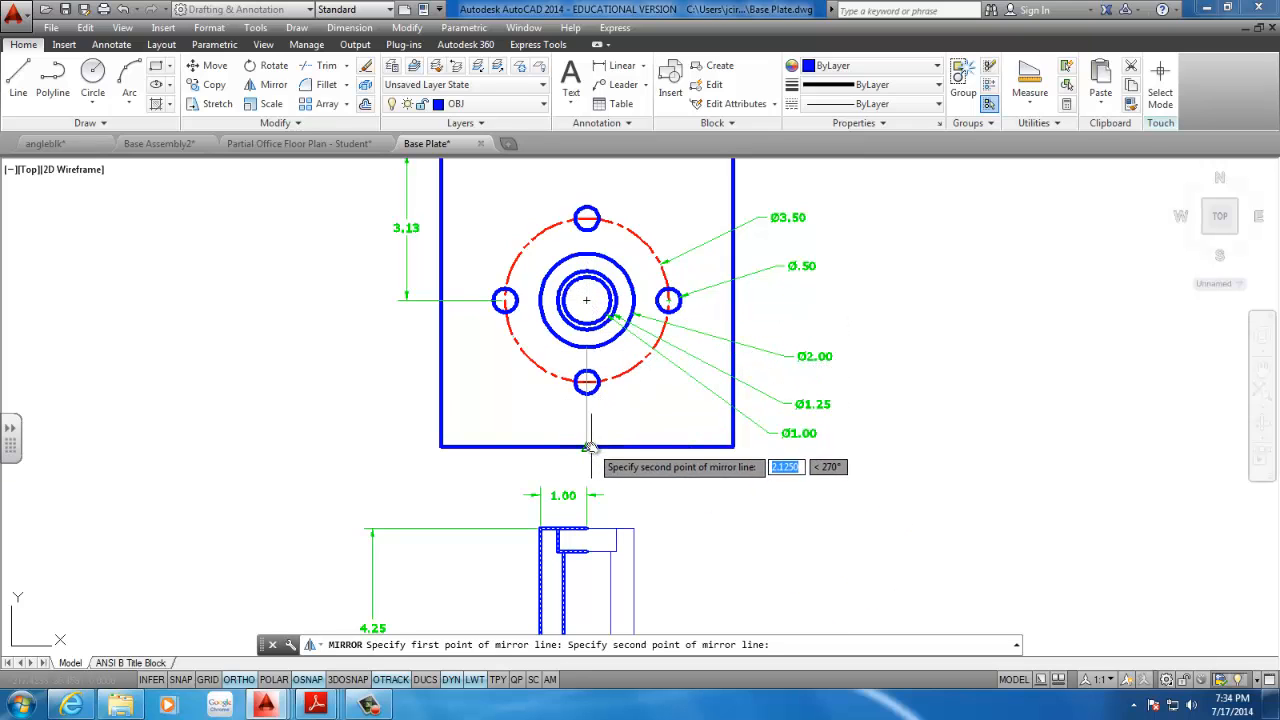
pyautogui.click(598, 440)
pyautogui.scroll(-2, 591, 460)
pyautogui.moveTo(591, 460); pyautogui.dragTo(584, 354, button='middle')
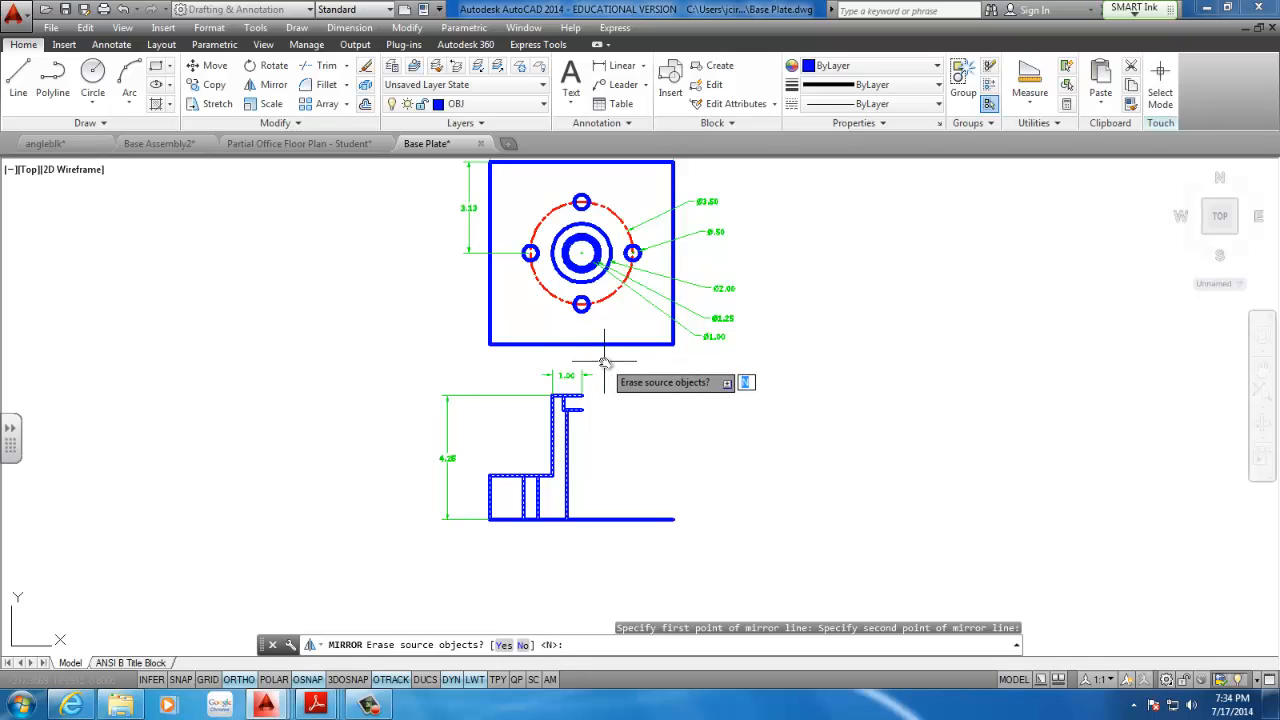
pyautogui.press('Return')
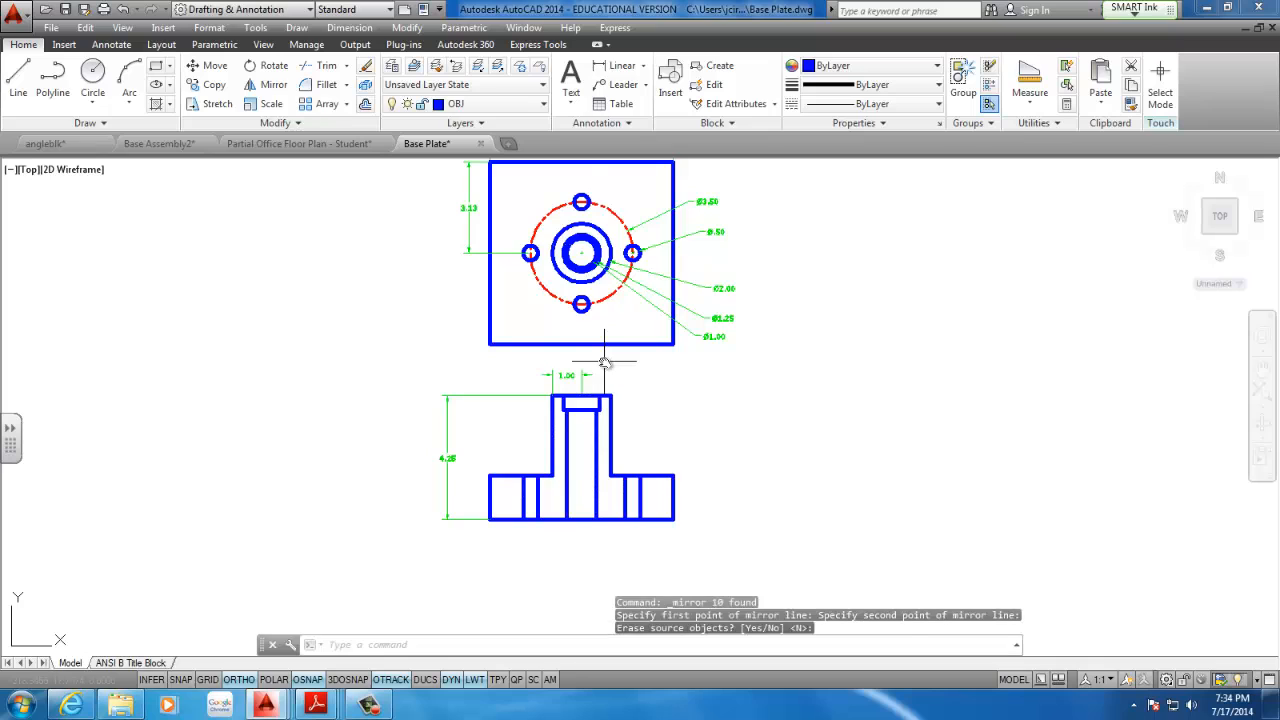
# - Hatch the four solid areas of the front section view with the ANSI31 pattern, leaving the holes and counterbored bore open
pyautogui.scroll(2, 630, 468)
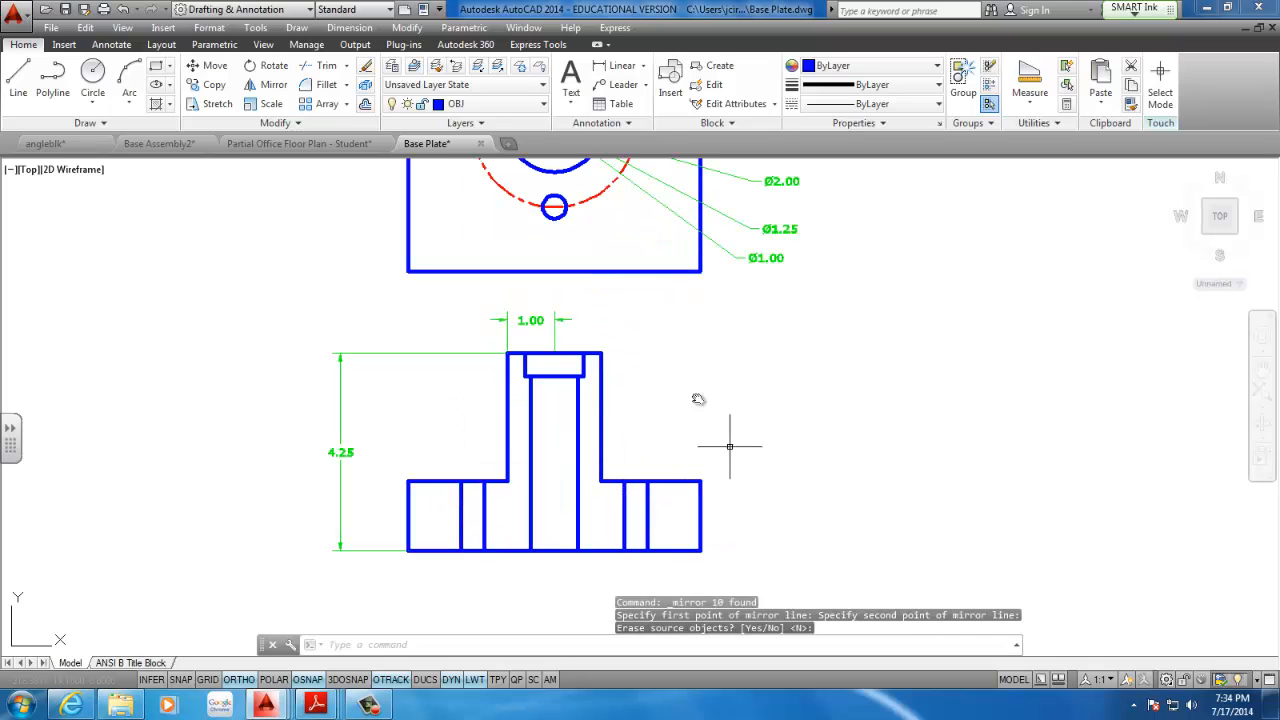
pyautogui.moveTo(545, 480); pyautogui.dragTo(493, 402, button='middle')
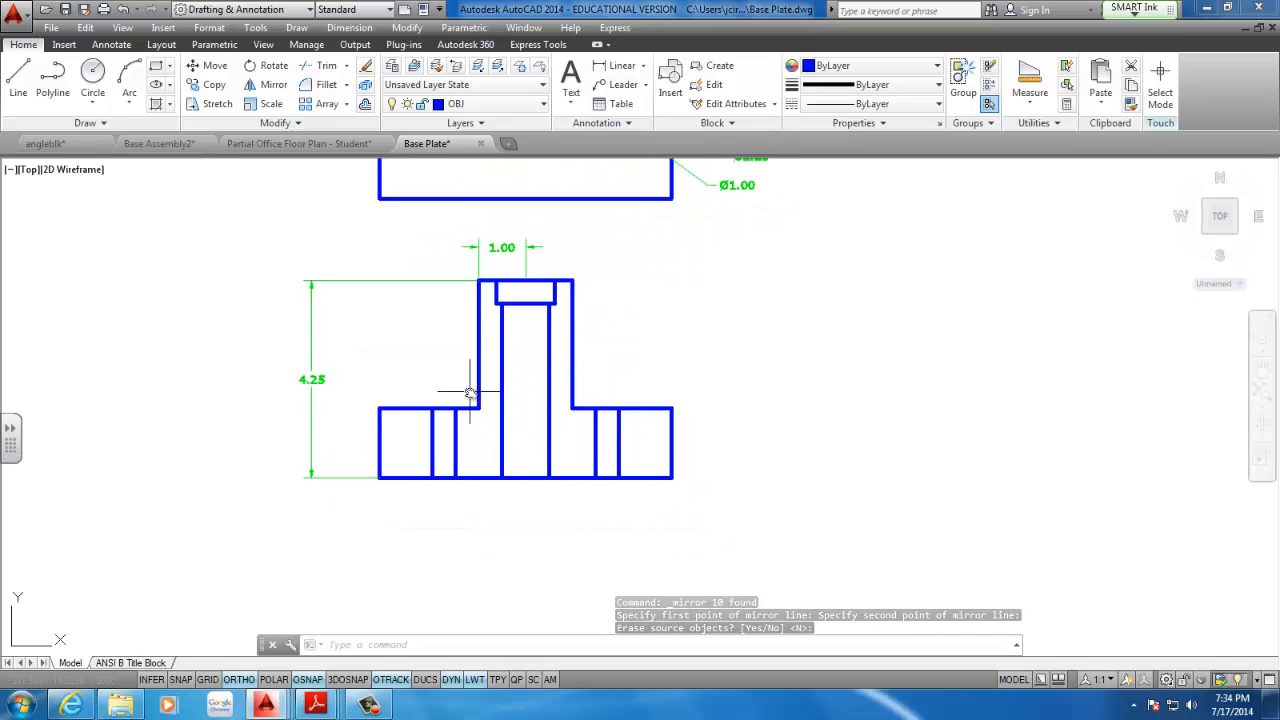
pyautogui.scroll(2, 468, 390)
pyautogui.moveTo(480, 320); pyautogui.dragTo(477, 347, button='middle')
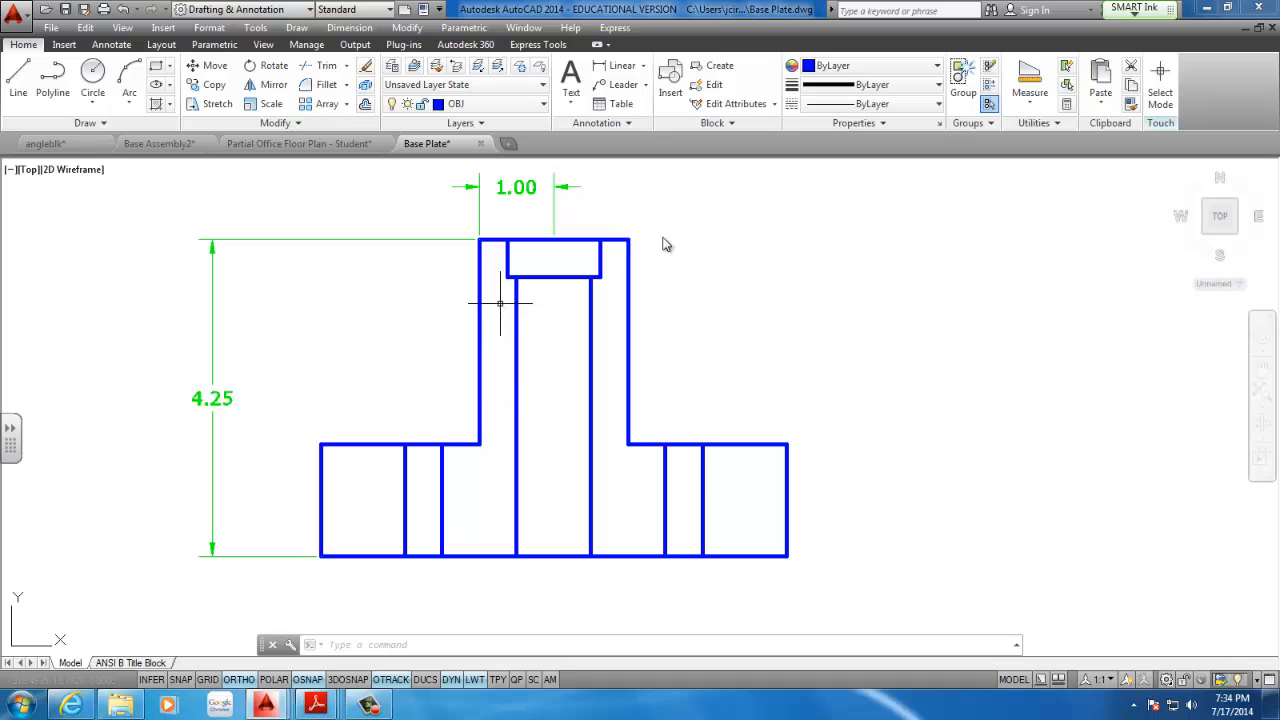
pyautogui.click(157, 105)
pyautogui.press('Escape')
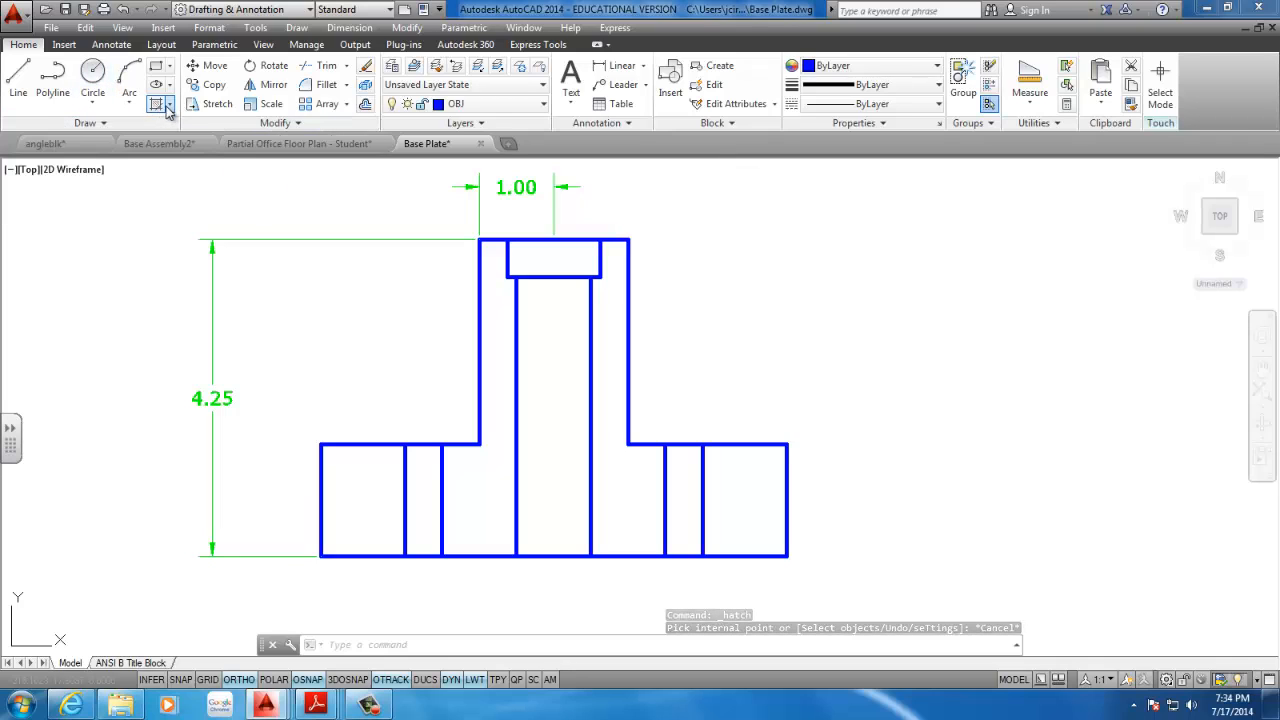
pyautogui.click(170, 105)
pyautogui.click(141, 131)
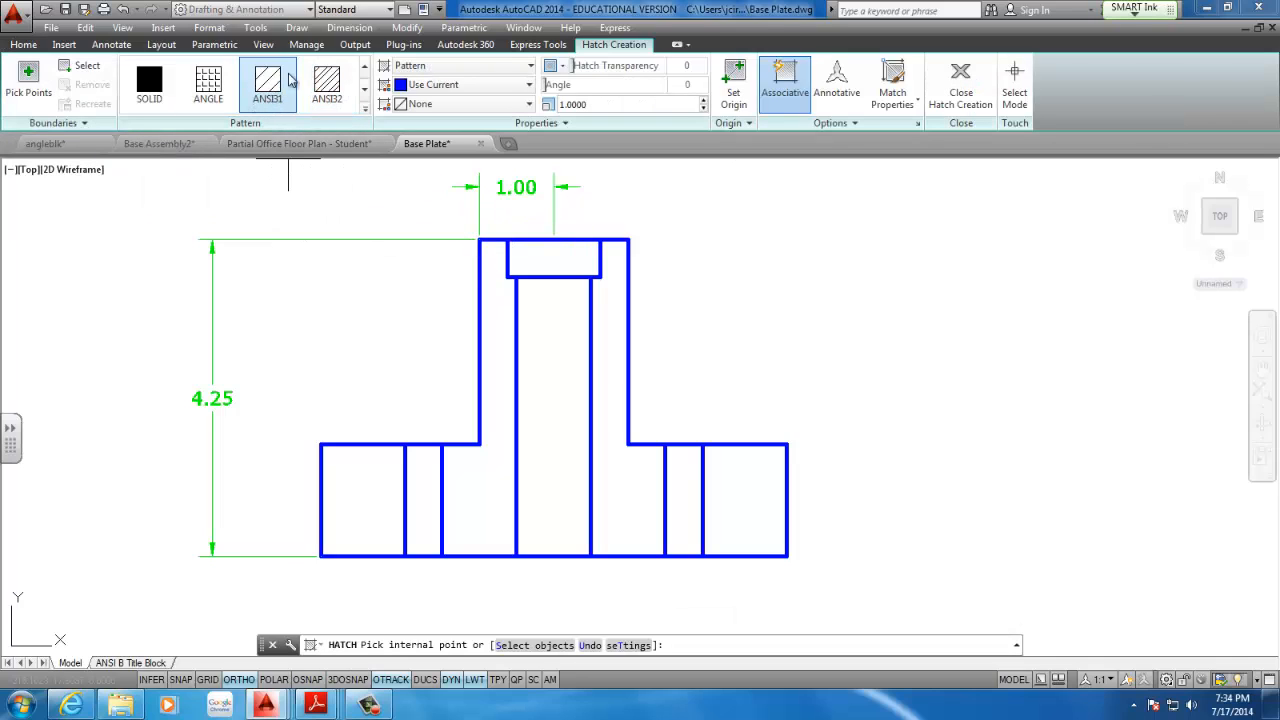
pyautogui.click(398, 460)
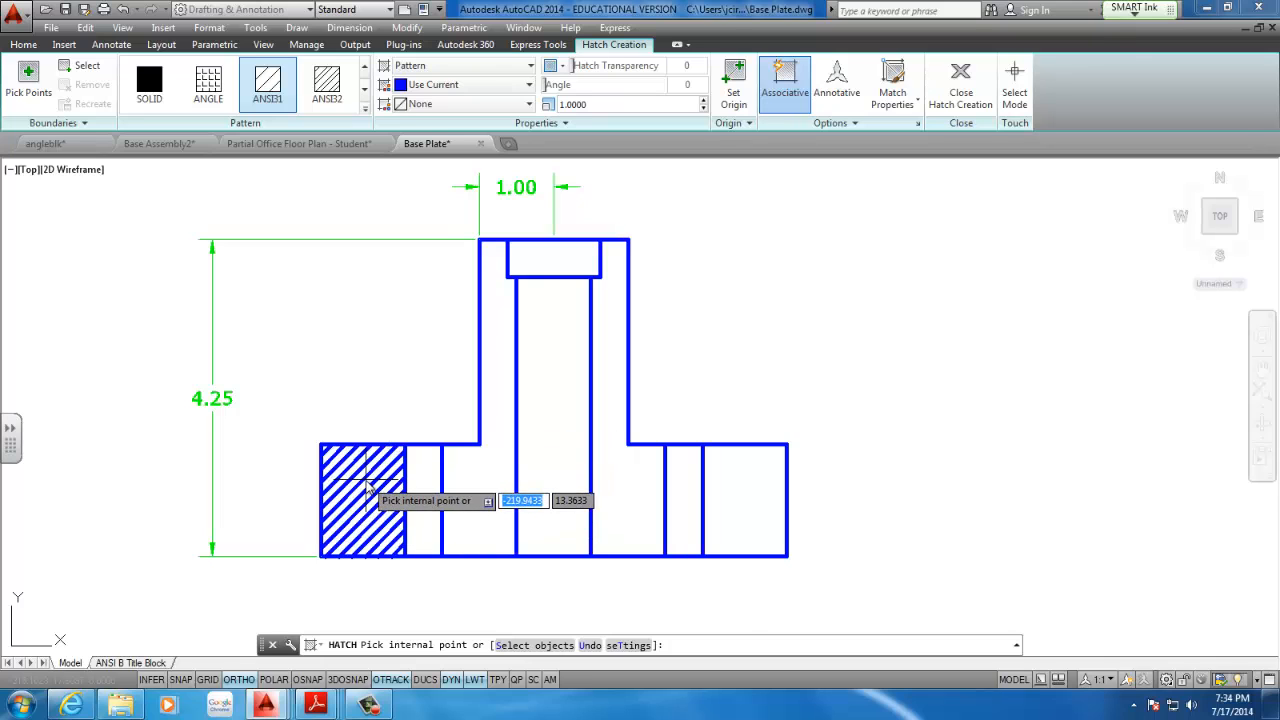
pyautogui.click(476, 486)
pyautogui.click(630, 495)
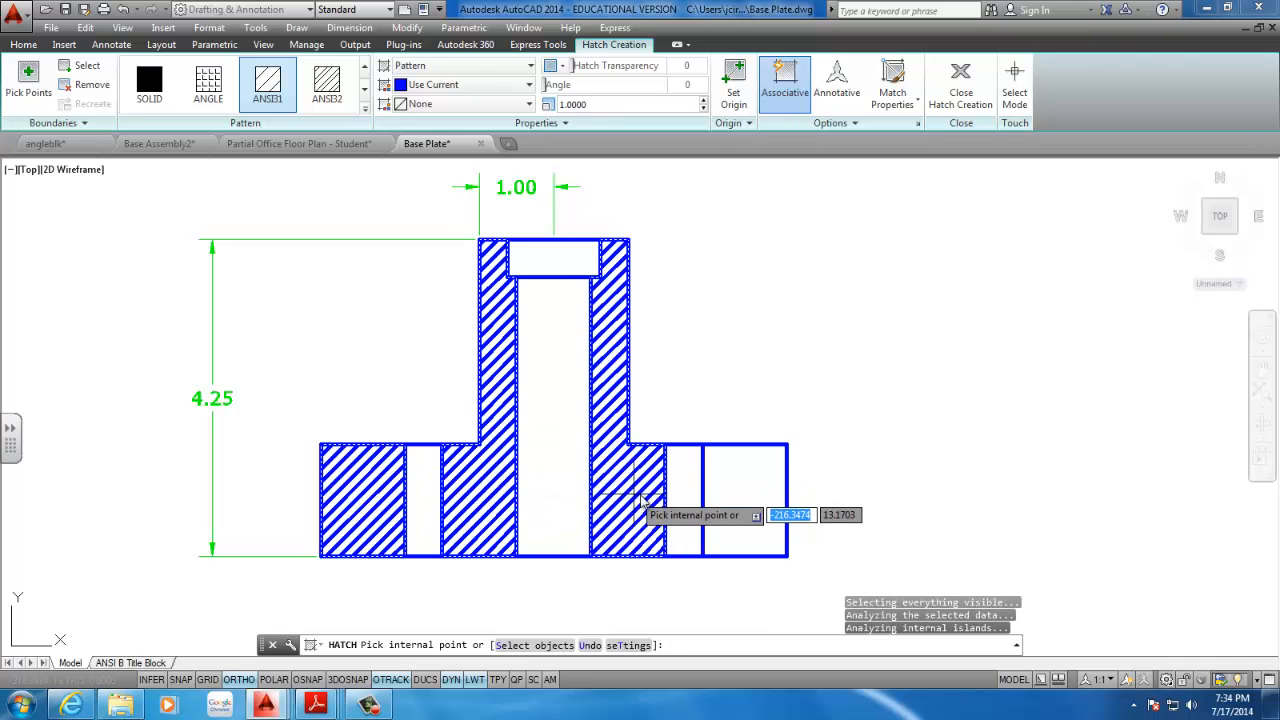
pyautogui.click(735, 500)
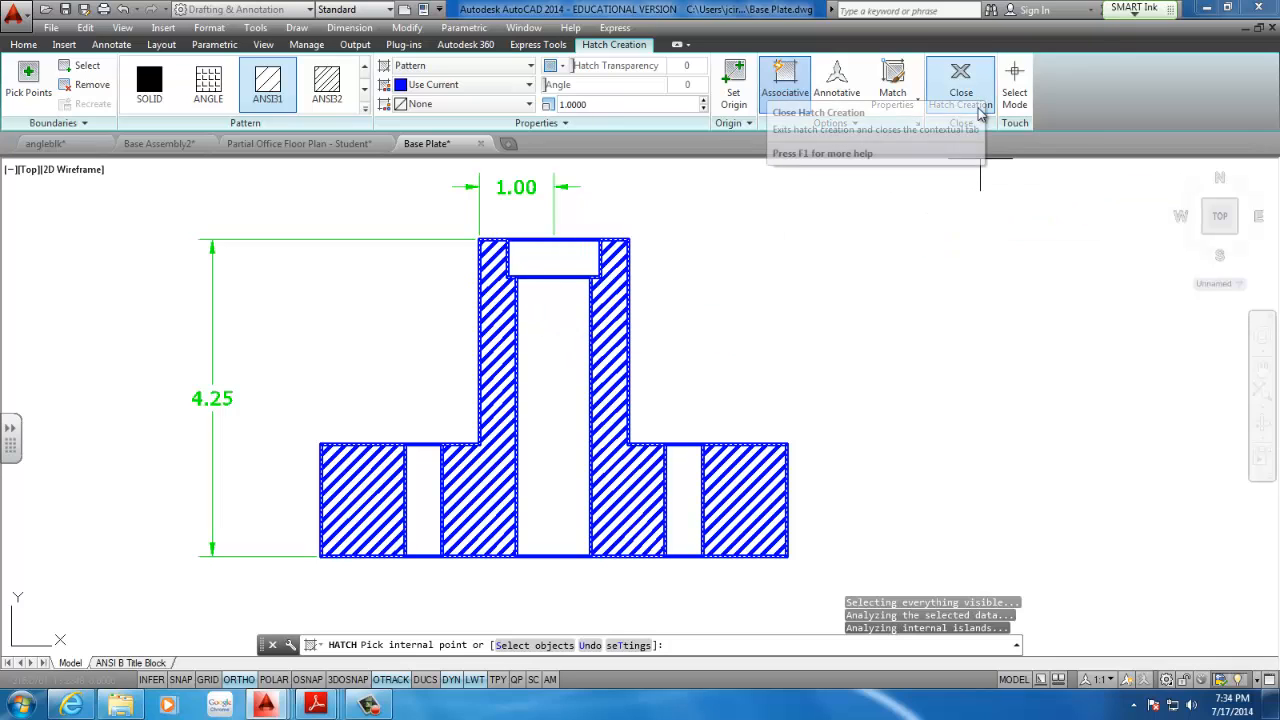
pyautogui.press('Escape')
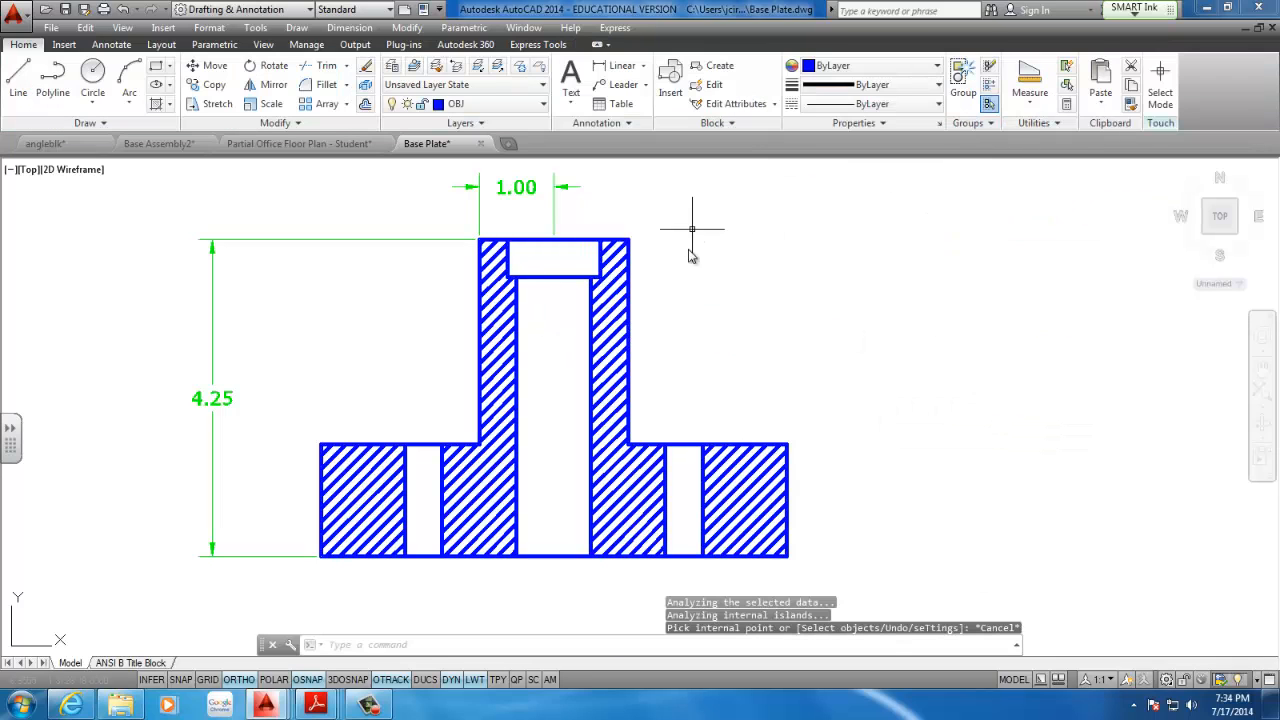
pyautogui.click(368, 706)
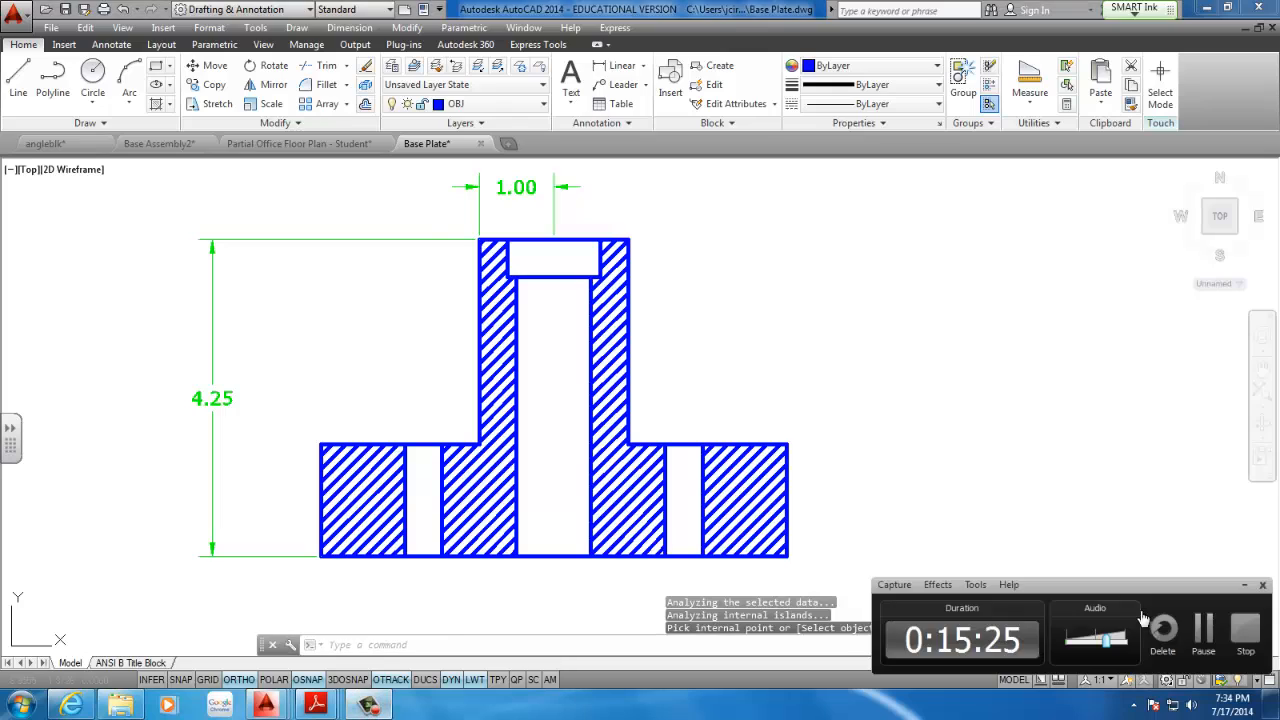
pyautogui.click(1197, 625)
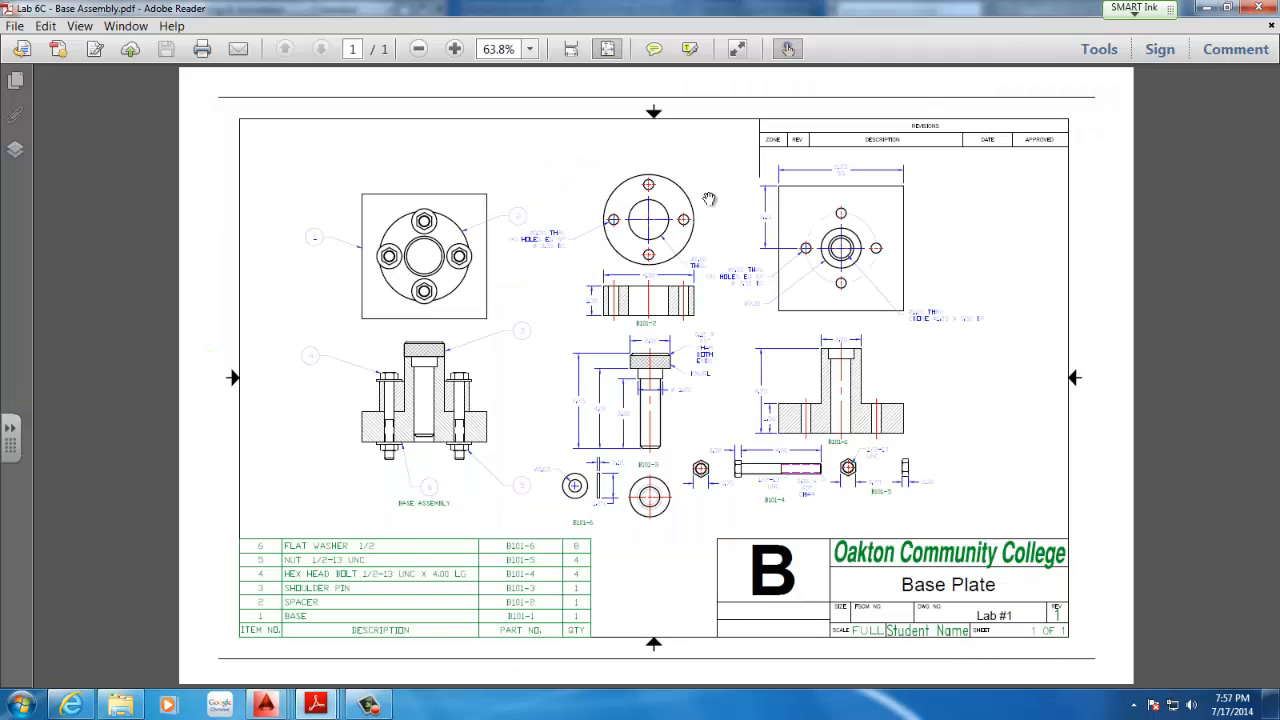
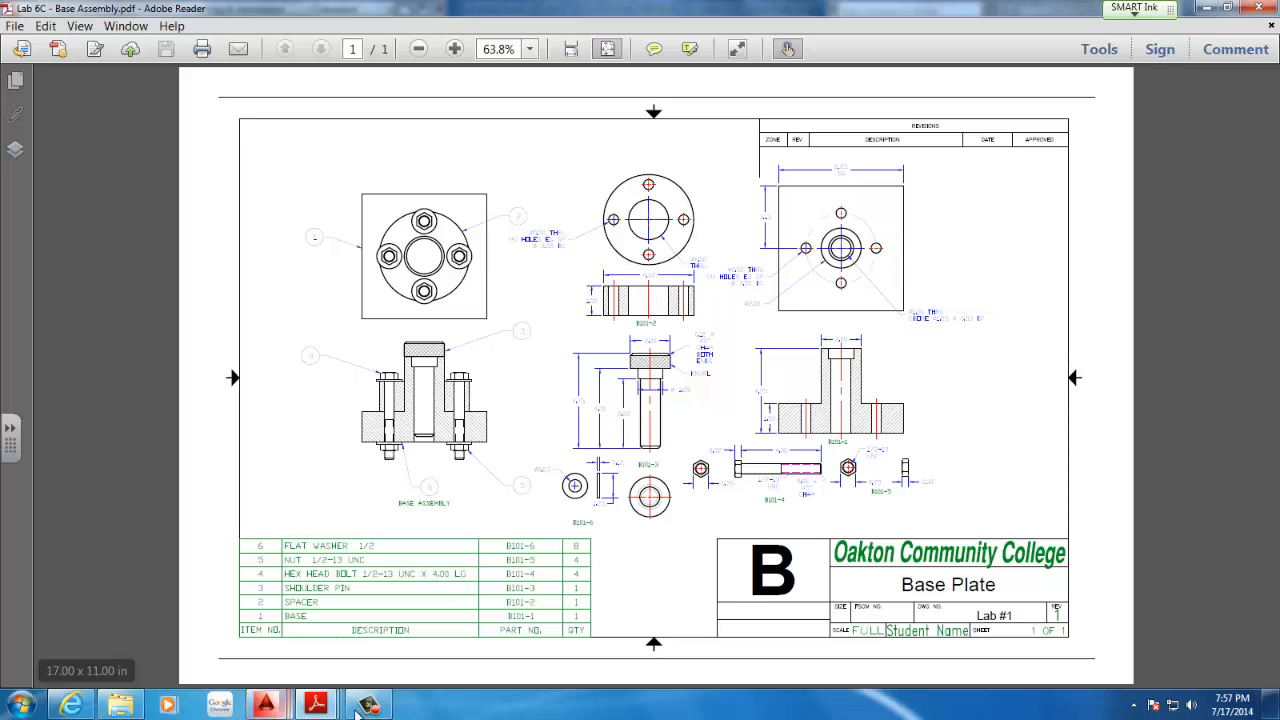
# - Switch to AutoCAD and copy the complete top view with its dimensions horizontally to the empty area left of the original
pyautogui.moveTo(279, 708)
pyautogui.click(575, 630)
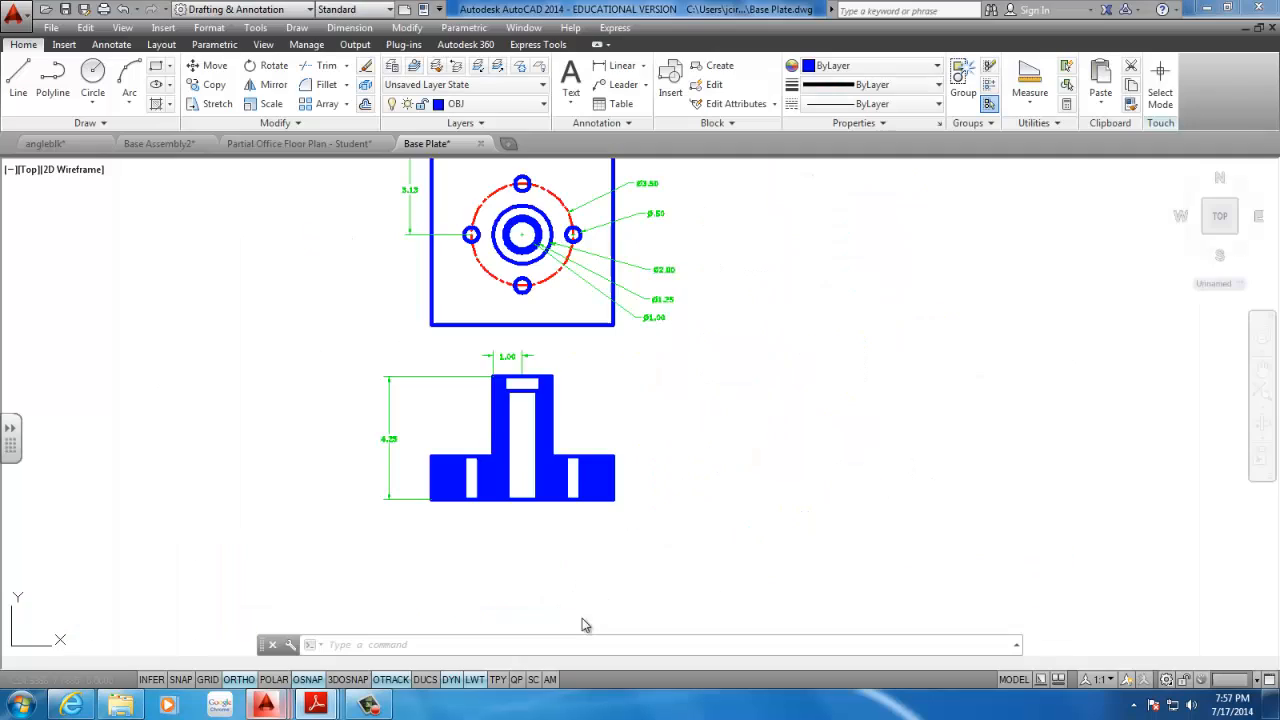
pyautogui.scroll(-4, 632, 305)
pyautogui.scroll(4, 632, 305)
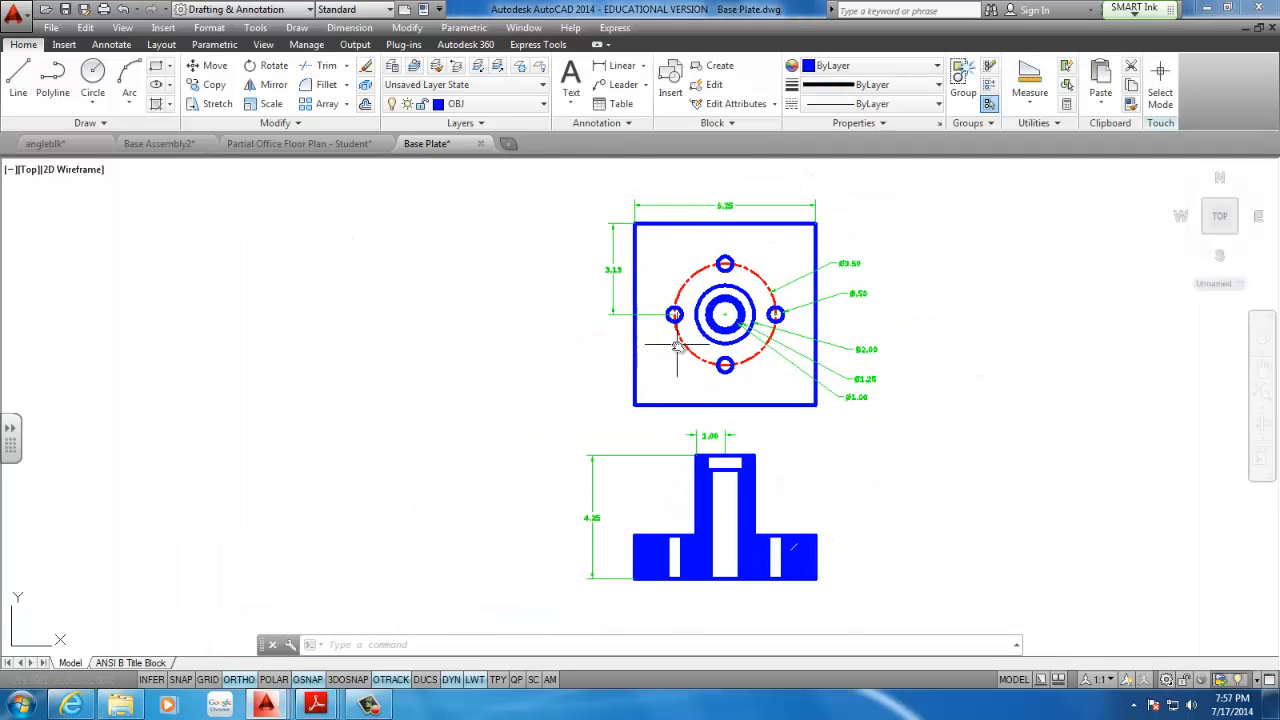
pyautogui.click(806, 231)
pyautogui.click(634, 403)
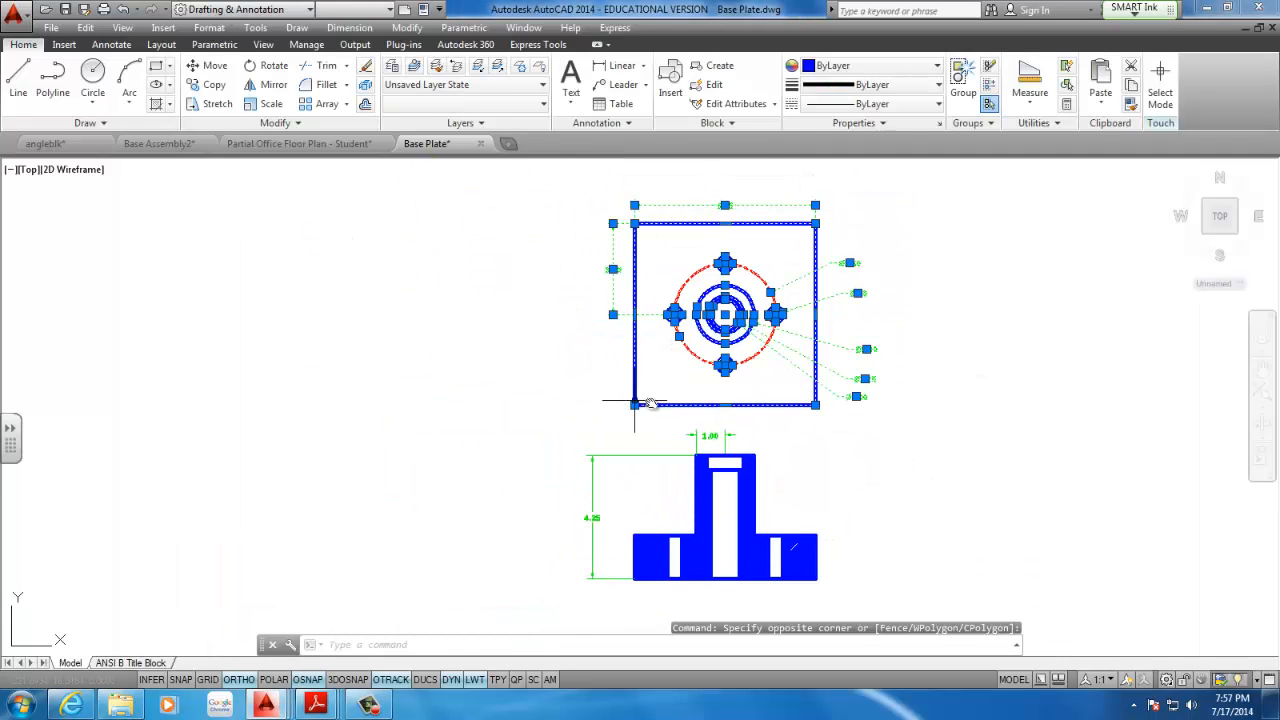
pyautogui.click(904, 177)
pyautogui.click(586, 424)
pyautogui.moveTo(540, 369); pyautogui.dragTo(655, 374, button='middle')
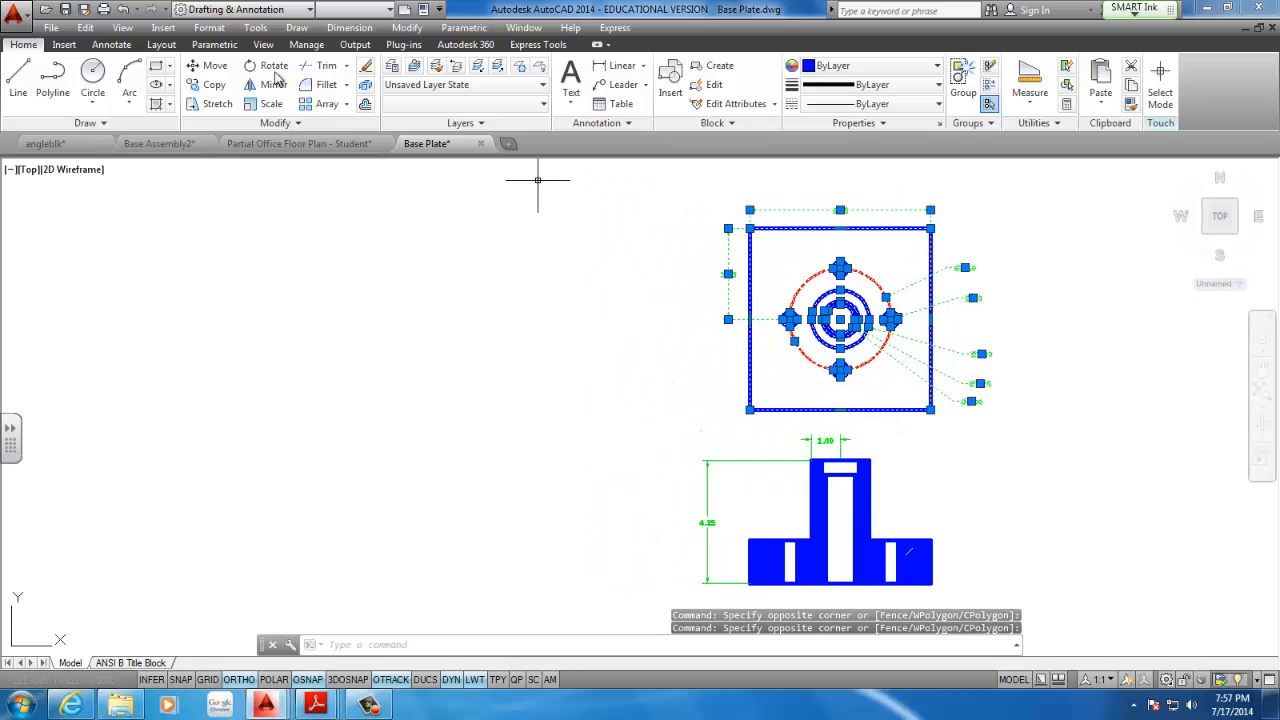
pyautogui.click(215, 87)
pyautogui.click(796, 352)
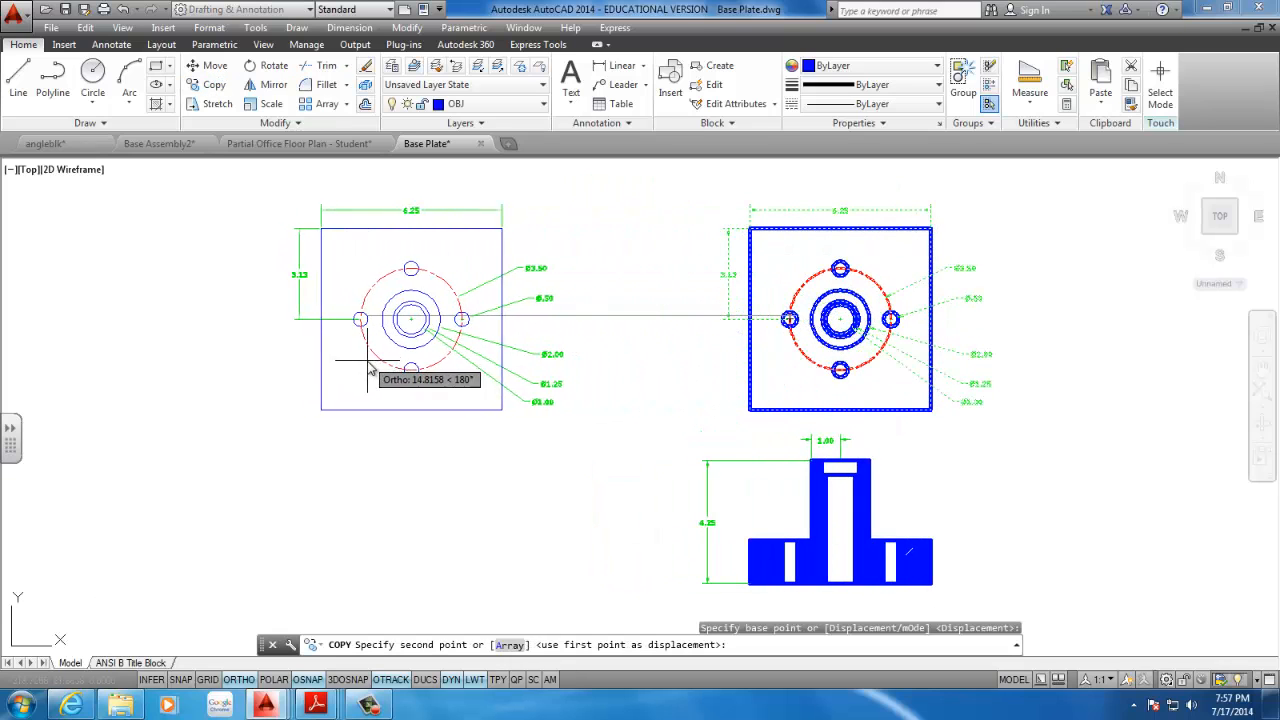
pyautogui.click(445, 365)
pyautogui.press('Escape')
# - Erase all dimensions and the square outline from the copied top view, keeping its circles
pyautogui.click(650, 228)
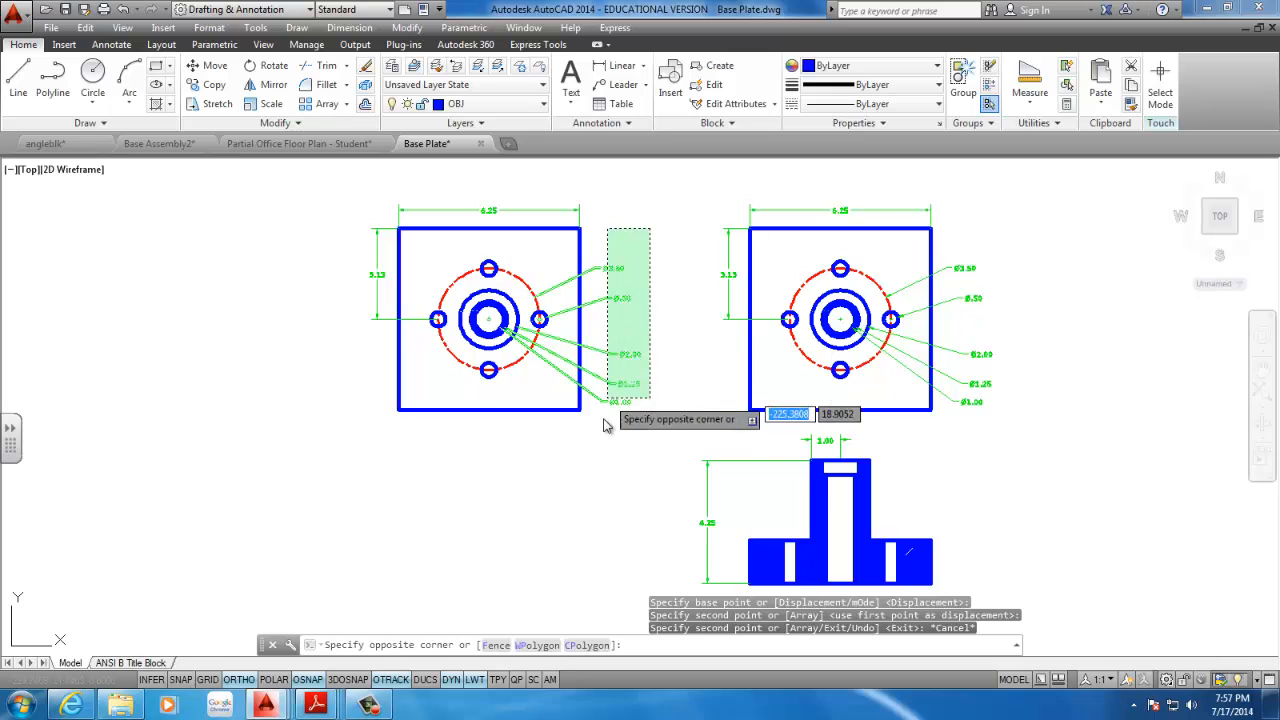
pyautogui.click(606, 400)
pyautogui.press('Delete')
pyautogui.click(560, 222)
pyautogui.click(455, 203)
pyautogui.press('Delete')
pyautogui.click(430, 222)
pyautogui.click(365, 257)
pyautogui.press('Delete')
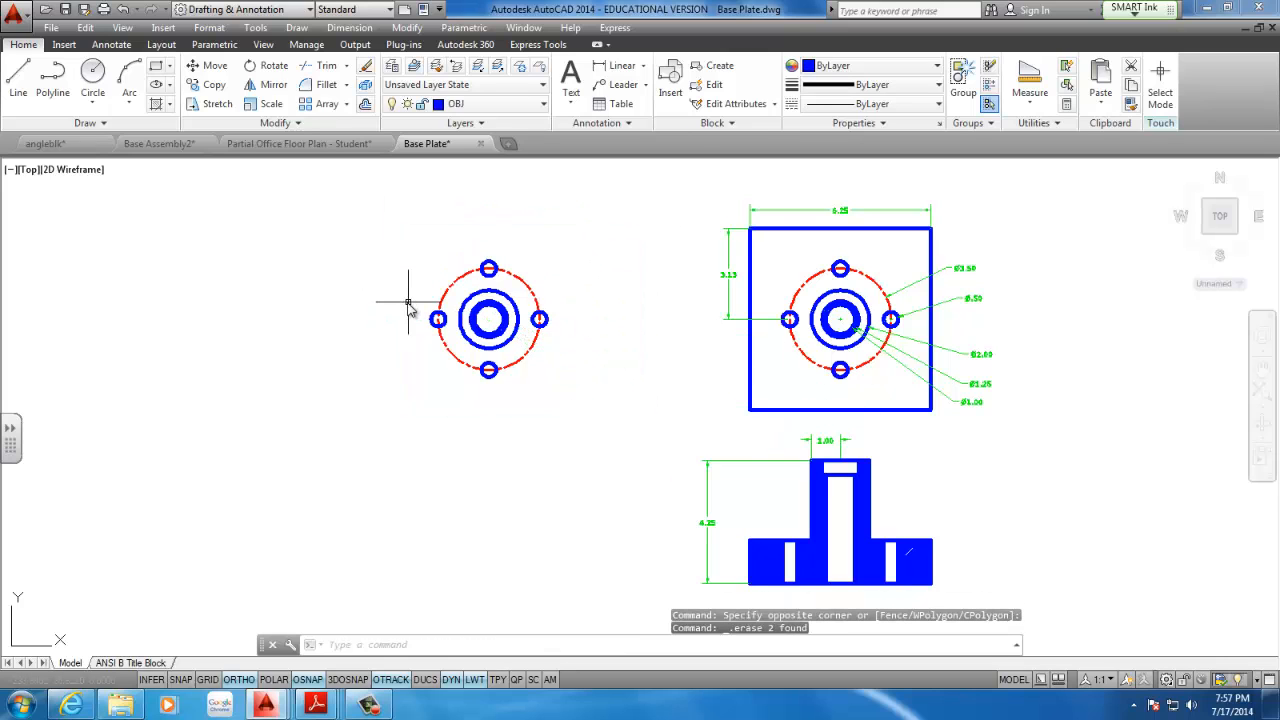
# - Erase the three concentric centre circles from the copy, keeping the bolt circle and its four holes
pyautogui.scroll(2, 488, 300)
pyautogui.click(563, 273)
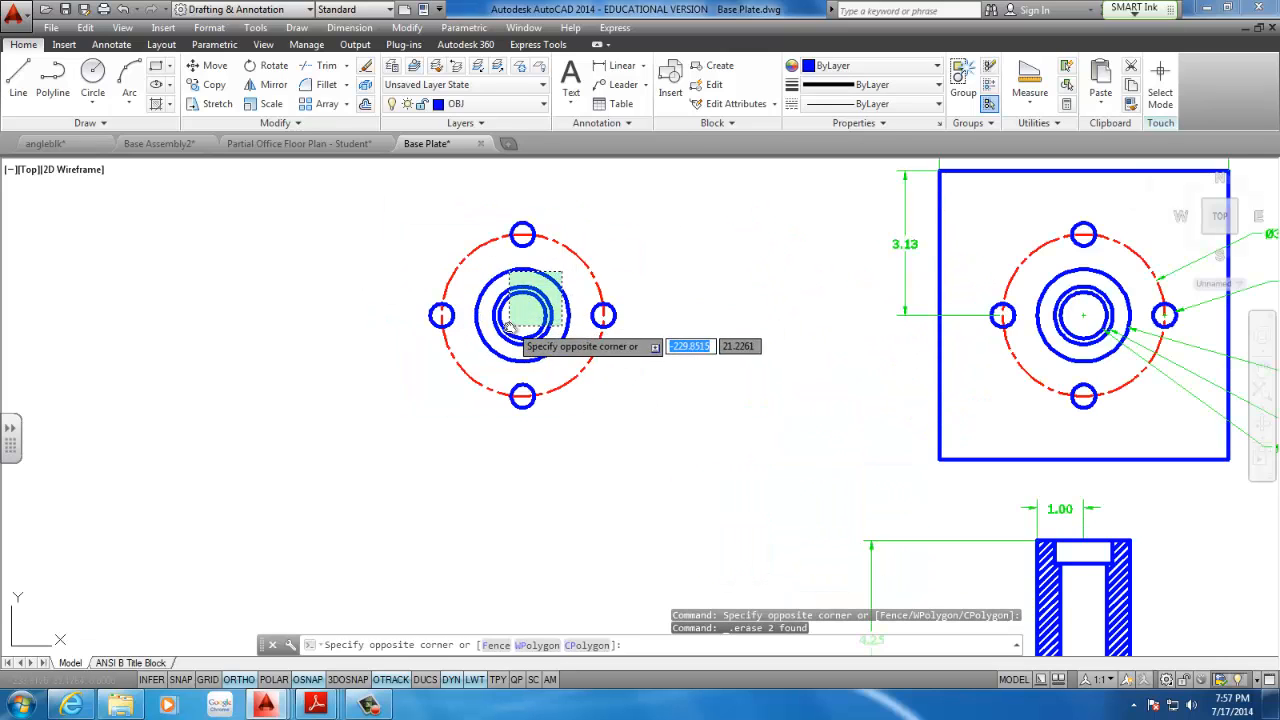
pyautogui.click(490, 340)
pyautogui.press('Delete')
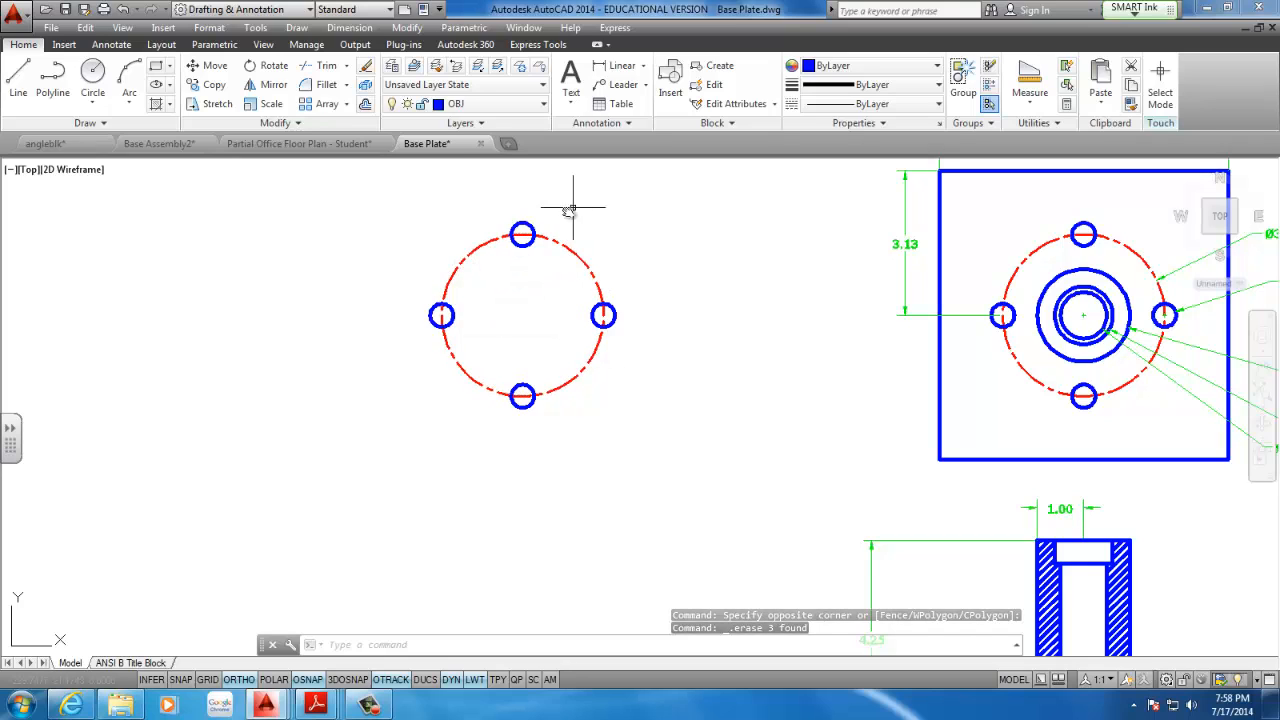
# - Draw a 2-diameter circle at the centre of the copied bolt circle
pyautogui.click(92, 75)
pyautogui.click(522, 315)
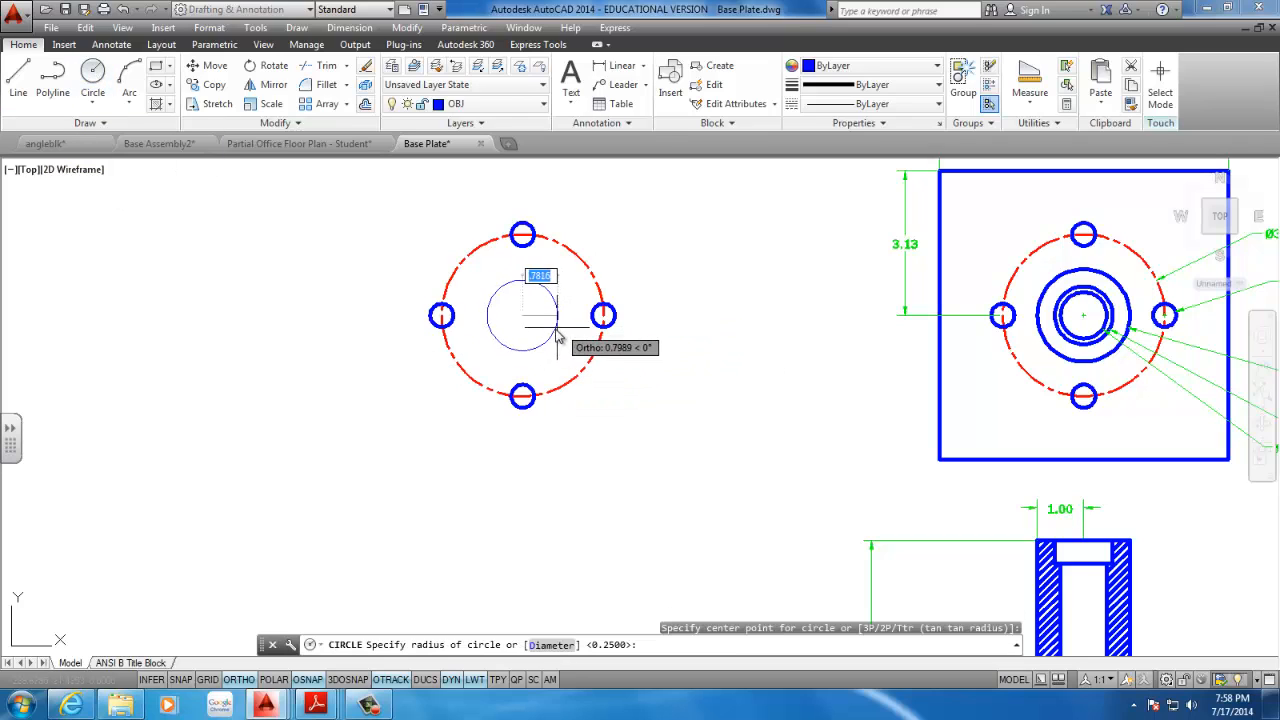
pyautogui.write('d')
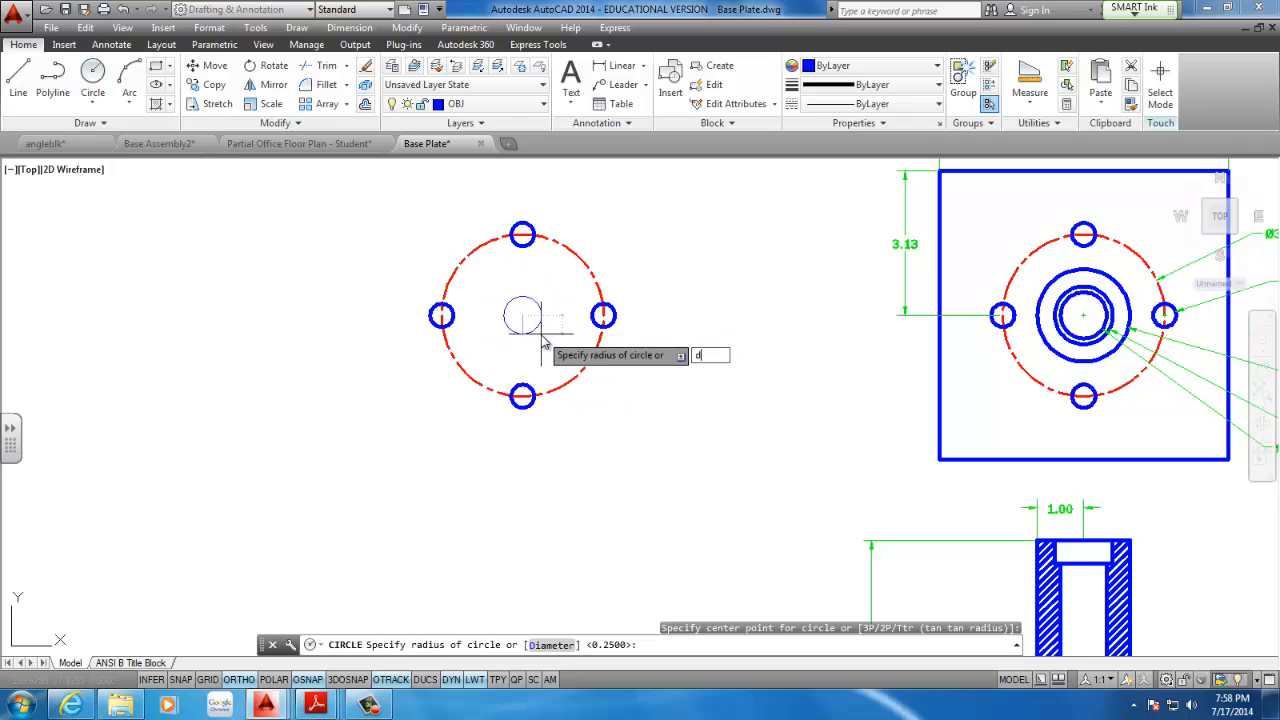
pyautogui.press('Return')
pyautogui.write('2')
pyautogui.press('Return')
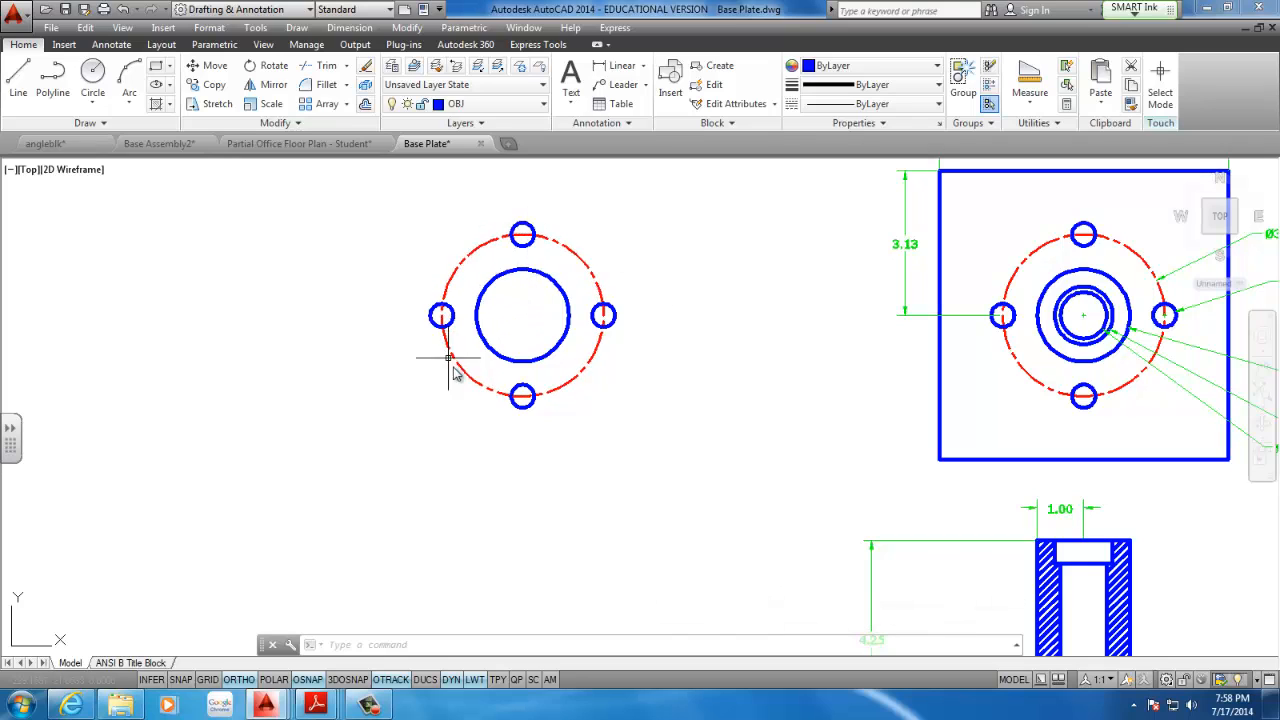
# - Draw the spacer's outer circle with a diameter of 4.5, concentric with the bolt circle
pyautogui.moveTo(433, 304)
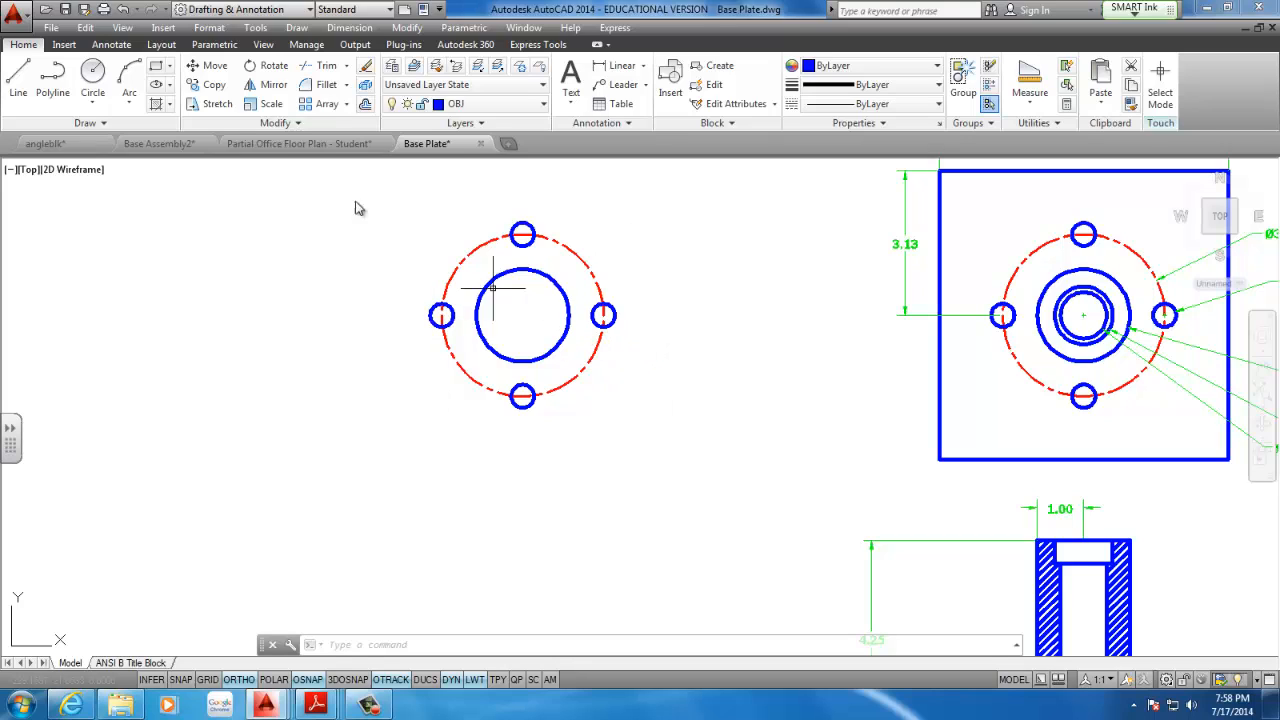
pyautogui.click(93, 78)
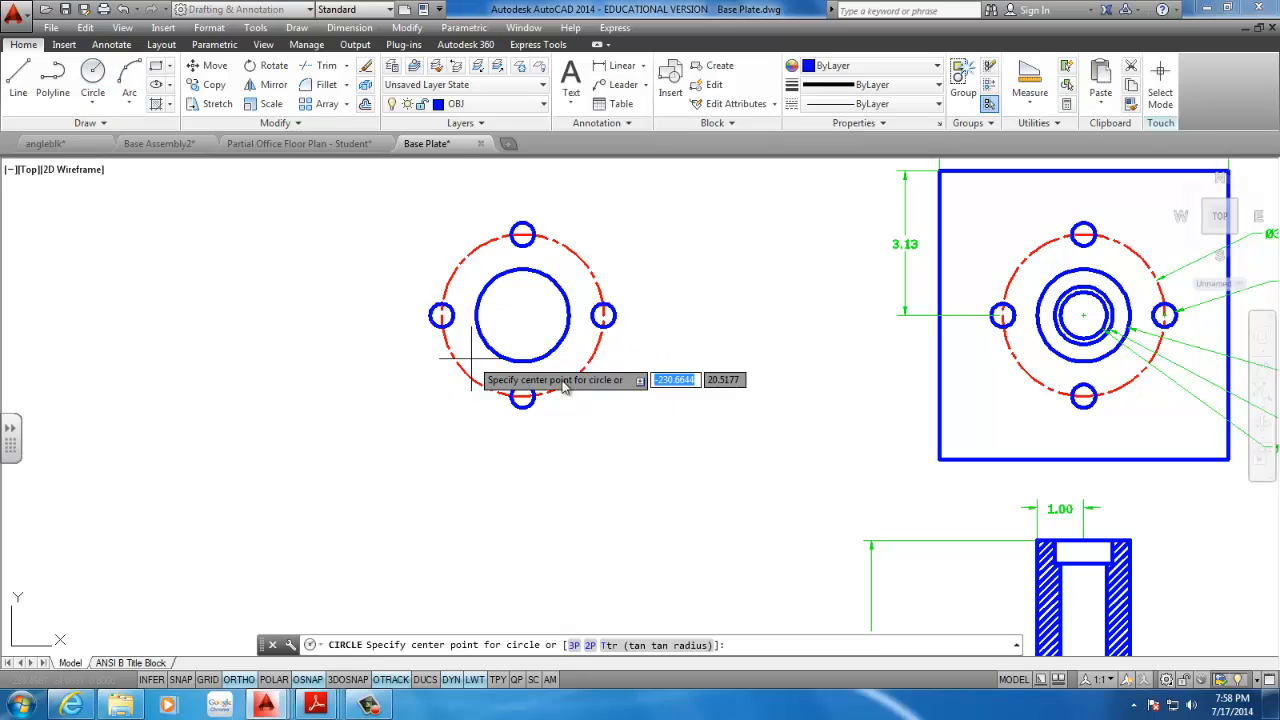
pyautogui.click(522, 315)
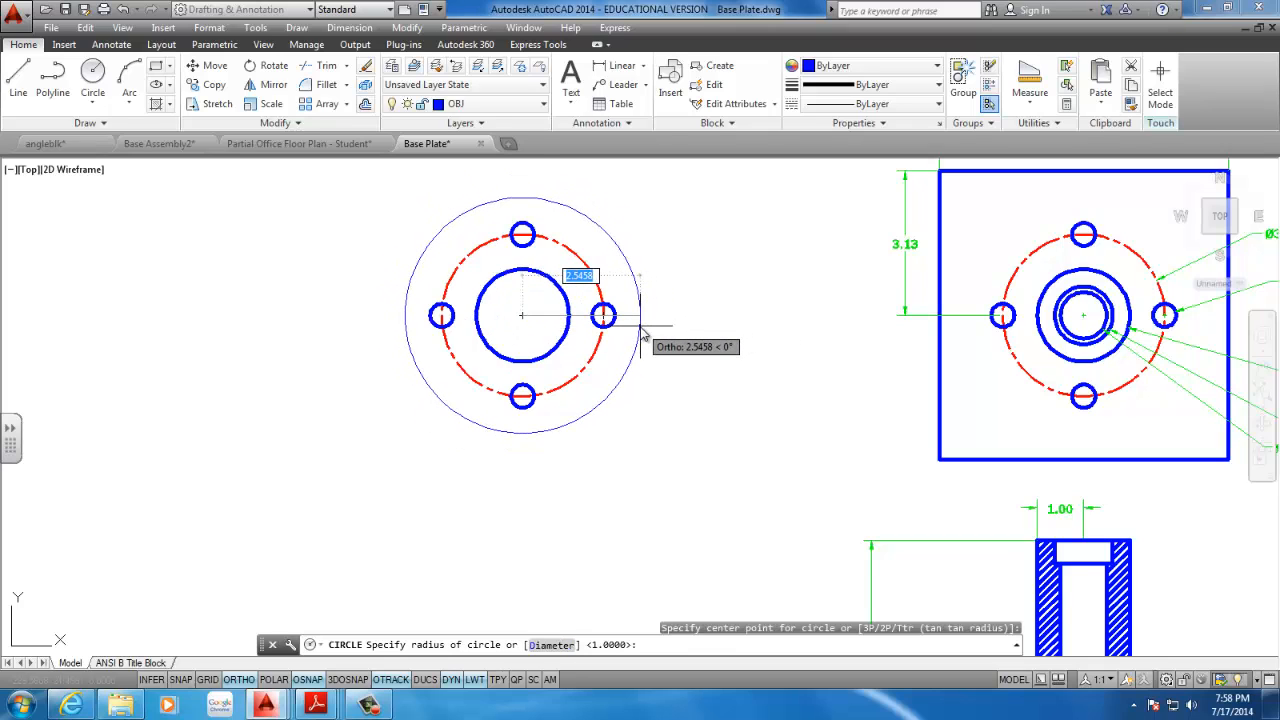
pyautogui.write('d')
pyautogui.press('Return')
pyautogui.write('3')
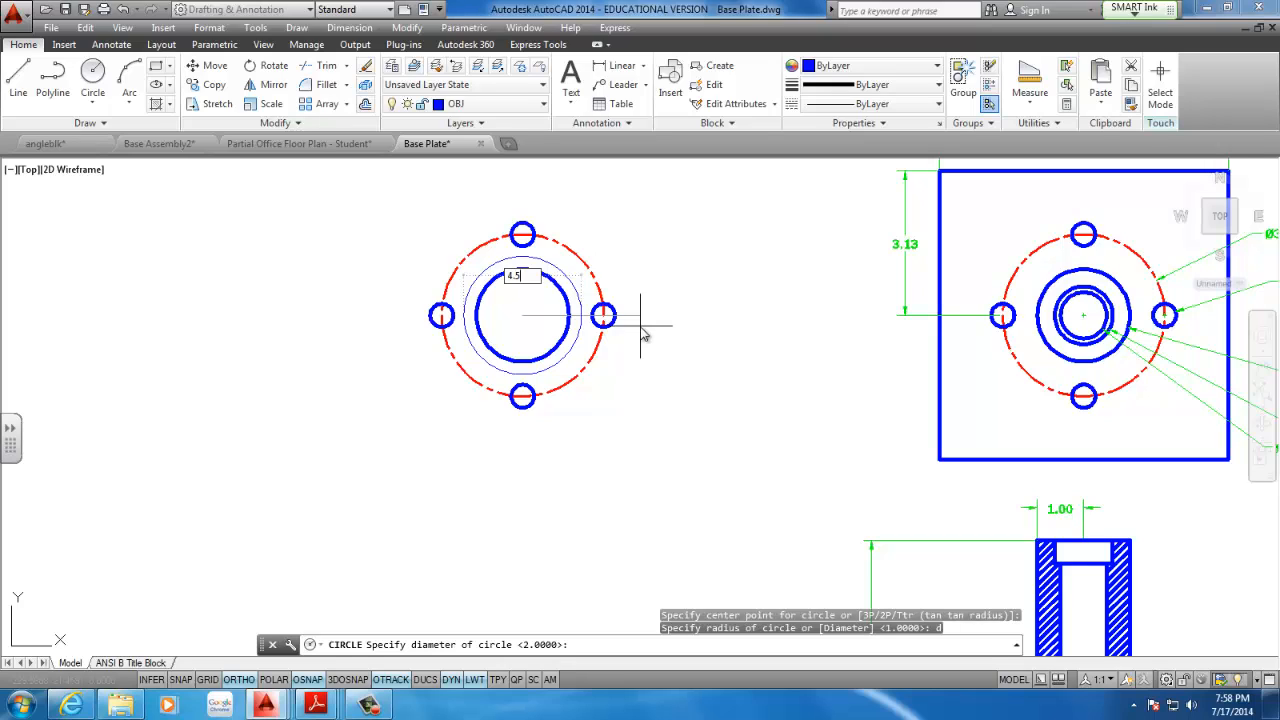
pyautogui.press('Return')
# - Switch to the Lab 6C - Base Assembly PDF in Adobe Reader to check the spacer's views, and return to AutoCAD
pyautogui.click(326, 705)
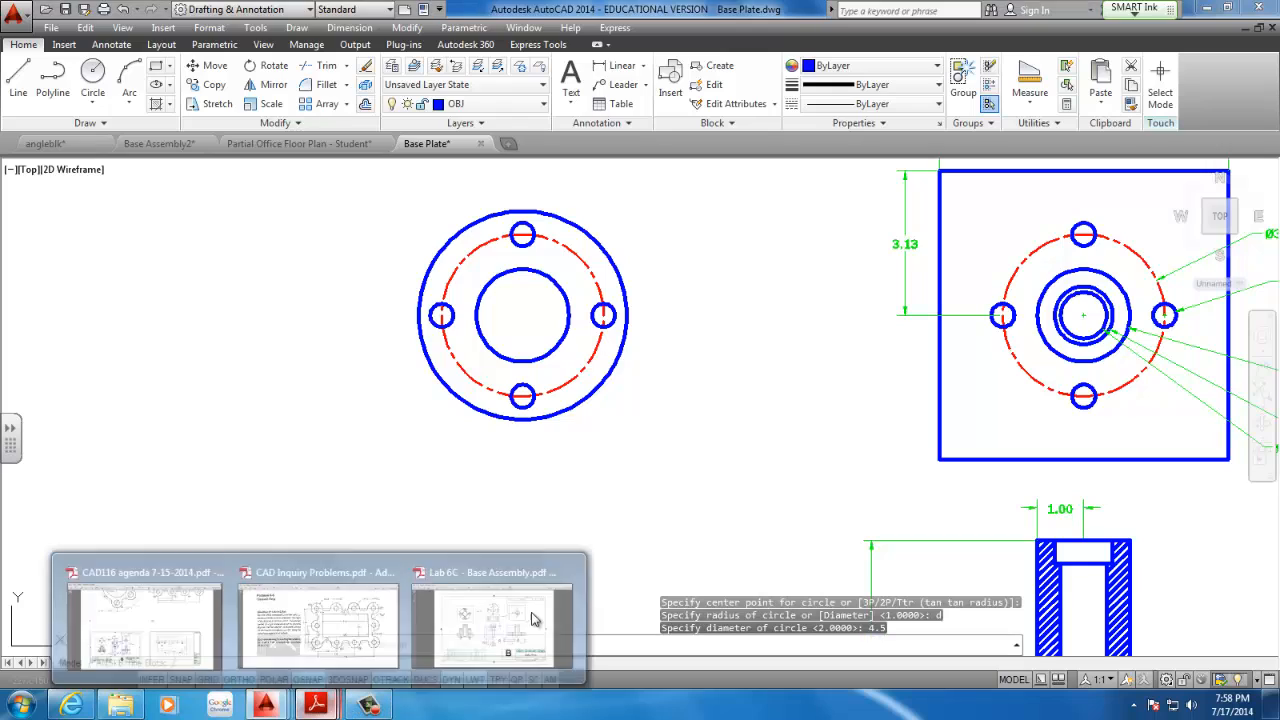
pyautogui.click(532, 616)
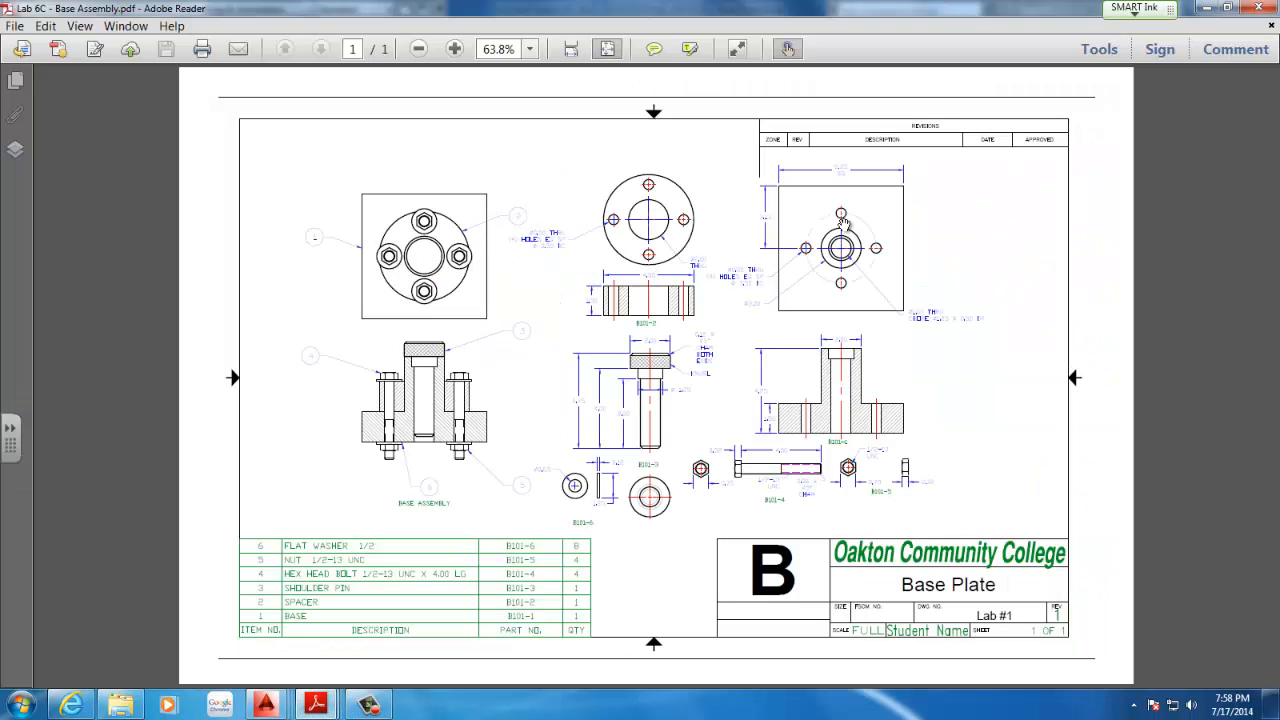
pyautogui.click(1206, 9)
pyautogui.scroll(-2, 571, 427)
pyautogui.moveTo(469, 387); pyautogui.dragTo(467, 292, button='middle')
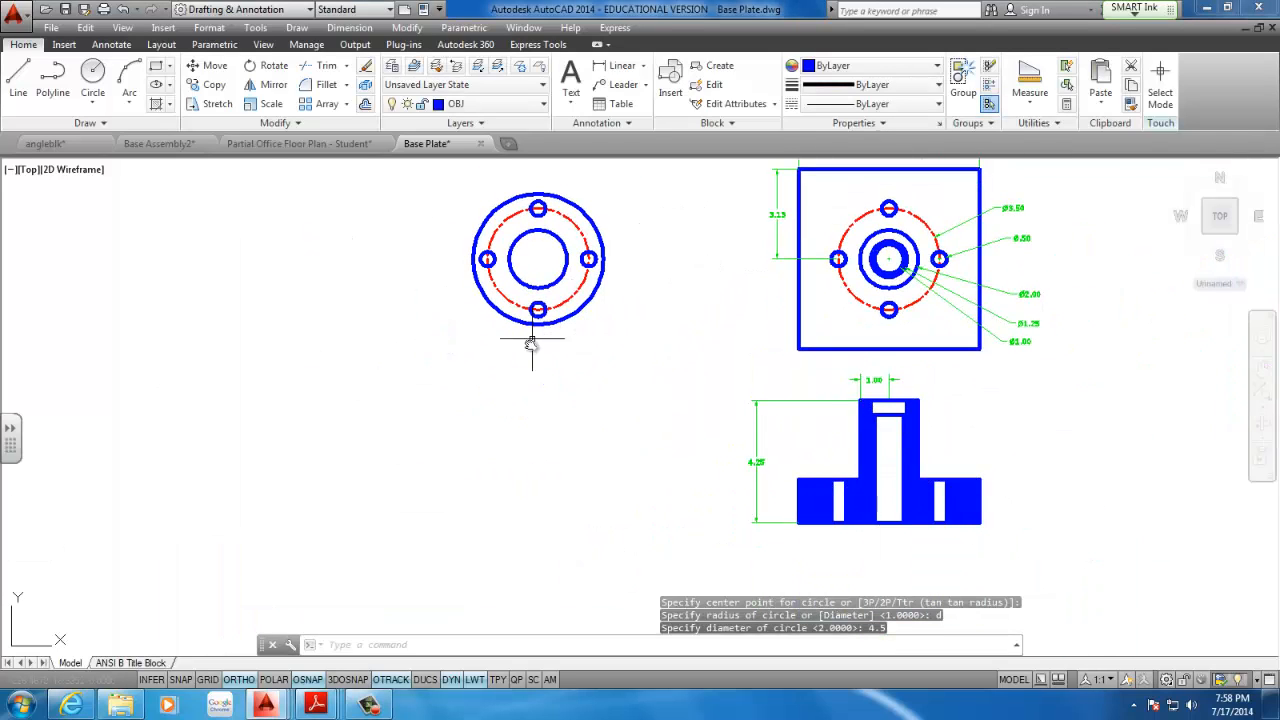
pyautogui.scroll(2, 531, 343)
pyautogui.moveTo(1019, 463); pyautogui.dragTo(908, 371, button='middle')
pyautogui.moveTo(443, 254); pyautogui.dragTo(643, 363, button='middle')
pyautogui.moveTo(582, 315); pyautogui.dragTo(534, 300, button='middle')
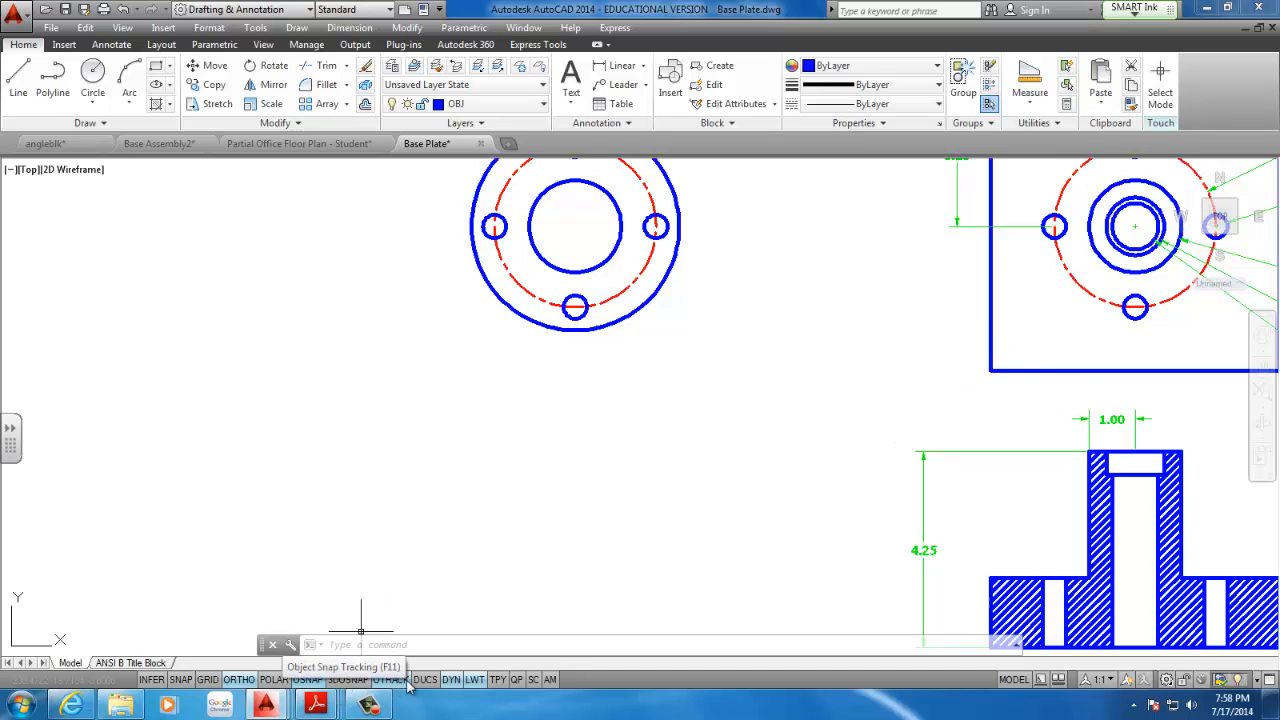
pyautogui.click(18, 75)
pyautogui.click(494, 226)
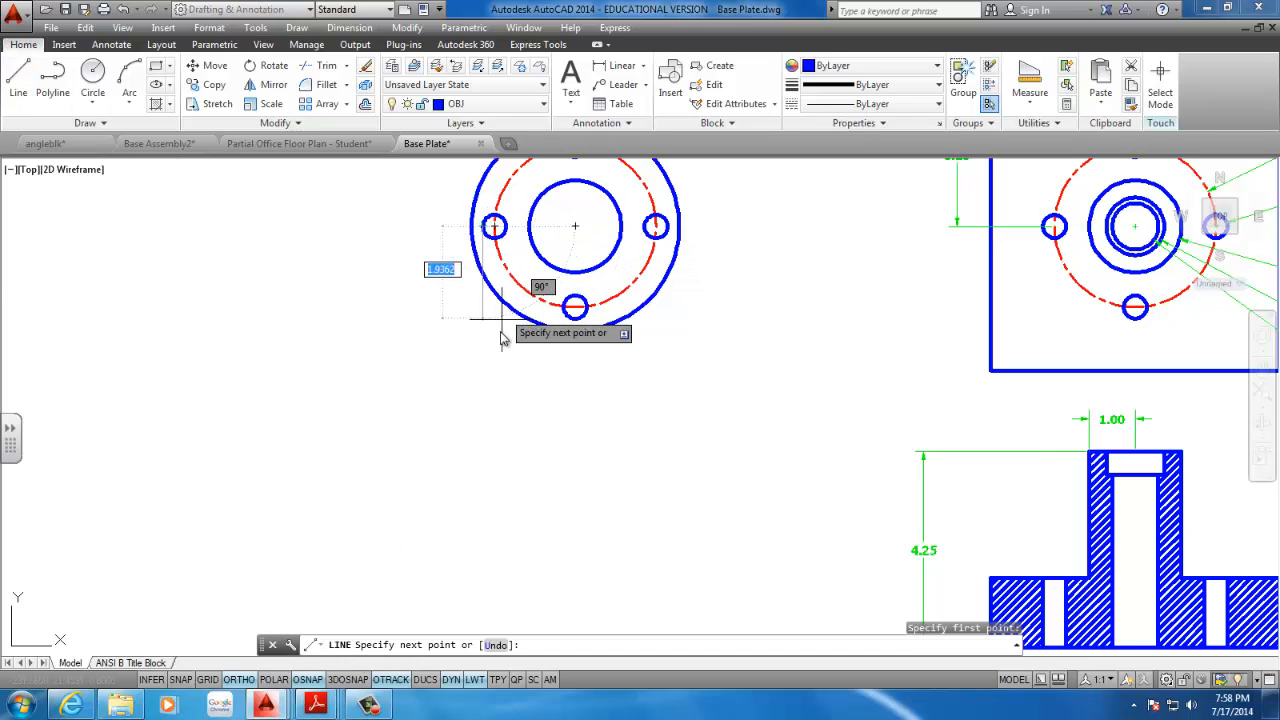
pyautogui.press('Escape')
pyautogui.press('Return')
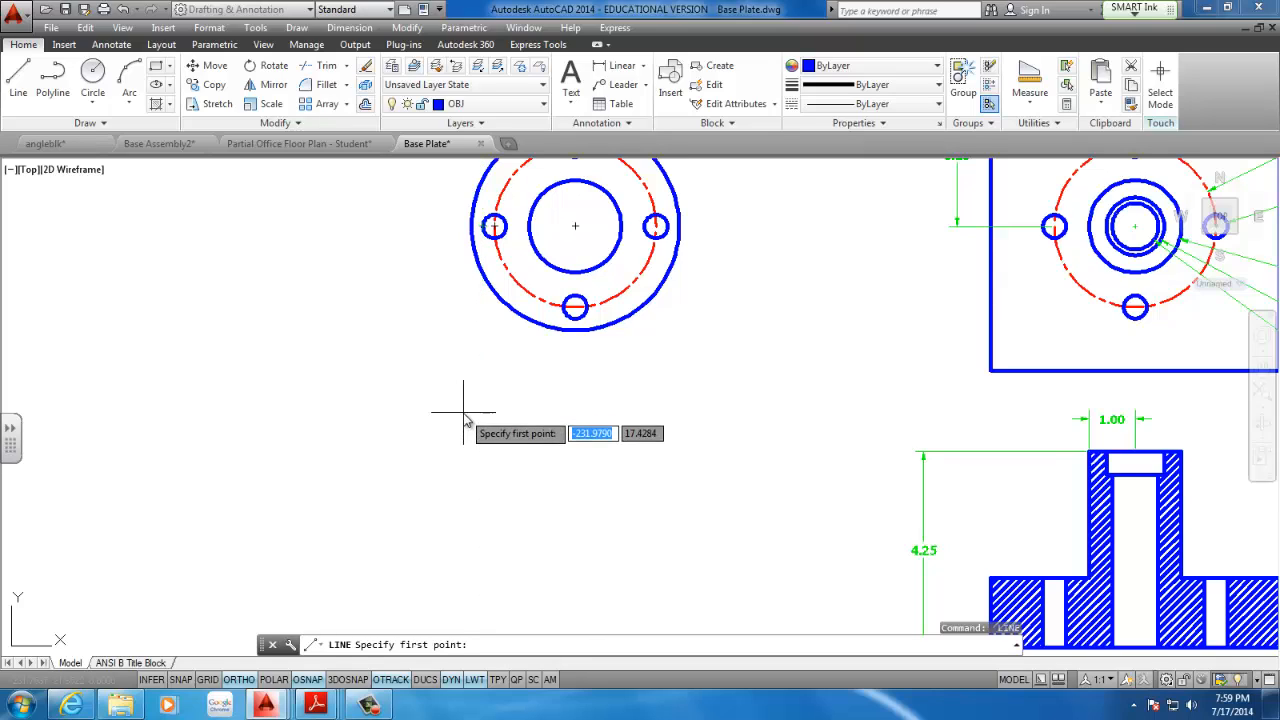
pyautogui.press('Escape')
pyautogui.press('Escape')
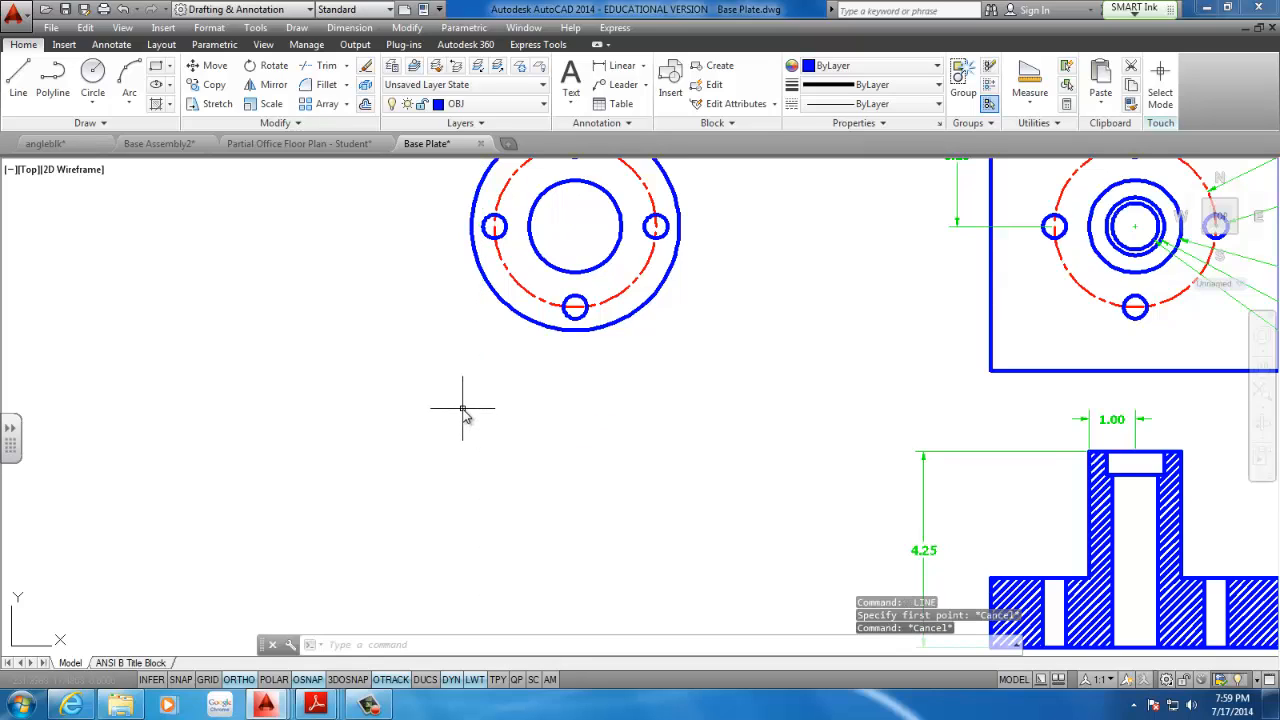
# - Draw the spacer's front view outline 4.5 wide and 1.5 high with lines, aligned below the outer circle's left quadrant
pyautogui.click(16, 80)
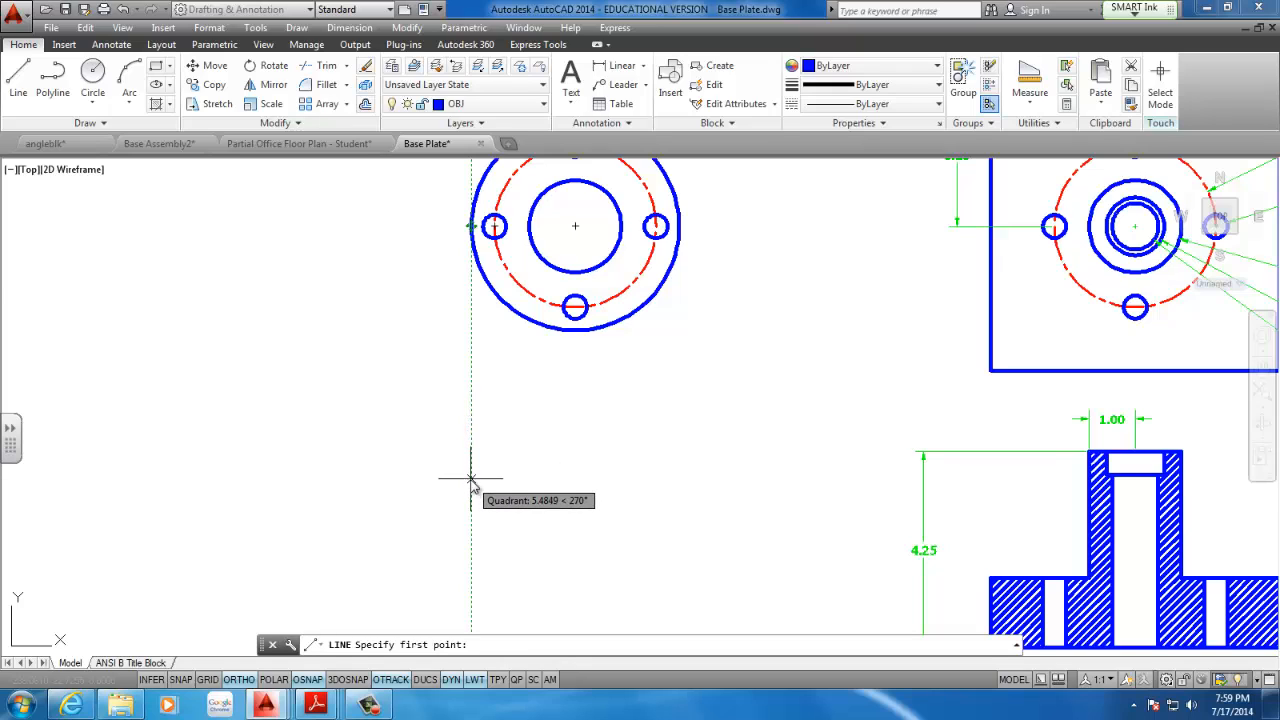
pyautogui.click(471, 479)
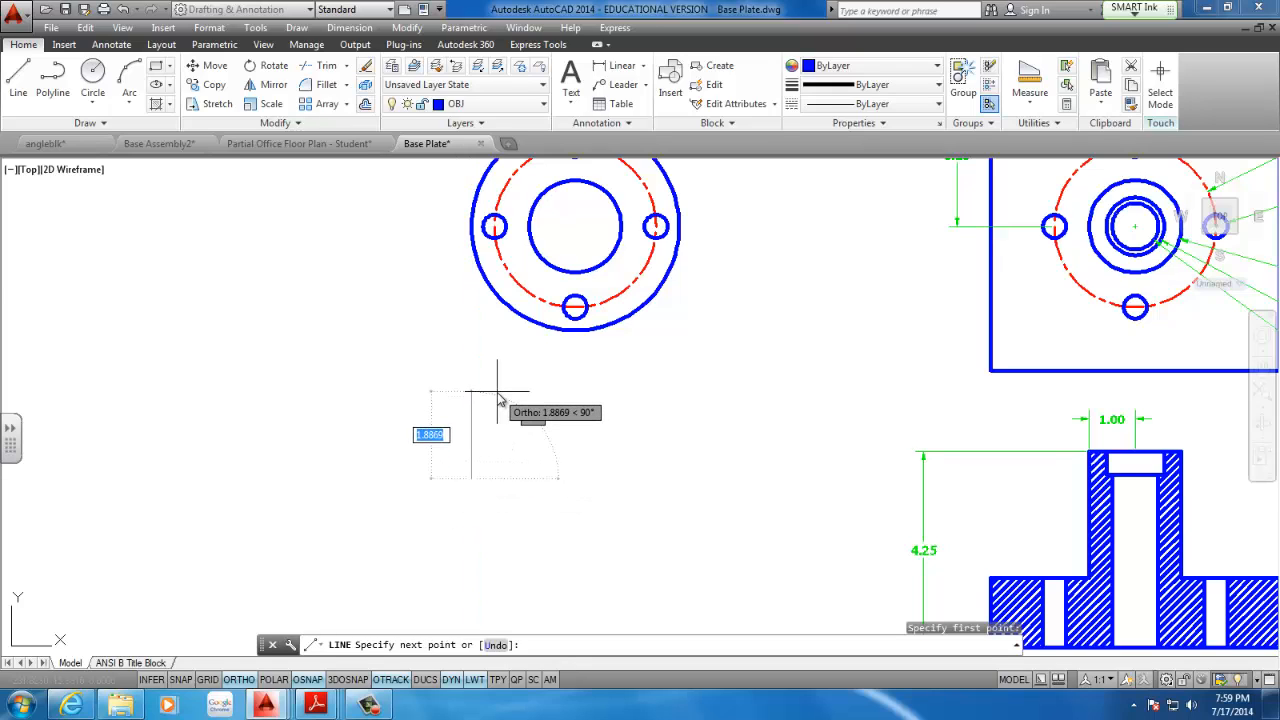
pyautogui.write('1.5')
pyautogui.press('Return')
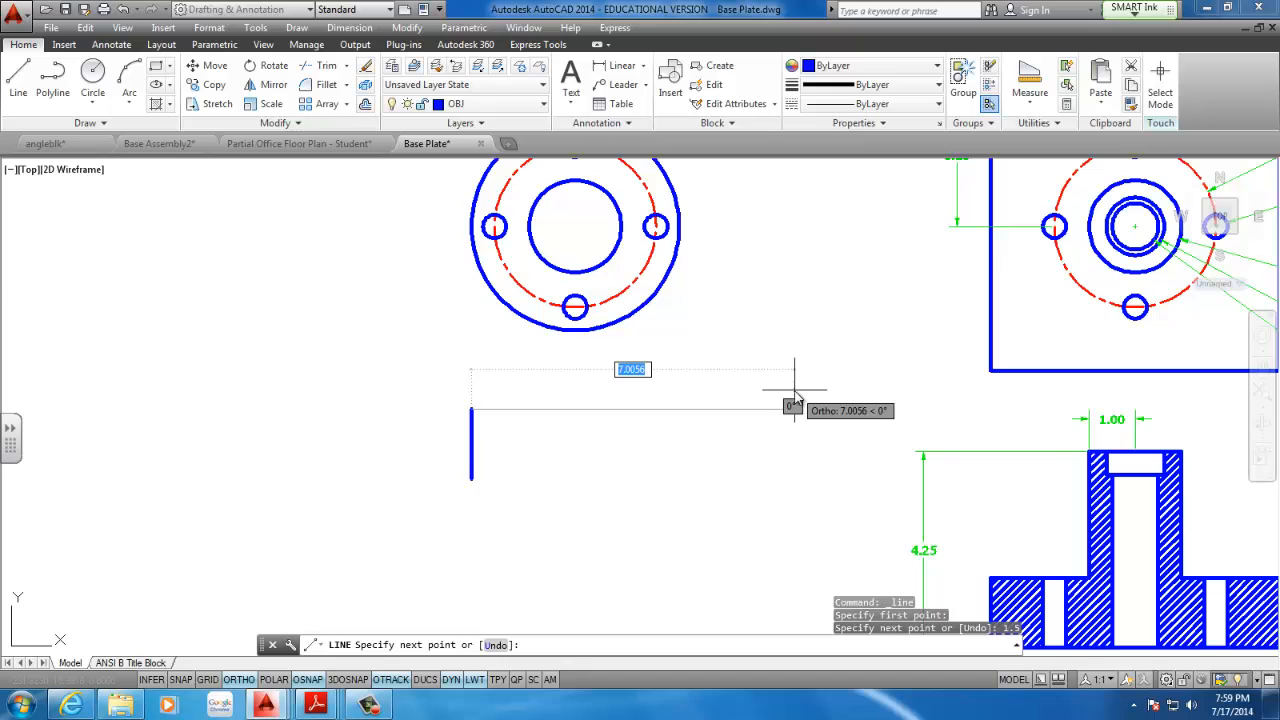
pyautogui.write('4.5')
pyautogui.press('Return')
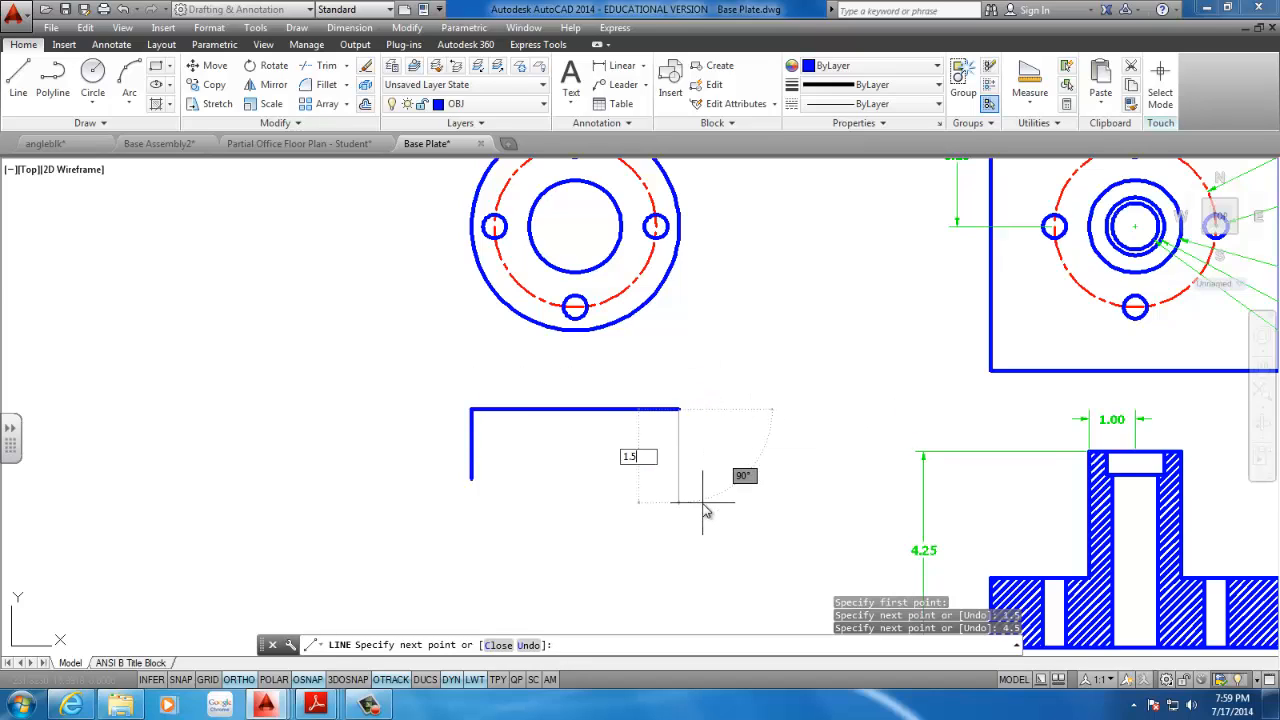
pyautogui.write('1.5')
pyautogui.press('Return')
pyautogui.click(471, 480)
pyautogui.press('Escape')
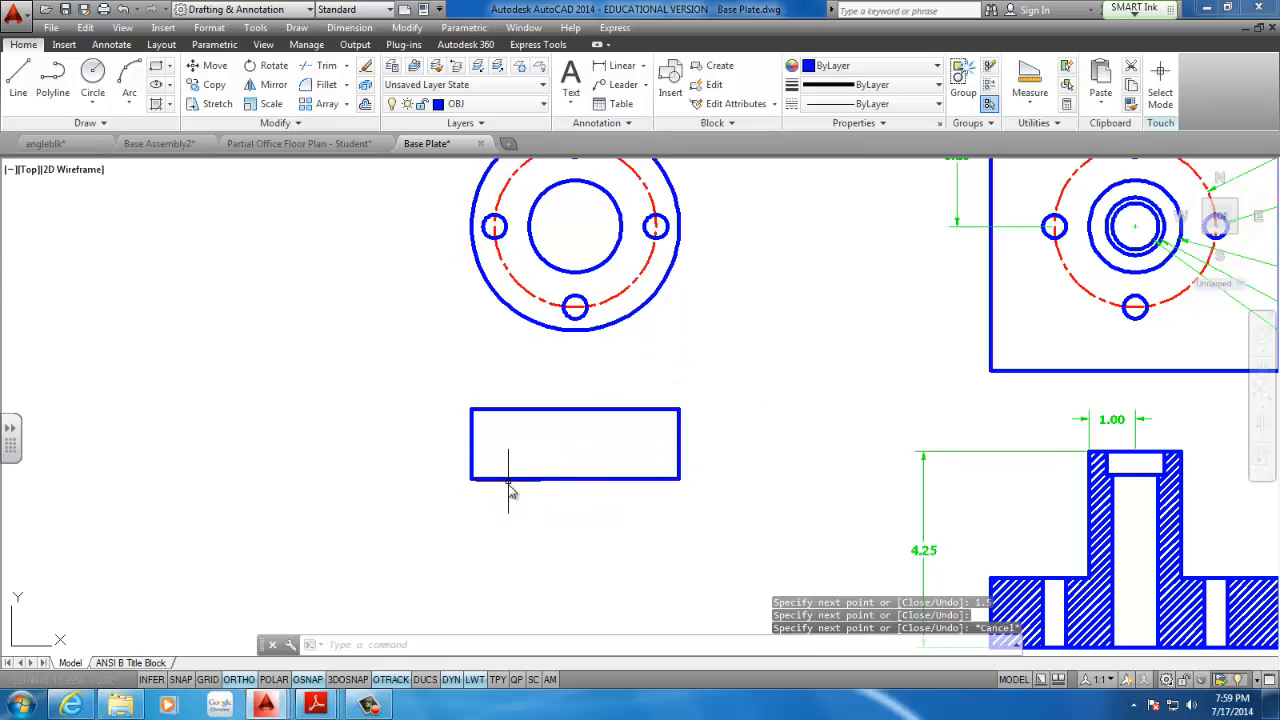
# - Draw two full-height vertical lines in the spacer's front view, projected from the left and right quadrants of the left bolt hole
pyautogui.moveTo(591, 335); pyautogui.dragTo(549, 358, button='middle')
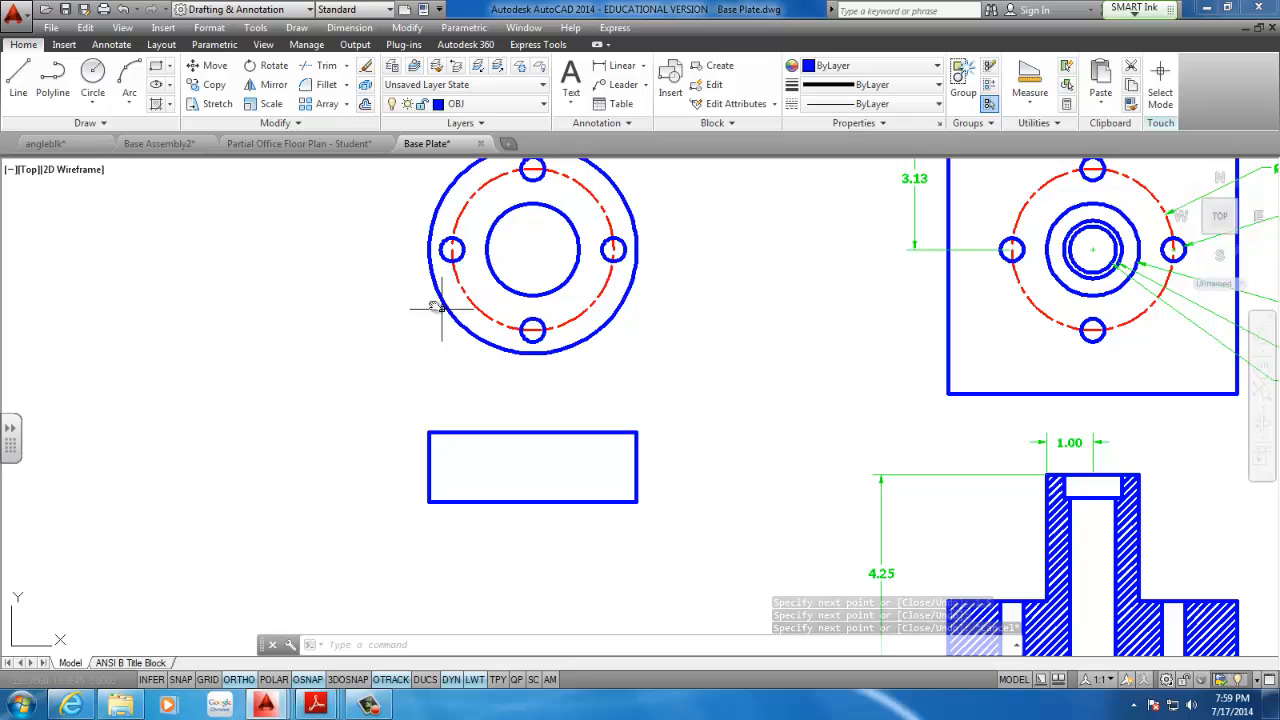
pyautogui.press('Return')
pyautogui.click(18, 80)
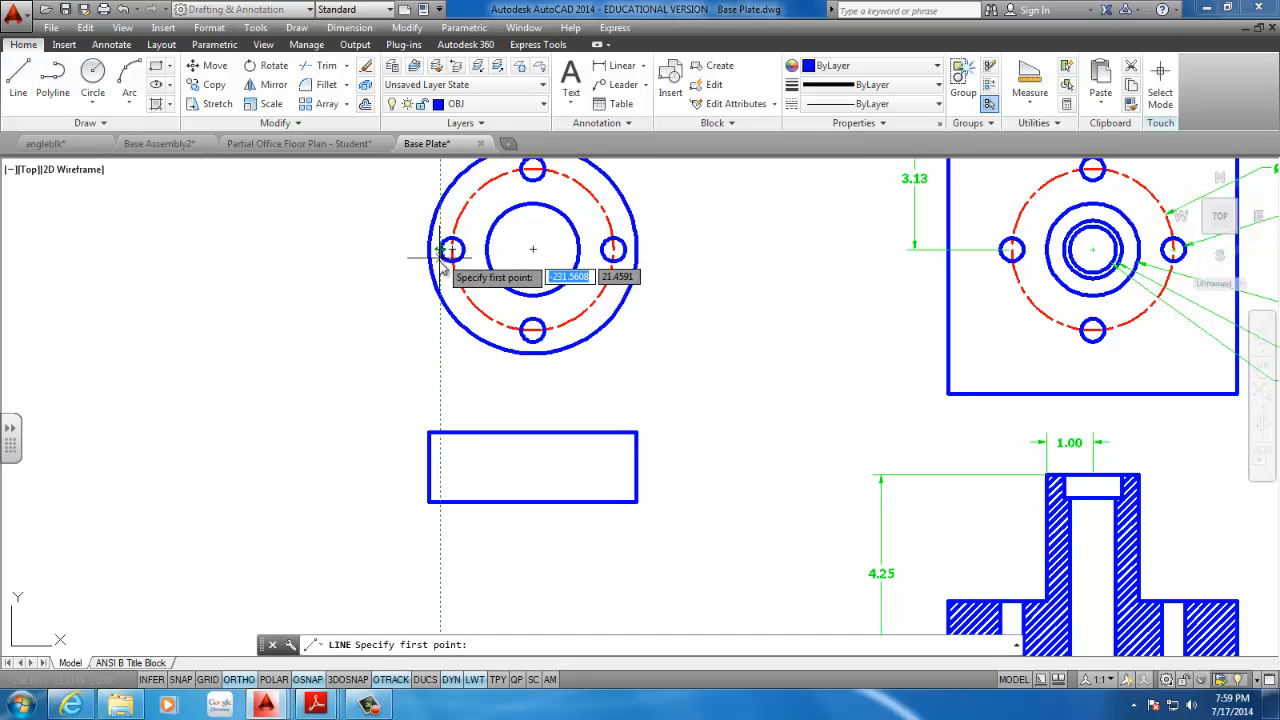
pyautogui.click(430, 433)
pyautogui.click(440, 501)
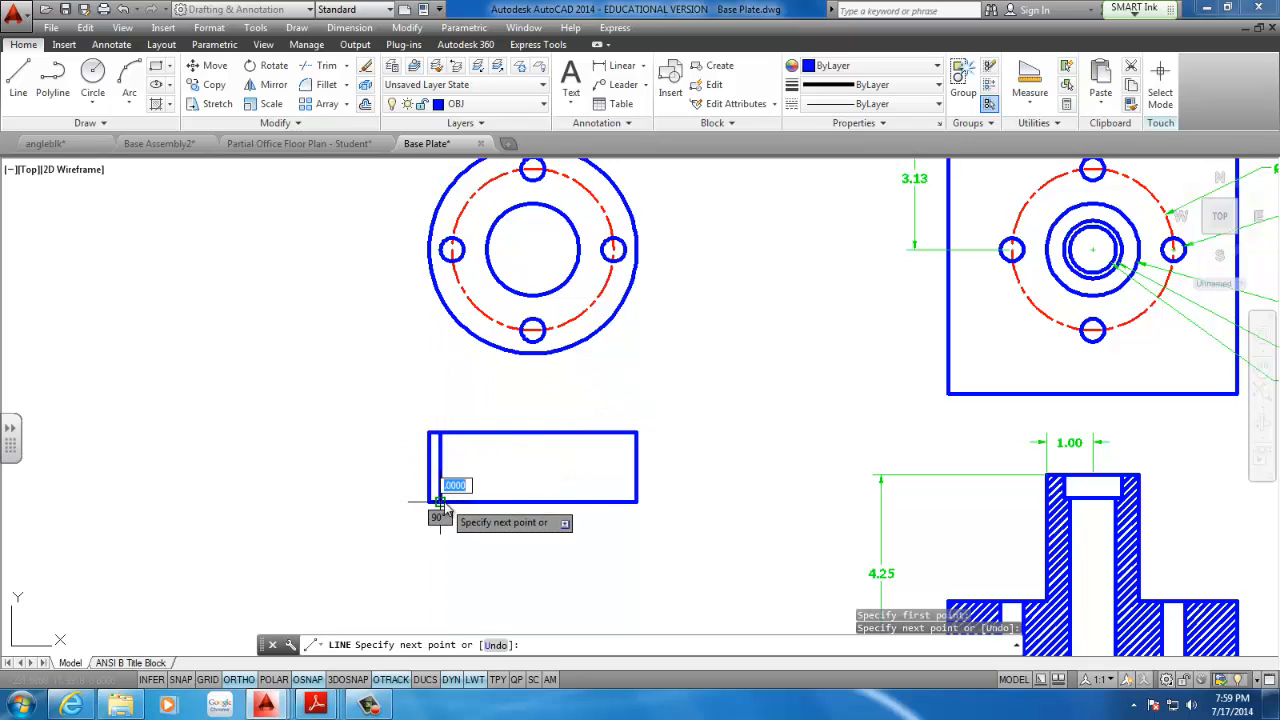
pyautogui.press('Return')
pyautogui.press('Return')
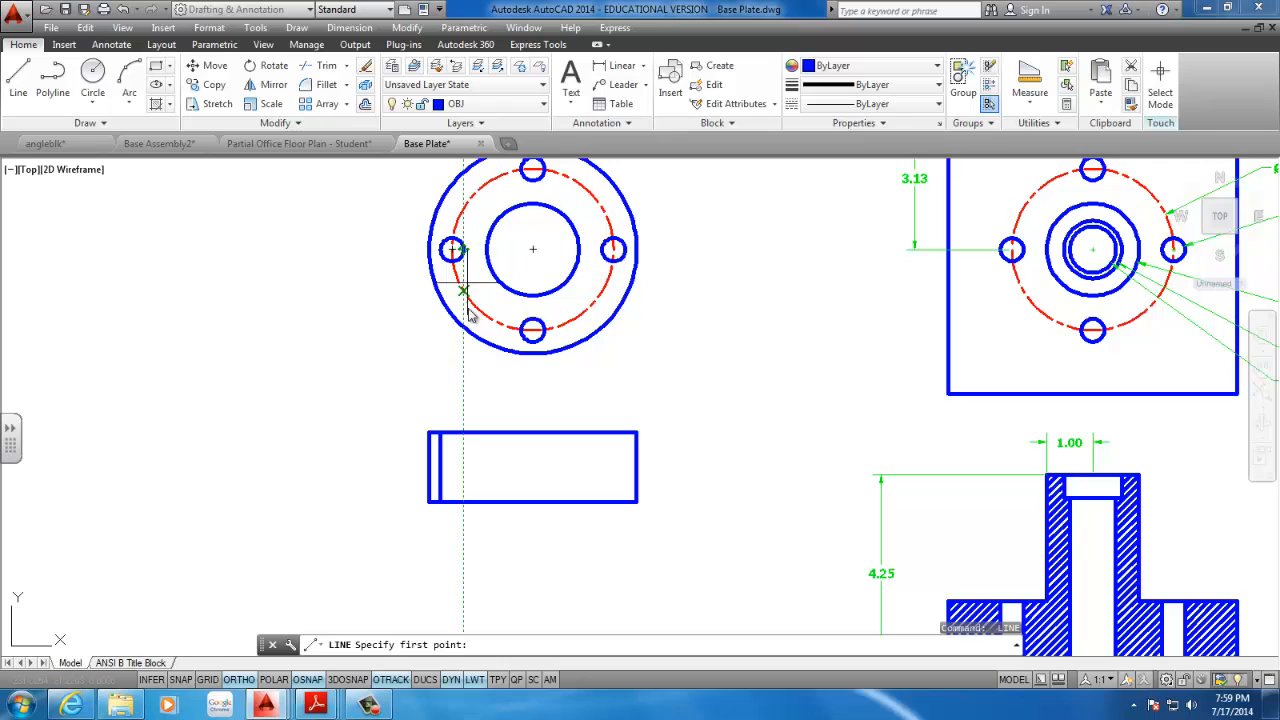
pyautogui.click(463, 432)
pyautogui.click(463, 501)
pyautogui.press('Return')
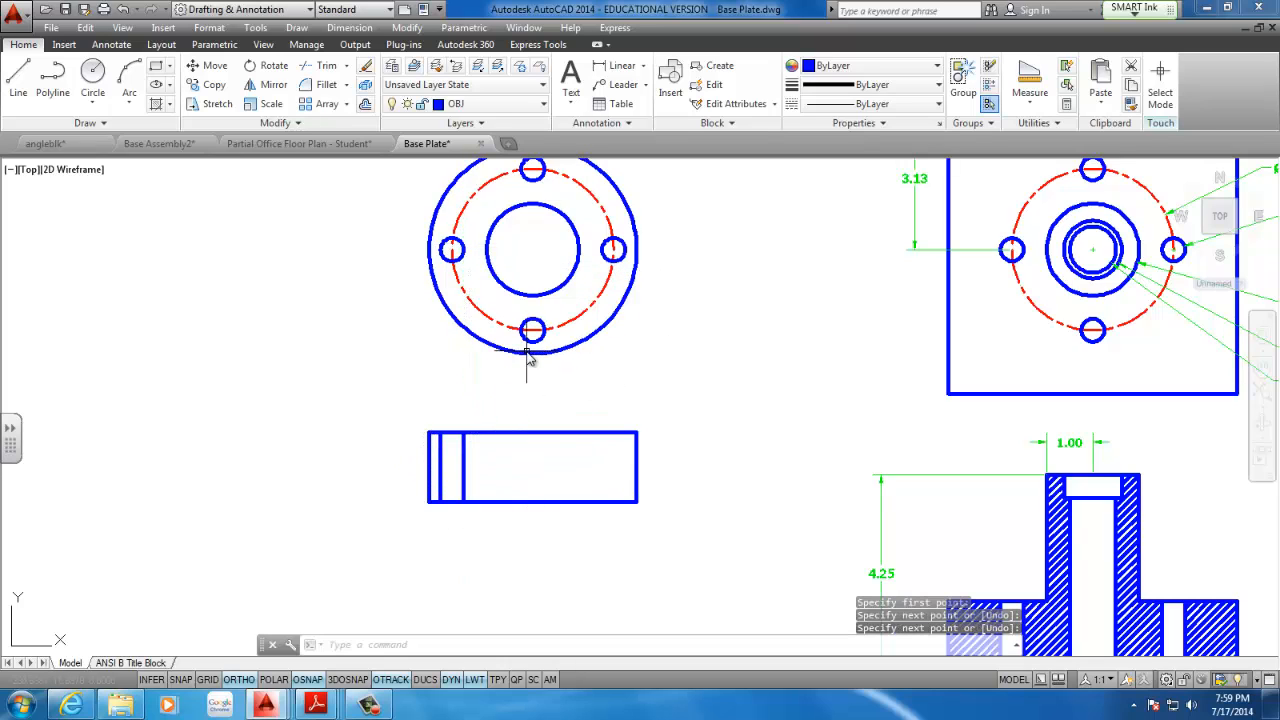
# - Draw the bore's left edge as a full-height vertical line in the front view, projected from the centre circle's left quadrant
pyautogui.press('Return')
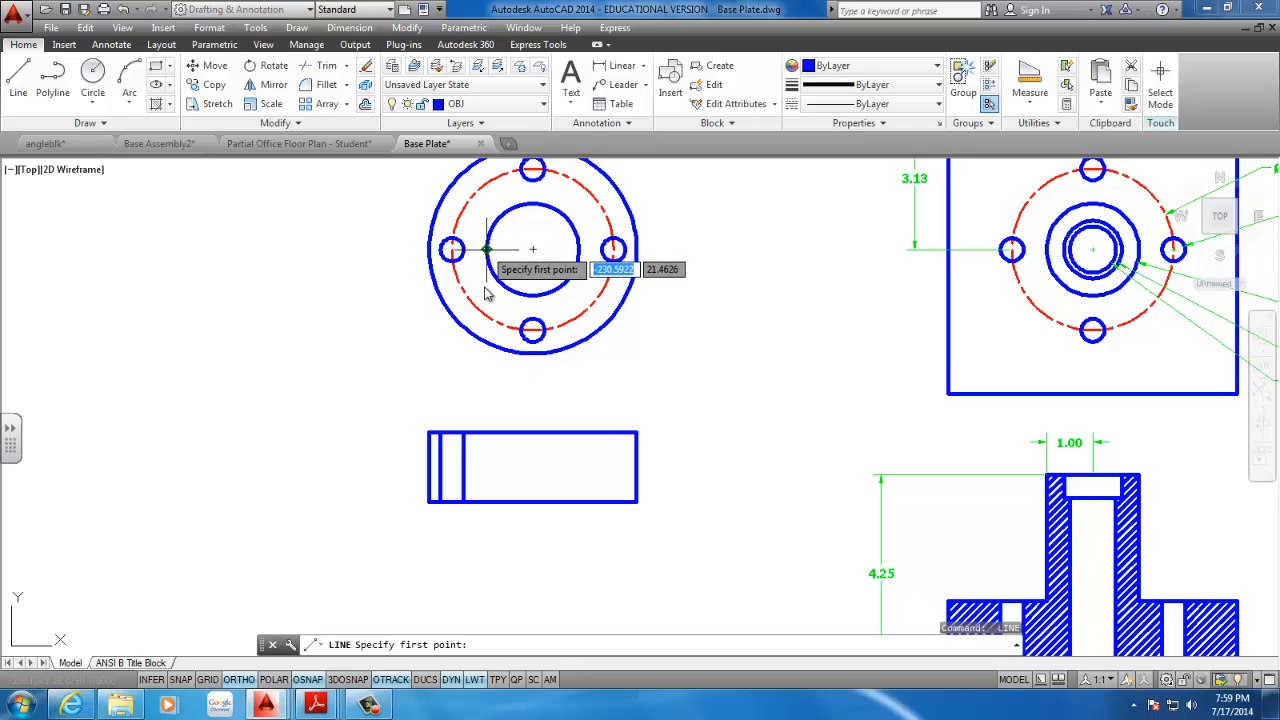
pyautogui.click(487, 432)
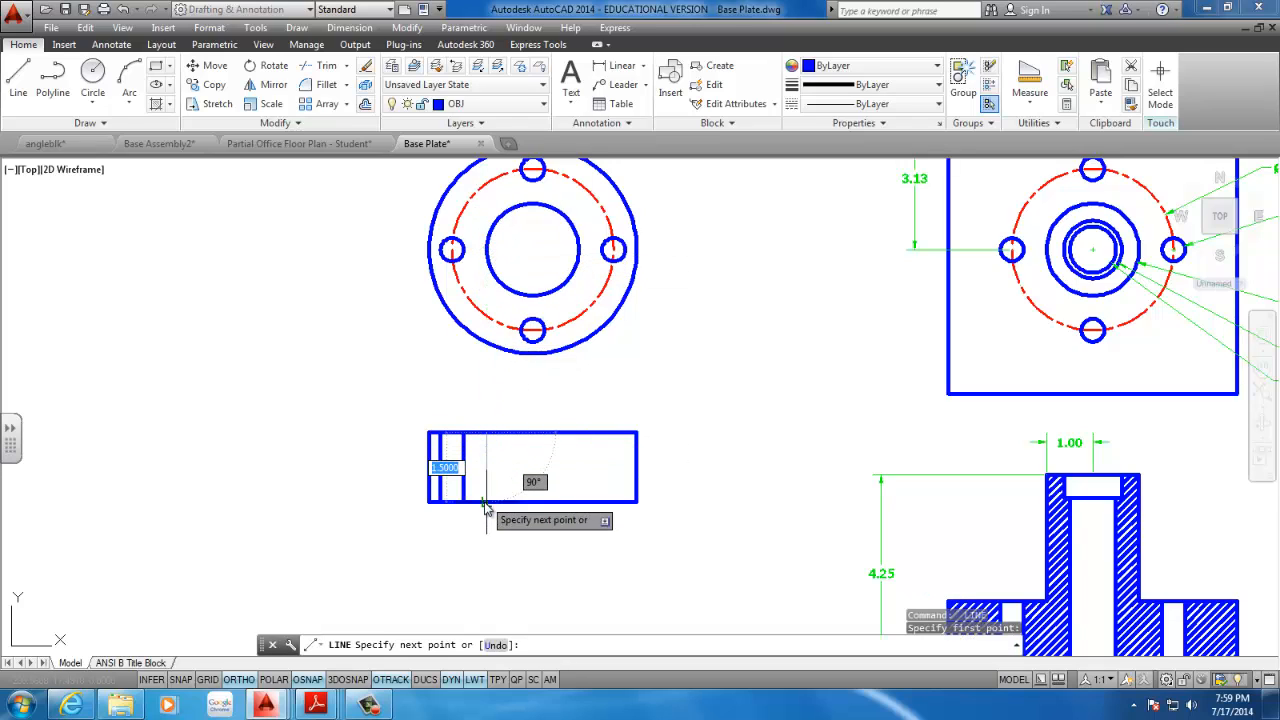
pyautogui.click(487, 501)
pyautogui.press('Escape')
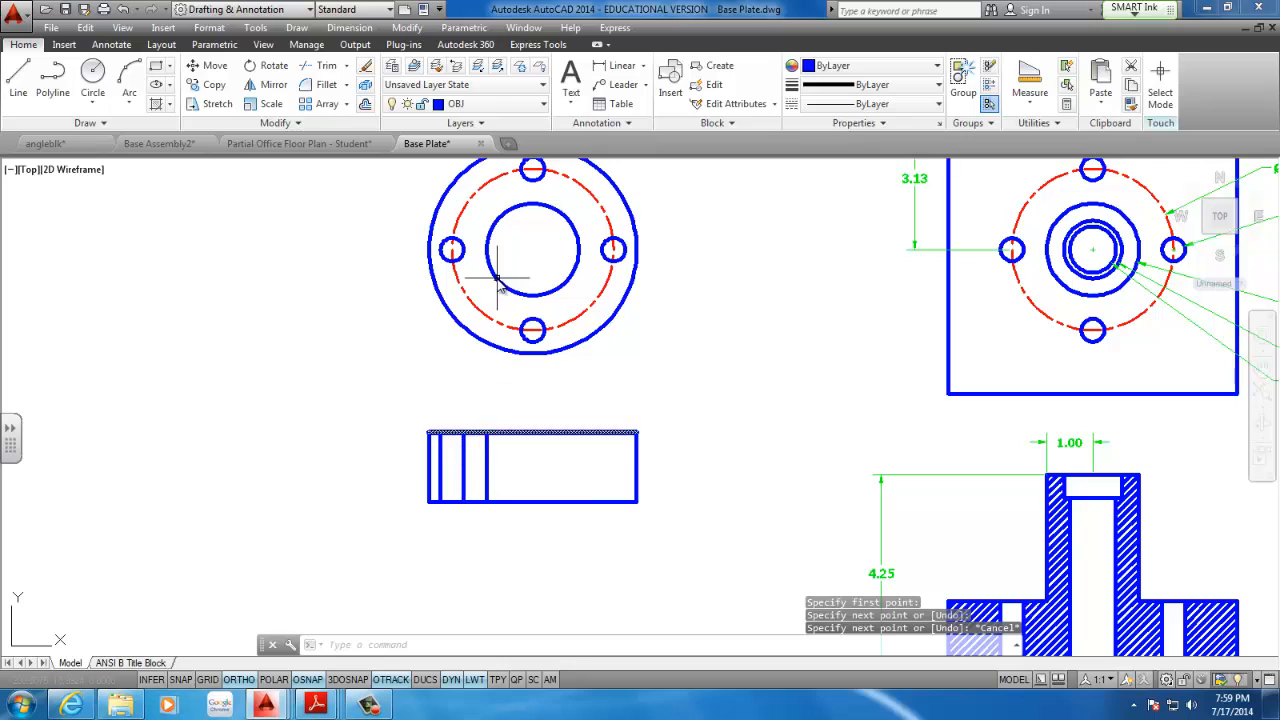
# - Mirror the three vertical hole and bore lines about the front view's vertical centreline, keeping the originals
pyautogui.scroll(4, 486, 480)
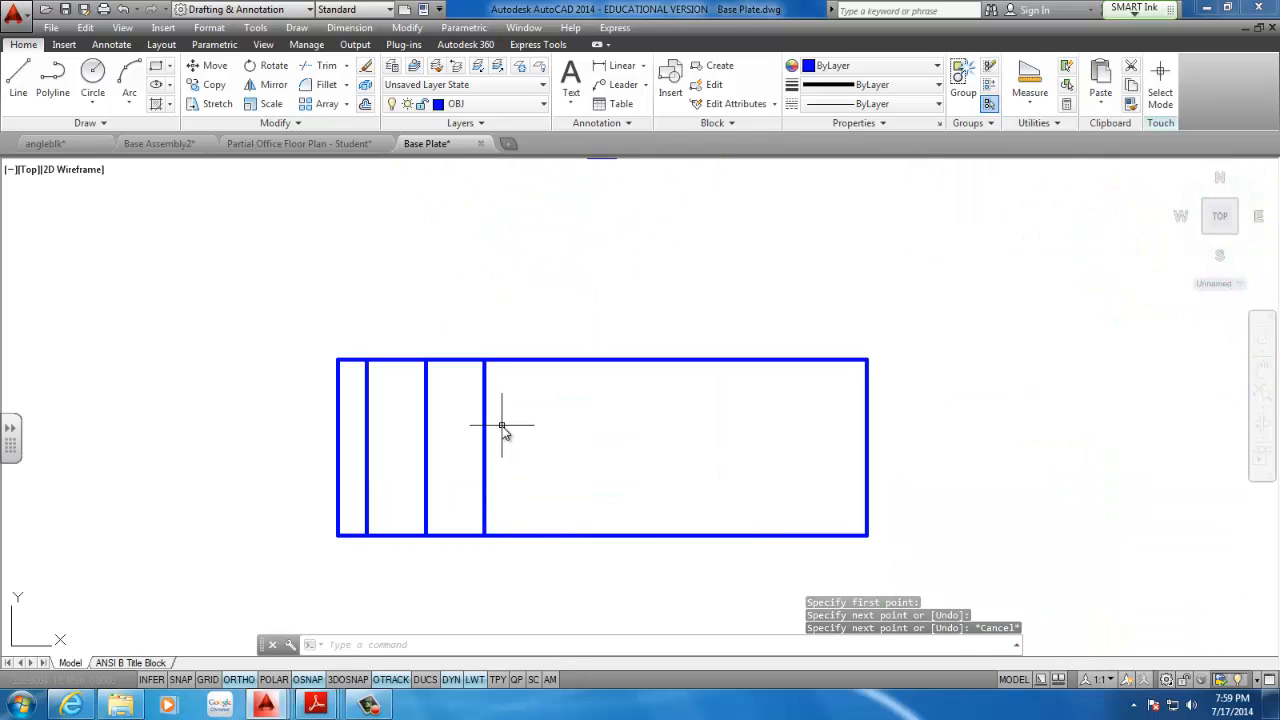
pyautogui.click(572, 377)
pyautogui.click(357, 461)
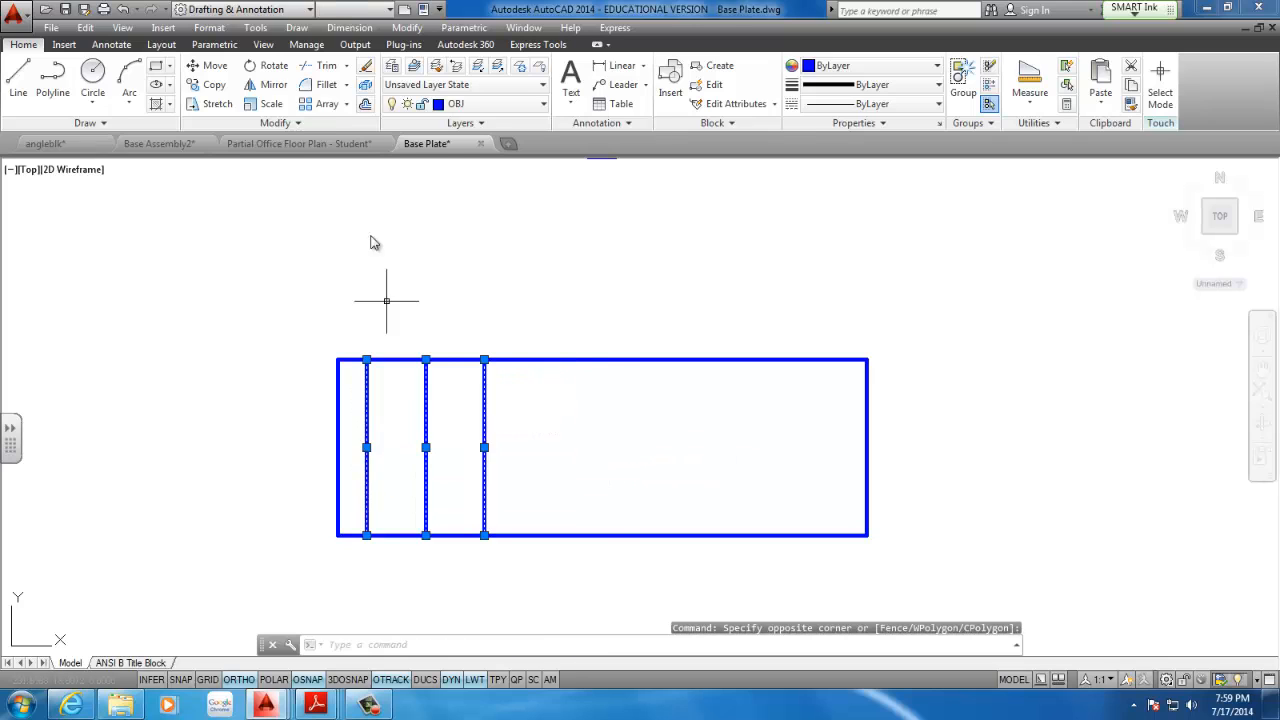
pyautogui.click(265, 86)
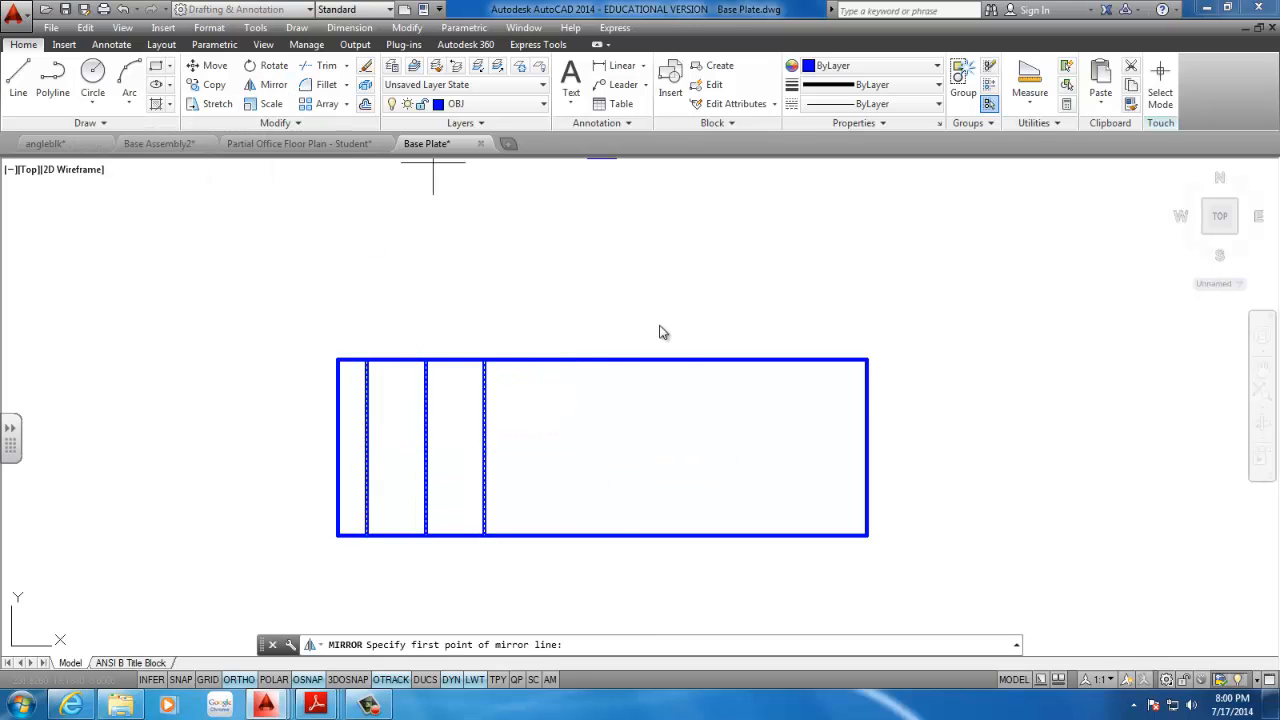
pyautogui.click(602, 360)
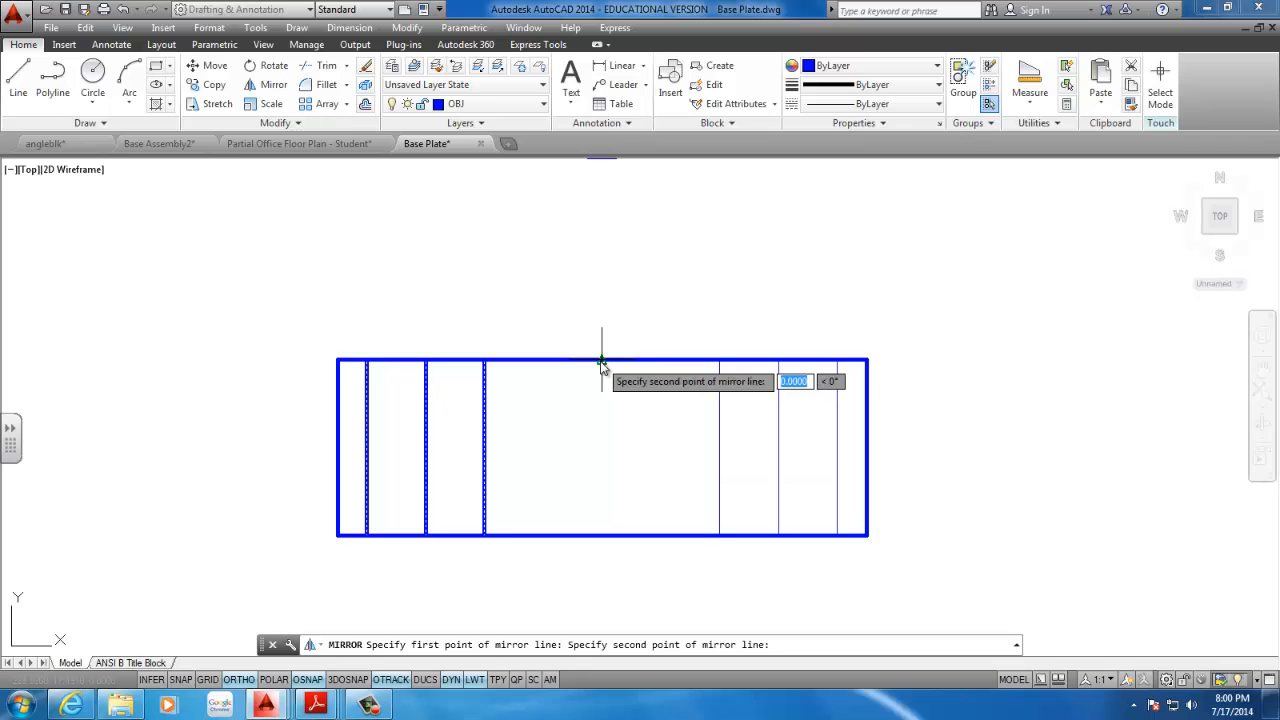
pyautogui.click(605, 539)
pyautogui.press('Return')
pyautogui.scroll(-2, 694, 443)
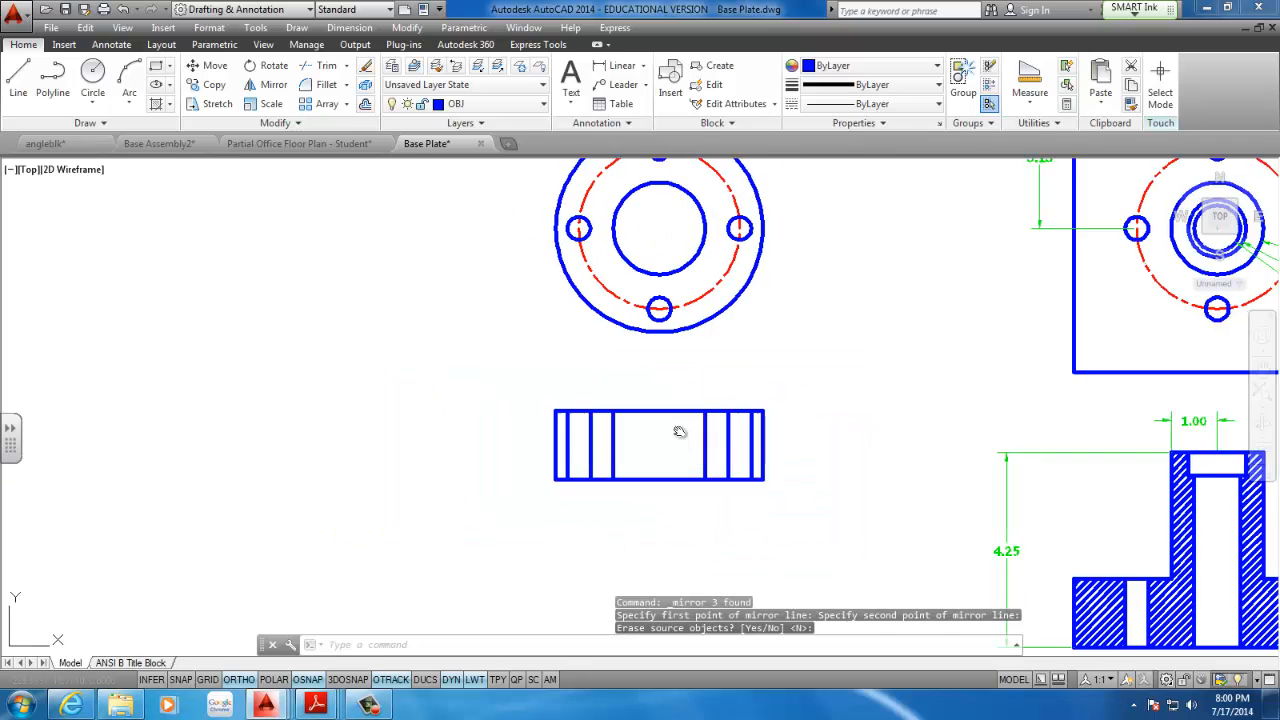
pyautogui.moveTo(680, 431); pyautogui.dragTo(610, 429, button='middle')
pyautogui.scroll(1, 612, 442)
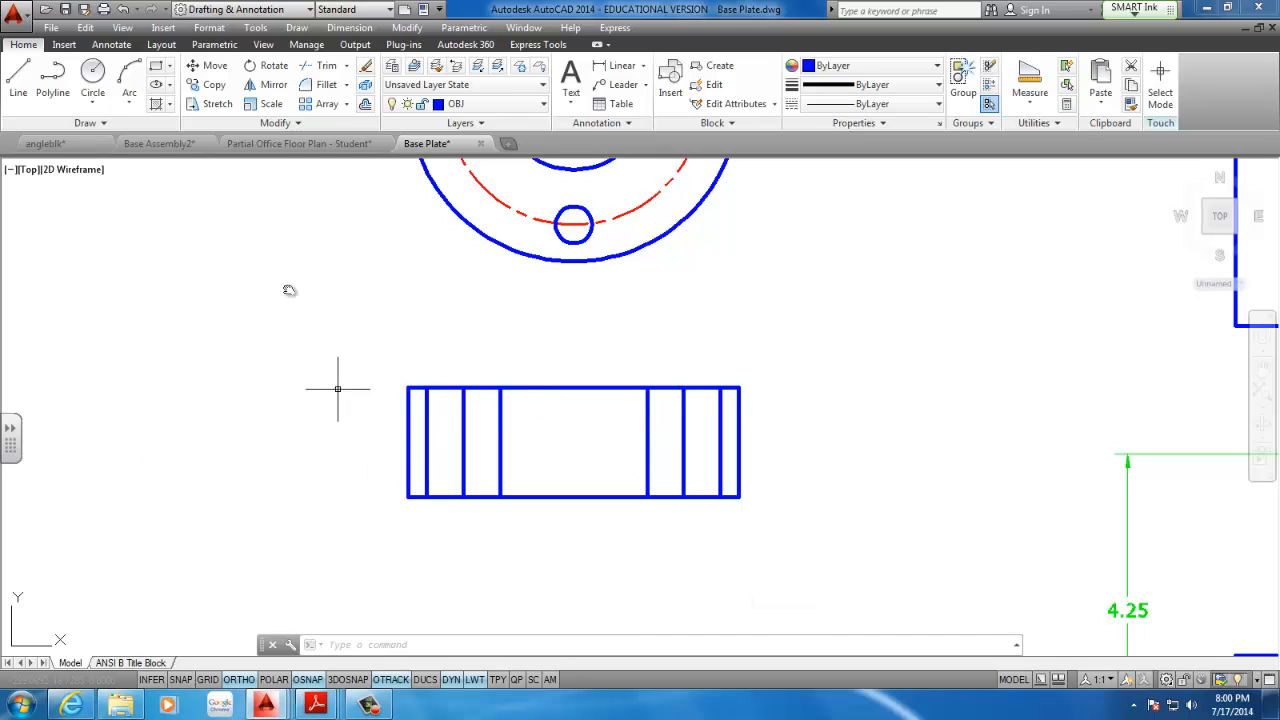
# - Hatch the four solid regions of the spacer's section view with the ANSI31 pattern
pyautogui.click(156, 104)
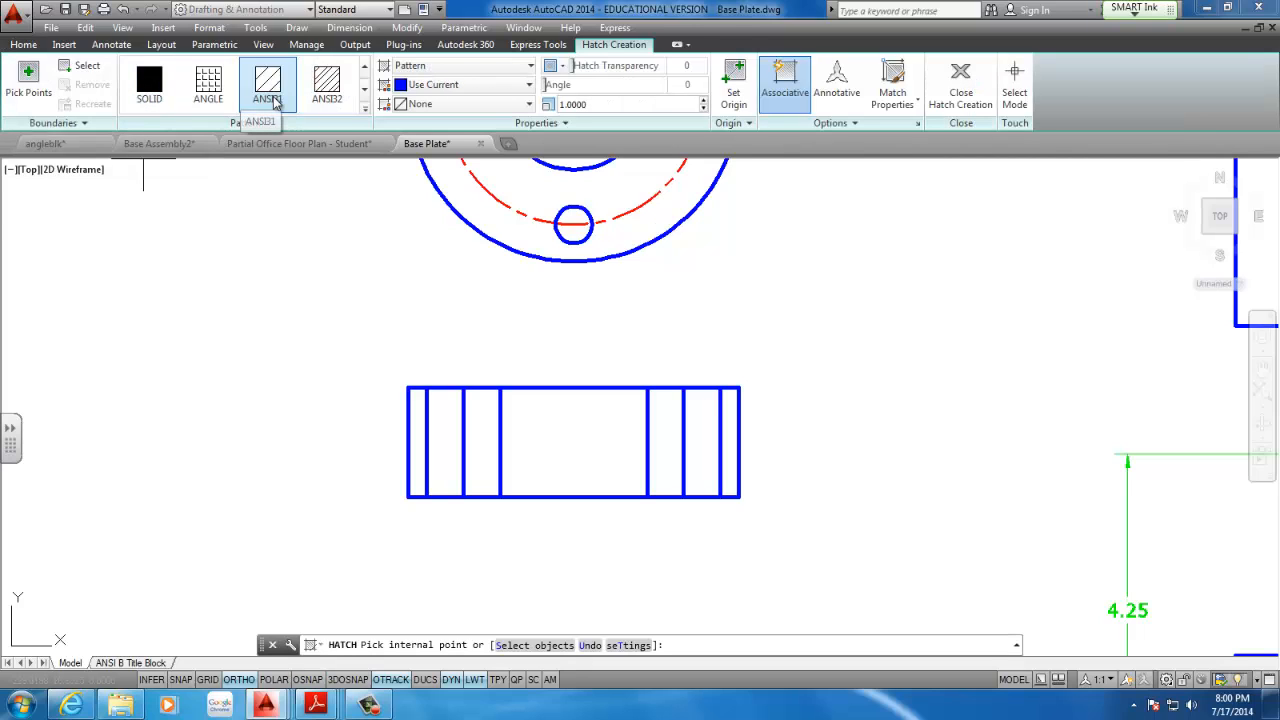
pyautogui.click(418, 440)
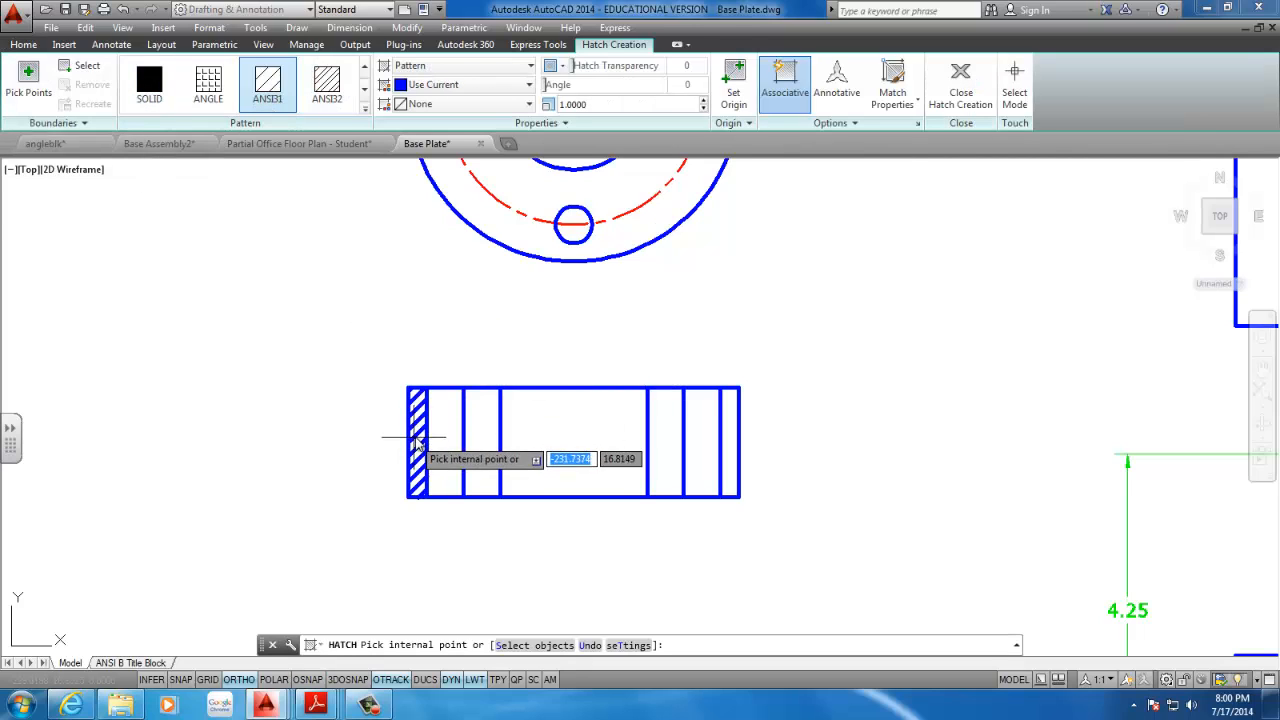
pyautogui.click(481, 447)
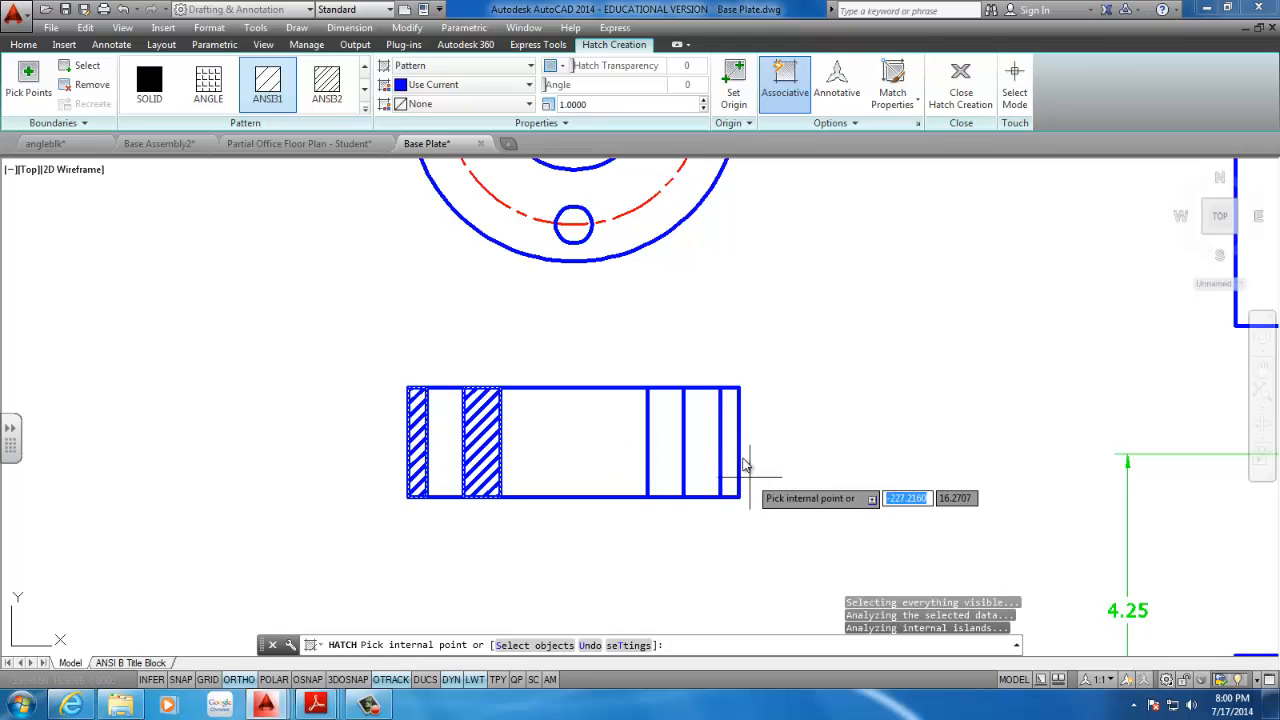
pyautogui.click(669, 450)
pyautogui.click(729, 452)
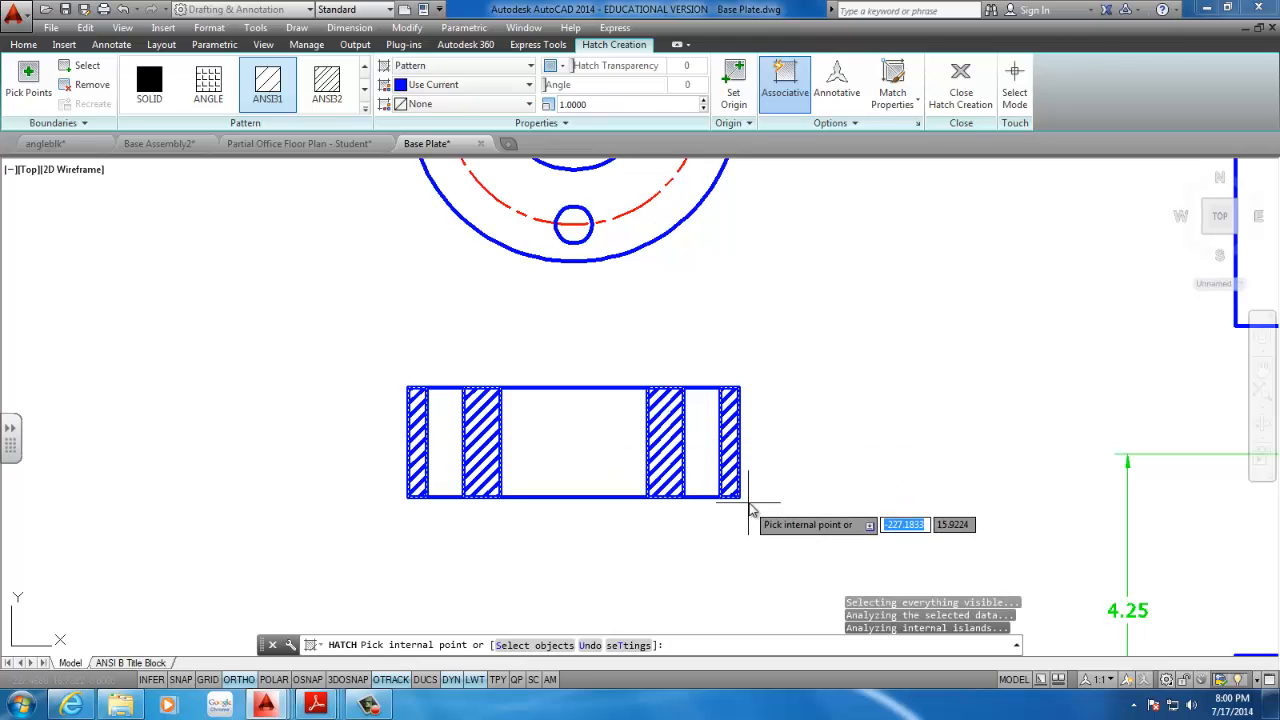
pyautogui.press('Return')
# - Draw a vertical line through the section view's left bolt hole, aligned with that hole's center in the top view and extending past both edges
pyautogui.scroll(-3, 800, 452)
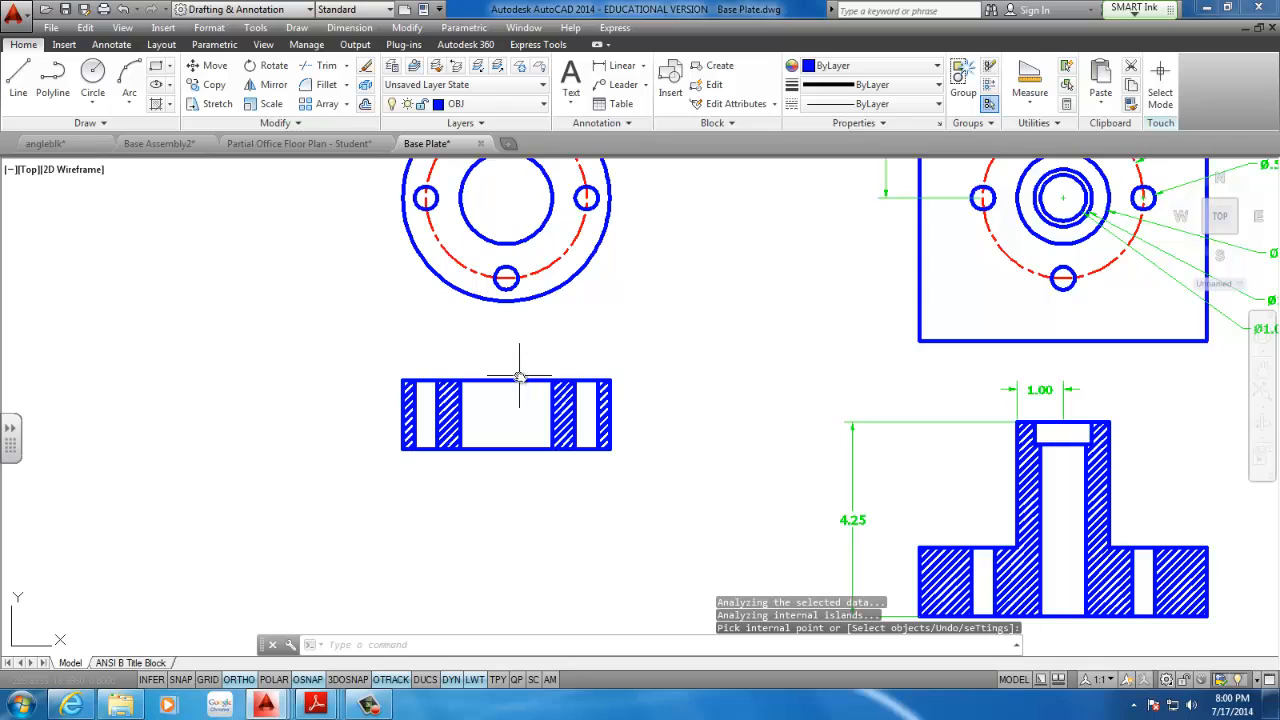
pyautogui.scroll(2, 455, 392)
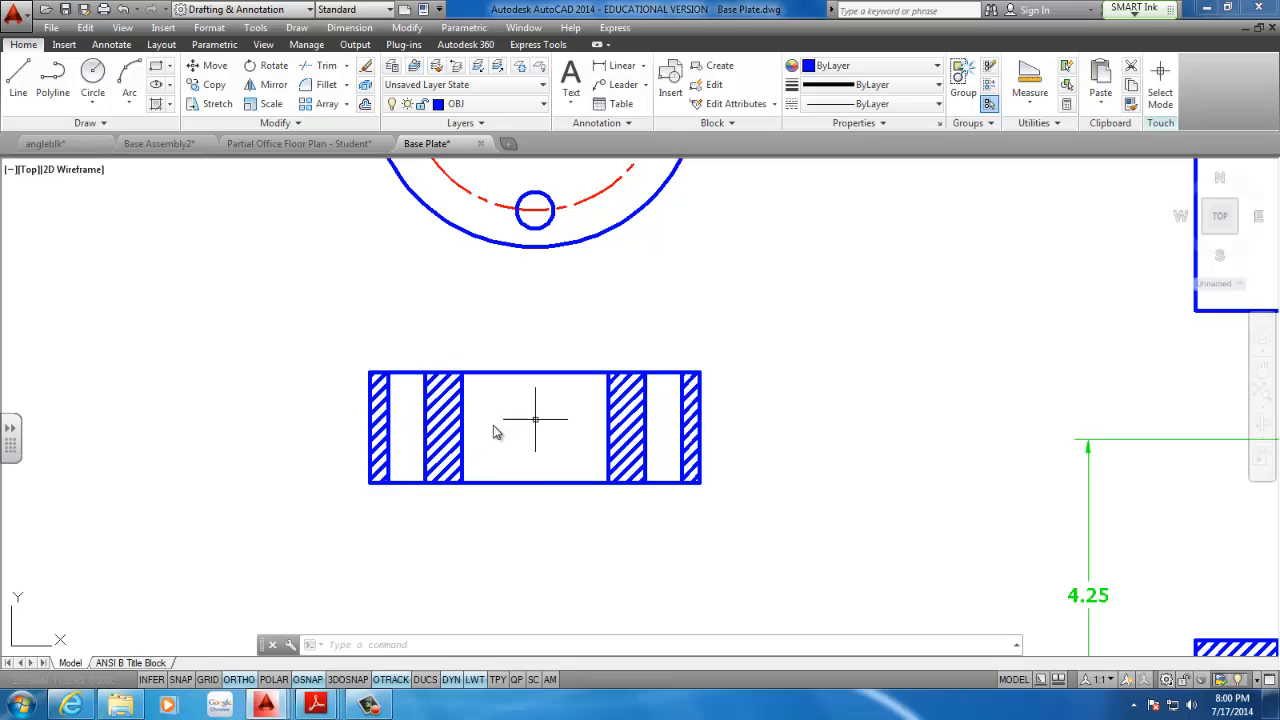
pyautogui.click(22, 88)
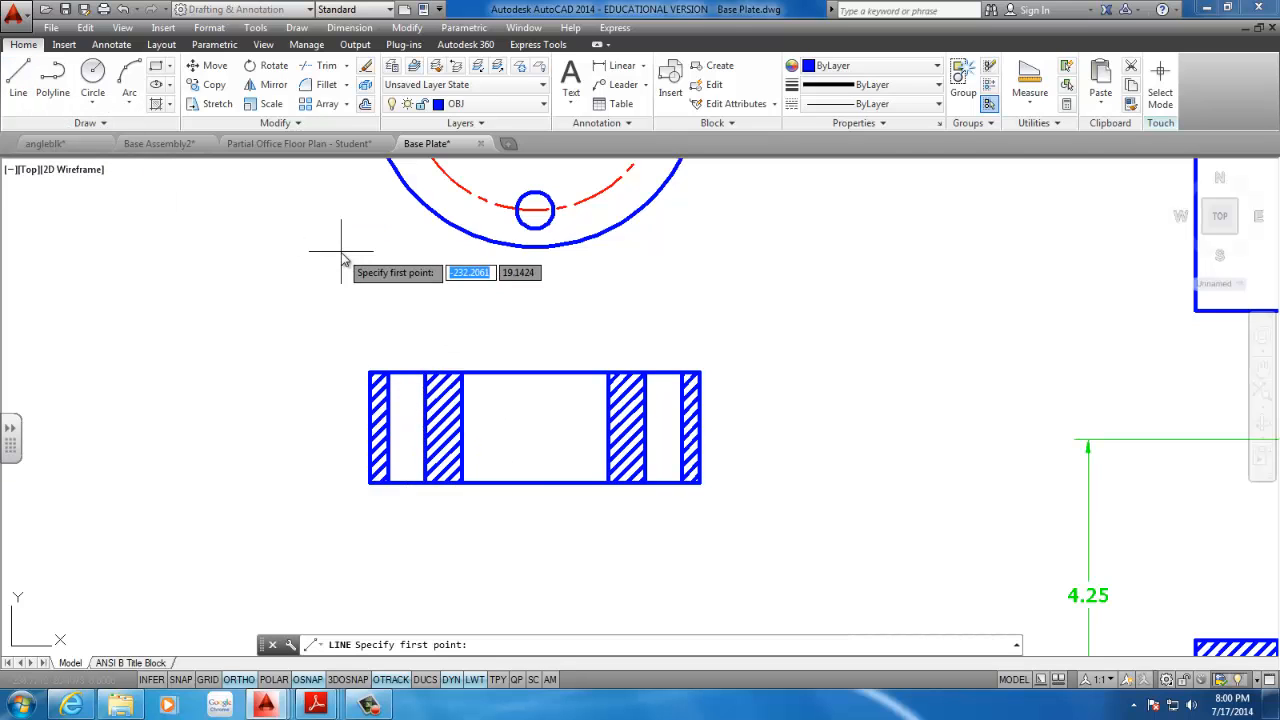
pyautogui.scroll(-2, 350, 300)
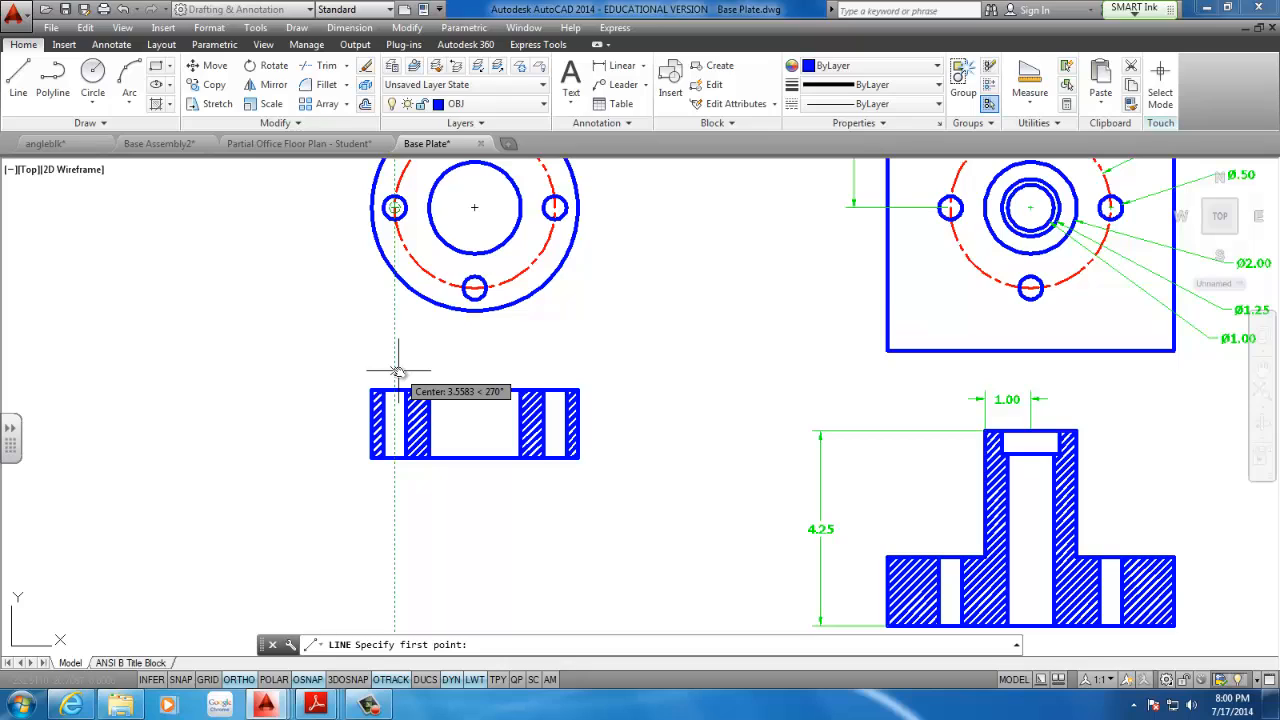
pyautogui.click(397, 371)
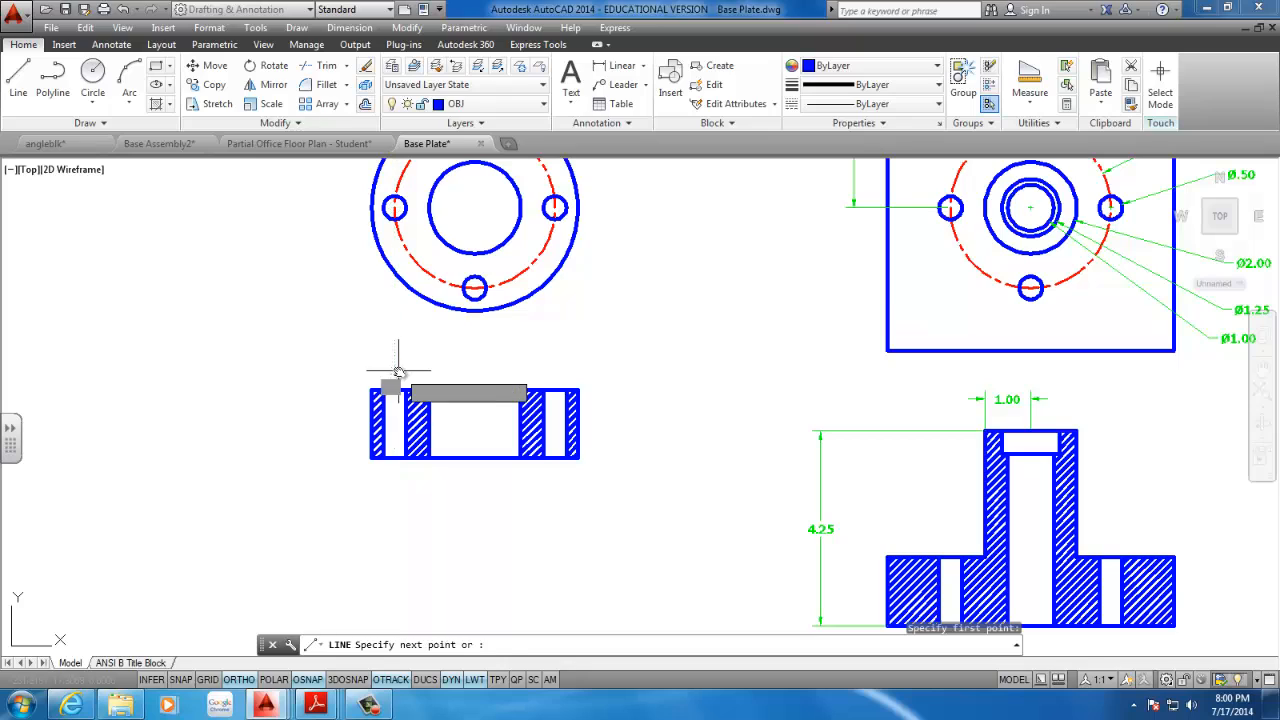
pyautogui.click(397, 477)
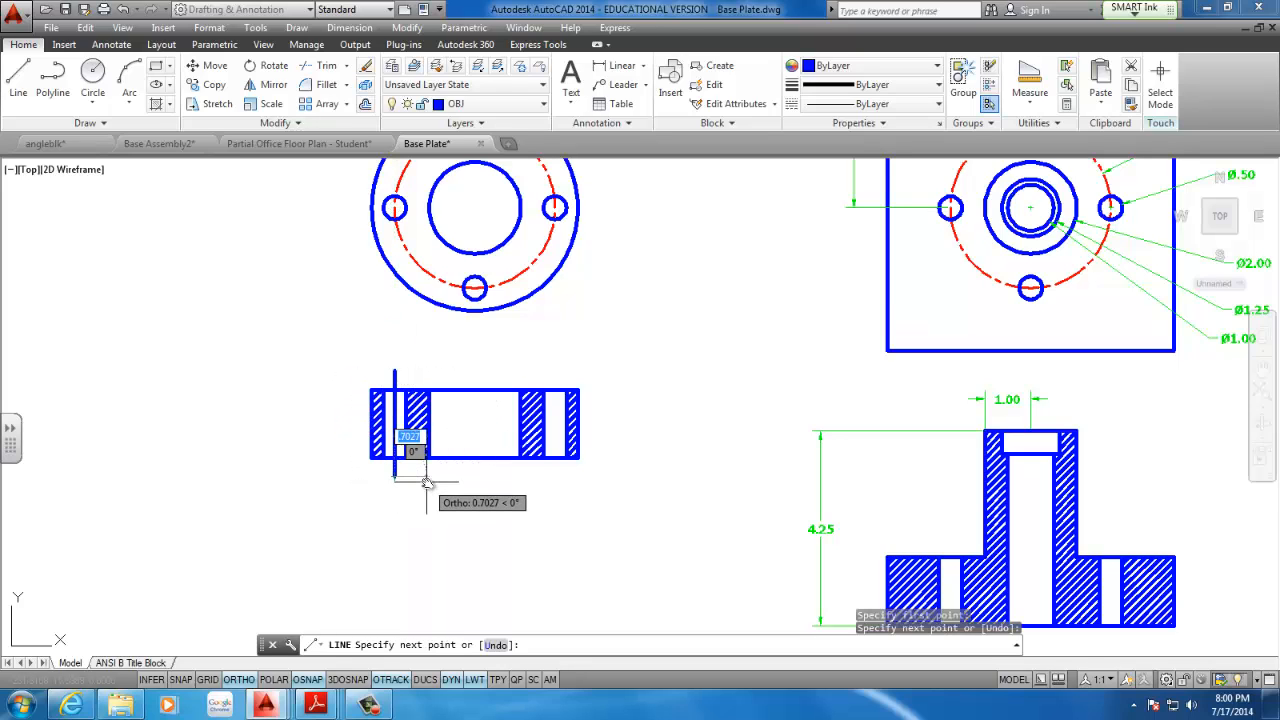
pyautogui.press('Escape')
# - Move the vertical line through the left bolt hole to the CEN layer
pyautogui.scroll(2, 399, 415)
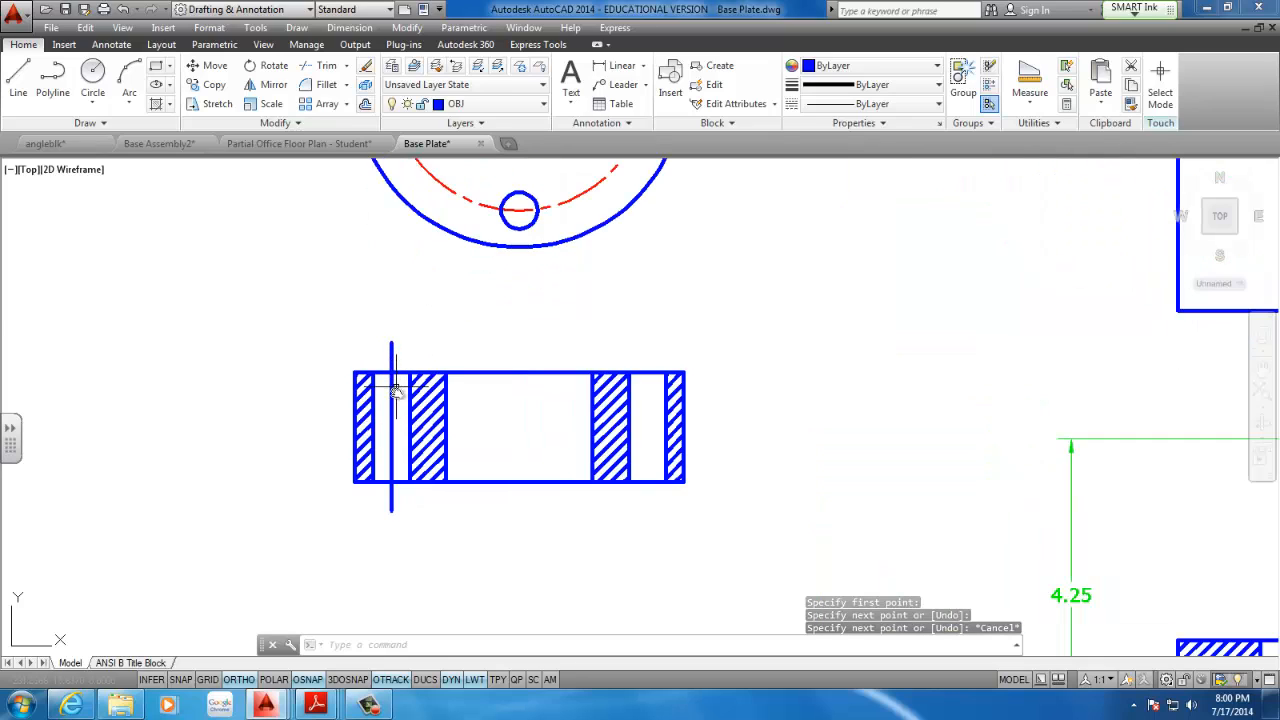
pyautogui.click(391, 393)
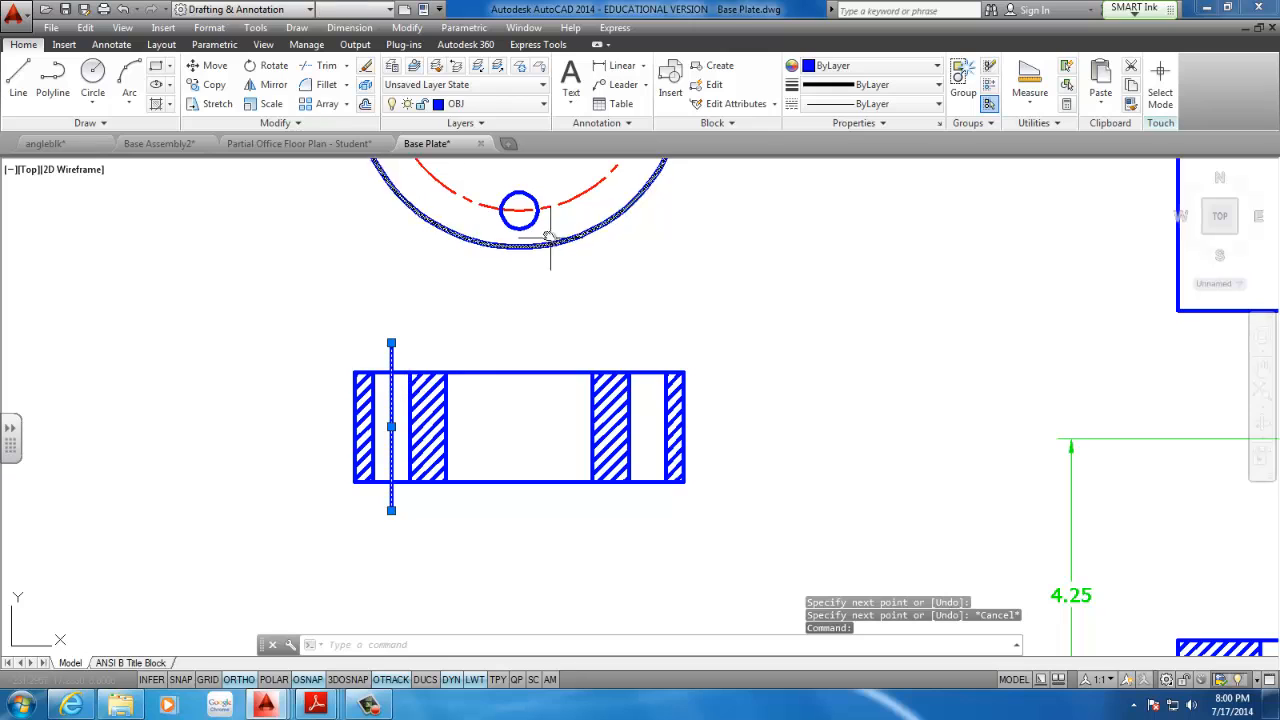
pyautogui.click(498, 105)
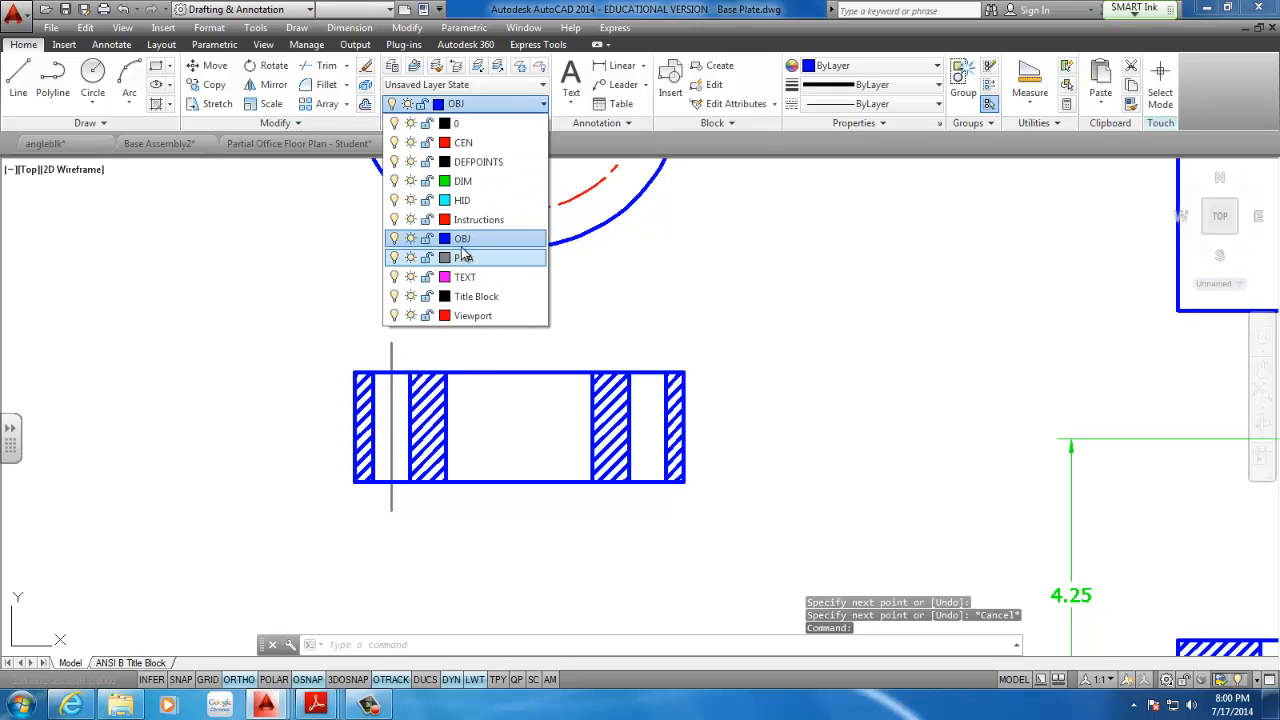
pyautogui.click(465, 142)
pyautogui.scroll(-5, 417, 381)
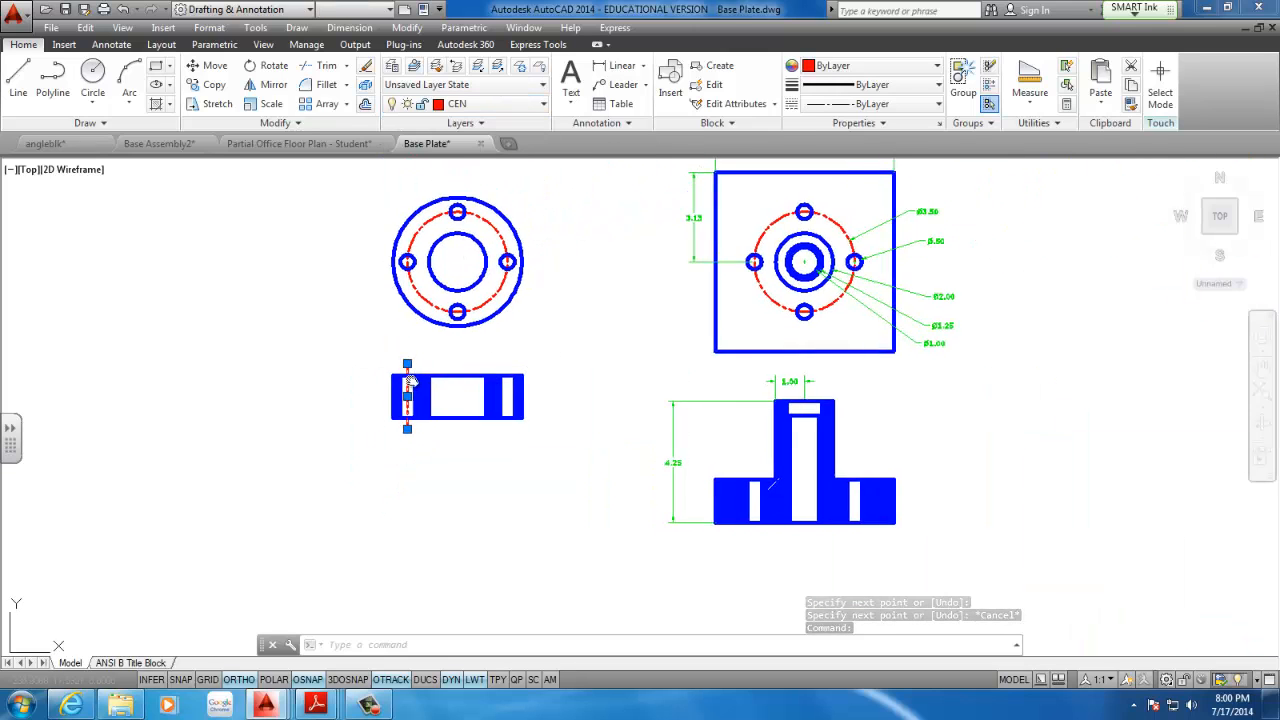
pyautogui.press('Escape')
# - Copy the centerline from the left bolt hole's center to the centers of the large bore and the right bolt hole
pyautogui.scroll(5, 397, 392)
pyautogui.scroll(-2, 397, 392)
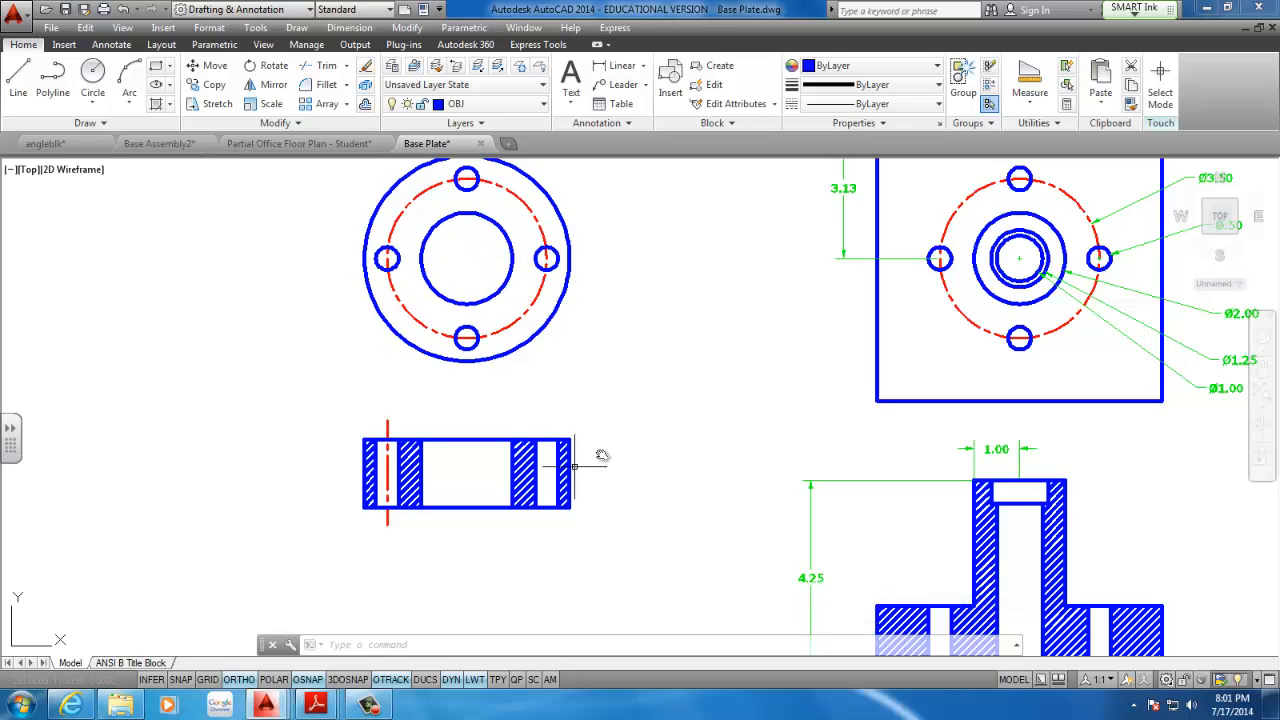
pyautogui.scroll(2, 491, 466)
pyautogui.scroll(-1, 480, 457)
pyautogui.scroll(-1, 475, 450)
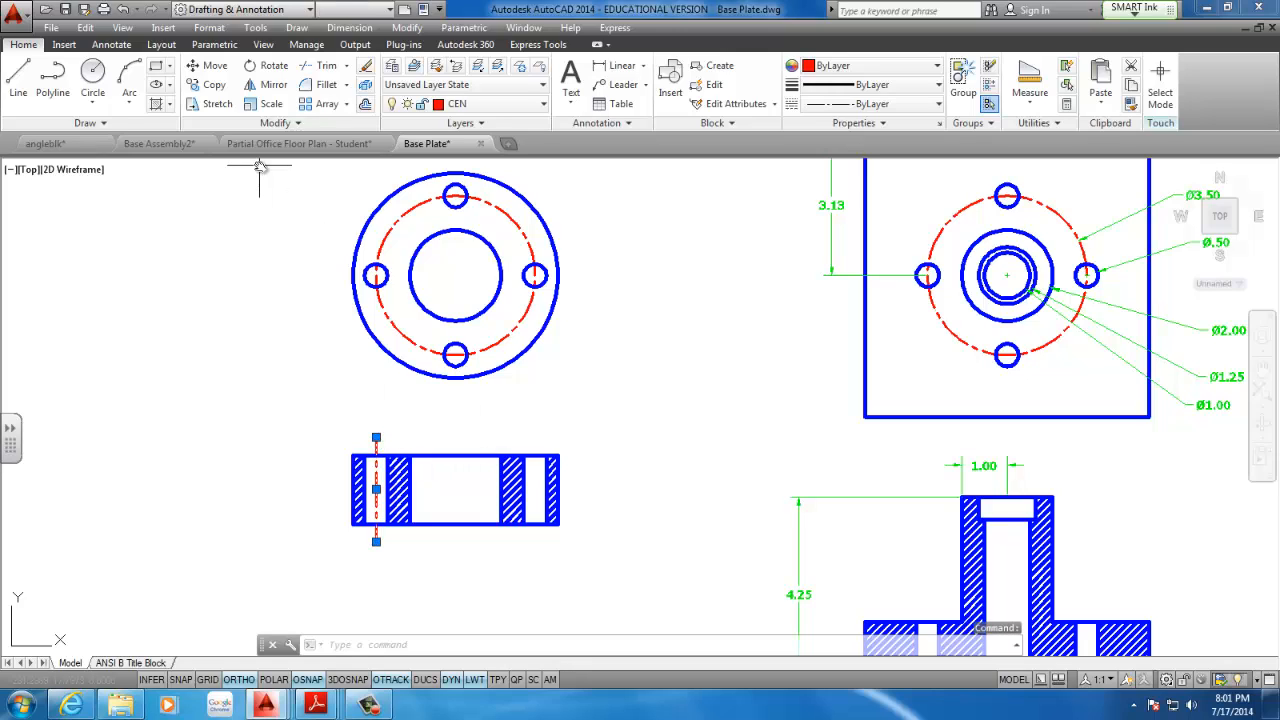
pyautogui.click(205, 86)
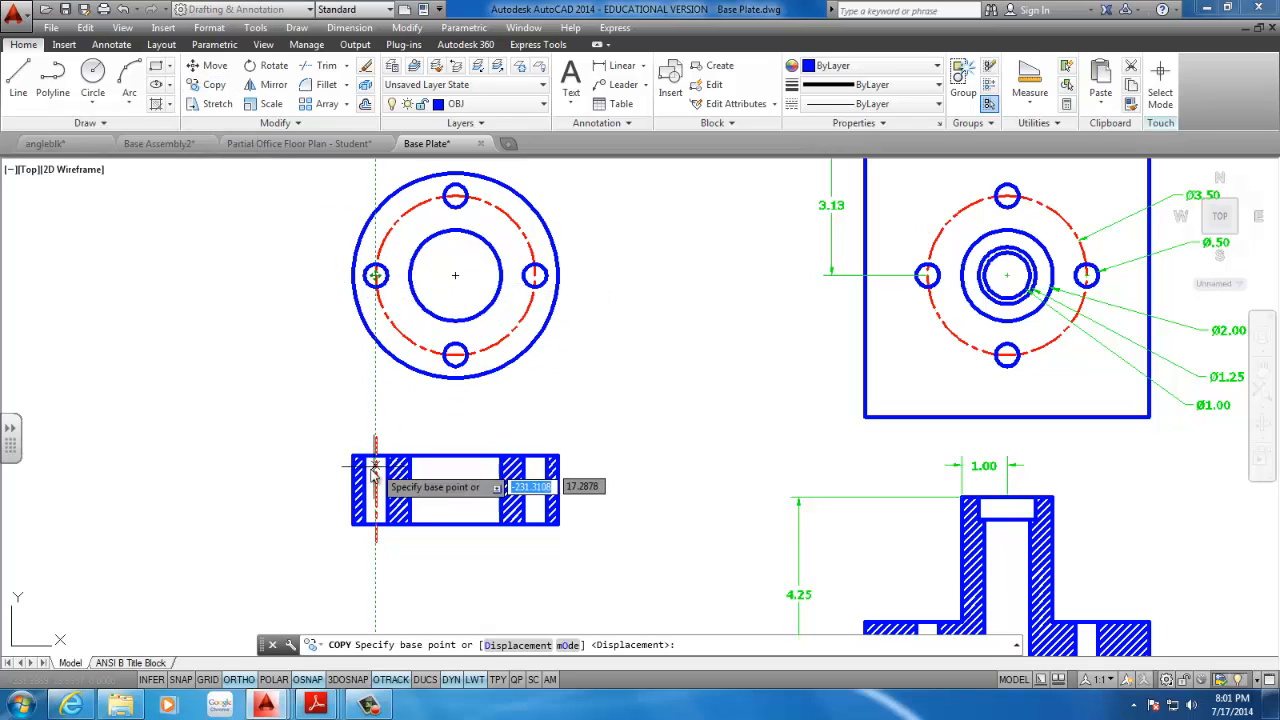
pyautogui.click(375, 275)
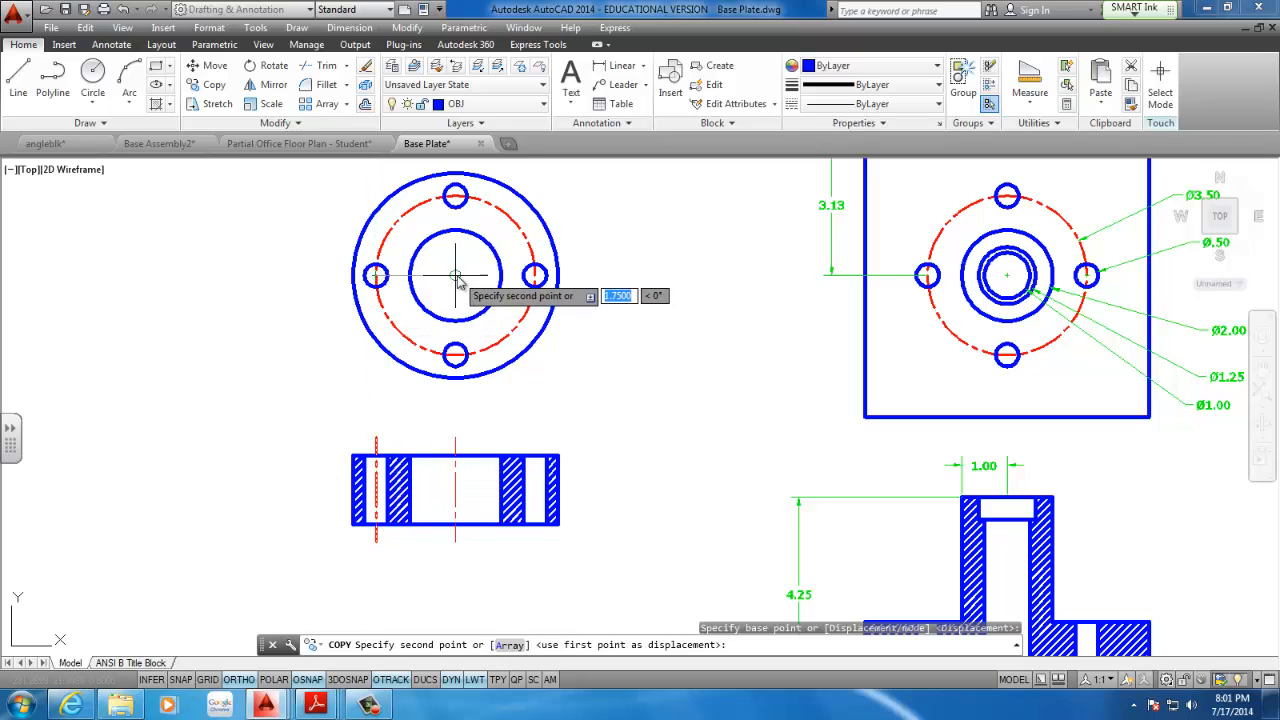
pyautogui.click(455, 276)
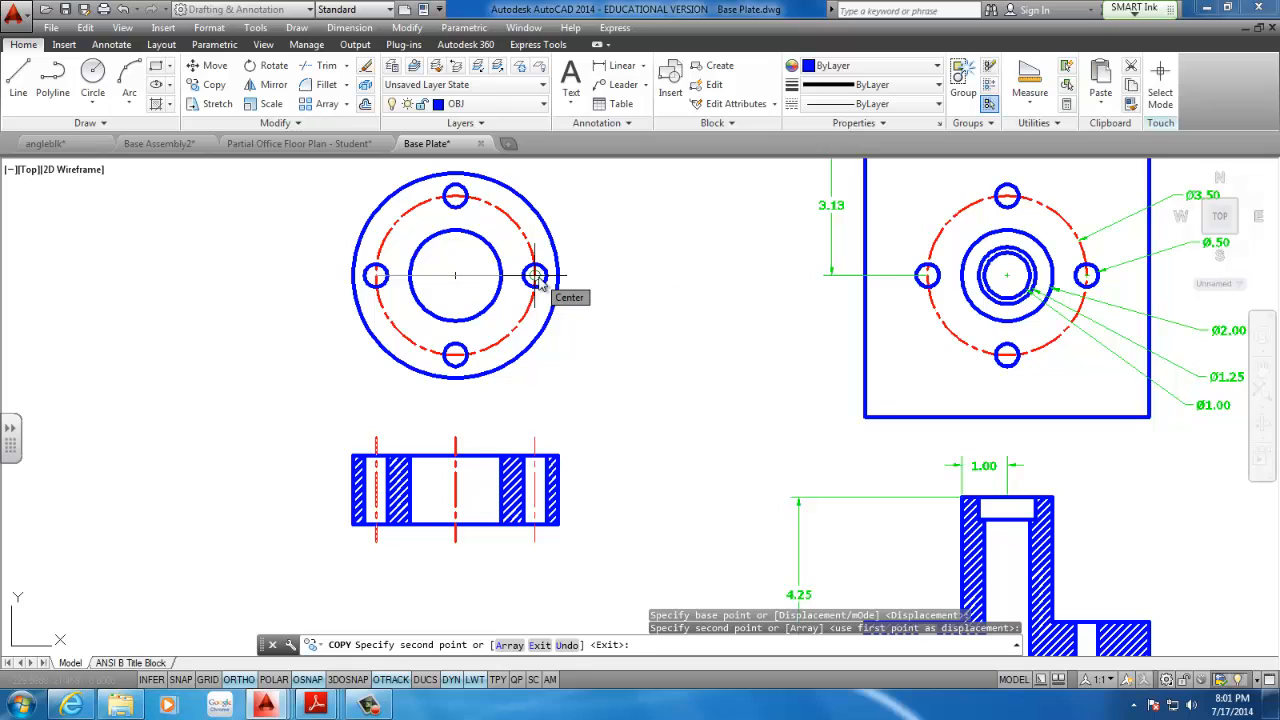
pyautogui.click(536, 276)
pyautogui.press('Escape')
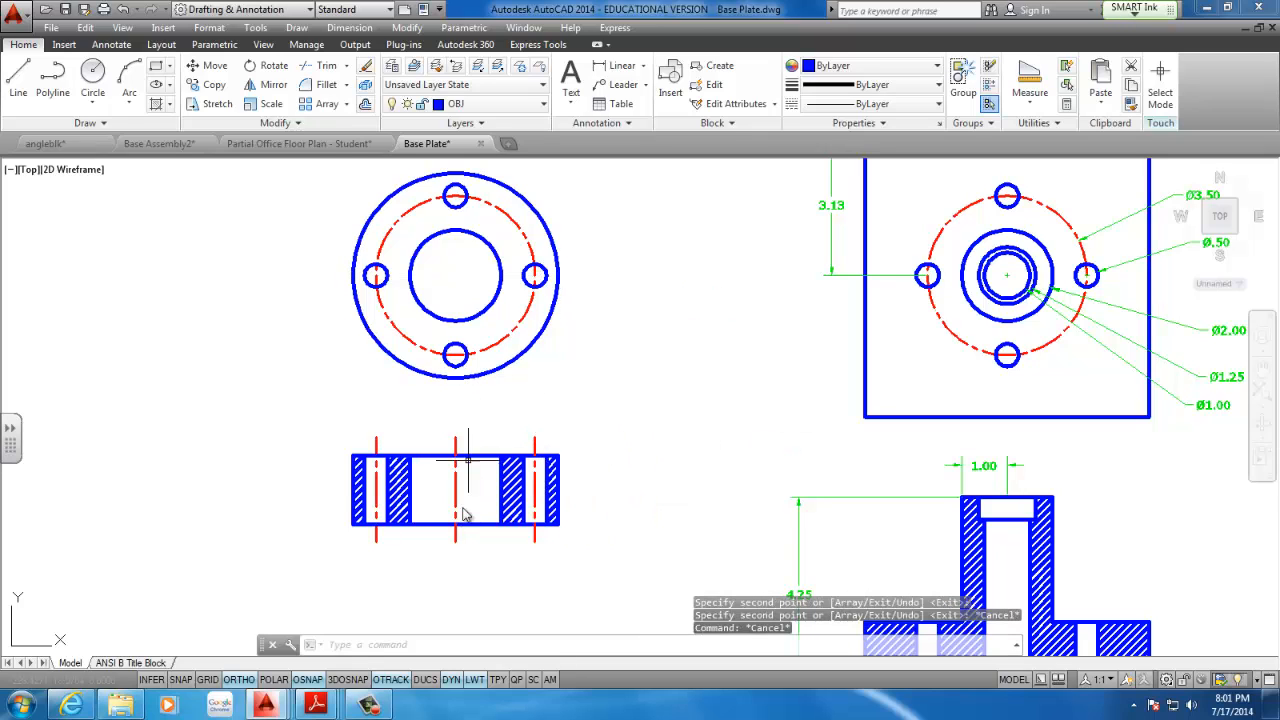
# - Add a linear dimension for the spacer's overall width above the section view
pyautogui.moveTo(579, 476); pyautogui.dragTo(576, 420, button='middle')
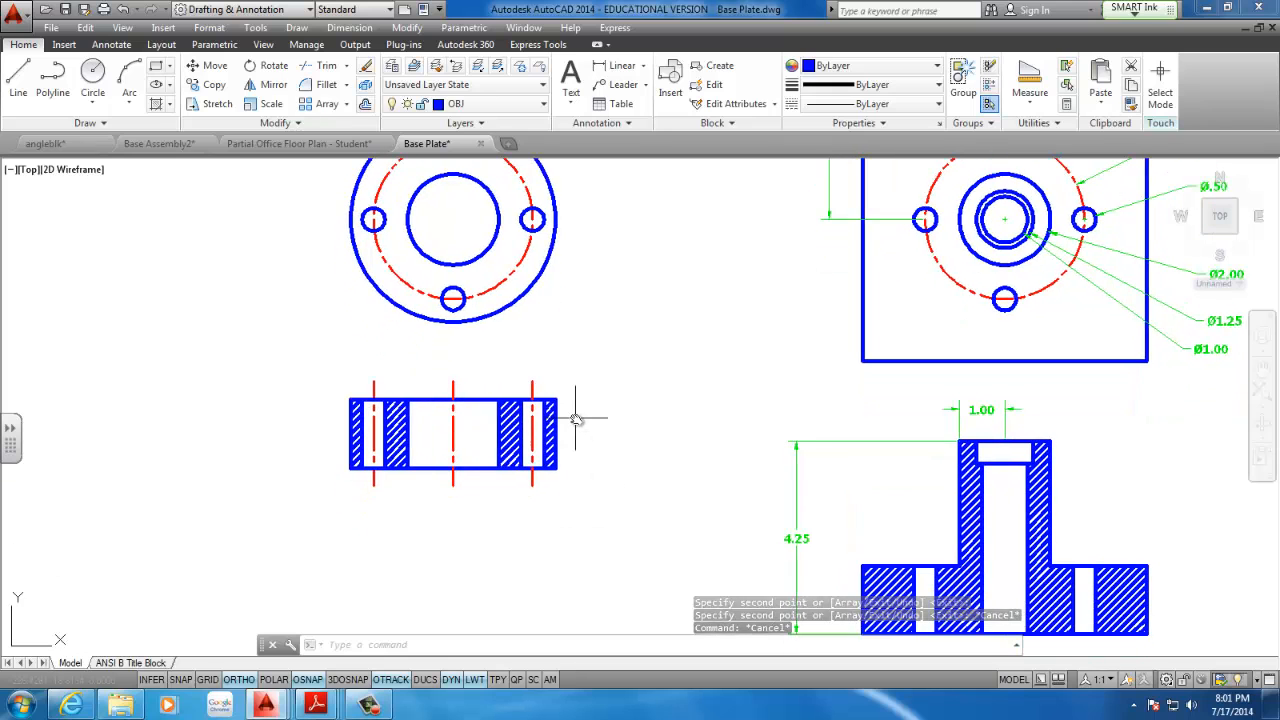
pyautogui.moveTo(560, 351); pyautogui.dragTo(558, 397, button='middle')
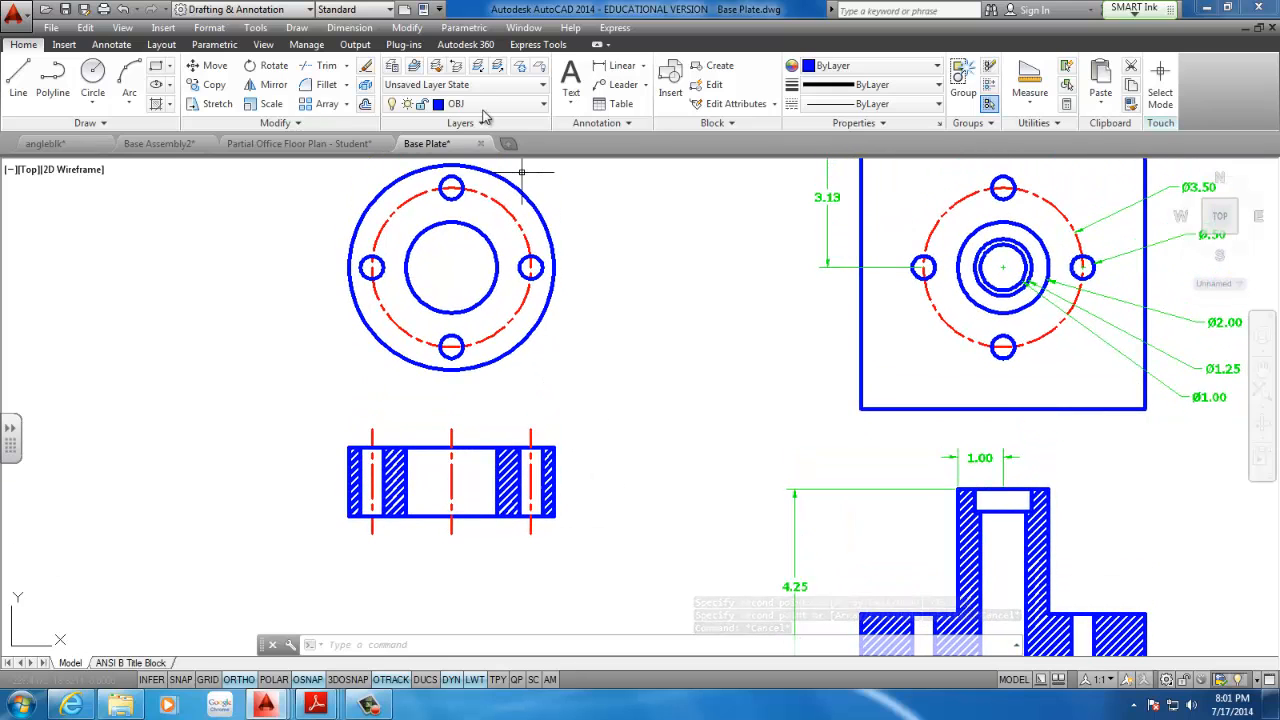
pyautogui.click(615, 65)
pyautogui.click(349, 447)
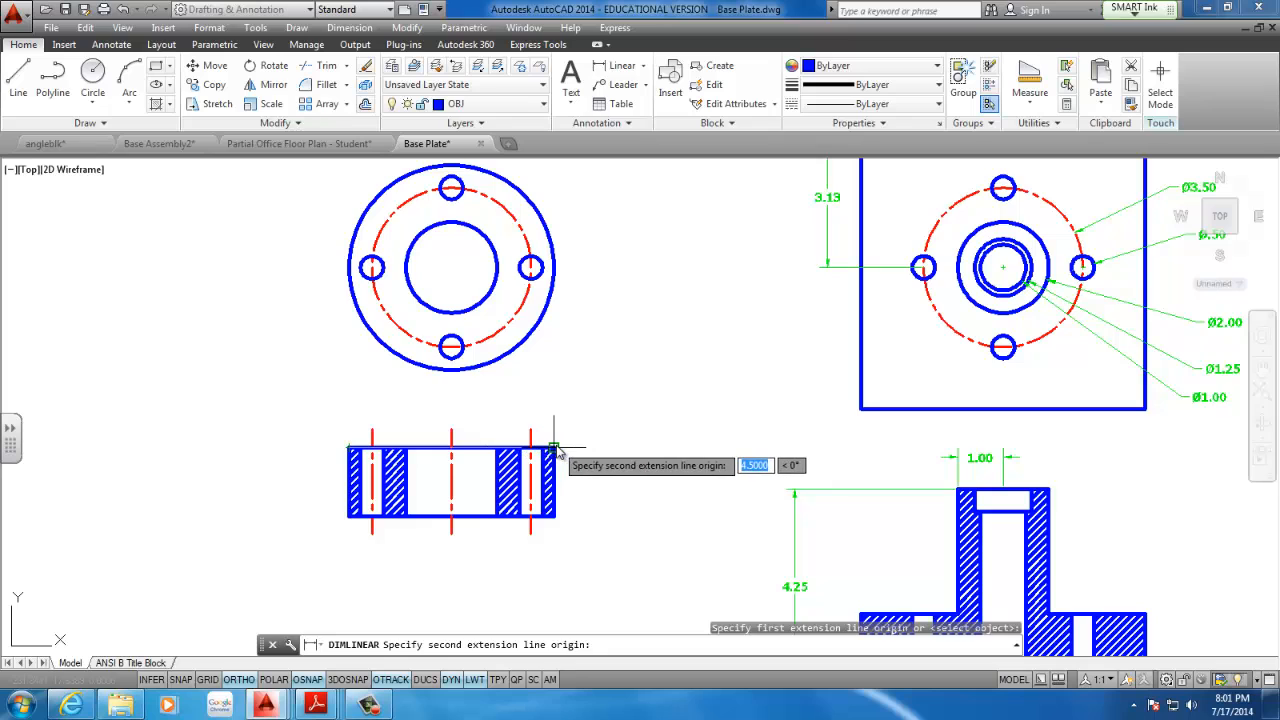
pyautogui.click(555, 447)
pyautogui.click(541, 404)
# - Add a linear dimension for the spacer's height to the left of the section view
pyautogui.press('Return')
pyautogui.click(349, 449)
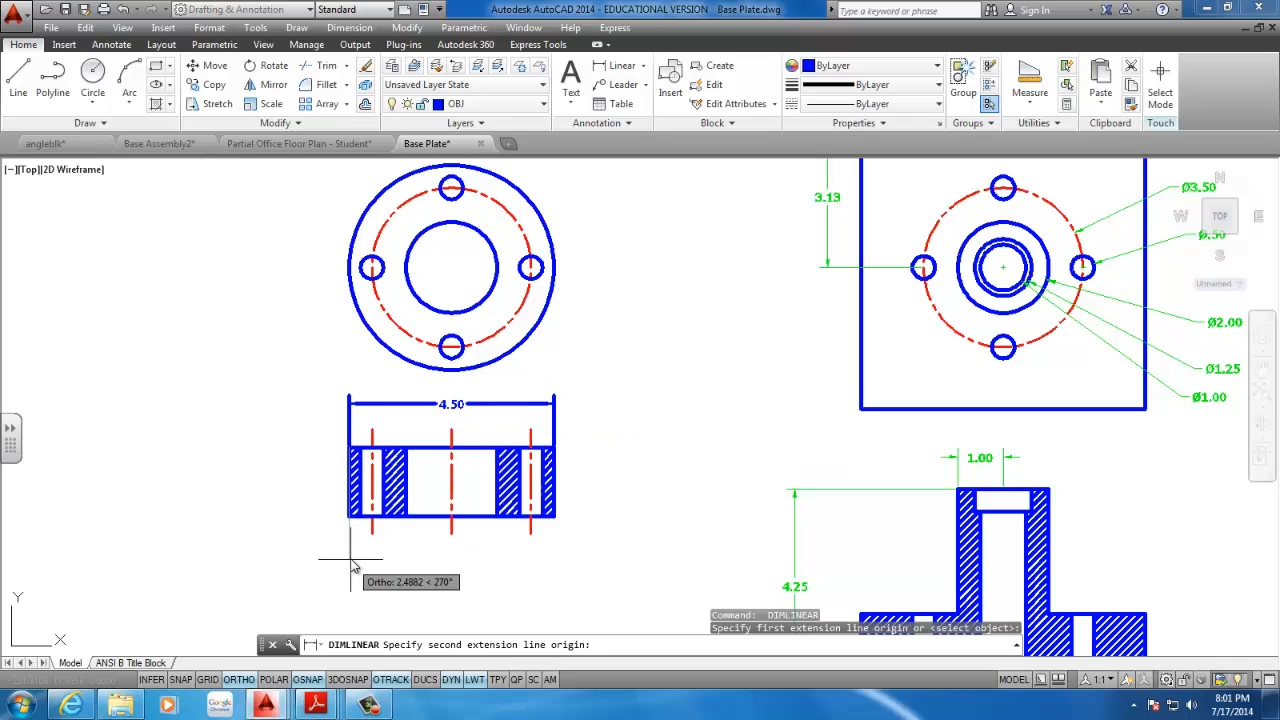
pyautogui.click(349, 516)
pyautogui.click(316, 482)
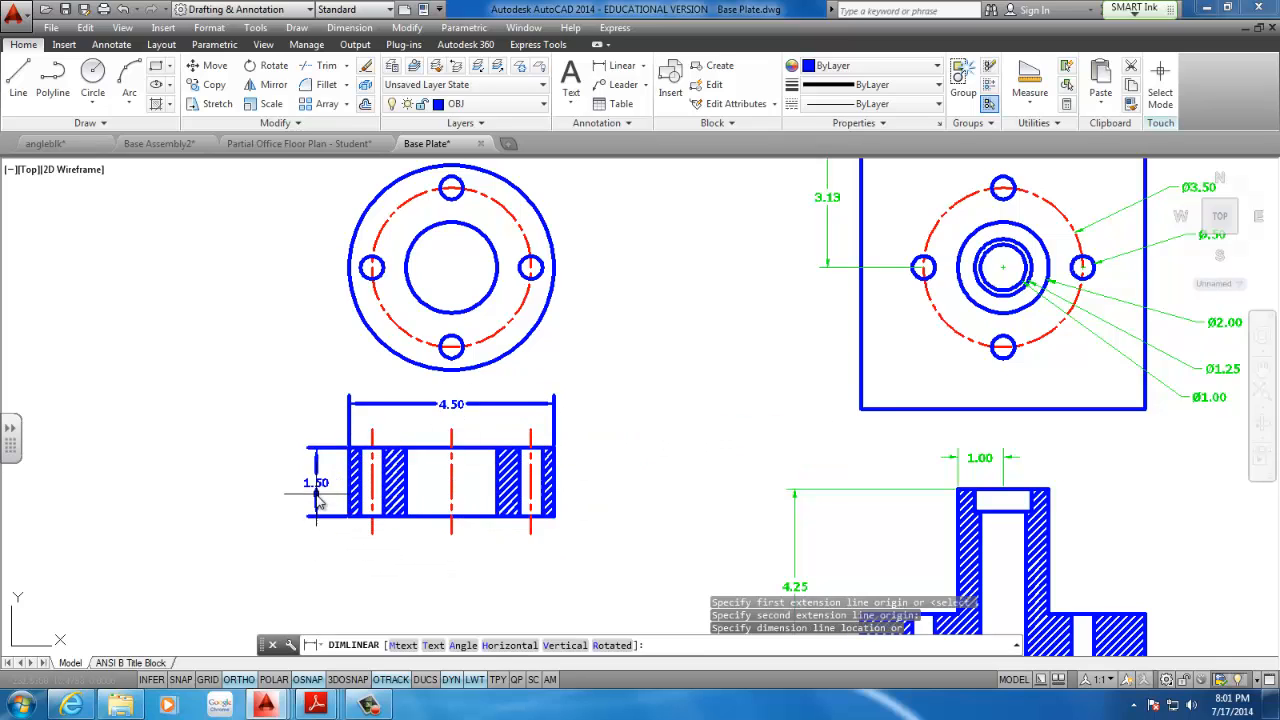
# - Move the spacer's width and height dimensions to the DIM layer
pyautogui.click(343, 415)
pyautogui.click(295, 440)
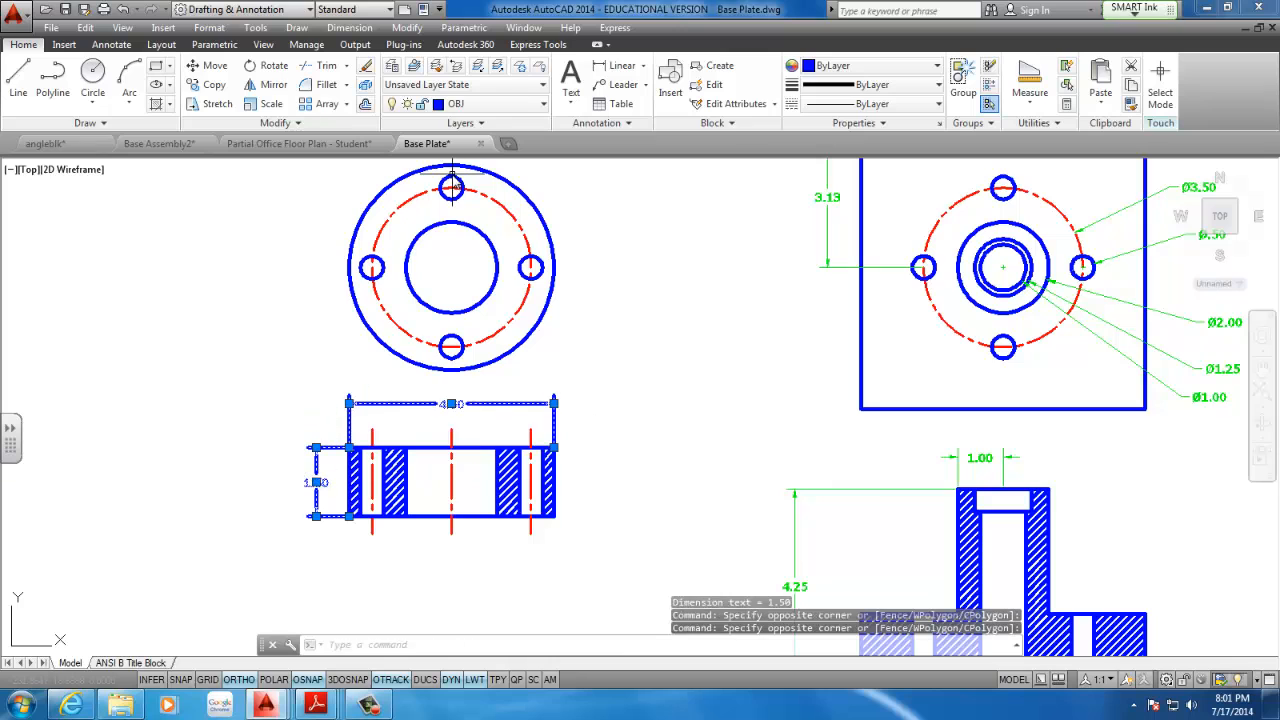
pyautogui.click(455, 104)
pyautogui.click(462, 181)
pyautogui.press('Escape')
pyautogui.press('Escape')
pyautogui.moveTo(616, 317); pyautogui.dragTo(597, 324, button='middle')
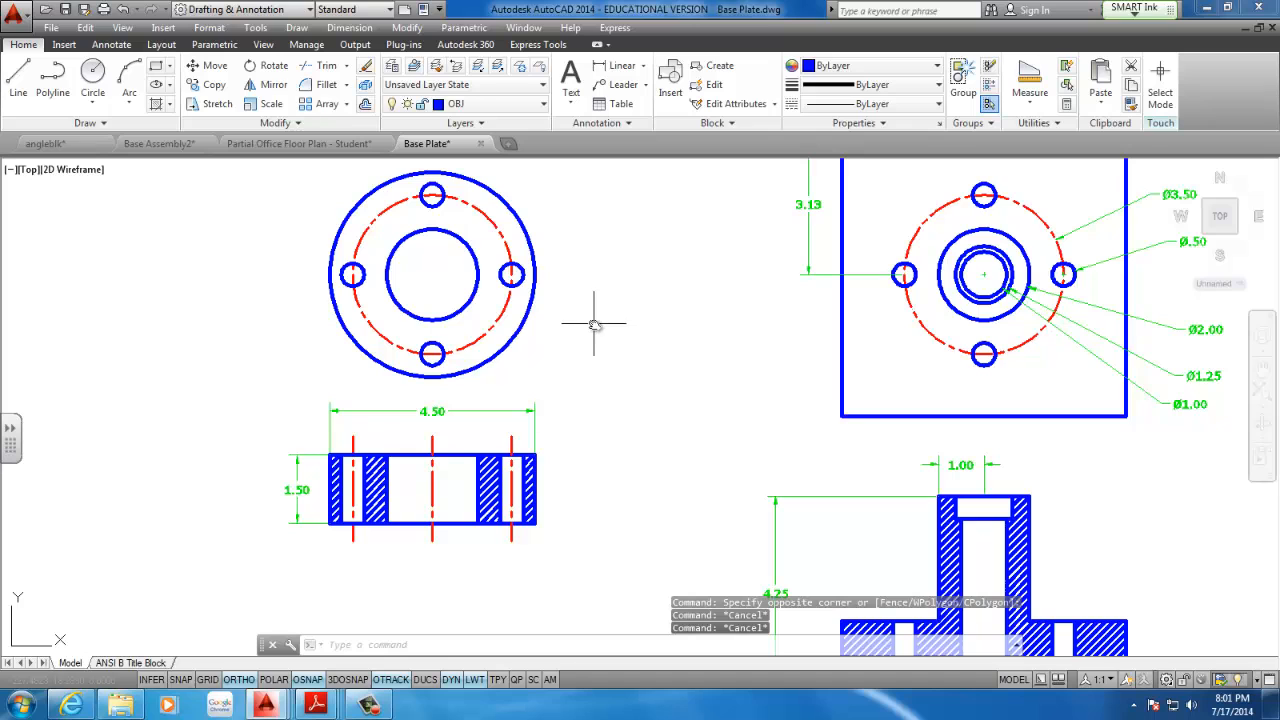
pyautogui.moveTo(594, 324); pyautogui.dragTo(581, 212, button='middle')
pyautogui.scroll(-2, 582, 213)
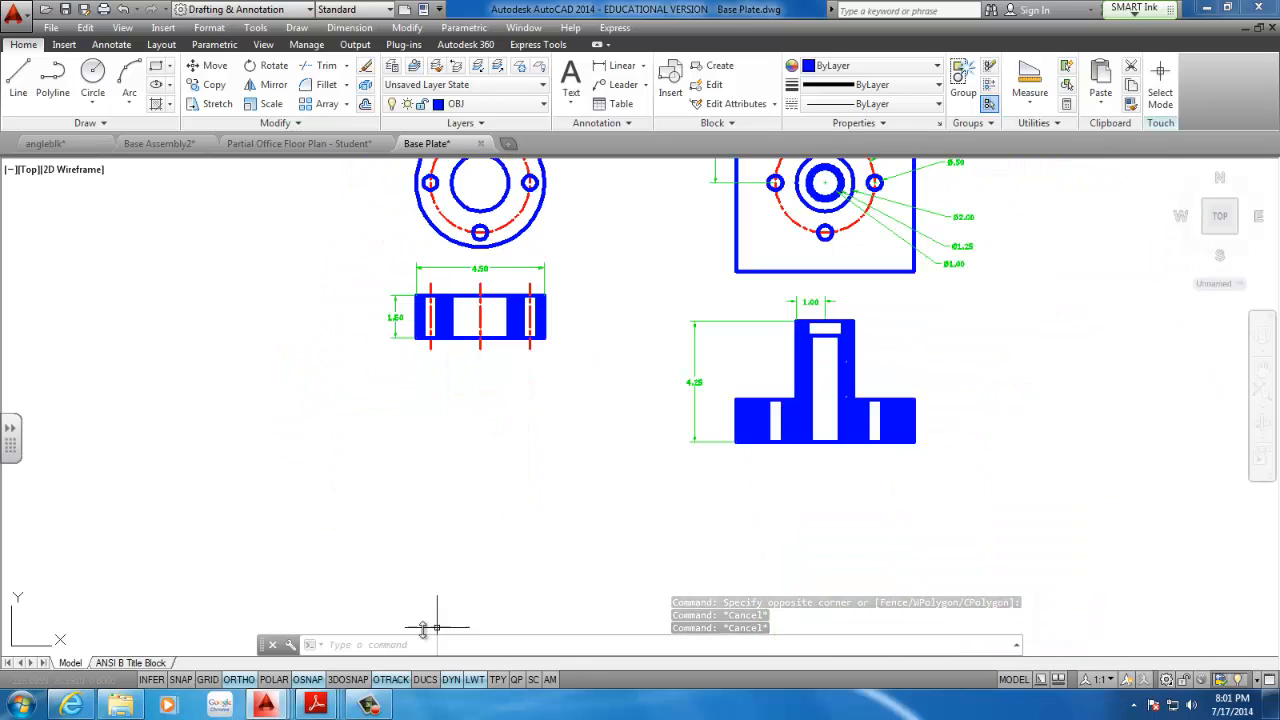
pyautogui.click(368, 704)
pyautogui.click(1195, 632)
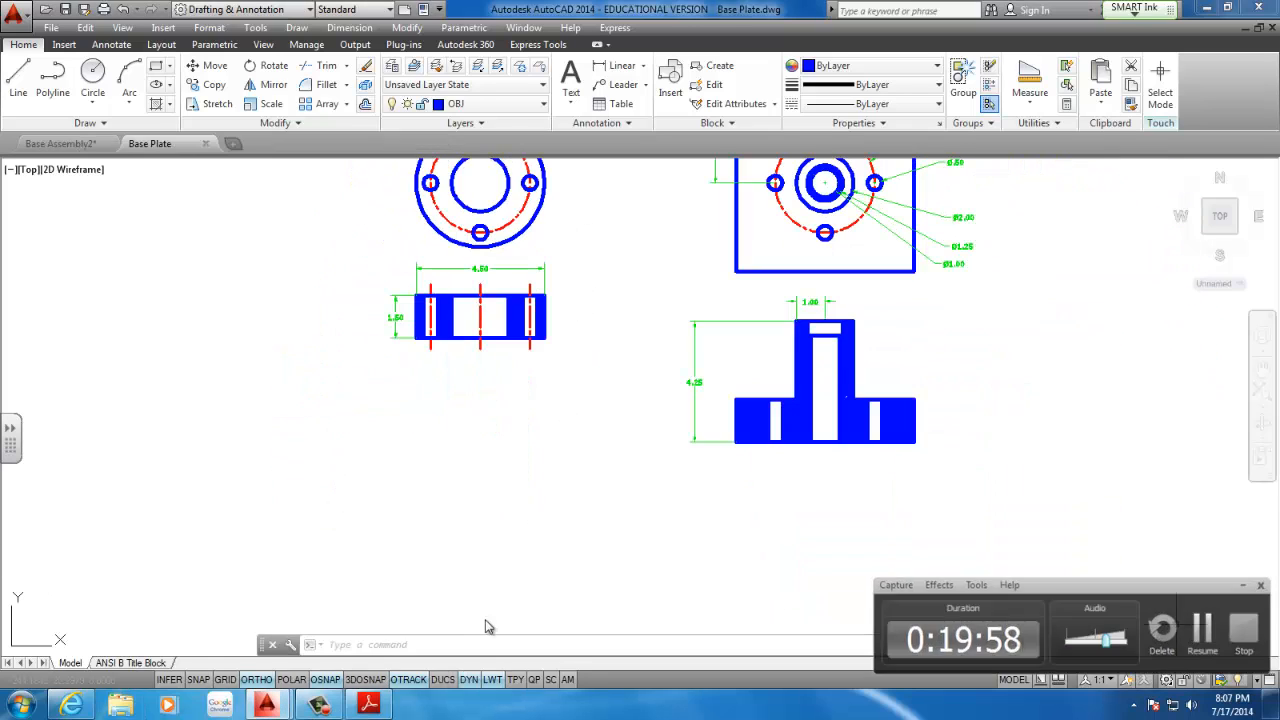
# - Switch to the Base Assembly PDF in Adobe Reader and examine the dimensions of shoulder pin B101-3 at 150% zoom
pyautogui.click(368, 704)
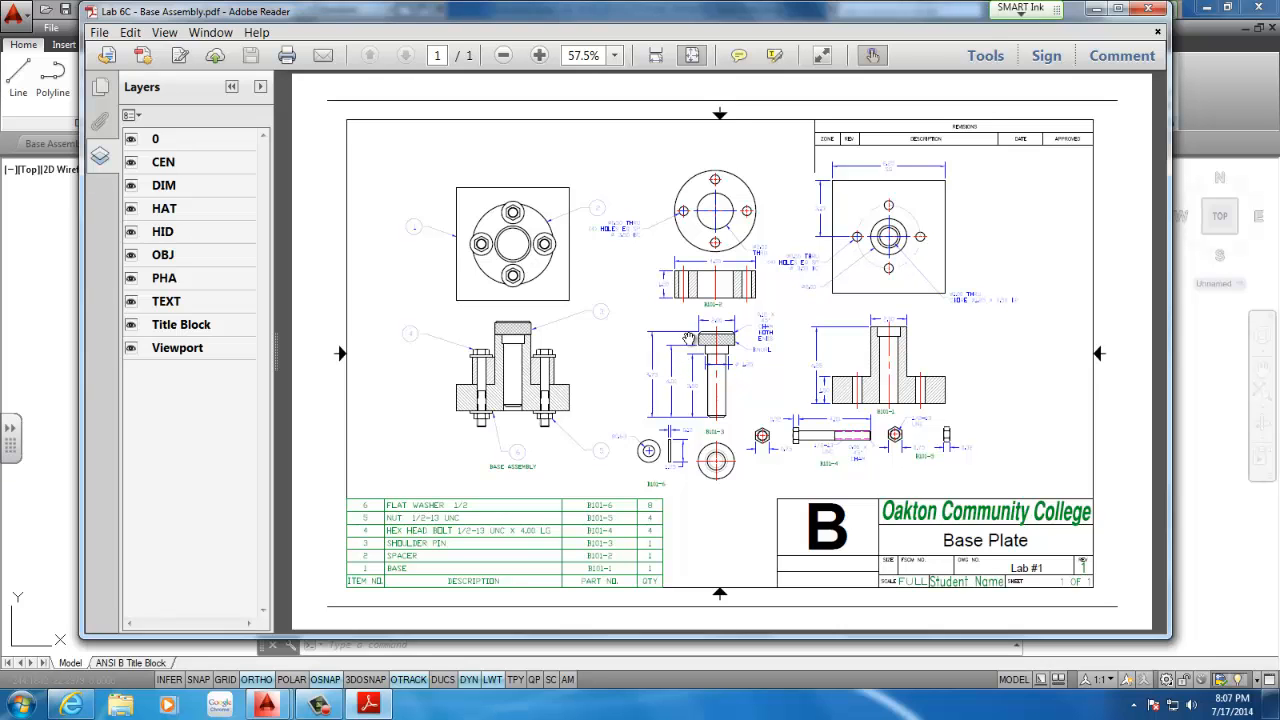
pyautogui.click(539, 55)
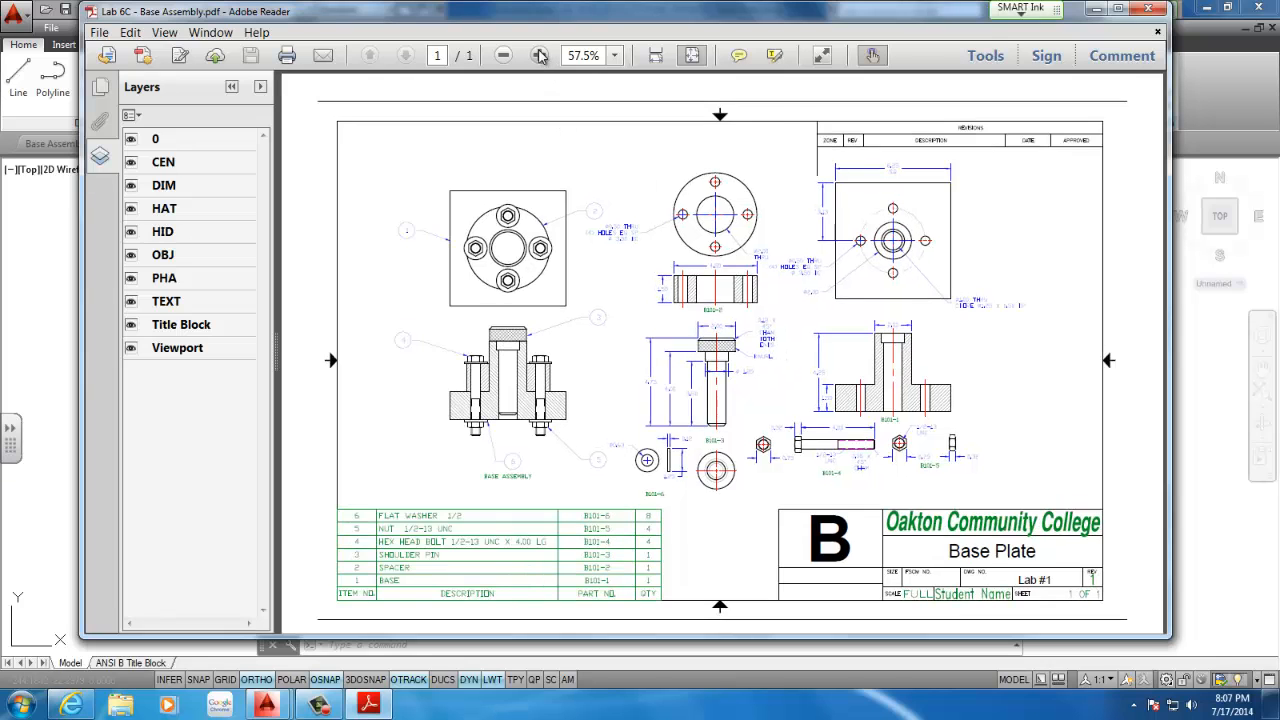
pyautogui.moveTo(637, 319); pyautogui.dragTo(440, 196)
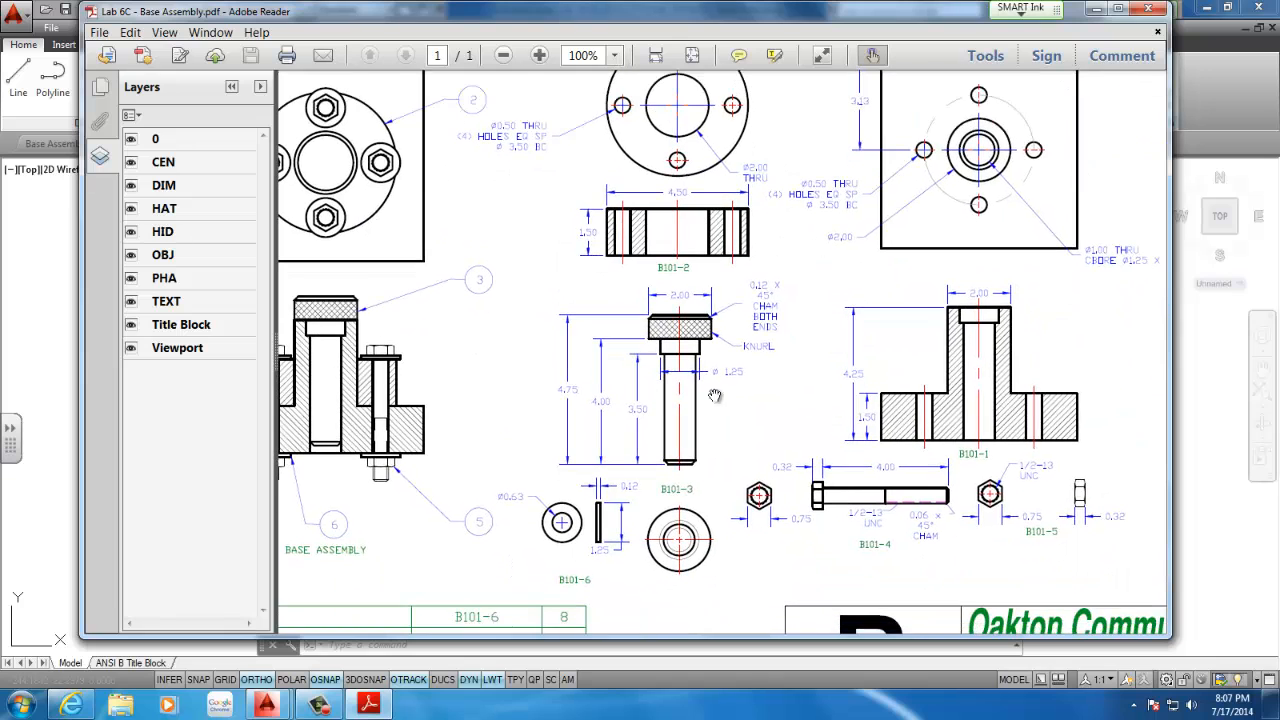
pyautogui.click(231, 86)
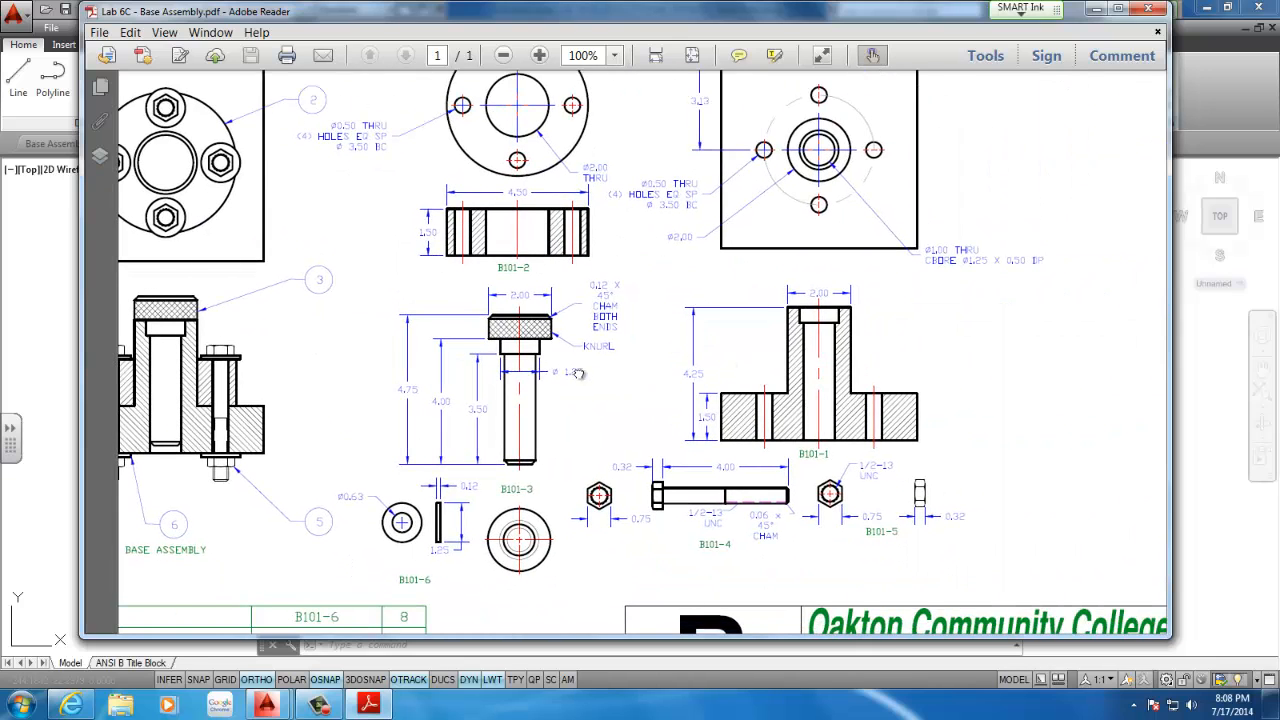
pyautogui.moveTo(578, 373); pyautogui.dragTo(636, 375)
pyautogui.click(539, 55)
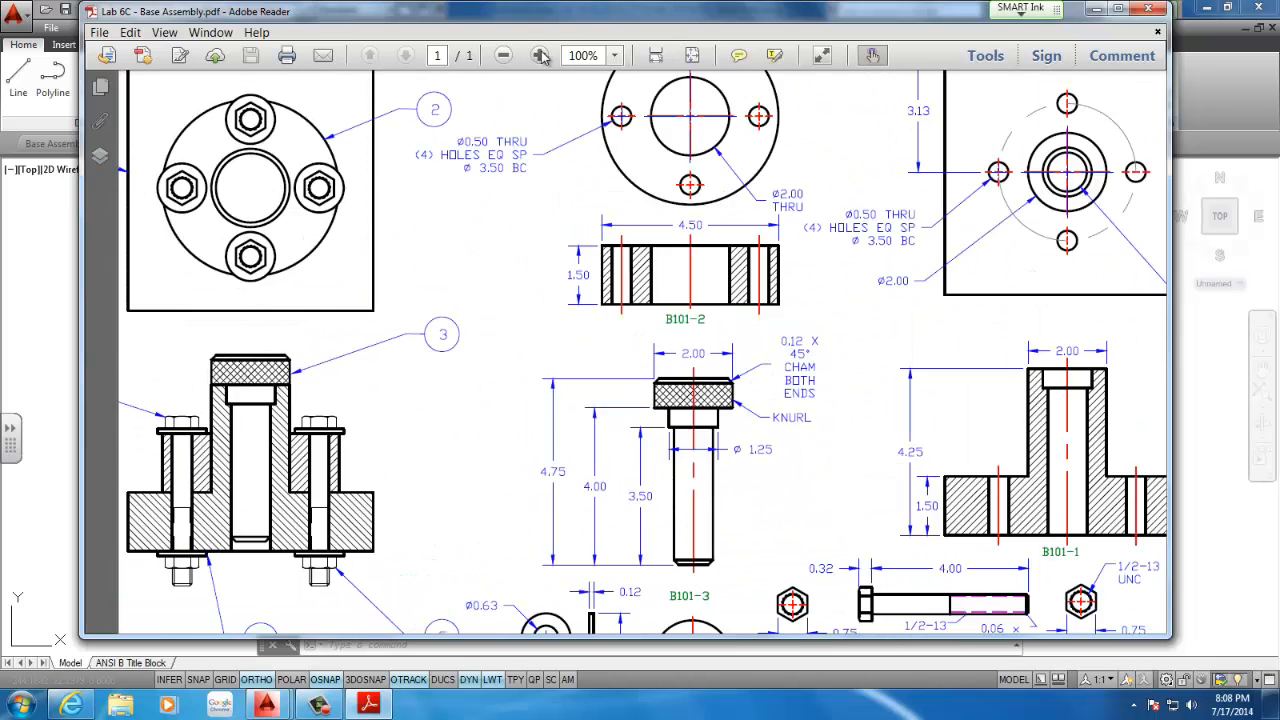
pyautogui.click(539, 55)
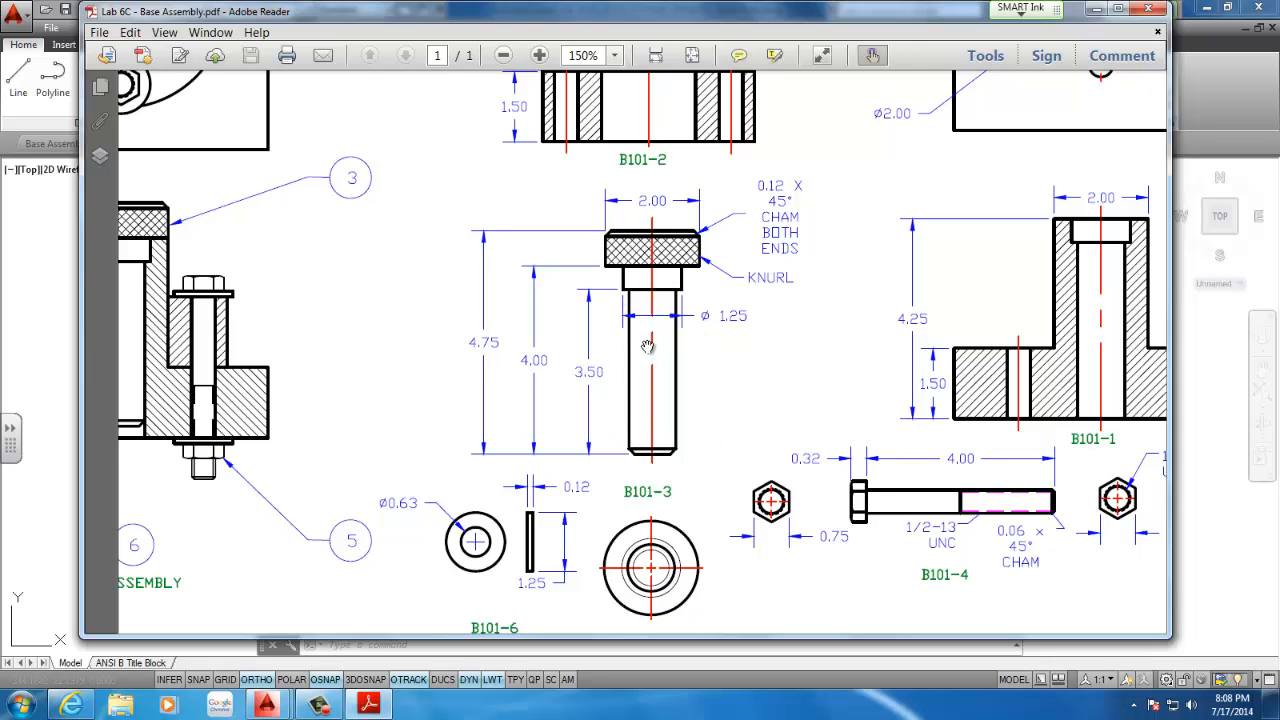
# - Recheck the dimensions of shoulder pin B101-3 in the Base Assembly PDF and return to the Base Plate drawing in AutoCAD
pyautogui.moveTo(658, 350)
pyautogui.mouseDown()
pyautogui.moveTo(640, 388)
pyautogui.moveTo(620, 331)
pyautogui.moveTo(642, 452)
pyautogui.moveTo(654, 346)
pyautogui.moveTo(609, 301)
pyautogui.mouseUp()
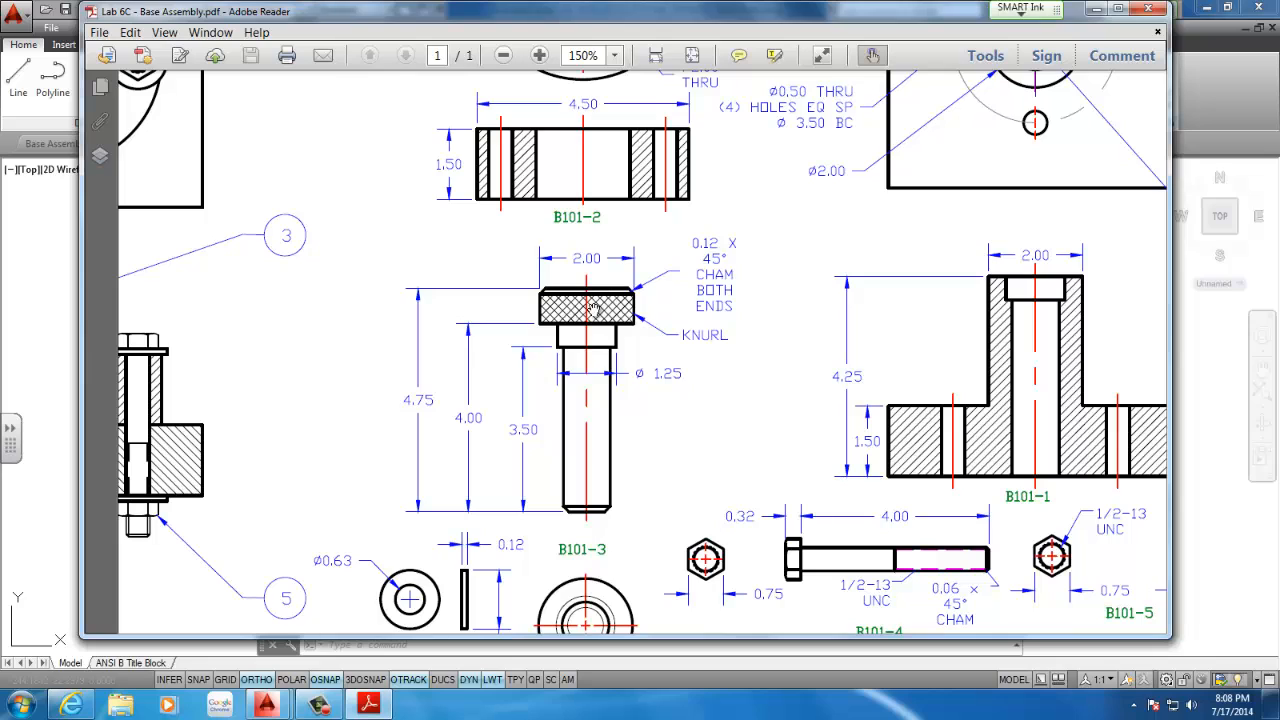
pyautogui.click(1095, 12)
pyautogui.click(409, 451)
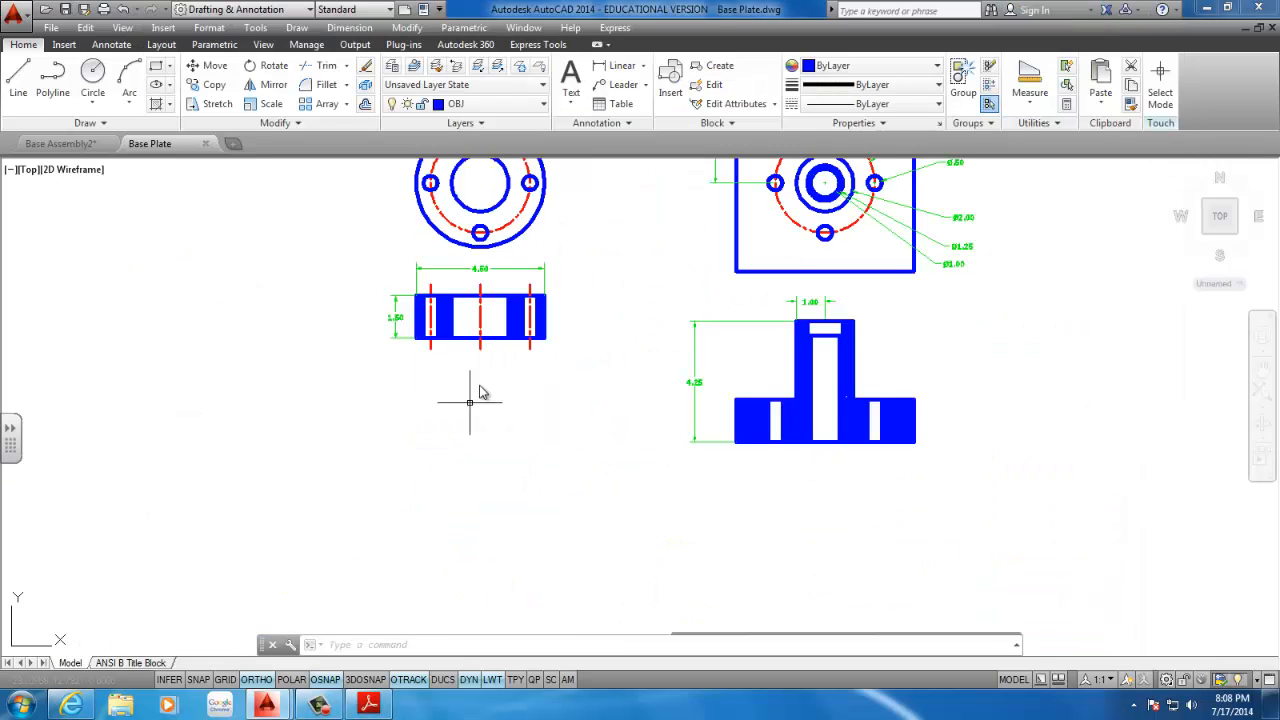
pyautogui.moveTo(480, 394)
pyautogui.mouseDown(button='middle')
pyautogui.moveTo(519, 348)
pyautogui.moveTo(501, 300)
pyautogui.mouseUp(button='middle')
pyautogui.click(368, 704)
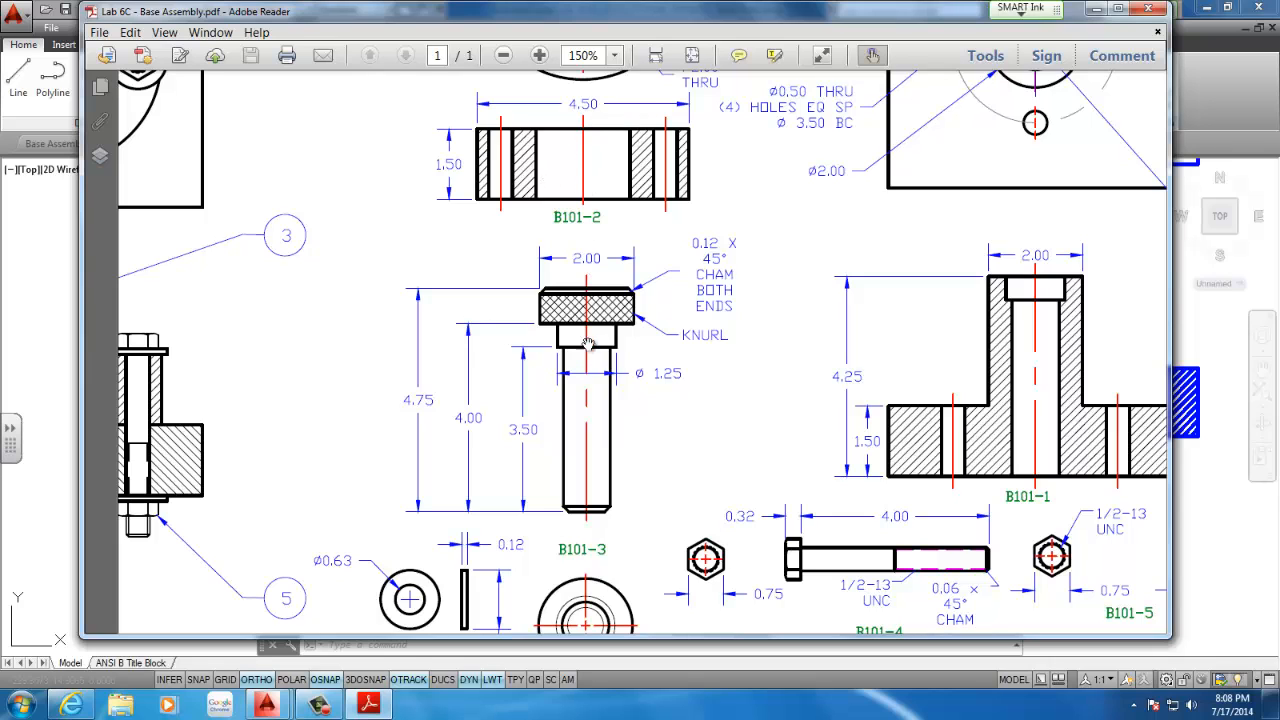
pyautogui.click(1096, 10)
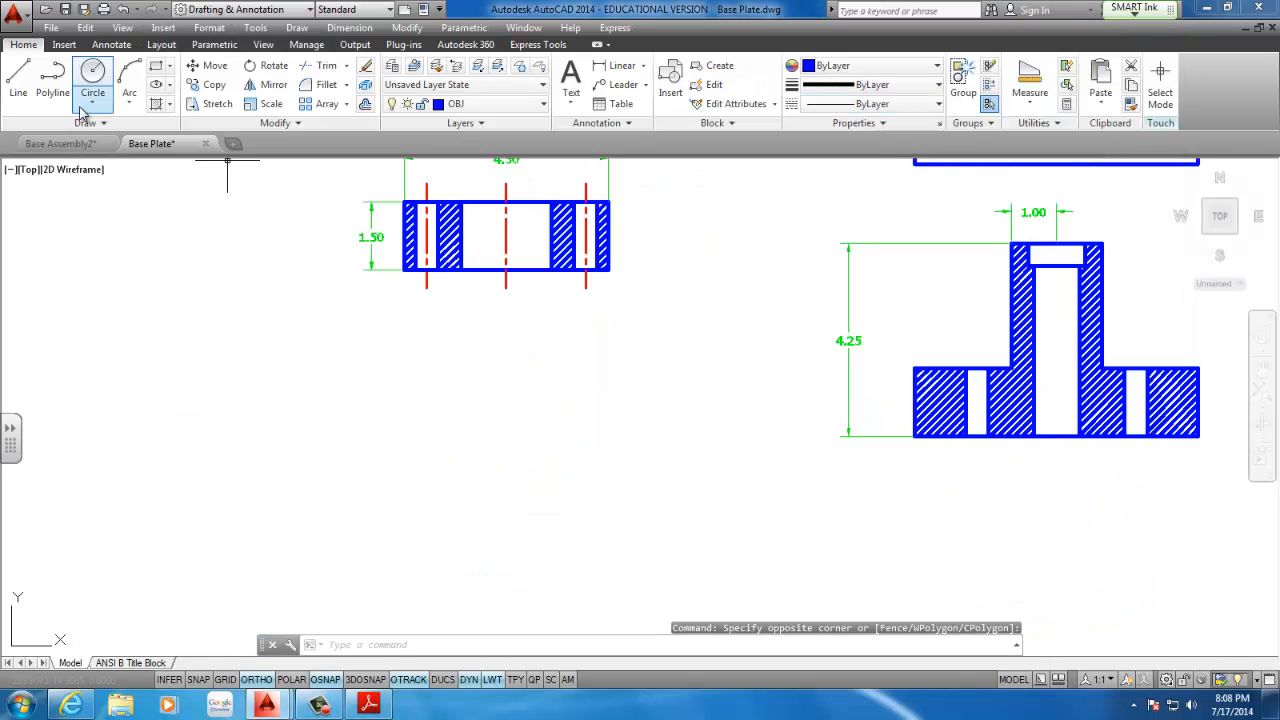
# - Draw a vertical guide line straight down from the lower end of the spacer section's middle centerline
pyautogui.click(18, 78)
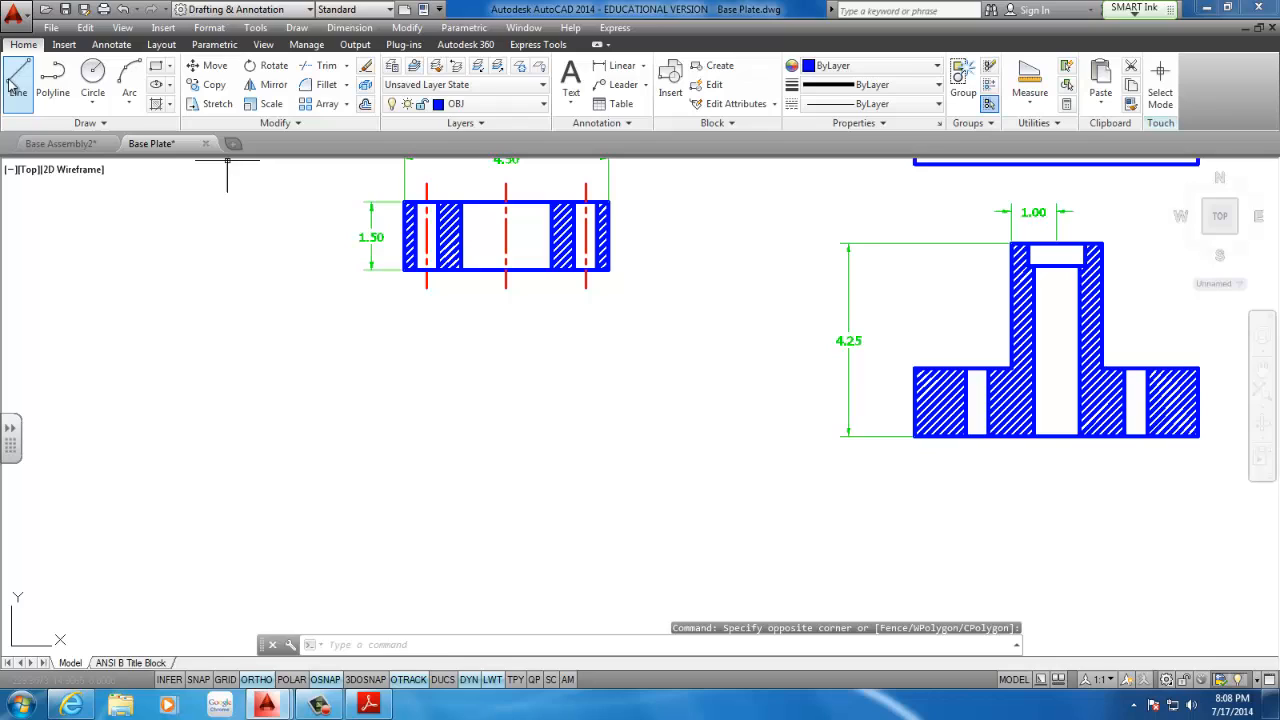
pyautogui.click(505, 288)
pyautogui.click(507, 375)
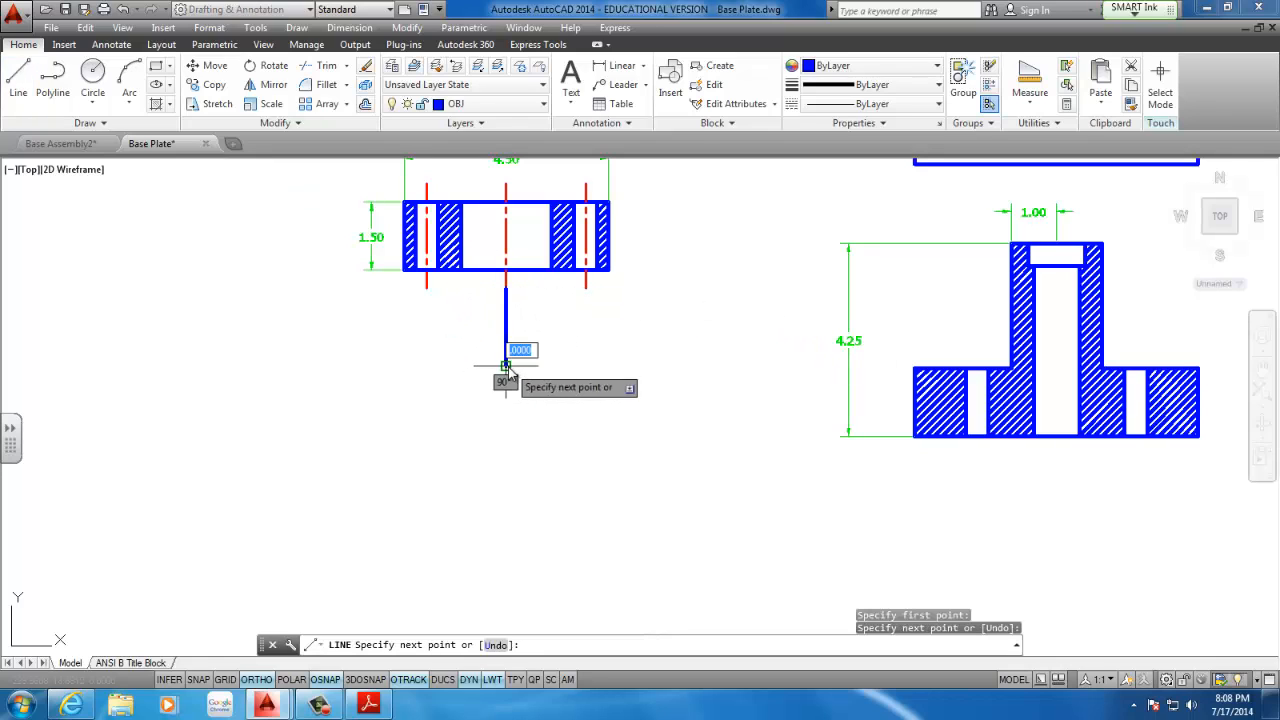
pyautogui.press('Return')
pyautogui.scroll(1, 506, 377)
pyautogui.moveTo(523, 362); pyautogui.dragTo(523, 326, button='middle')
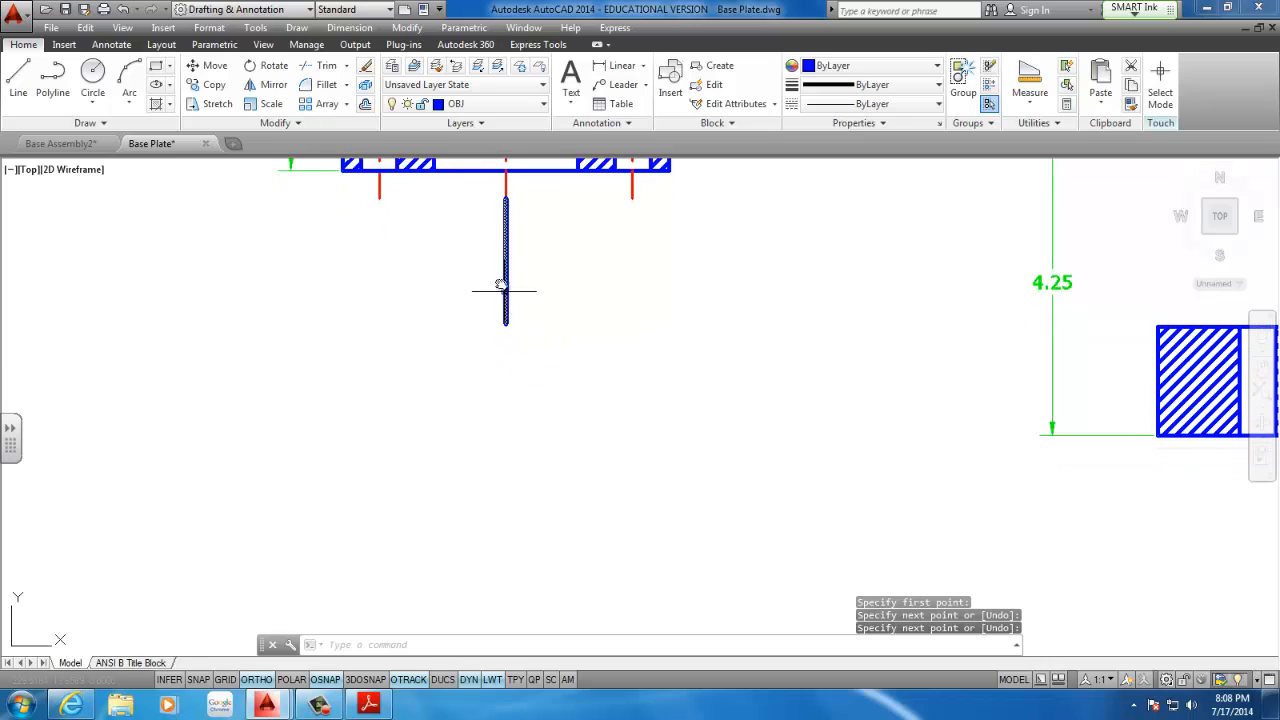
# - Draw a rectangle 2 long and 0.75 wide below the guide line for the shoulder pin's head
pyautogui.click(156, 66)
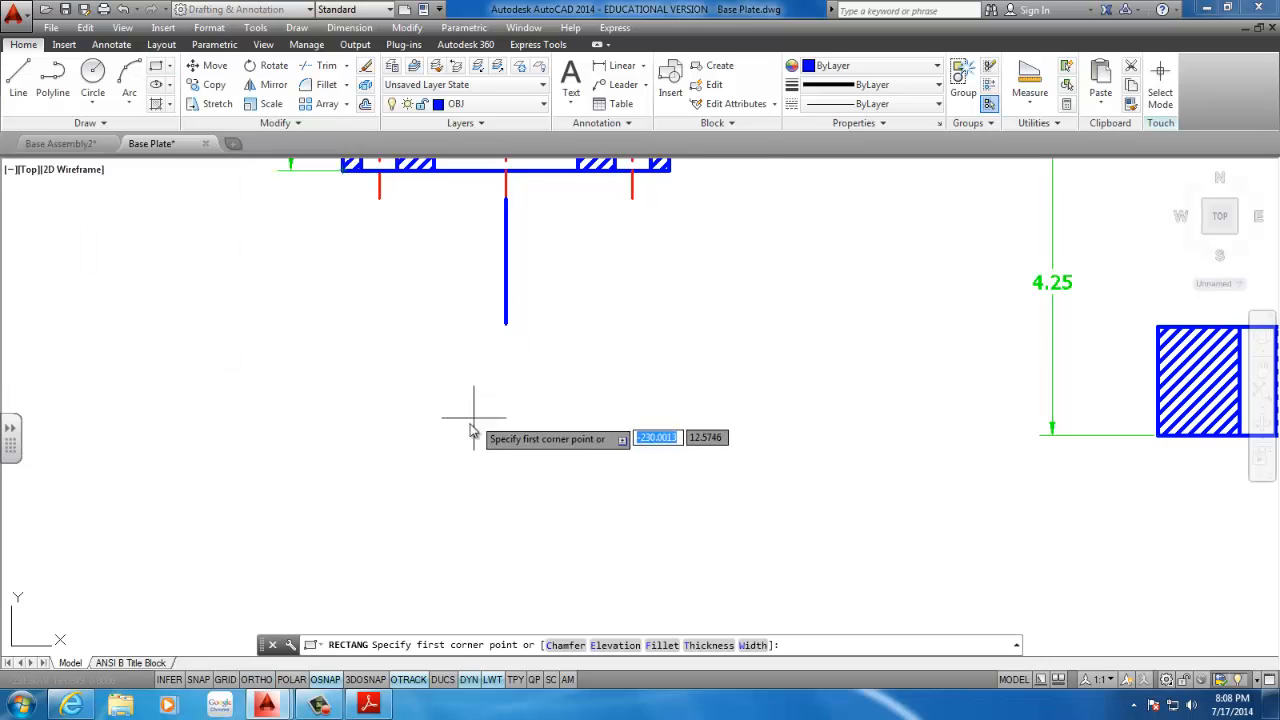
pyautogui.click(359, 467)
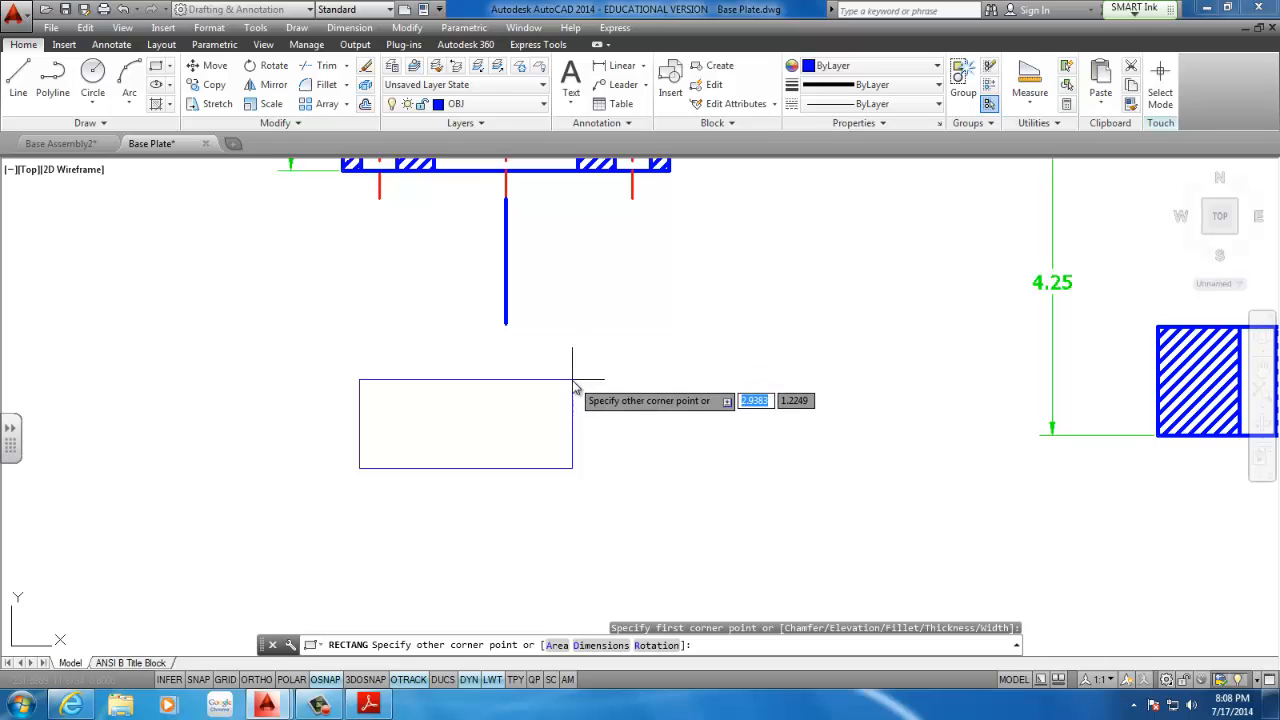
pyautogui.write('d')
pyautogui.press('Return')
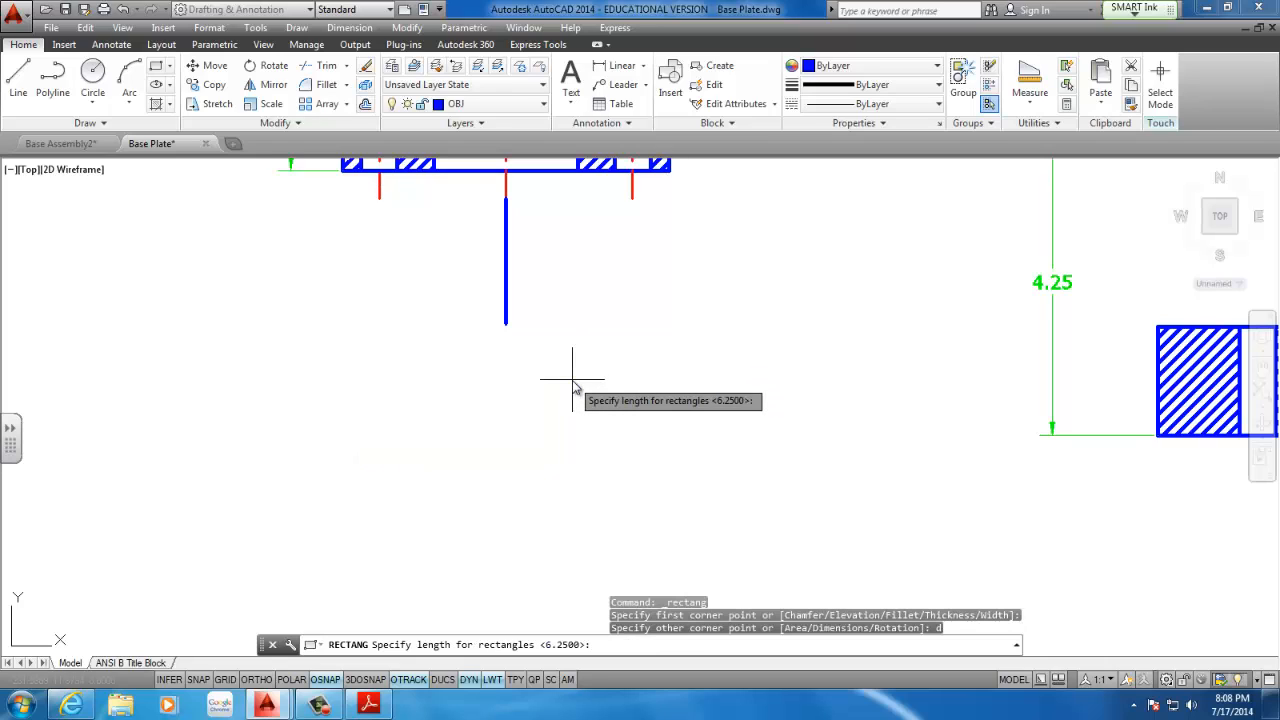
pyautogui.write('2')
pyautogui.press('Return')
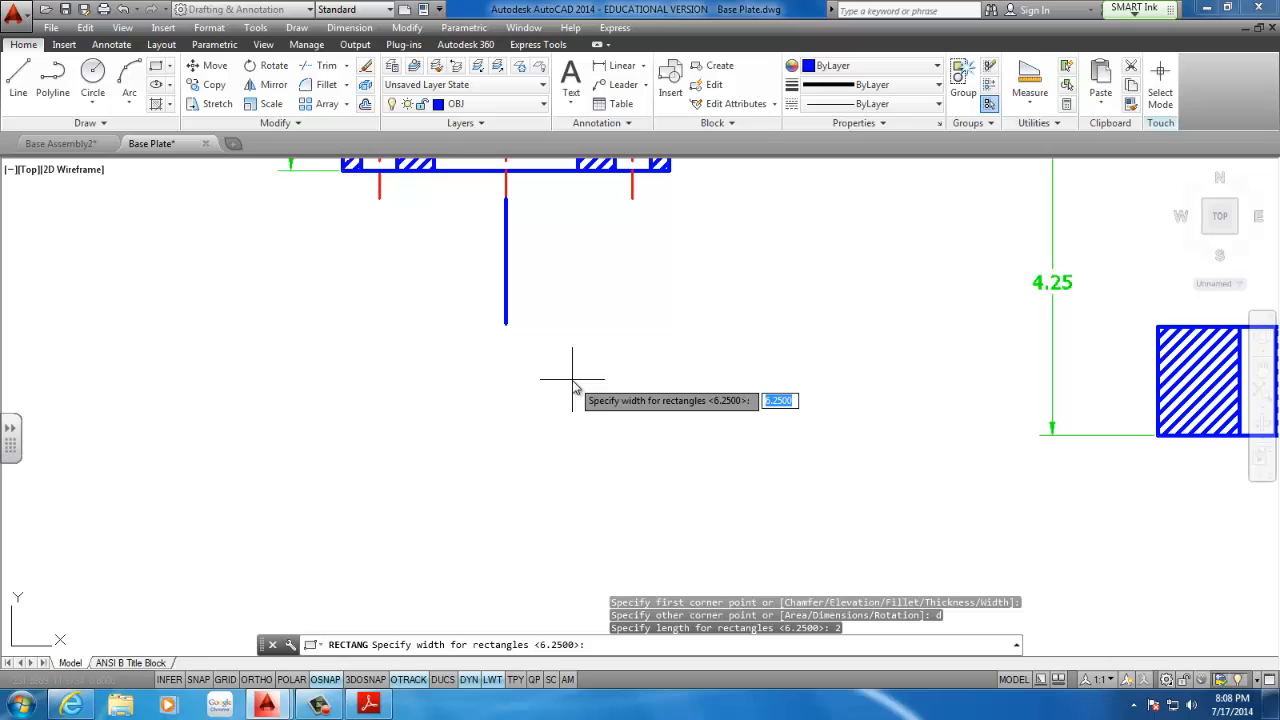
pyautogui.write('.75')
pyautogui.press('Return')
pyautogui.click(573, 381)
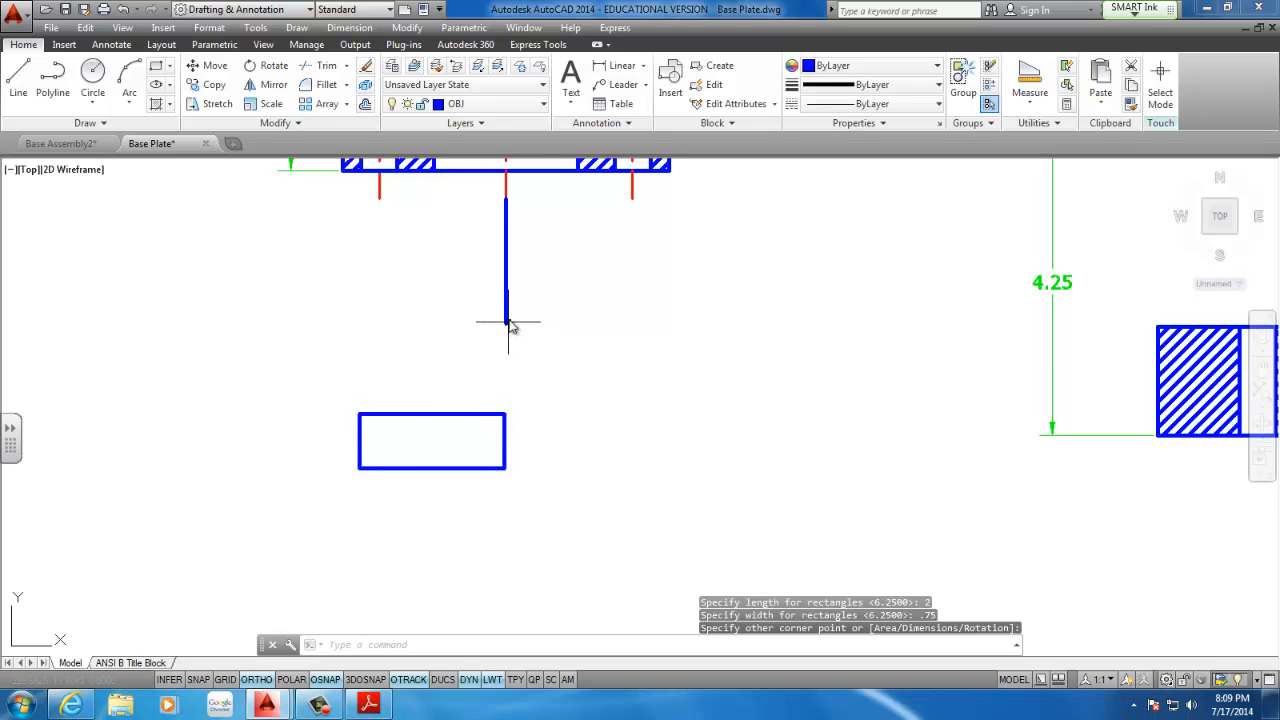
# - Move the pin head rectangle by its top edge's midpoint onto the lower endpoint of the guide line
pyautogui.scroll(-3, 520, 309)
pyautogui.scroll(3, 503, 266)
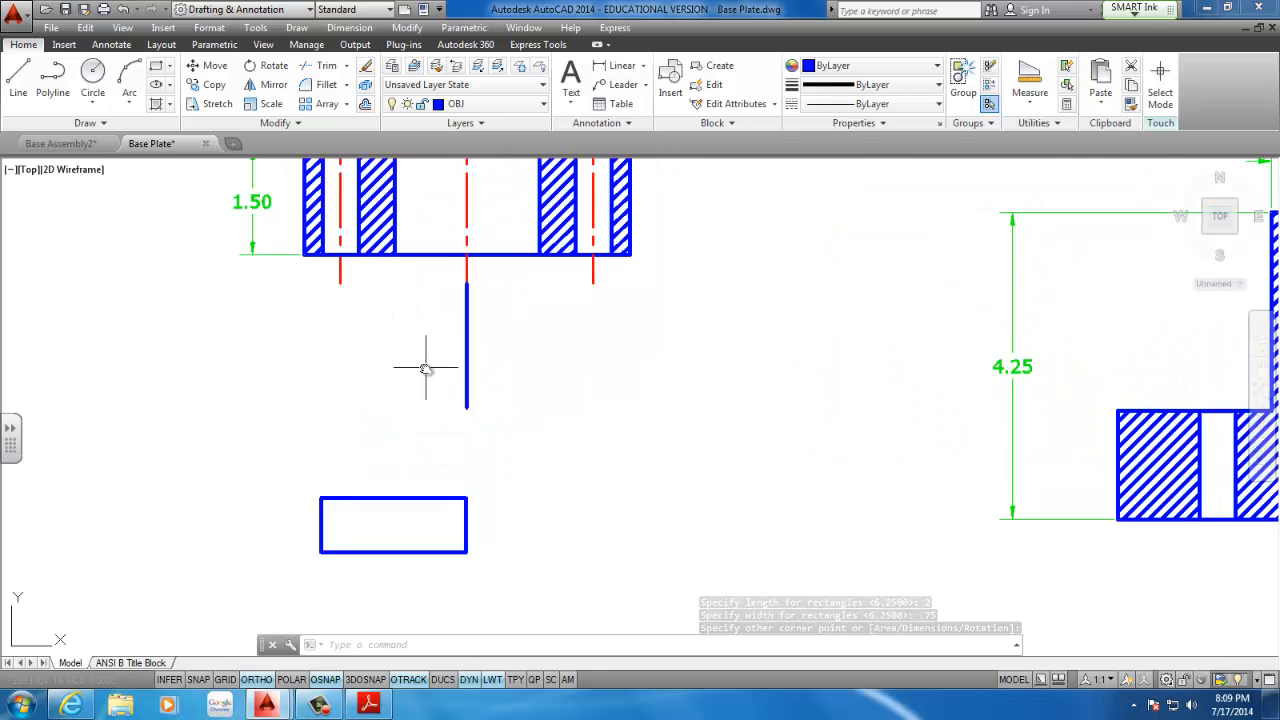
pyautogui.moveTo(425, 368); pyautogui.dragTo(408, 274, button='middle')
pyautogui.click(215, 65)
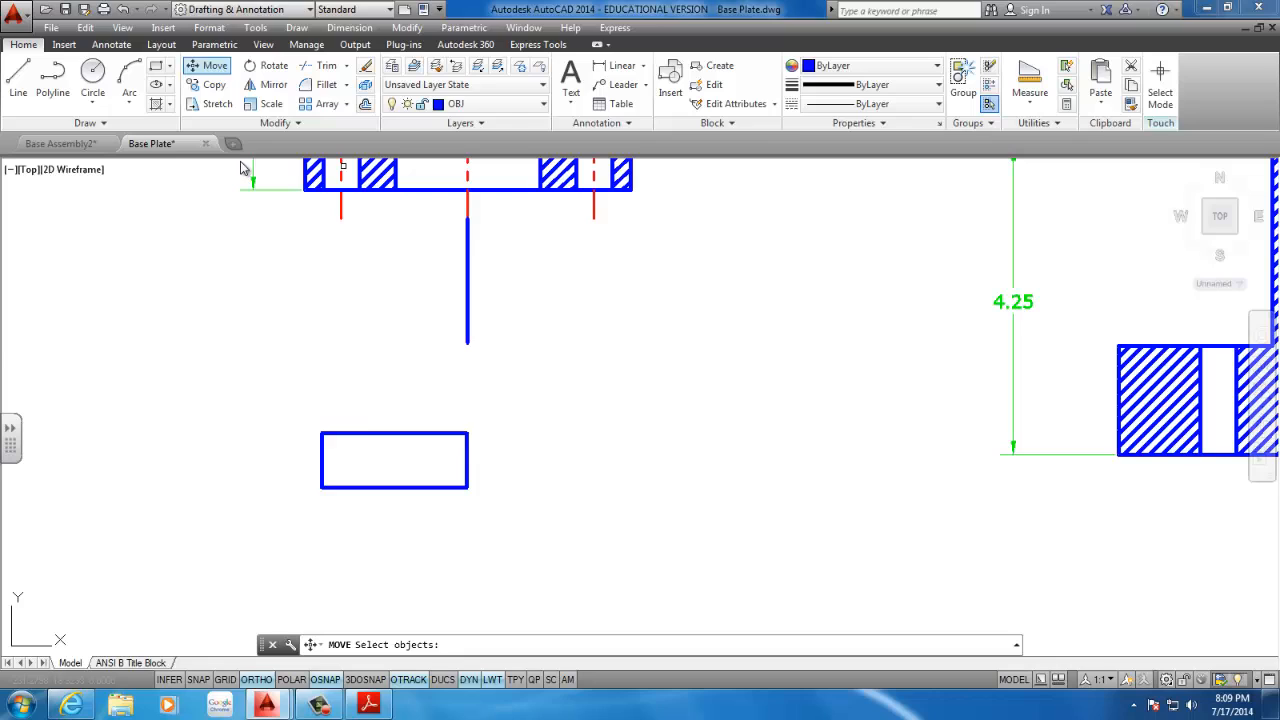
pyautogui.click(422, 421)
pyautogui.click(378, 458)
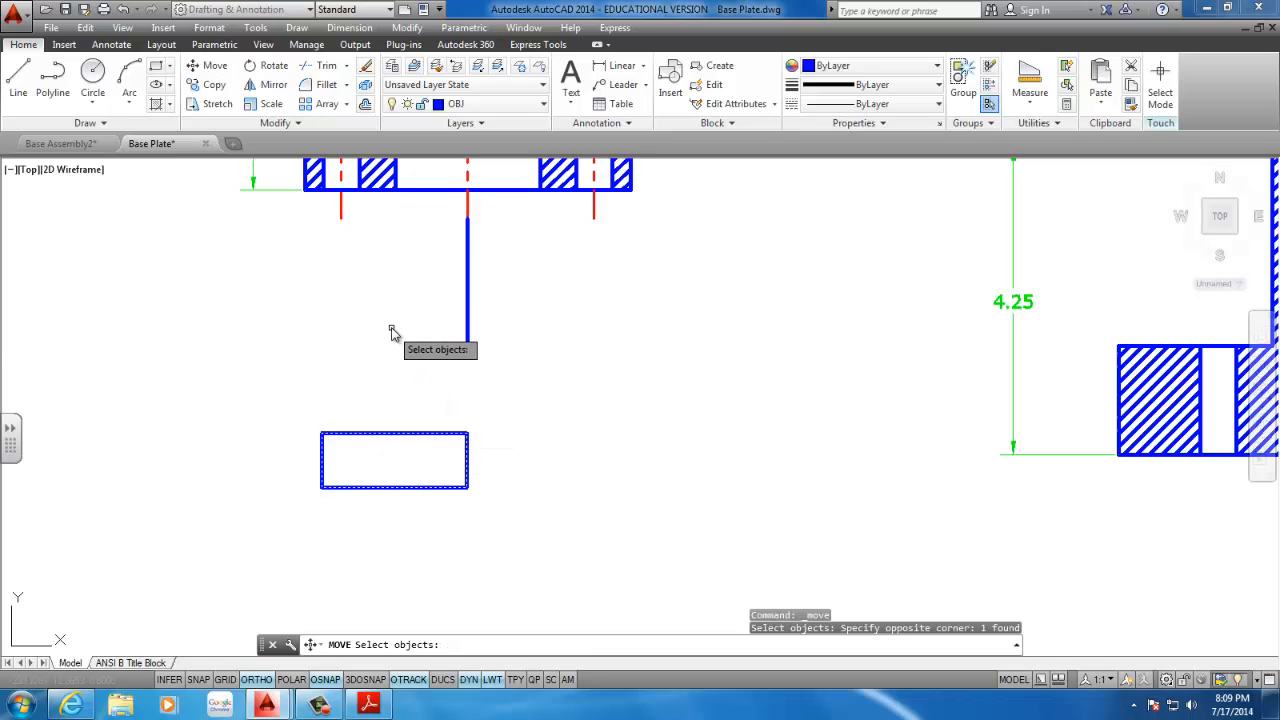
pyautogui.press('Return')
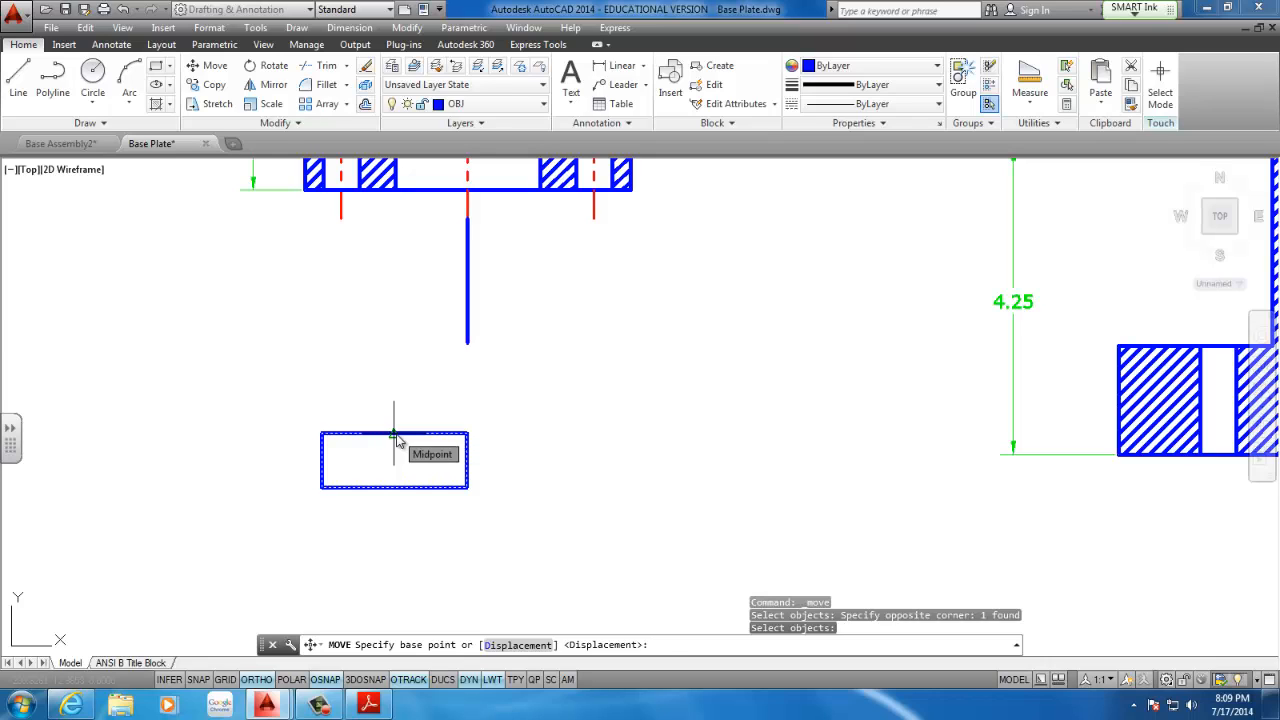
pyautogui.click(395, 436)
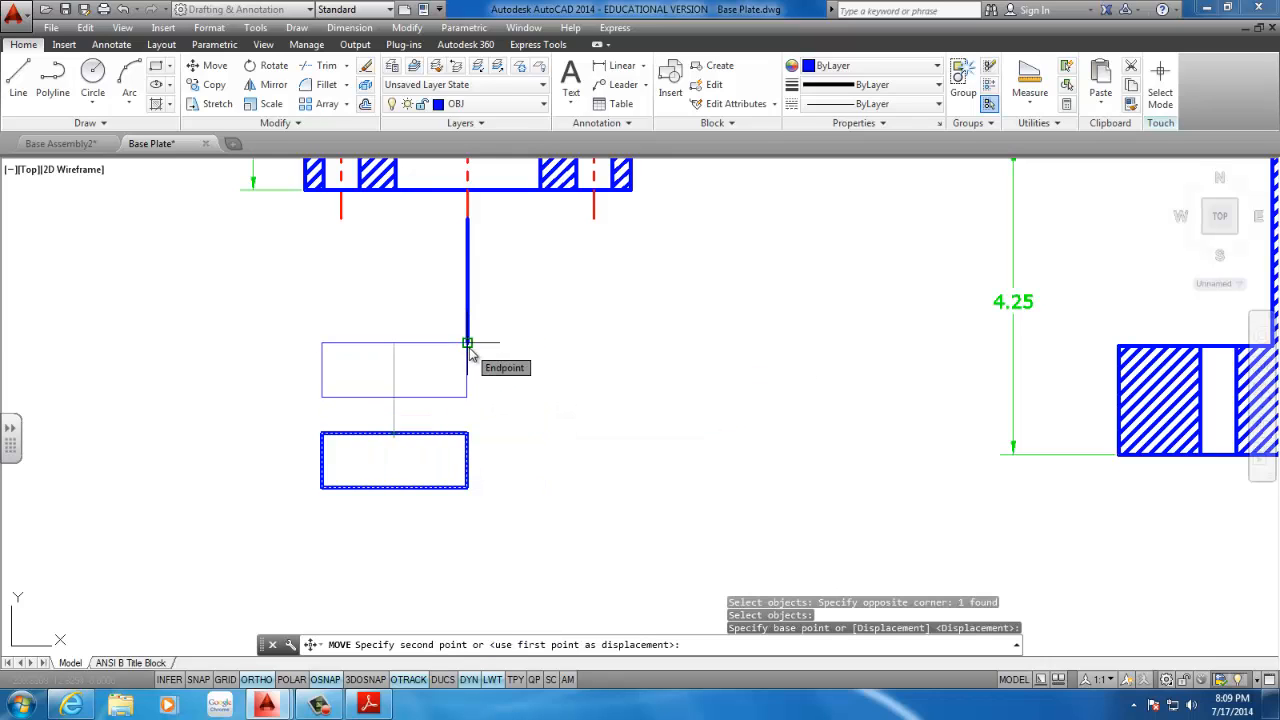
pyautogui.click(467, 343)
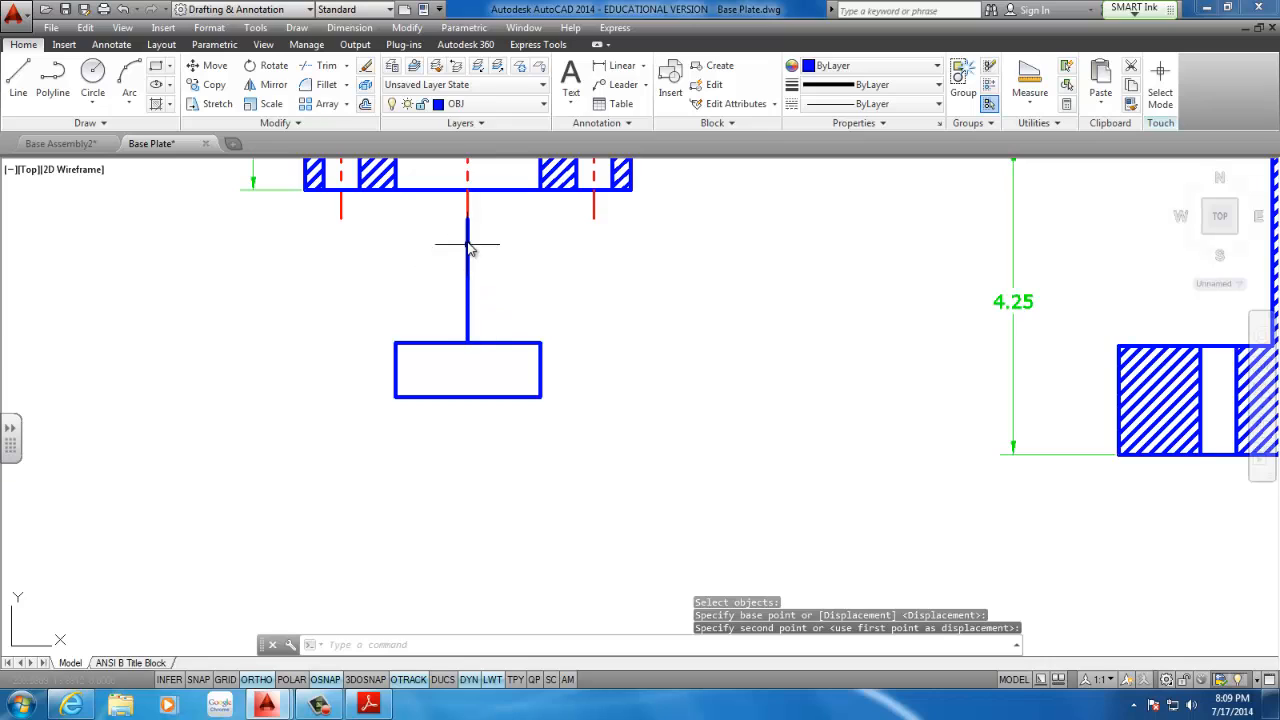
# - Delete the vertical guide line between the spacer section and the pin head rectangle
pyautogui.scroll(2, 467, 250)
pyautogui.click(458, 330)
pyautogui.click(434, 334)
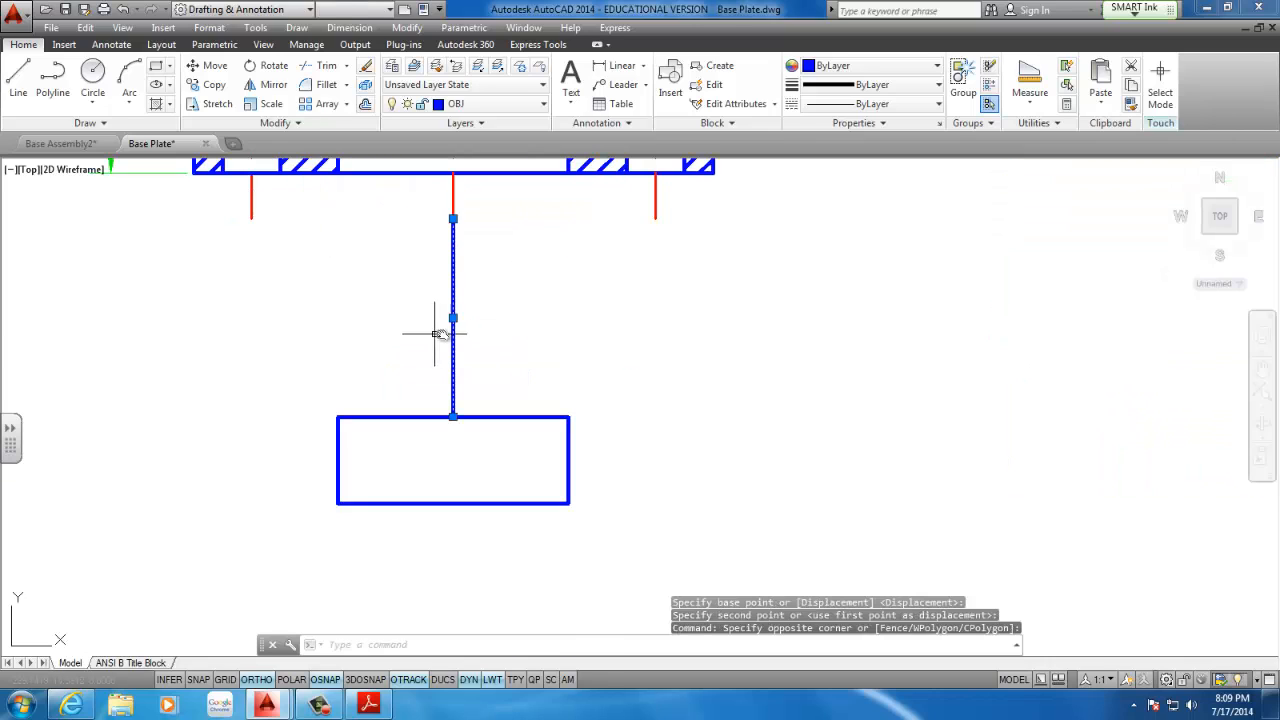
pyautogui.press('Delete')
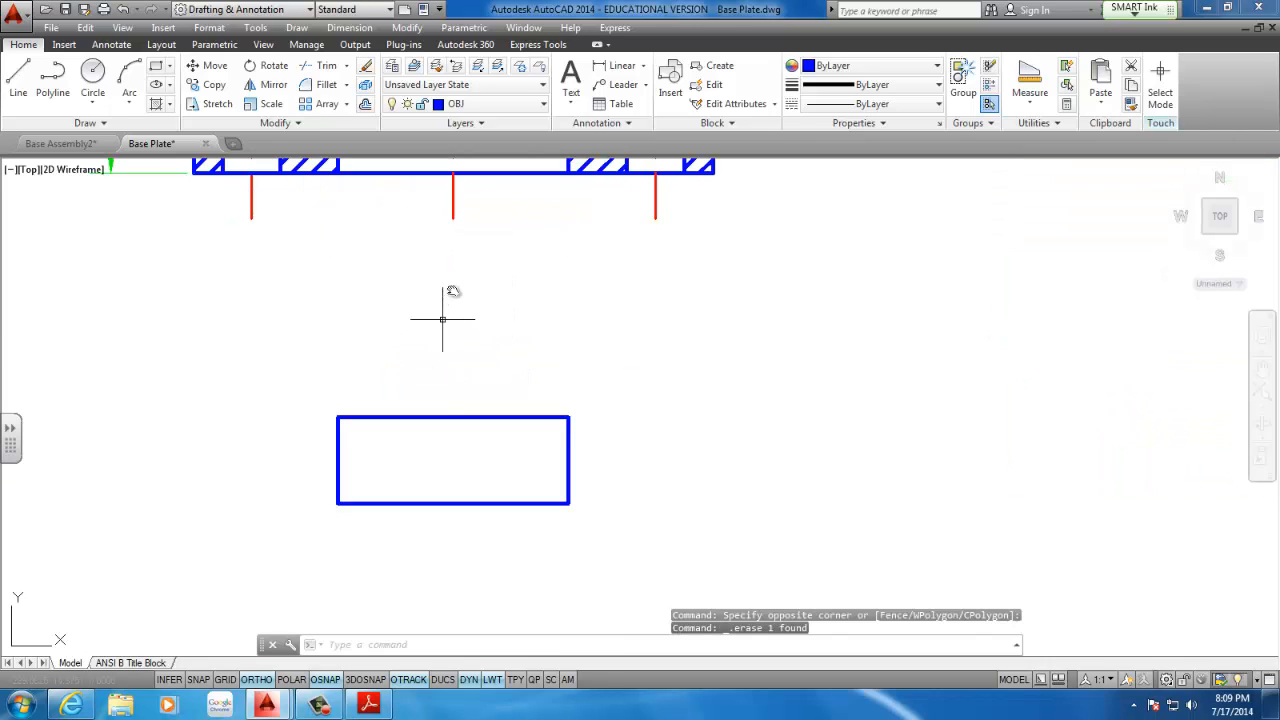
# - Chamfer both upper corners of the pin head rectangle with first and second distances of 0.12
pyautogui.moveTo(446, 384); pyautogui.dragTo(320, 346, button='middle')
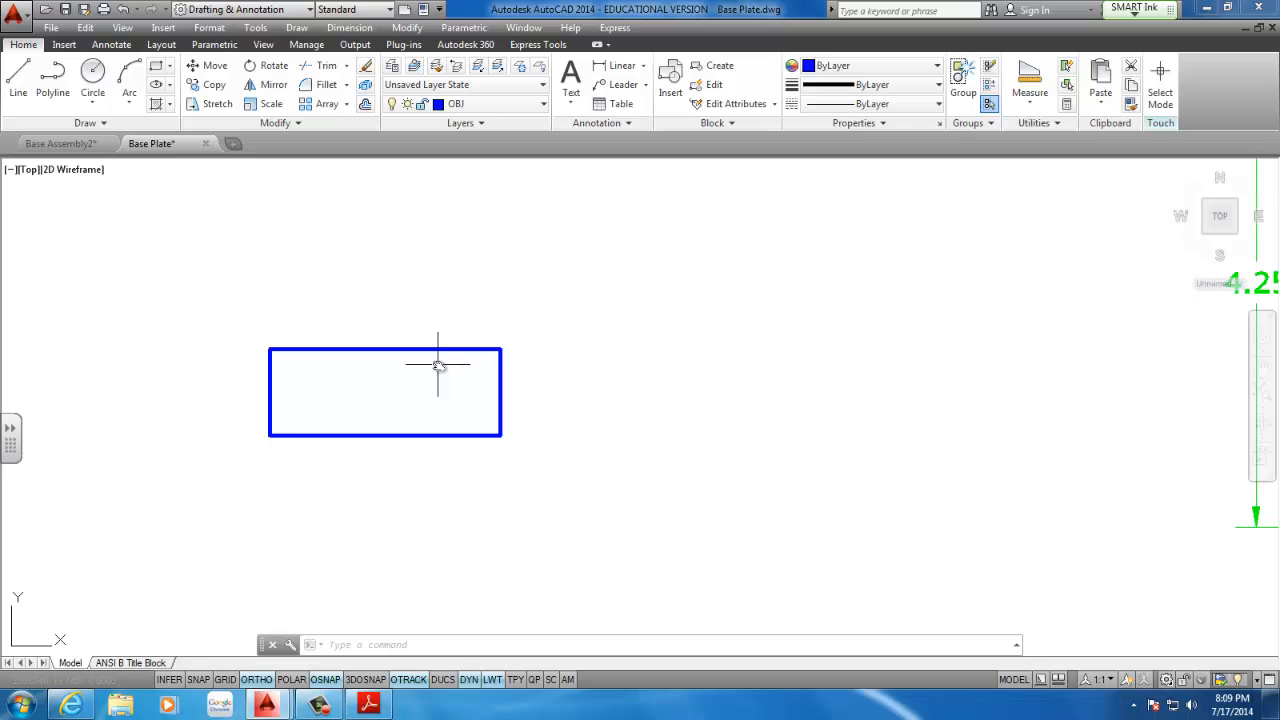
pyautogui.scroll(2, 330, 351)
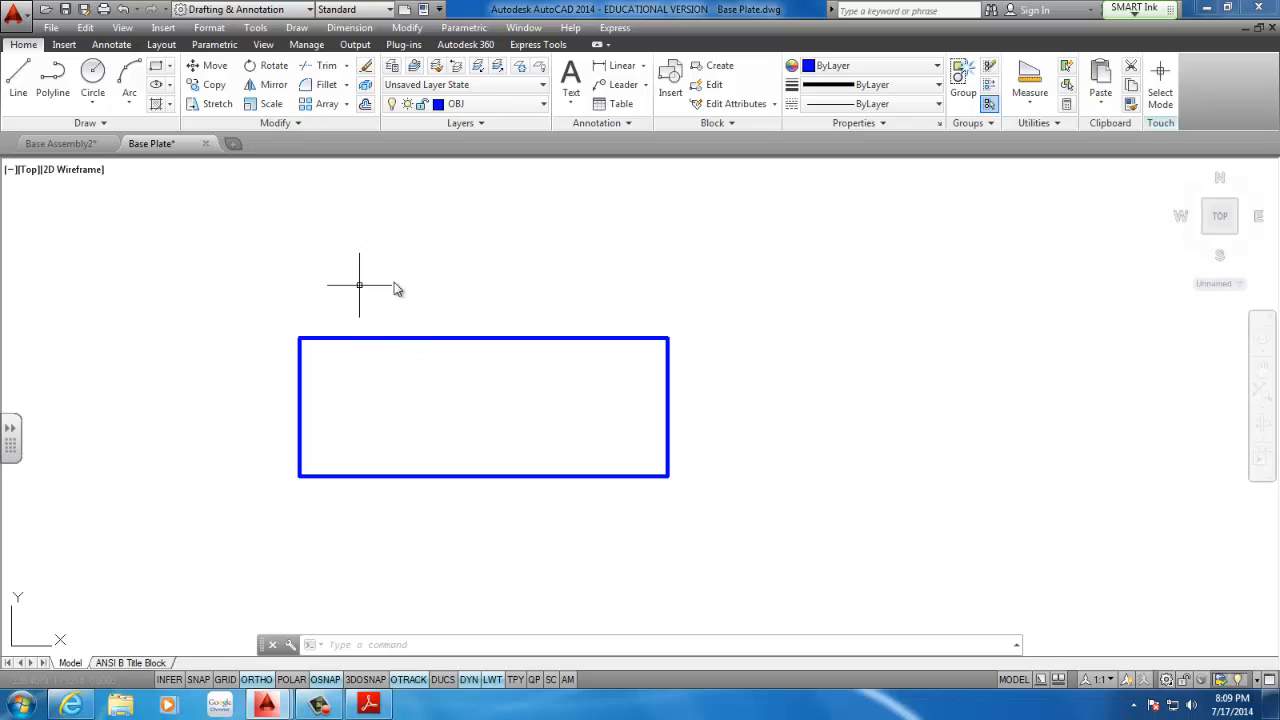
pyautogui.click(347, 87)
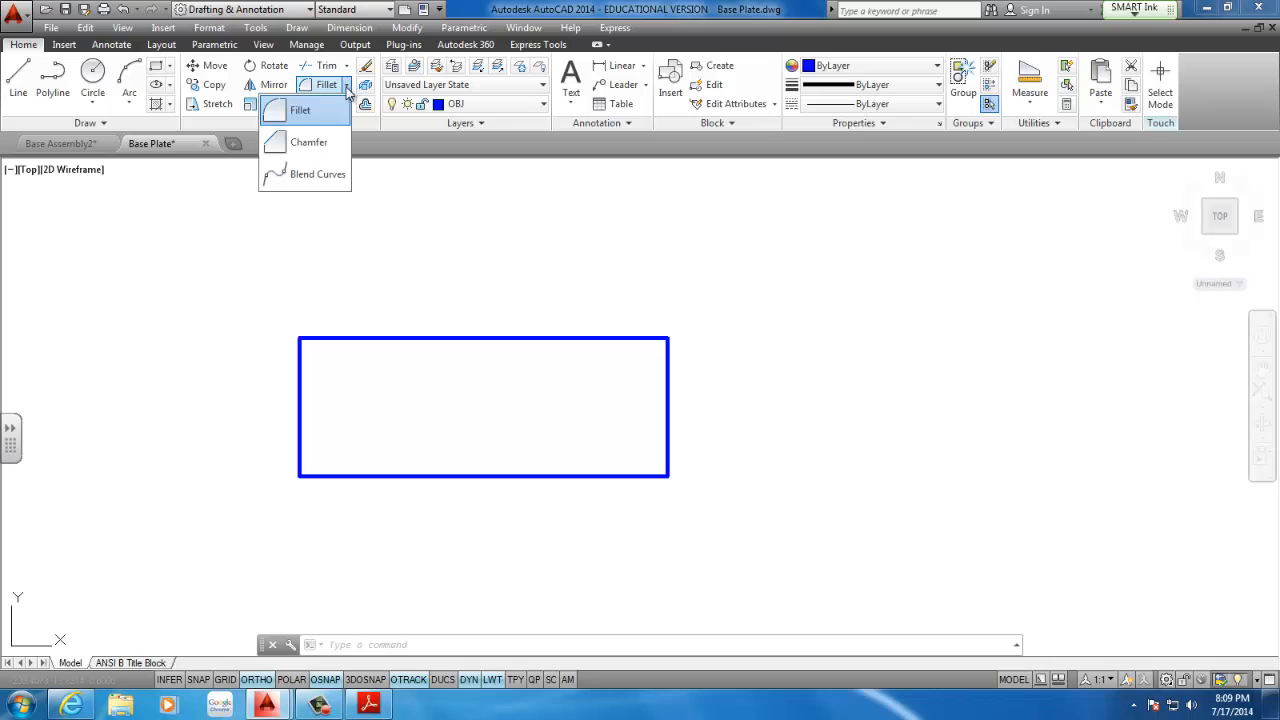
pyautogui.click(310, 143)
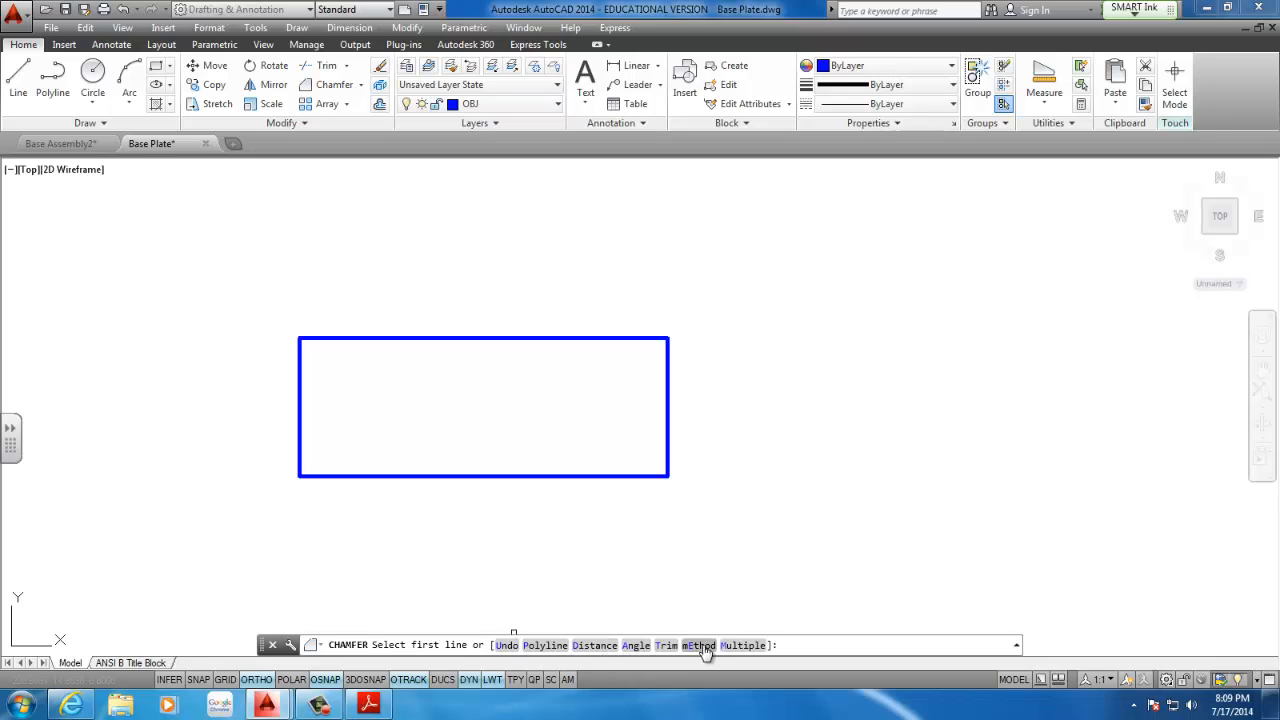
pyautogui.click(595, 645)
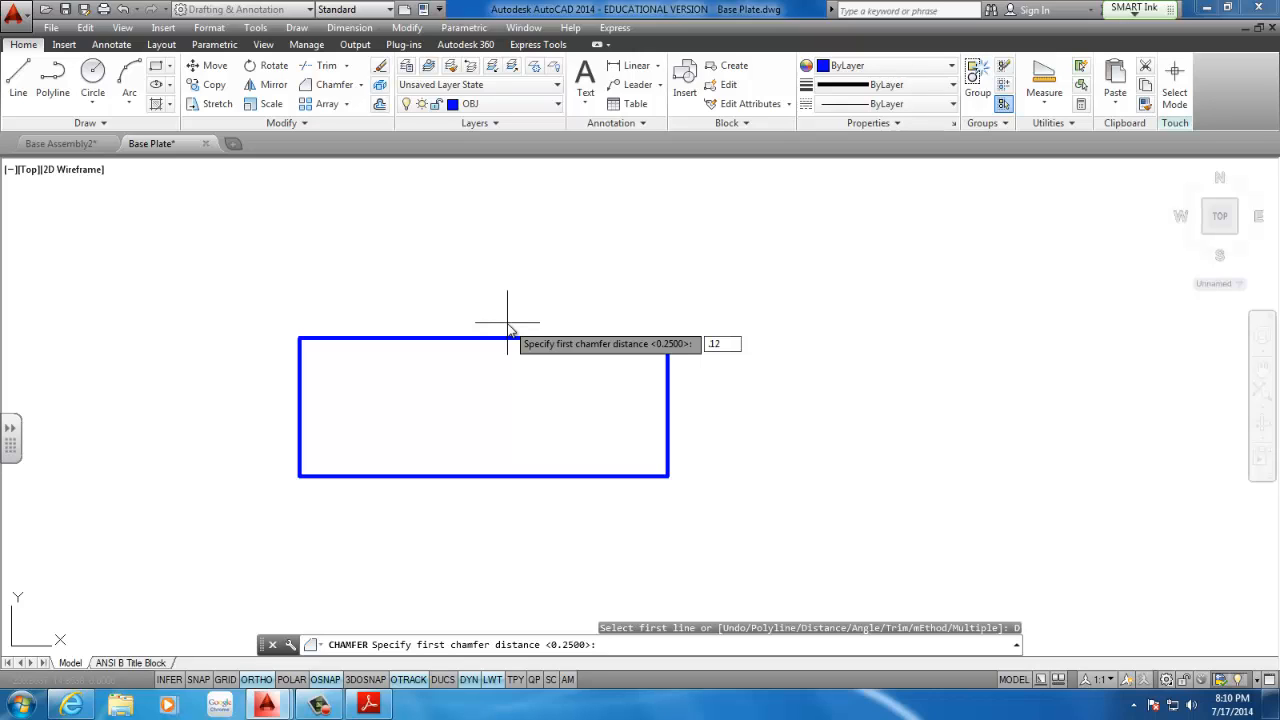
pyautogui.press('Return')
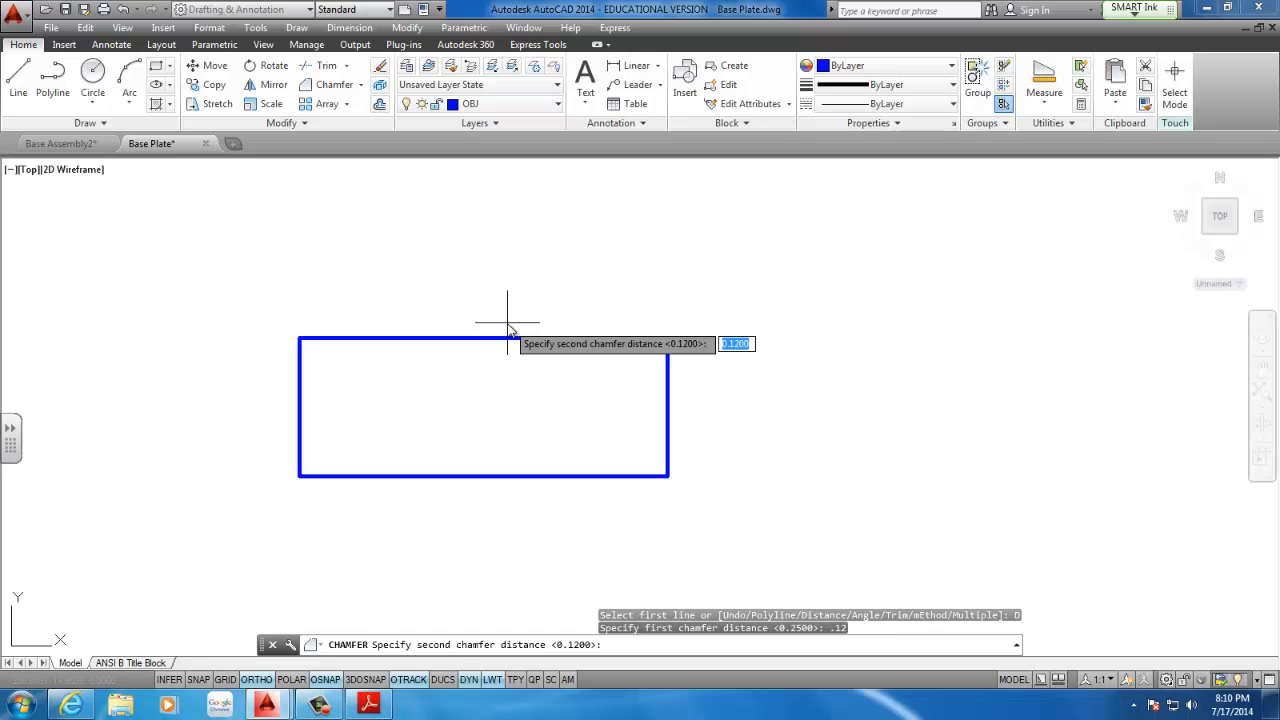
pyautogui.press('Return')
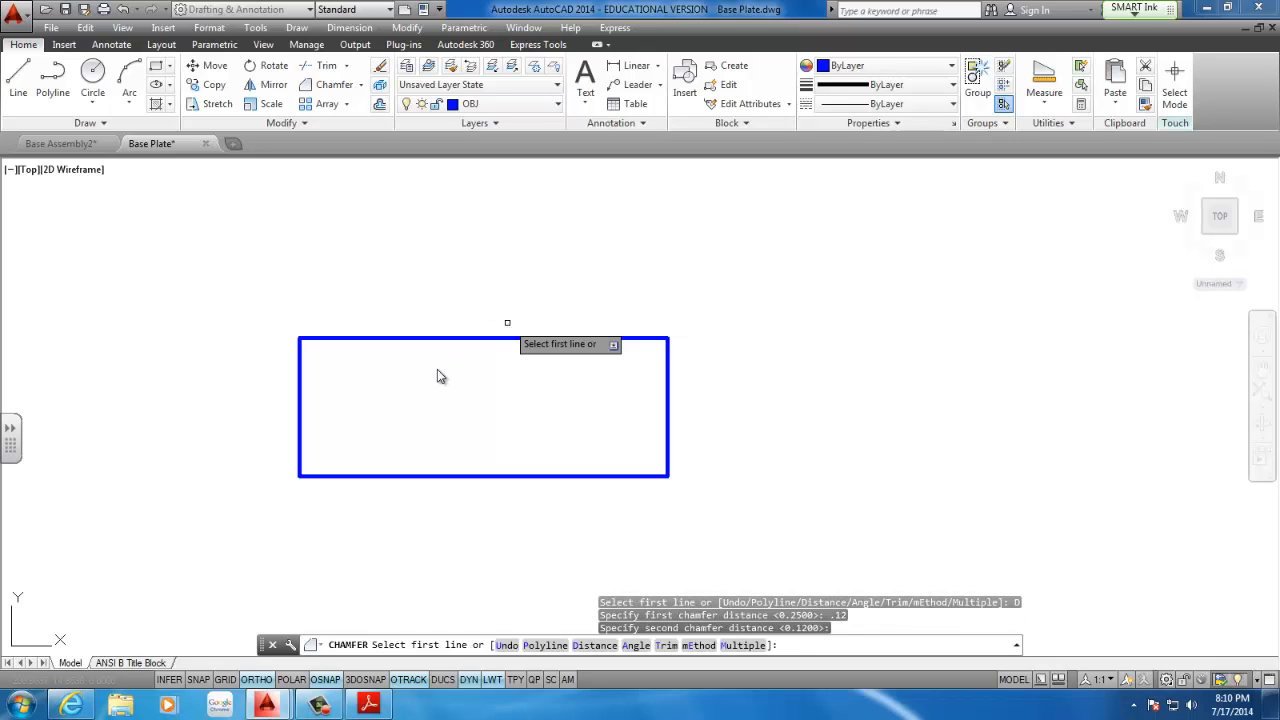
pyautogui.click(301, 368)
pyautogui.click(325, 339)
pyautogui.press('Return')
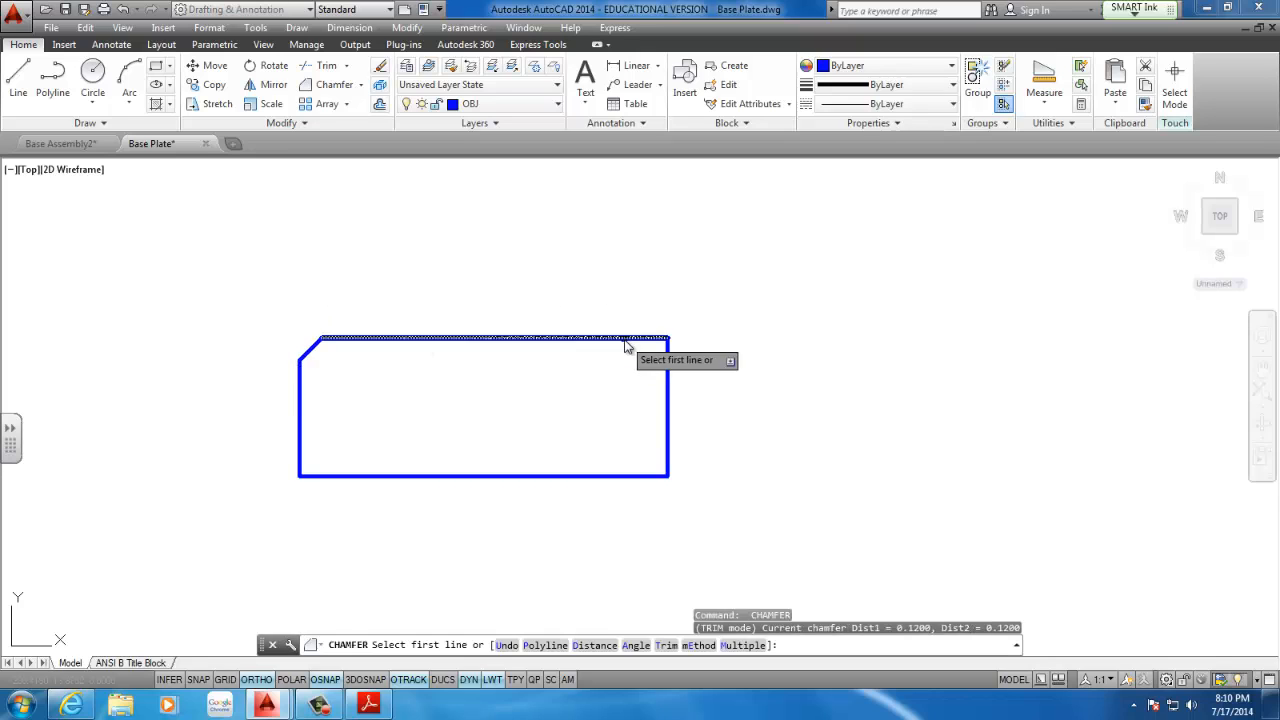
pyautogui.click(632, 339)
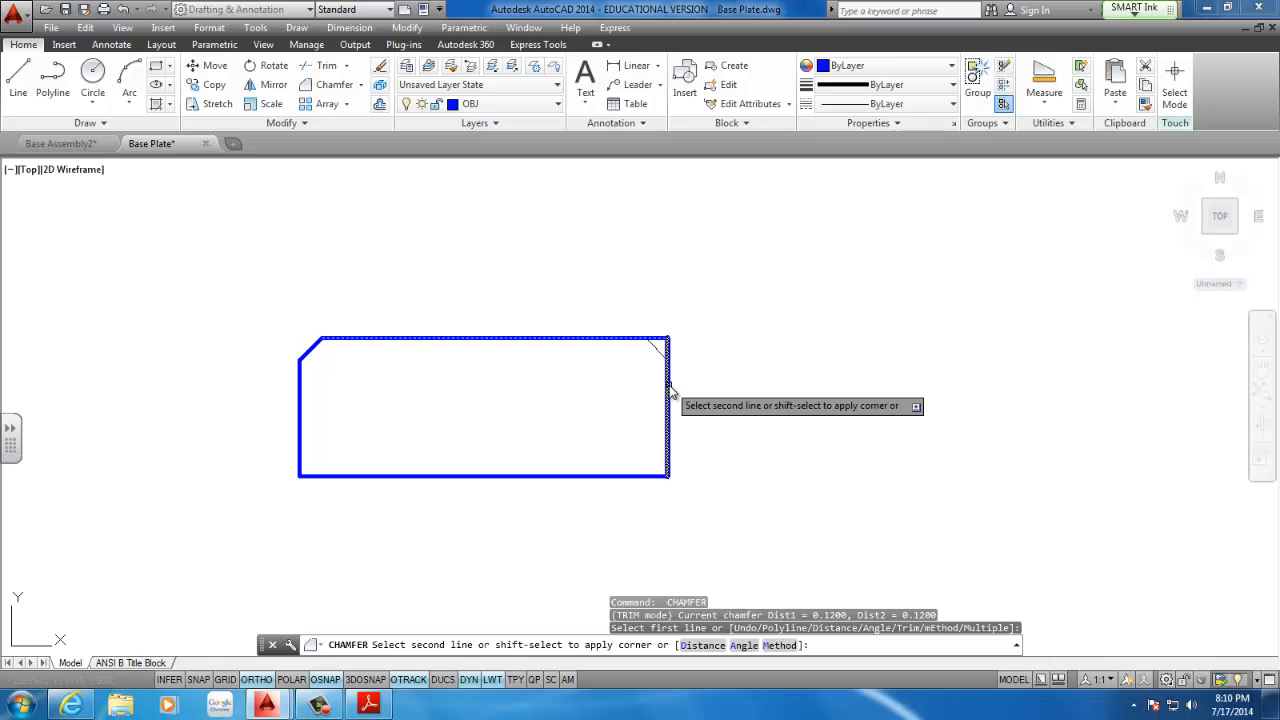
pyautogui.click(669, 393)
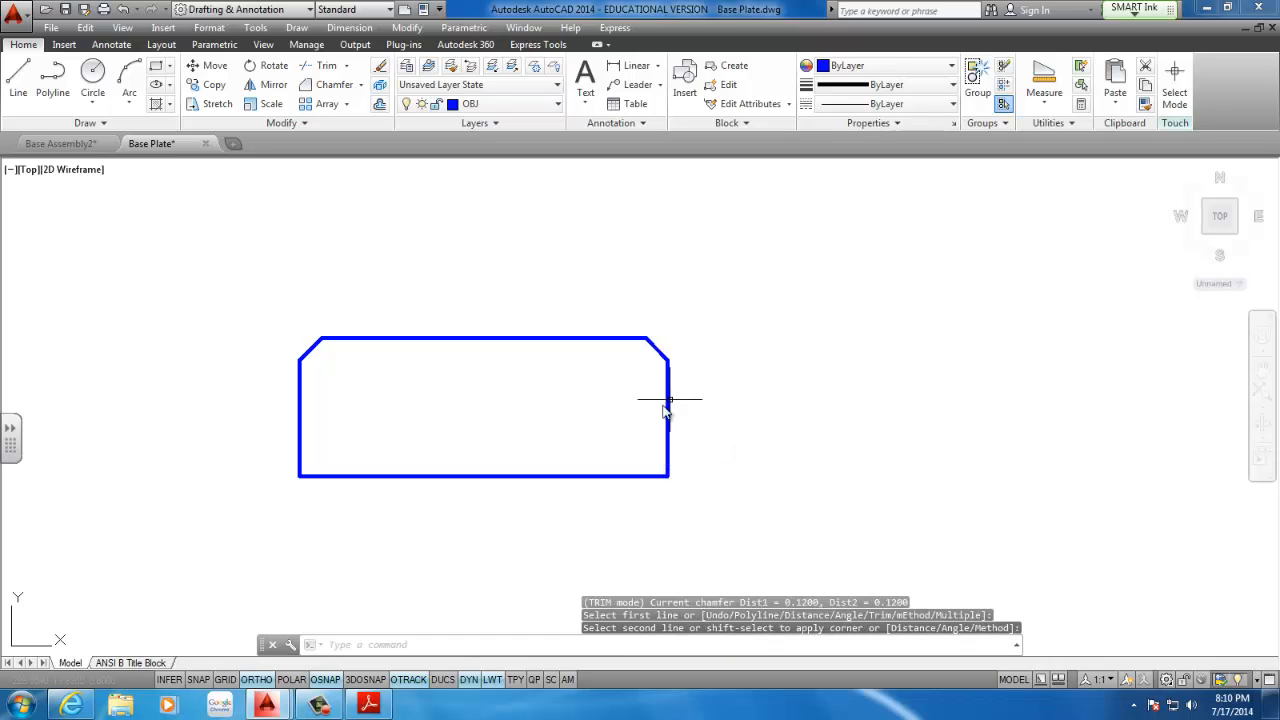
# - Draw a rectangle 1.25 long and 0.5 wide below the chamfered pin head for the pin's shoulder
pyautogui.moveTo(317, 329); pyautogui.dragTo(395, 312, button='middle')
pyautogui.scroll(-2, 595, 328)
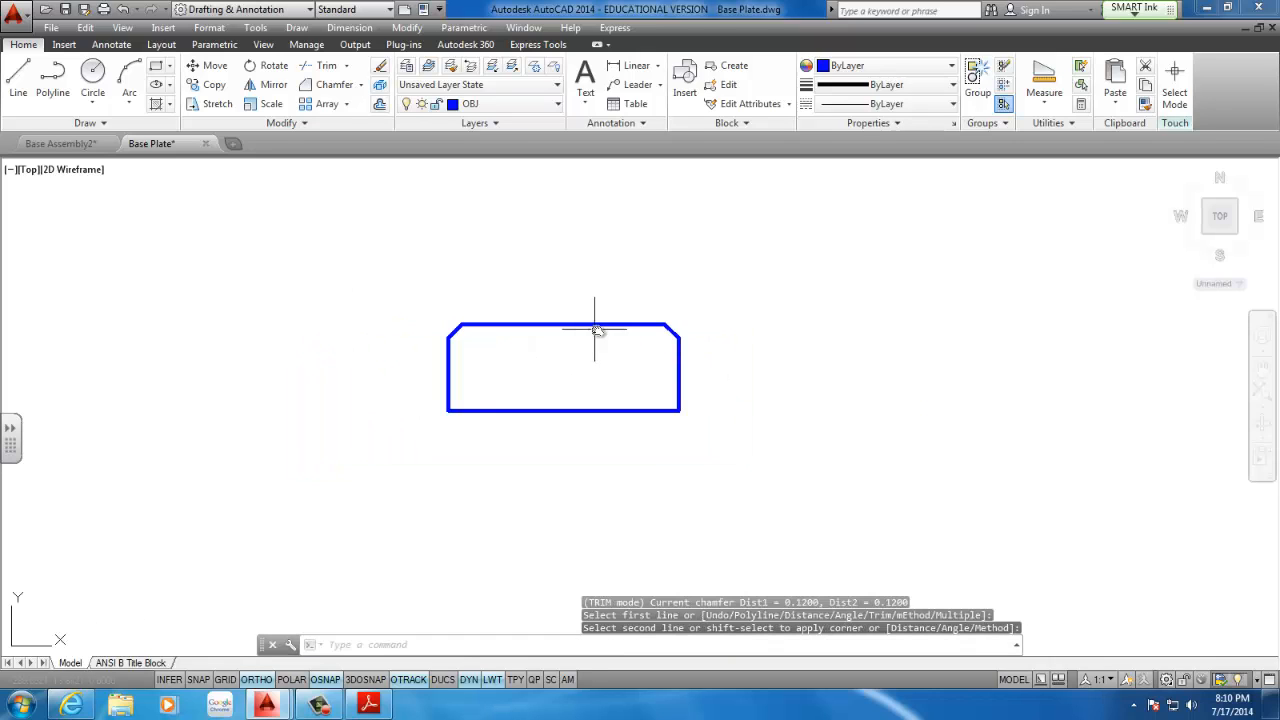
pyautogui.moveTo(648, 326); pyautogui.dragTo(618, 254, button='middle')
pyautogui.scroll(2, 489, 352)
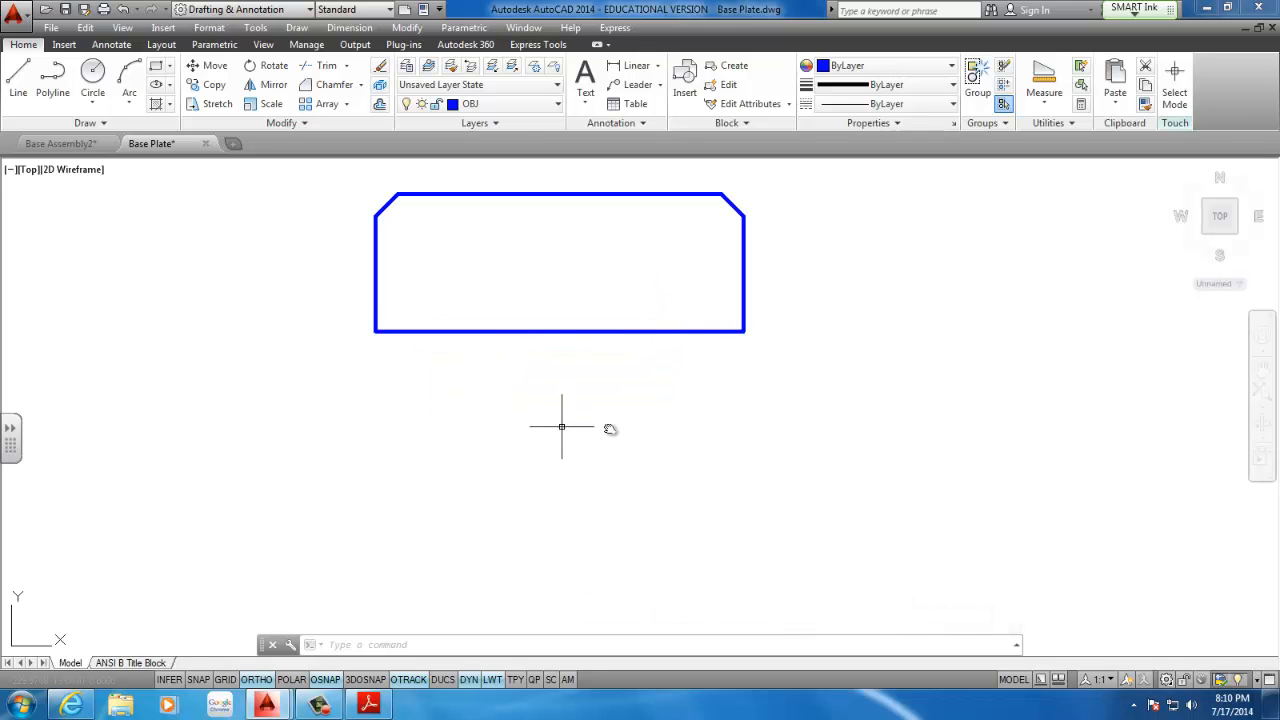
pyautogui.moveTo(503, 394); pyautogui.dragTo(455, 343, button='middle')
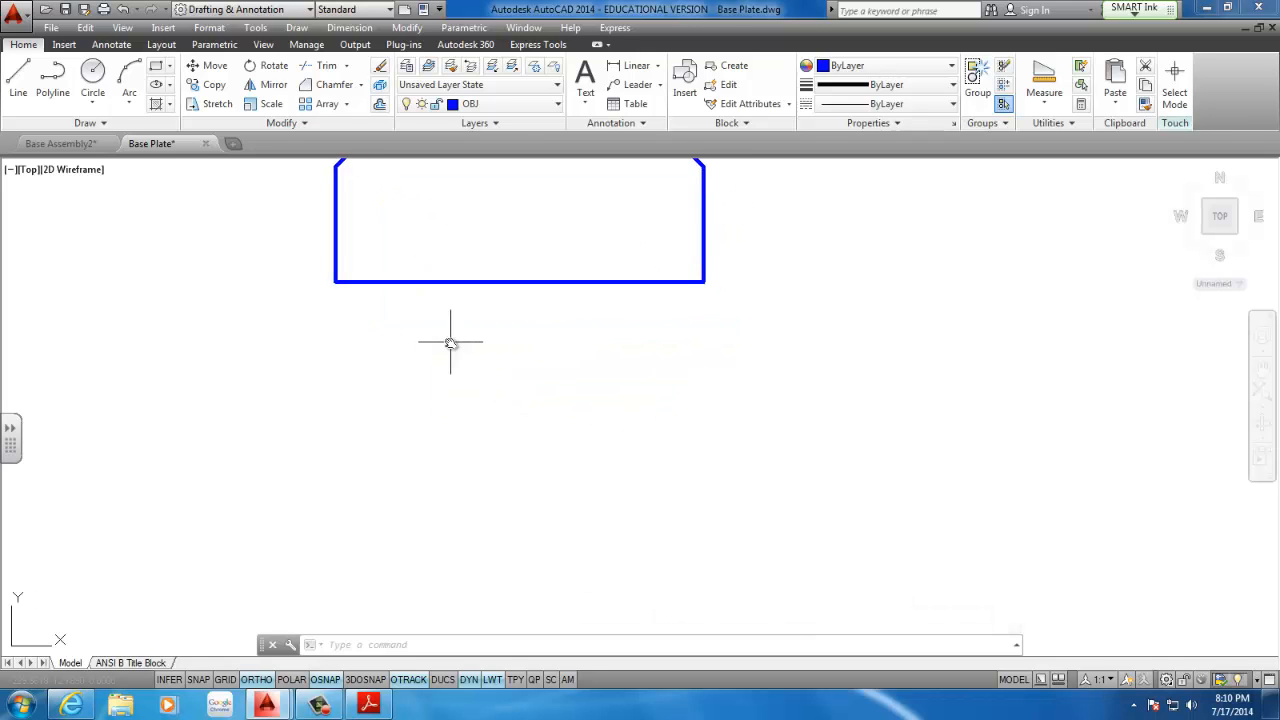
pyautogui.click(157, 68)
pyautogui.click(231, 550)
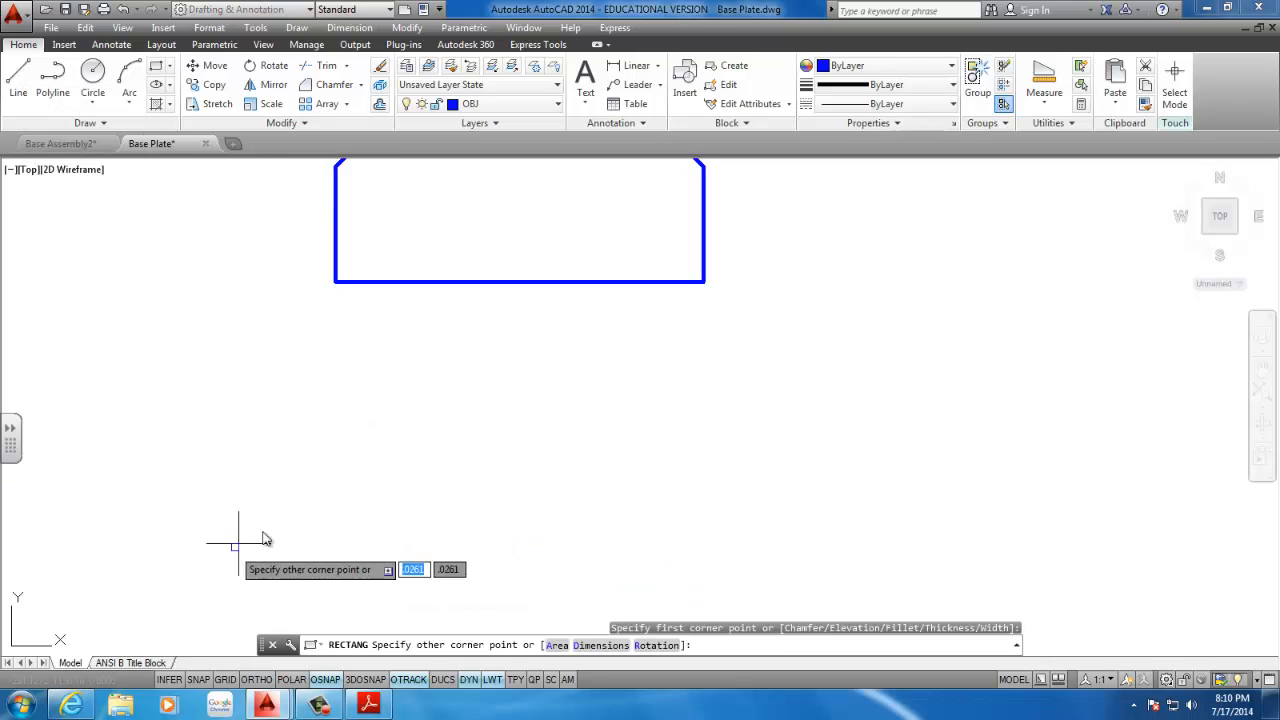
pyautogui.write('d')
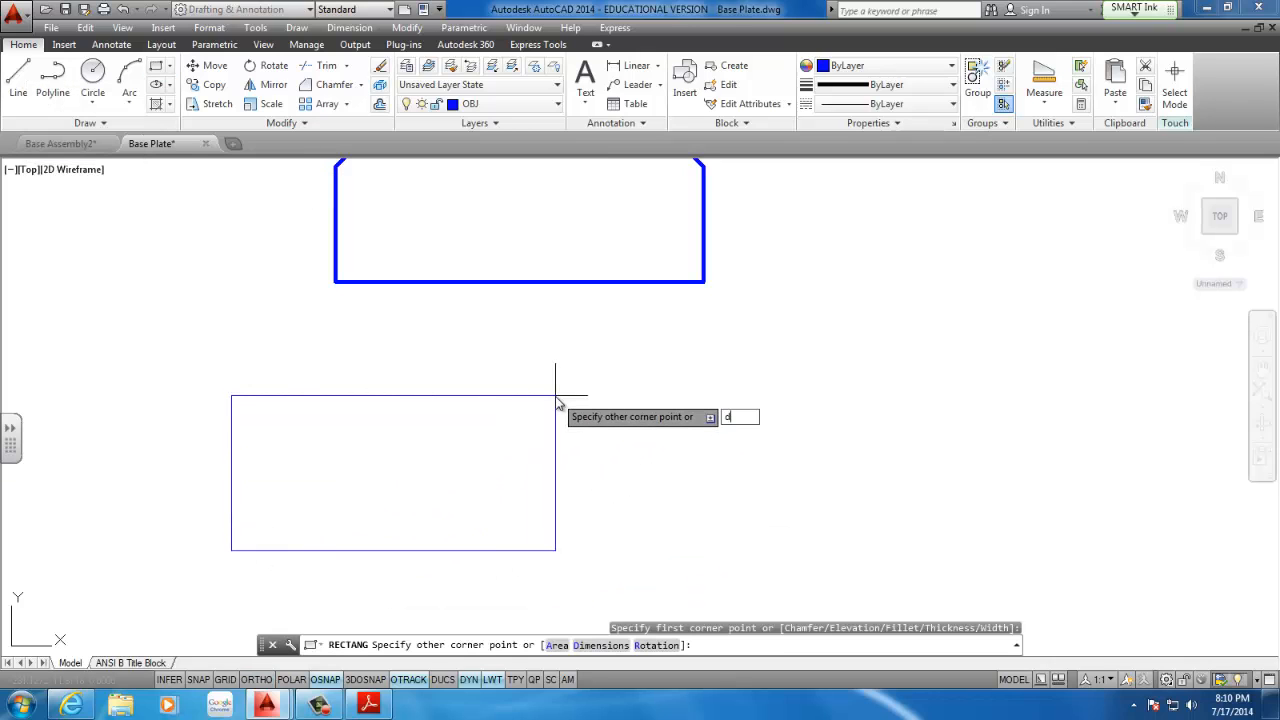
pyautogui.press('Return')
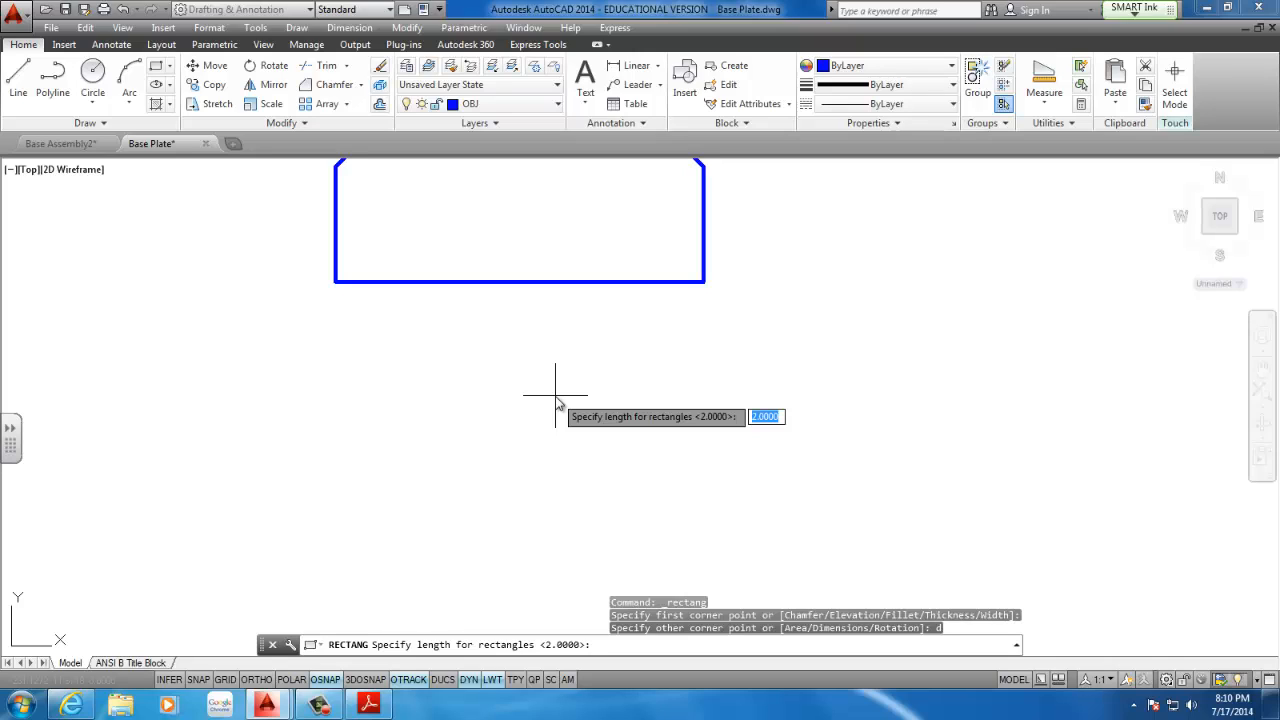
pyautogui.write('1.')
pyautogui.press('Return')
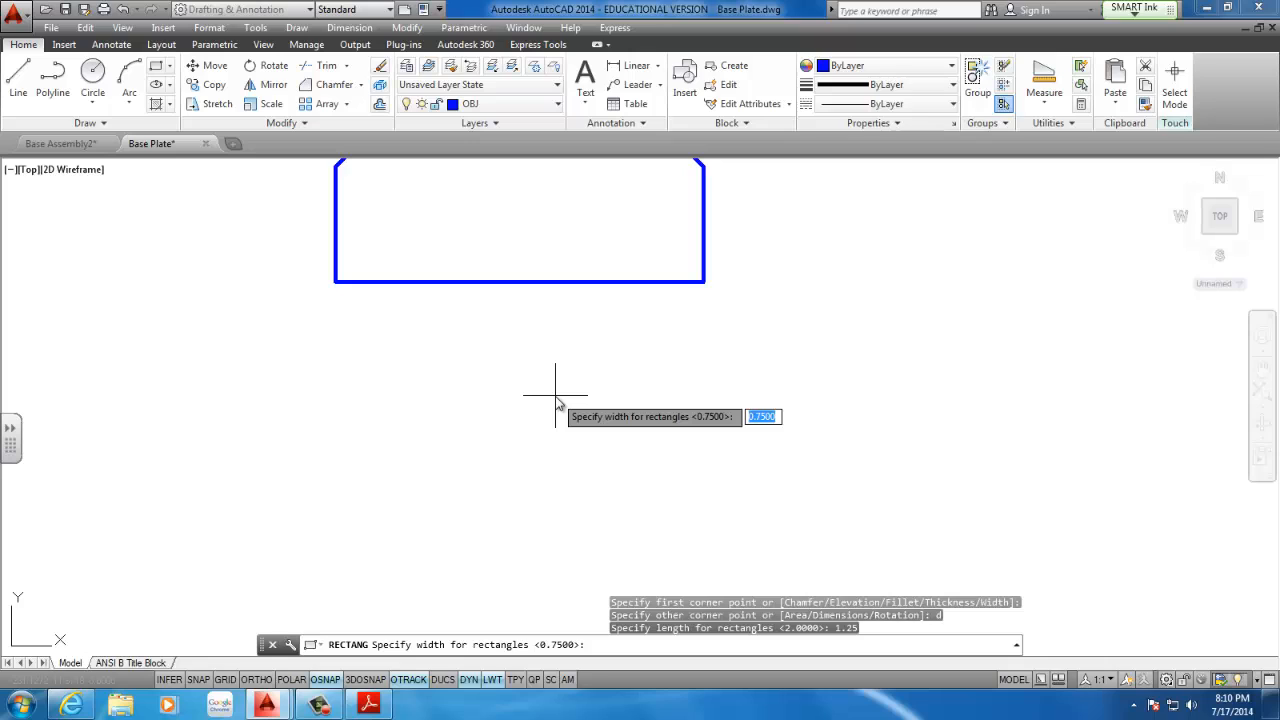
pyautogui.write('.5')
pyautogui.press('Return')
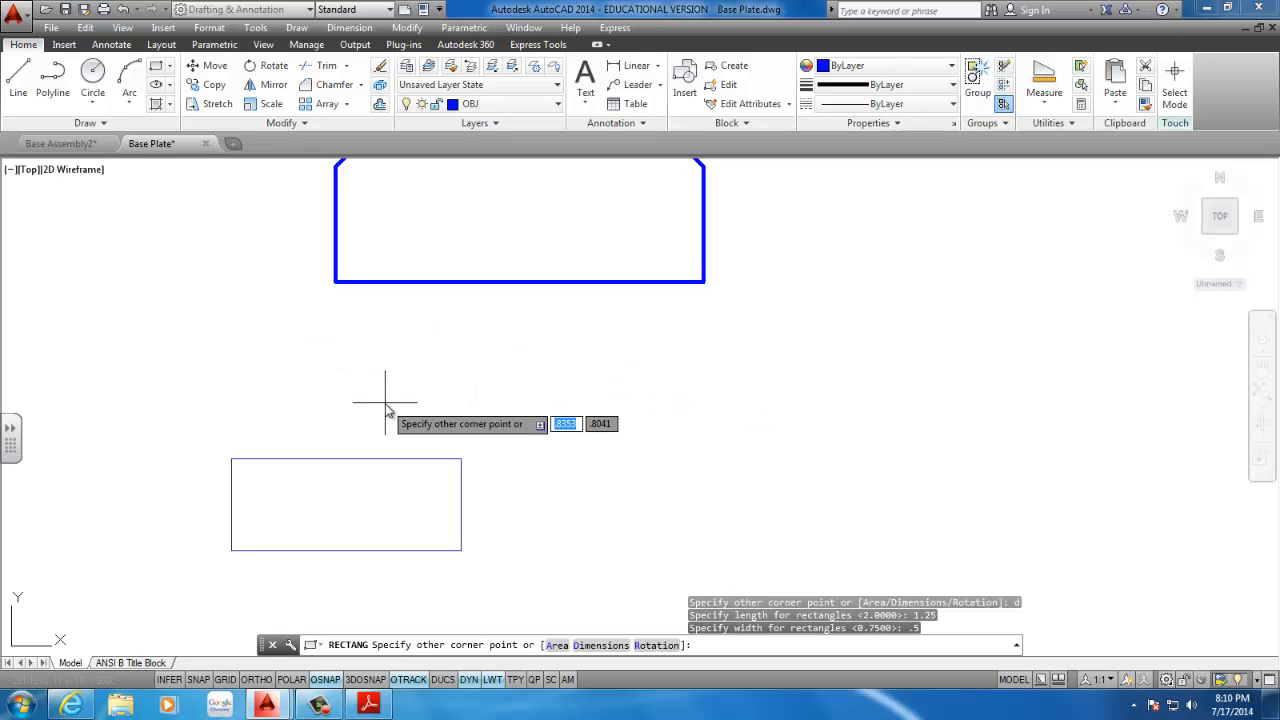
pyautogui.scroll(-3, 388, 409)
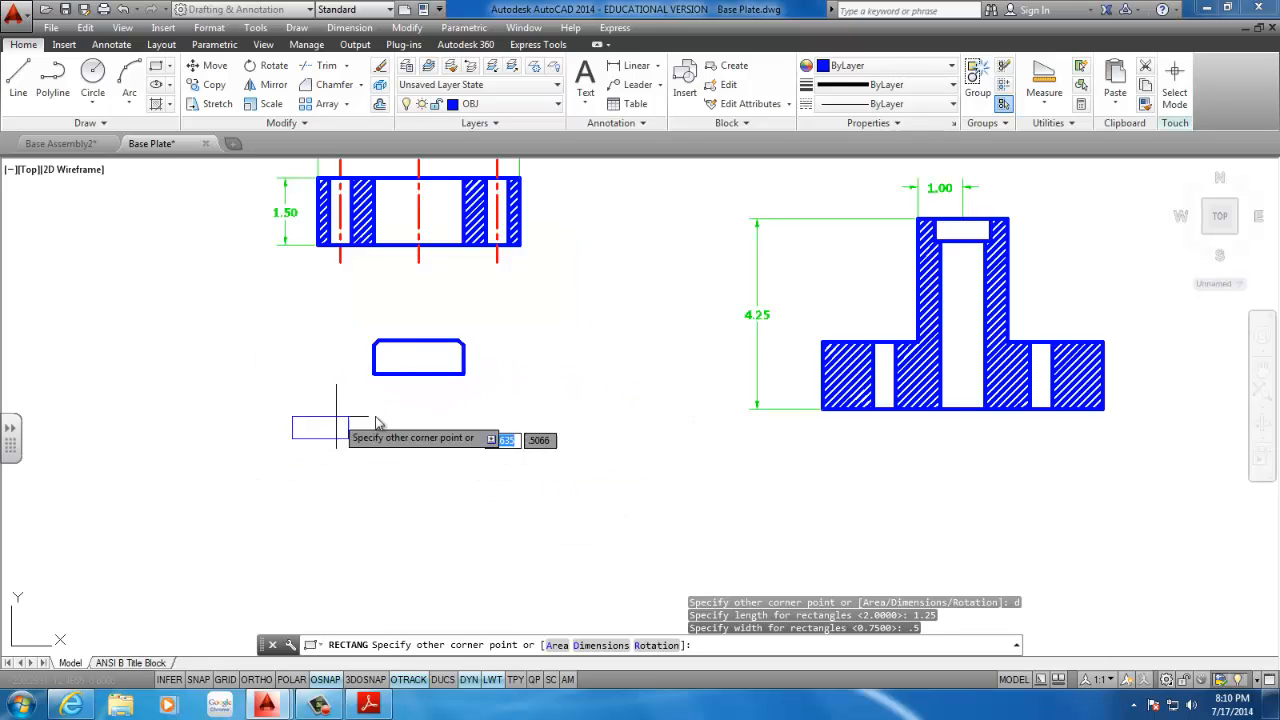
pyautogui.click(414, 402)
# - Move the shoulder rectangle by its top edge's midpoint onto the midpoint of the pin head's bottom edge
pyautogui.scroll(8, 414, 402)
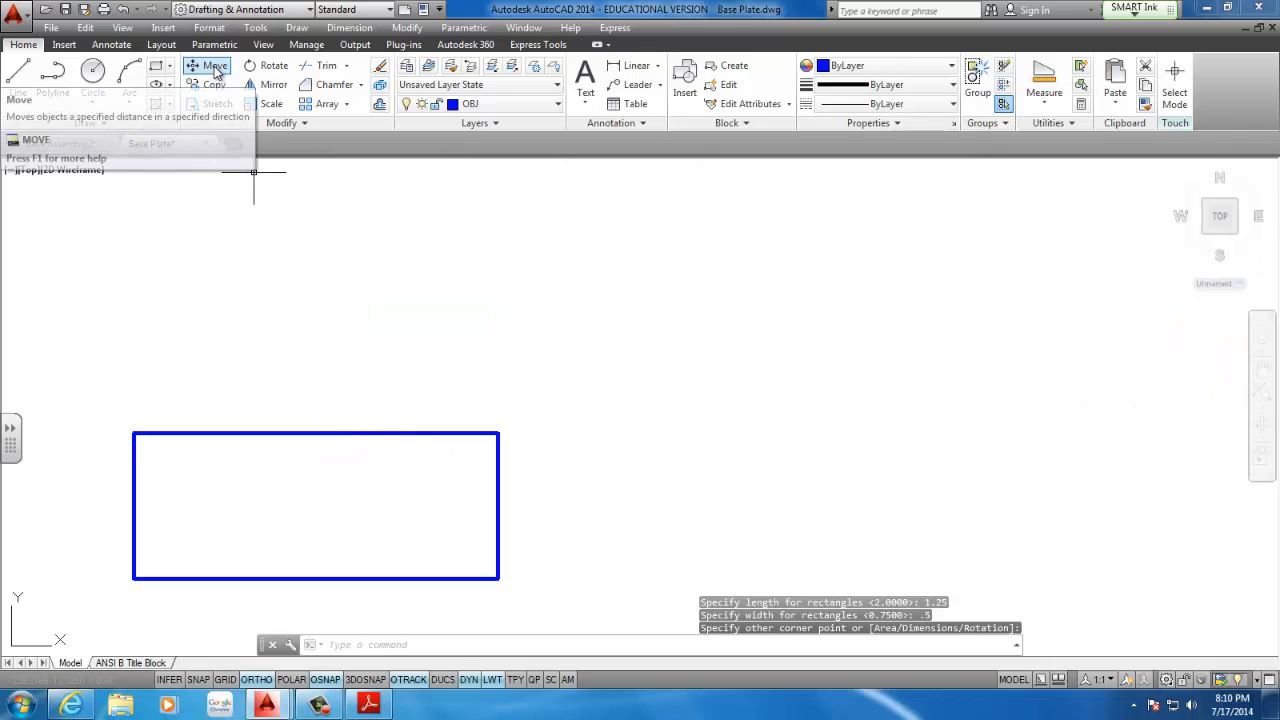
pyautogui.click(203, 70)
pyautogui.scroll(-2, 309, 257)
pyautogui.moveTo(340, 294); pyautogui.dragTo(326, 331, button='middle')
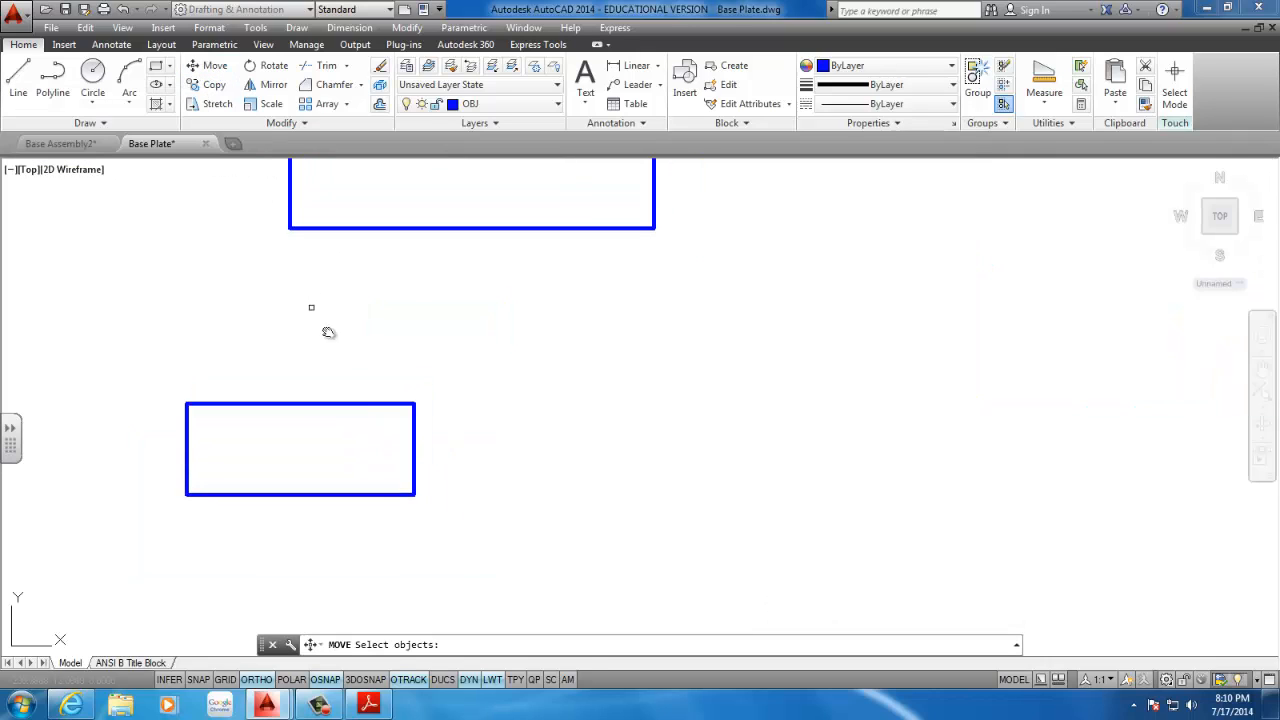
pyautogui.click(403, 367)
pyautogui.click(225, 437)
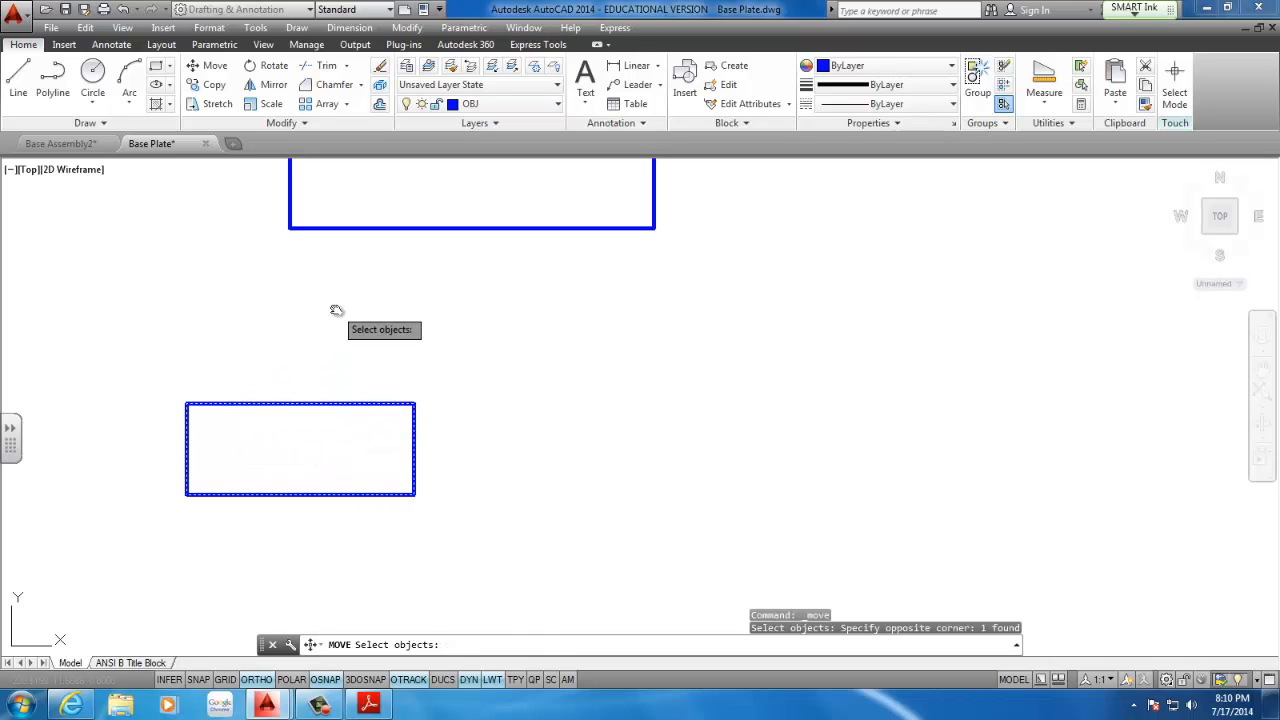
pyautogui.press('Return')
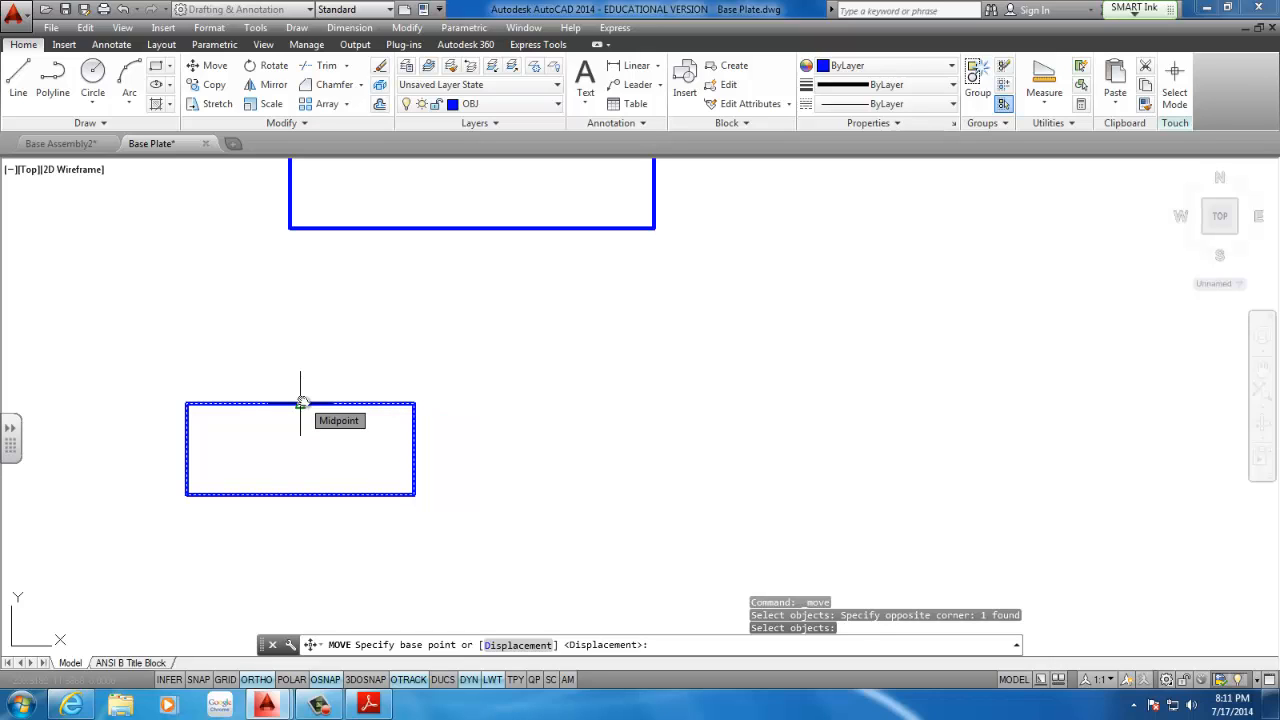
pyautogui.rightClick(333, 683)
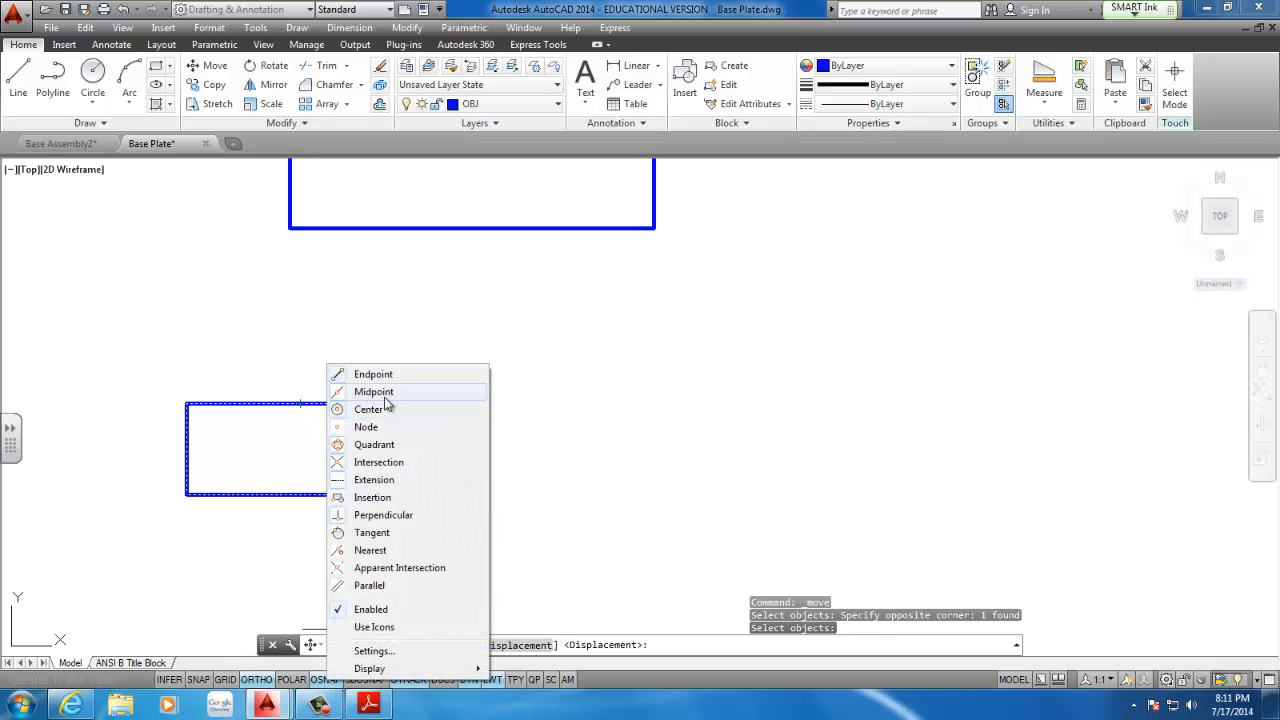
pyautogui.click(345, 392)
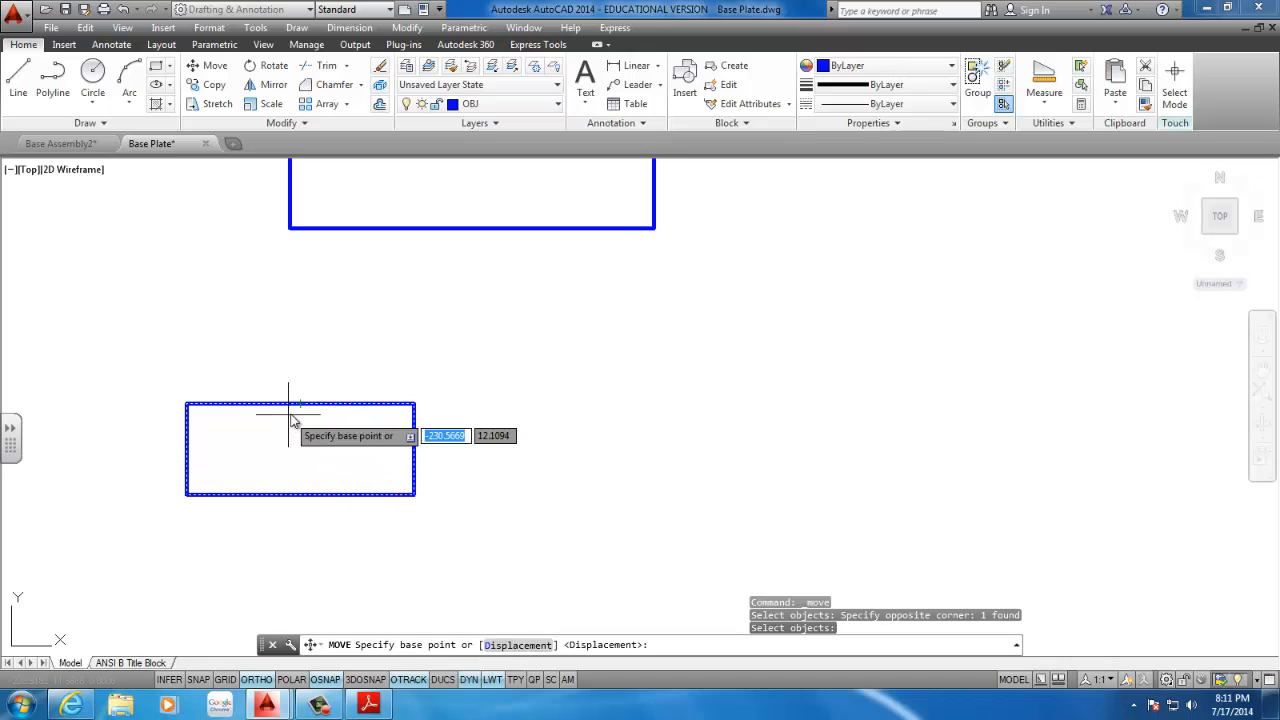
pyautogui.click(300, 405)
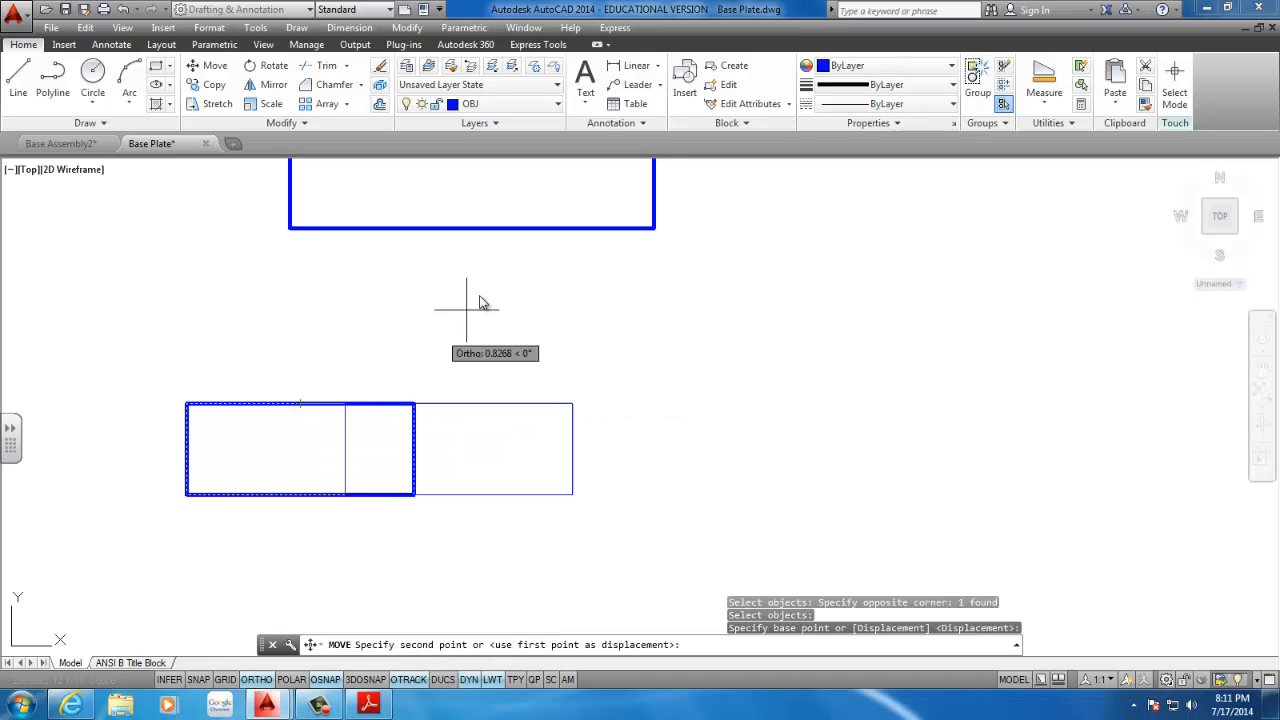
pyautogui.click(472, 229)
# - Check the pin's shank dimensions in the assembly PDF and draw a rectangle 1 long and 3.5 wide below the shoulder
pyautogui.moveTo(474, 229)
pyautogui.mouseDown(button='middle')
pyautogui.moveTo(477, 309)
pyautogui.moveTo(469, 299)
pyautogui.mouseUp(button='middle')
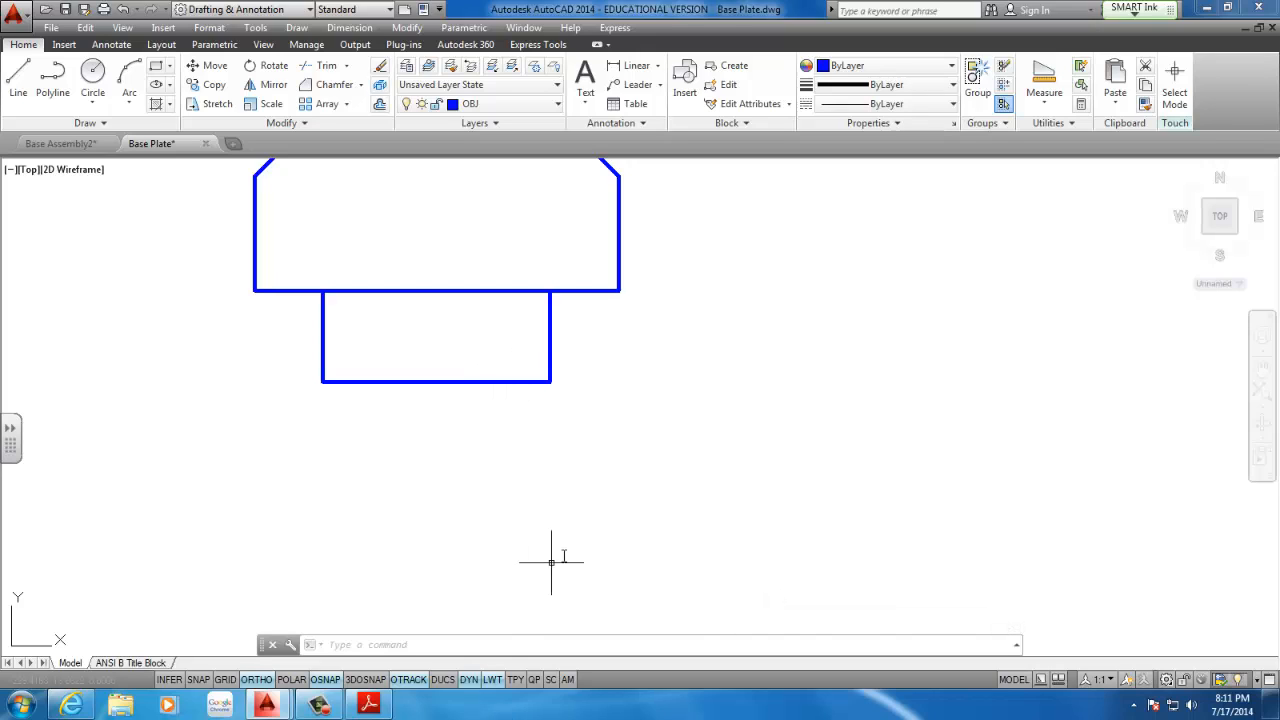
pyautogui.click(369, 705)
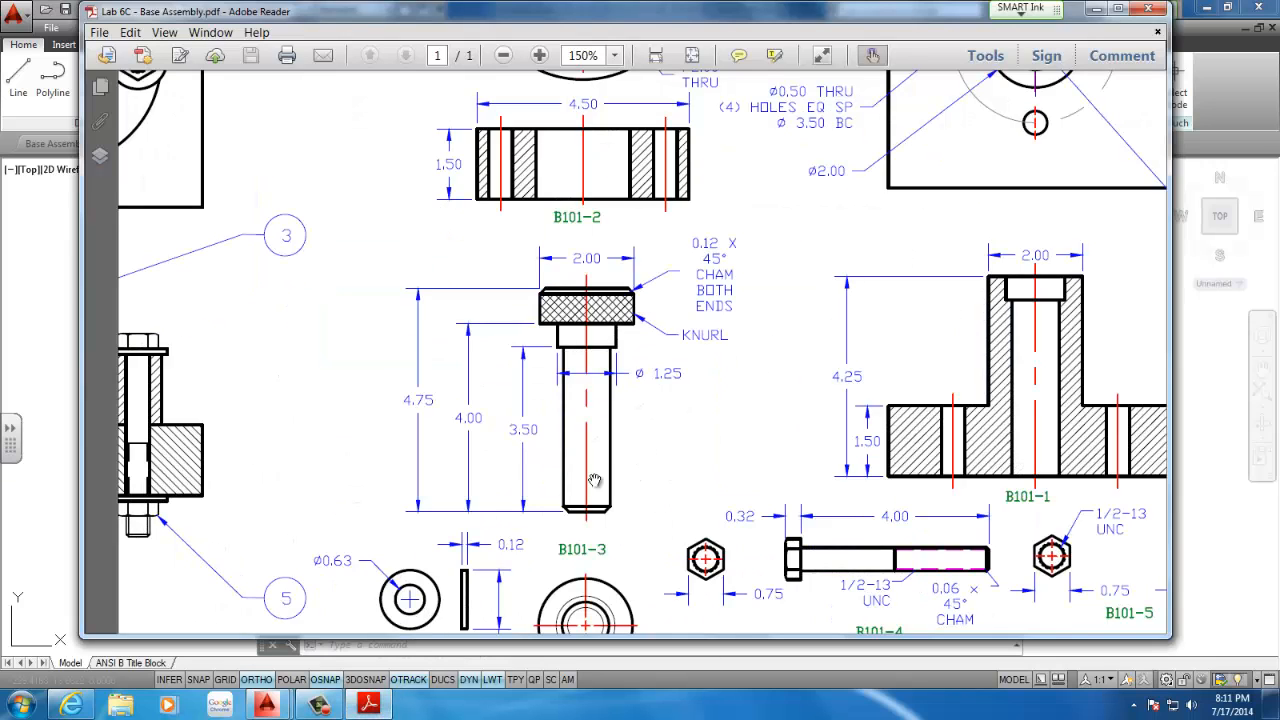
pyautogui.click(309, 706)
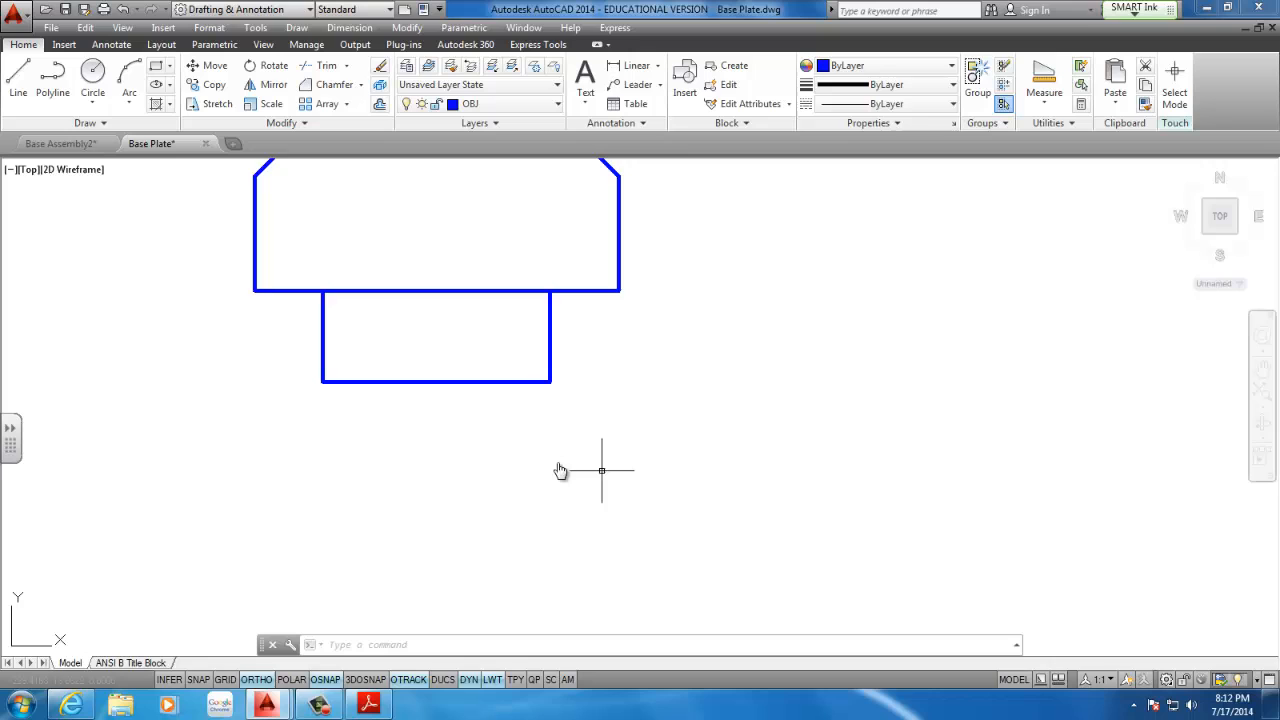
pyautogui.moveTo(533, 387); pyautogui.dragTo(539, 381, button='middle')
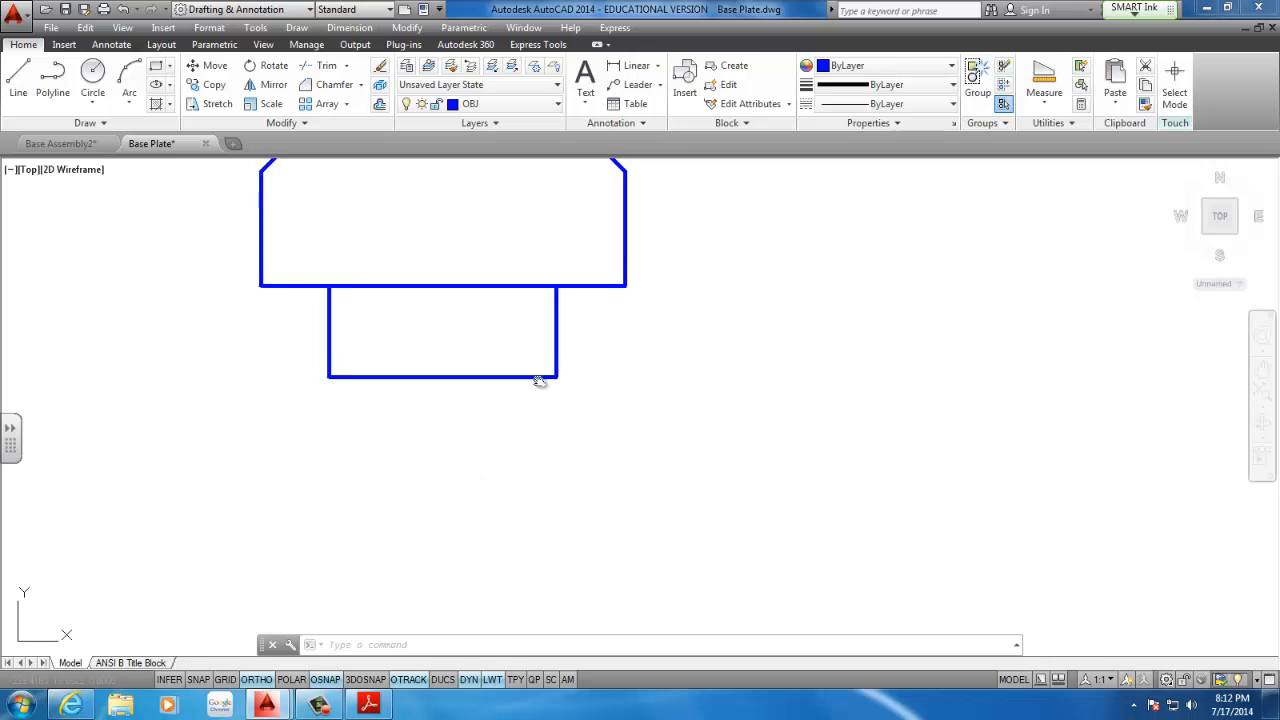
pyautogui.scroll(-4, 539, 381)
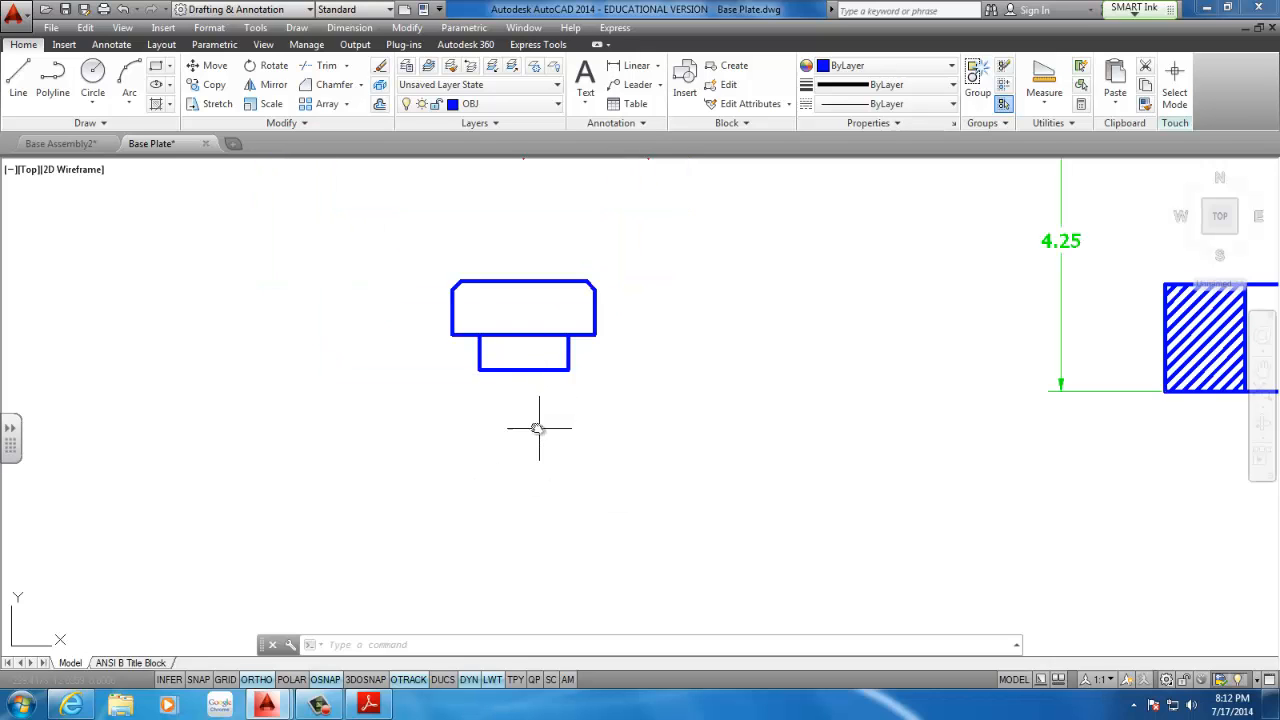
pyautogui.moveTo(538, 428); pyautogui.dragTo(502, 326, button='middle')
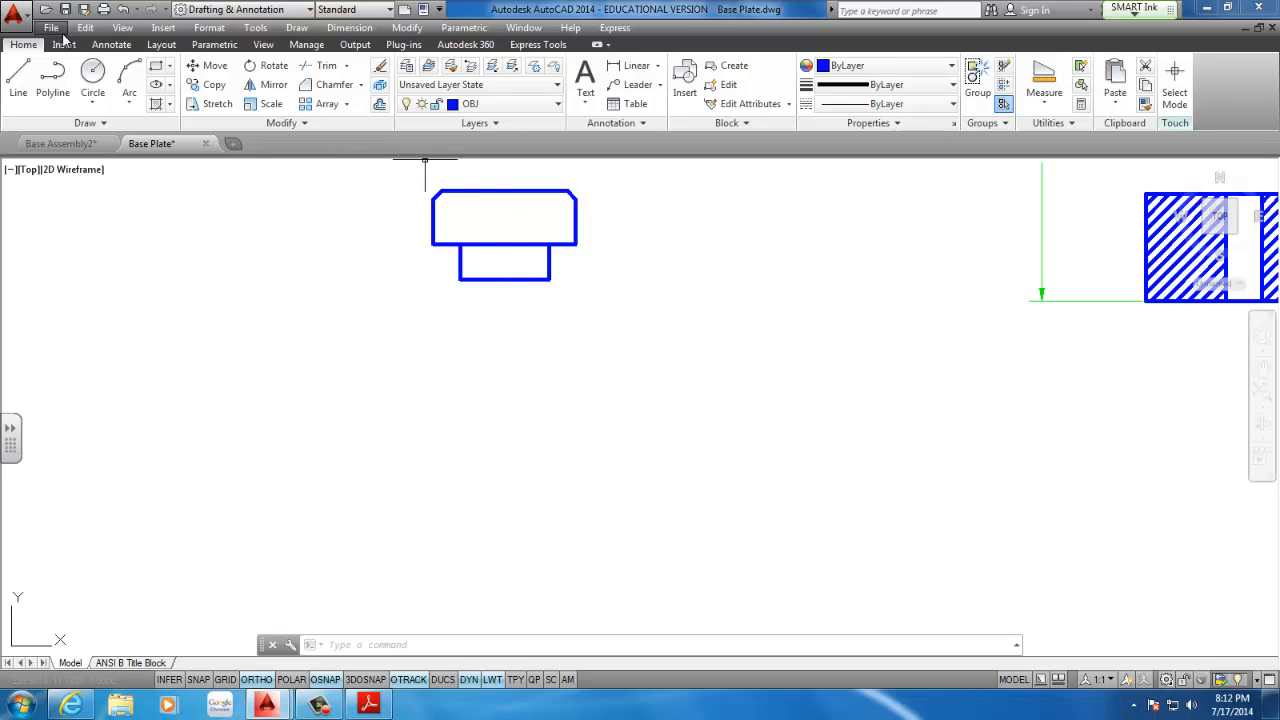
pyautogui.click(156, 66)
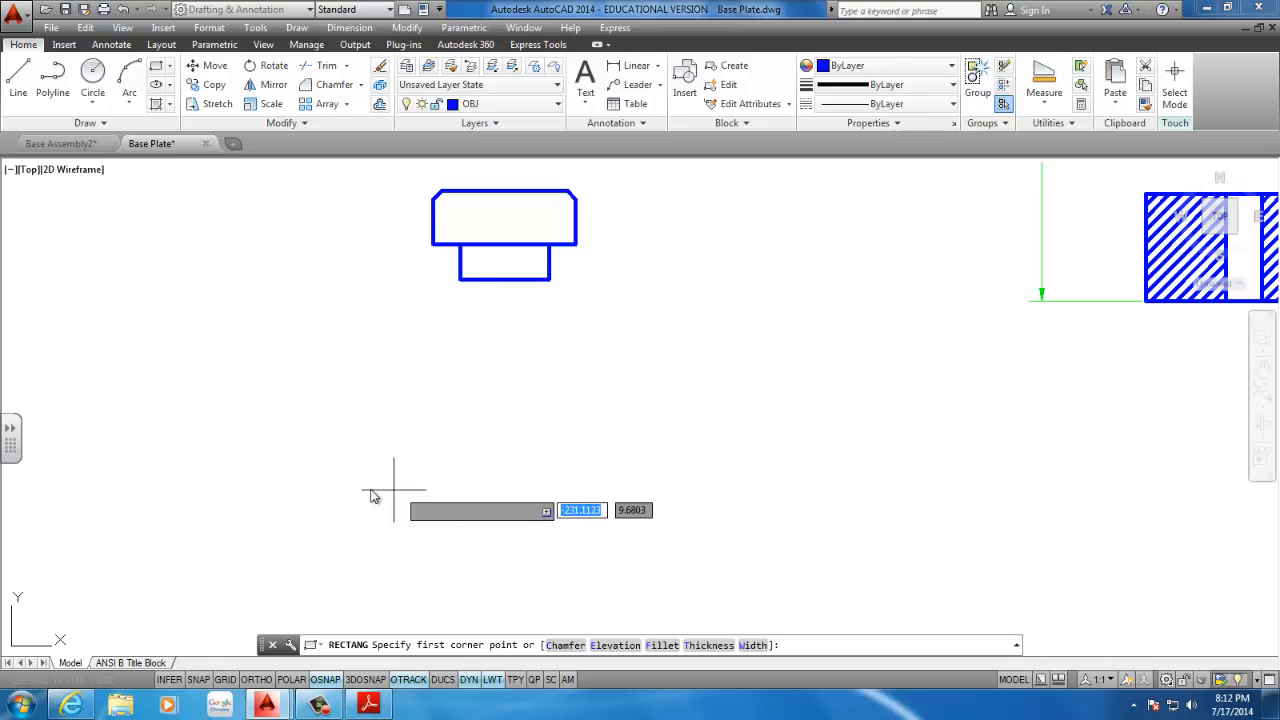
pyautogui.click(426, 537)
pyautogui.write('d')
pyautogui.press('Return')
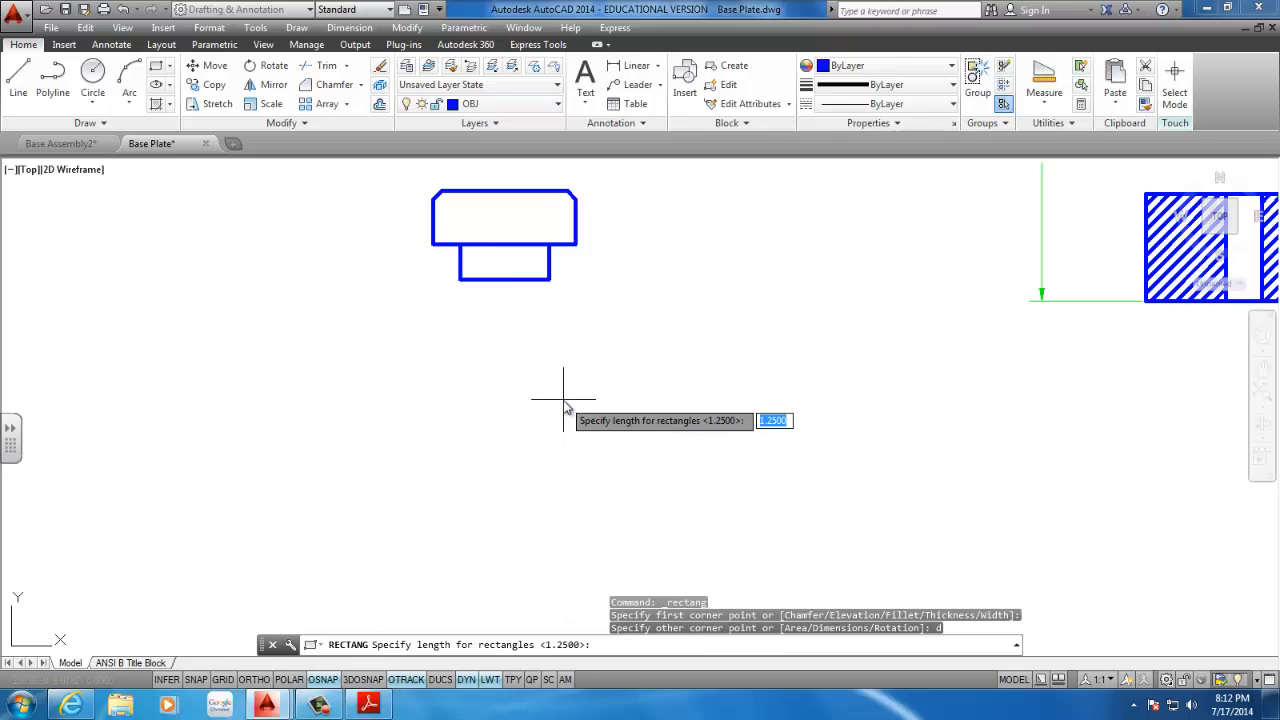
pyautogui.write('1')
pyautogui.press('Return')
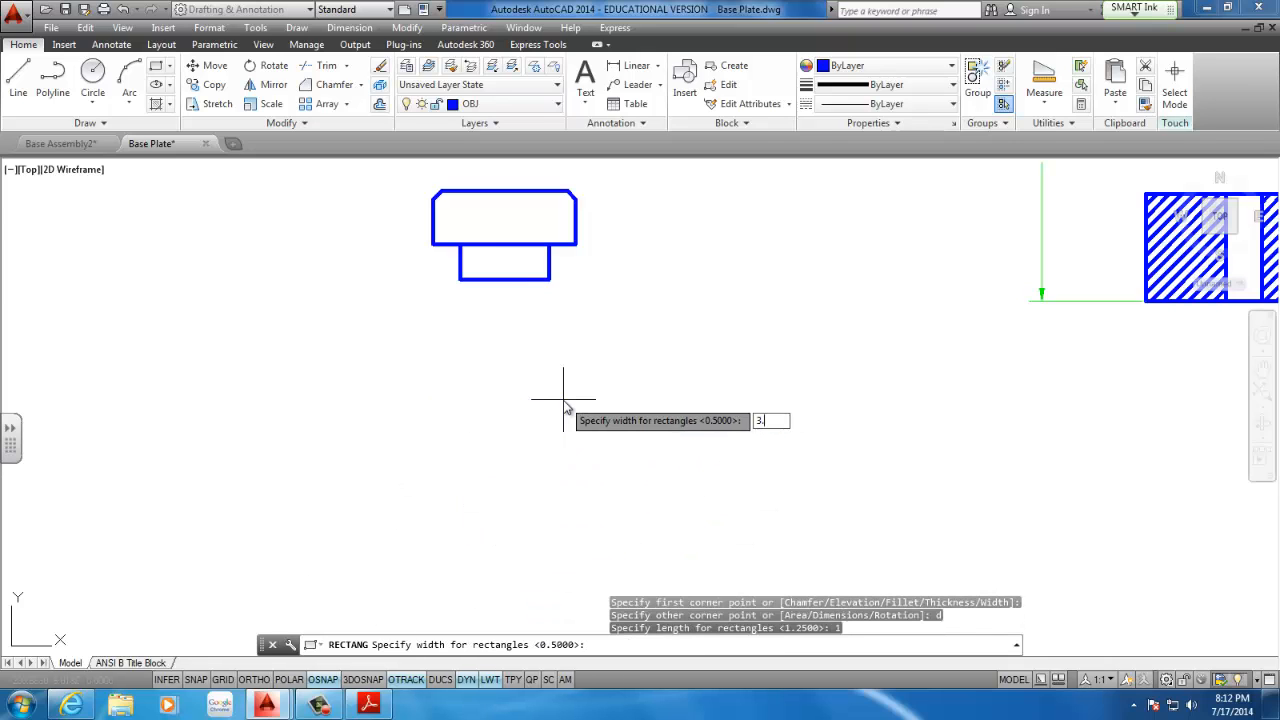
pyautogui.press('Return')
pyautogui.click(560, 395)
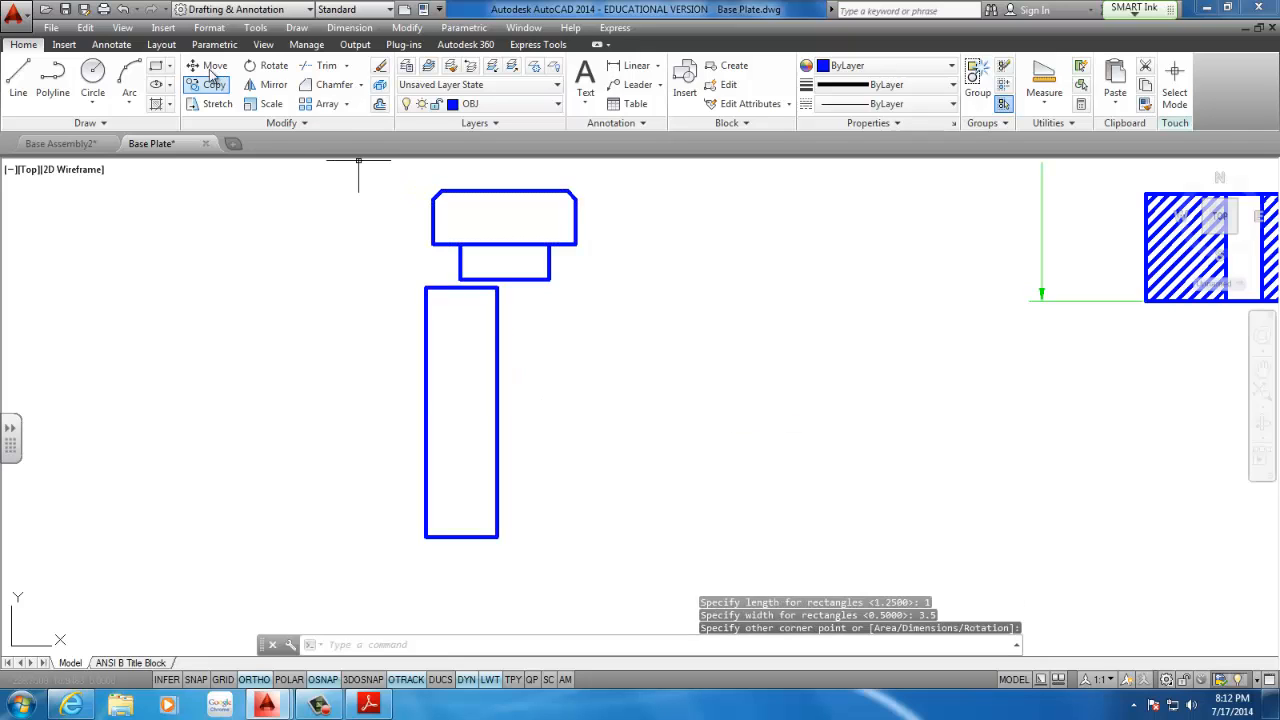
# - Move the shank rectangle by its top edge's midpoint onto the midpoint of the shoulder's bottom edge
pyautogui.click(212, 66)
pyautogui.click(571, 316)
pyautogui.click(450, 380)
pyautogui.press('Return')
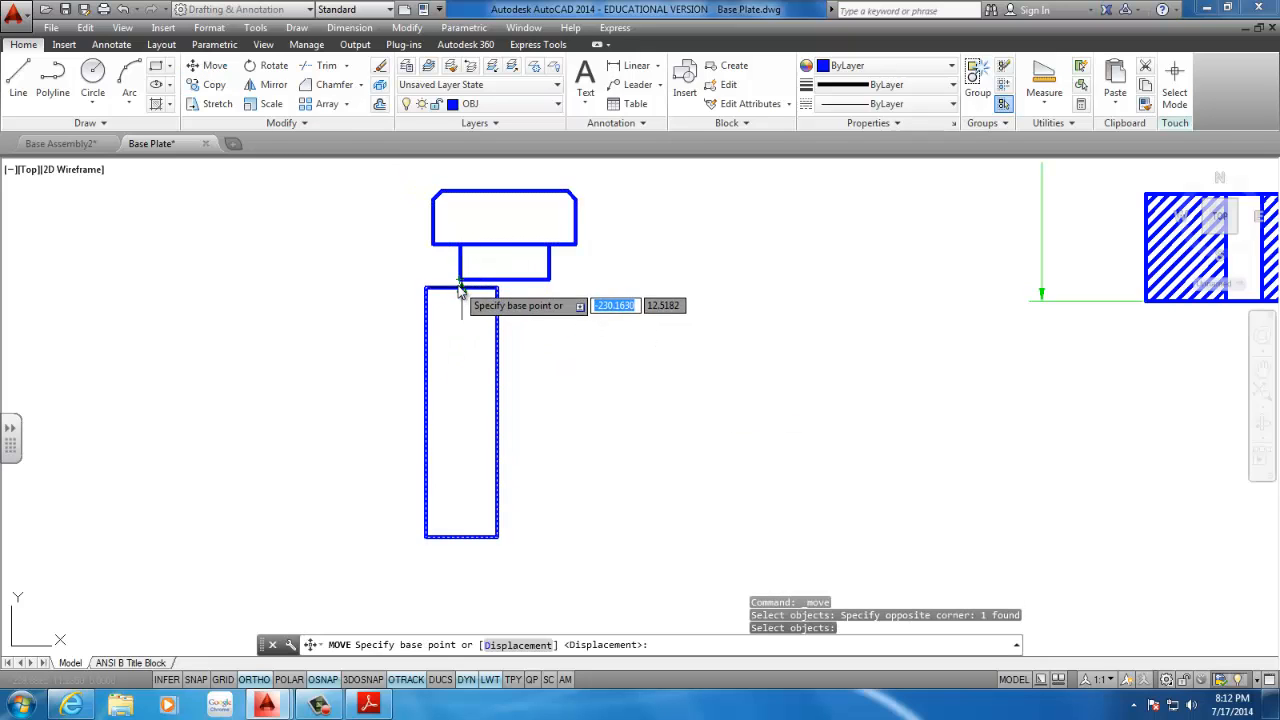
pyautogui.click(461, 289)
pyautogui.click(504, 281)
# - Check the pin's end chamfer in the assembly PDF and chamfer both lower corners of the shank with 0.12 distances
pyautogui.moveTo(532, 414); pyautogui.dragTo(538, 362, button='middle')
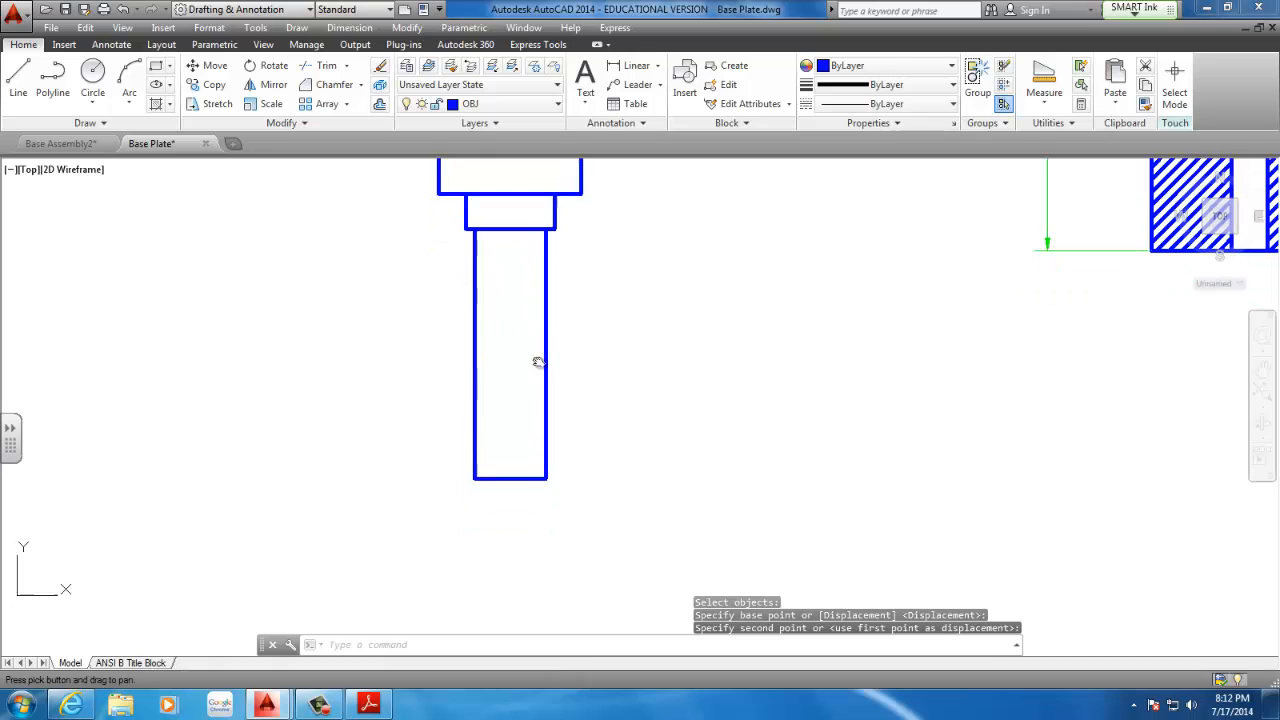
pyautogui.scroll(2, 502, 420)
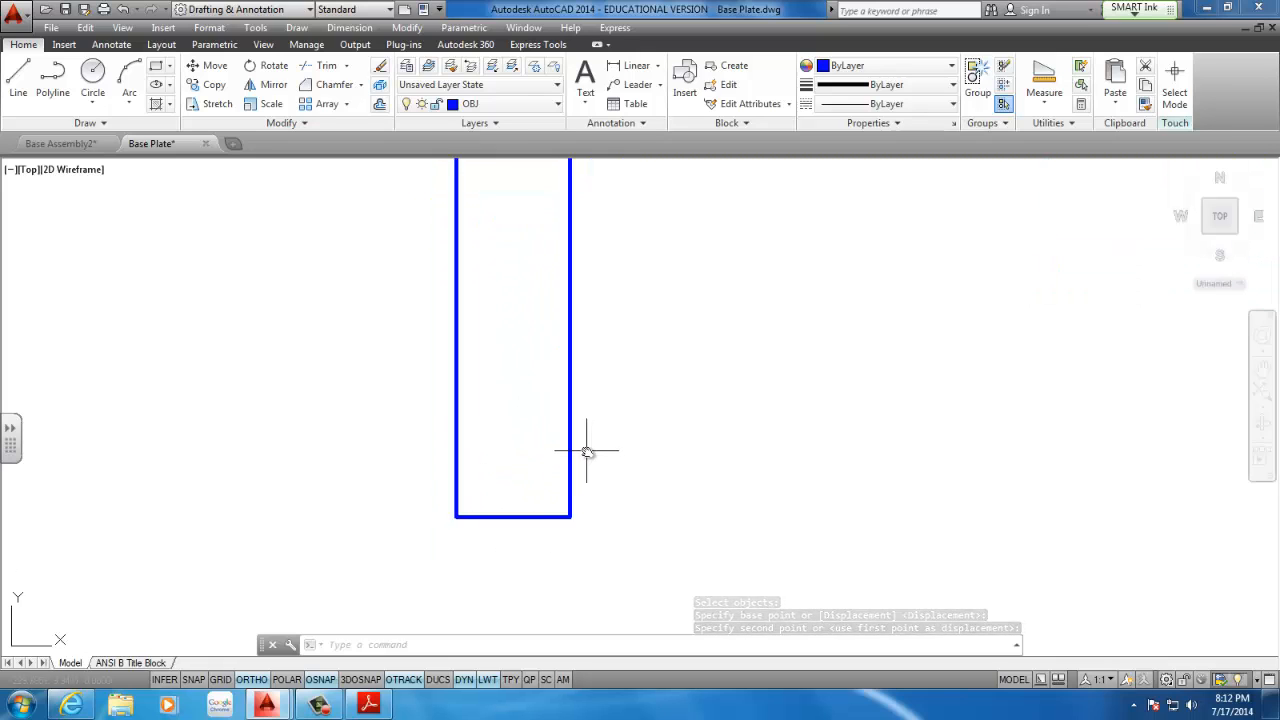
pyautogui.click(368, 705)
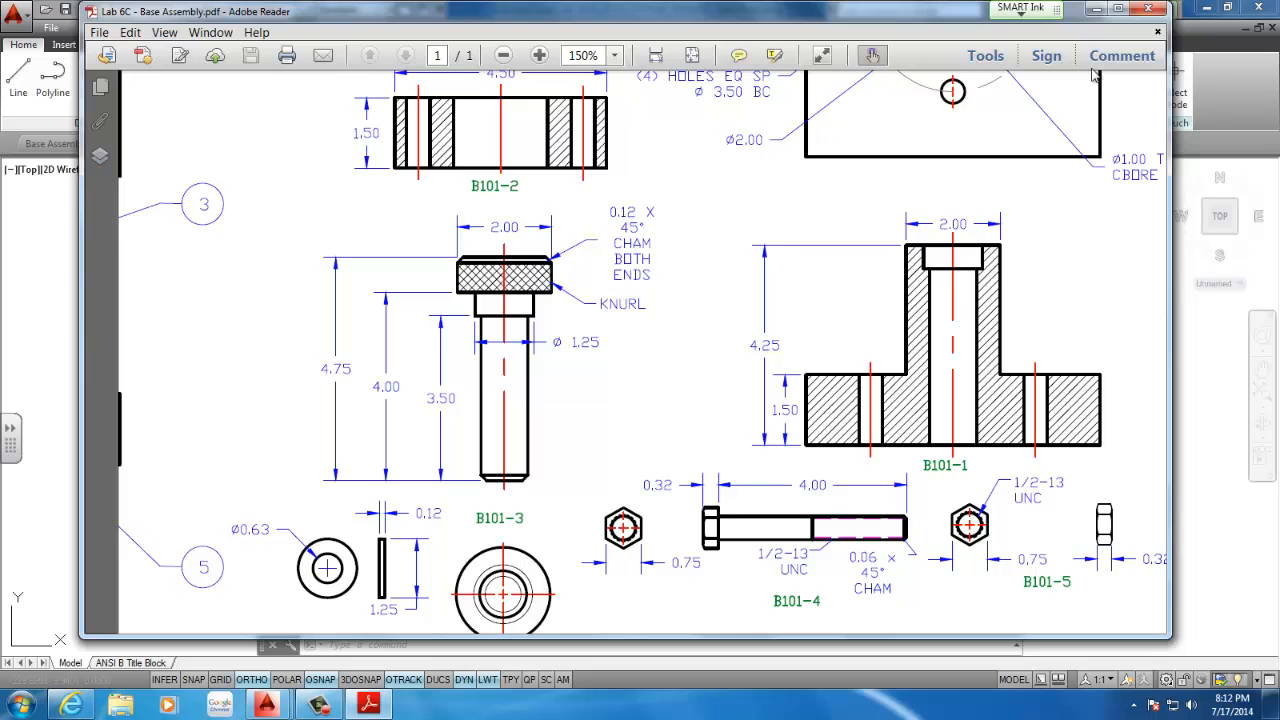
pyautogui.click(1097, 10)
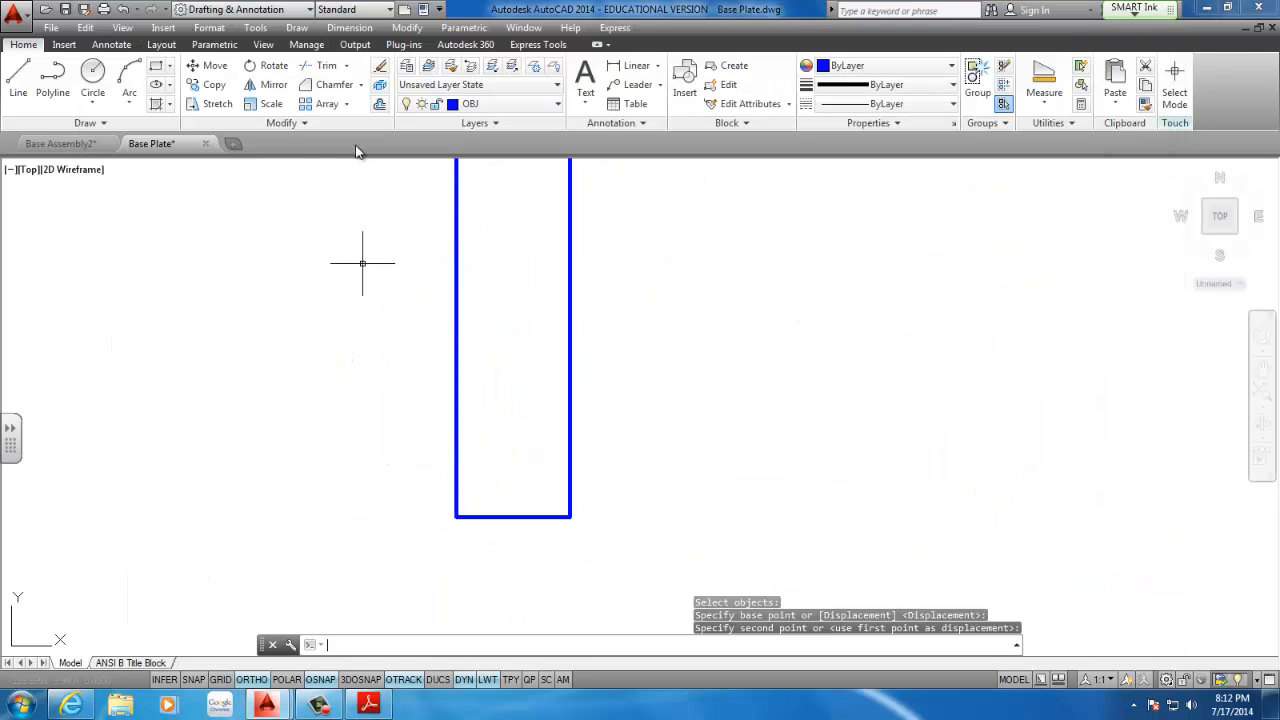
pyautogui.click(325, 85)
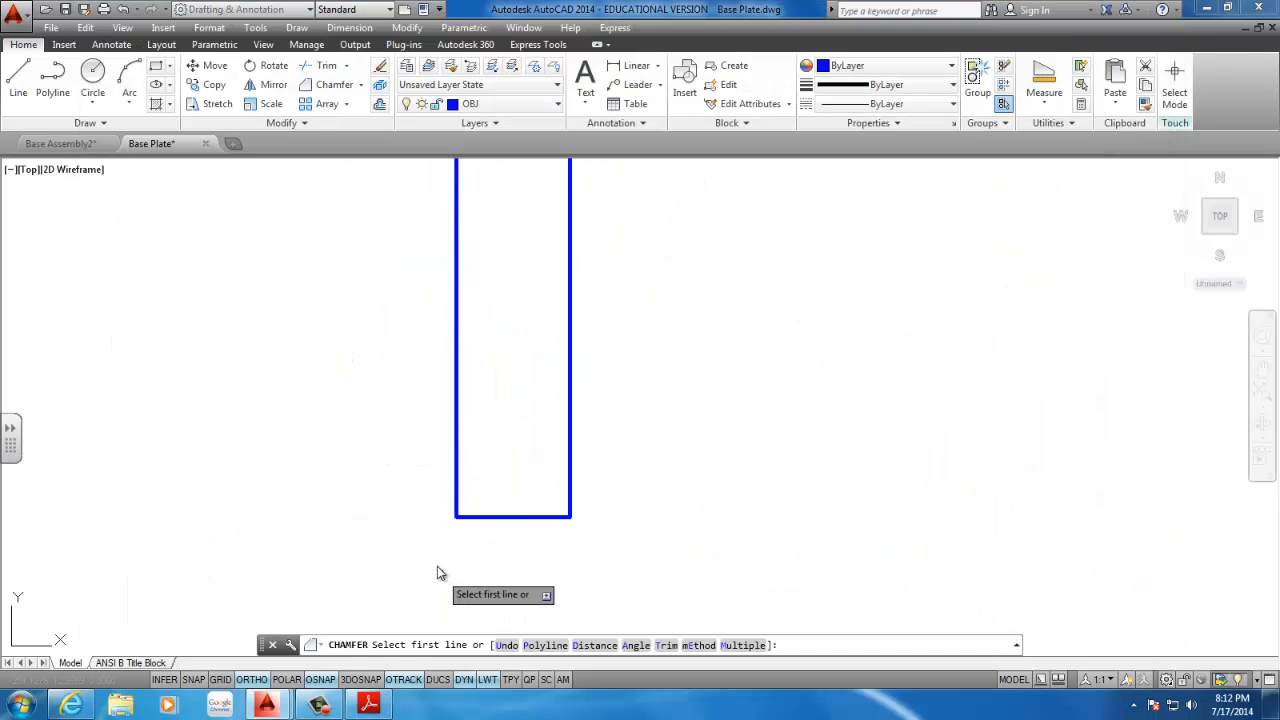
pyautogui.click(490, 518)
pyautogui.click(457, 503)
pyautogui.press('Return')
pyautogui.click(530, 517)
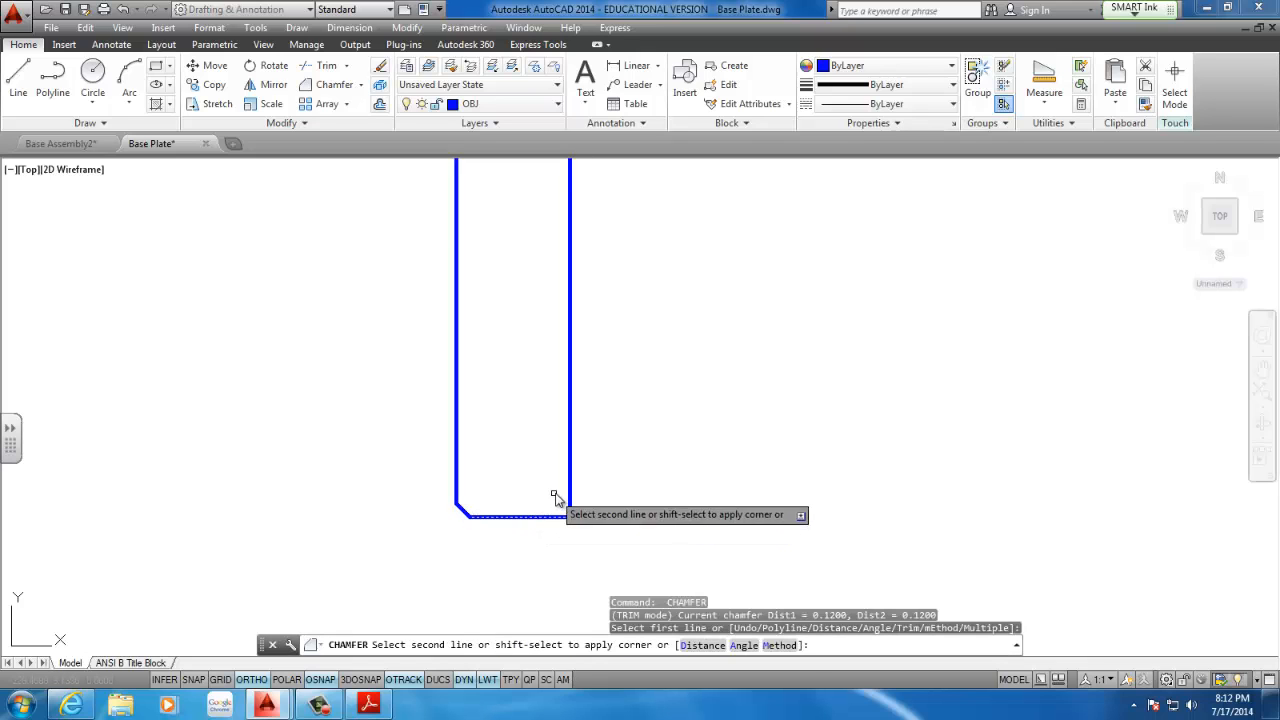
pyautogui.click(569, 502)
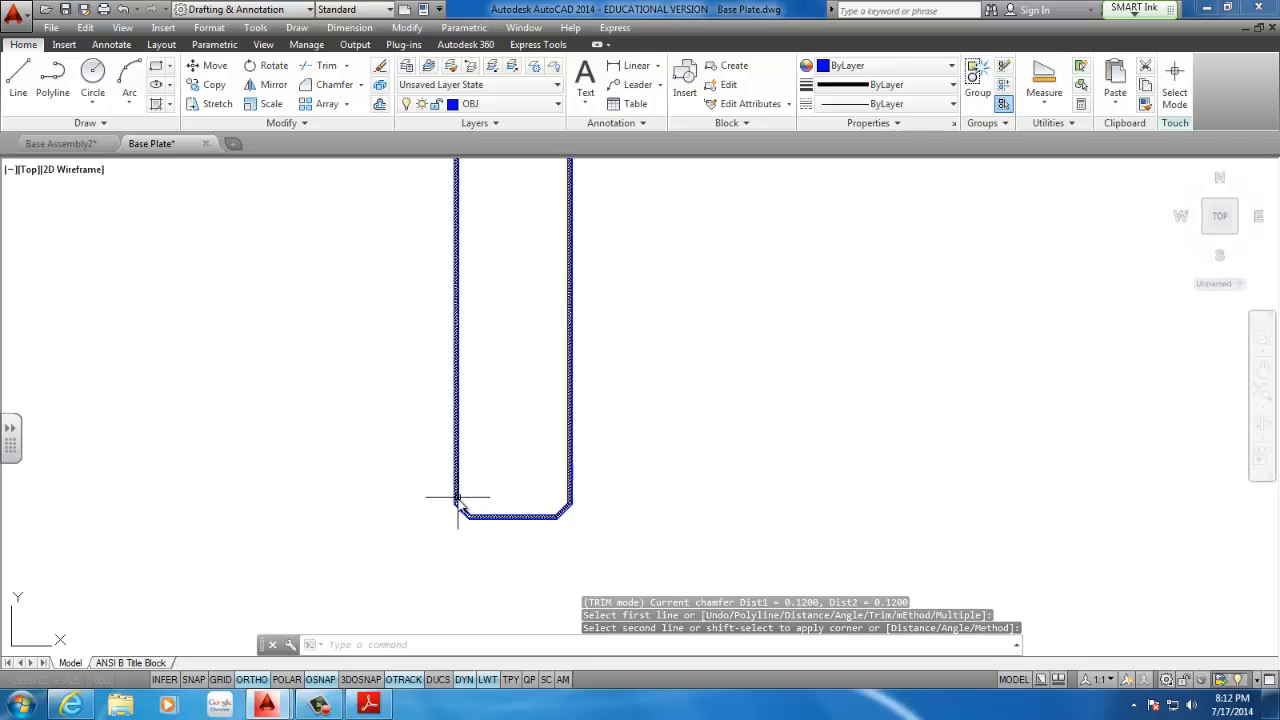
# - Draw a horizontal line across the shank joining the upper ends of its two end chamfers
pyautogui.click(18, 80)
pyautogui.click(457, 508)
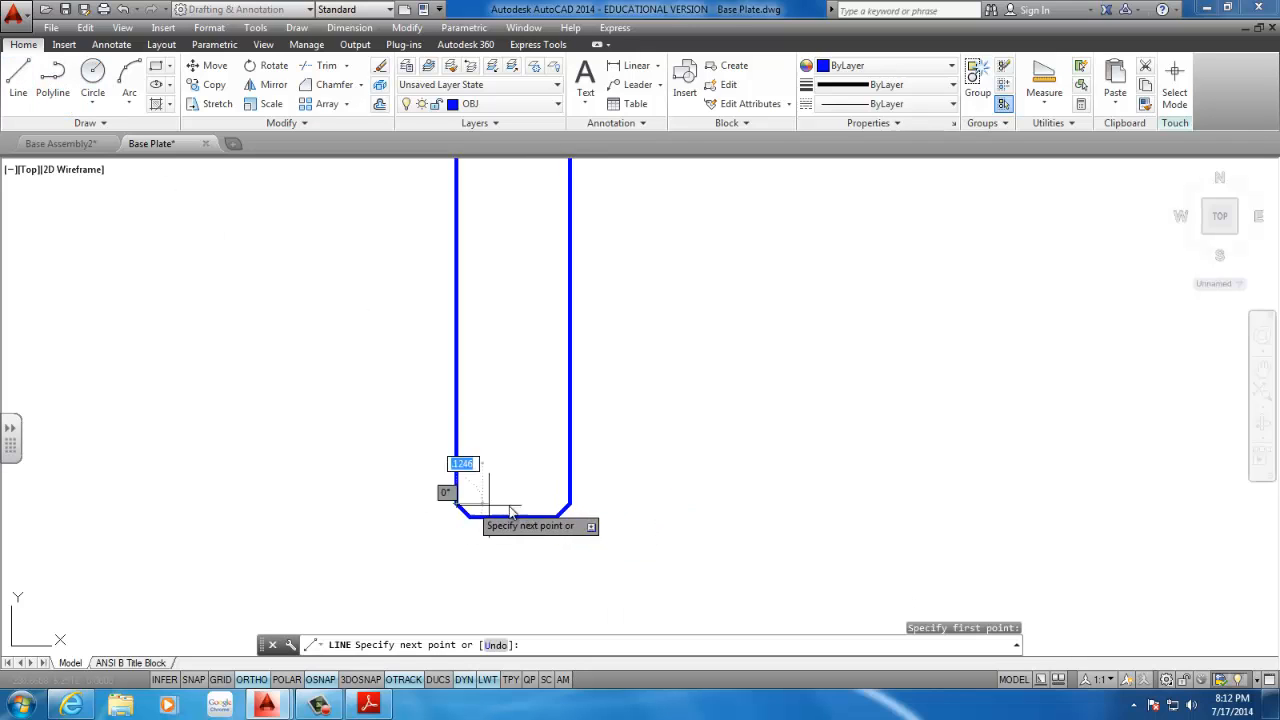
pyautogui.click(569, 503)
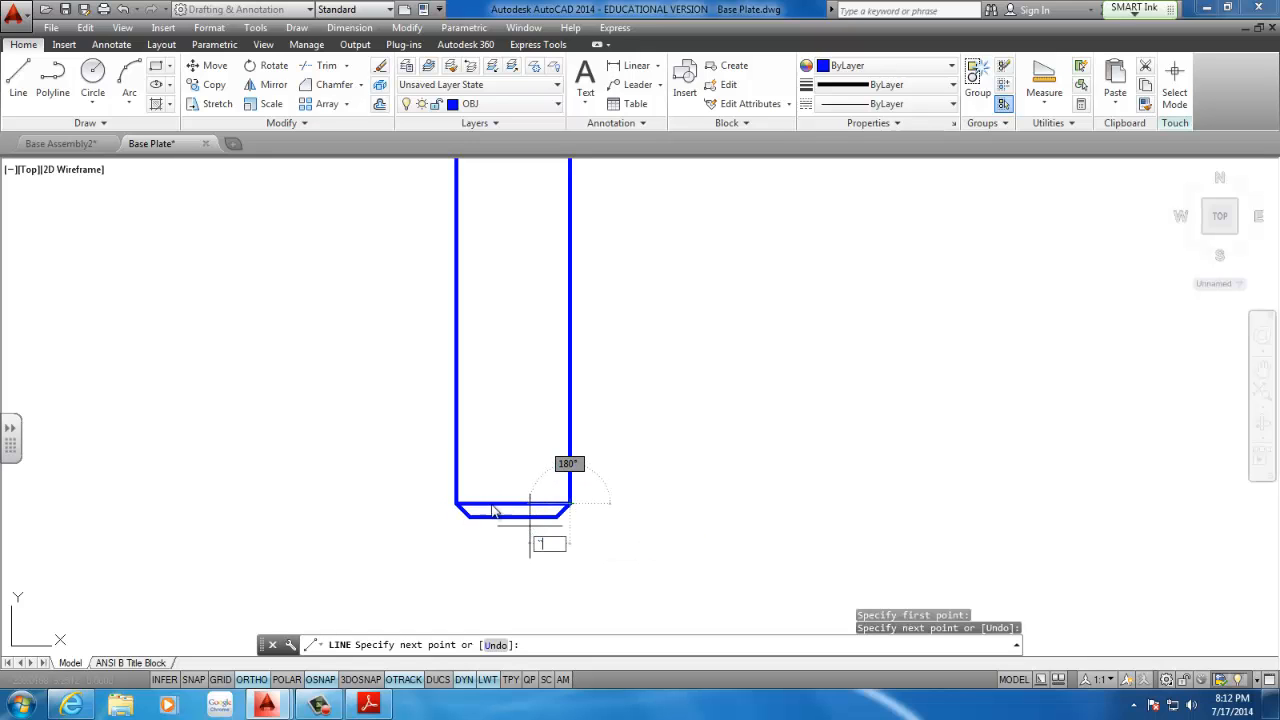
pyautogui.press('Escape')
pyautogui.press('Escape')
pyautogui.scroll(-3, 604, 418)
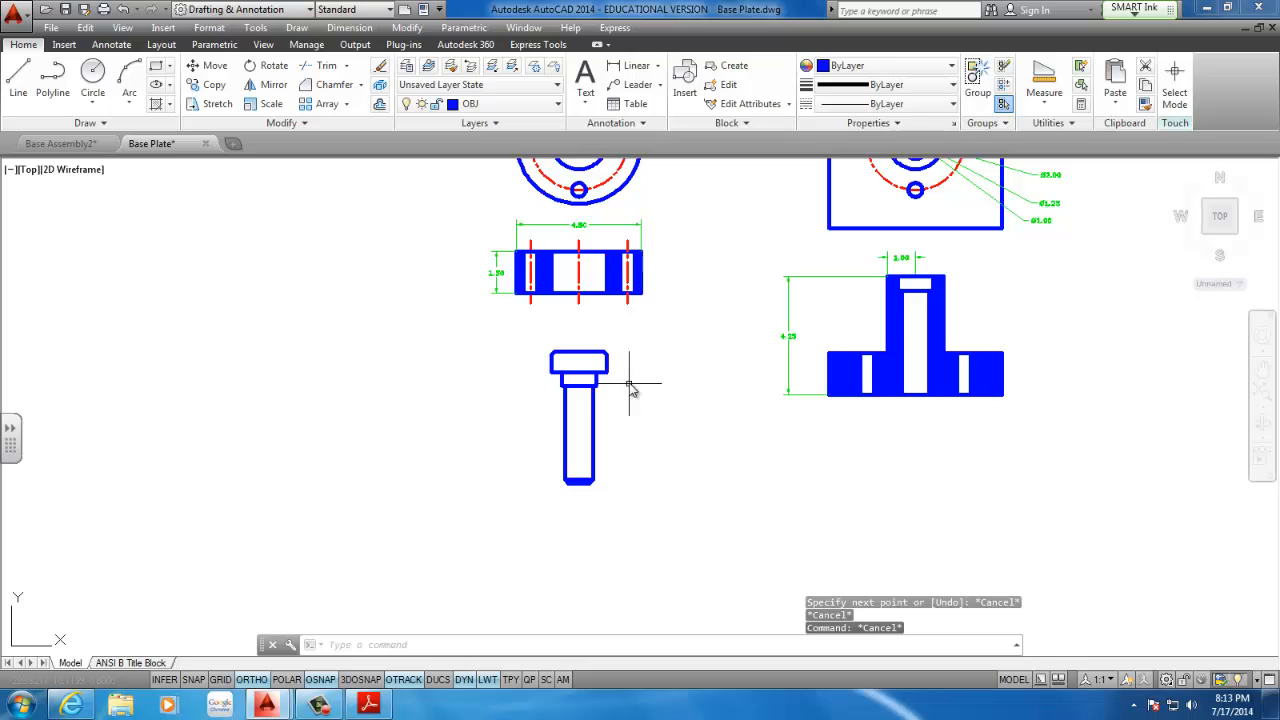
# - Hatch the inside of the pin head with the ANSI37 pattern
pyautogui.scroll(6, 590, 364)
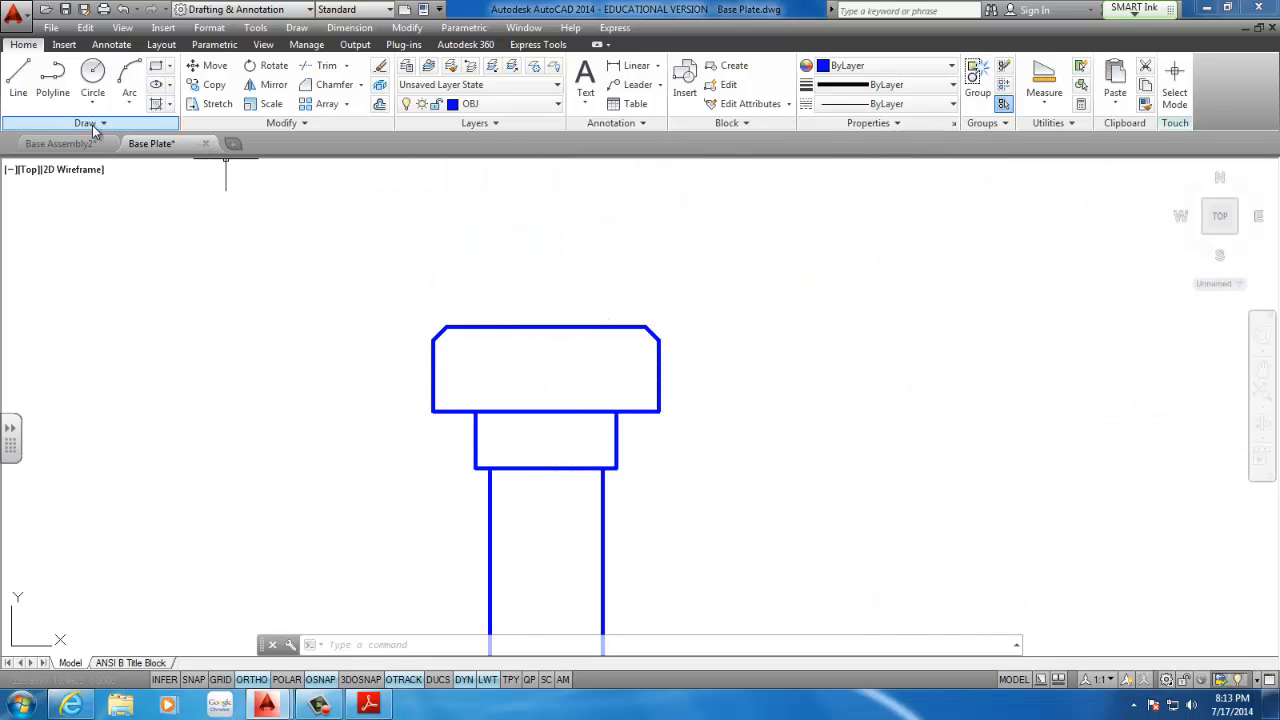
pyautogui.click(158, 103)
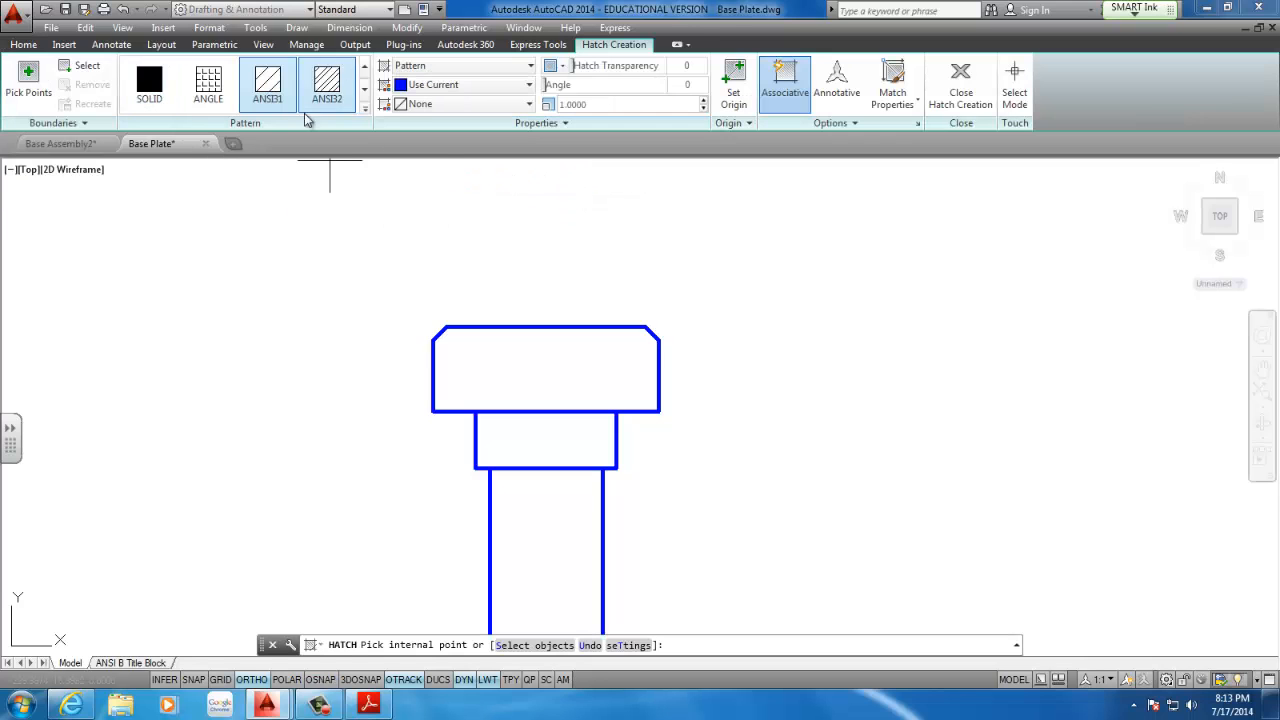
pyautogui.click(366, 105)
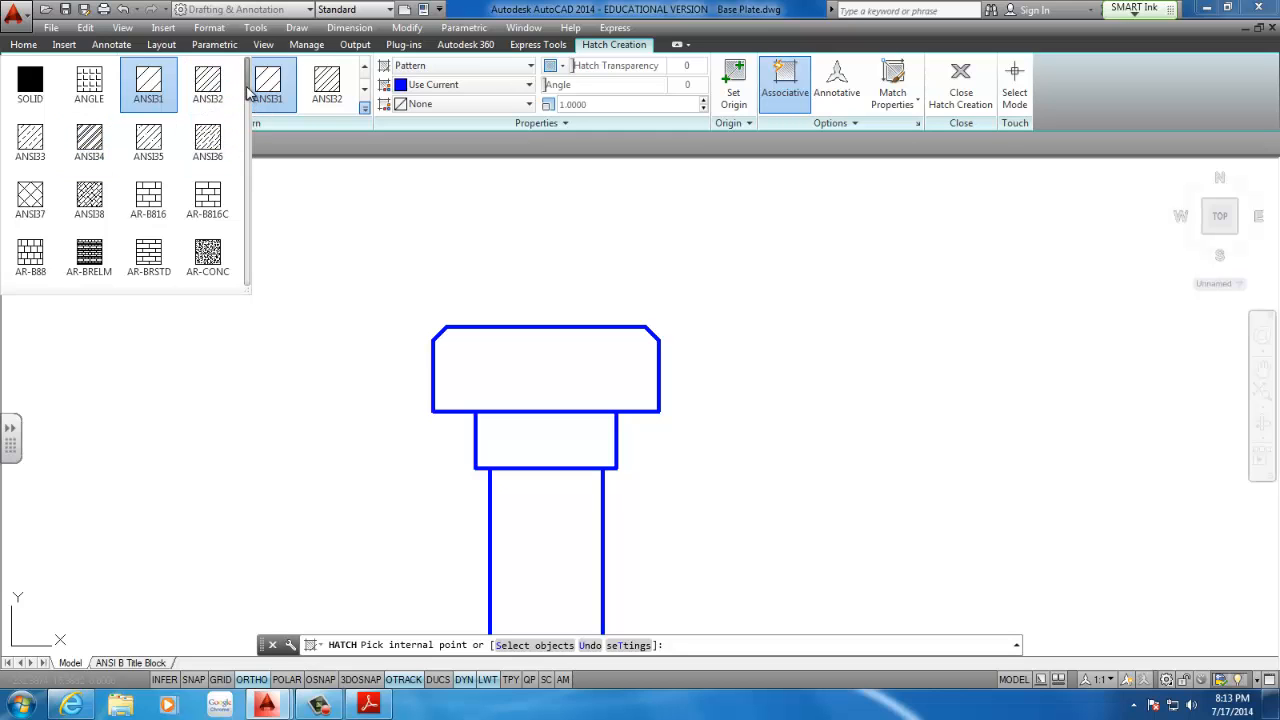
pyautogui.scroll(-3, 117, 142)
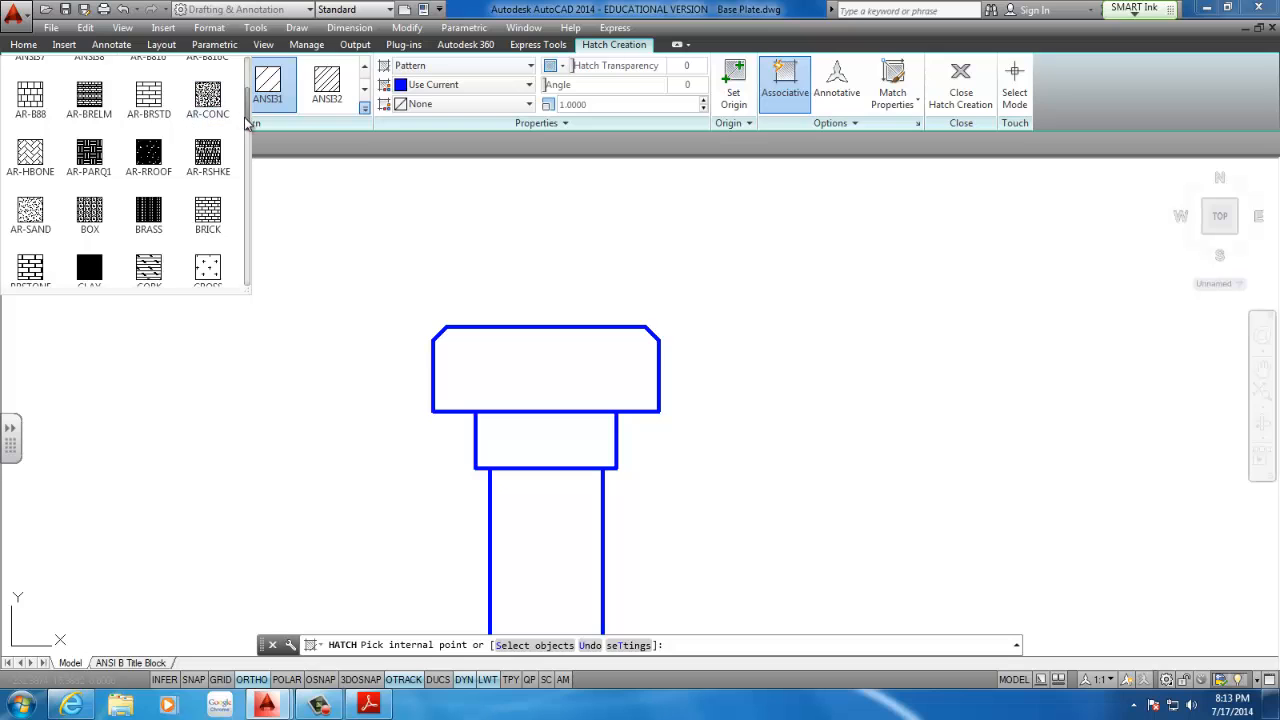
pyautogui.scroll(3, 120, 170)
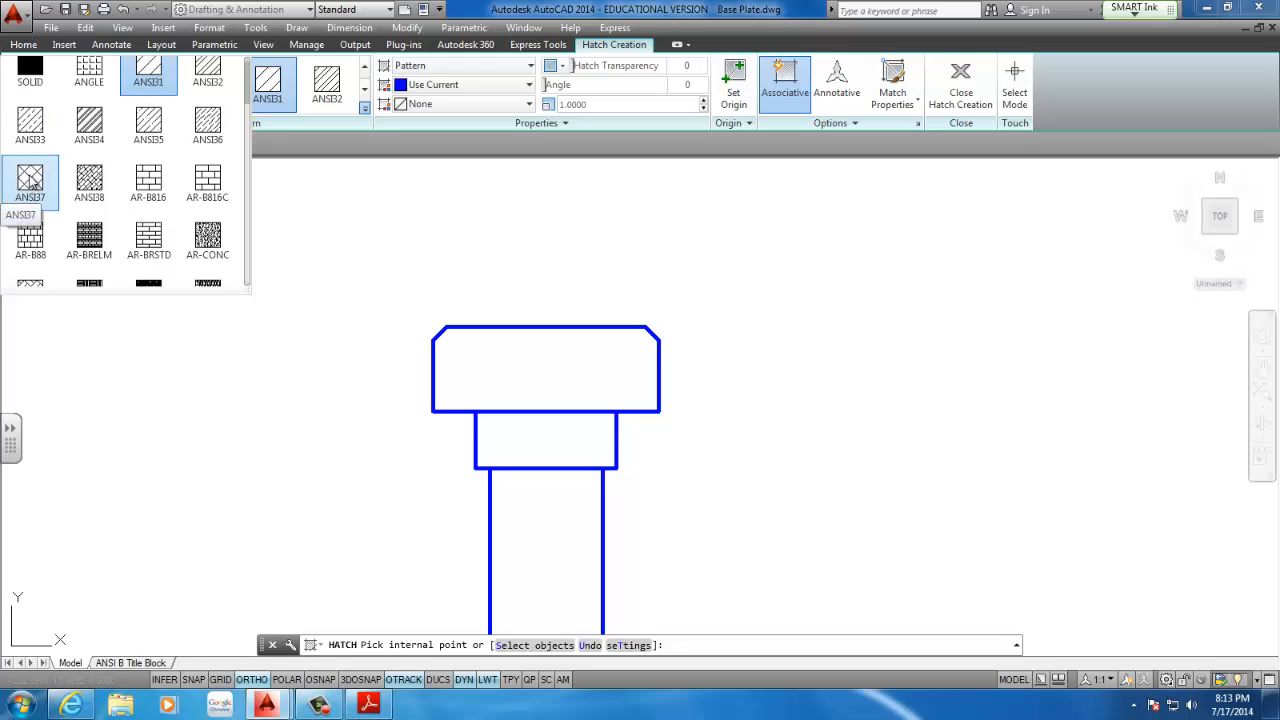
pyautogui.click(31, 181)
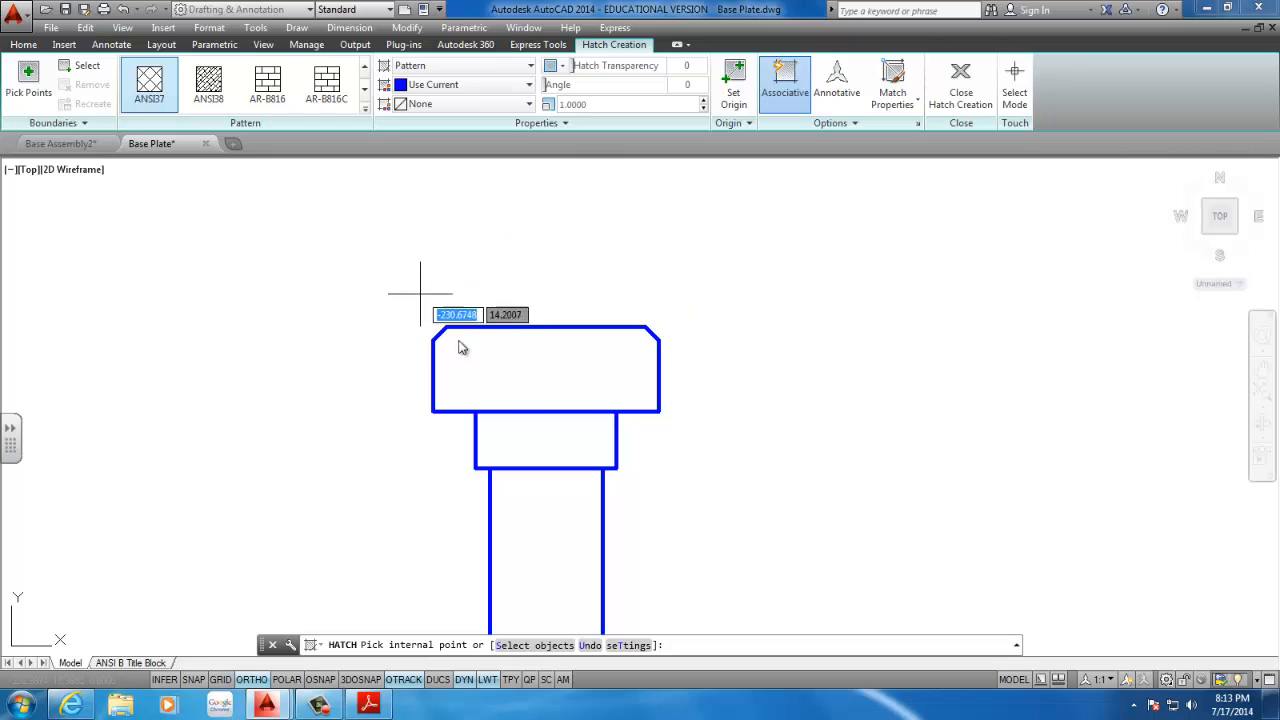
pyautogui.click(556, 366)
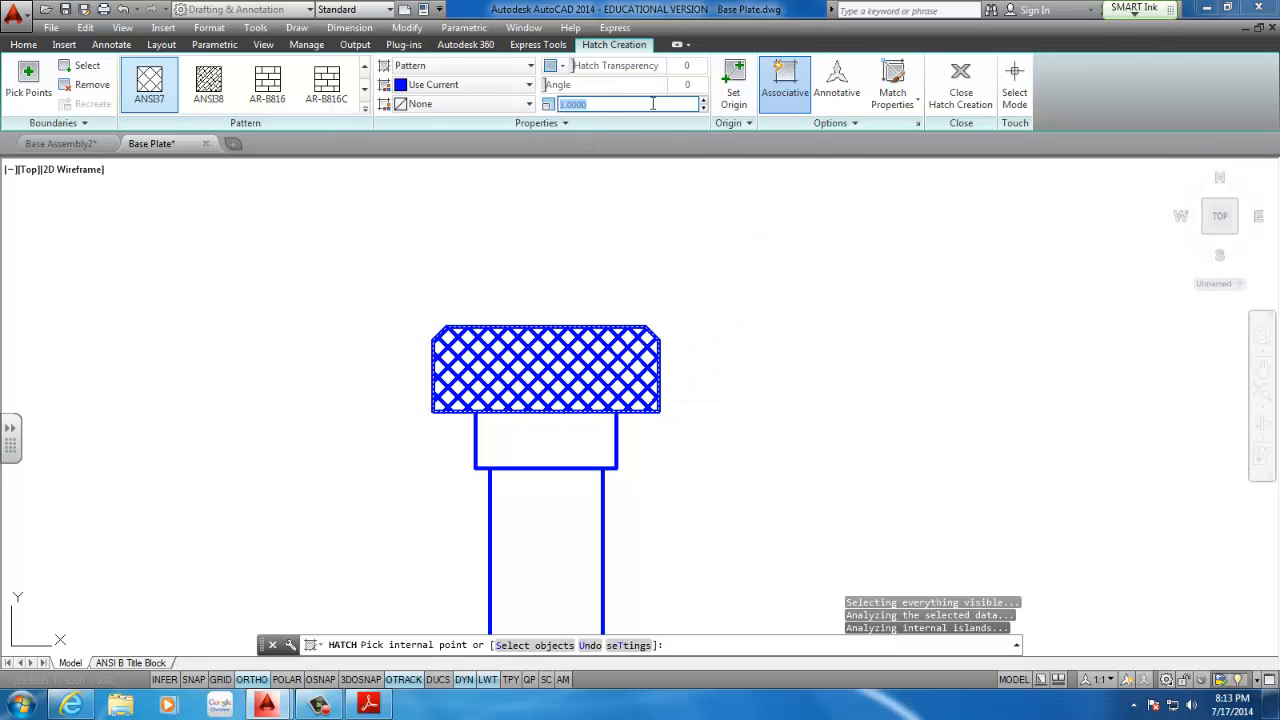
# - Try hatch scales of 1.4 and 0.9 for the pin head's cross-hatching
pyautogui.click(705, 101)
pyautogui.click(705, 101)
pyautogui.click(705, 101)
pyautogui.click(705, 101)
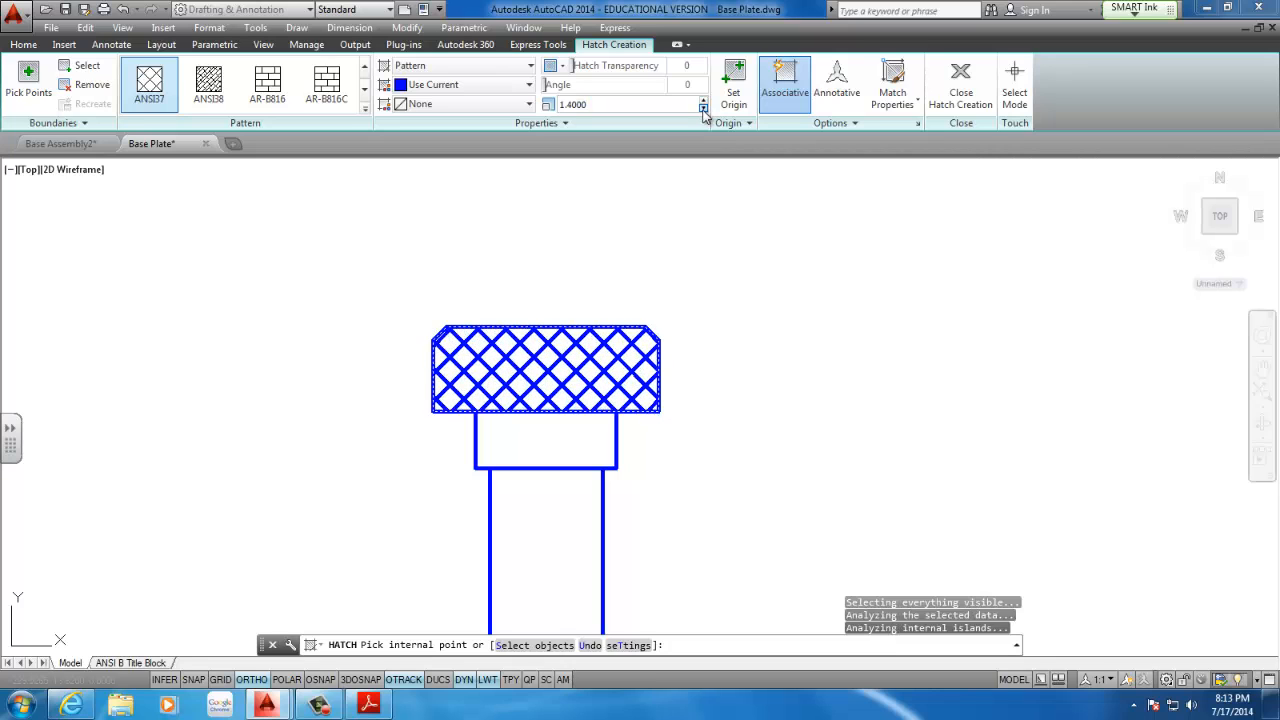
pyautogui.click(703, 109)
pyautogui.click(703, 109)
pyautogui.click(703, 109)
pyautogui.click(703, 109)
pyautogui.click(703, 109)
pyautogui.click(703, 109)
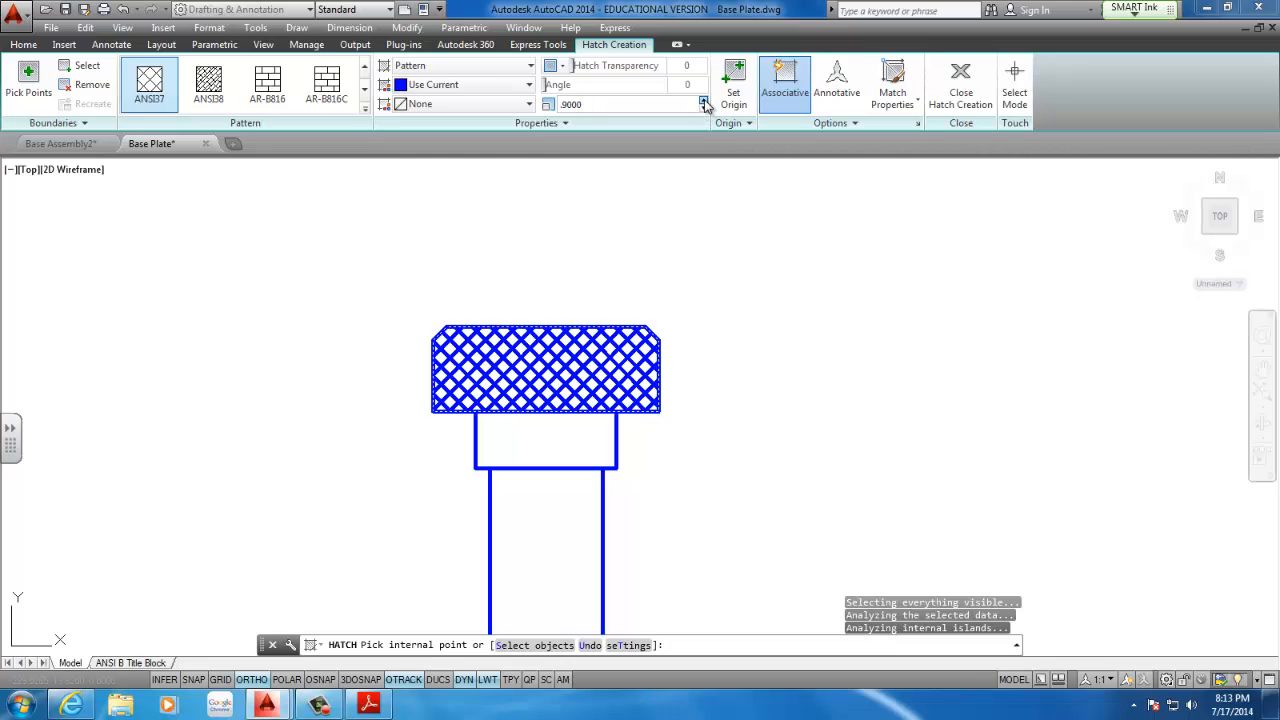
# - Set the pin head's hatch scale to 1.0 and finish the hatch
pyautogui.click(705, 101)
pyautogui.click(705, 101)
pyautogui.click(705, 101)
pyautogui.click(705, 101)
pyautogui.click(705, 101)
pyautogui.click(705, 101)
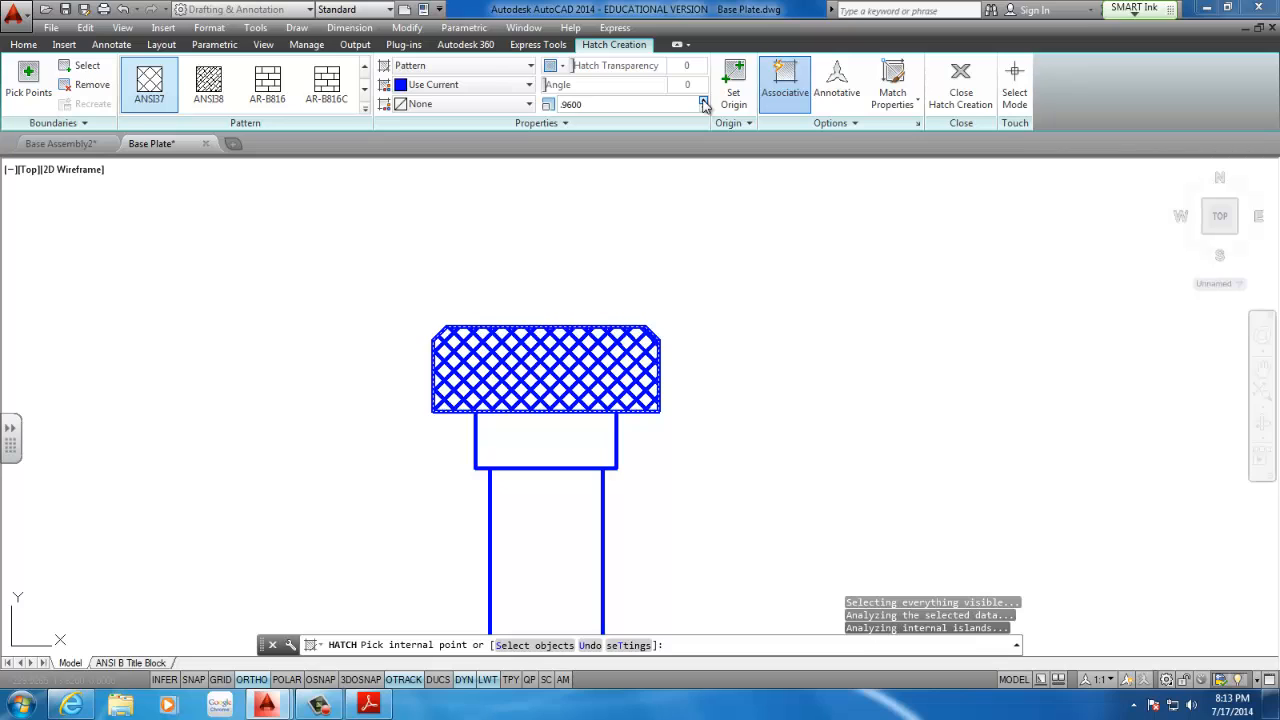
pyautogui.click(704, 101)
pyautogui.click(704, 101)
pyautogui.click(704, 101)
pyautogui.click(703, 101)
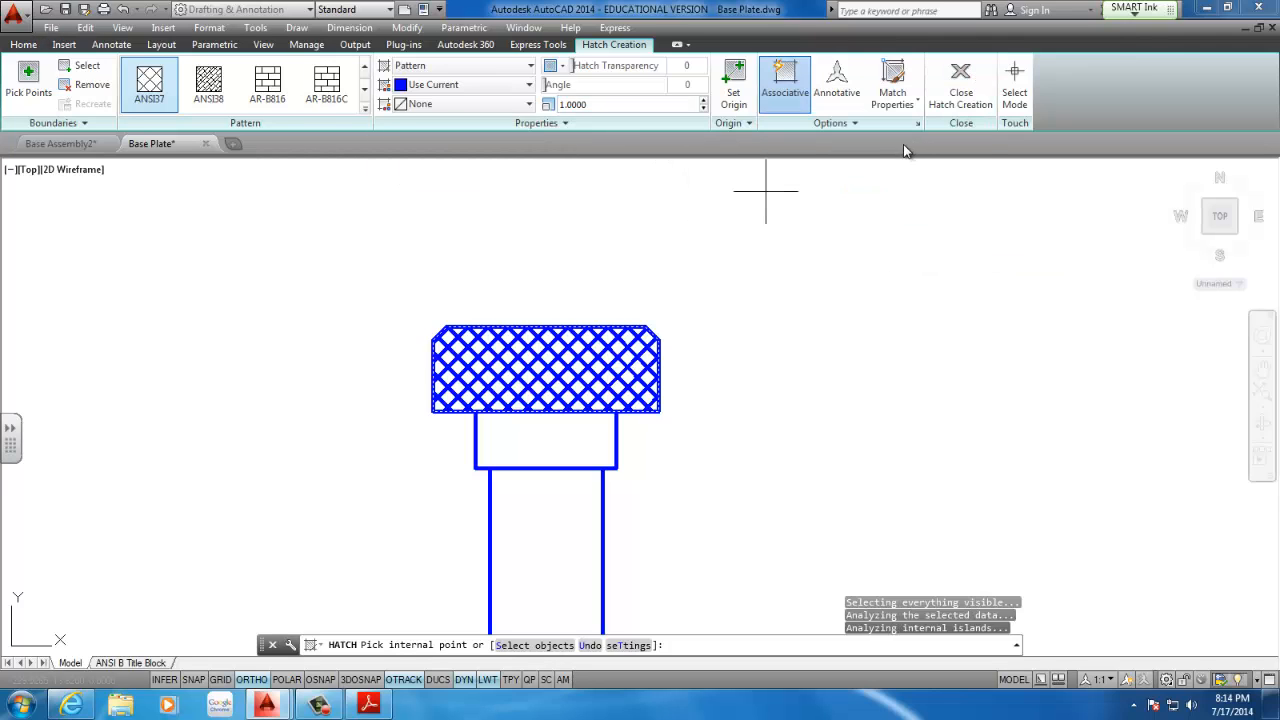
pyautogui.press('Return')
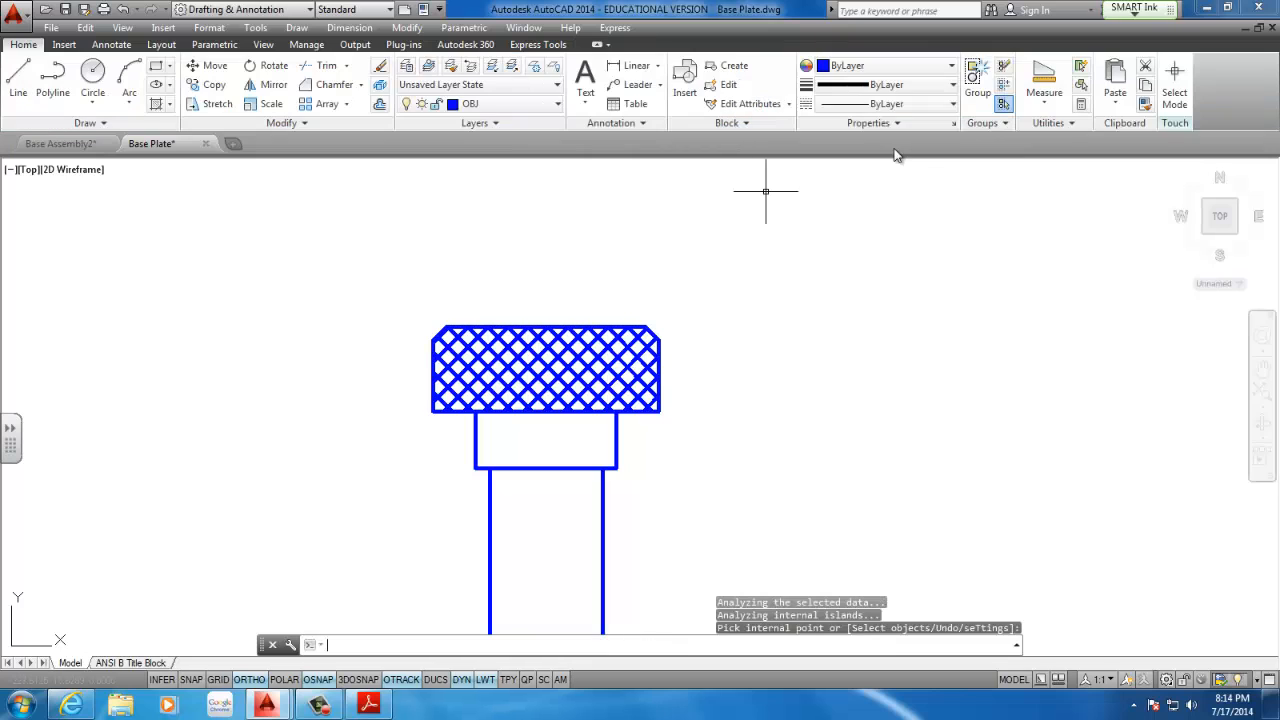
# - Add a linear dimension for the pin head's width, placed above the head
pyautogui.scroll(-3, 569, 360)
pyautogui.scroll(-2, 580, 313)
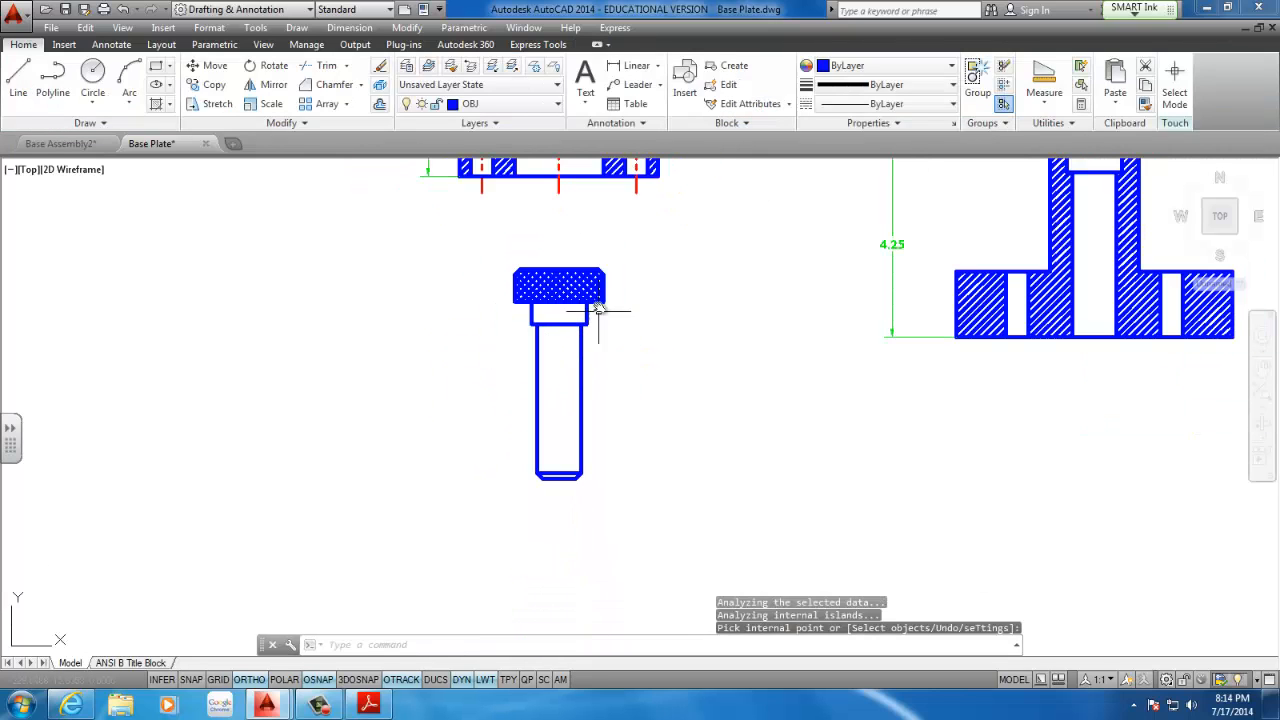
pyautogui.scroll(-2, 605, 325)
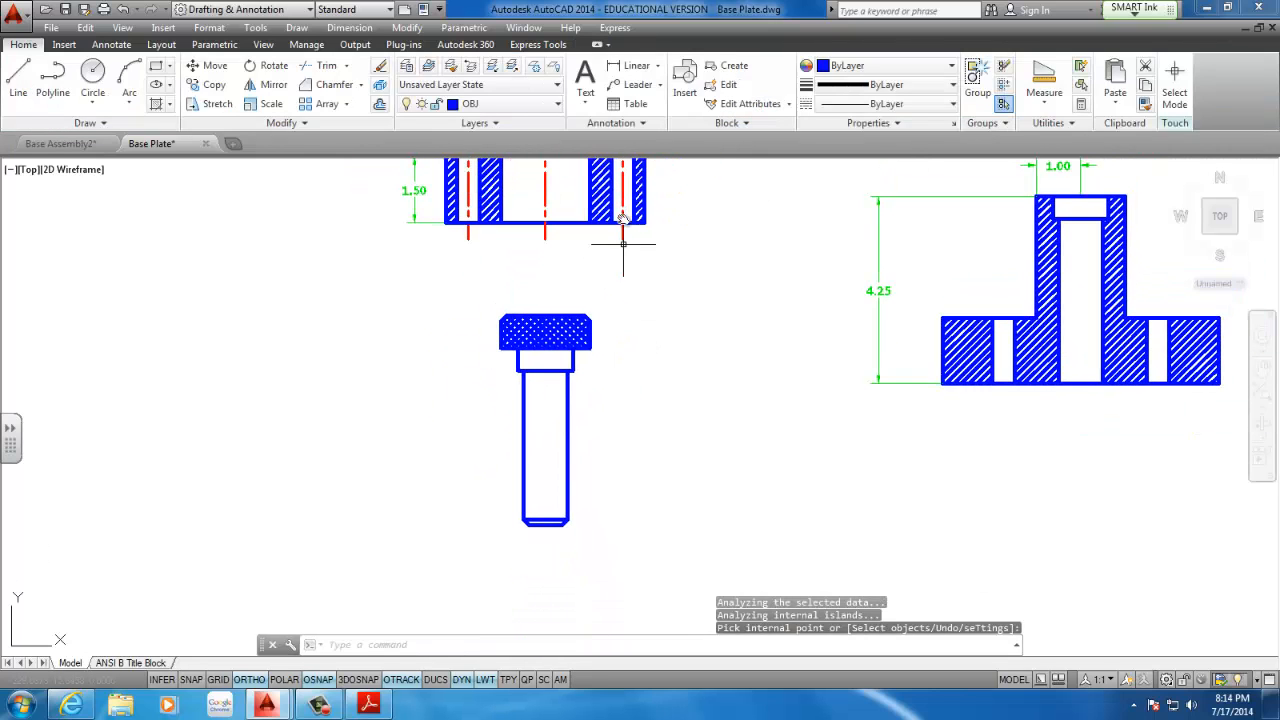
pyautogui.click(636, 65)
pyautogui.scroll(4, 445, 380)
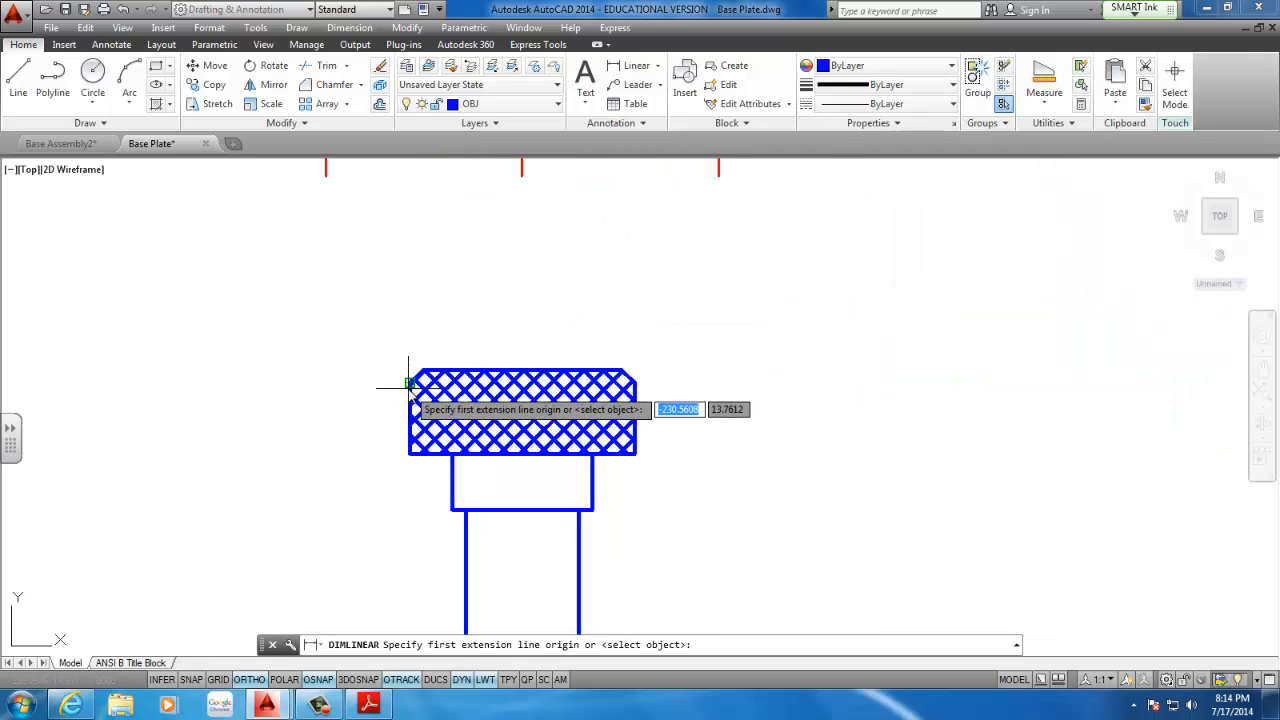
pyautogui.click(408, 384)
pyautogui.click(634, 372)
pyautogui.click(592, 304)
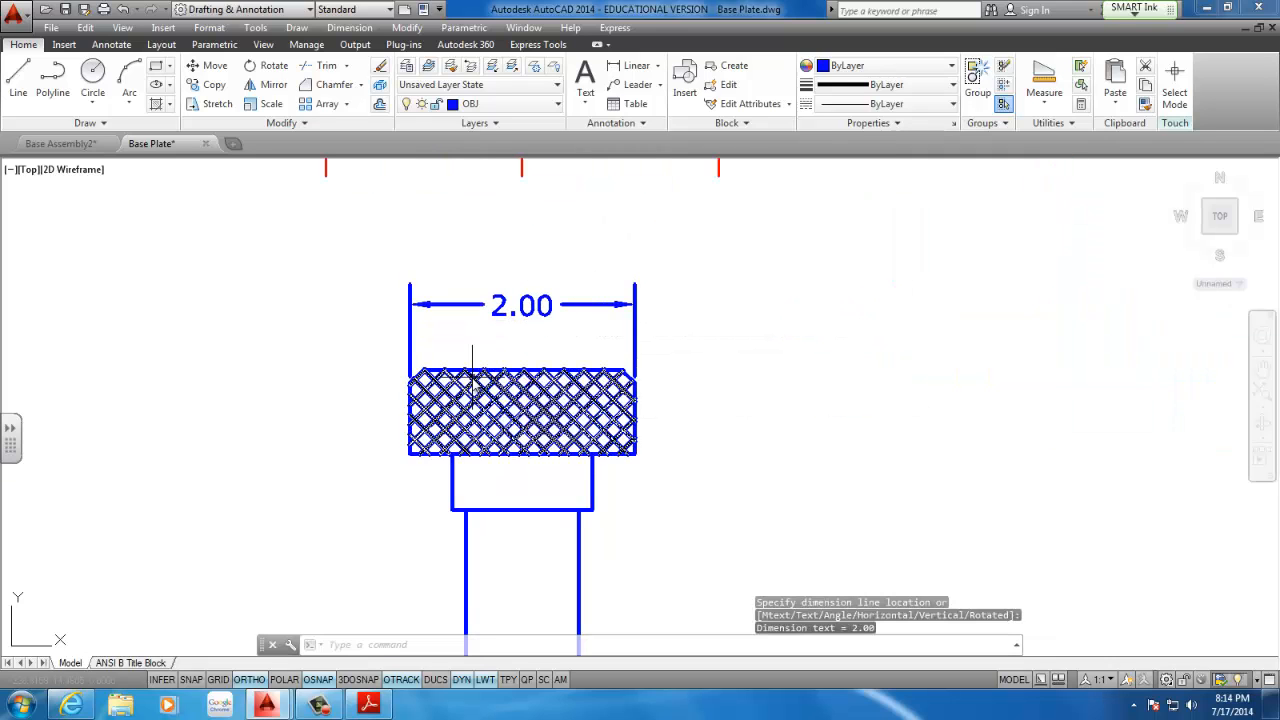
# - Add a vertical linear dimension for the pin's overall length, placed to the left of the pin
pyautogui.press('Return')
pyautogui.click(423, 371)
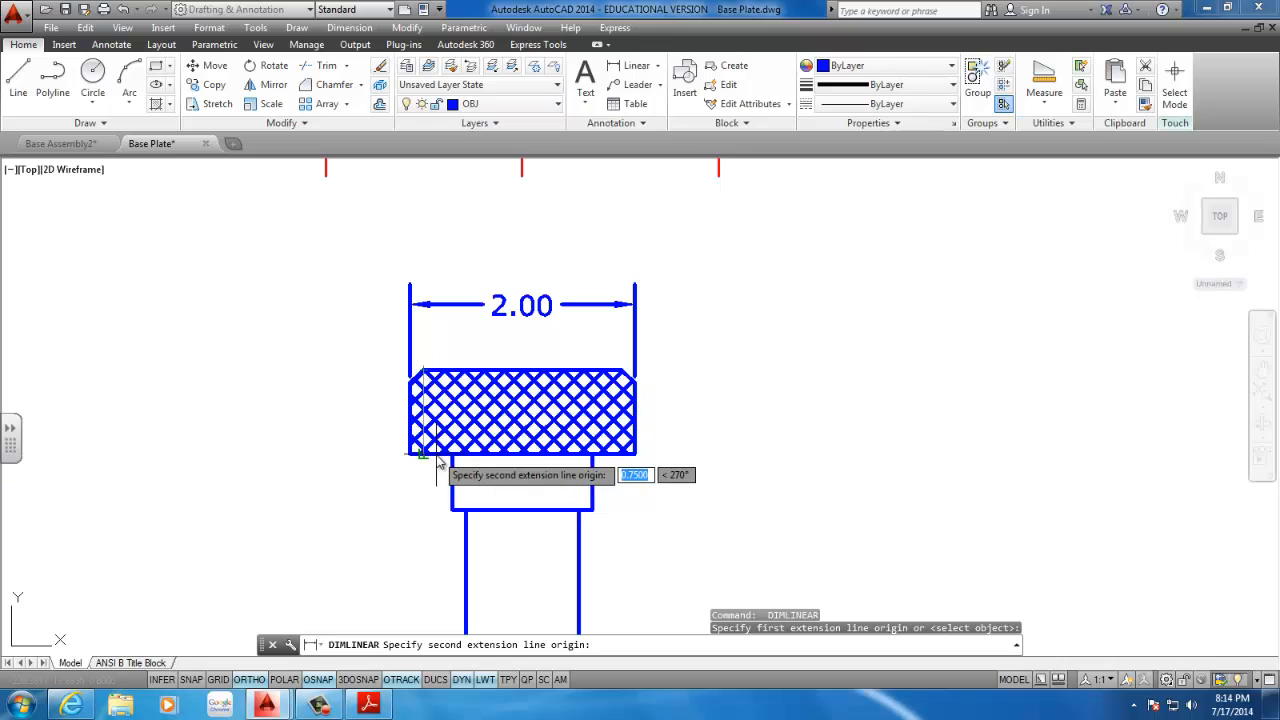
pyautogui.scroll(-3, 436, 490)
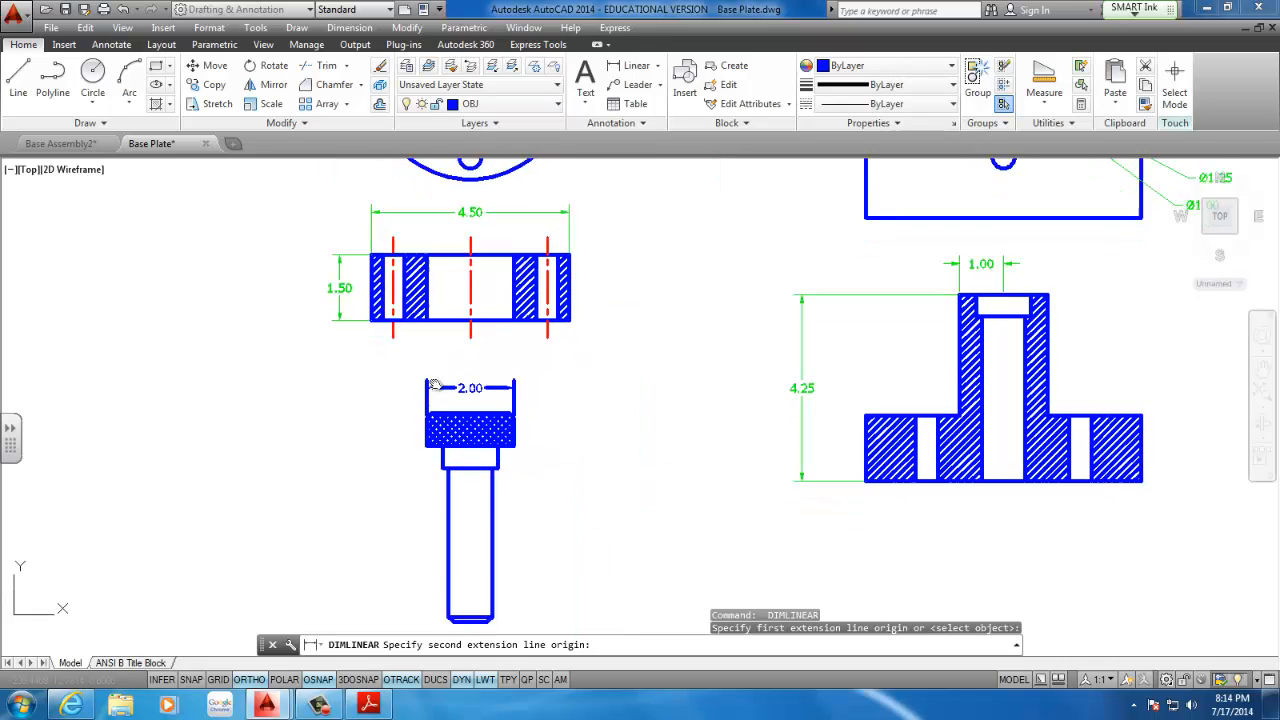
pyautogui.click(456, 530)
pyautogui.click(362, 466)
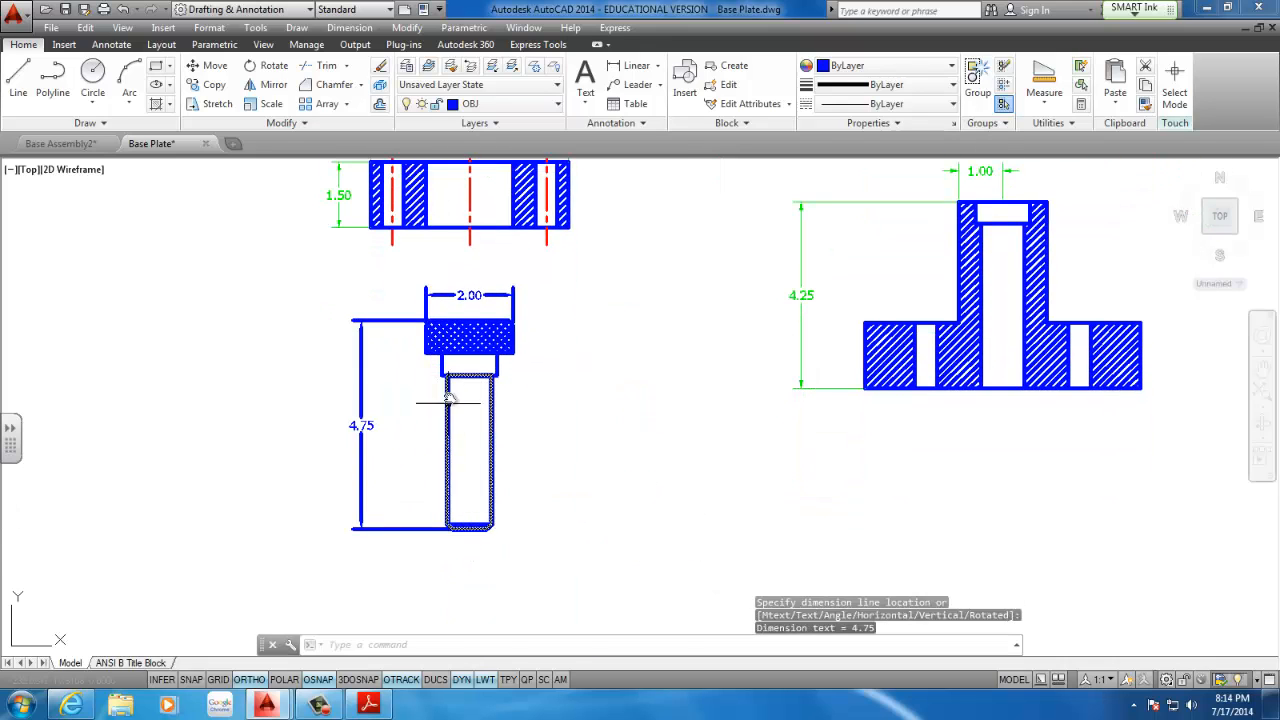
# - Dimension the shank's length and the length from the head's underside to the pin's end, both inside the overall length dimension
pyautogui.press('Return')
pyautogui.click(456, 528)
pyautogui.click(443, 376)
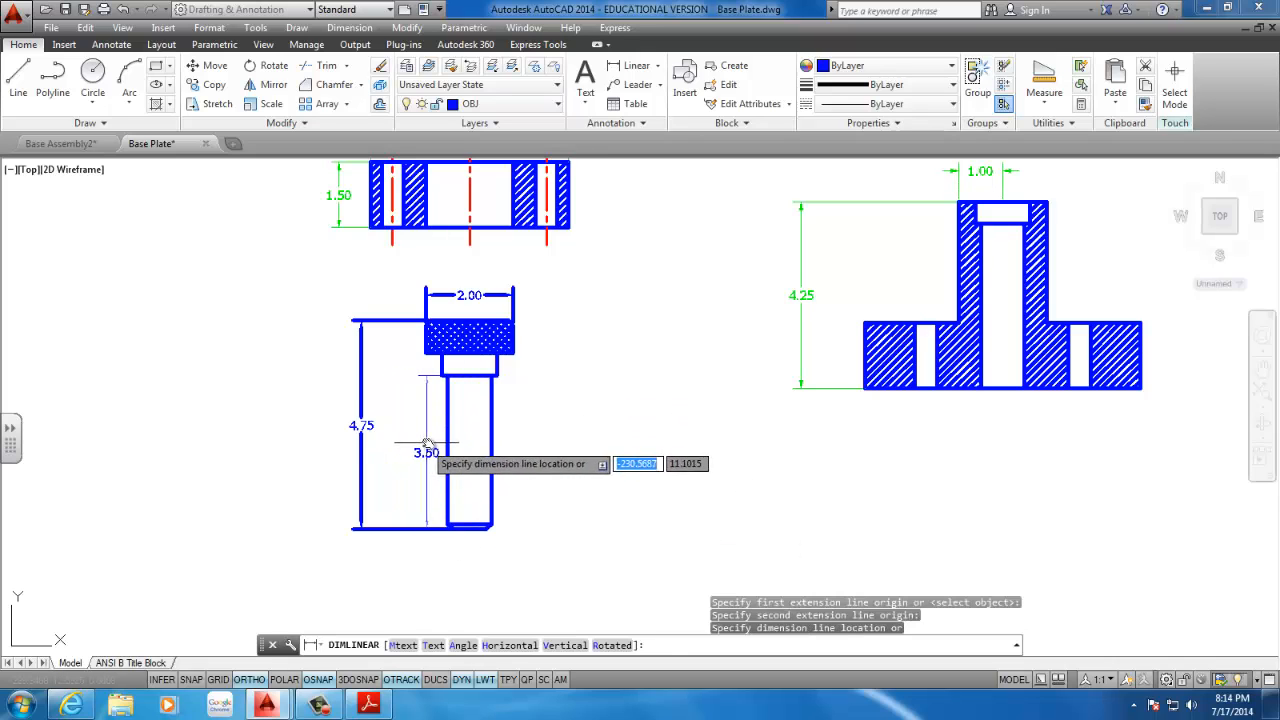
pyautogui.click(428, 445)
pyautogui.press('Return')
pyautogui.click(428, 355)
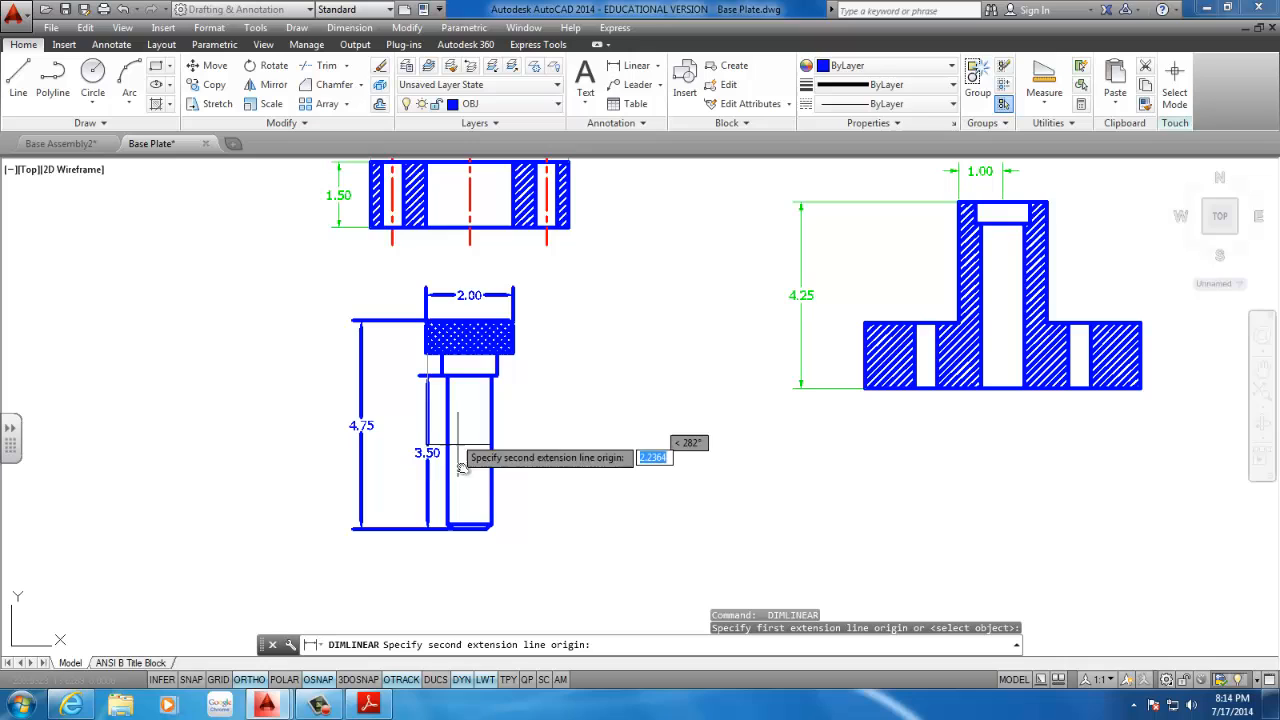
pyautogui.click(456, 528)
pyautogui.click(392, 441)
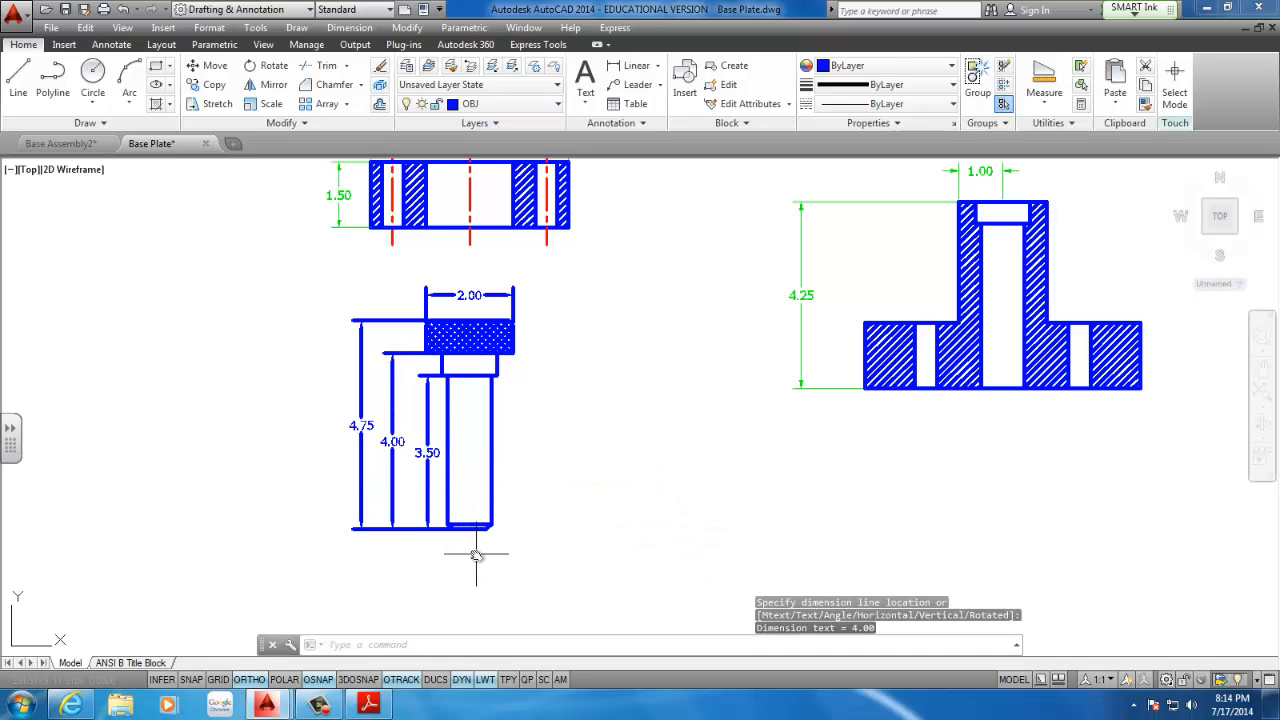
# - Dimension the shank's width below the pin and the shoulder's width across the shoulder
pyautogui.press('Return')
pyautogui.click(447, 528)
pyautogui.click(492, 528)
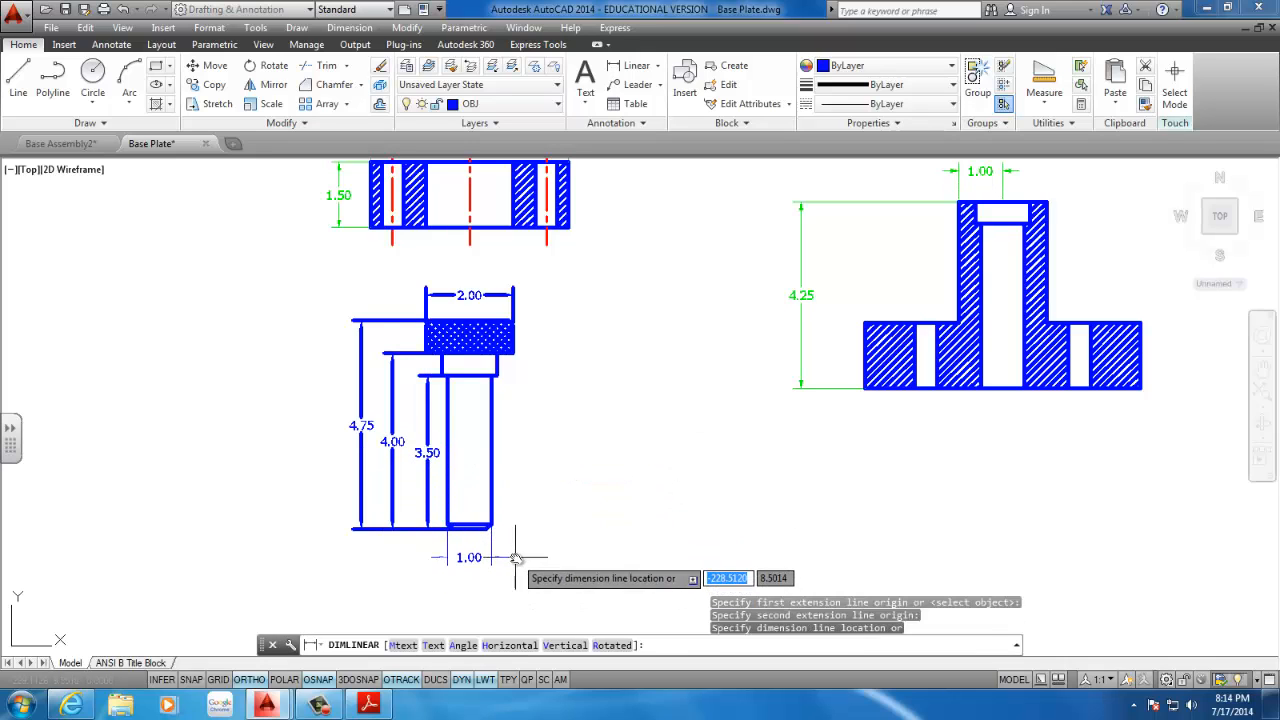
pyautogui.click(515, 557)
pyautogui.press('Return')
pyautogui.click(443, 376)
pyautogui.click(497, 376)
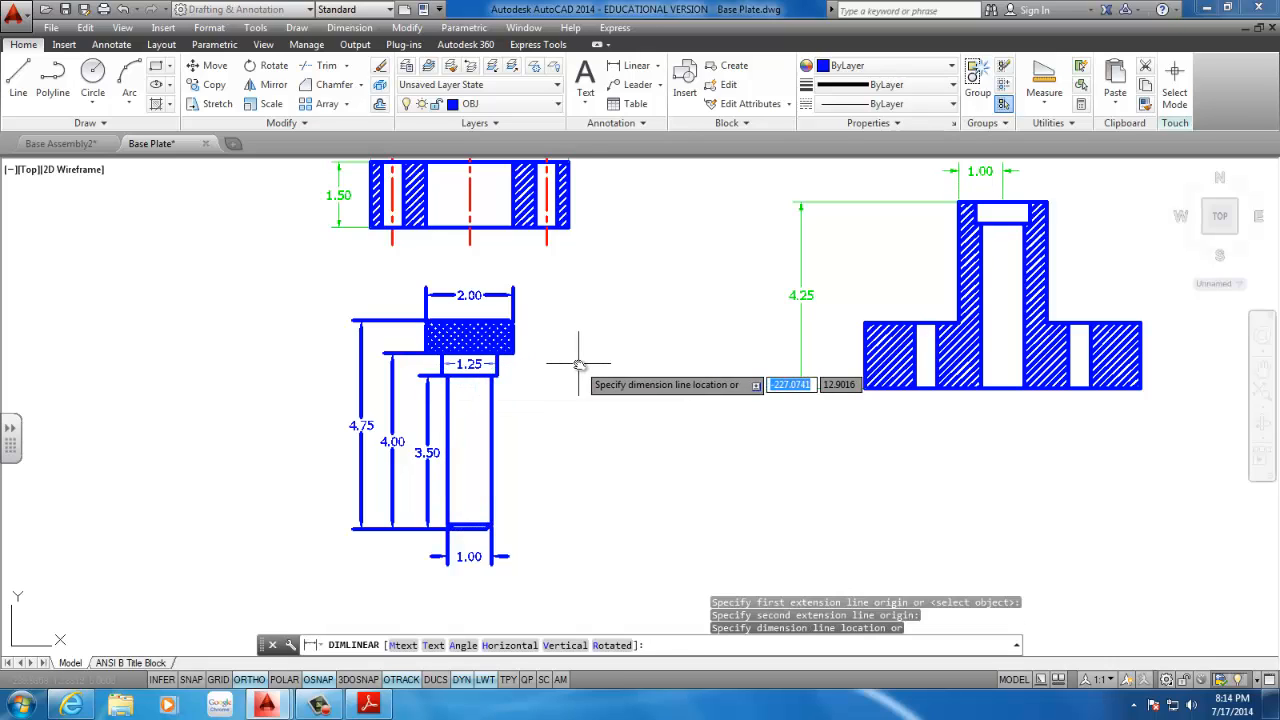
pyautogui.click(578, 364)
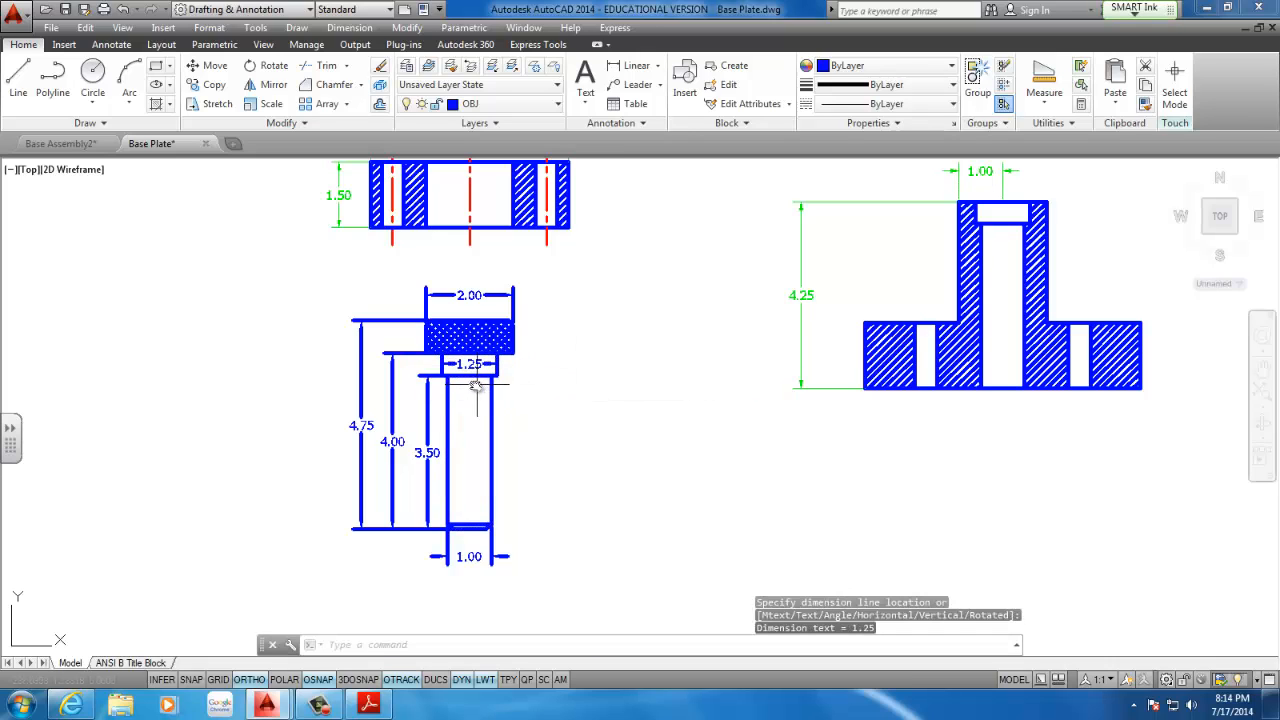
# - Move the shoulder's width dimension text out to the right of the pin and lower its dimension line below the shoulder
pyautogui.scroll(-1, 470, 366)
pyautogui.scroll(3, 465, 360)
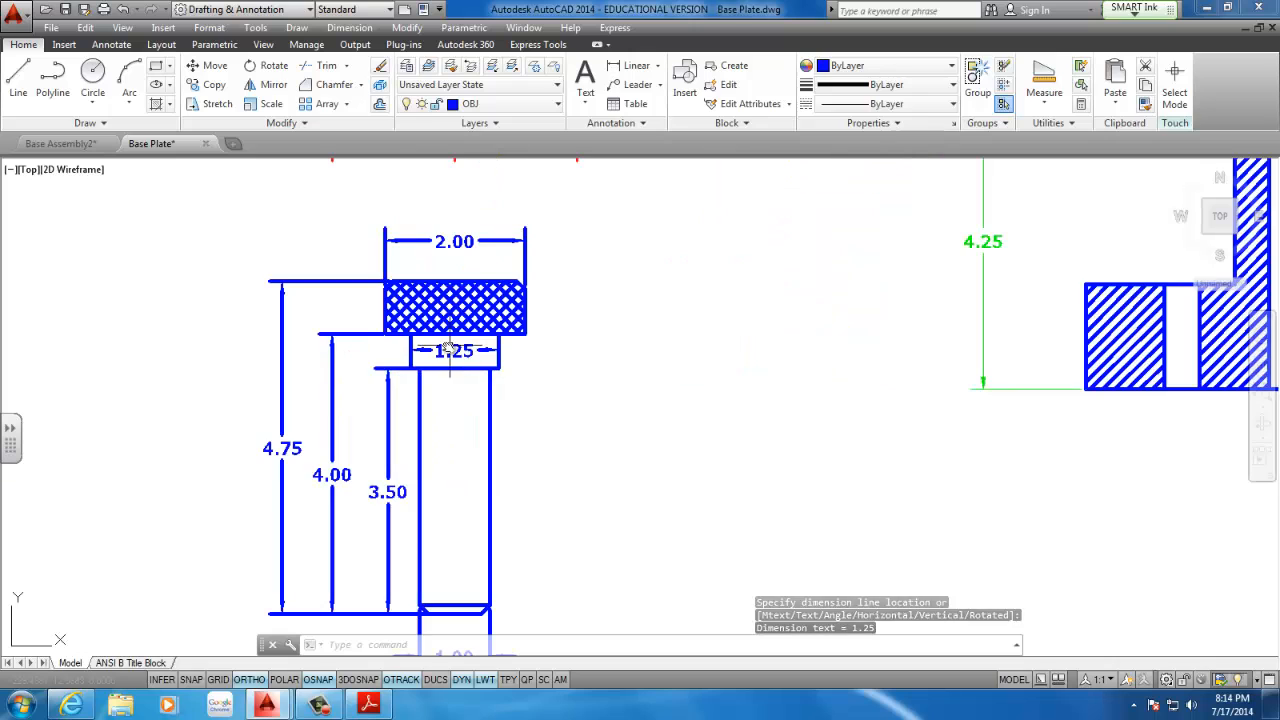
pyautogui.scroll(2, 455, 350)
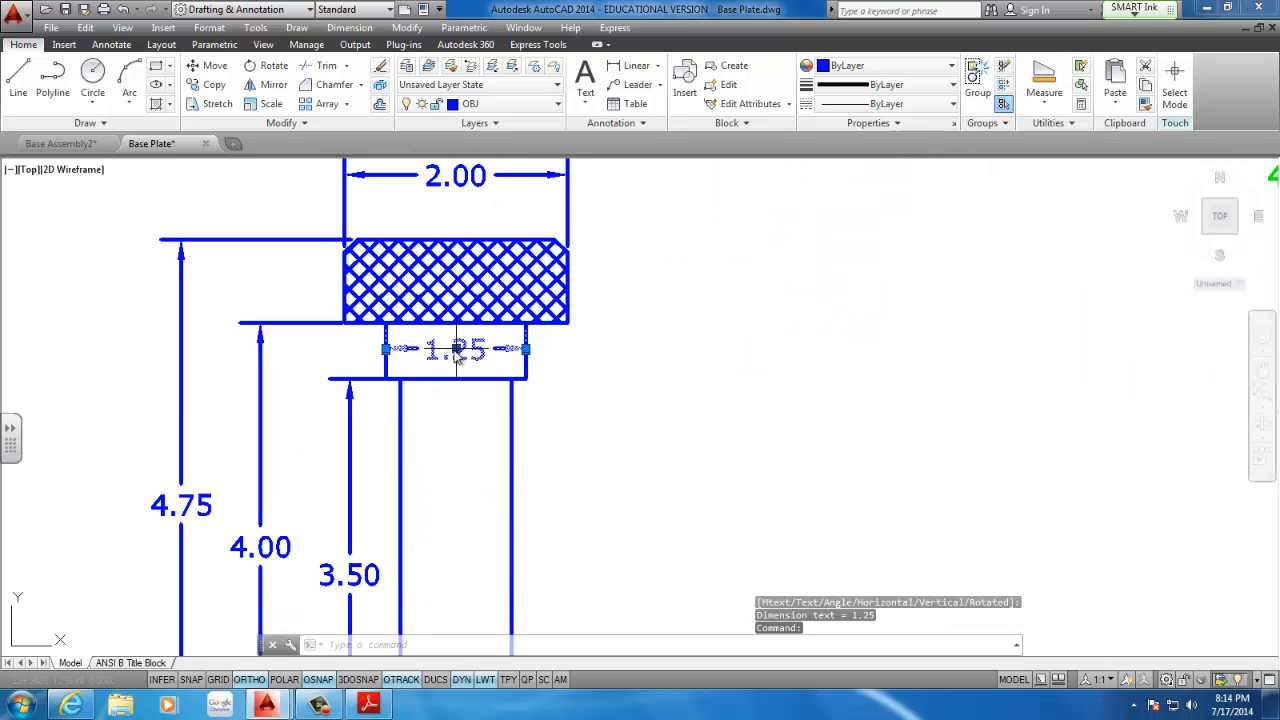
pyautogui.click(455, 349)
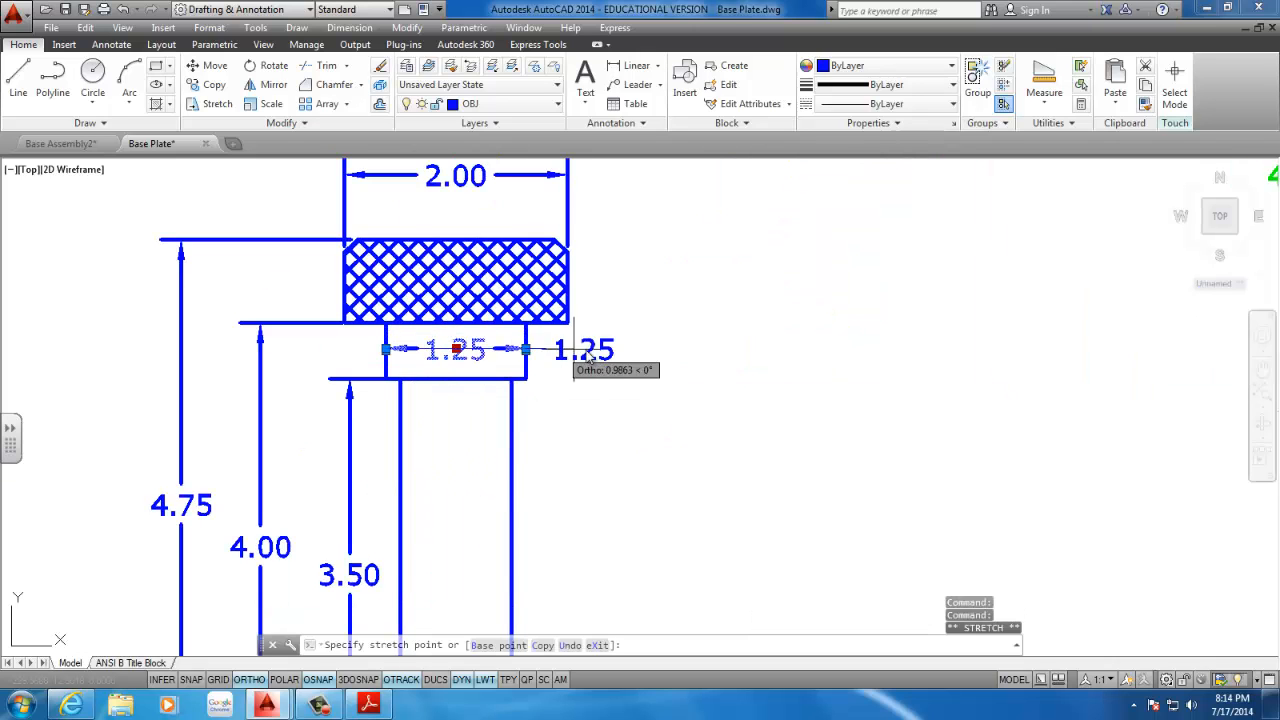
pyautogui.click(628, 360)
pyautogui.press('Escape')
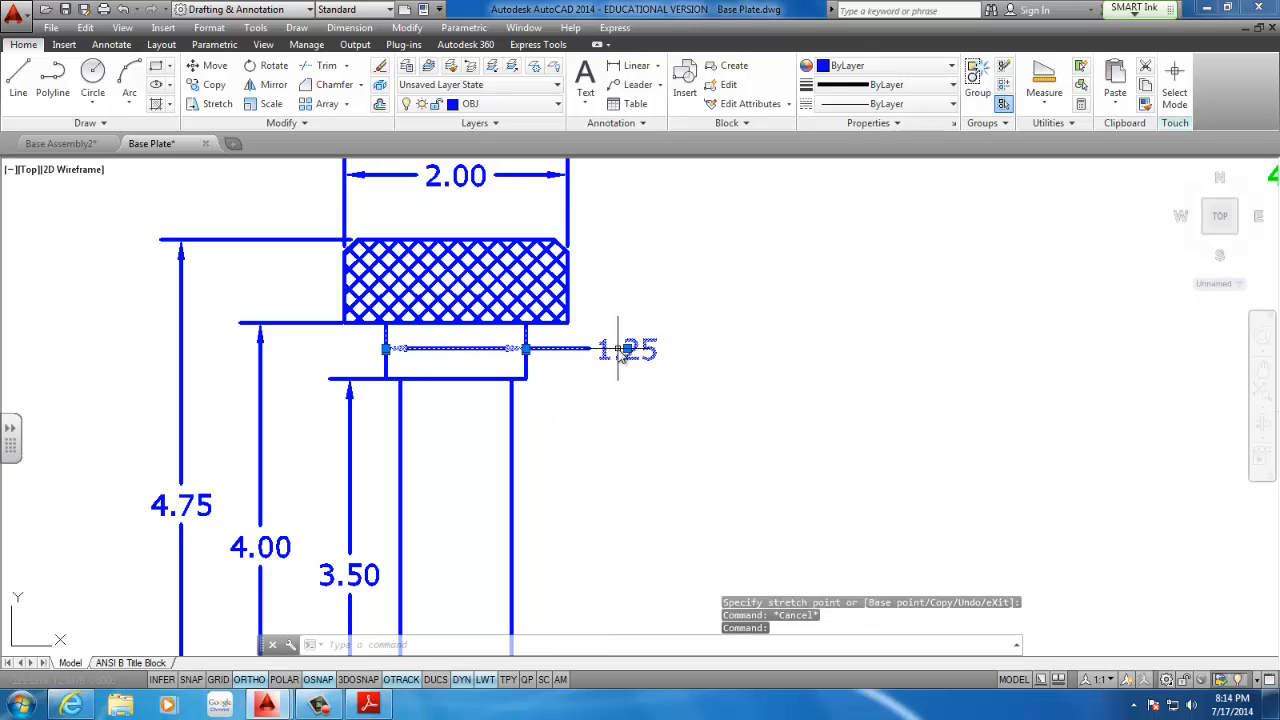
pyautogui.click(628, 350)
pyautogui.click(616, 414)
pyautogui.press('Escape')
pyautogui.scroll(-2, 534, 455)
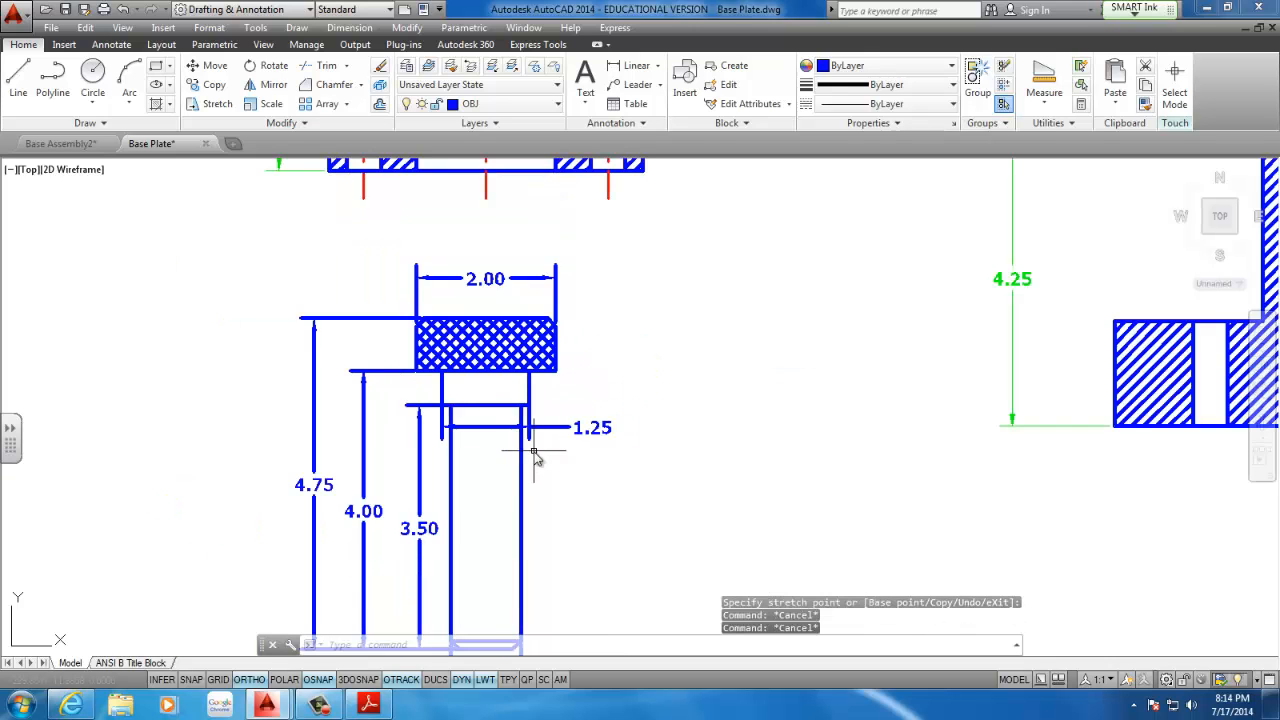
pyautogui.click(549, 426)
pyautogui.scroll(2, 578, 429)
pyautogui.click(494, 403)
pyautogui.click(496, 398)
pyautogui.scroll(2, 526, 419)
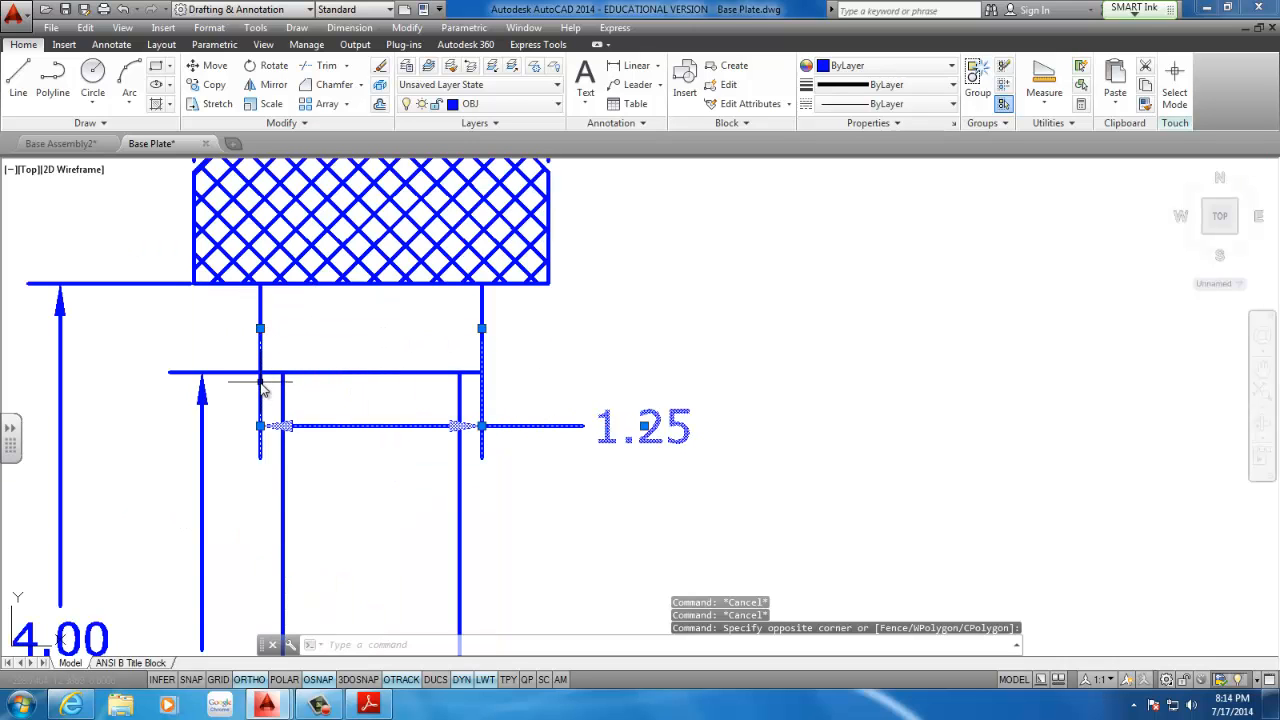
pyautogui.press('Escape')
pyautogui.press('Escape')
pyautogui.scroll(-2, 316, 343)
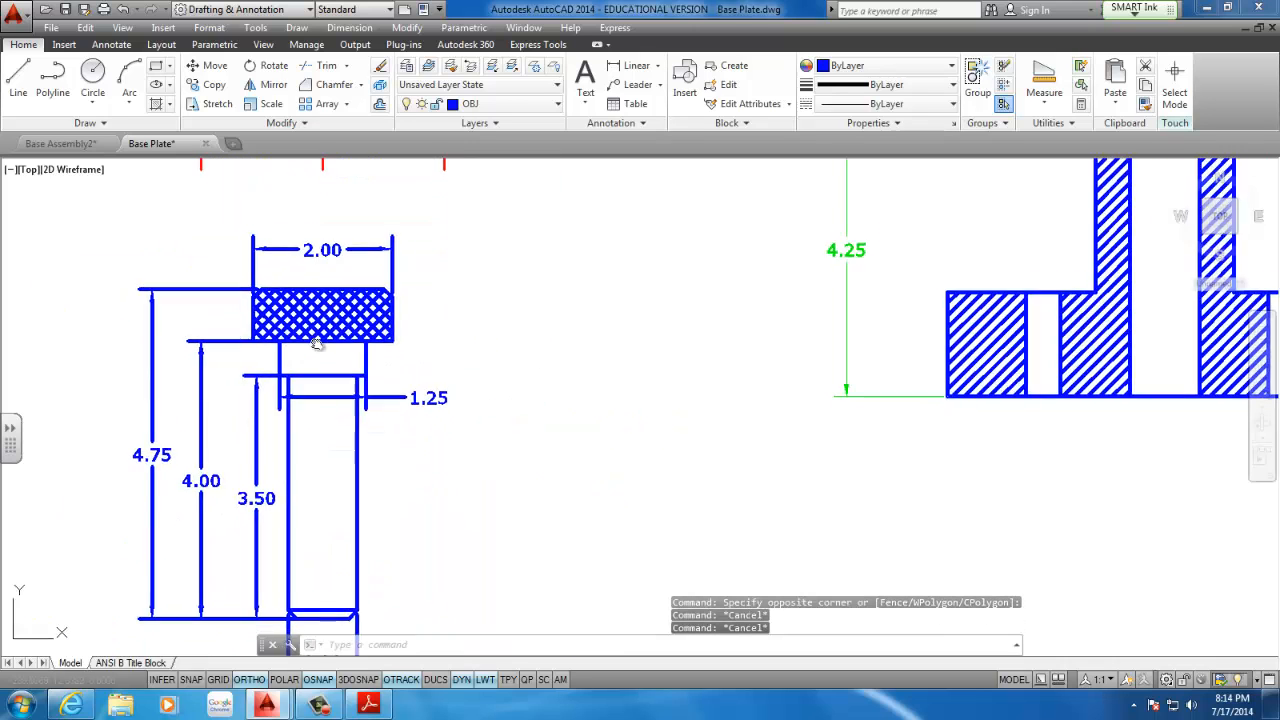
# - Move both extension-line origins of the shoulder's width dimension down to the shoulder's lower corners
pyautogui.scroll(-1, 316, 343)
pyautogui.scroll(7, 315, 350)
pyautogui.scroll(-4, 300, 345)
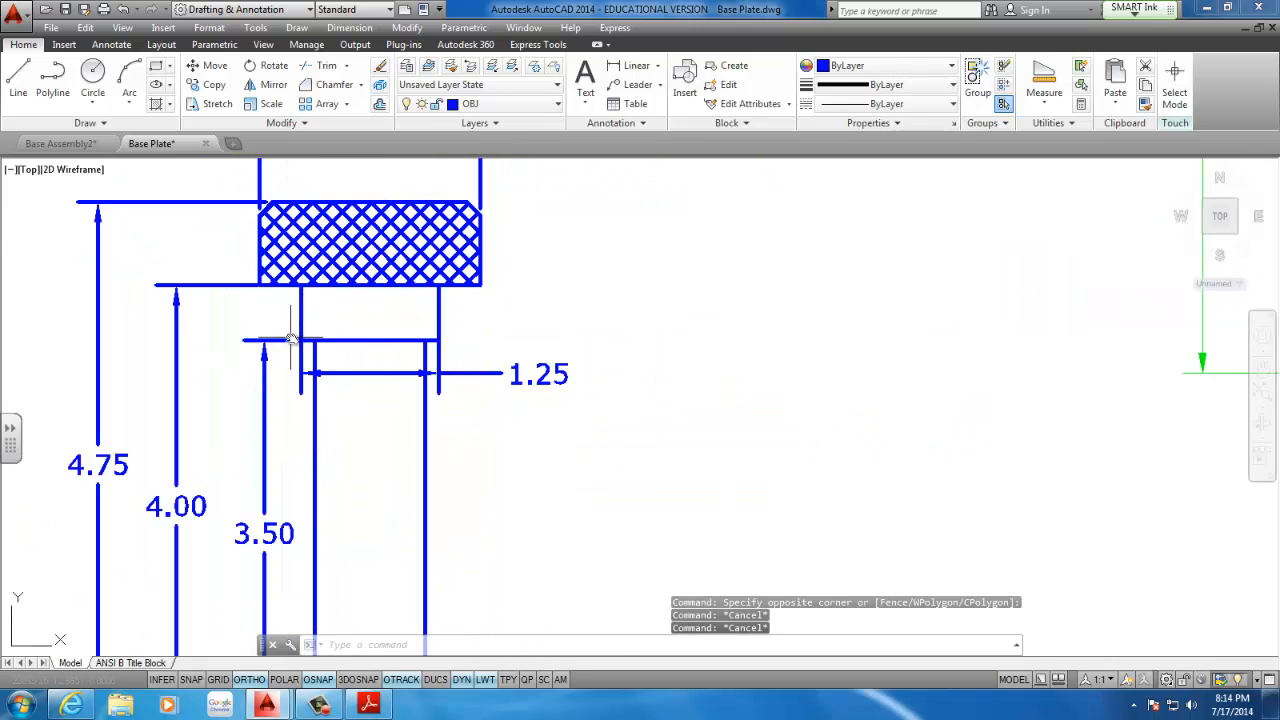
pyautogui.scroll(-4, 354, 352)
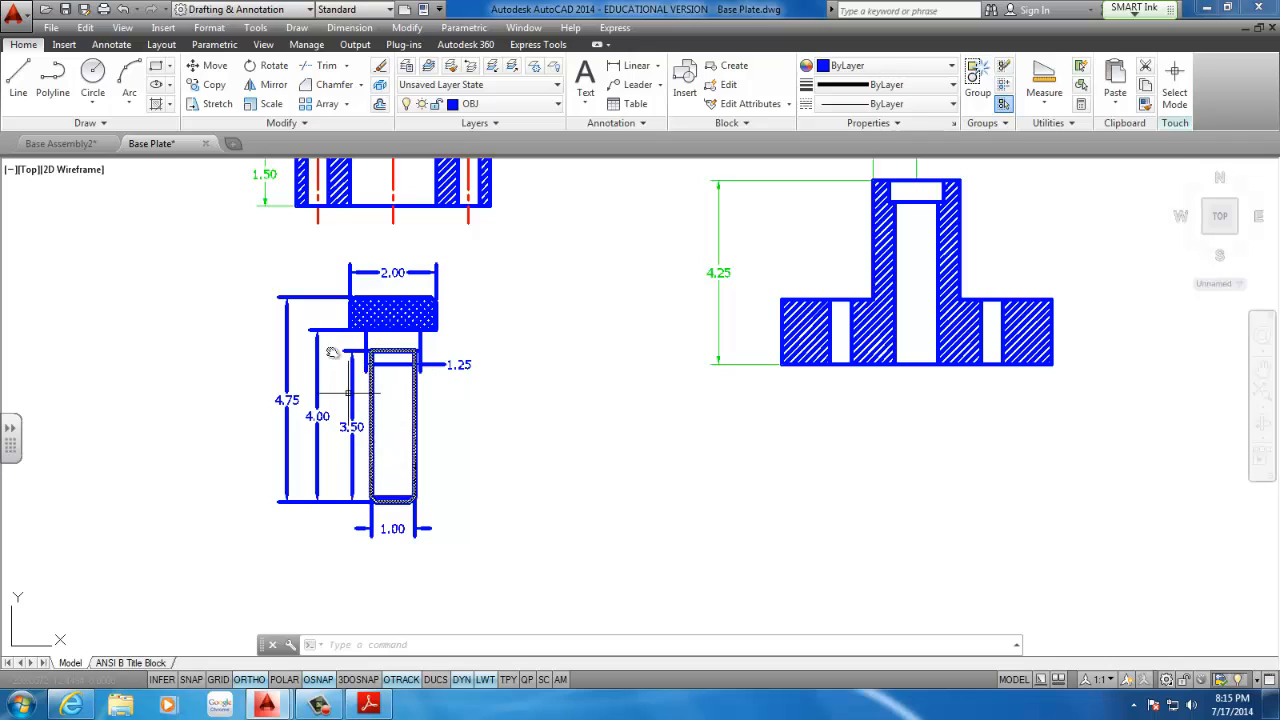
pyautogui.scroll(2, 392, 346)
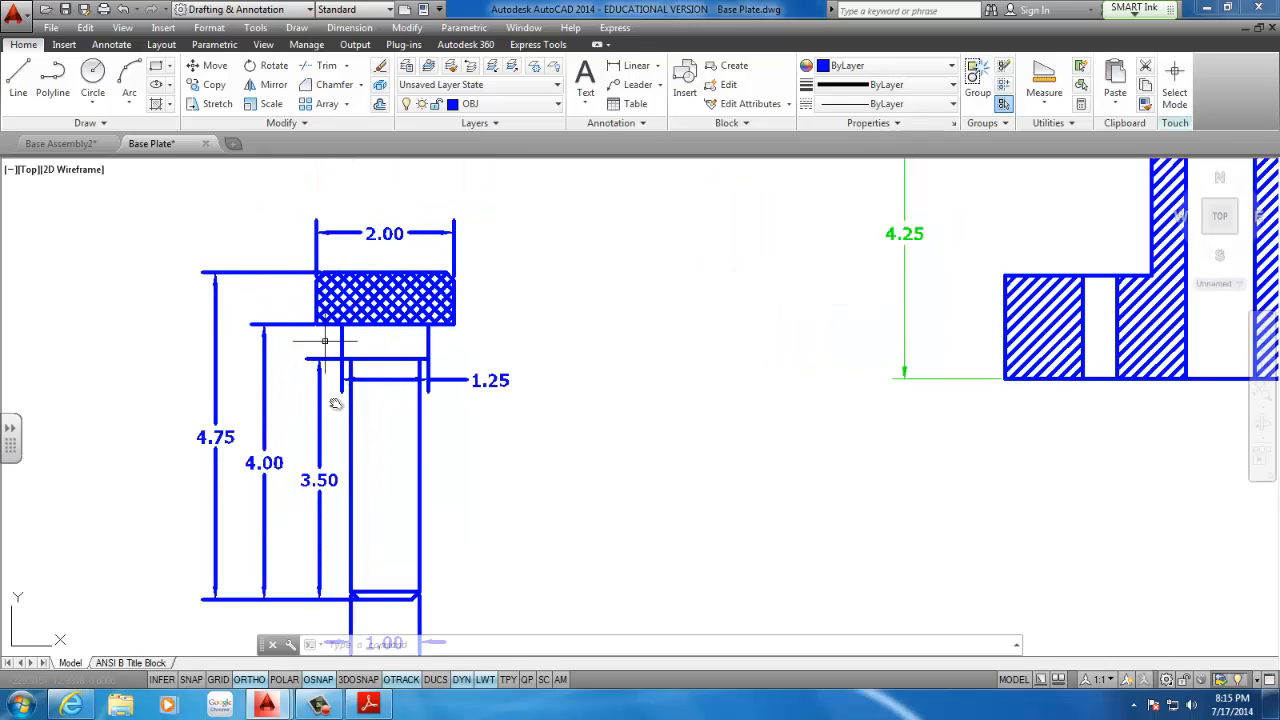
pyautogui.scroll(4, 330, 369)
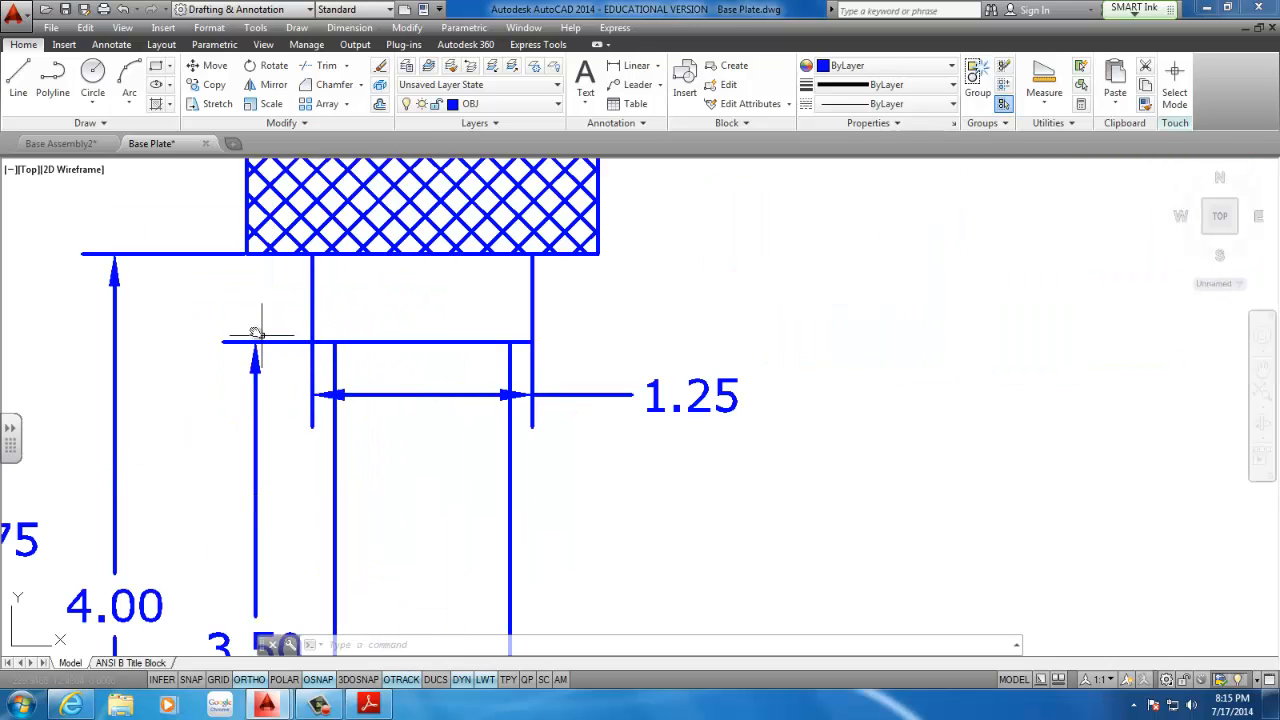
pyautogui.click(312, 310)
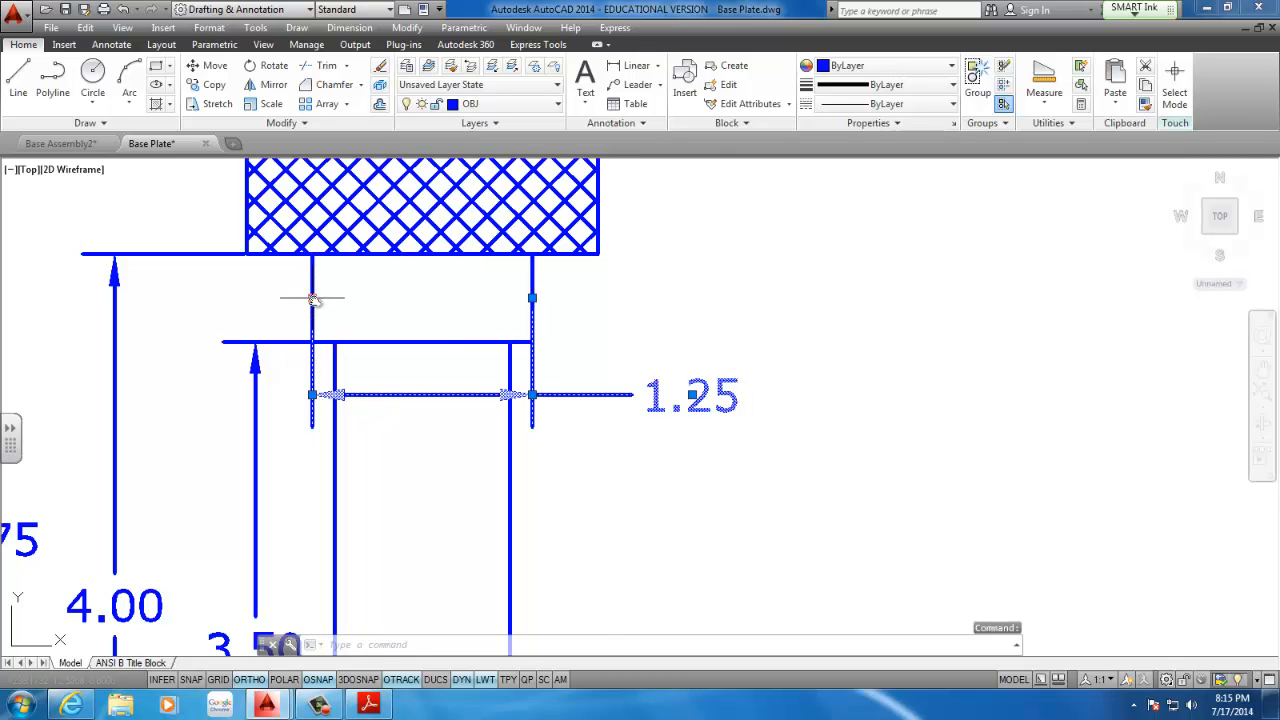
pyautogui.click(312, 297)
pyautogui.click(313, 342)
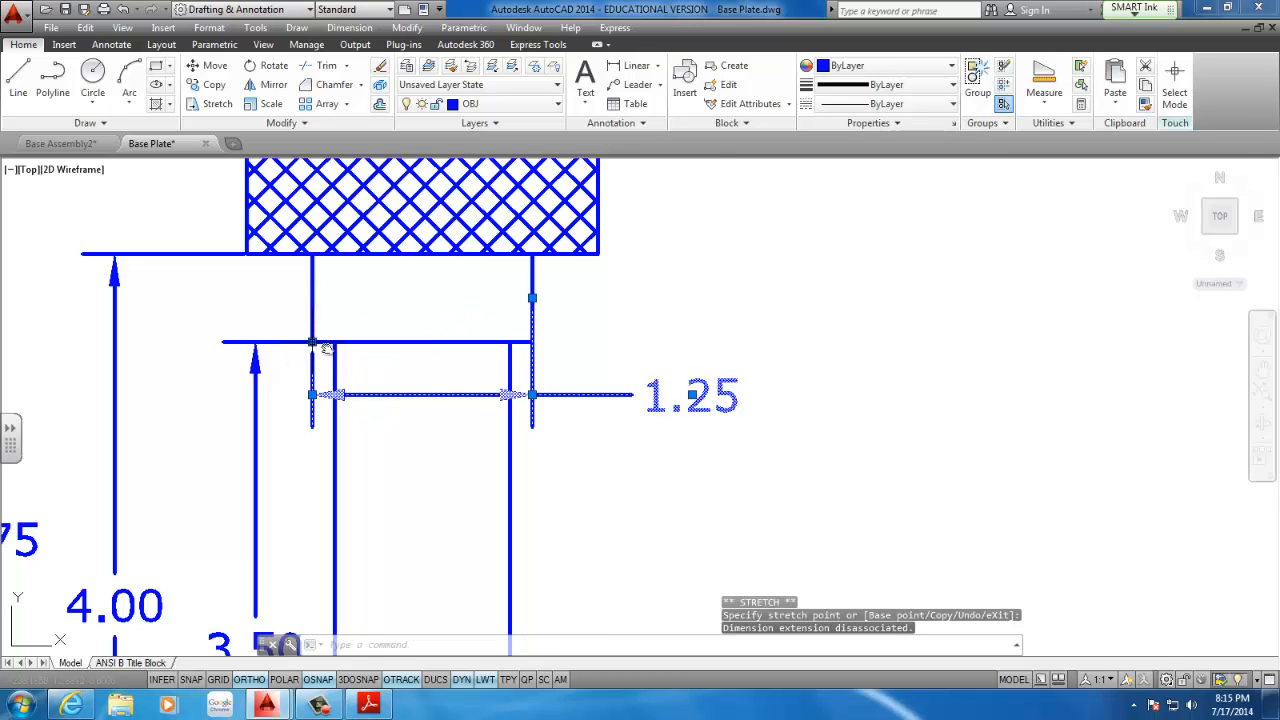
pyautogui.click(530, 297)
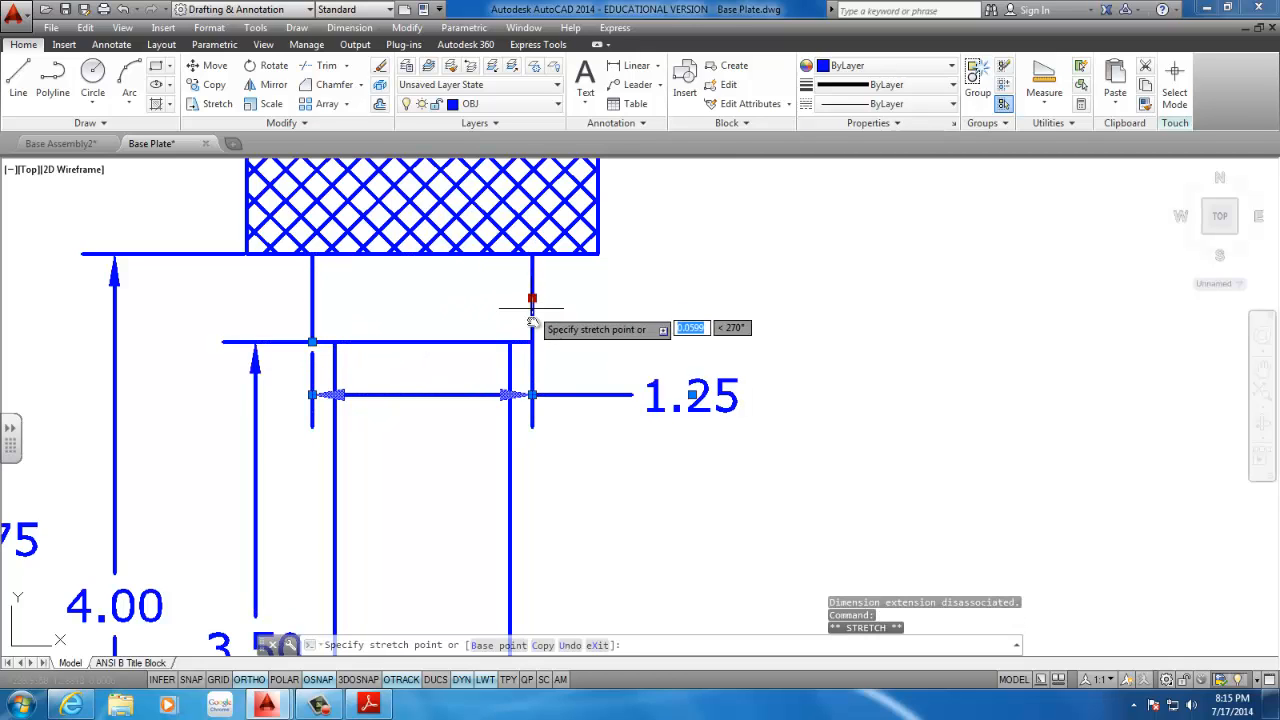
# - Move the upper origins of the shank length and under-head length dimensions to the shoulder's and head's lower-left corners
pyautogui.click(300, 347)
pyautogui.click(303, 342)
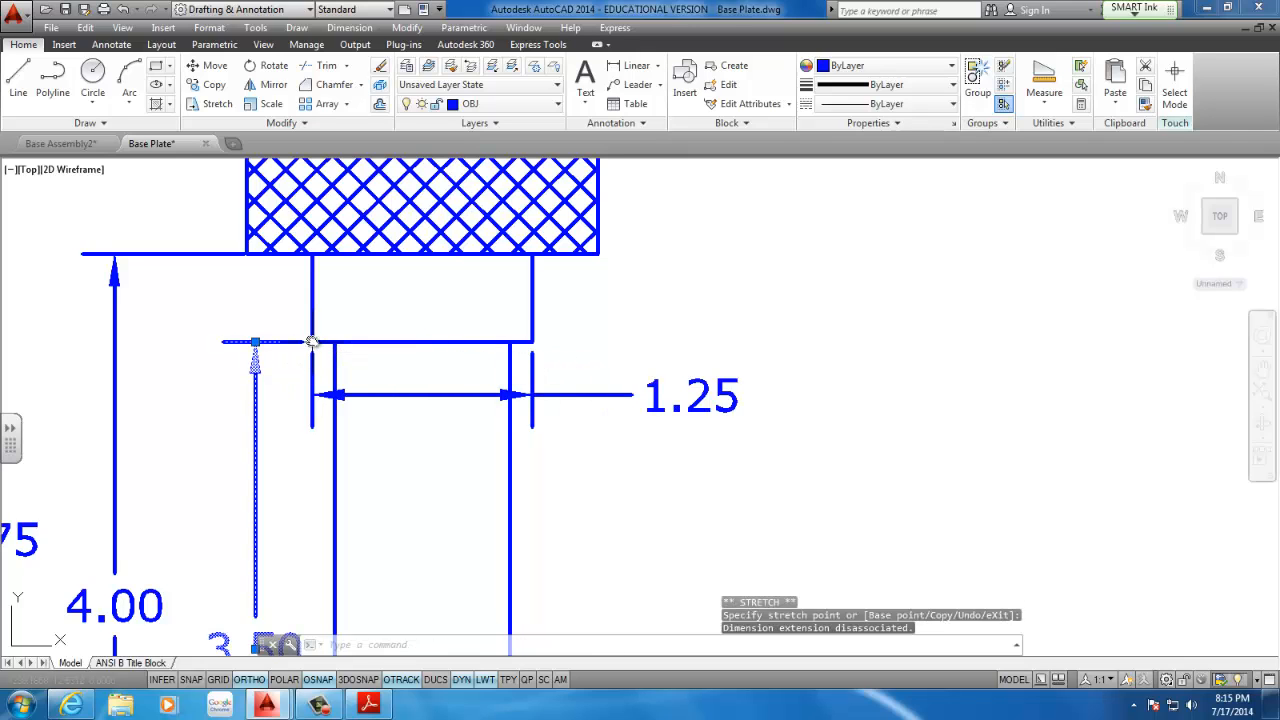
pyautogui.click(200, 253)
pyautogui.click(253, 254)
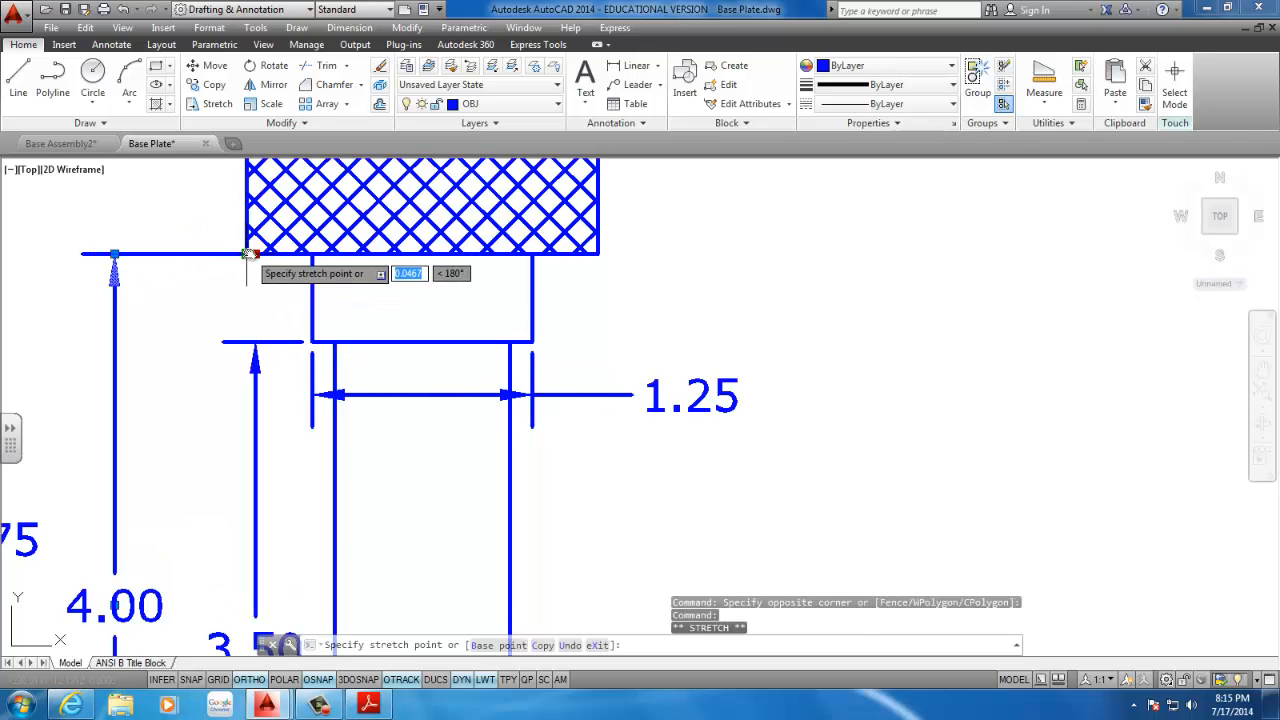
pyautogui.click(247, 254)
pyautogui.press('Escape')
pyautogui.scroll(-2, 251, 280)
pyautogui.moveTo(254, 280); pyautogui.dragTo(266, 299, button='middle')
pyautogui.click(242, 231)
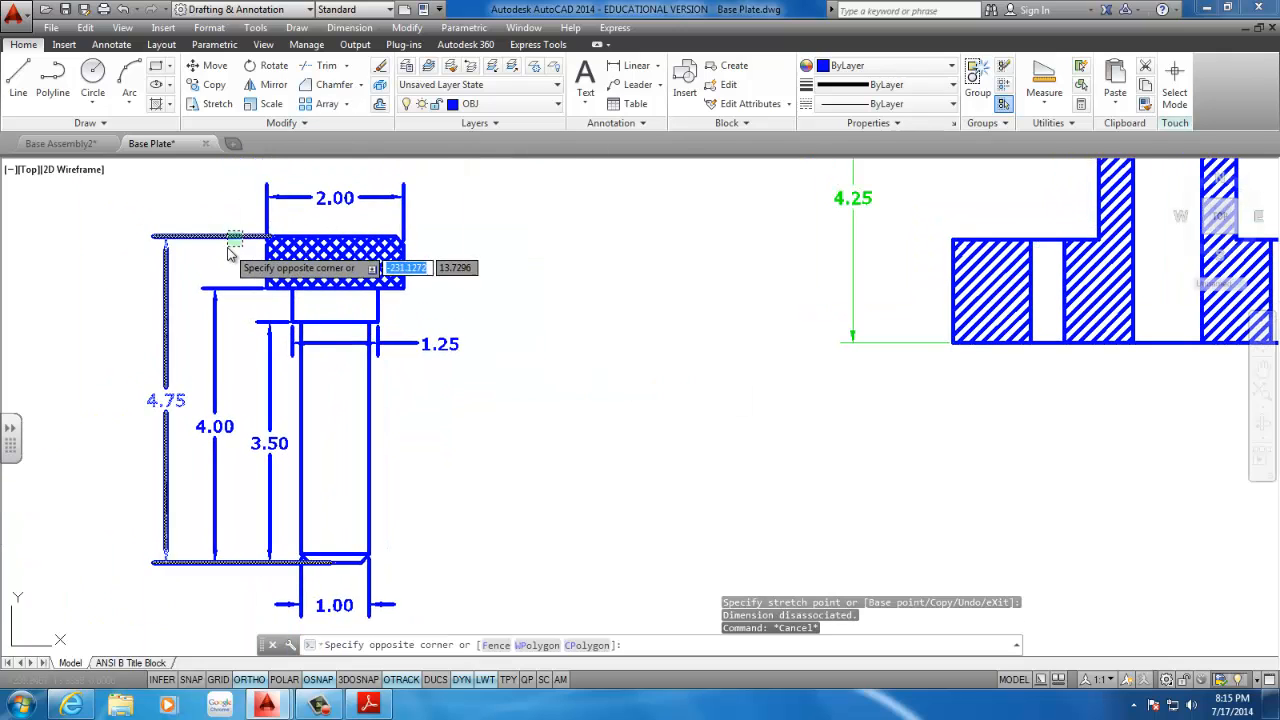
pyautogui.press('Escape')
pyautogui.scroll(3, 232, 245)
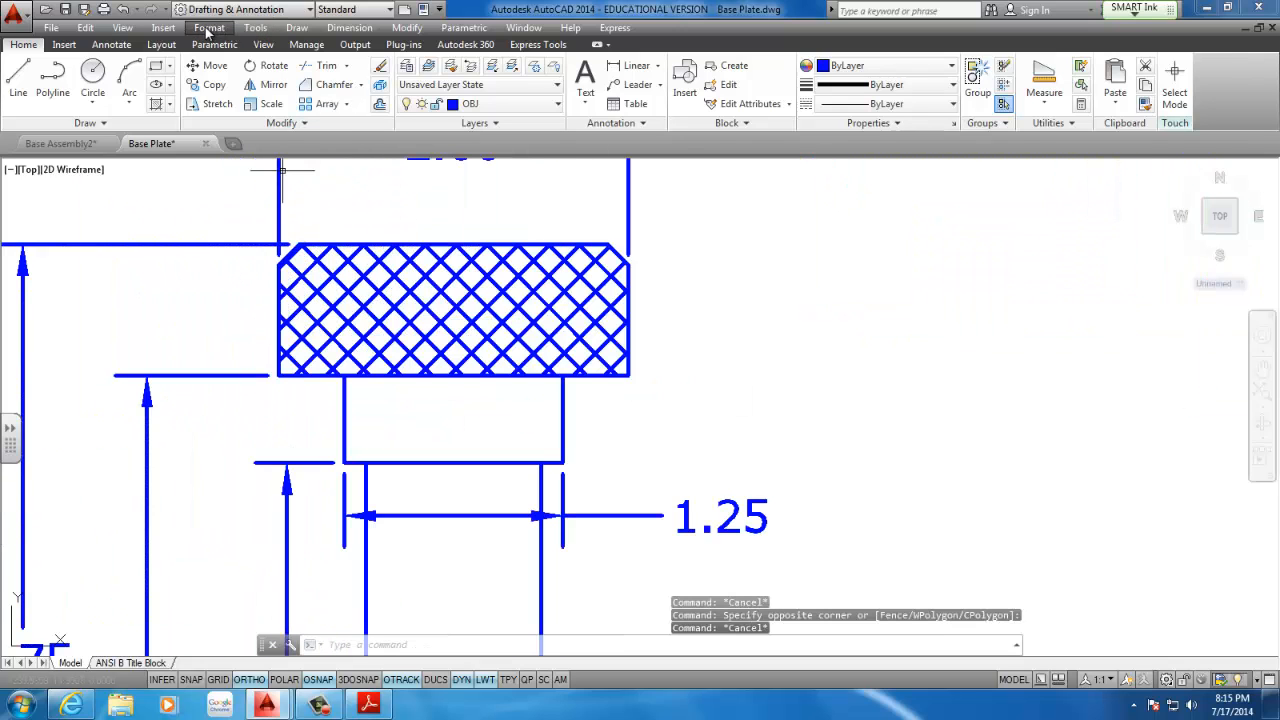
pyautogui.click(206, 29)
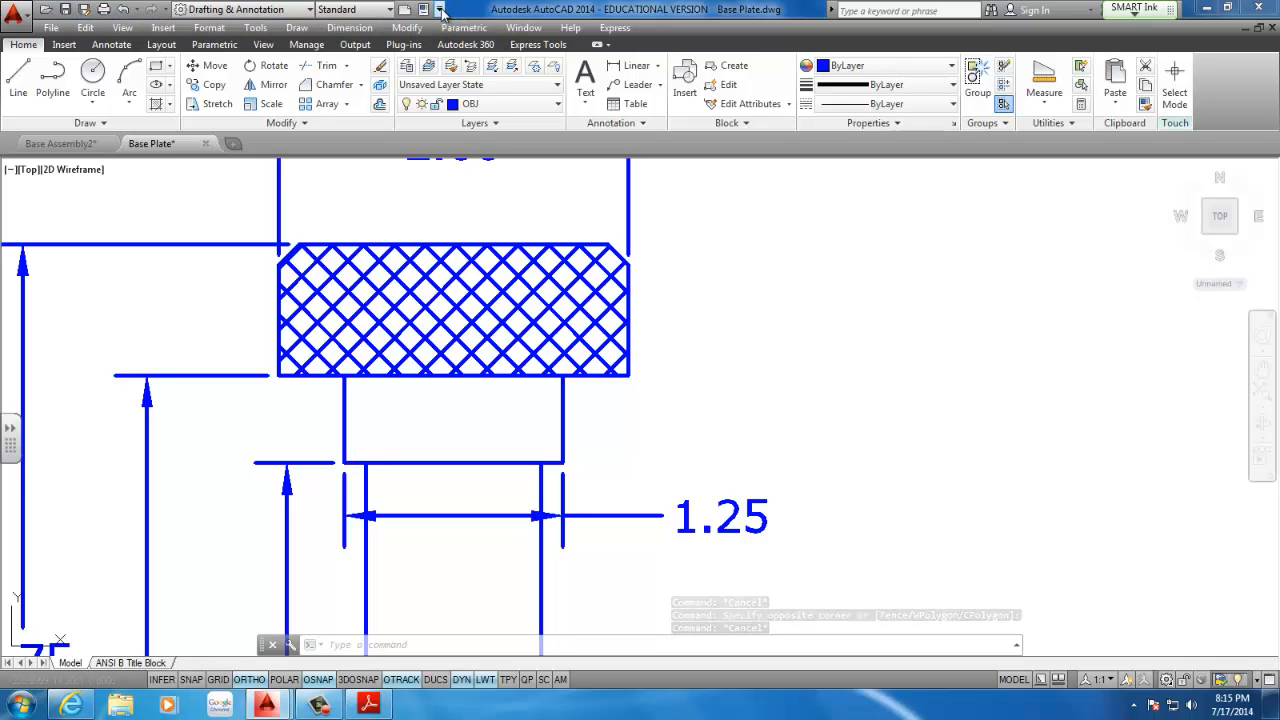
pyautogui.click(440, 9)
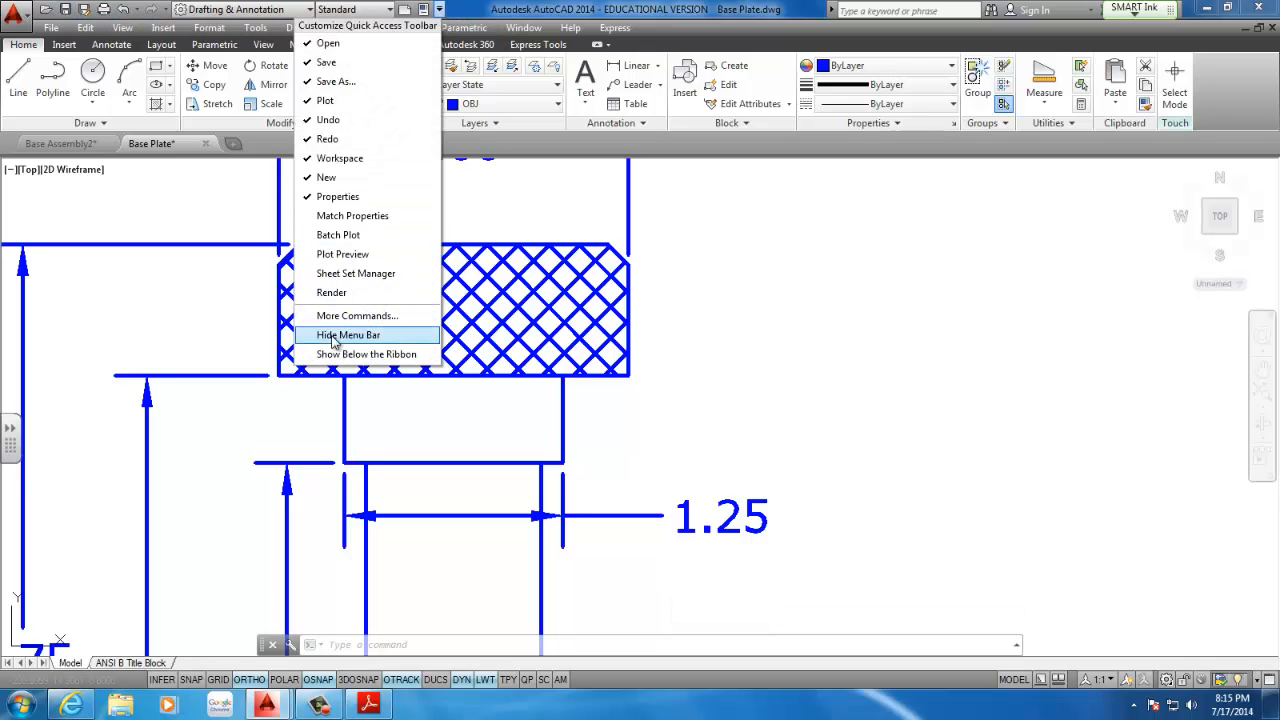
pyautogui.click(82, 30)
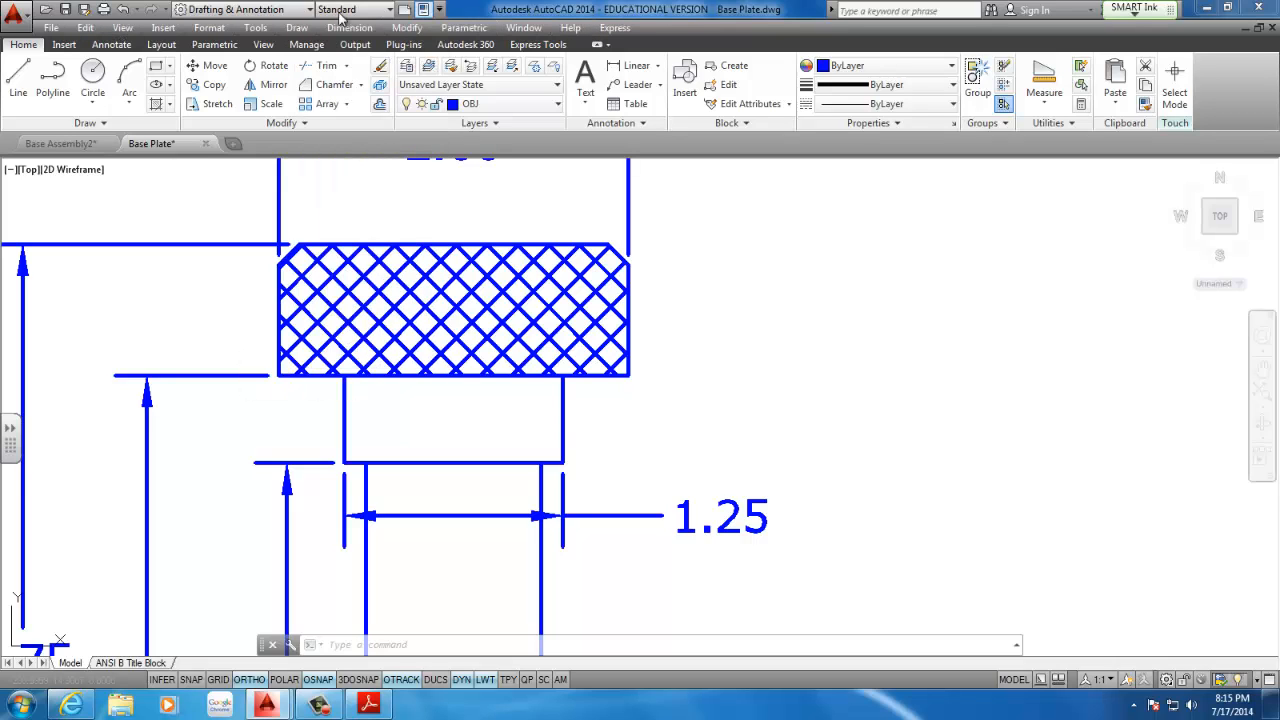
pyautogui.click(203, 28)
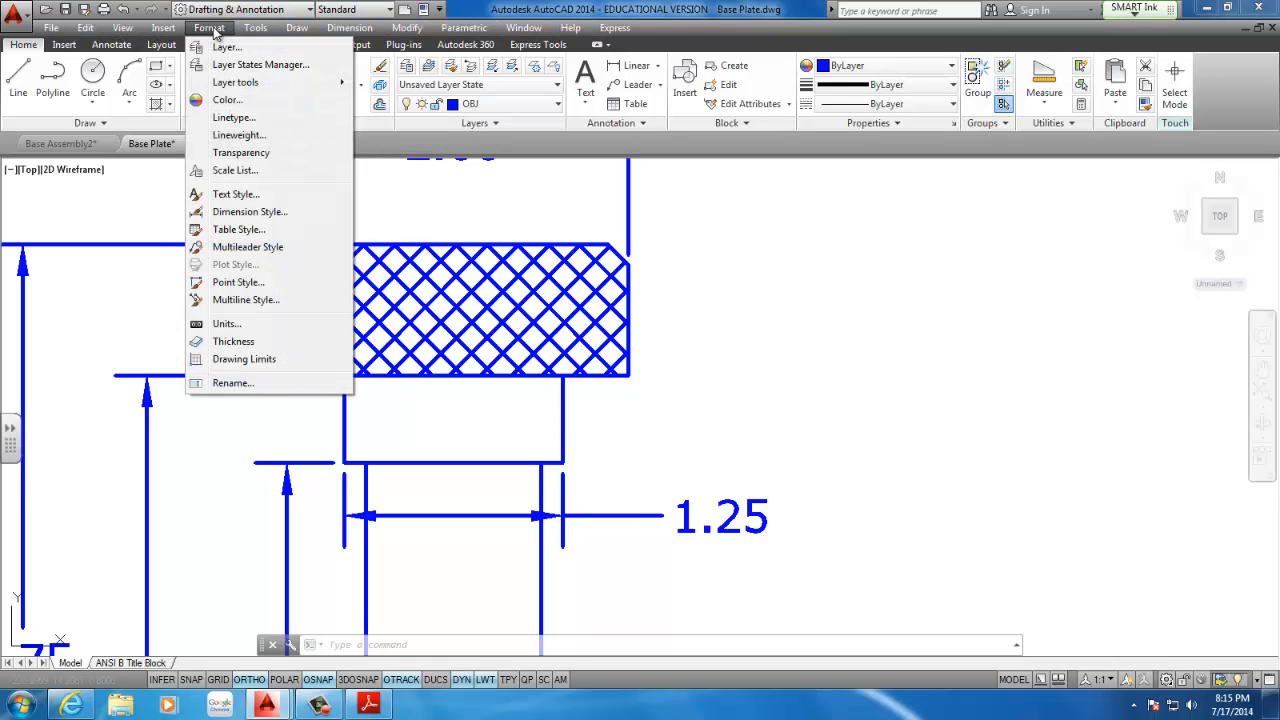
pyautogui.click(250, 212)
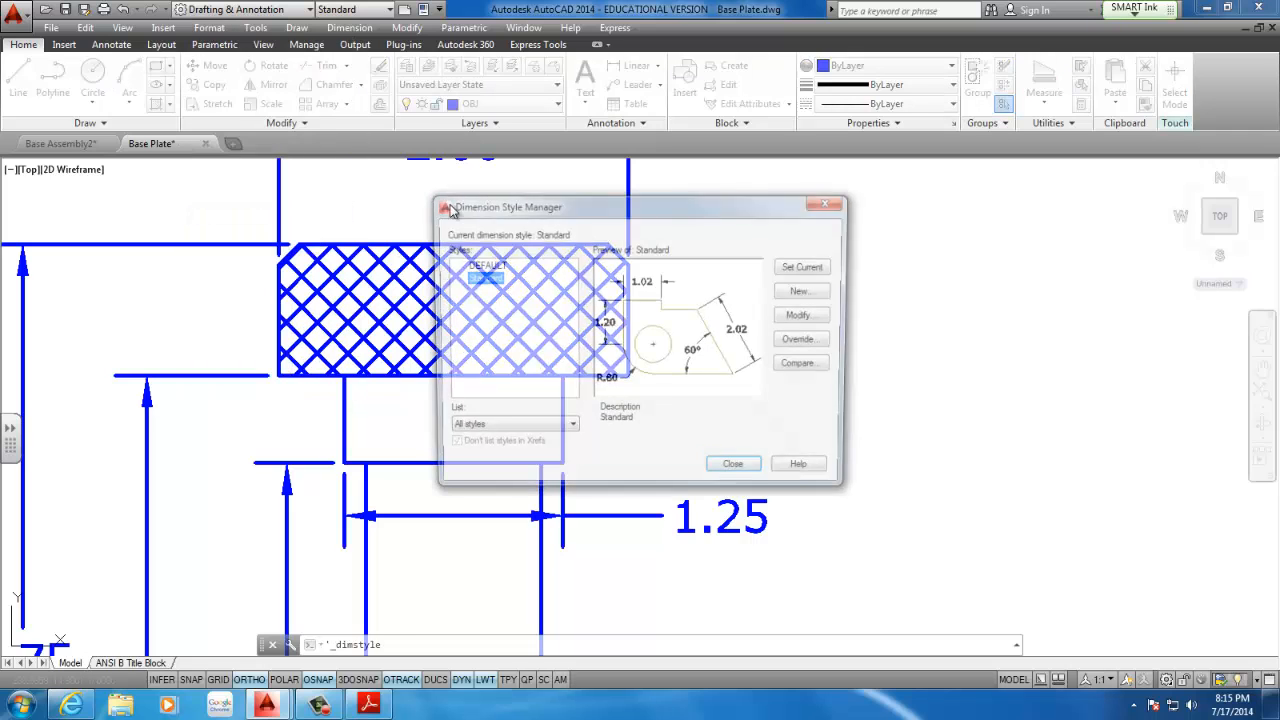
pyautogui.click(838, 204)
# - Put all six of the pin's dimensions on the DIM layer
pyautogui.scroll(-5, 660, 250)
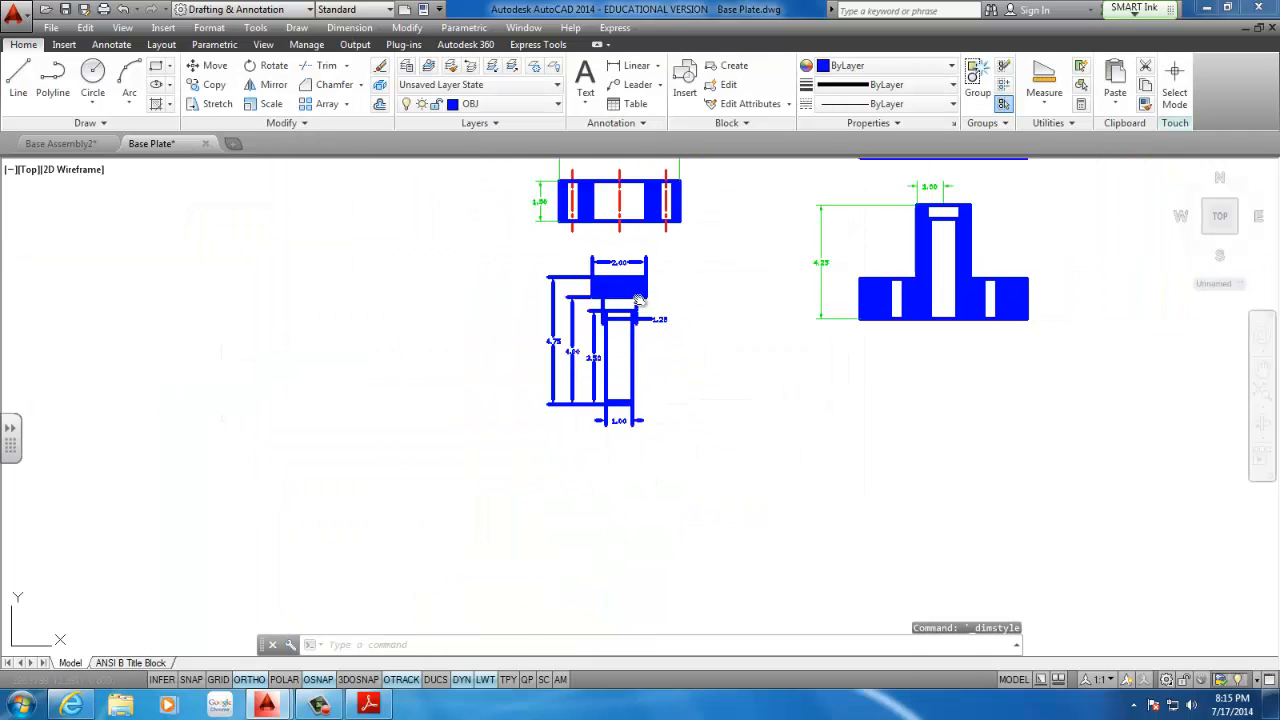
pyautogui.scroll(5, 652, 290)
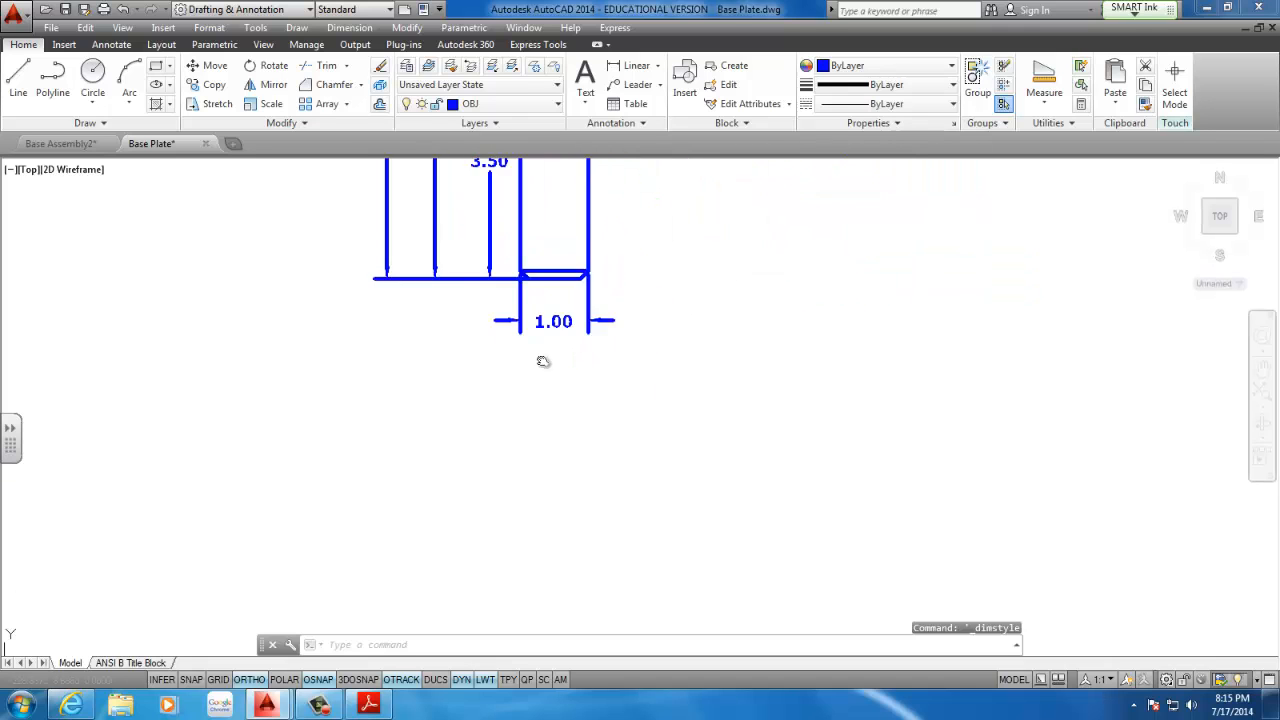
pyautogui.scroll(-3, 557, 325)
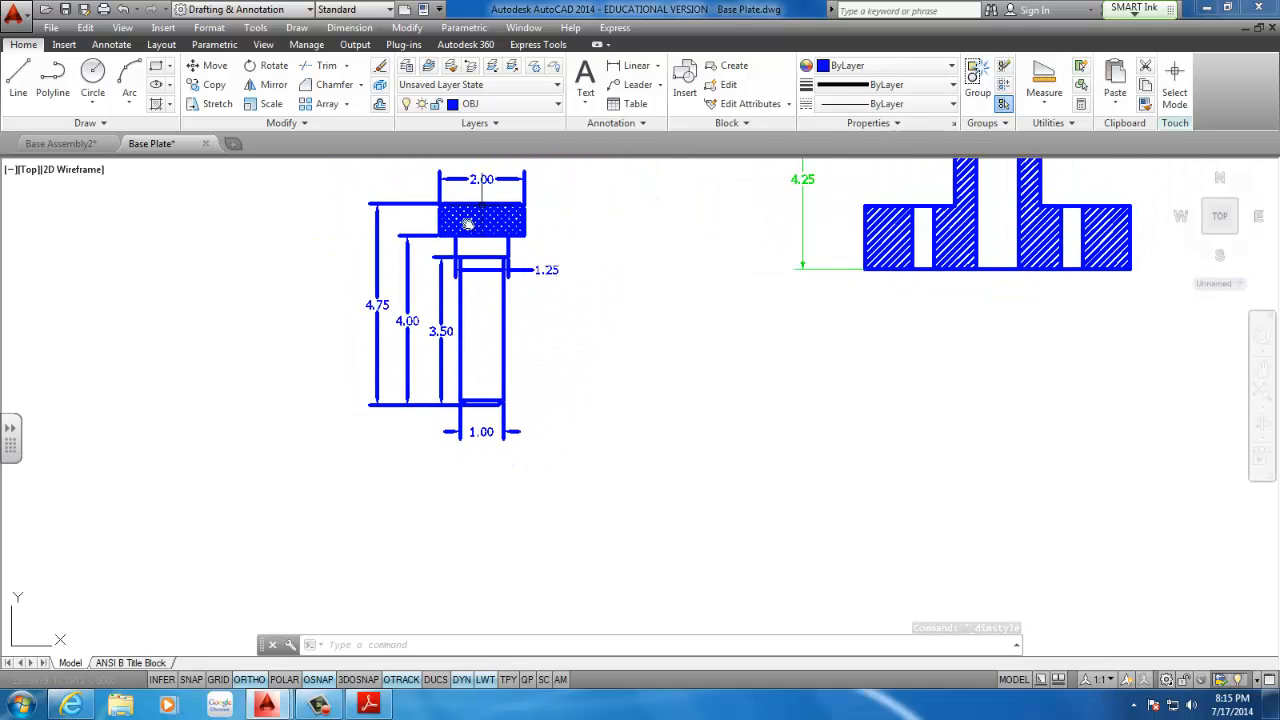
pyautogui.moveTo(500, 391)
pyautogui.mouseDown(button='middle')
pyautogui.moveTo(520, 286)
pyautogui.moveTo(486, 214)
pyautogui.moveTo(426, 252)
pyautogui.mouseUp(button='middle')
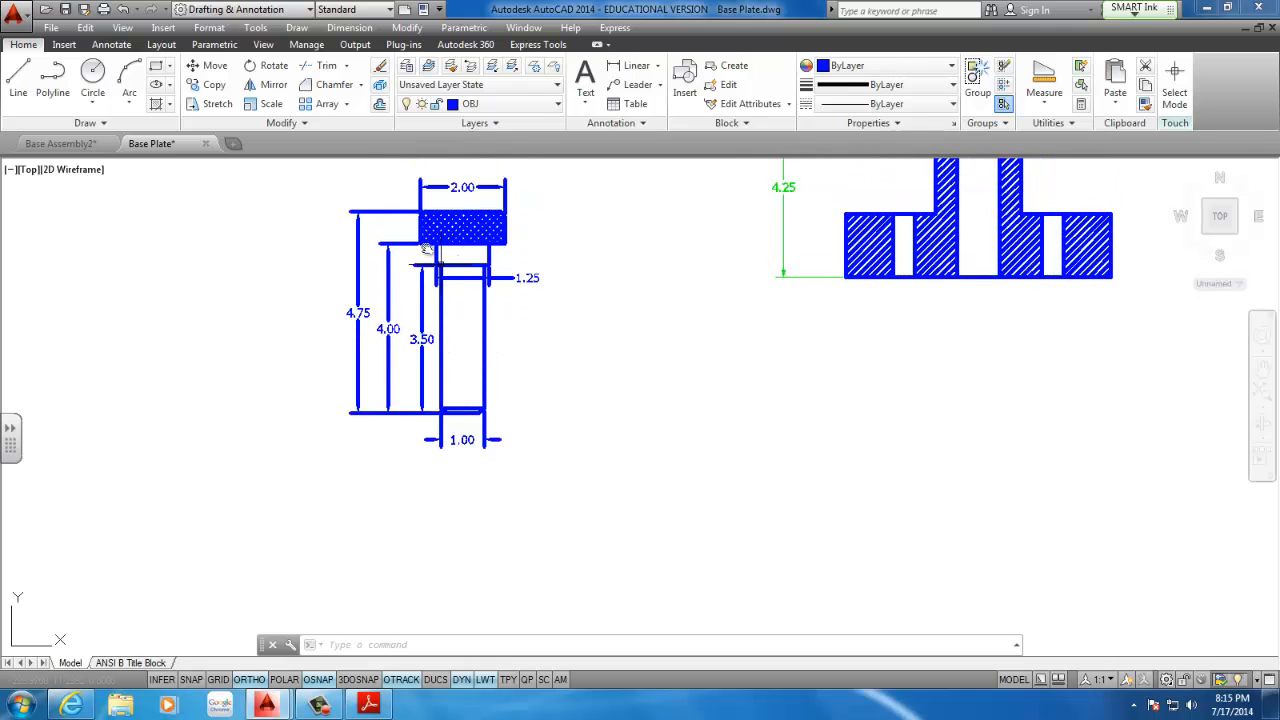
pyautogui.scroll(2, 424, 262)
pyautogui.click(417, 242)
pyautogui.click(277, 371)
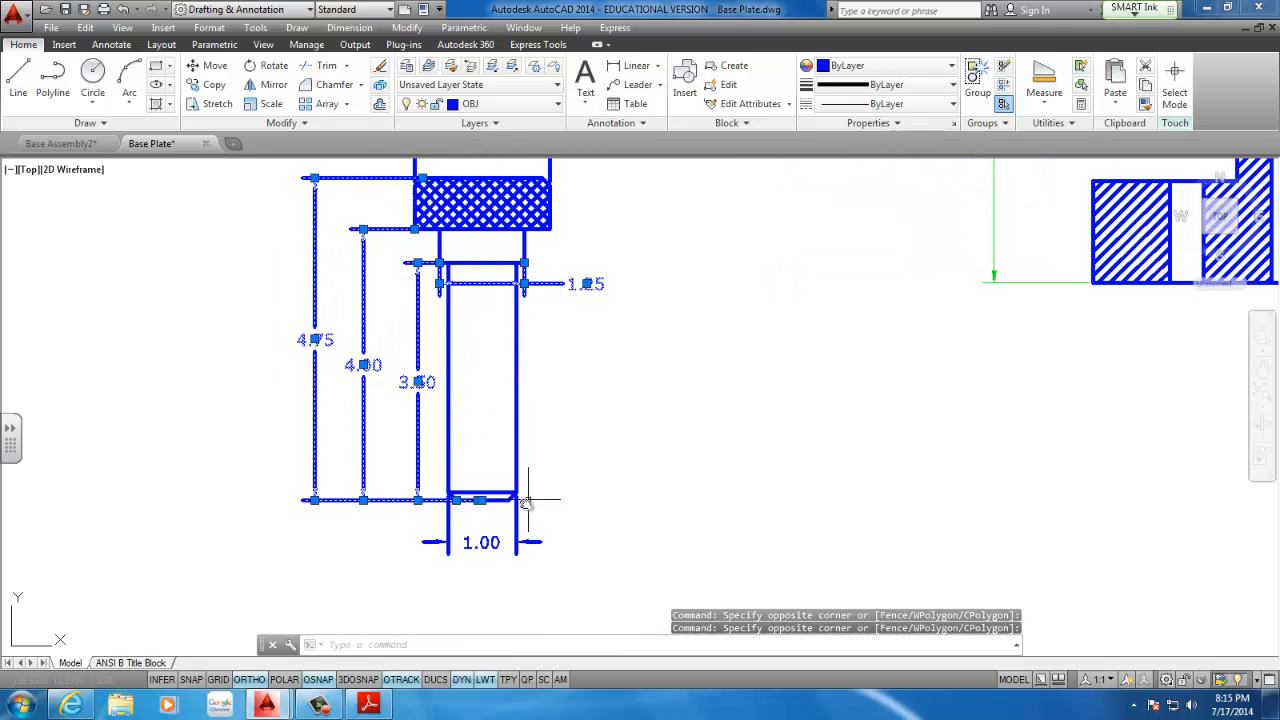
pyautogui.click(555, 528)
pyautogui.click(505, 537)
pyautogui.scroll(-2, 503, 555)
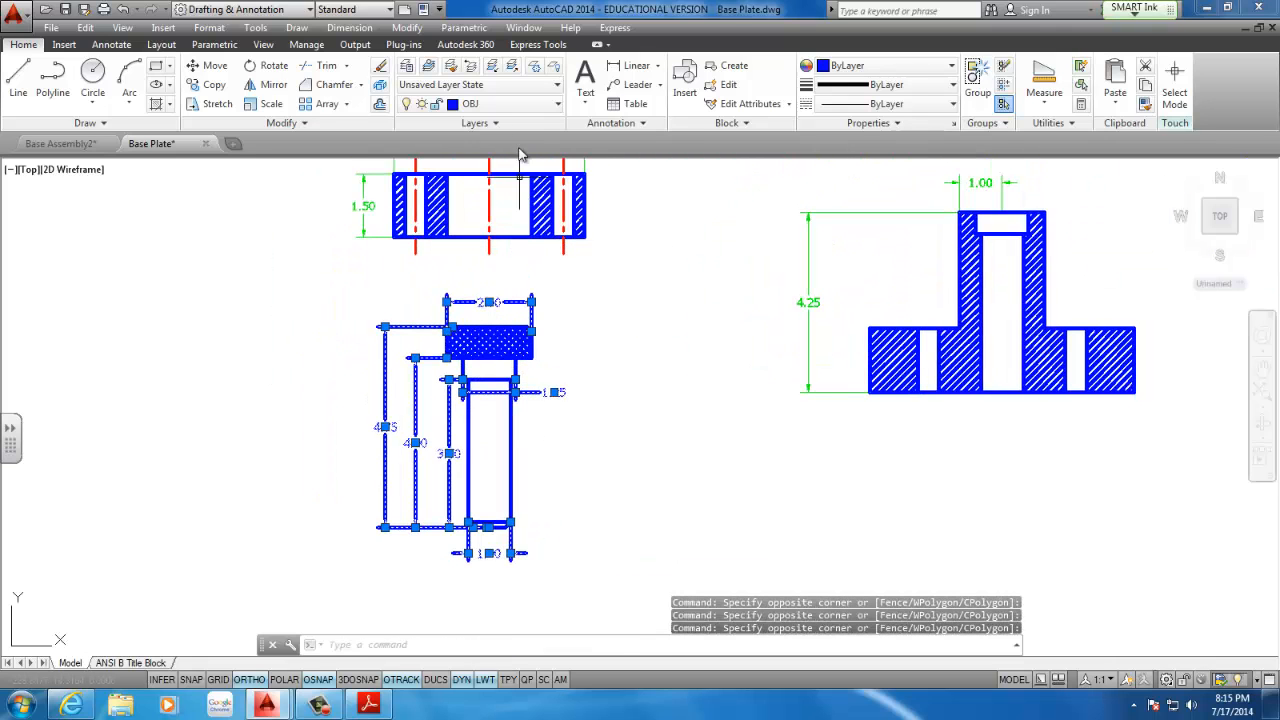
pyautogui.click(478, 104)
pyautogui.click(478, 168)
pyautogui.press('Escape')
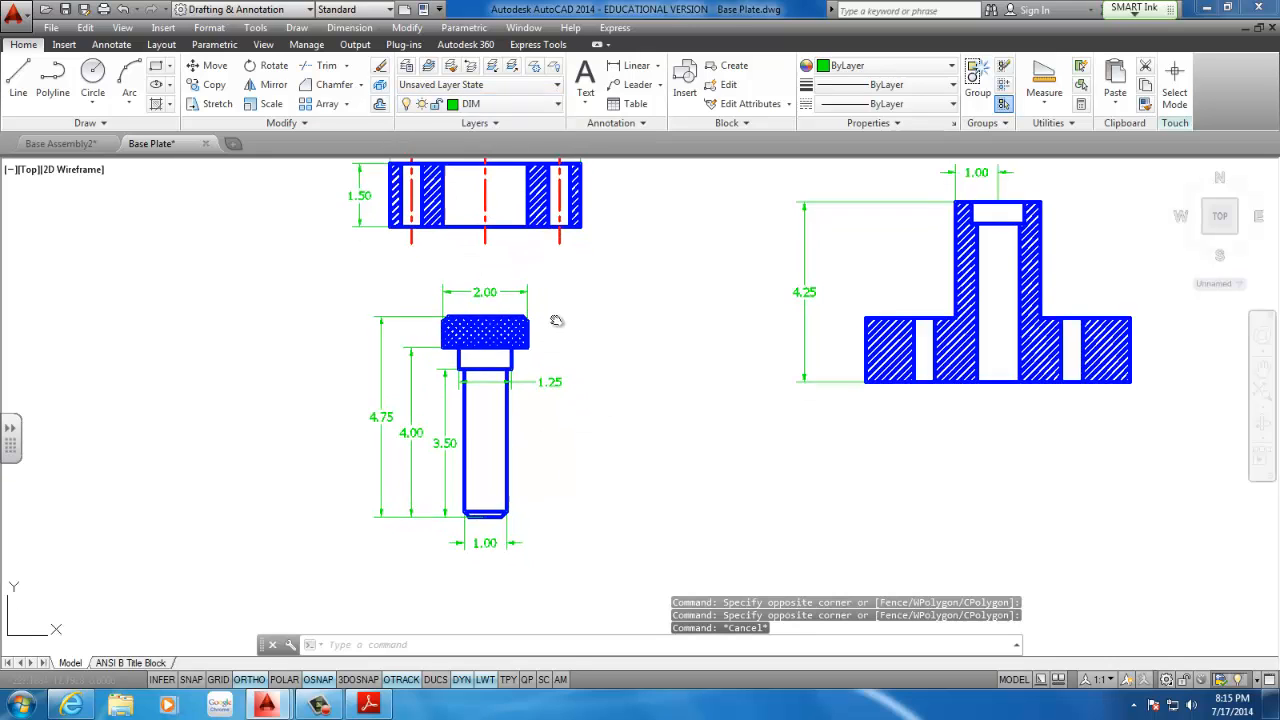
# - Move the overall length dimension's lower extension-line origin from the bottom edge's midpoint to the chamfer's left corner
pyautogui.scroll(2, 476, 400)
pyautogui.scroll(1, 476, 400)
pyautogui.click(423, 437)
pyautogui.click(408, 417)
pyautogui.click(494, 429)
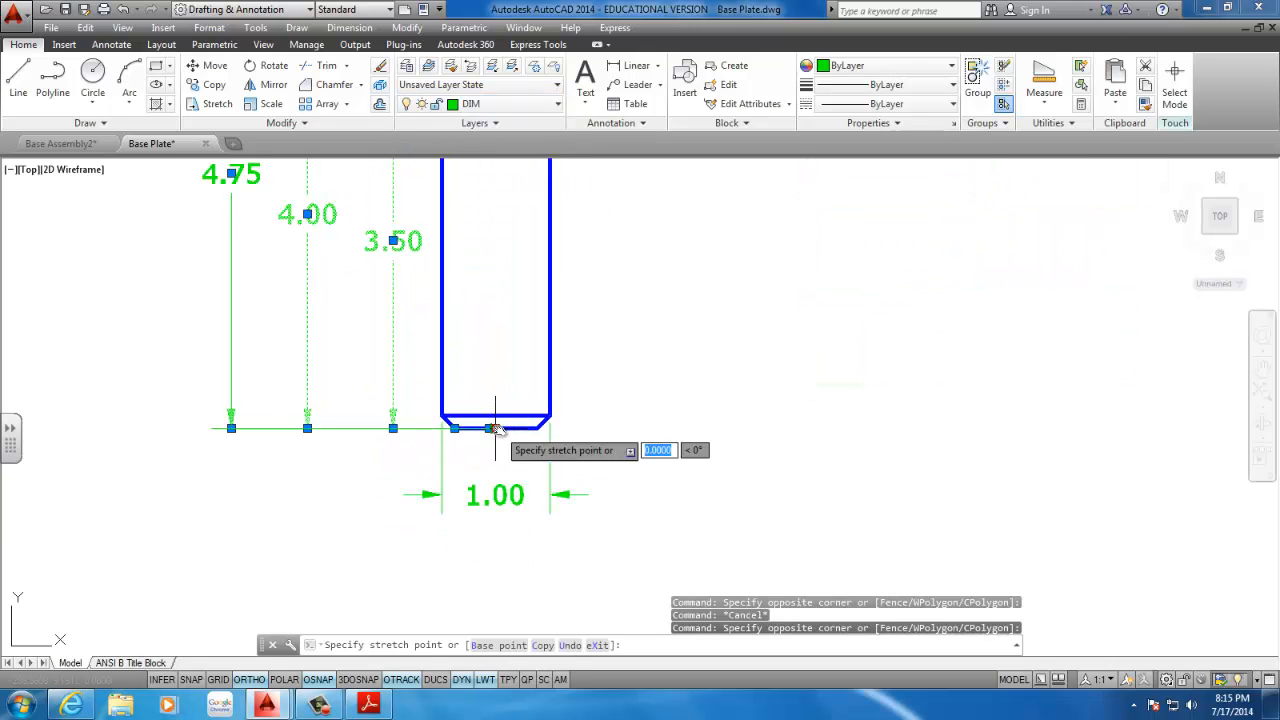
pyautogui.press('Escape')
pyautogui.press('Escape')
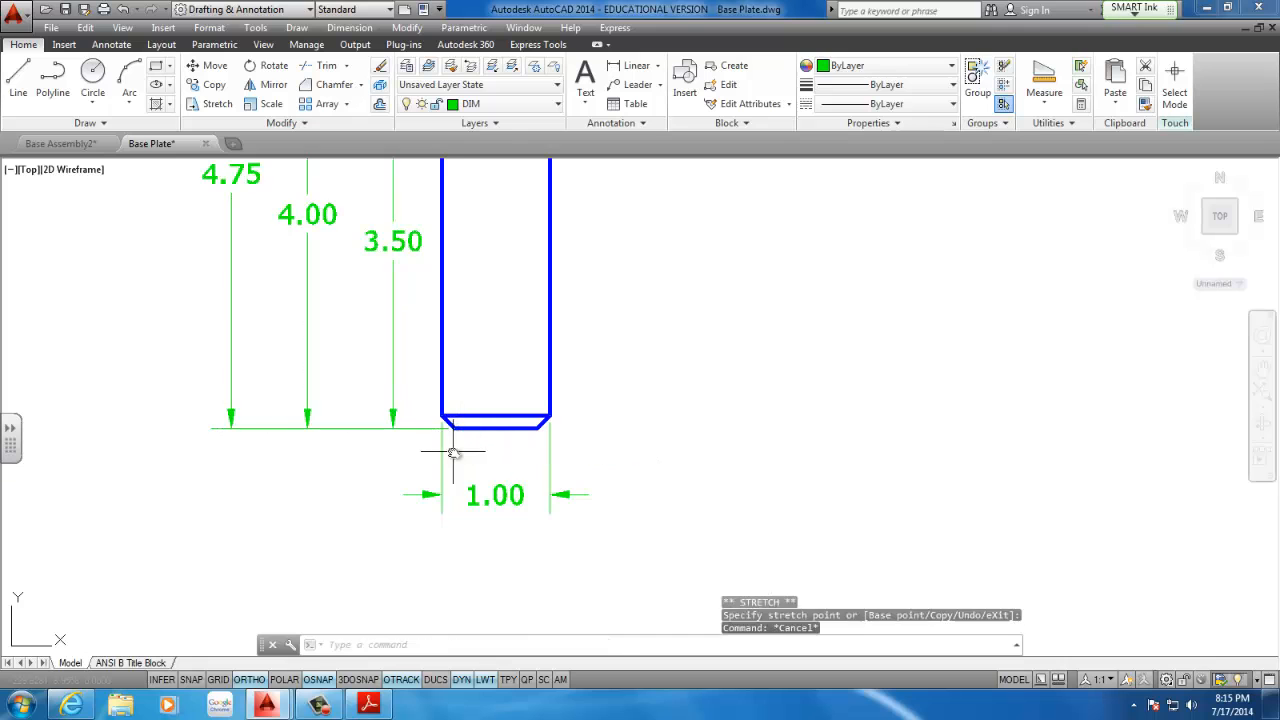
# - Examine the pin's head, shoulder and chamfered tip together with the placement of their dimensions
pyautogui.scroll(3, 450, 429)
pyautogui.scroll(2, 447, 428)
pyautogui.scroll(-4, 430, 400)
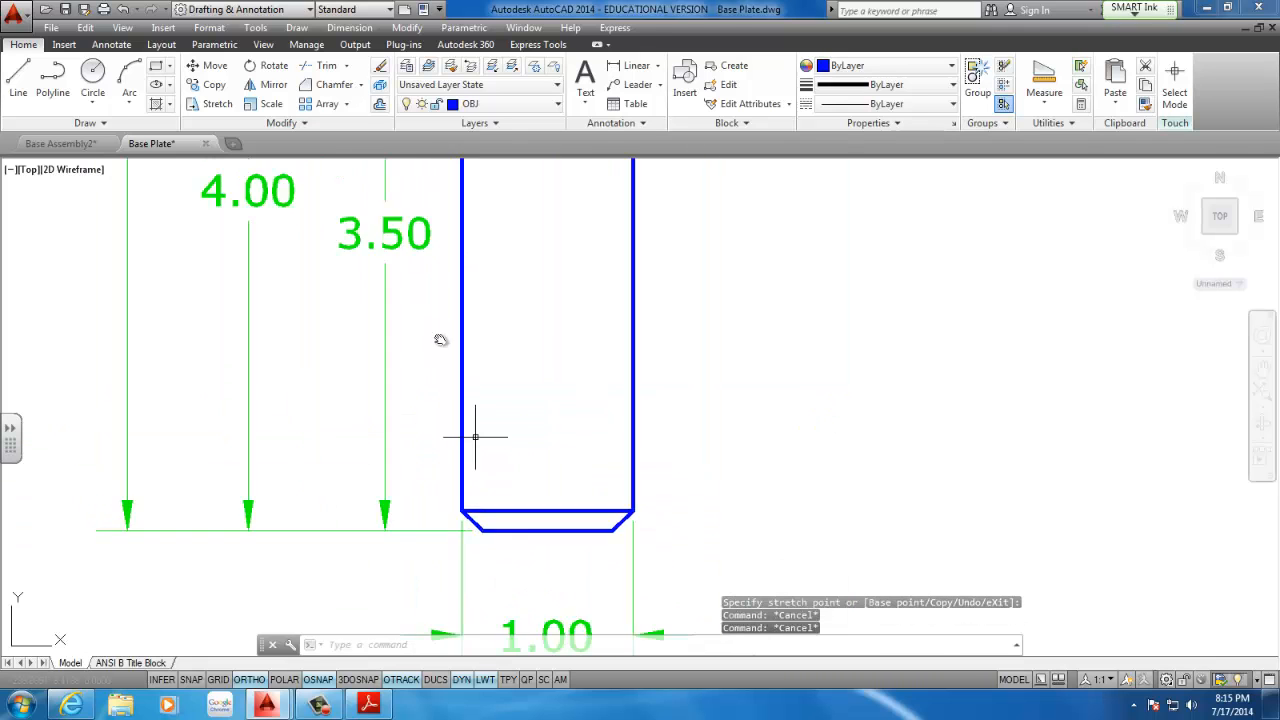
pyautogui.scroll(5, 457, 400)
pyautogui.scroll(-6, 453, 350)
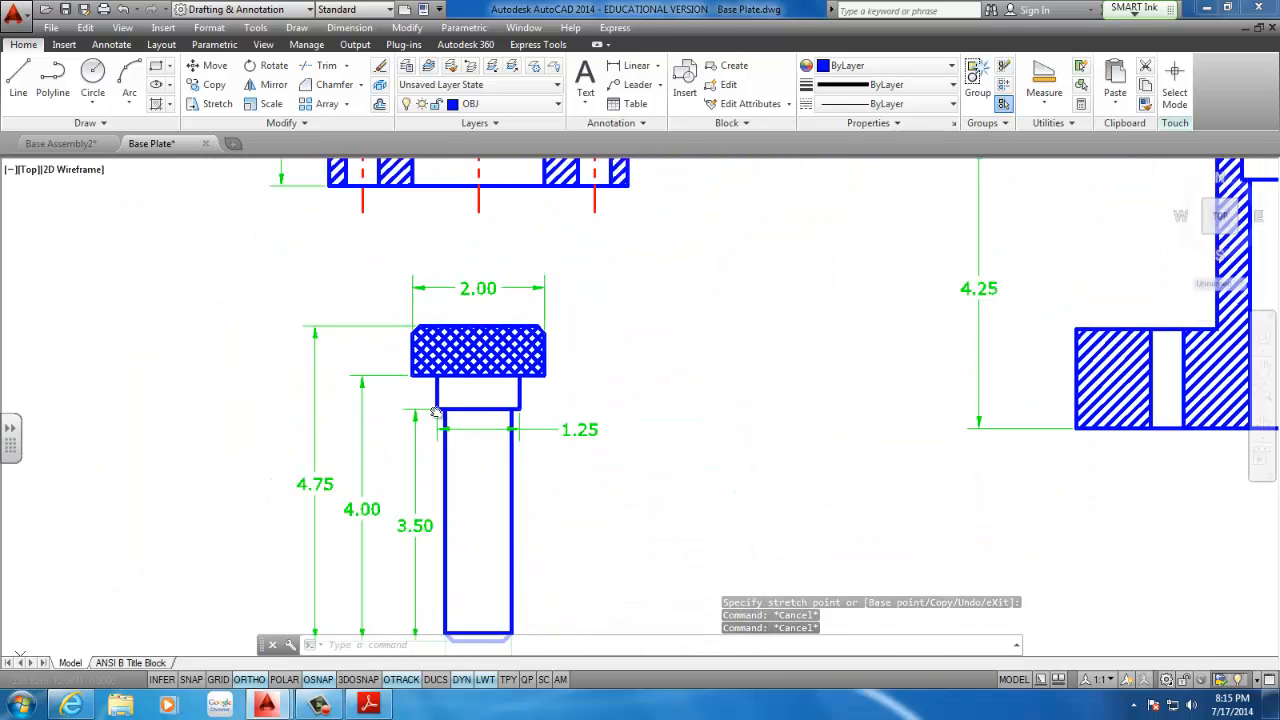
pyautogui.scroll(3, 445, 360)
pyautogui.scroll(-7, 470, 358)
pyautogui.scroll(6, 482, 355)
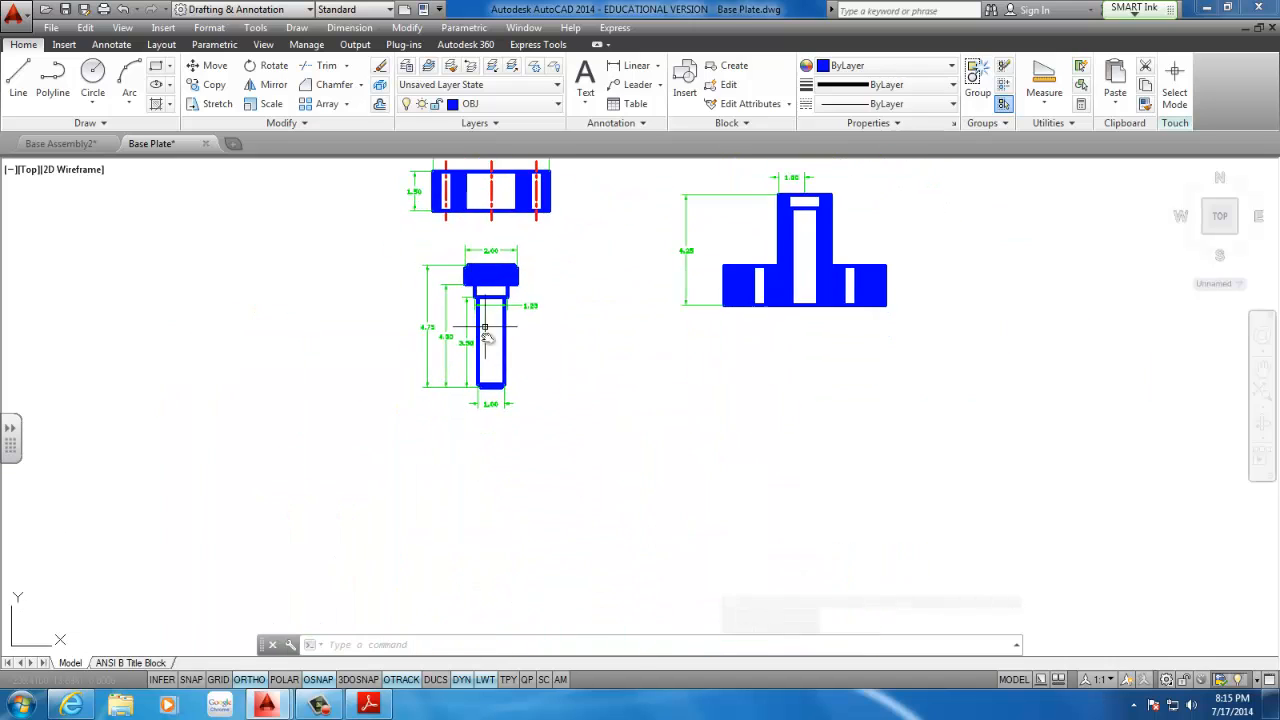
pyautogui.scroll(-4, 490, 340)
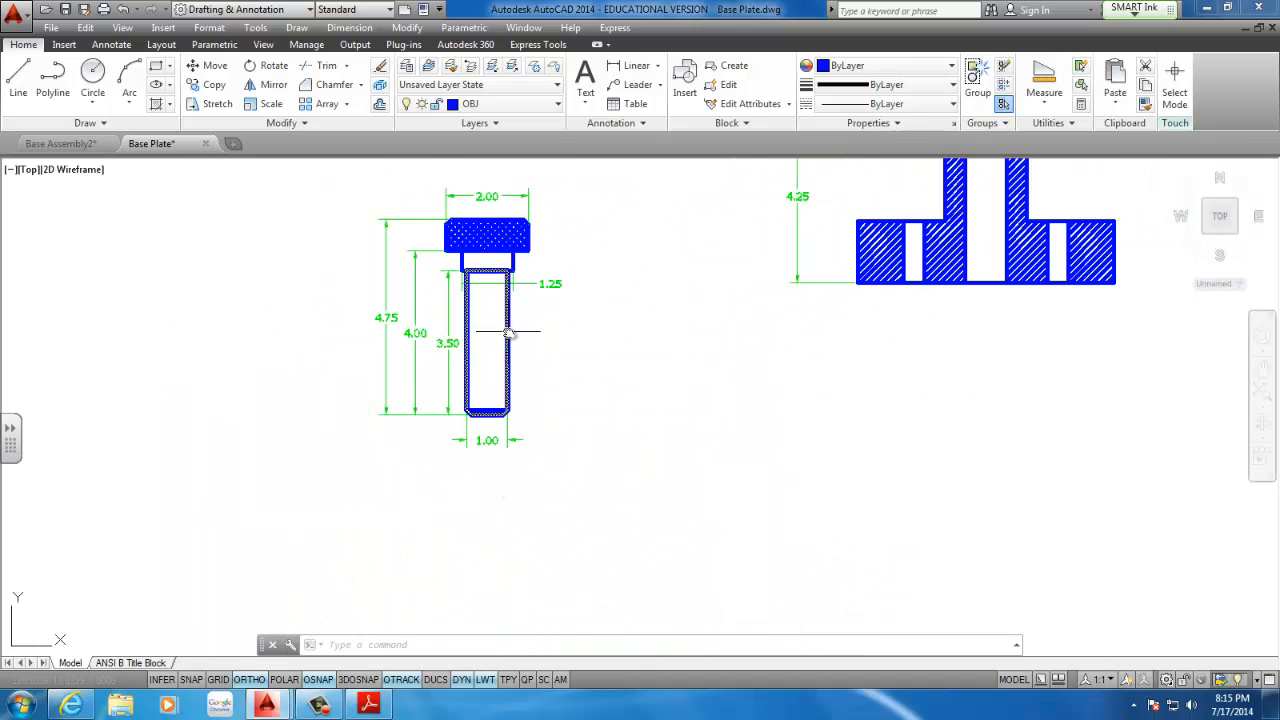
pyautogui.moveTo(510, 354); pyautogui.dragTo(517, 346, button='middle')
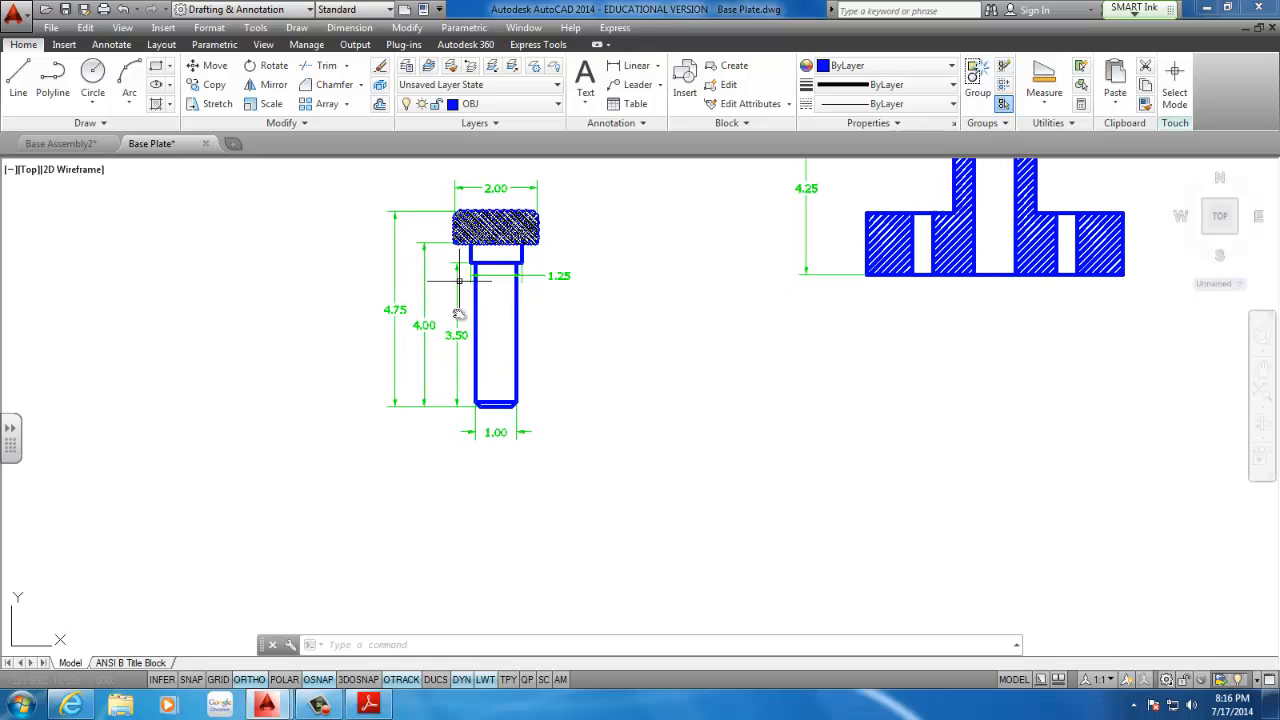
pyautogui.moveTo(500, 446); pyautogui.dragTo(512, 376, button='middle')
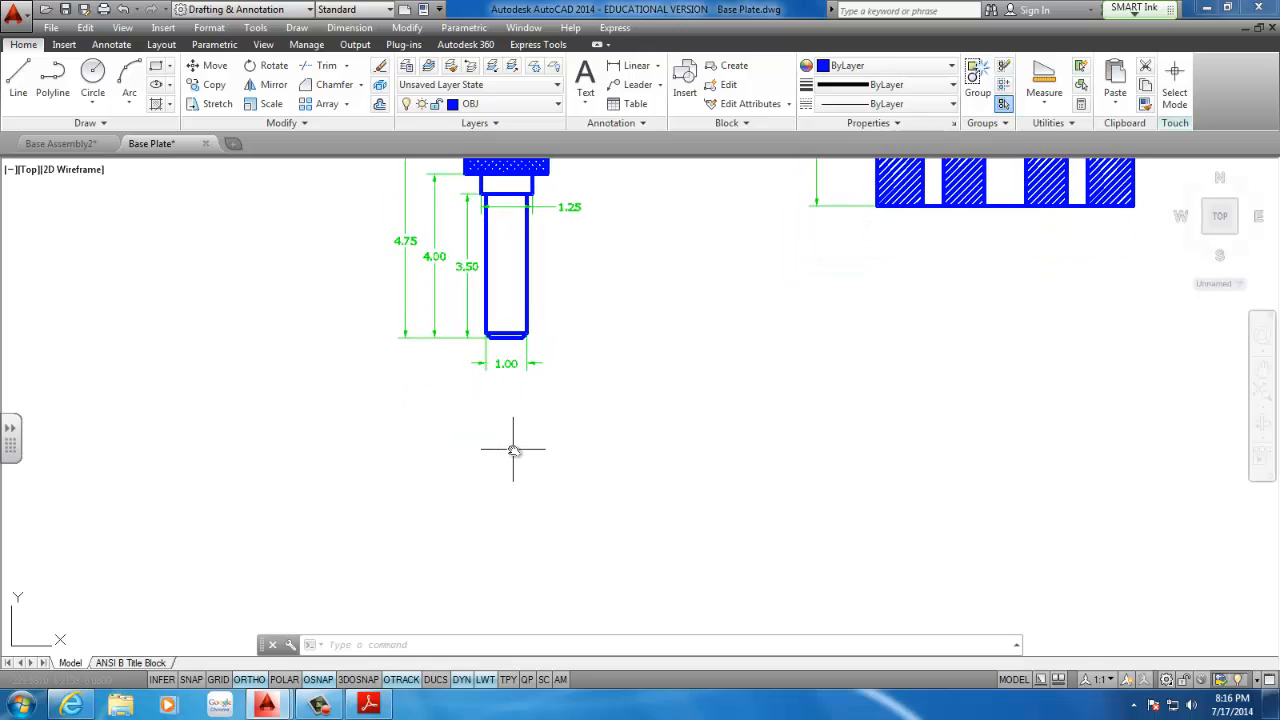
pyautogui.moveTo(513, 449); pyautogui.dragTo(467, 579, button='middle')
pyautogui.scroll(-1, 488, 362)
# - Draw a vertical construction line downward from the midpoint of the pin's bottom edge
pyautogui.moveTo(488, 362)
pyautogui.mouseDown(button='middle')
pyautogui.moveTo(504, 238)
pyautogui.moveTo(504, 363)
pyautogui.mouseUp(button='middle')
pyautogui.scroll(2, 516, 383)
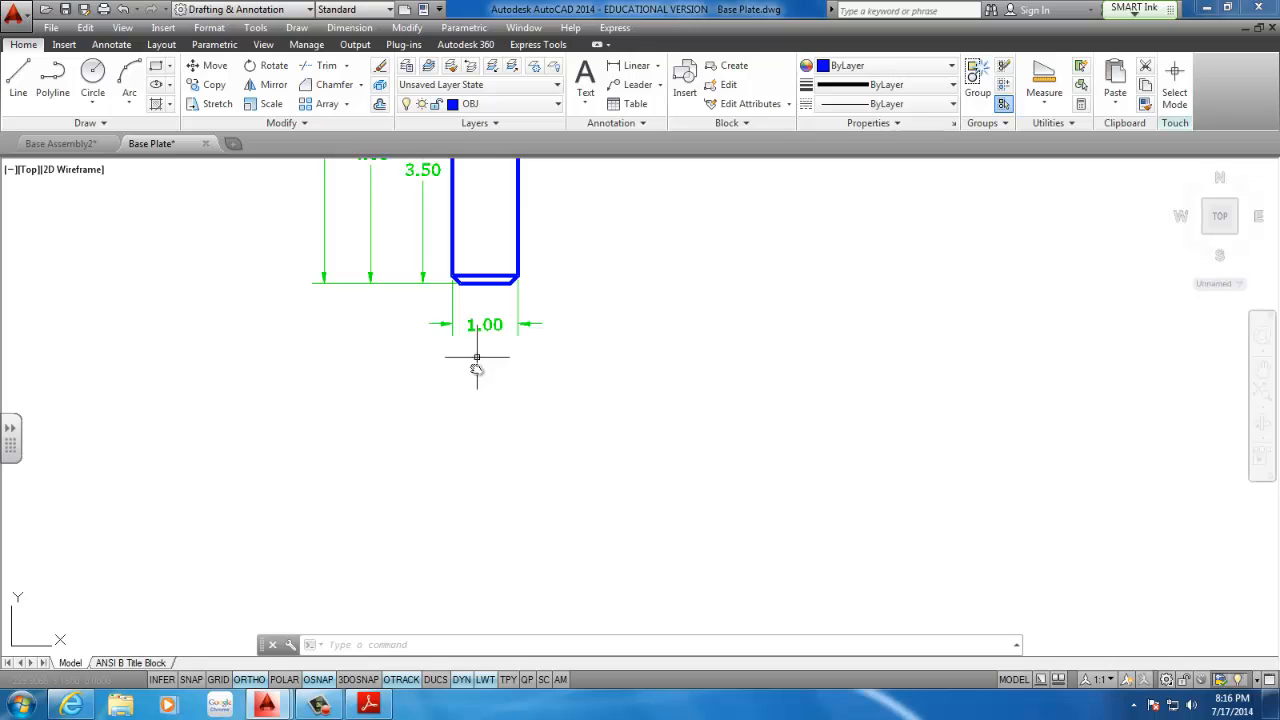
pyautogui.moveTo(476, 370); pyautogui.dragTo(506, 367, button='middle')
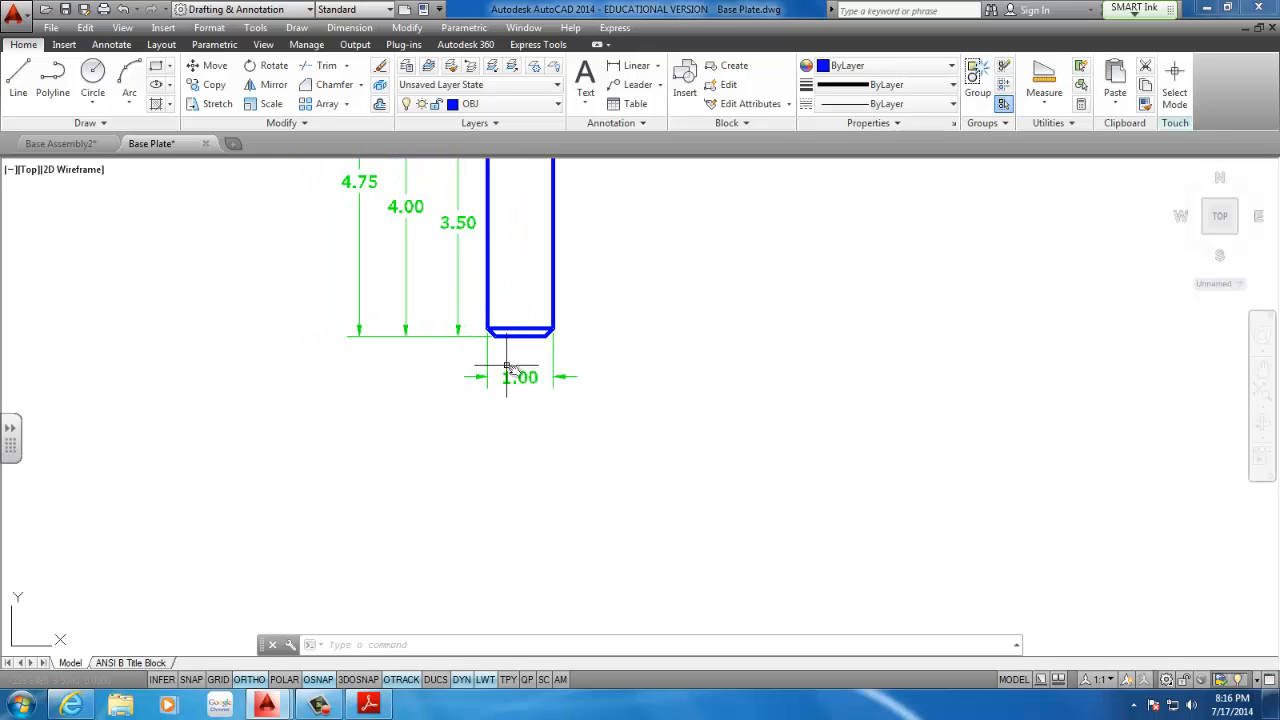
pyautogui.click(17, 82)
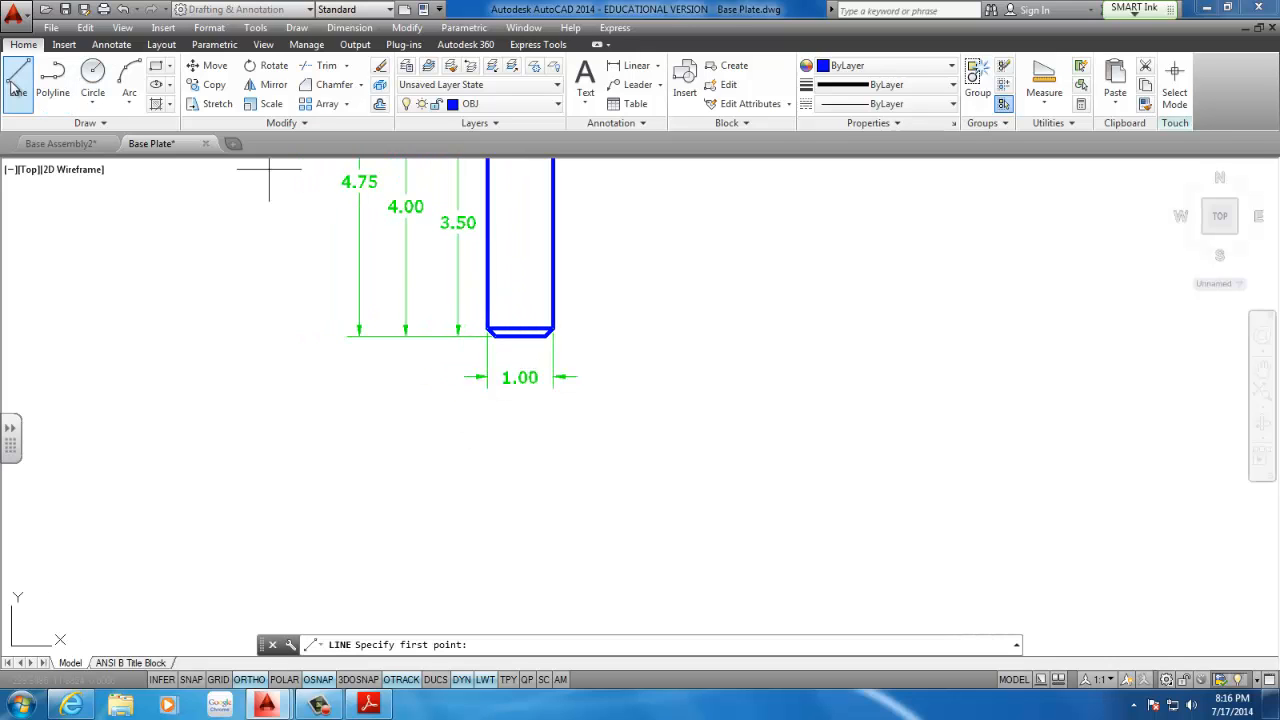
pyautogui.click(520, 337)
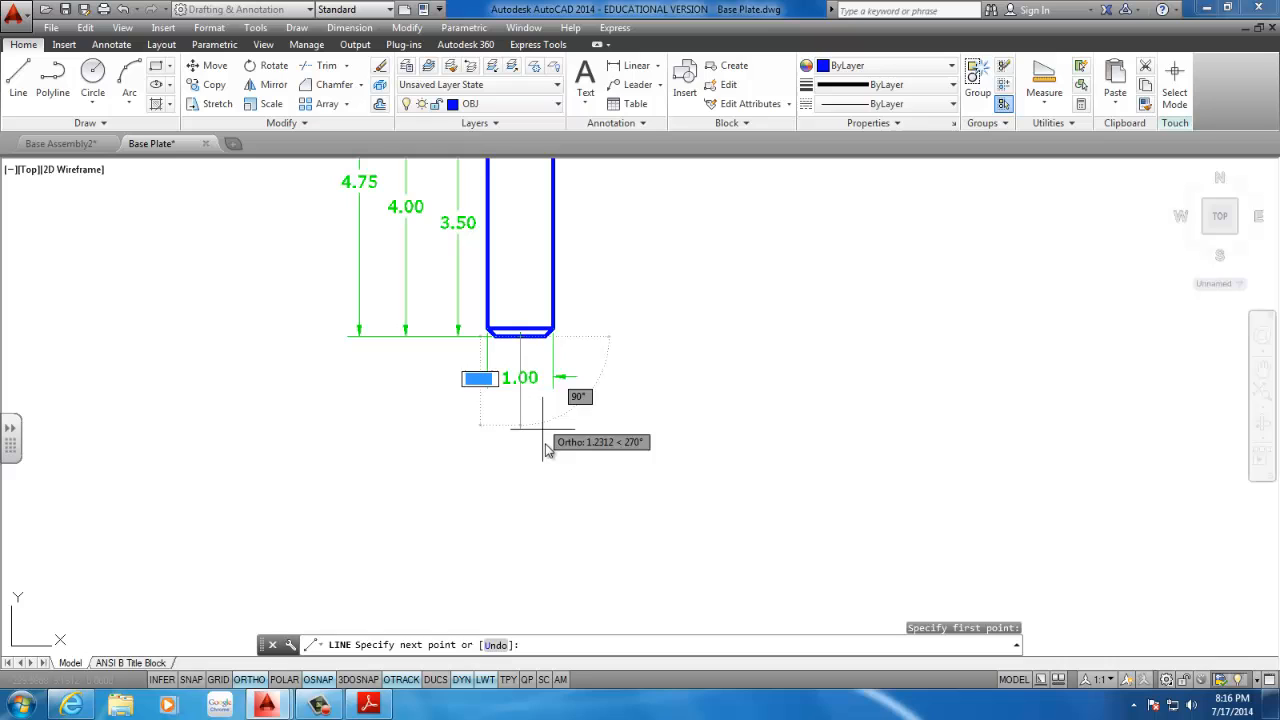
pyautogui.click(543, 589)
pyautogui.press('Escape')
pyautogui.scroll(-2, 534, 543)
pyautogui.moveTo(487, 516)
pyautogui.mouseDown(button='middle')
pyautogui.moveTo(416, 408)
pyautogui.moveTo(448, 374)
pyautogui.mouseUp(button='middle')
pyautogui.scroll(2, 432, 320)
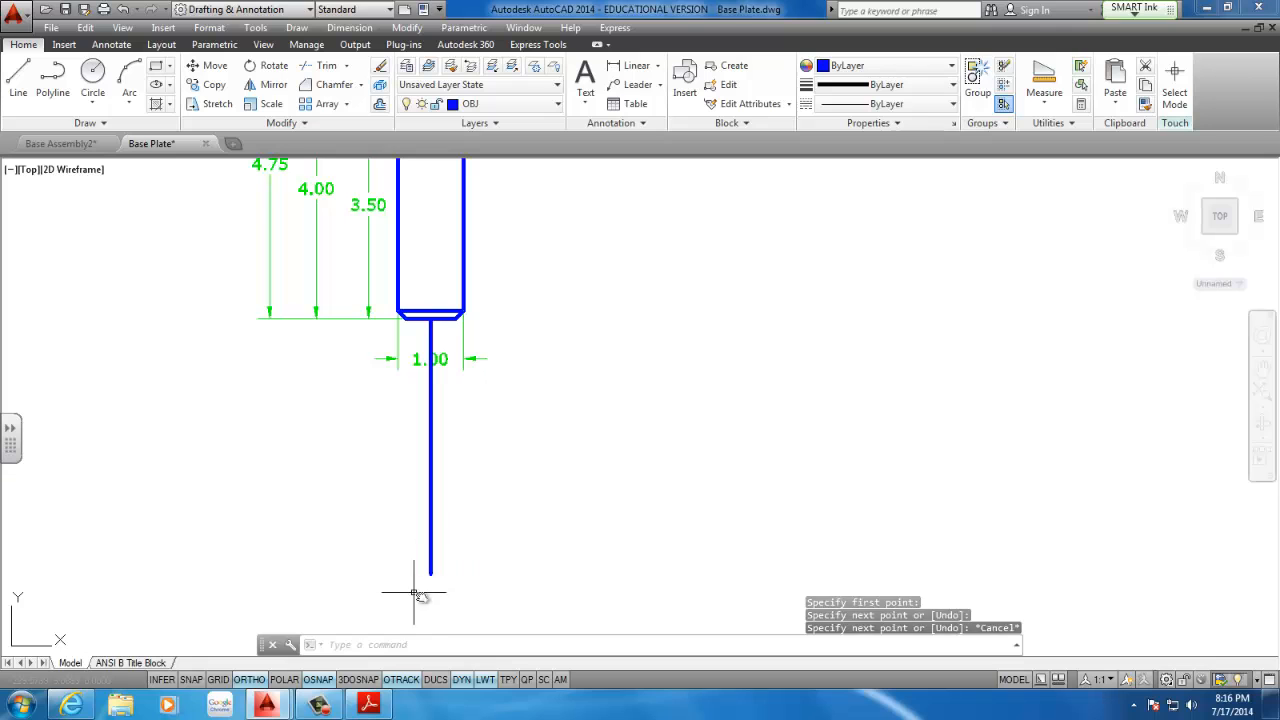
# - Check B101-3's centerline and circular end view in the Lab 6C - Base Assembly PDF and return to the Base Plate drawing
pyautogui.scroll(-2, 560, 470)
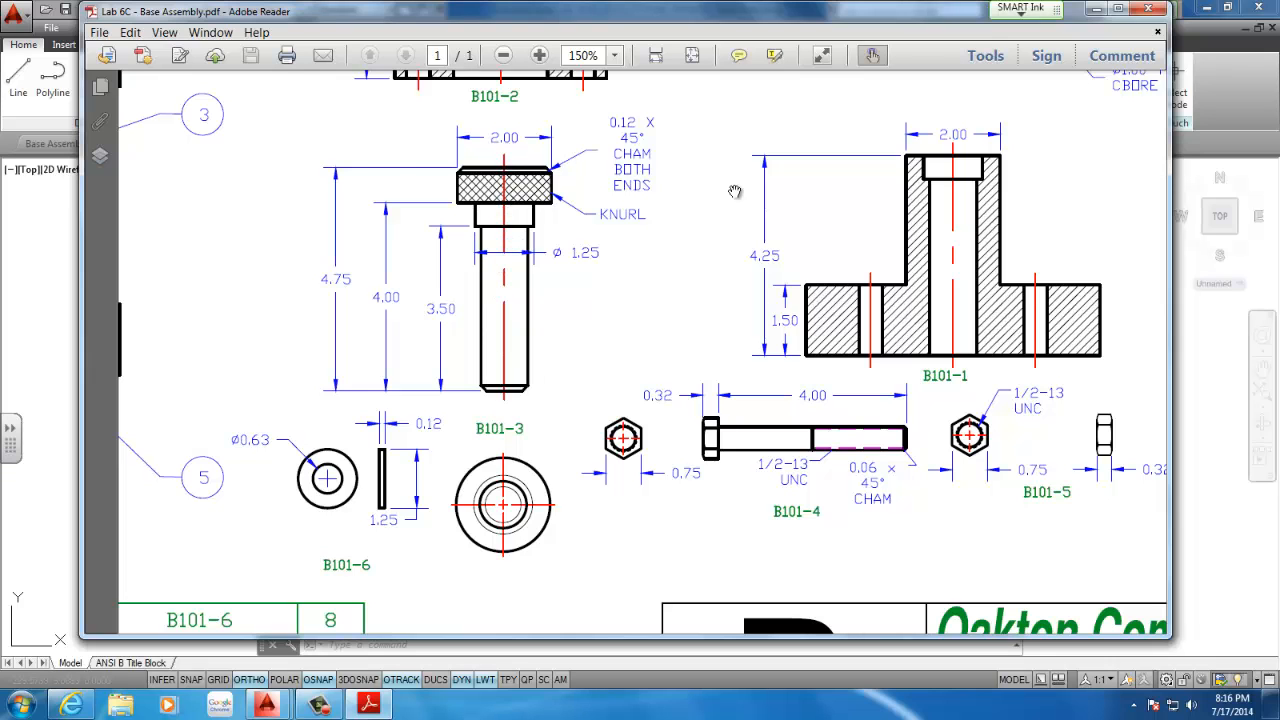
pyautogui.click(1095, 9)
pyautogui.click(508, 329)
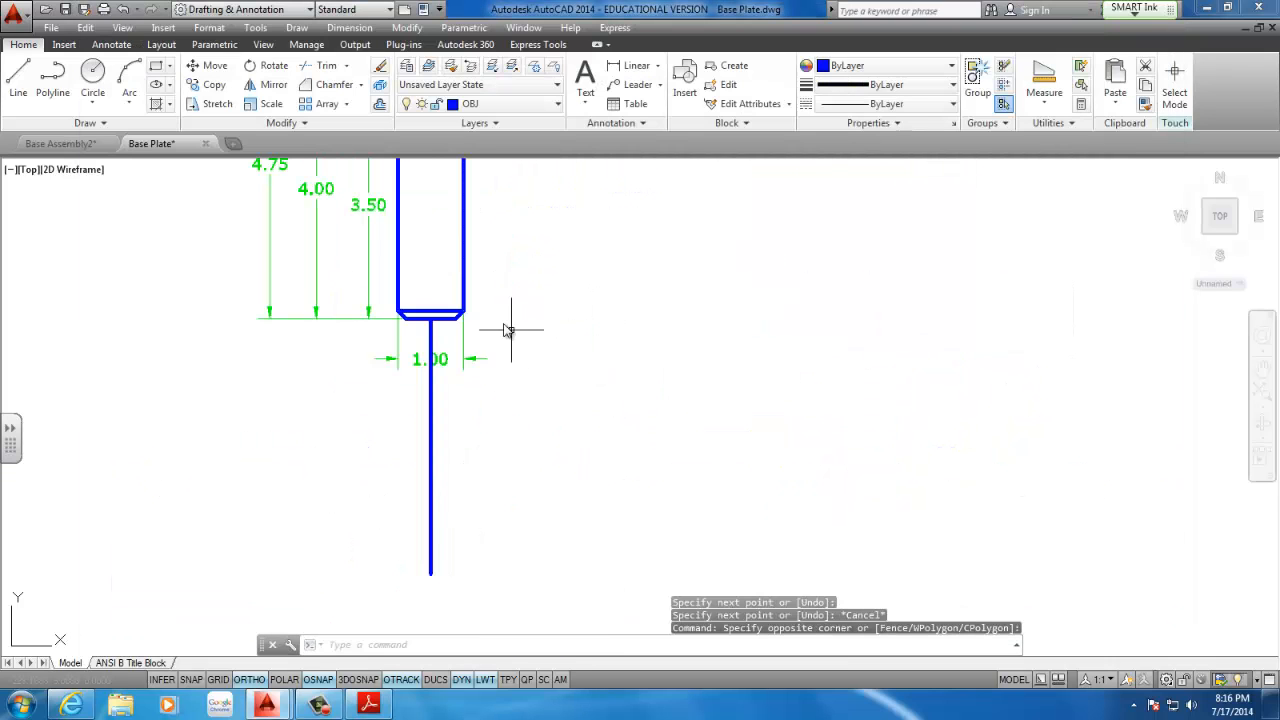
# - Draw a vertical line along the pin's axis from the midpoint of the head's top edge to the midpoint of the bottom edge
pyautogui.scroll(-5, 472, 428)
pyautogui.scroll(6, 472, 428)
pyautogui.scroll(-3, 451, 365)
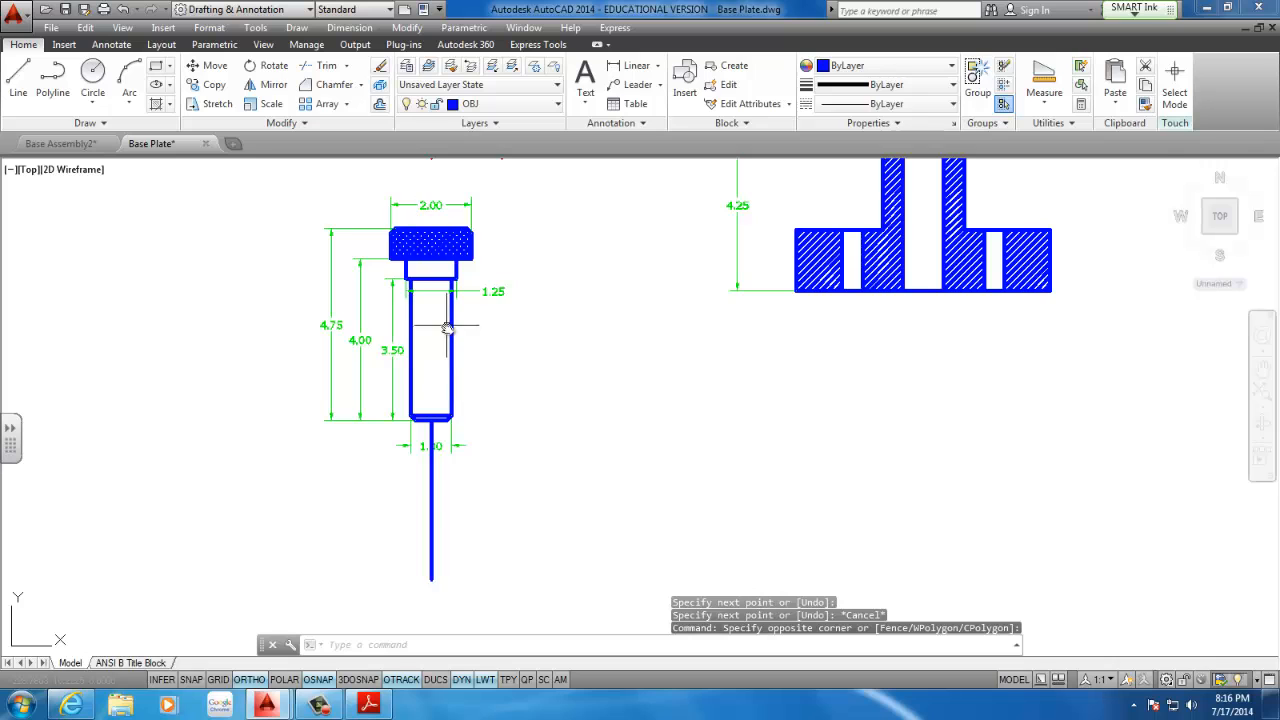
pyautogui.scroll(2, 447, 328)
pyautogui.scroll(-4, 434, 297)
pyautogui.scroll(2, 429, 257)
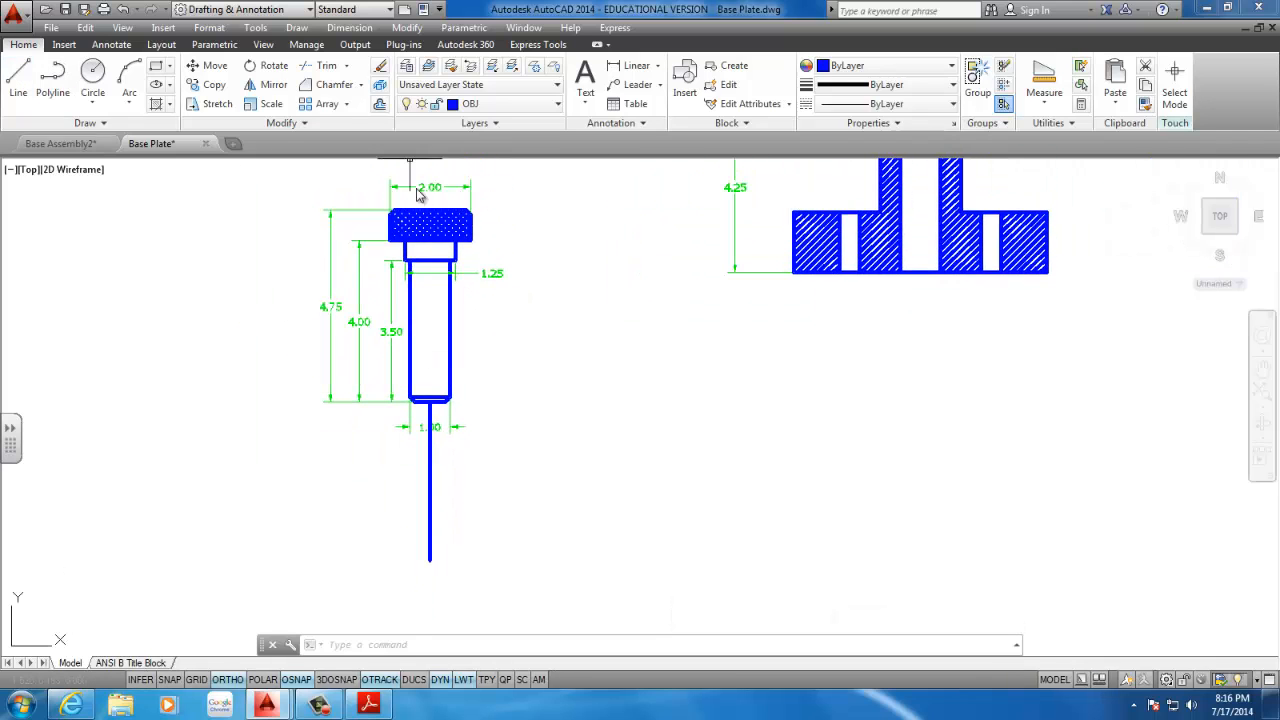
pyautogui.scroll(2, 420, 222)
pyautogui.click(18, 78)
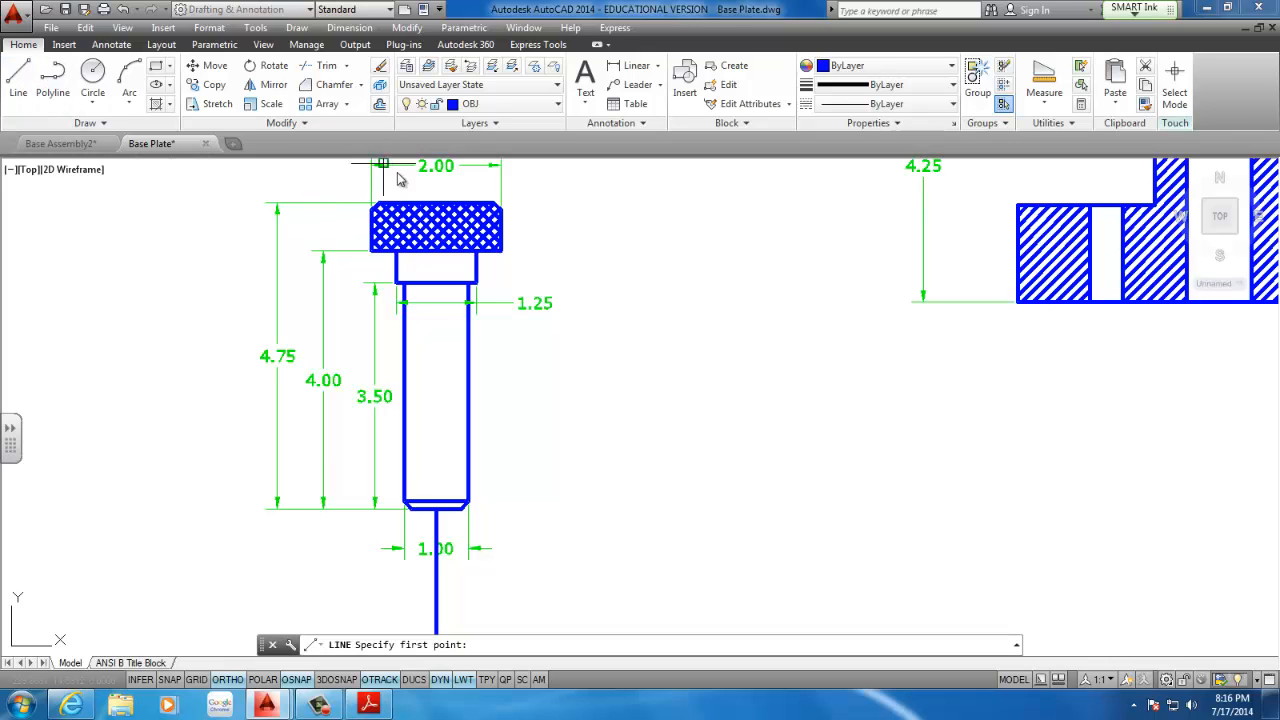
pyautogui.click(436, 203)
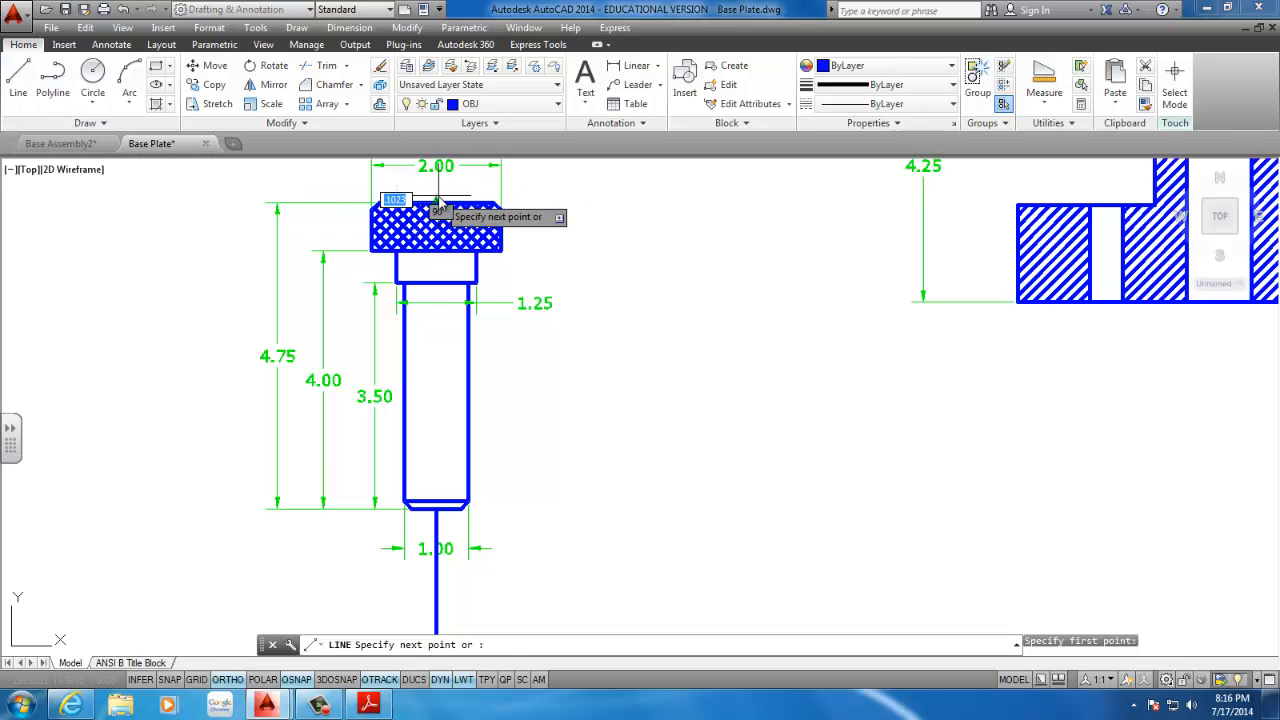
pyautogui.click(430, 512)
pyautogui.press('Escape')
pyautogui.scroll(-2, 440, 398)
pyautogui.scroll(2, 440, 398)
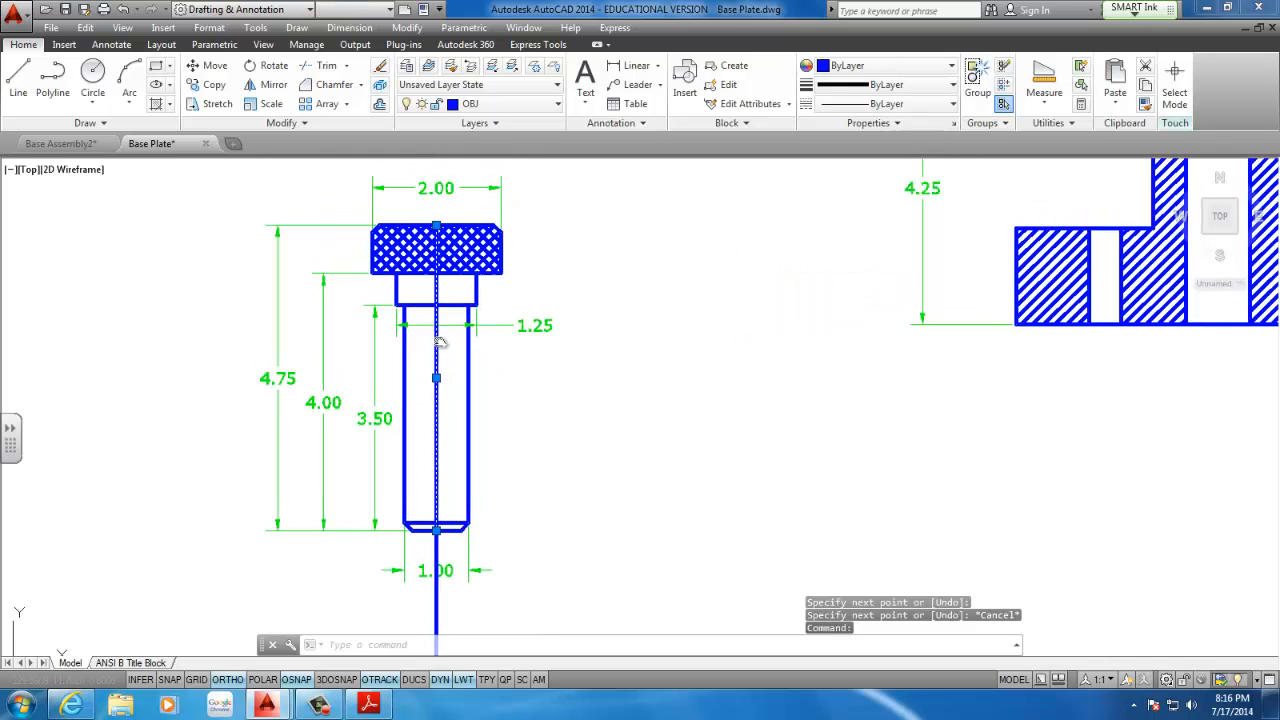
# - Stretch the axis line's upper end about 0.41 above the head and its lower end a short distance below the chamfered tip
pyautogui.click(432, 255)
pyautogui.scroll(1, 436, 243)
pyautogui.scroll(1, 436, 243)
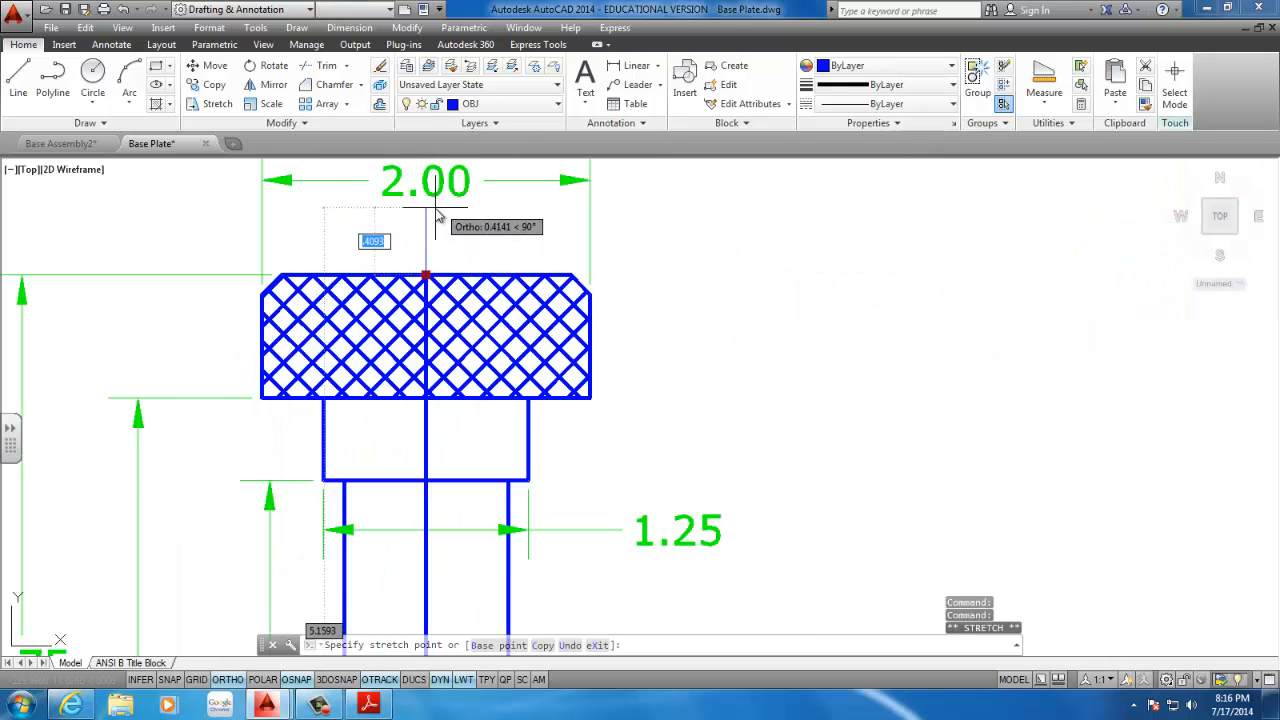
pyautogui.click(435, 208)
pyautogui.scroll(-3, 427, 288)
pyautogui.scroll(1, 424, 462)
pyautogui.moveTo(424, 462); pyautogui.dragTo(410, 407, button='middle')
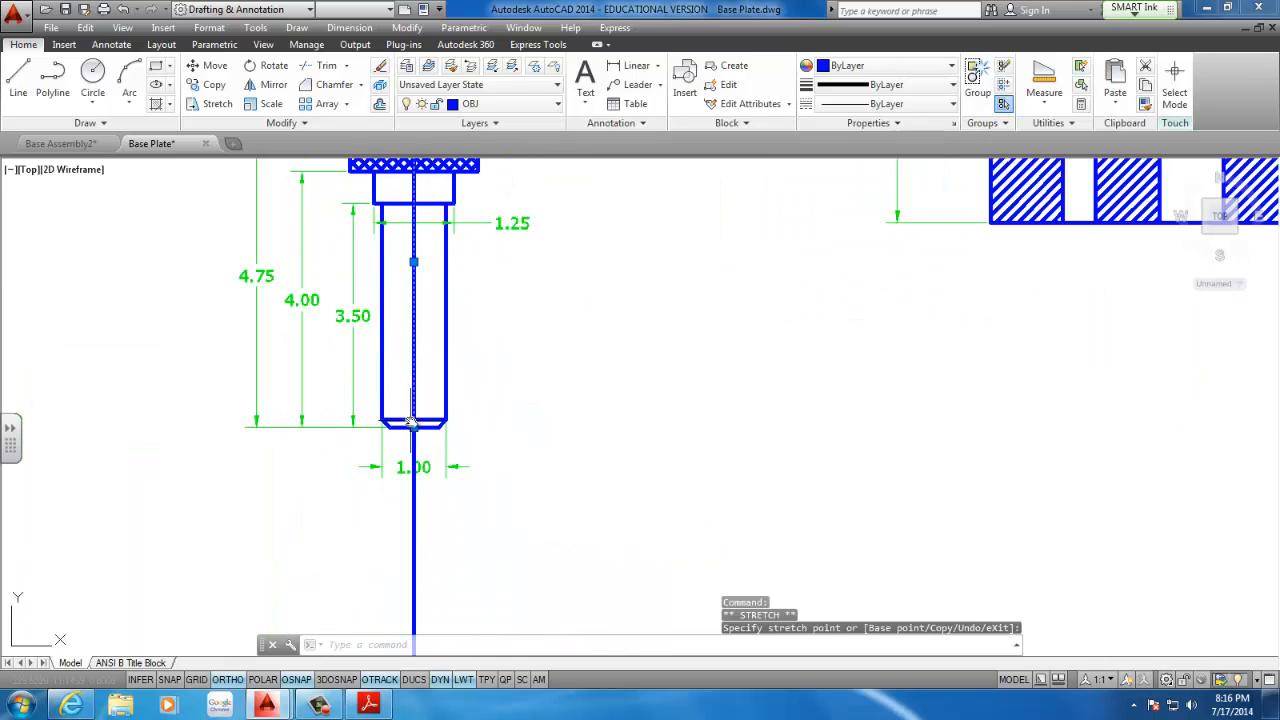
pyautogui.scroll(2, 412, 424)
pyautogui.press('Escape')
pyautogui.press('Escape')
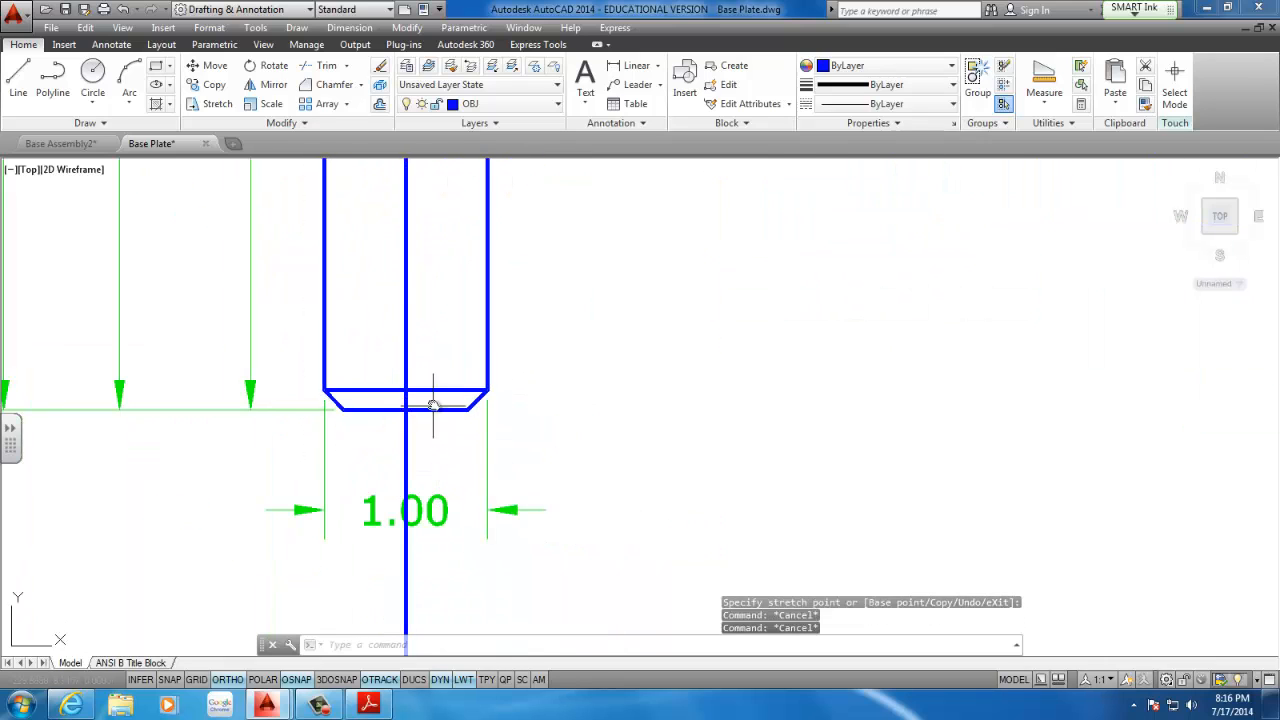
# - Put the pin's axis line on the red centerline layer
pyautogui.scroll(-3, 414, 250)
pyautogui.click(476, 104)
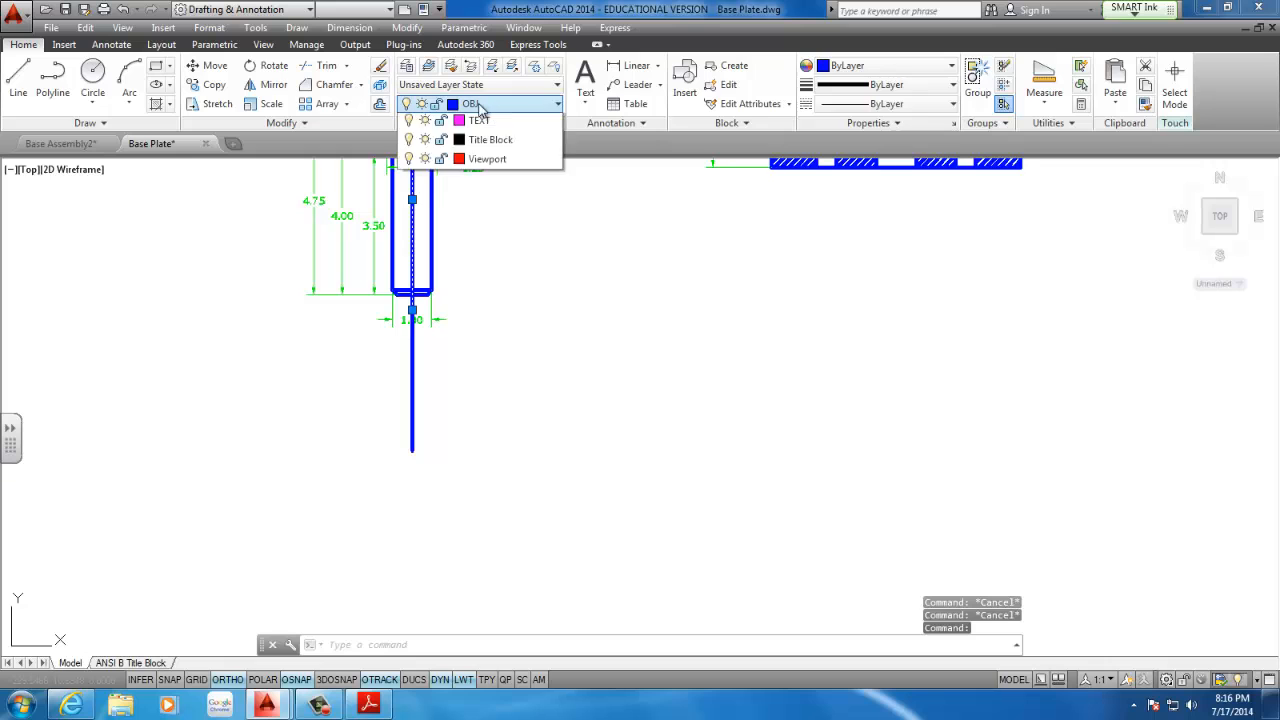
pyautogui.click(483, 143)
pyautogui.press('Escape')
pyautogui.moveTo(484, 260); pyautogui.dragTo(481, 398, button='middle')
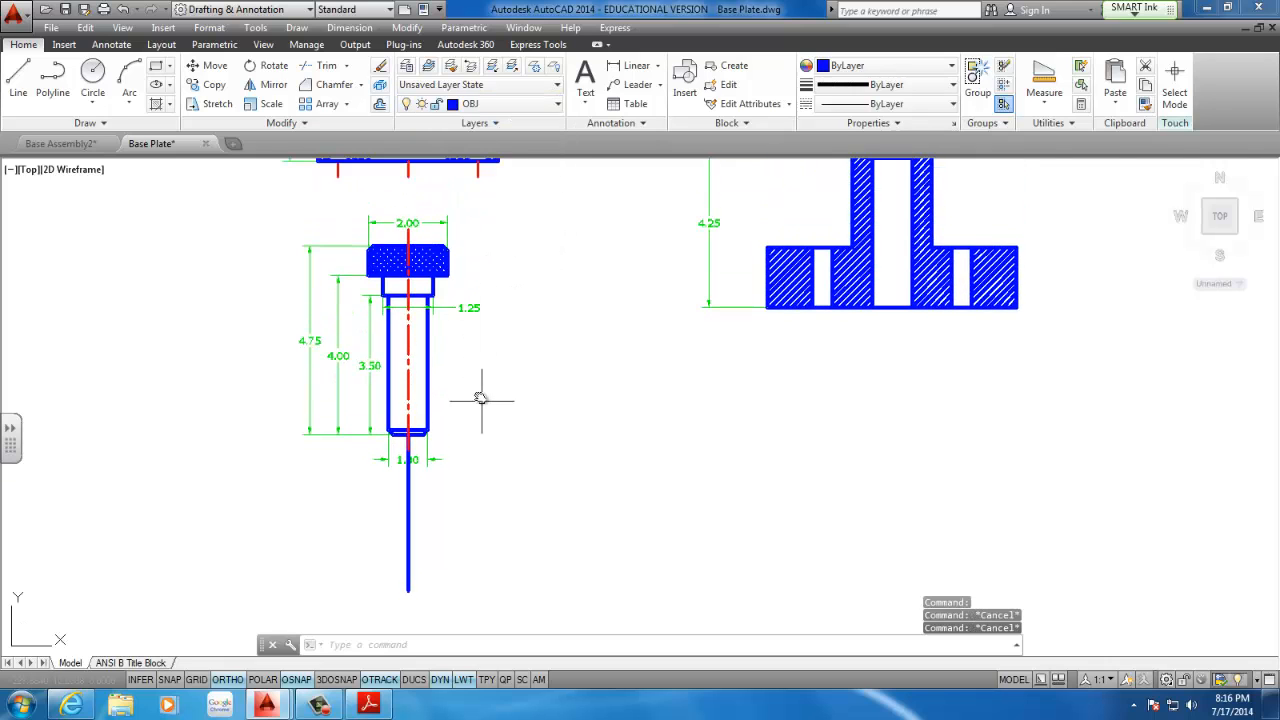
# - Draw a circle of diameter 1 centered on the lower end of the construction line below the pin
pyautogui.moveTo(409, 470); pyautogui.dragTo(438, 430, button='middle')
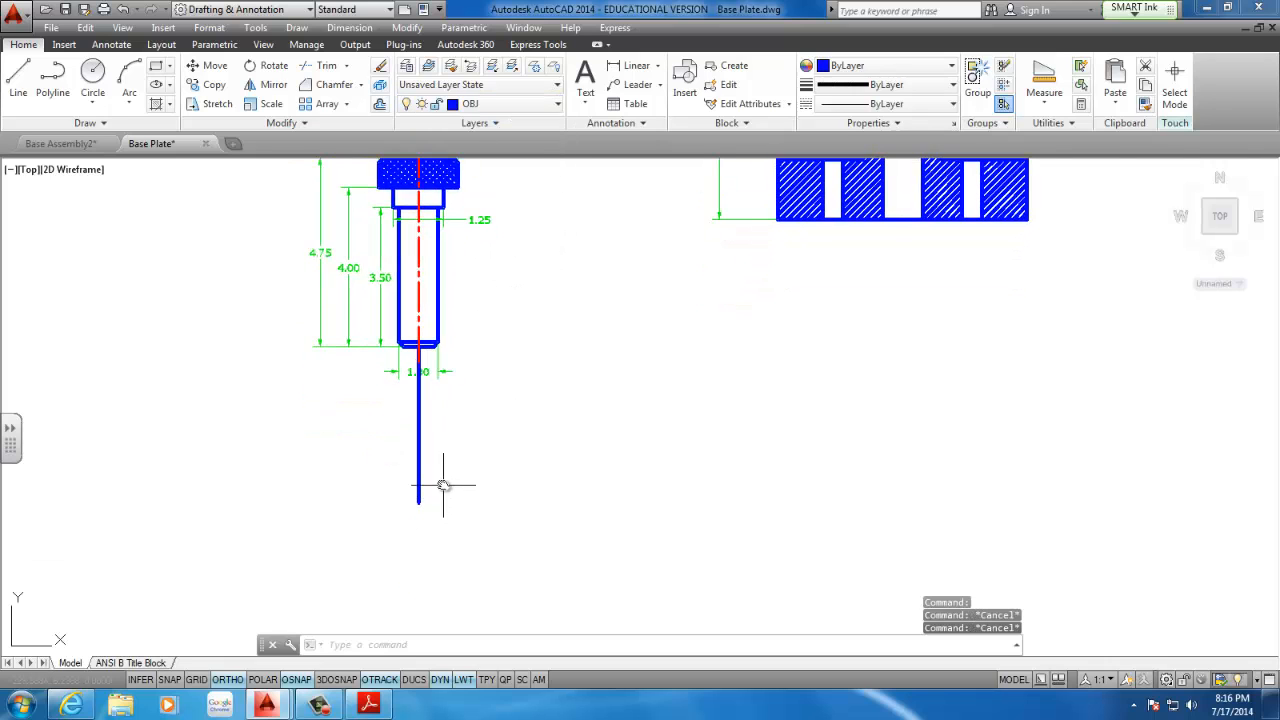
pyautogui.scroll(2, 443, 486)
pyautogui.scroll(-4, 403, 270)
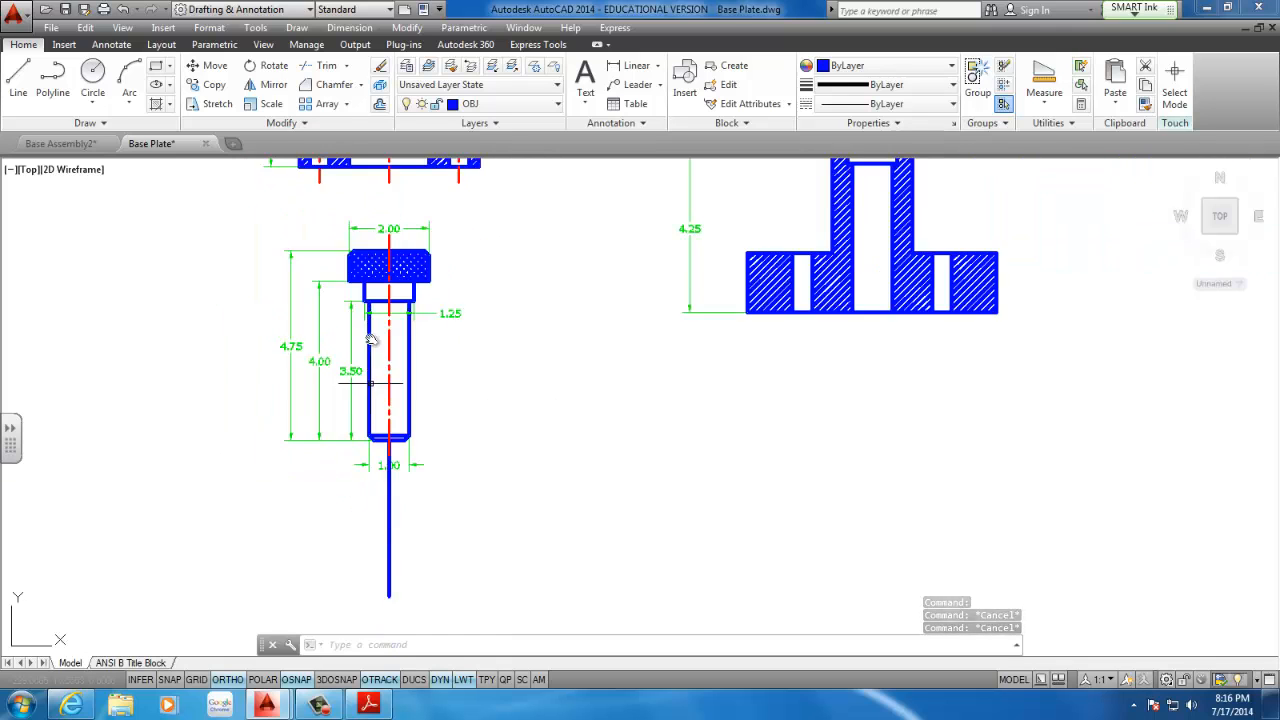
pyautogui.scroll(6, 357, 408)
pyautogui.moveTo(428, 478); pyautogui.dragTo(401, 377, button='middle')
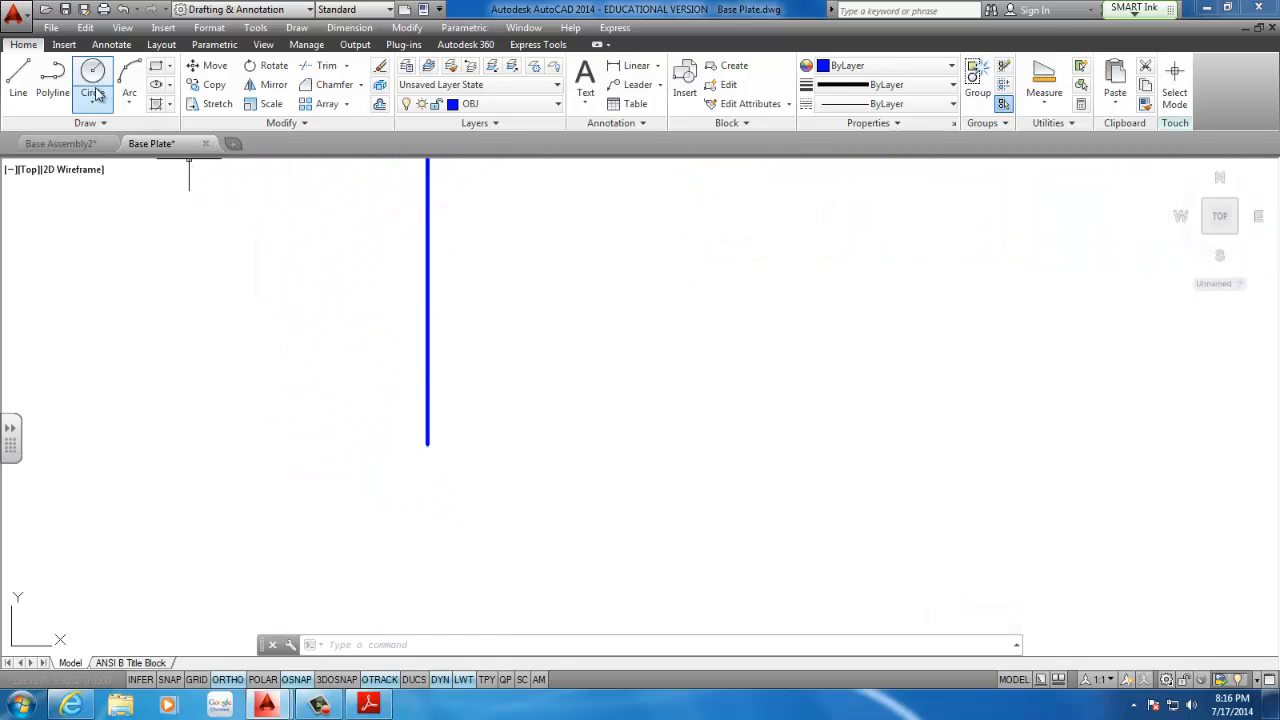
pyautogui.scroll(-4, 393, 334)
pyautogui.moveTo(393, 334); pyautogui.dragTo(356, 427, button='middle')
pyautogui.moveTo(387, 280); pyautogui.dragTo(380, 304, button='middle')
pyautogui.moveTo(378, 204)
pyautogui.mouseDown(button='middle')
pyautogui.moveTo(384, 297)
pyautogui.moveTo(371, 258)
pyautogui.mouseUp(button='middle')
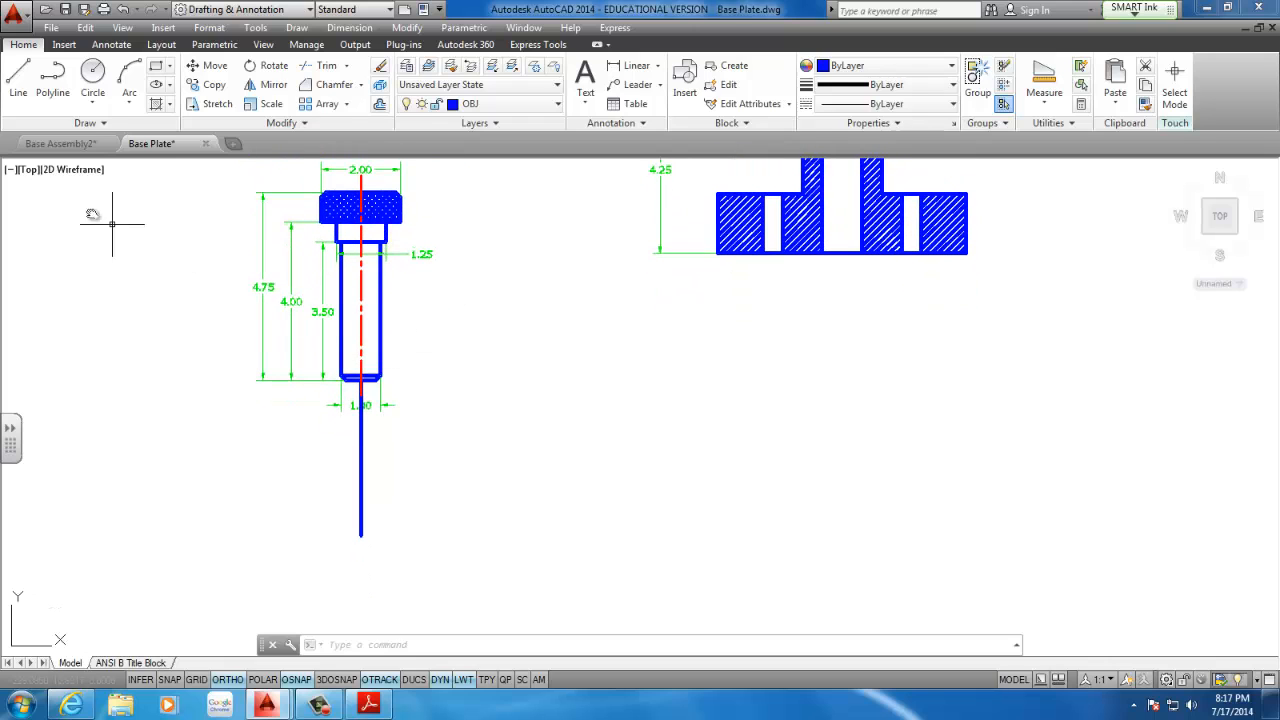
pyautogui.click(94, 80)
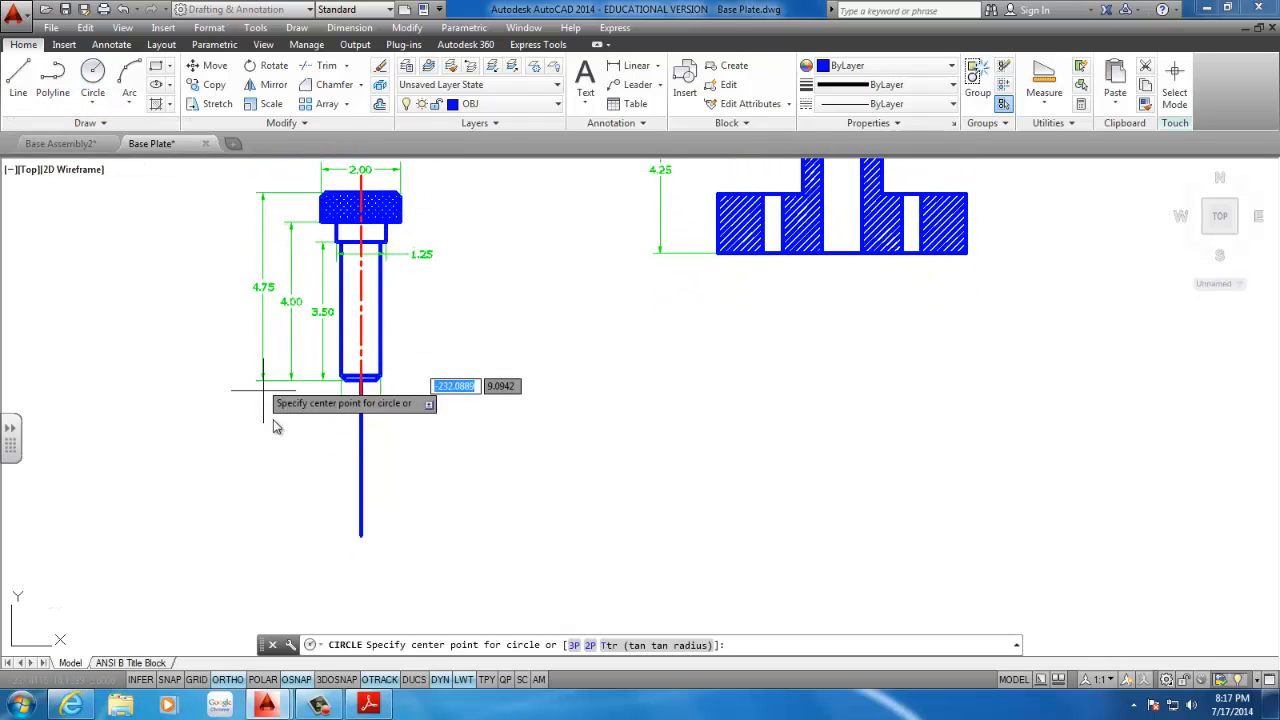
pyautogui.click(361, 535)
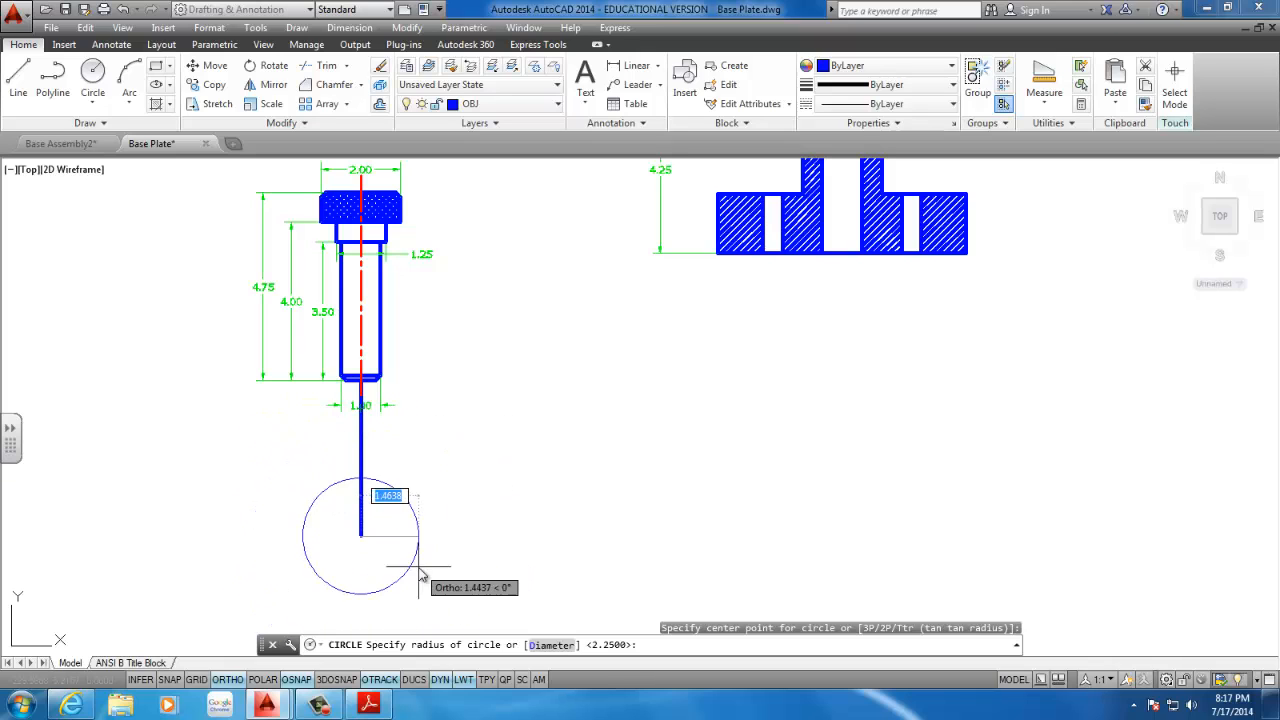
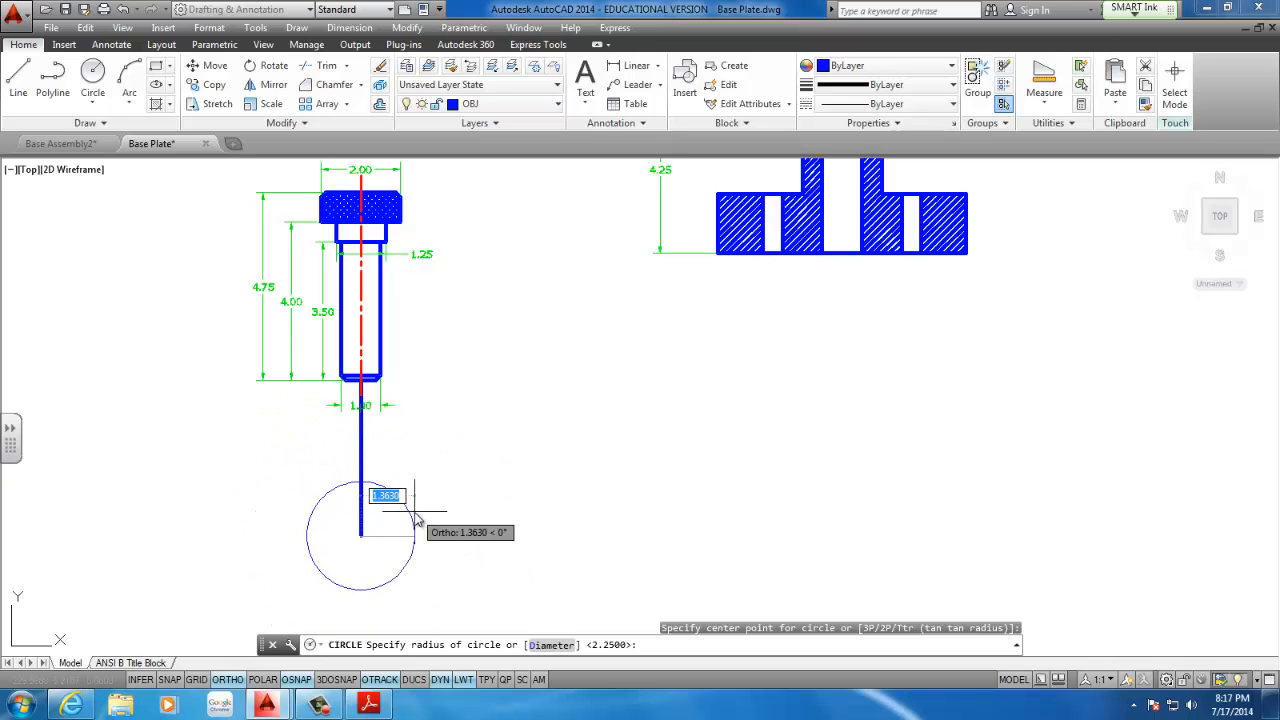
pyautogui.write('d')
pyautogui.press('Return')
pyautogui.write('1')
pyautogui.press('Return')
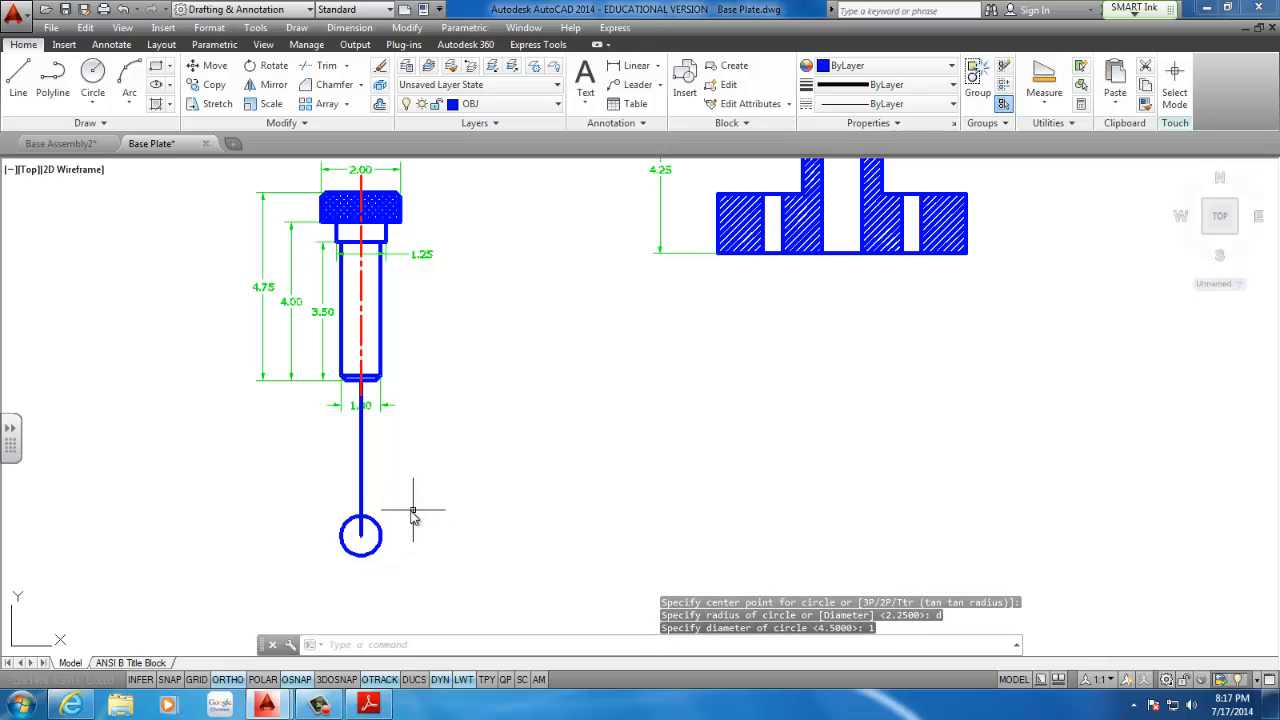
# - Draw circles of diameter 1.25 and 2 concentric with the shank circle of the end view
pyautogui.press('Return')
pyautogui.click(362, 535)
pyautogui.write('d')
pyautogui.press('Return')
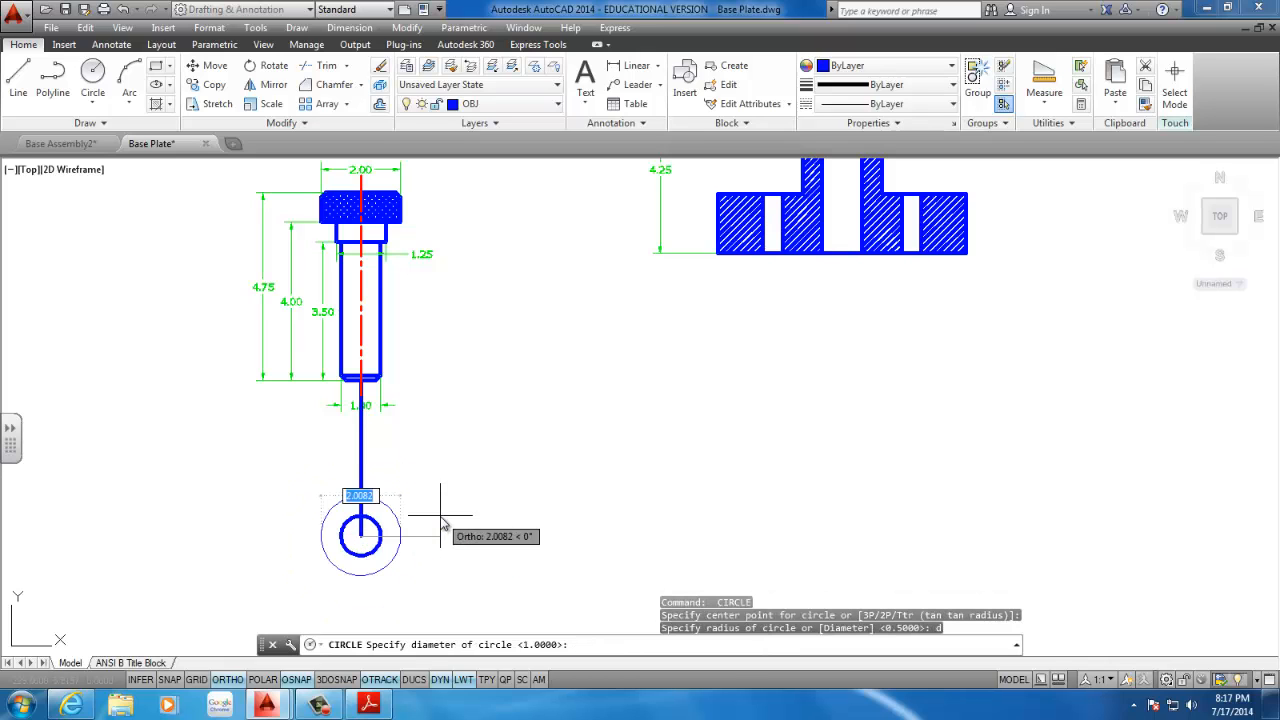
pyautogui.press('Return')
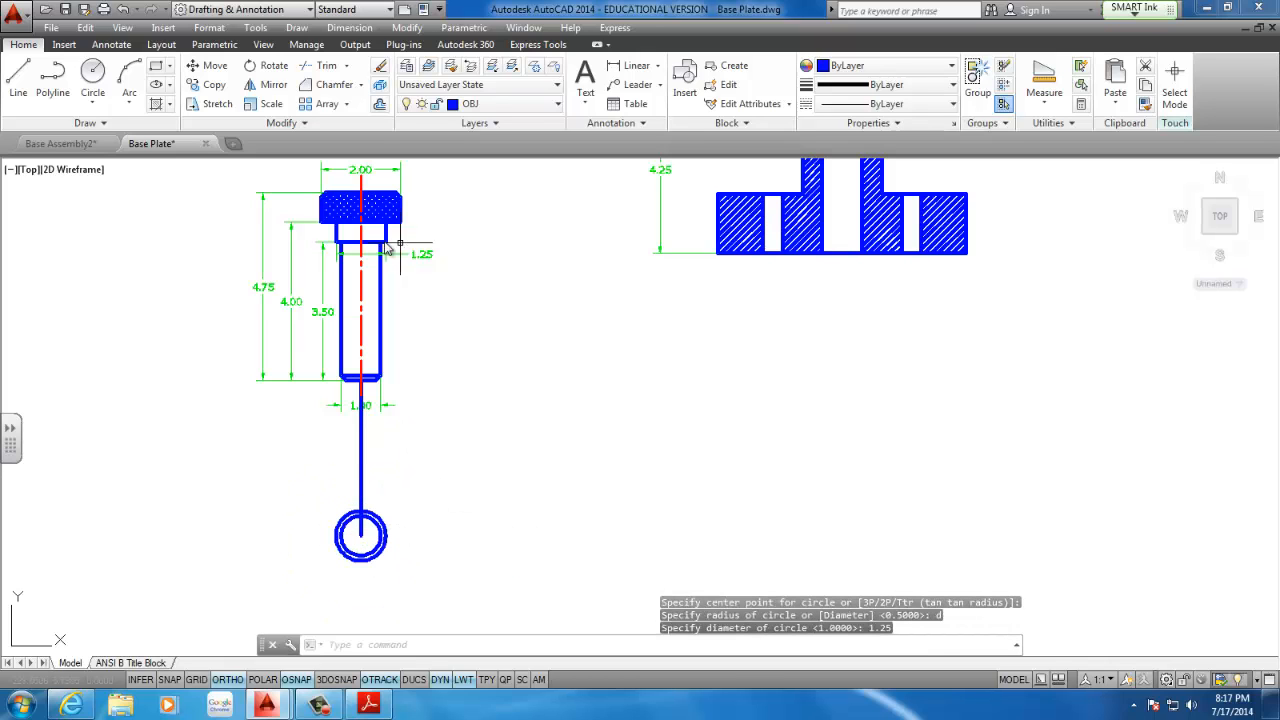
pyautogui.press('Return')
pyautogui.click(361, 535)
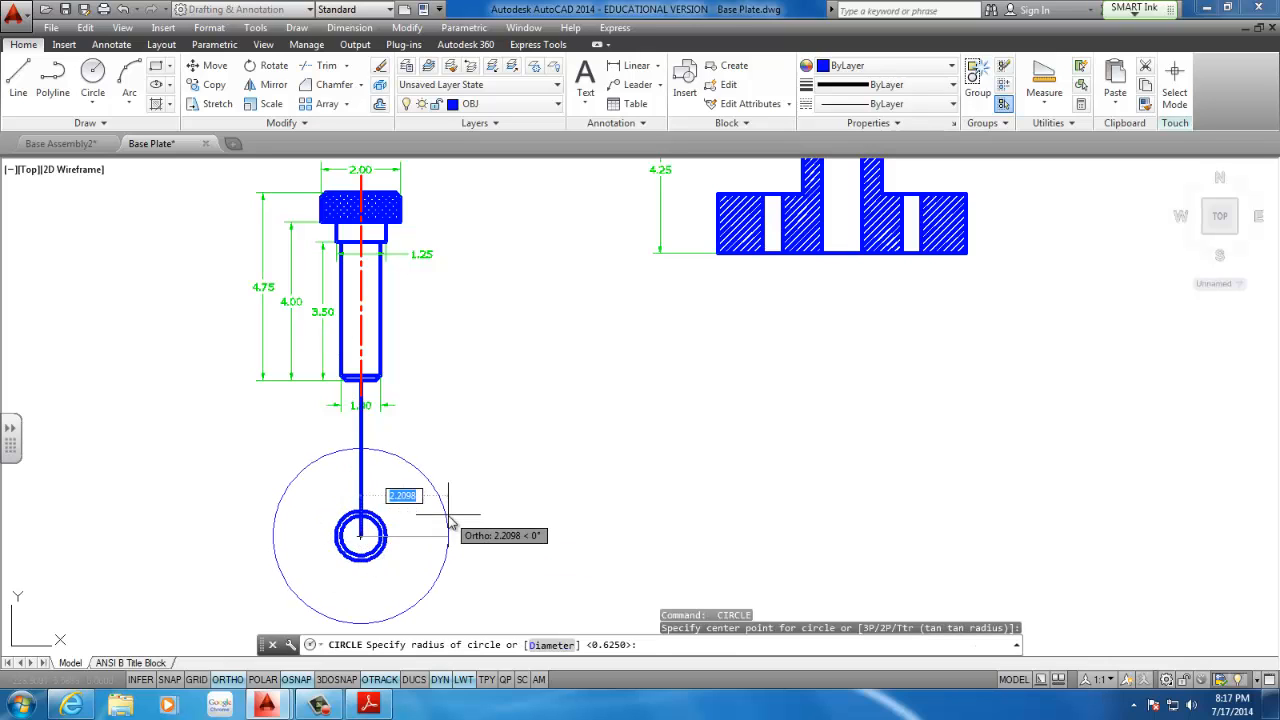
pyautogui.press('Return')
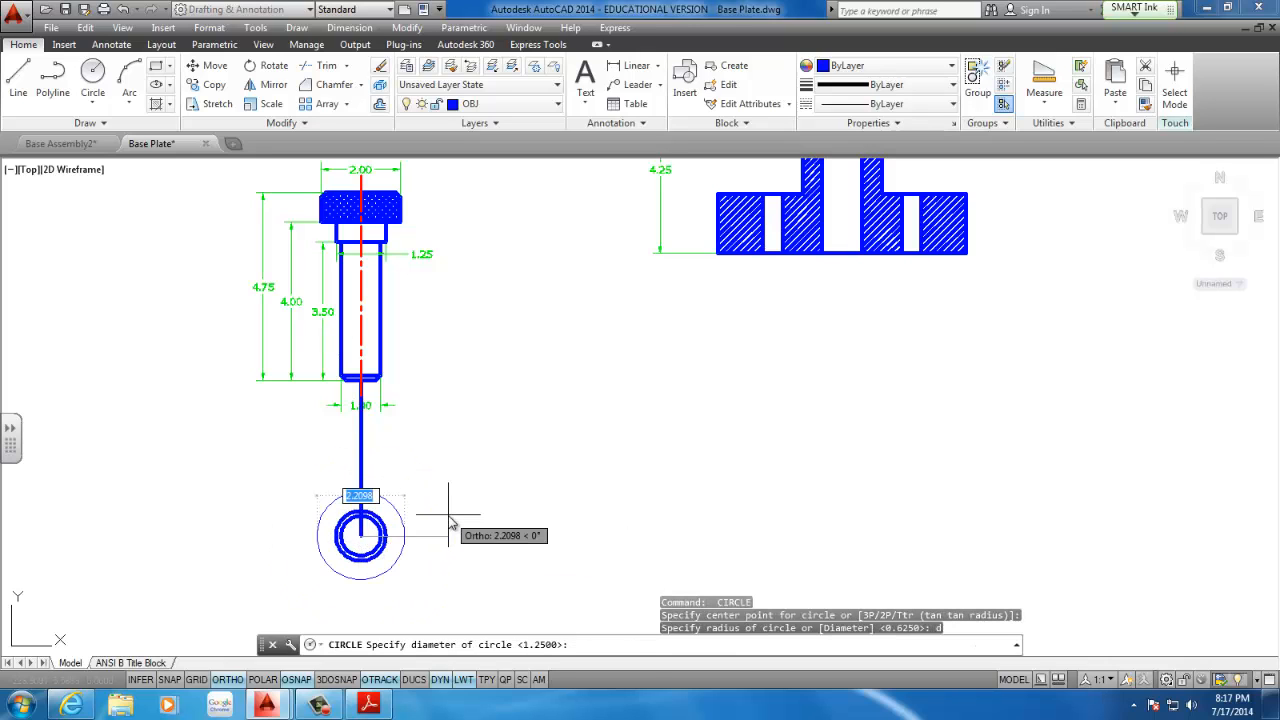
pyautogui.press('Return')
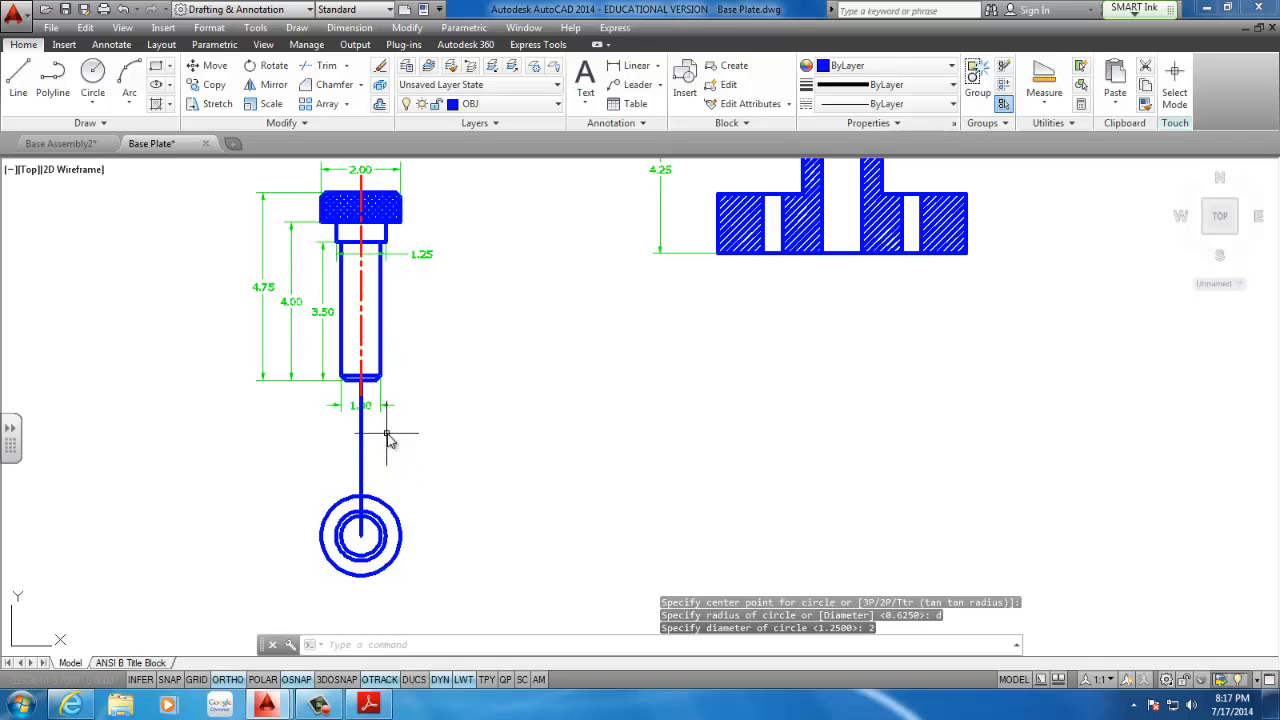
# - Erase the vertical construction line between the pin and the circular end view
pyautogui.moveTo(414, 437); pyautogui.dragTo(449, 432, button='middle')
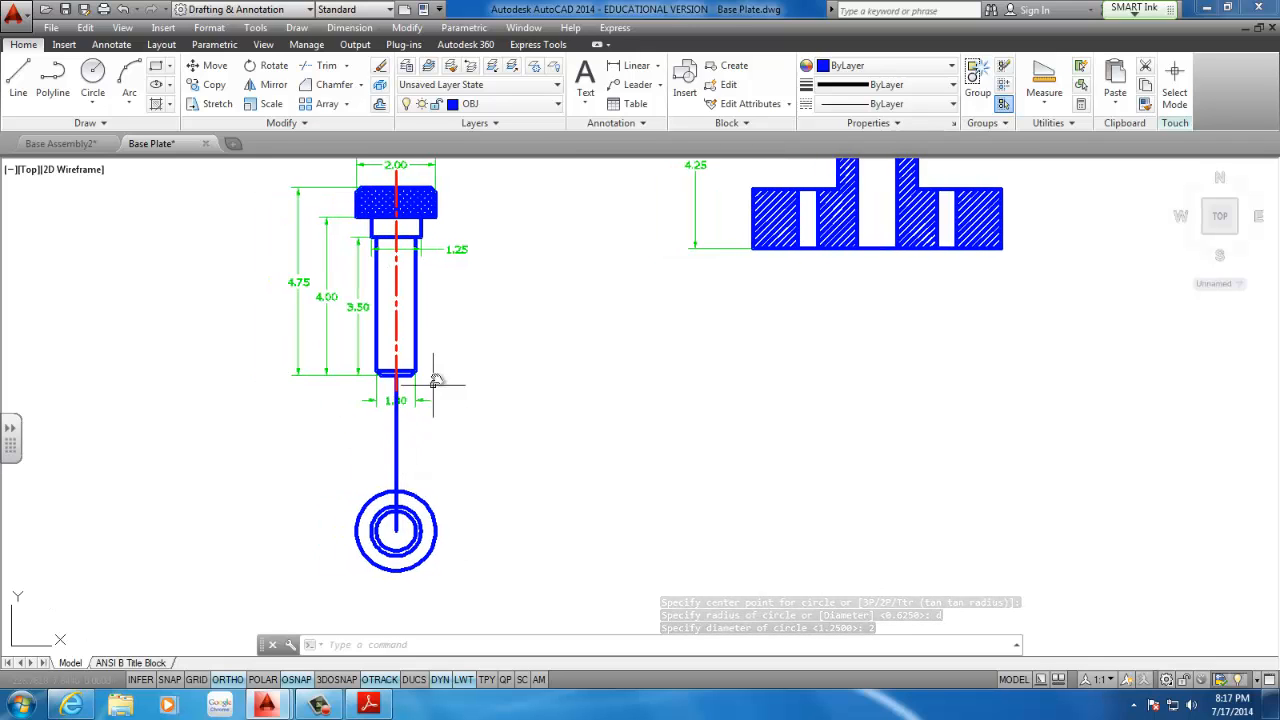
pyautogui.click(410, 437)
pyautogui.click(381, 443)
pyautogui.press('Delete')
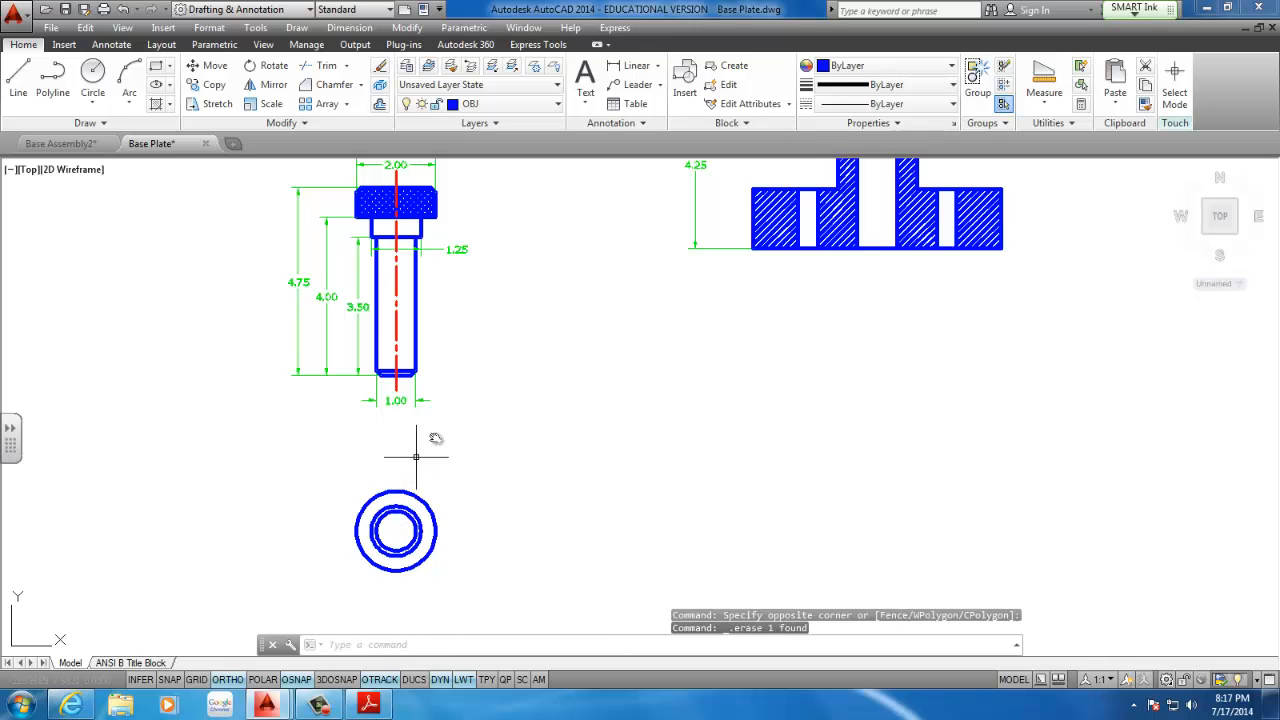
# - Examine the chamfered corners at the knurled head and the lower tip of the pin against its circular end view
pyautogui.scroll(5, 425, 433)
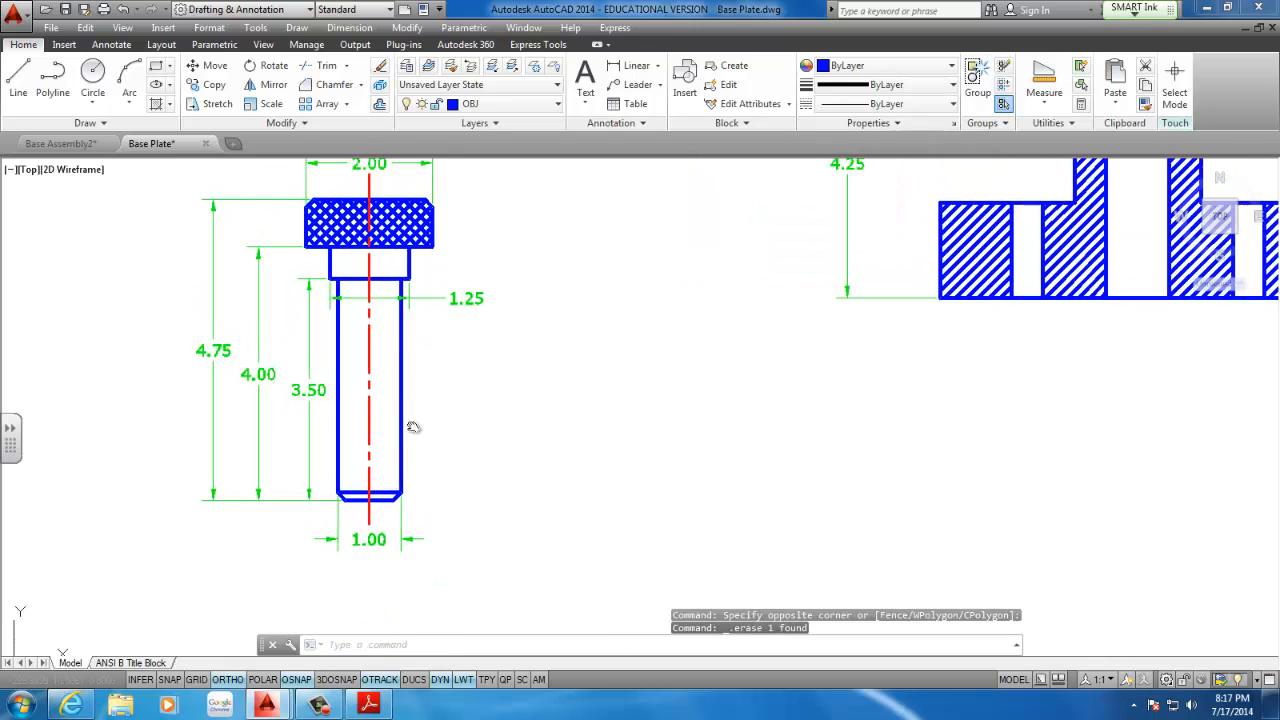
pyautogui.scroll(4, 318, 201)
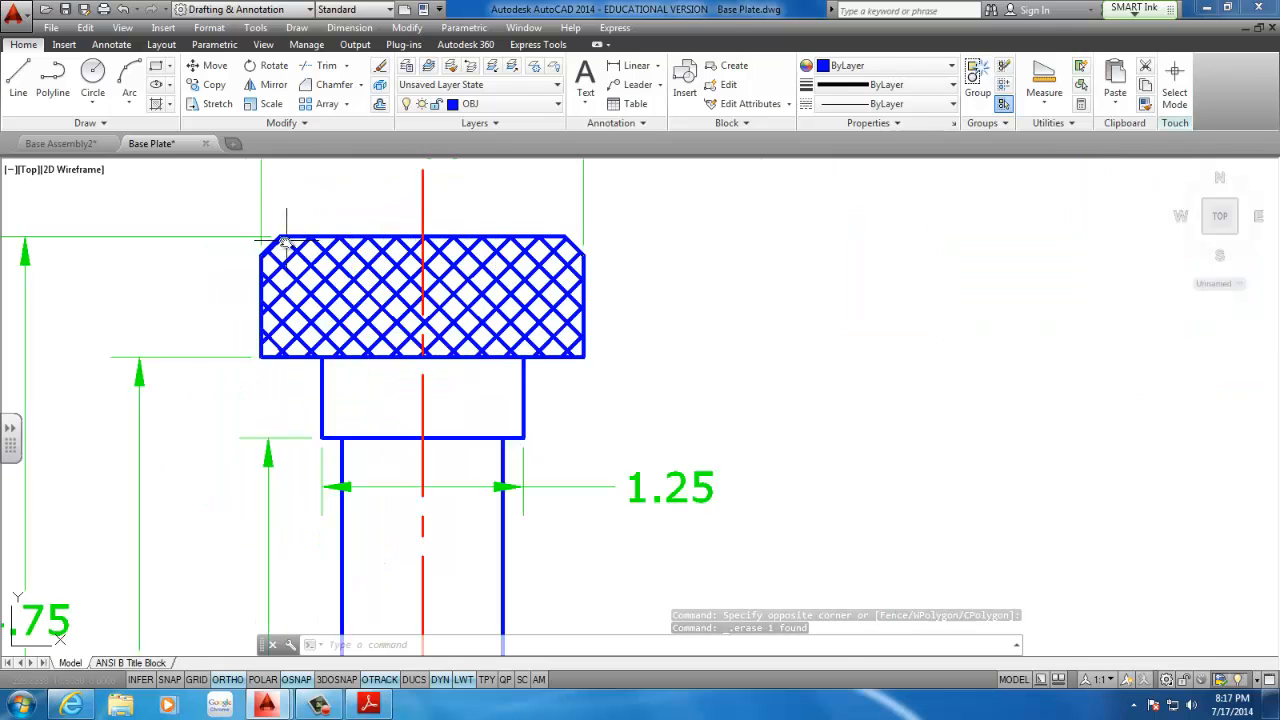
pyautogui.scroll(2, 285, 243)
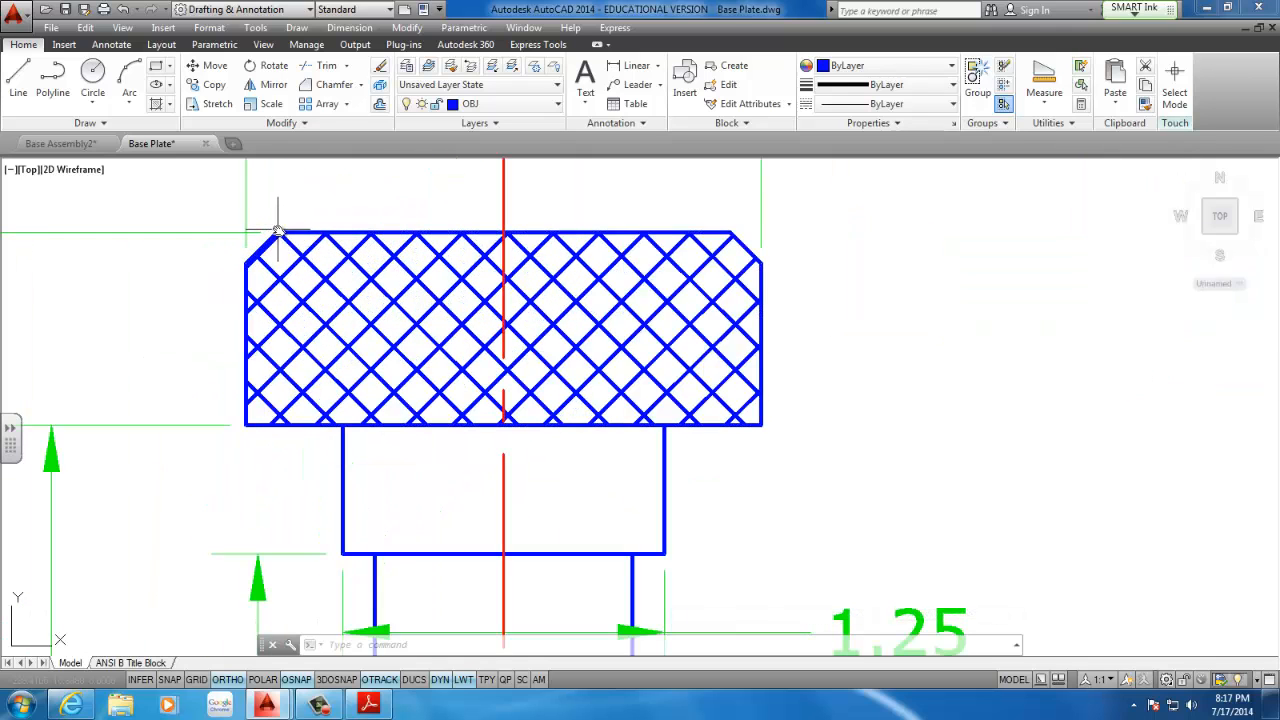
pyautogui.scroll(-3, 291, 288)
pyautogui.moveTo(303, 323); pyautogui.dragTo(306, 226, button='middle')
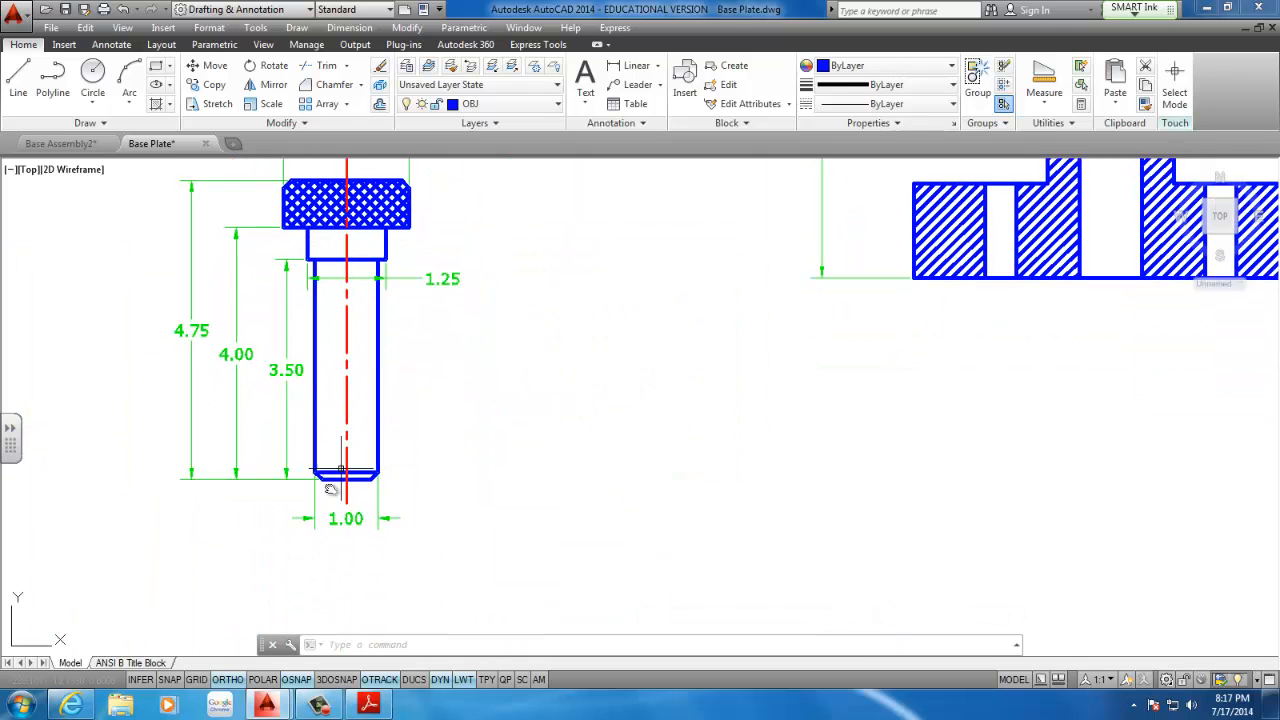
pyautogui.scroll(4, 325, 483)
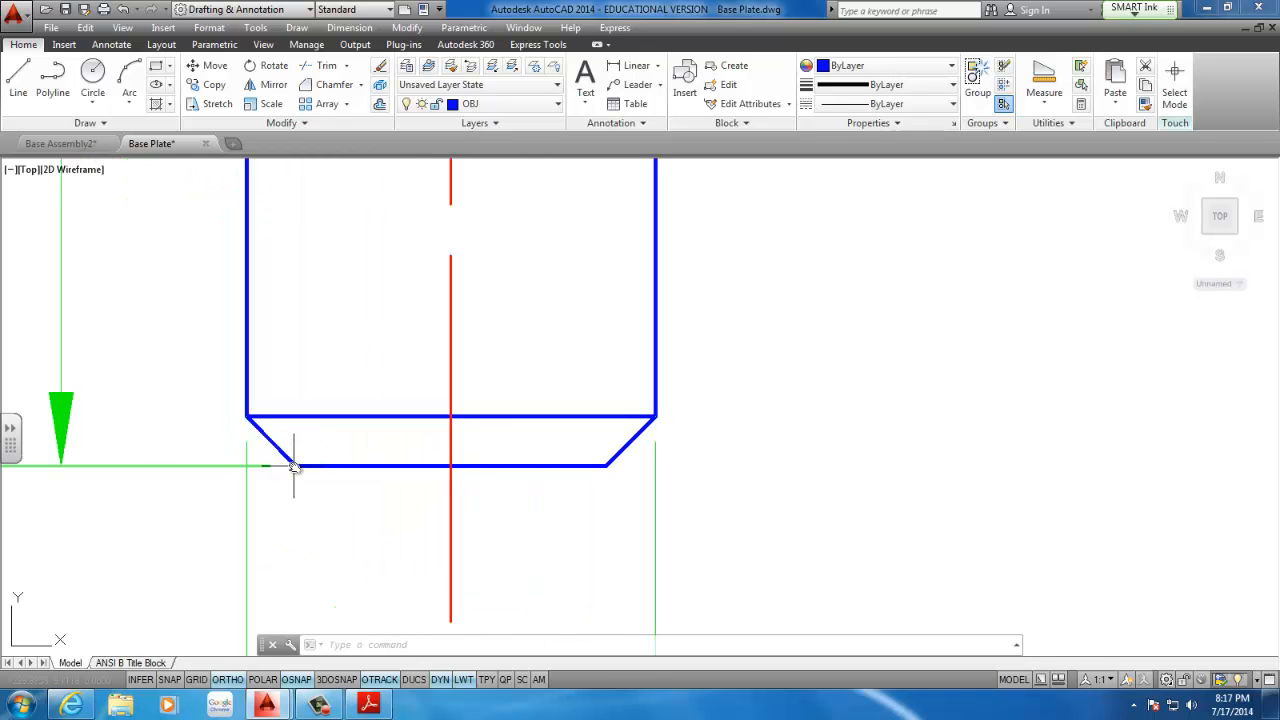
pyautogui.scroll(-3, 293, 465)
pyautogui.scroll(5, 293, 228)
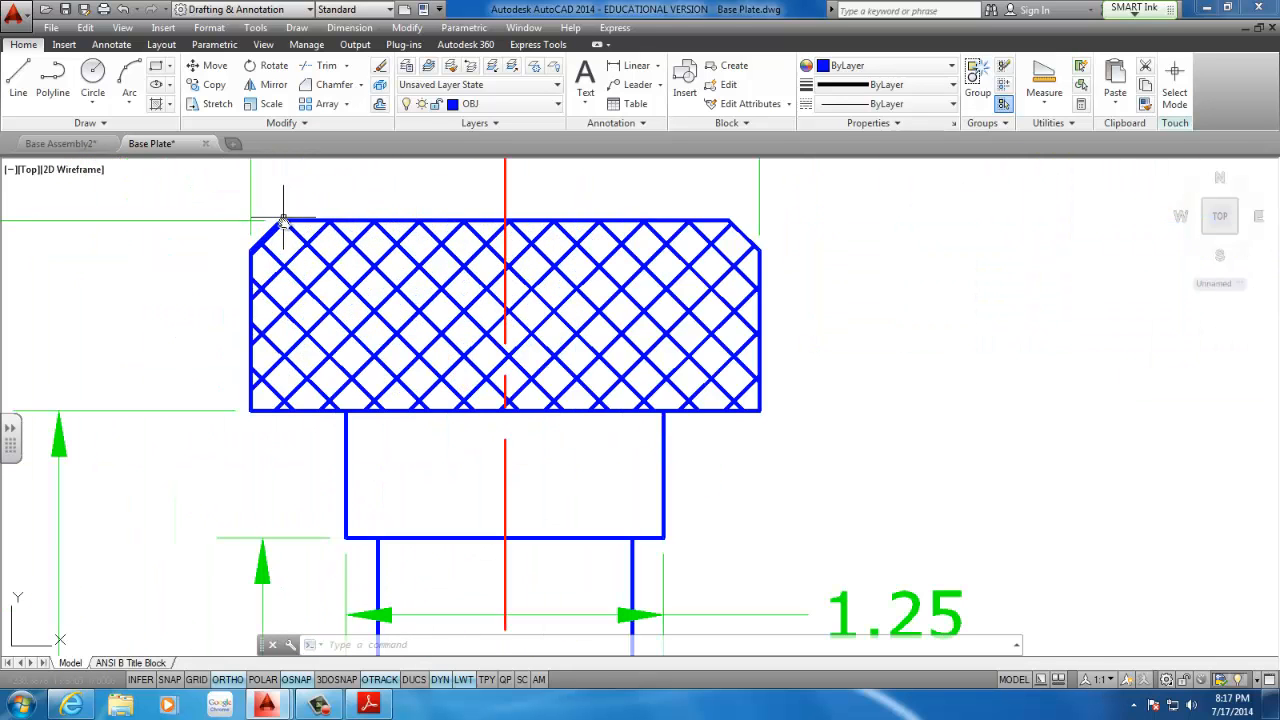
pyautogui.scroll(-6, 336, 331)
pyautogui.scroll(5, 335, 245)
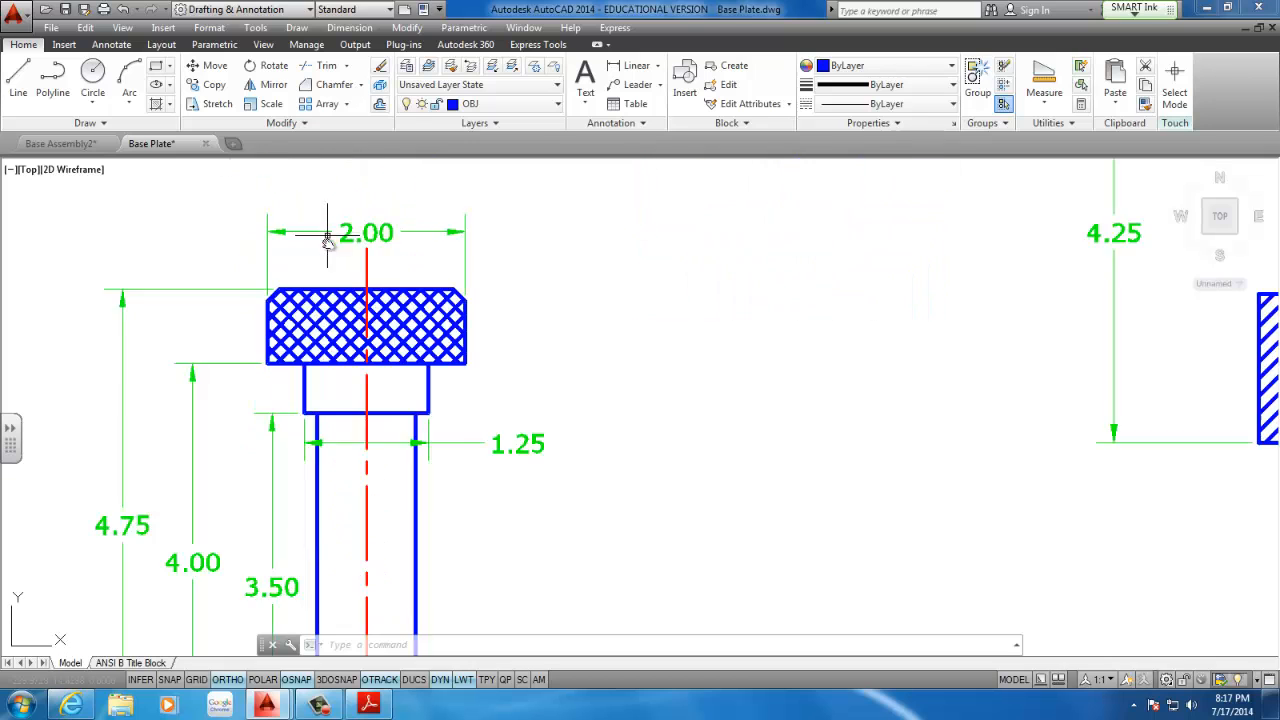
pyautogui.scroll(-4, 463, 489)
pyautogui.moveTo(463, 489); pyautogui.dragTo(437, 323, button='middle')
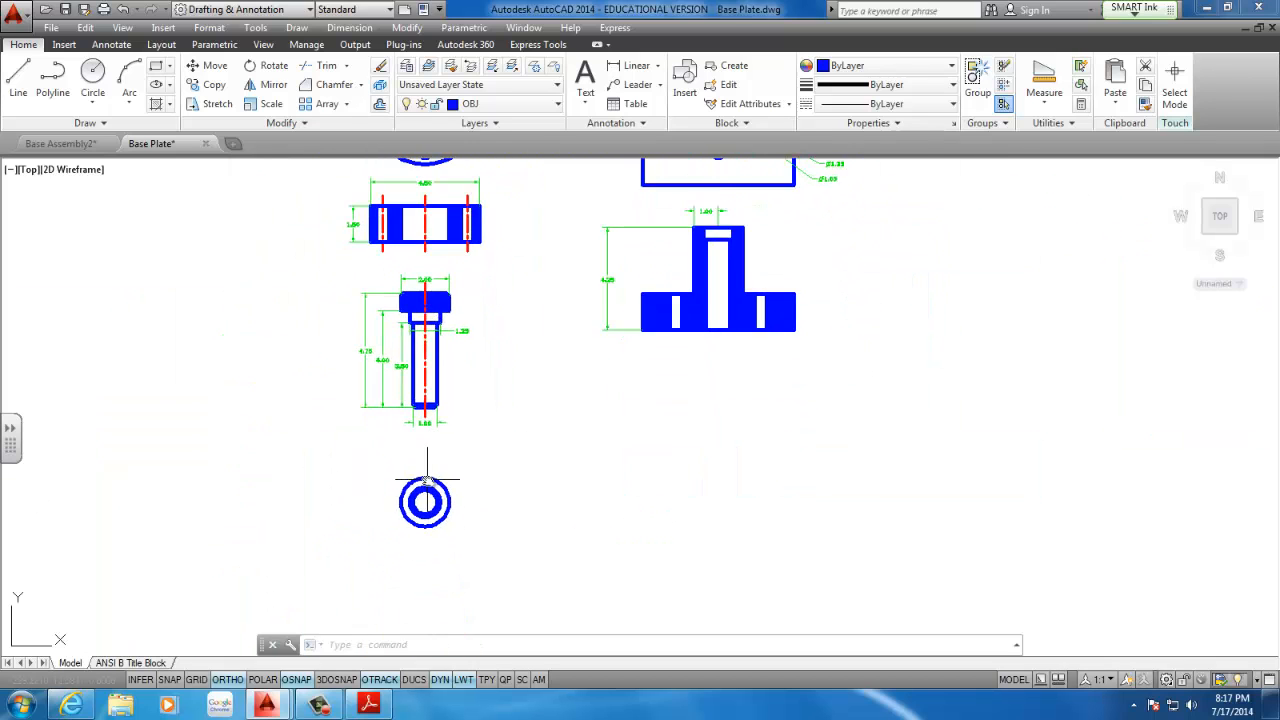
pyautogui.scroll(4, 429, 482)
pyautogui.scroll(-3, 429, 480)
pyautogui.moveTo(435, 442); pyautogui.dragTo(427, 505, button='middle')
pyautogui.scroll(-2, 427, 505)
pyautogui.scroll(6, 415, 343)
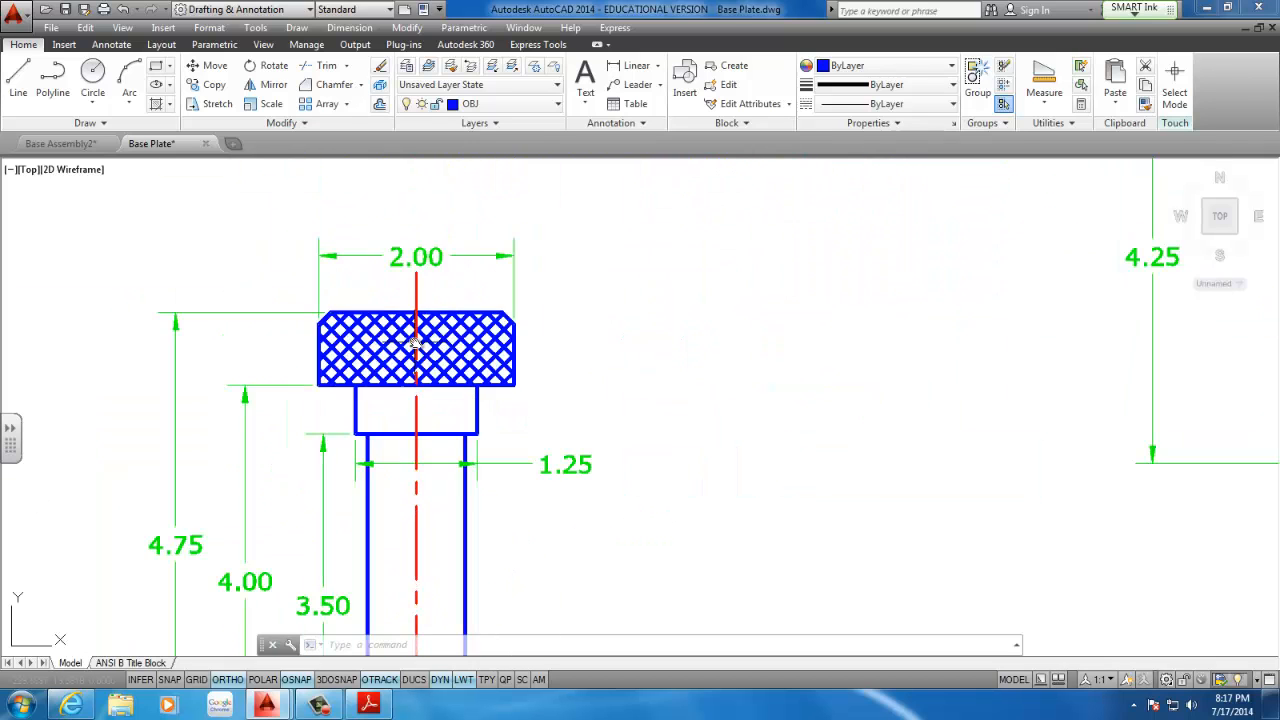
# - Measure the width of the knurled head's top edge between its two chamfers with a temporary linear dimension
pyautogui.scroll(2, 398, 325)
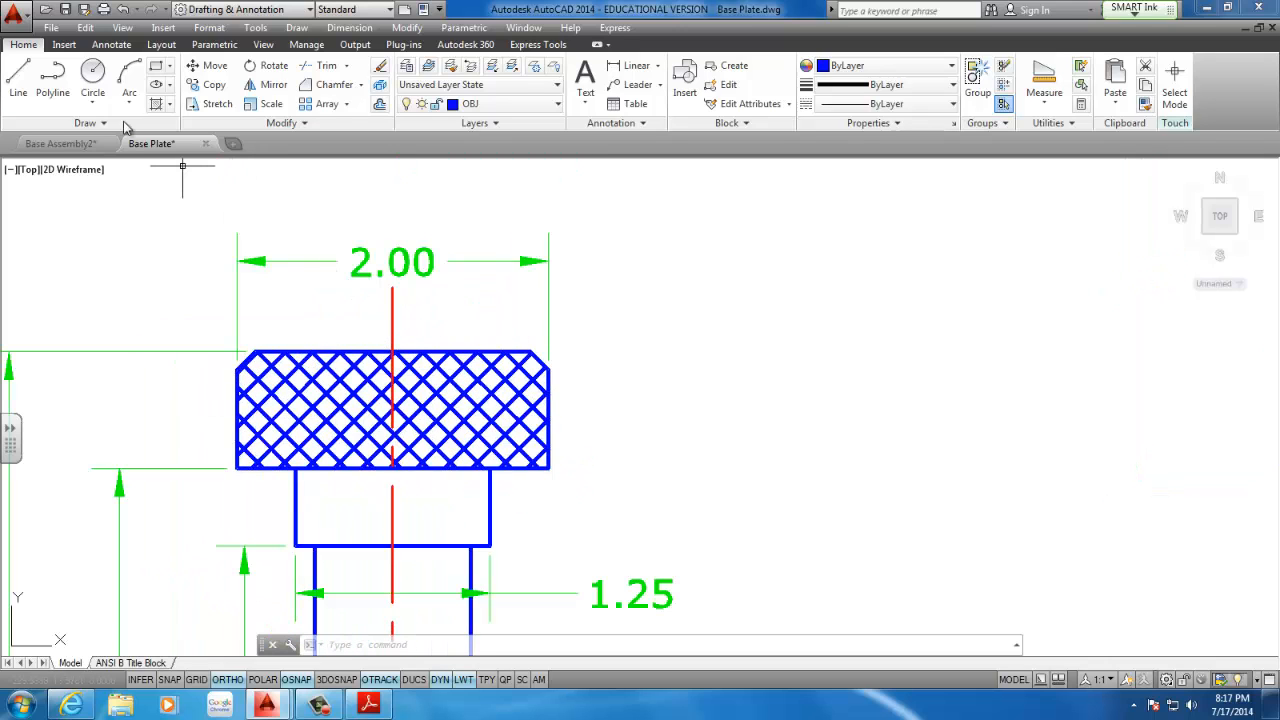
pyautogui.click(632, 65)
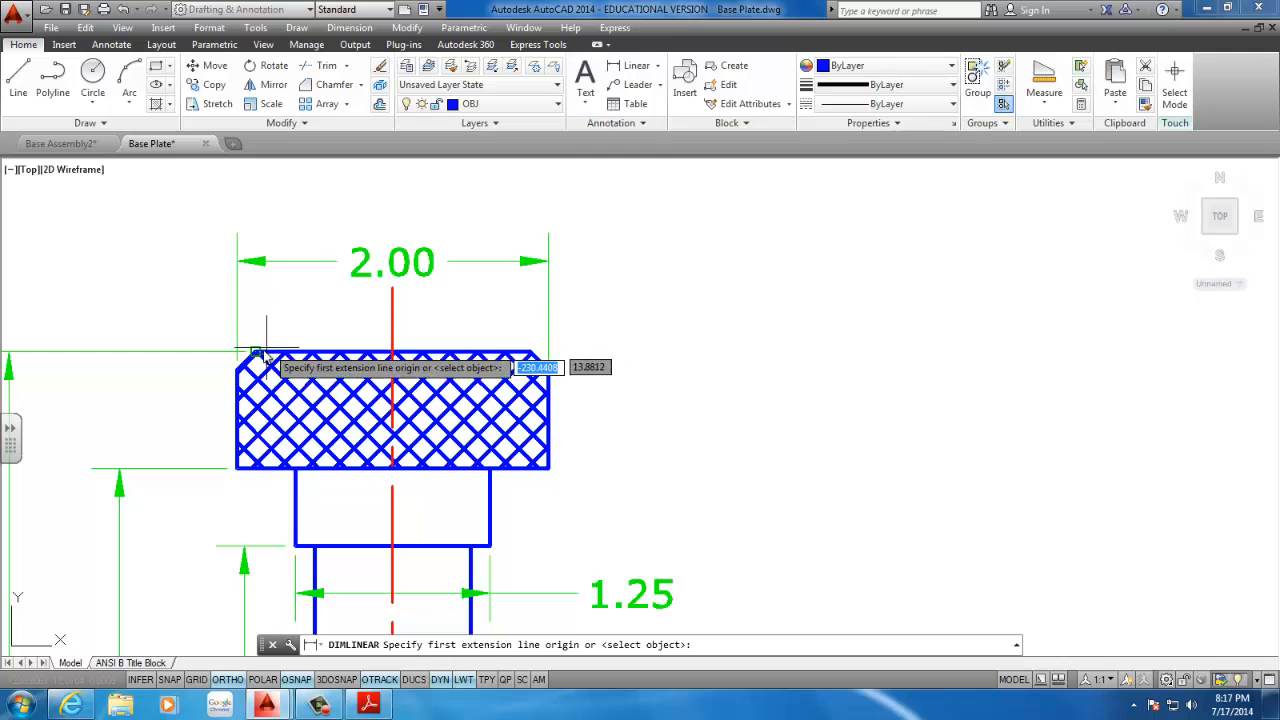
pyautogui.click(255, 352)
pyautogui.click(530, 352)
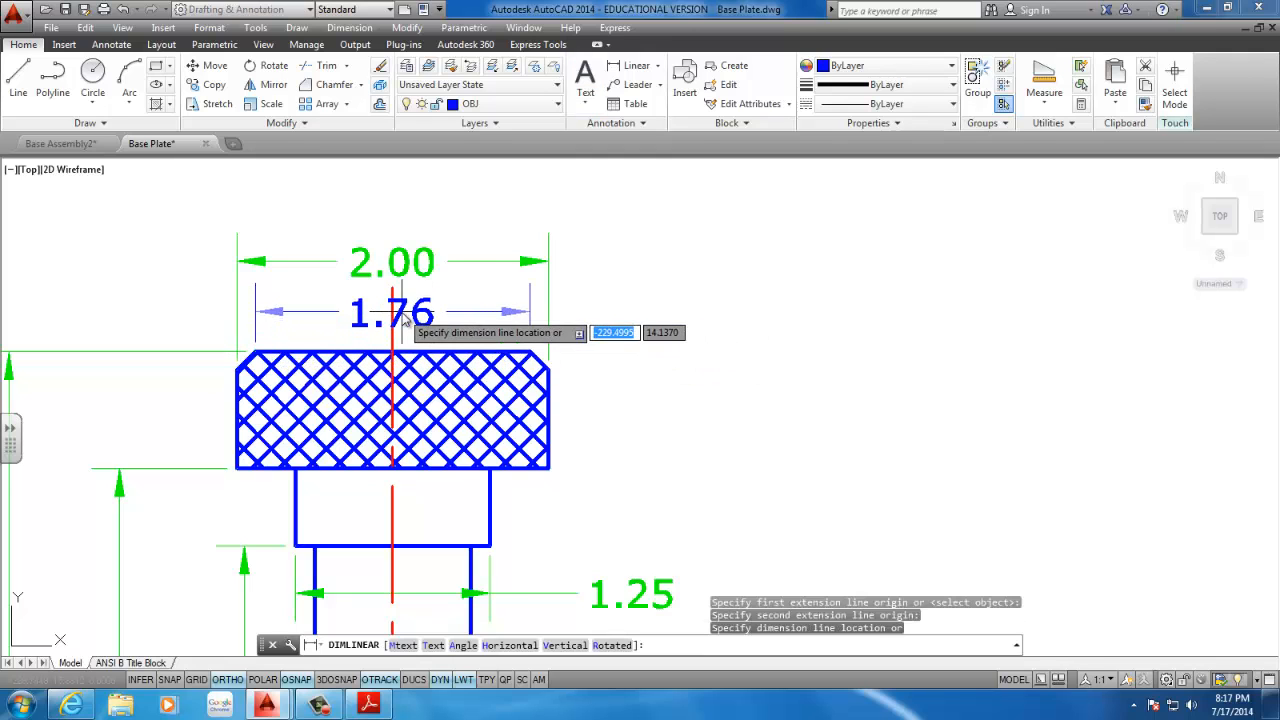
pyautogui.press('Escape')
# - Measure the width of the pin's bottom edge between its two chamfers with a temporary linear dimension
pyautogui.scroll(-2, 423, 318)
pyautogui.scroll(4, 424, 455)
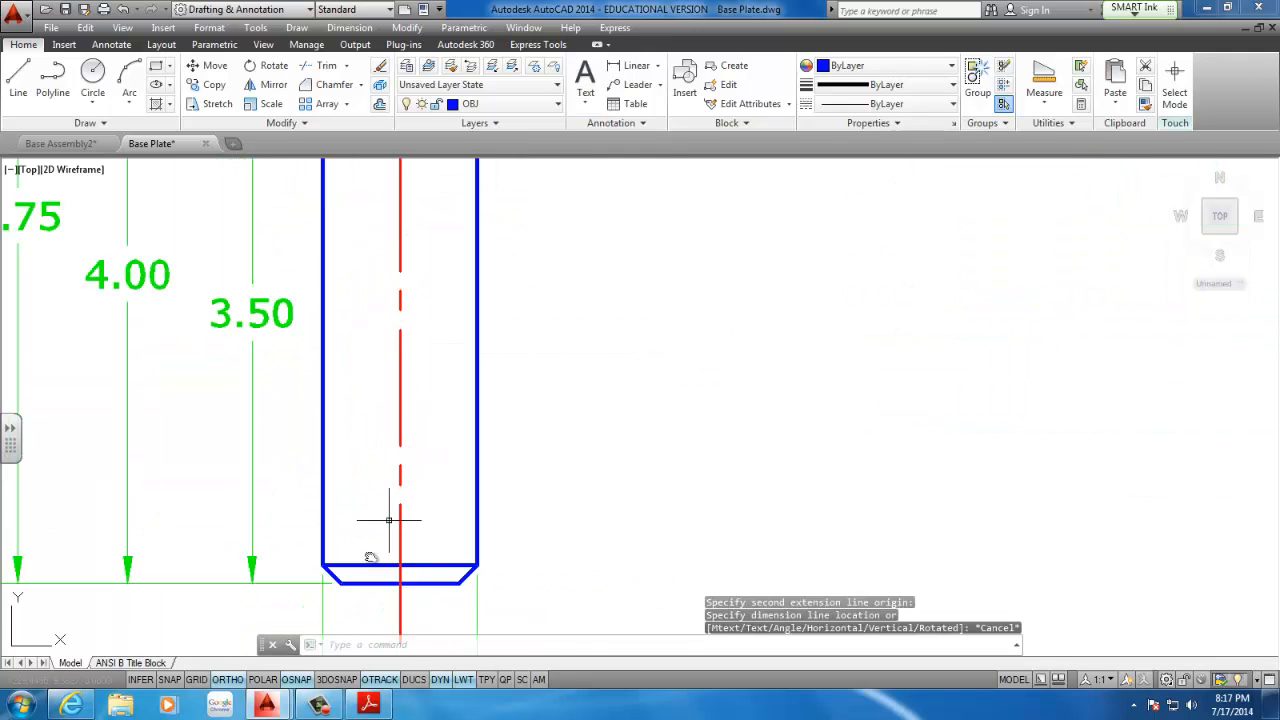
pyautogui.press('space')
pyautogui.click(343, 584)
pyautogui.click(456, 584)
pyautogui.scroll(-2, 440, 577)
pyautogui.moveTo(440, 577); pyautogui.dragTo(436, 463, button='middle')
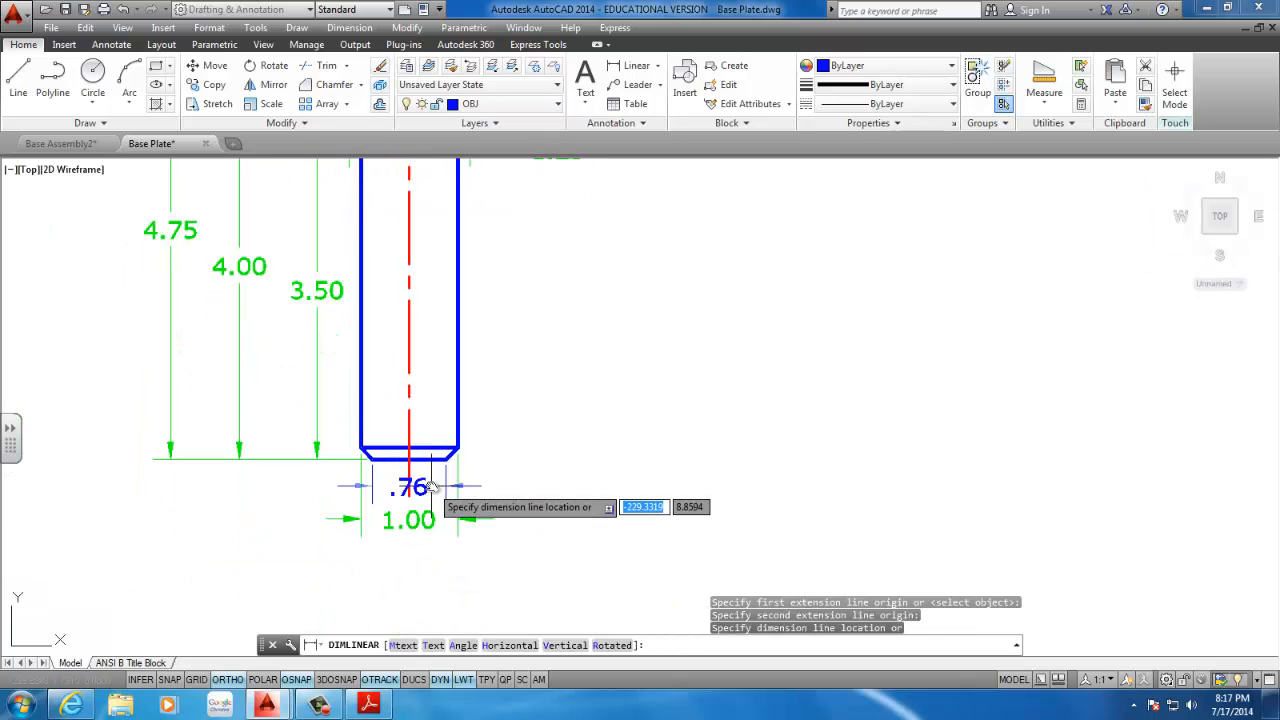
pyautogui.press('Escape')
# - On the HID layer, draw a hidden circle of diameter 0.76 concentric with the pin's end view
pyautogui.scroll(-3, 414, 514)
pyautogui.scroll(4, 361, 366)
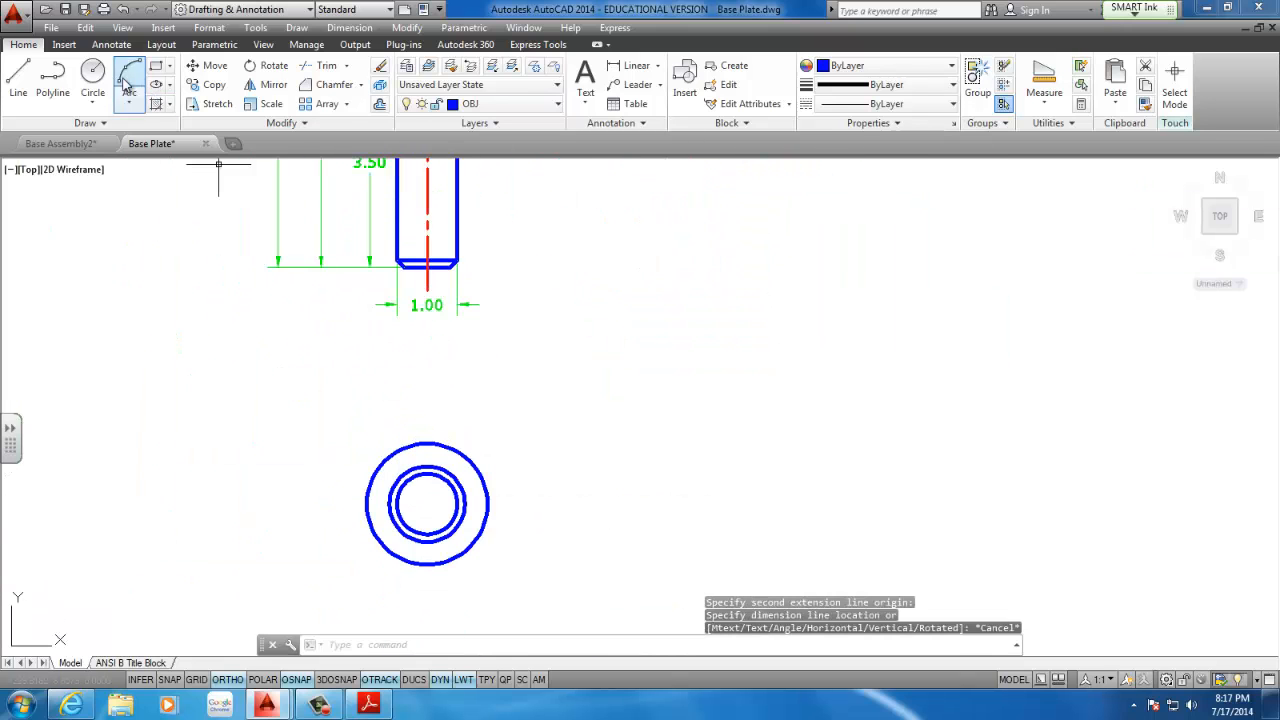
pyautogui.click(500, 105)
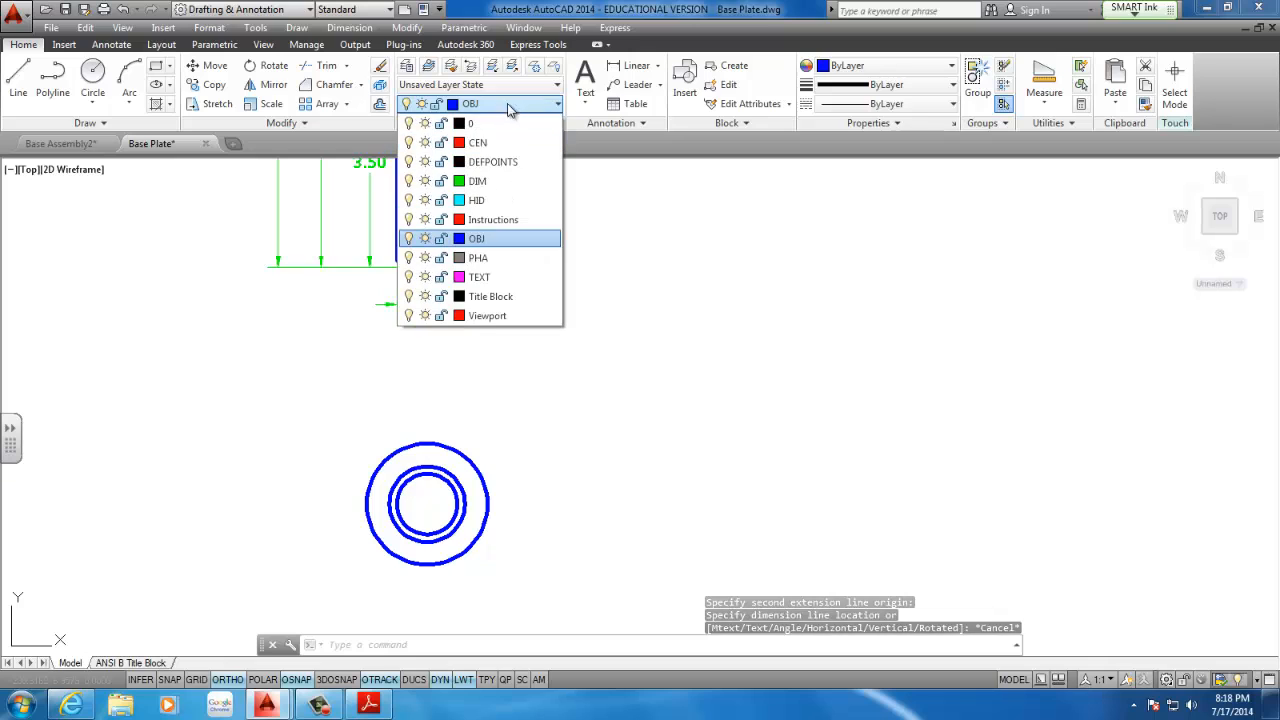
pyautogui.click(485, 200)
pyautogui.click(92, 80)
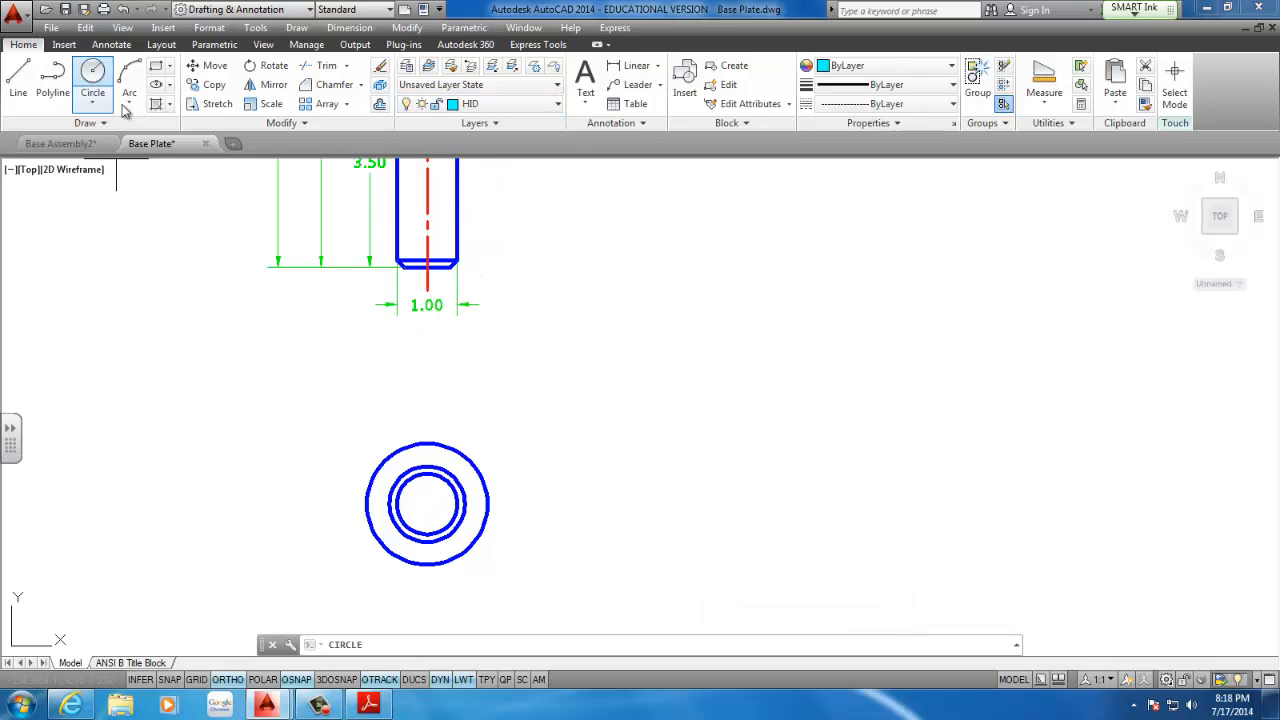
pyautogui.click(428, 505)
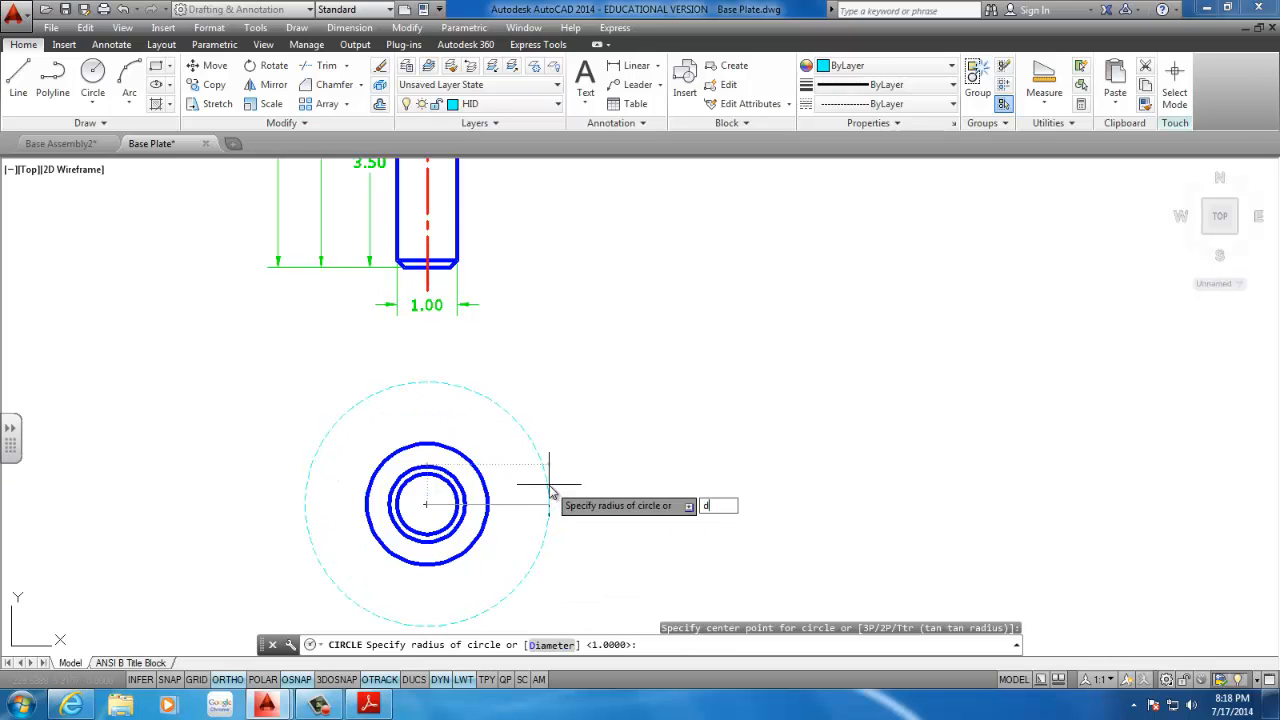
pyautogui.press('Return')
pyautogui.write('.76')
pyautogui.press('Return')
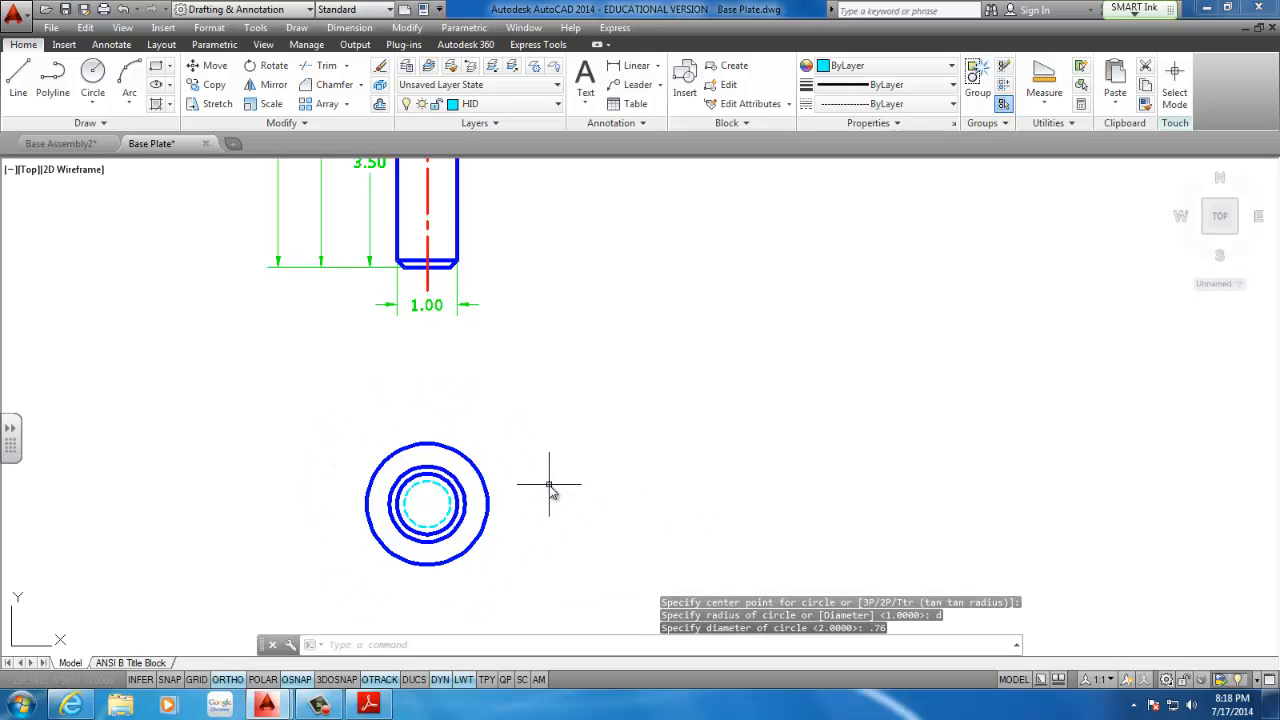
# - Draw a second hidden circle of diameter 1.76 concentric with the pin's end view
pyautogui.press('Return')
pyautogui.click(426, 503)
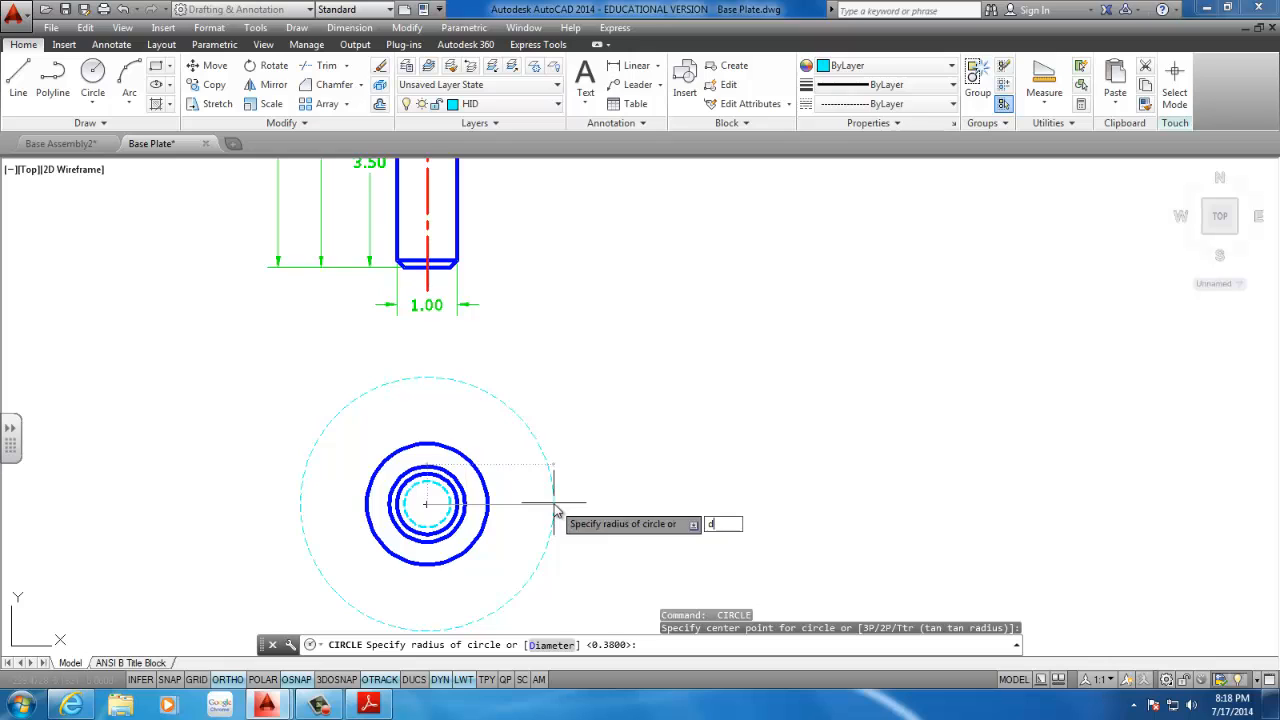
pyautogui.write('d')
pyautogui.press('Return')
pyautogui.press('Return')
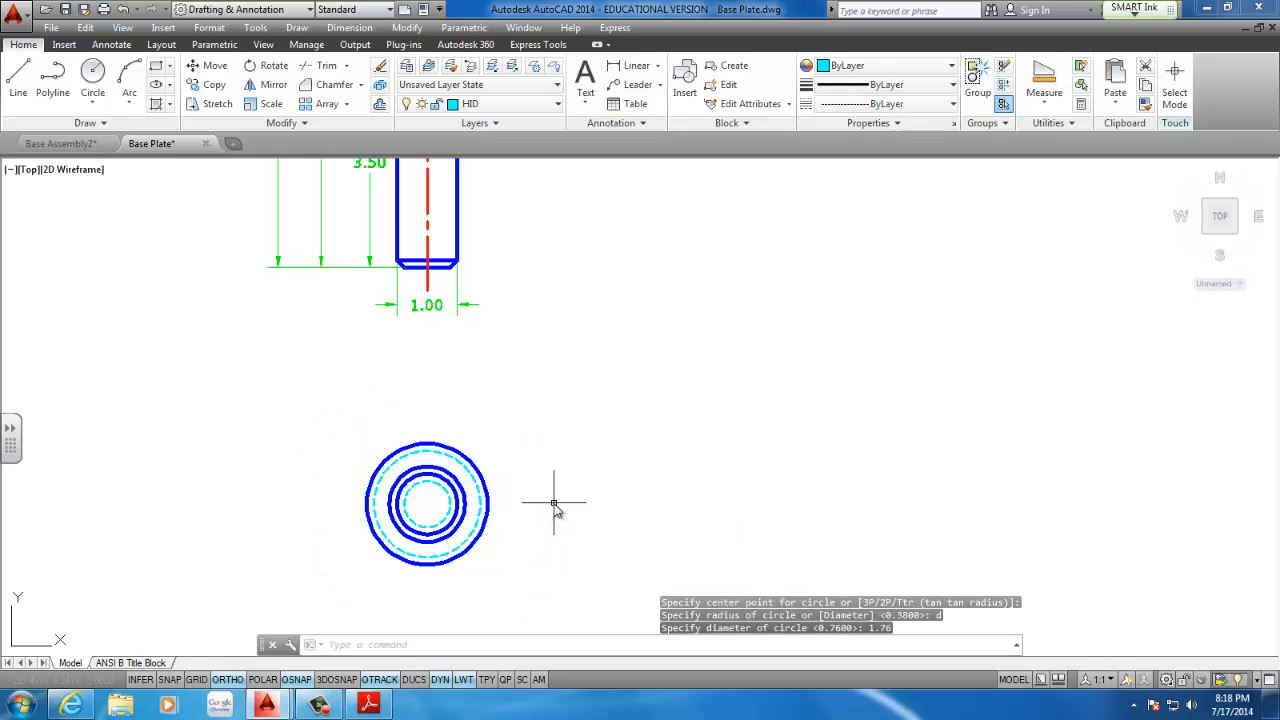
pyautogui.press('Escape')
pyautogui.press('Escape')
# - Make OBJ the current layer again
pyautogui.scroll(-2, 390, 420)
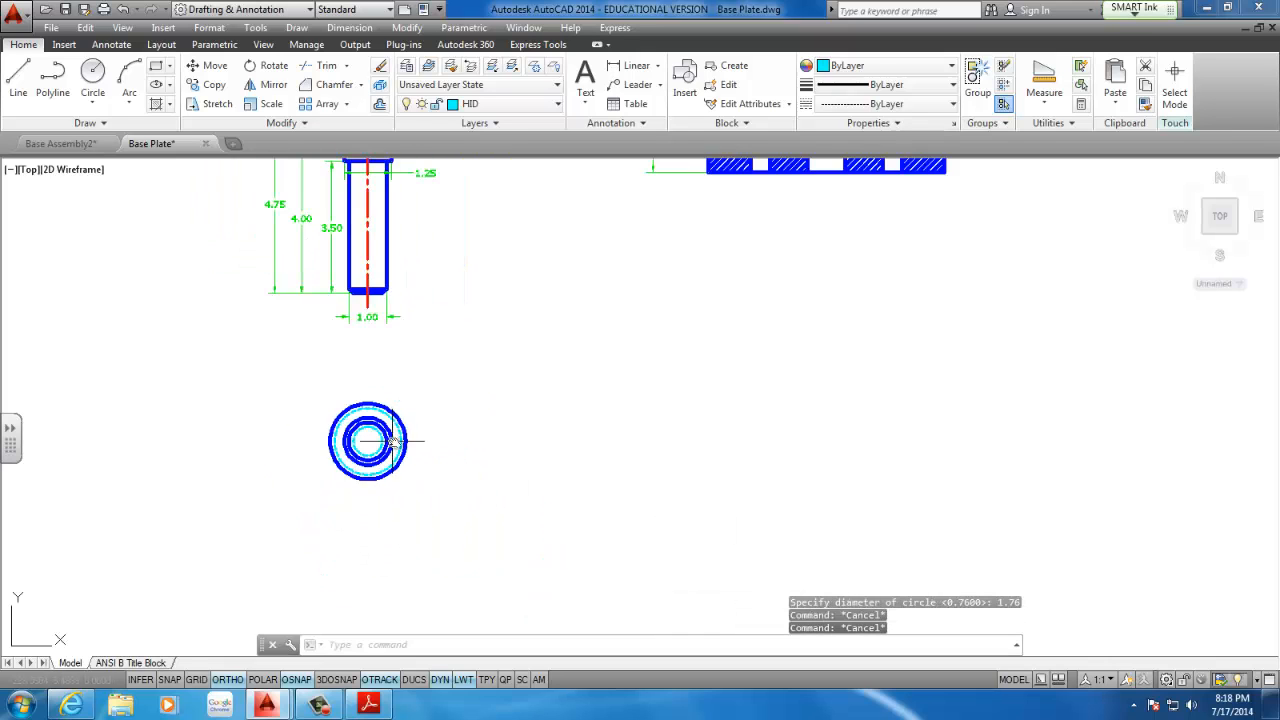
pyautogui.scroll(4, 389, 421)
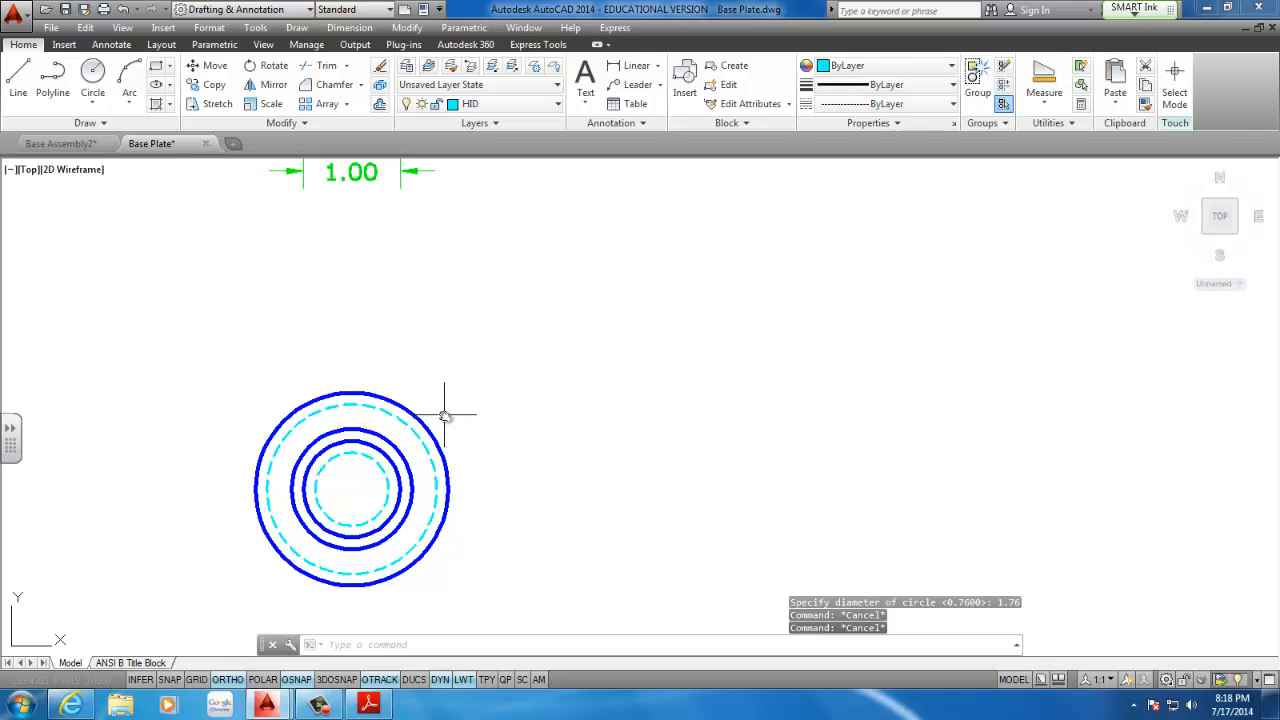
pyautogui.scroll(-1, 348, 486)
pyautogui.moveTo(395, 467); pyautogui.dragTo(514, 476, button='middle')
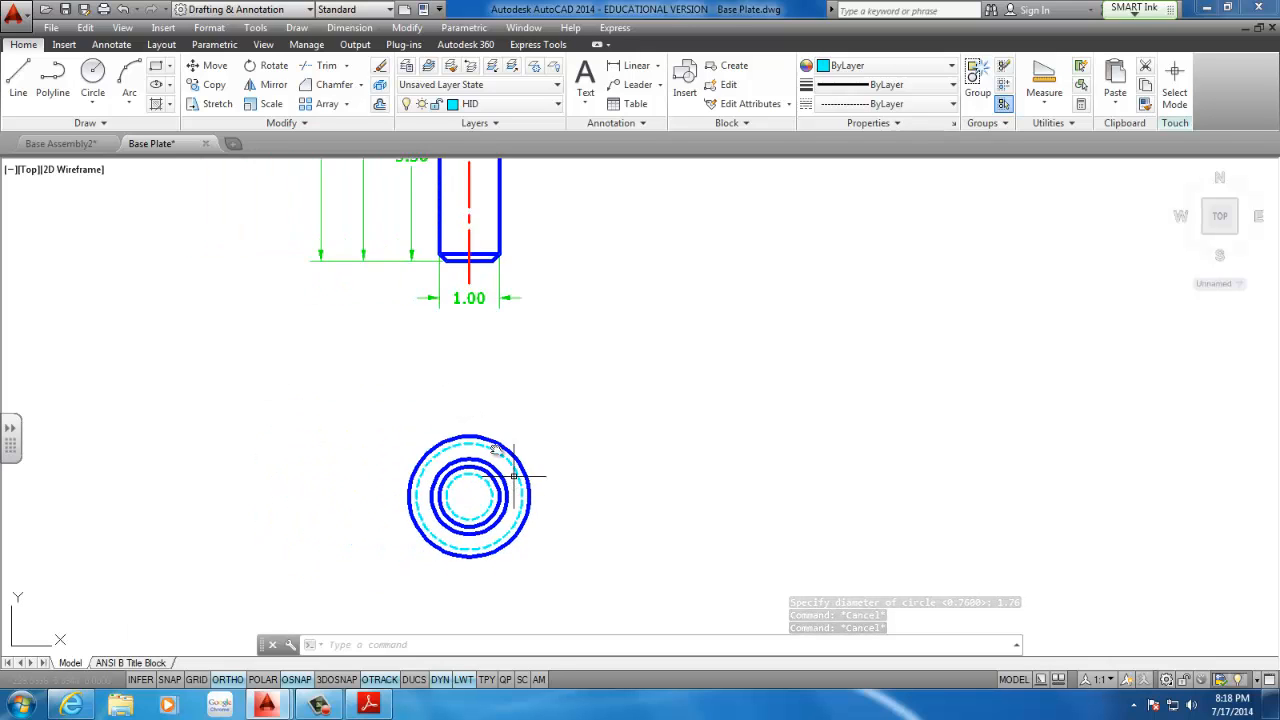
pyautogui.scroll(-2, 438, 490)
pyautogui.moveTo(426, 463); pyautogui.dragTo(386, 464, button='middle')
pyautogui.click(487, 106)
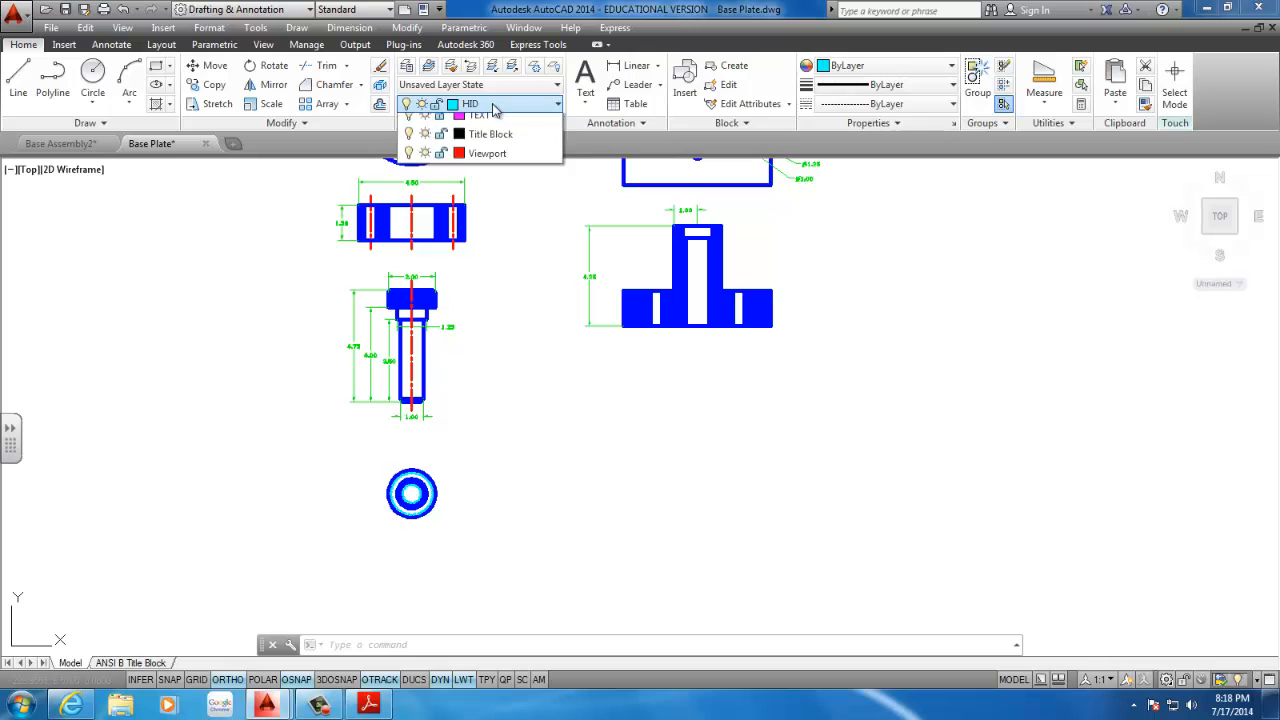
pyautogui.click(479, 240)
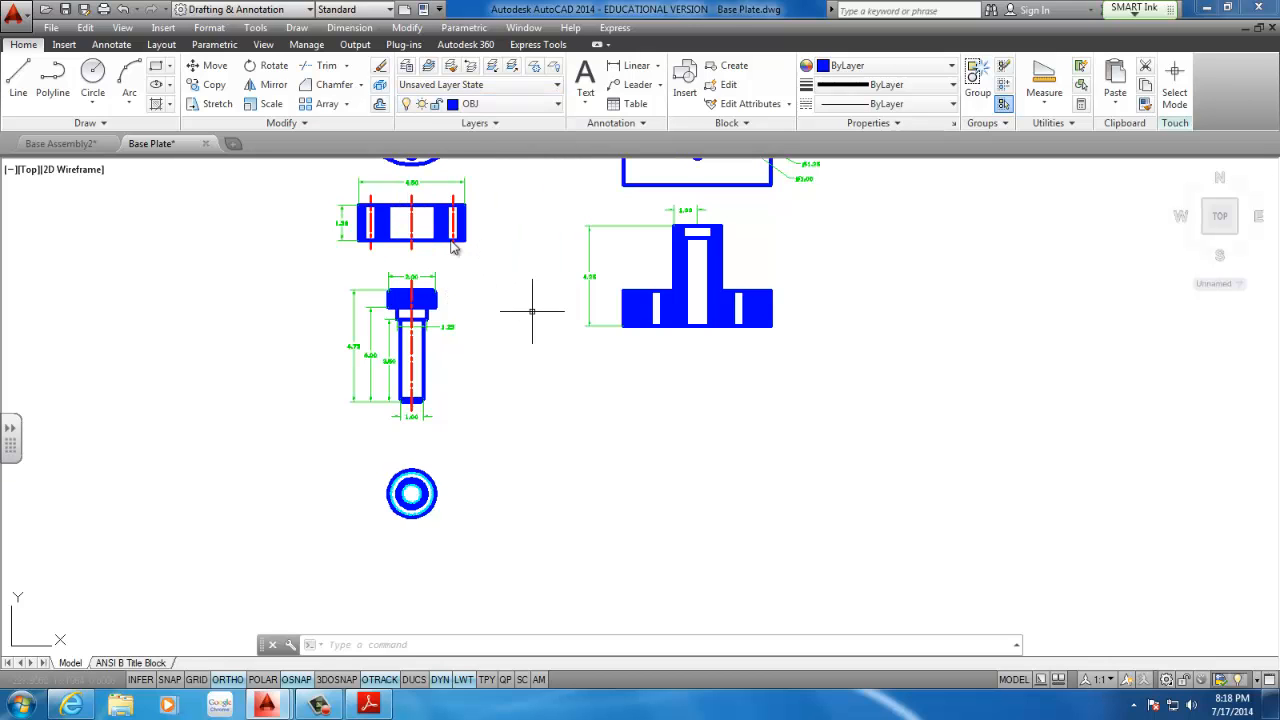
pyautogui.scroll(-2, 480, 428)
pyautogui.scroll(2, 487, 388)
pyautogui.scroll(4, 480, 420)
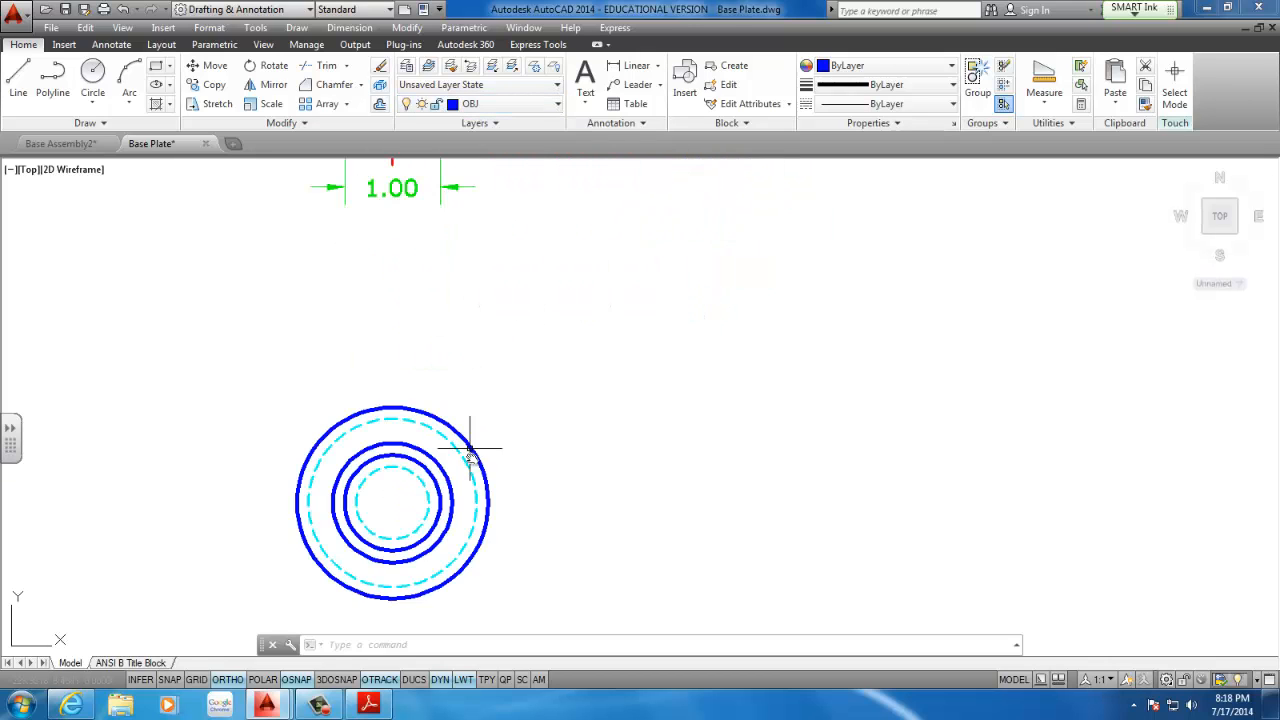
# - Switch to the Base Assembly PDF and examine the views and dimensions of pin B101-3, washer B101-6 and bolt B101-4
pyautogui.click(368, 705)
pyautogui.moveTo(454, 542); pyautogui.dragTo(482, 583)
pyautogui.moveTo(485, 334); pyautogui.dragTo(605, 224)
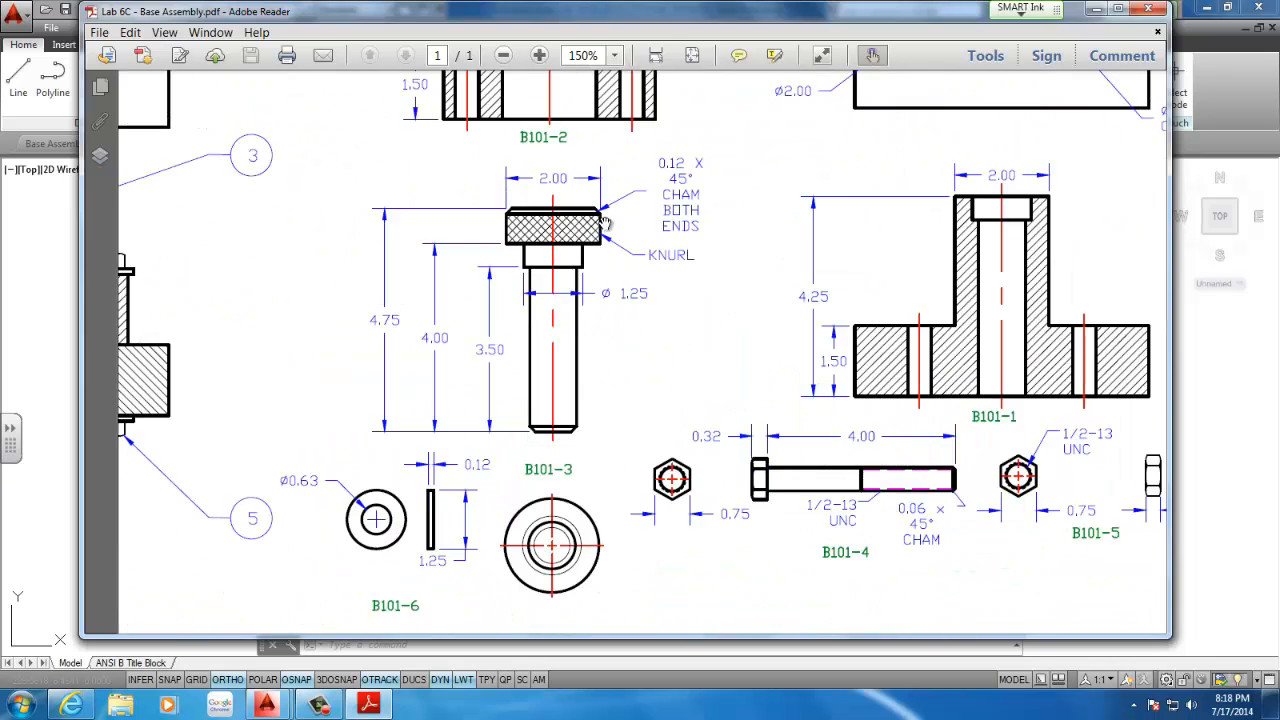
pyautogui.moveTo(408, 464); pyautogui.dragTo(500, 381)
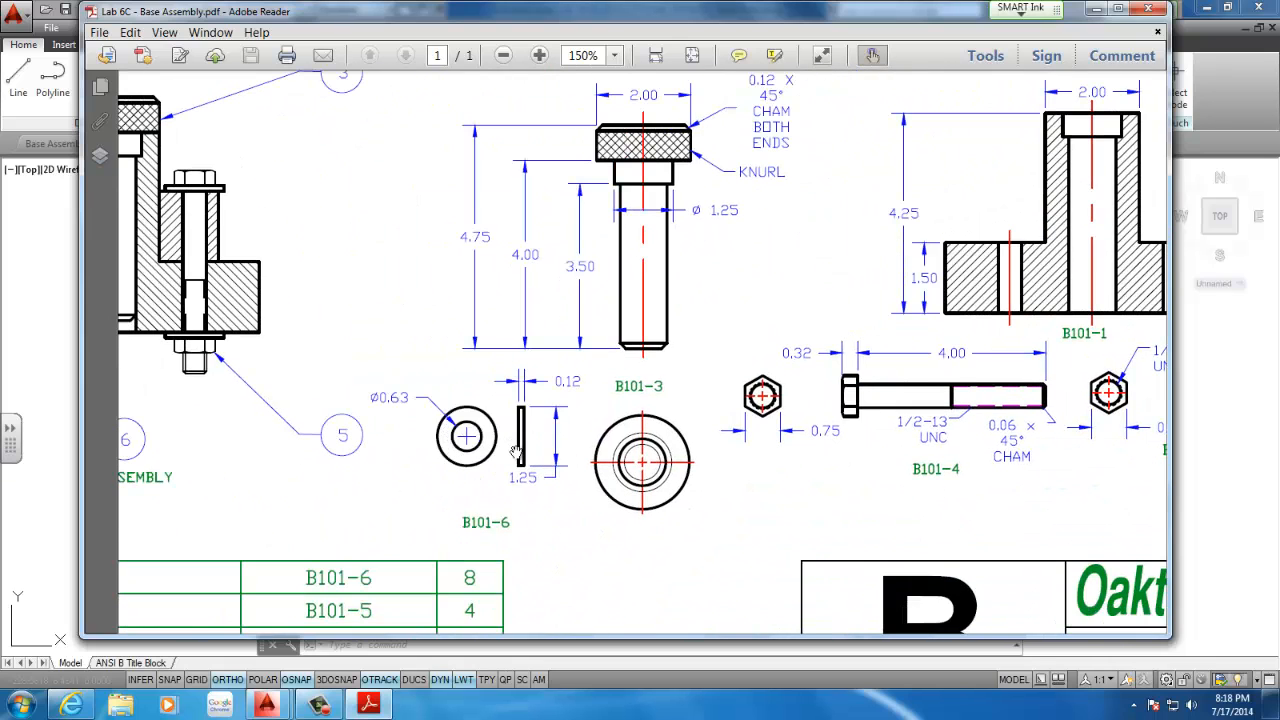
pyautogui.moveTo(515, 452); pyautogui.dragTo(463, 408)
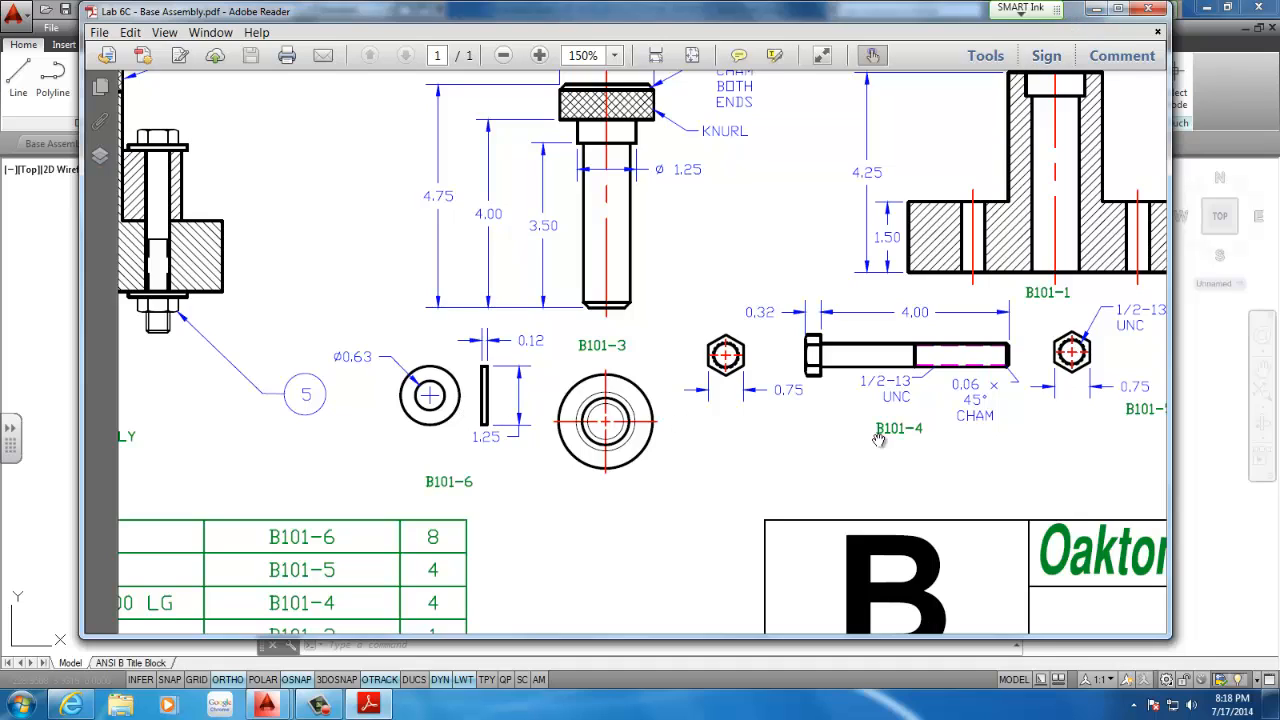
pyautogui.moveTo(853, 435); pyautogui.dragTo(655, 459)
pyautogui.moveTo(164, 394); pyautogui.dragTo(580, 428)
pyautogui.moveTo(514, 325); pyautogui.dragTo(897, 505)
pyautogui.moveTo(844, 277); pyautogui.dragTo(664, 239)
pyautogui.moveTo(729, 403); pyautogui.dragTo(536, 336)
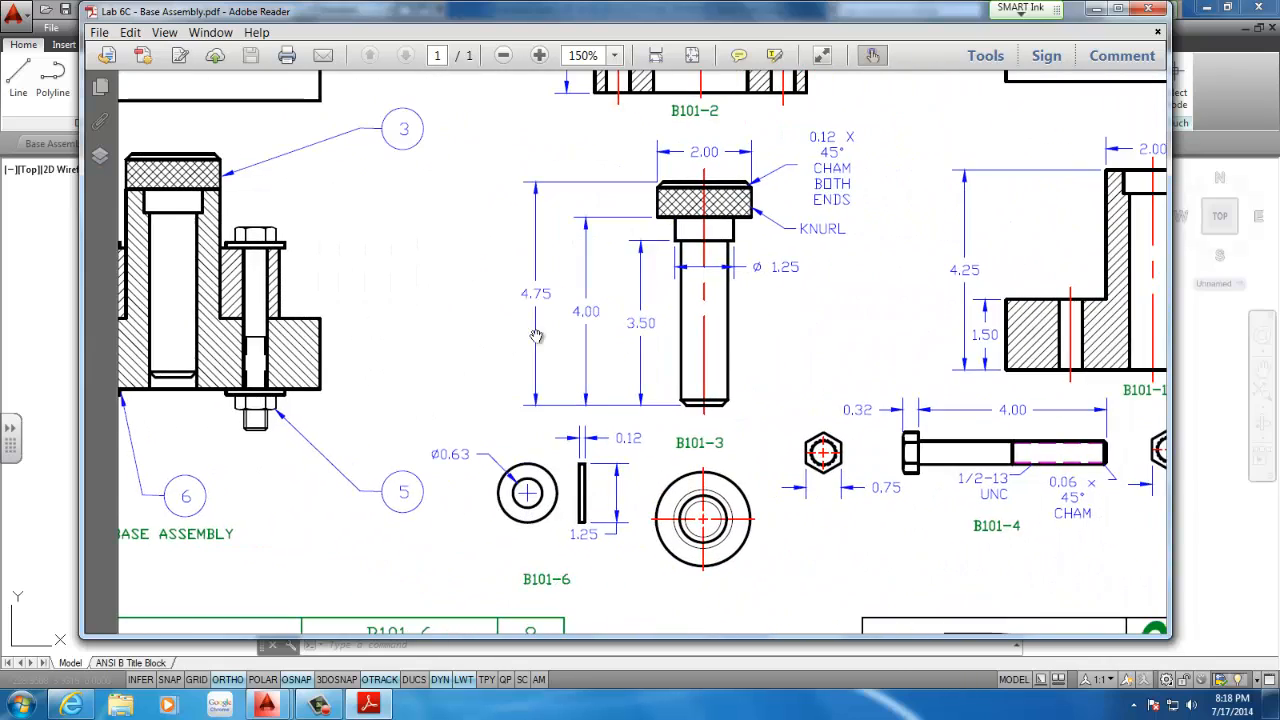
pyautogui.click(1093, 10)
# - Return to the Base Plate drawing and draw a circle of diameter 0.63 beside the pin's end view for the hole of washer B101-6
pyautogui.scroll(-8, 575, 432)
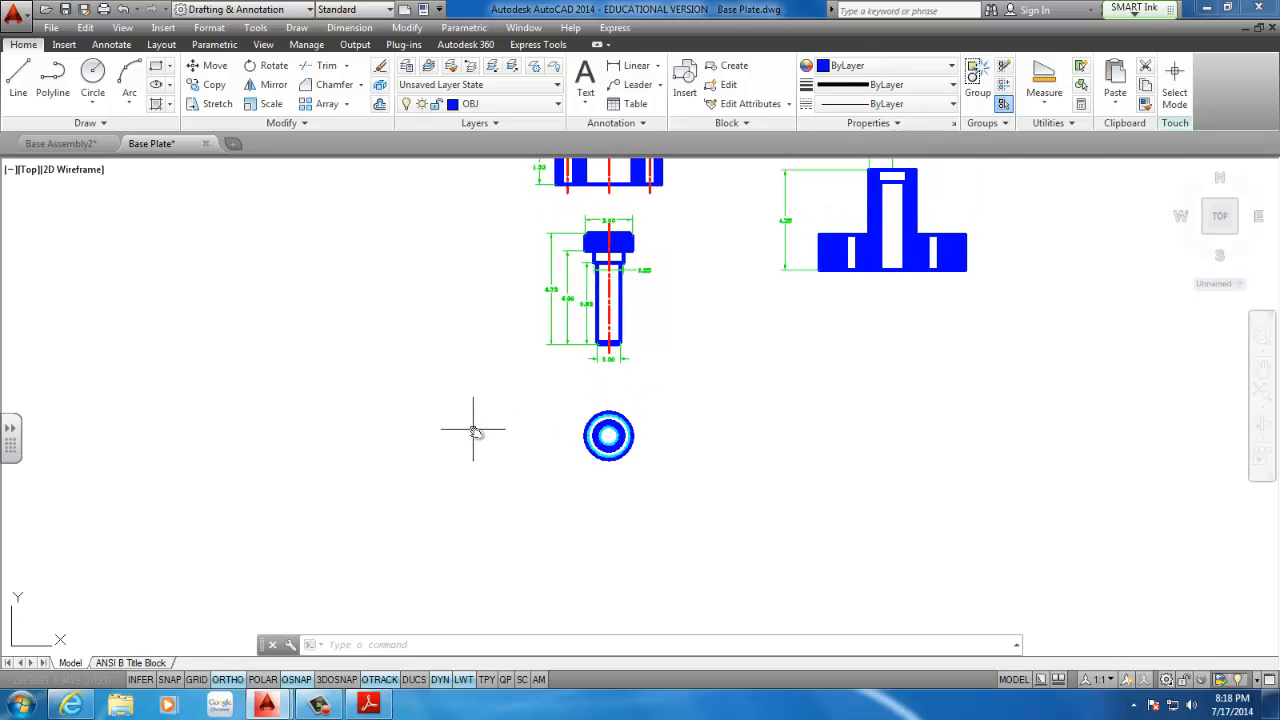
pyautogui.scroll(4, 474, 430)
pyautogui.moveTo(547, 395); pyautogui.dragTo(440, 382, button='middle')
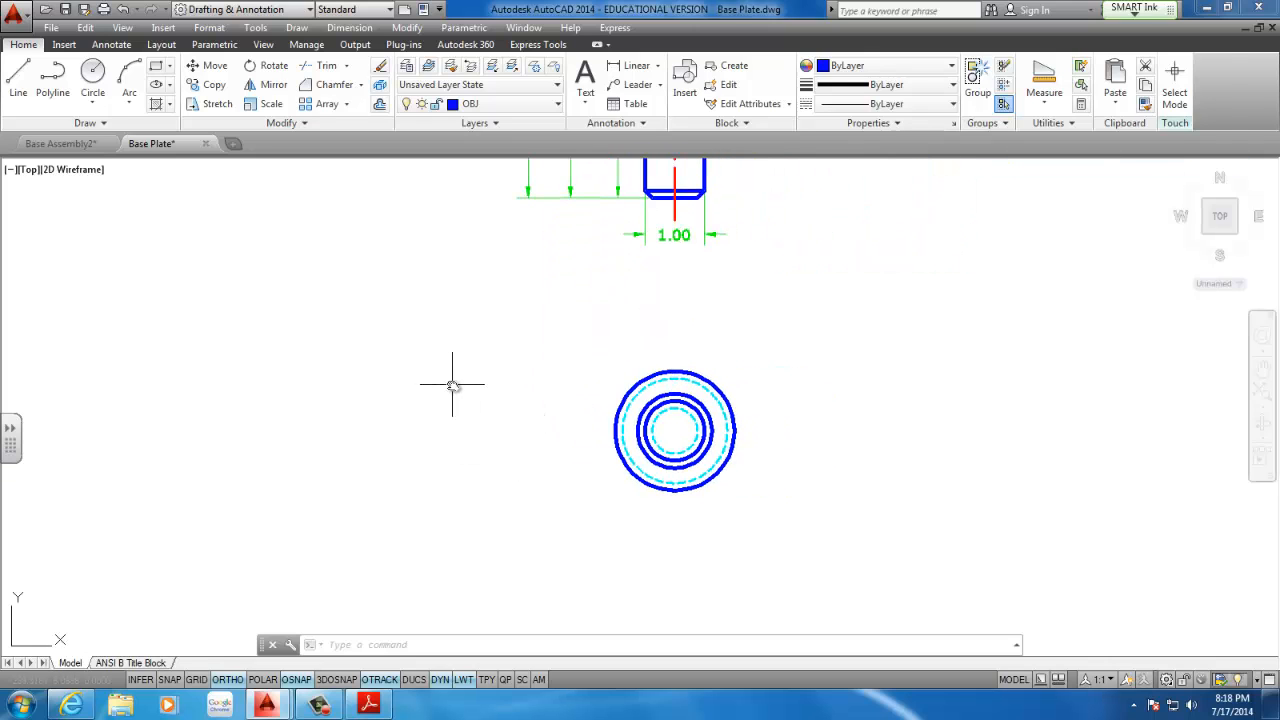
pyautogui.click(92, 75)
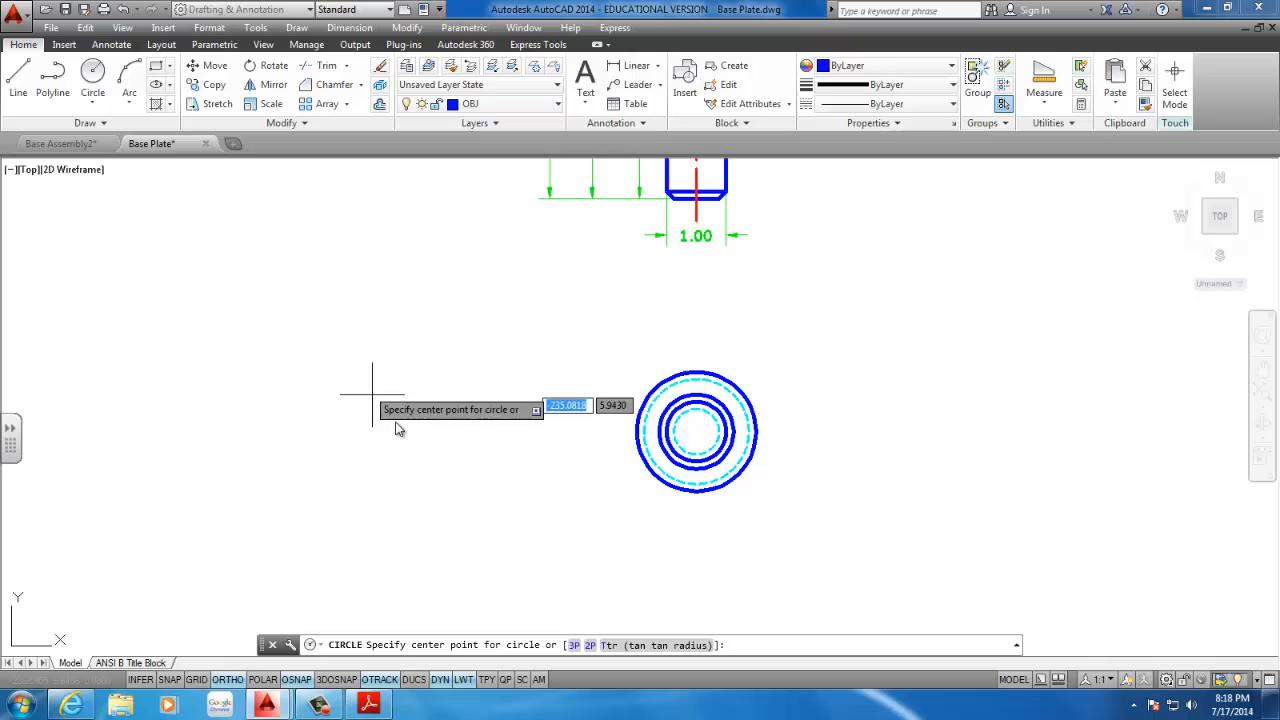
pyautogui.click(348, 393)
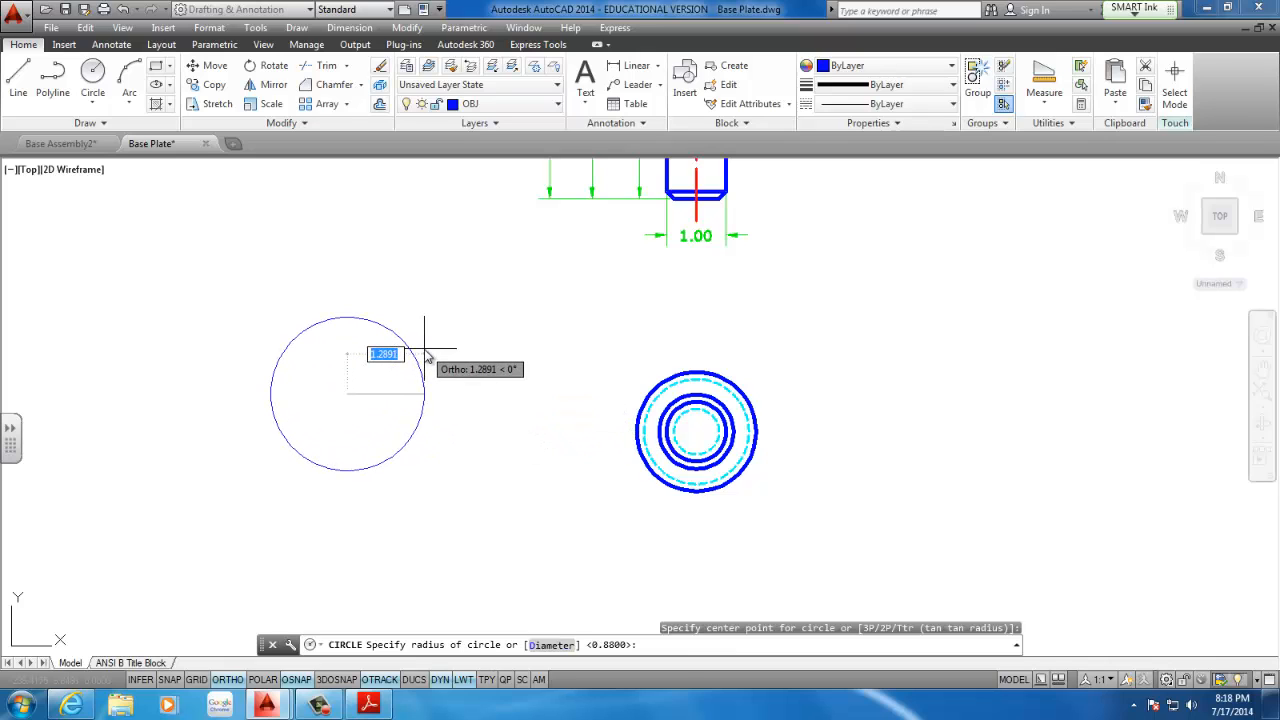
pyautogui.write('d')
pyautogui.press('Return')
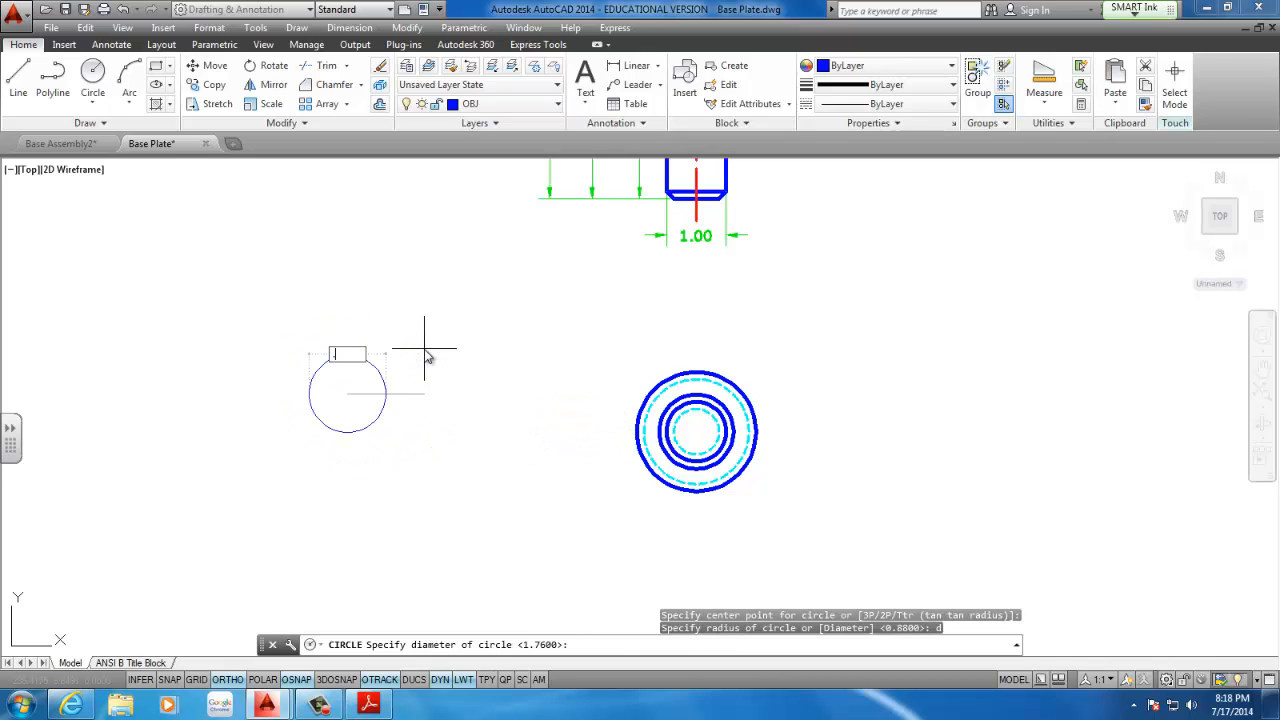
pyautogui.write('.63')
pyautogui.press('Return')
# - Draw a concentric circle of diameter 1.25 around the washer's hole
pyautogui.press('Return')
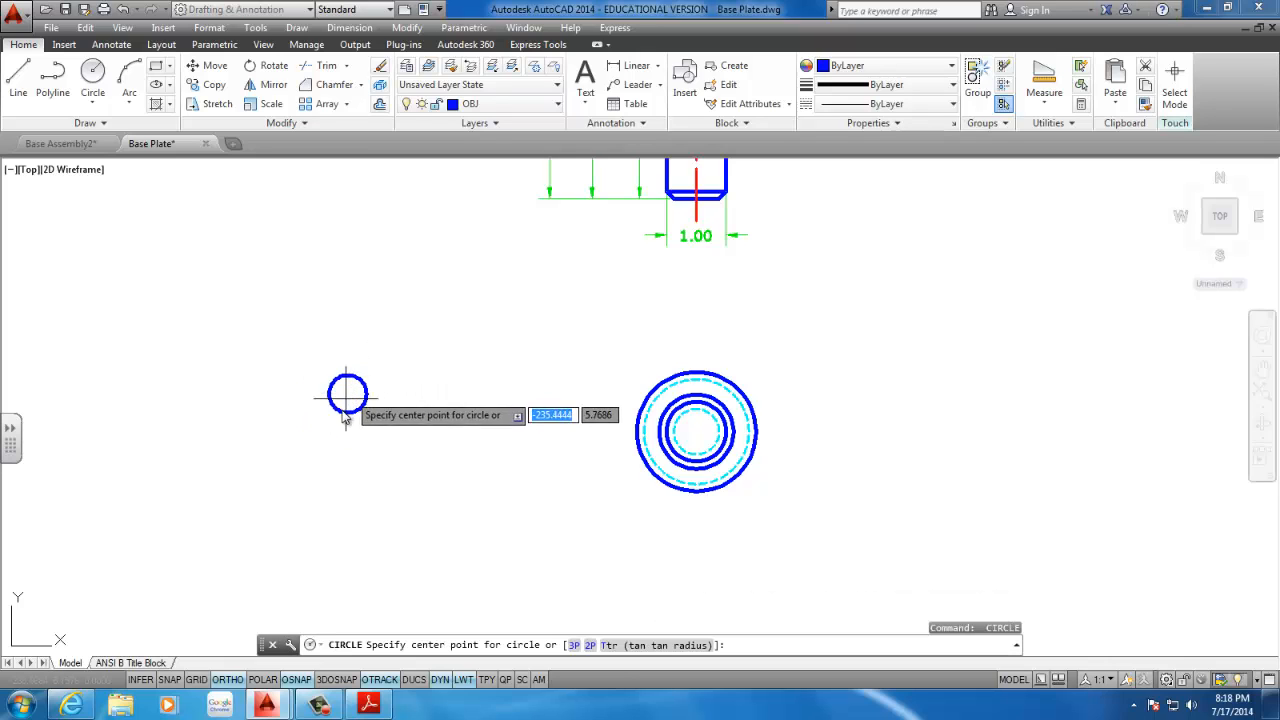
pyautogui.click(347, 393)
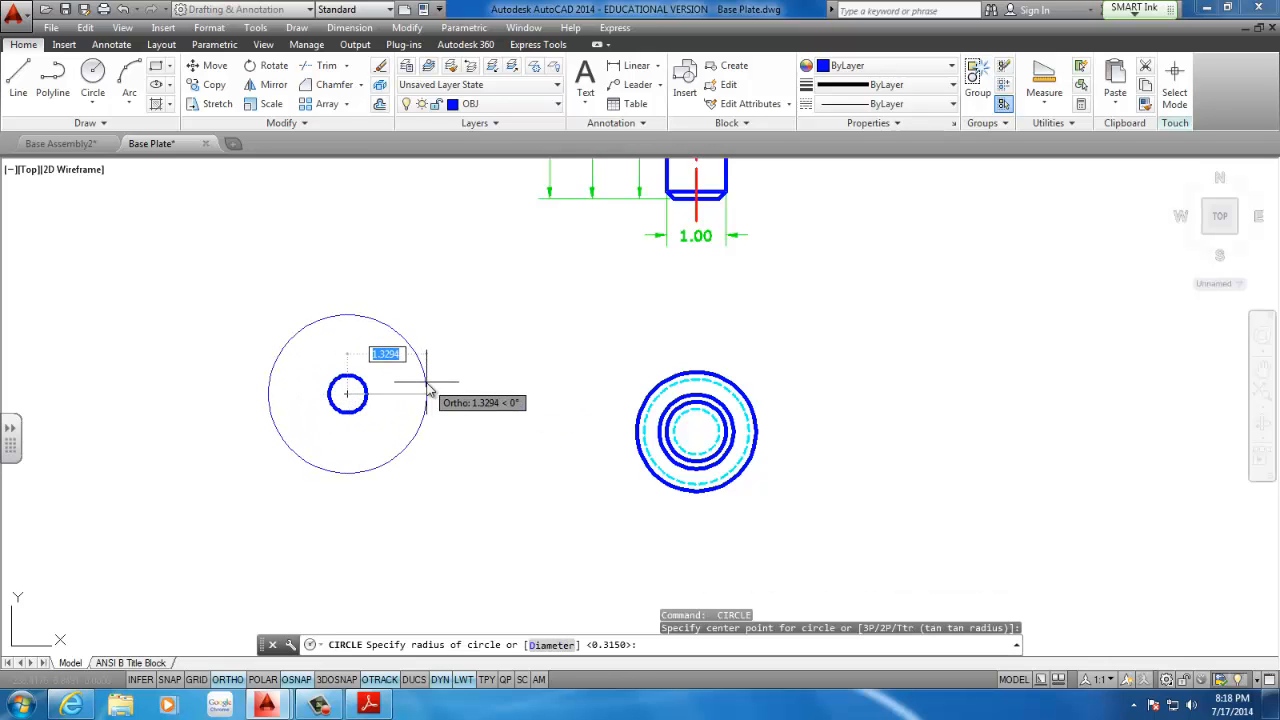
pyautogui.write('d')
pyautogui.press('Return')
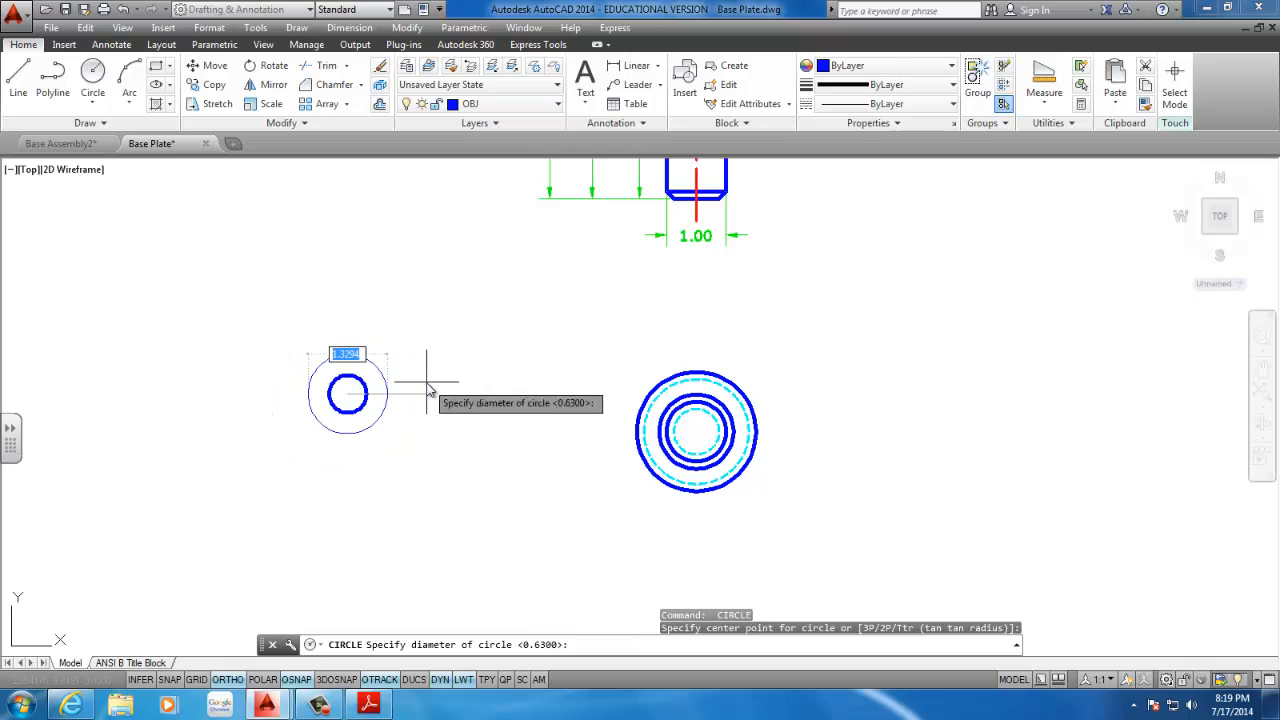
pyautogui.write('1.25')
pyautogui.press('Return')
# - Draw a rectangle 0.12 long and 1.25 wide beside the washer's circular view as its side view
pyautogui.scroll(4, 405, 390)
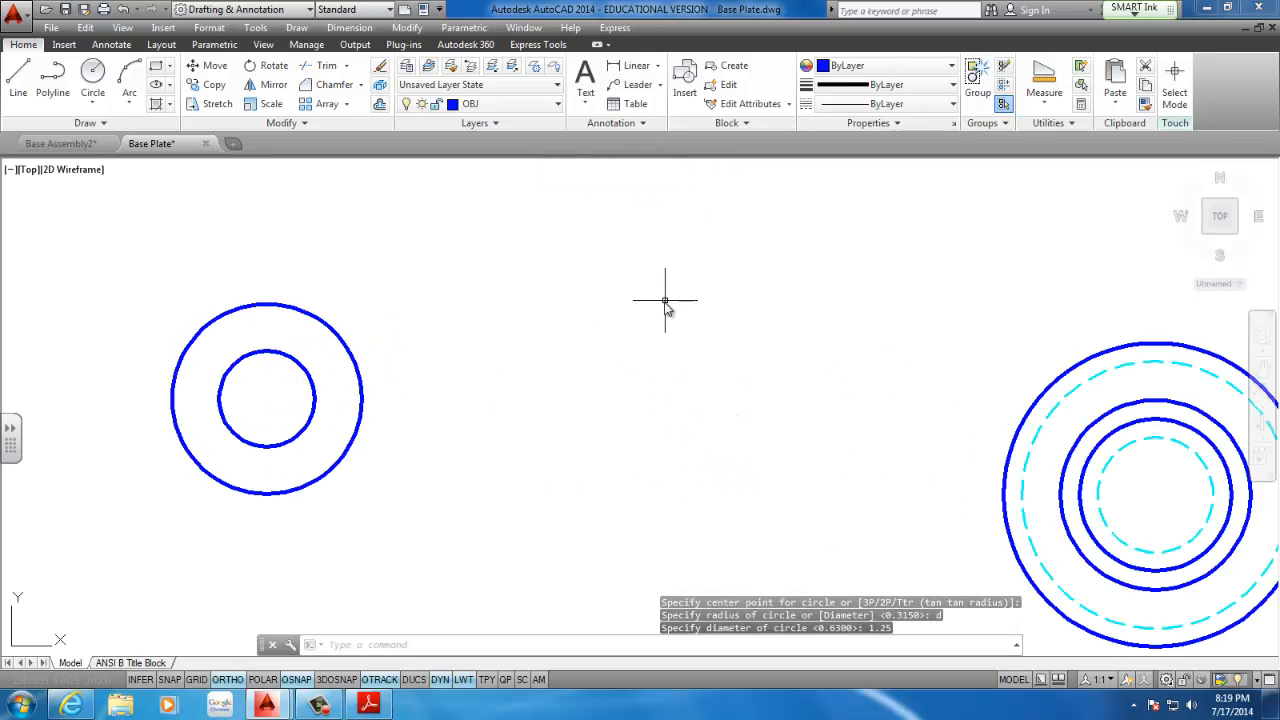
pyautogui.click(156, 65)
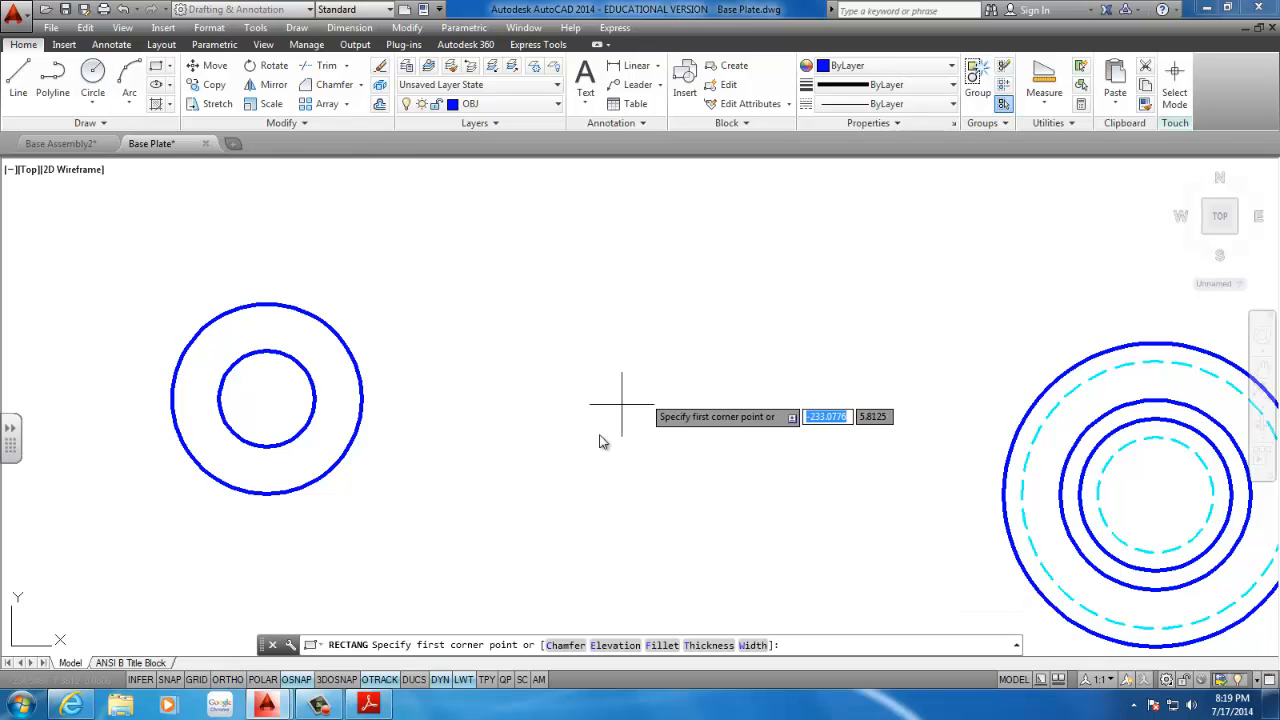
pyautogui.click(528, 475)
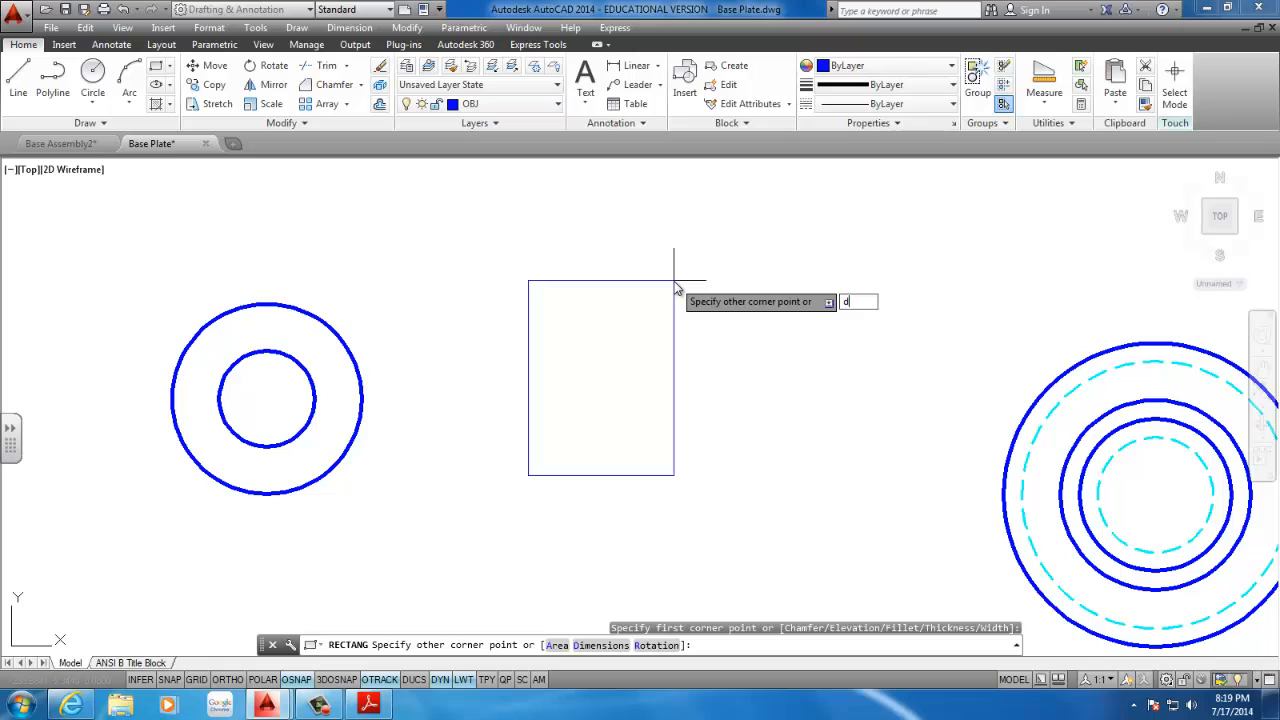
pyautogui.press('Return')
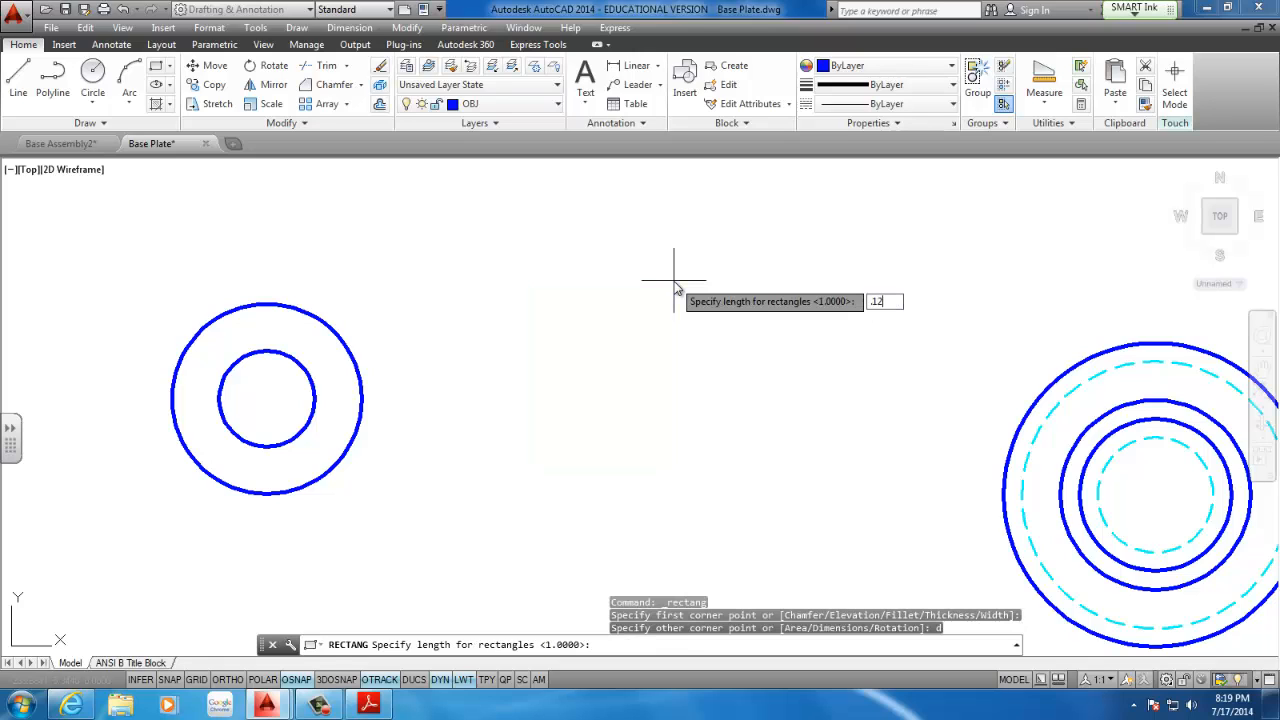
pyautogui.press('Return')
pyautogui.write('1.2')
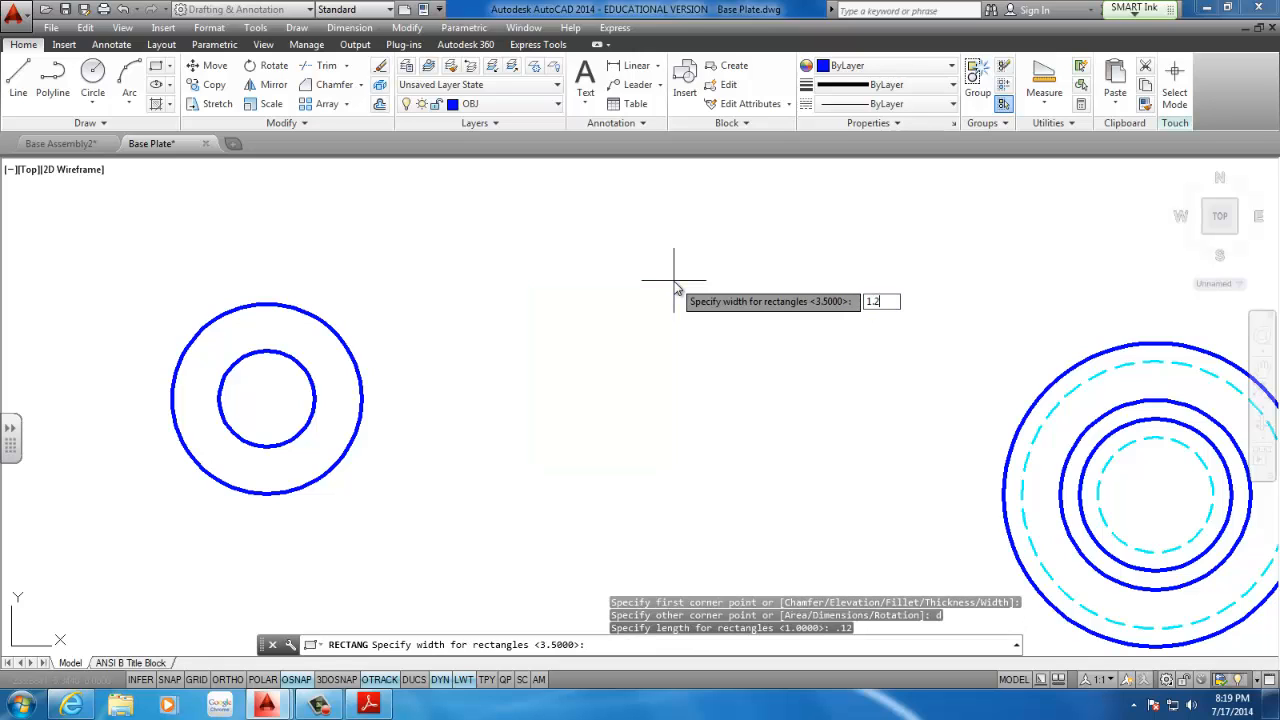
pyautogui.write('5')
pyautogui.press('Return')
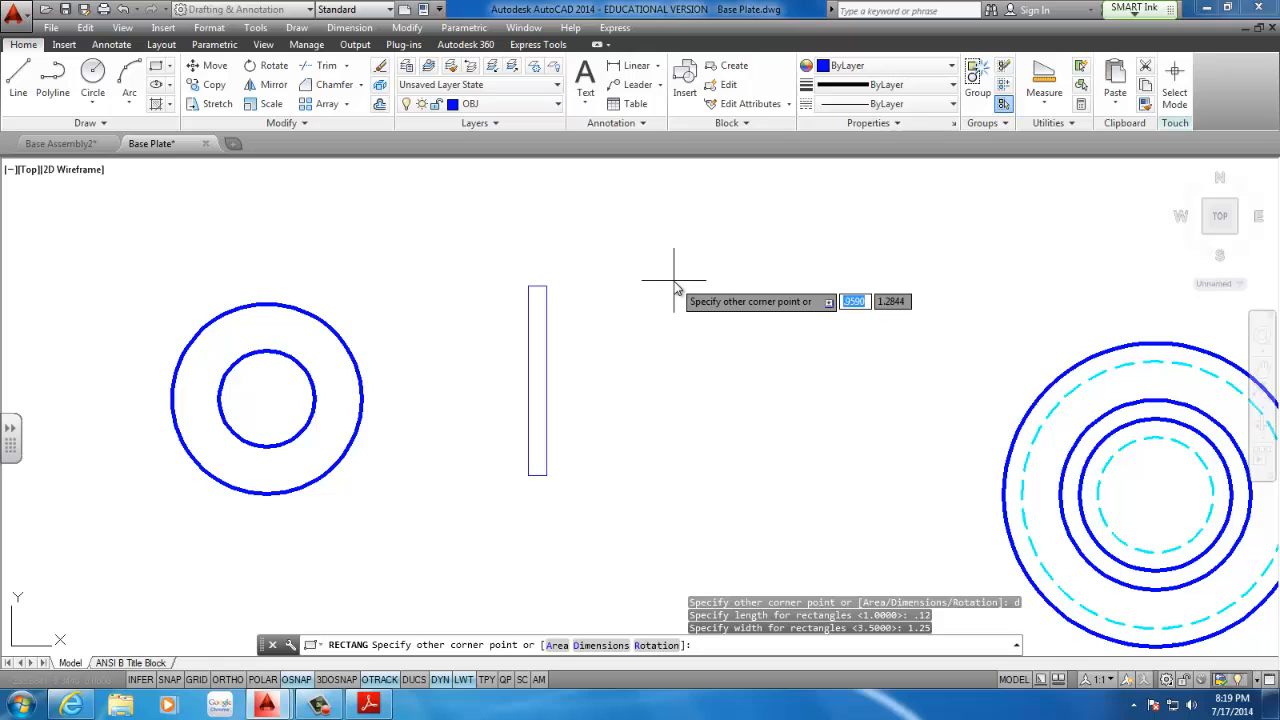
pyautogui.click(604, 302)
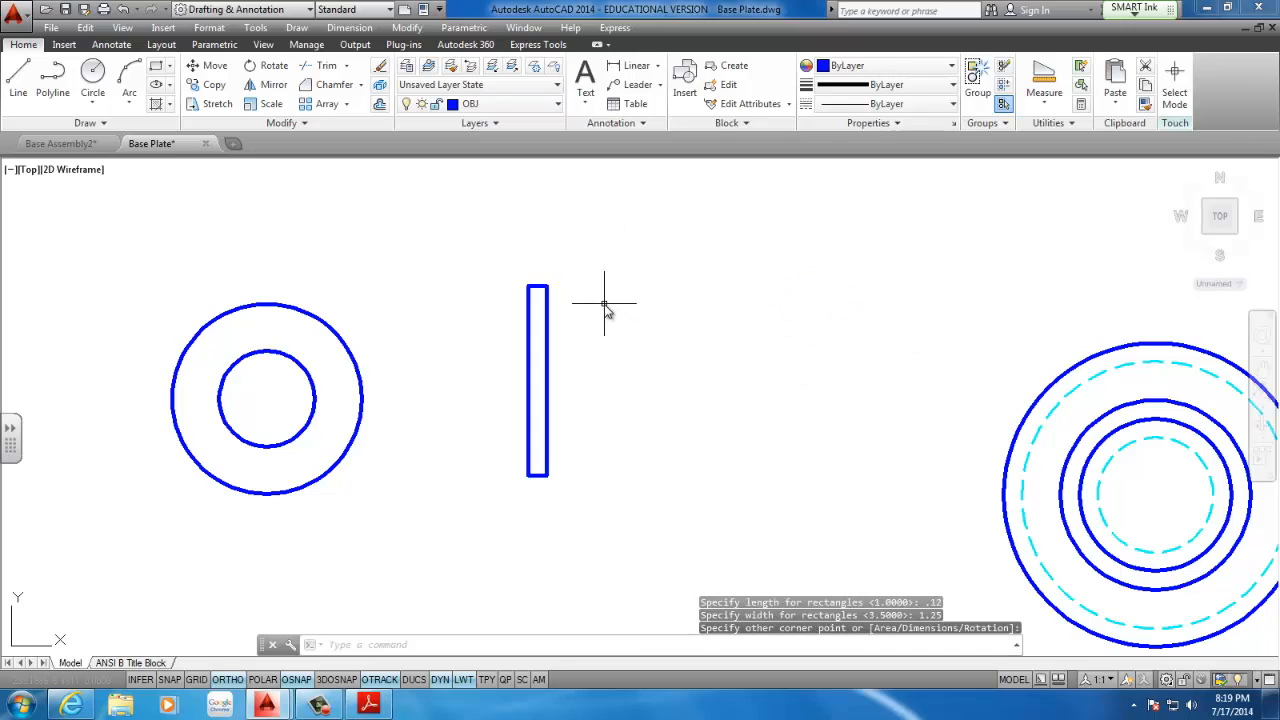
# - Move the rectangle so the midpoint of its left edge meets the right quadrant of the washer's outer circle
pyautogui.click(212, 66)
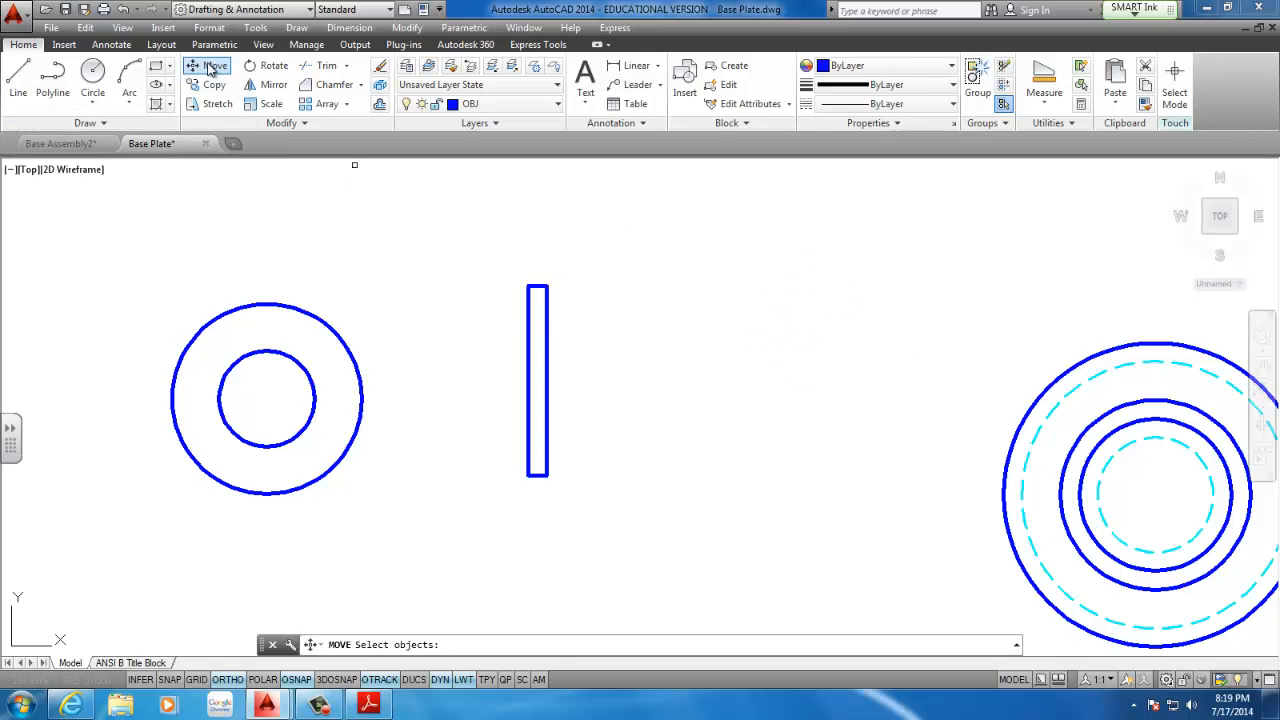
pyautogui.click(603, 285)
pyautogui.click(528, 361)
pyautogui.press('Return')
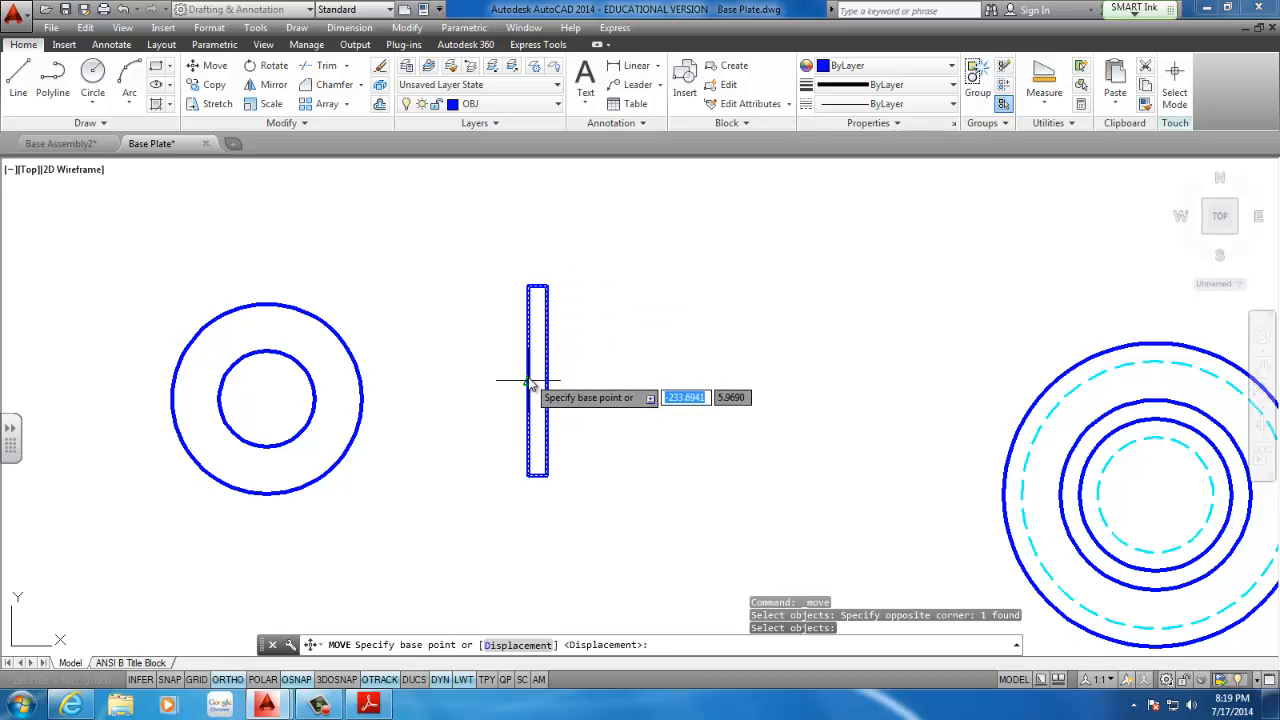
pyautogui.click(527, 380)
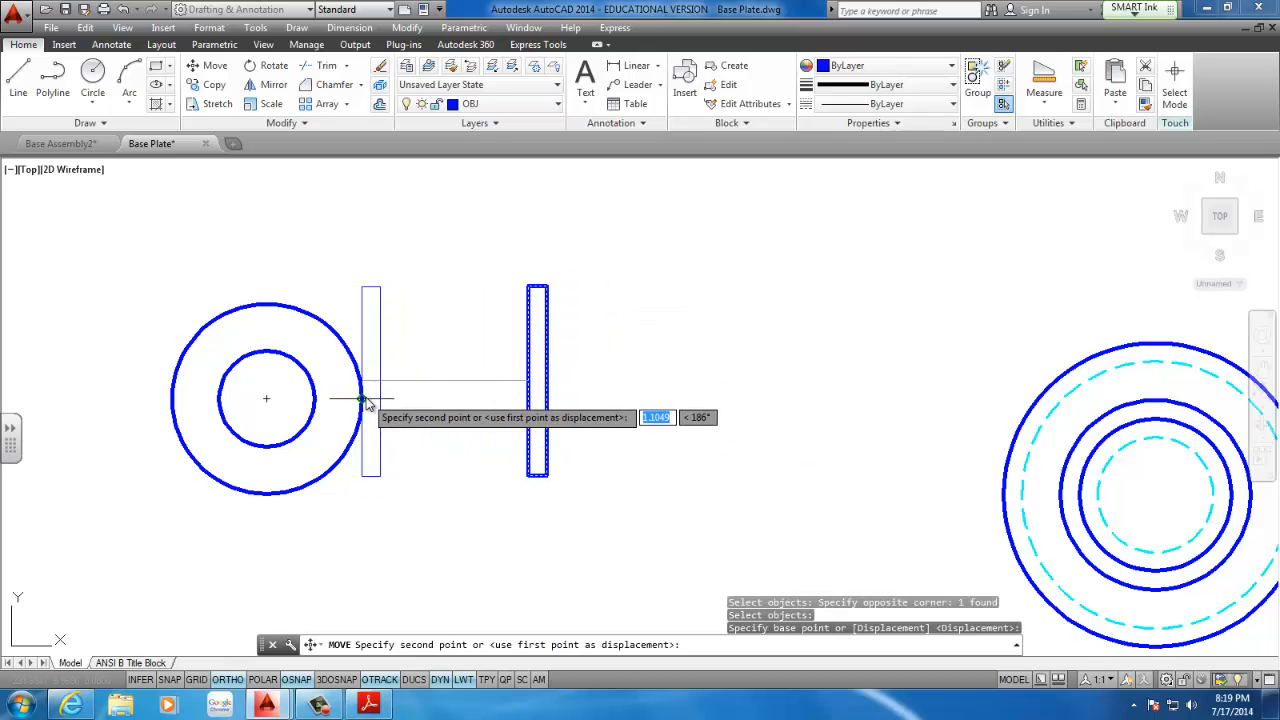
pyautogui.click(366, 401)
# - Move the rectangle horizontally to the right, clear of the washer's circular view
pyautogui.click(398, 291)
pyautogui.click(366, 318)
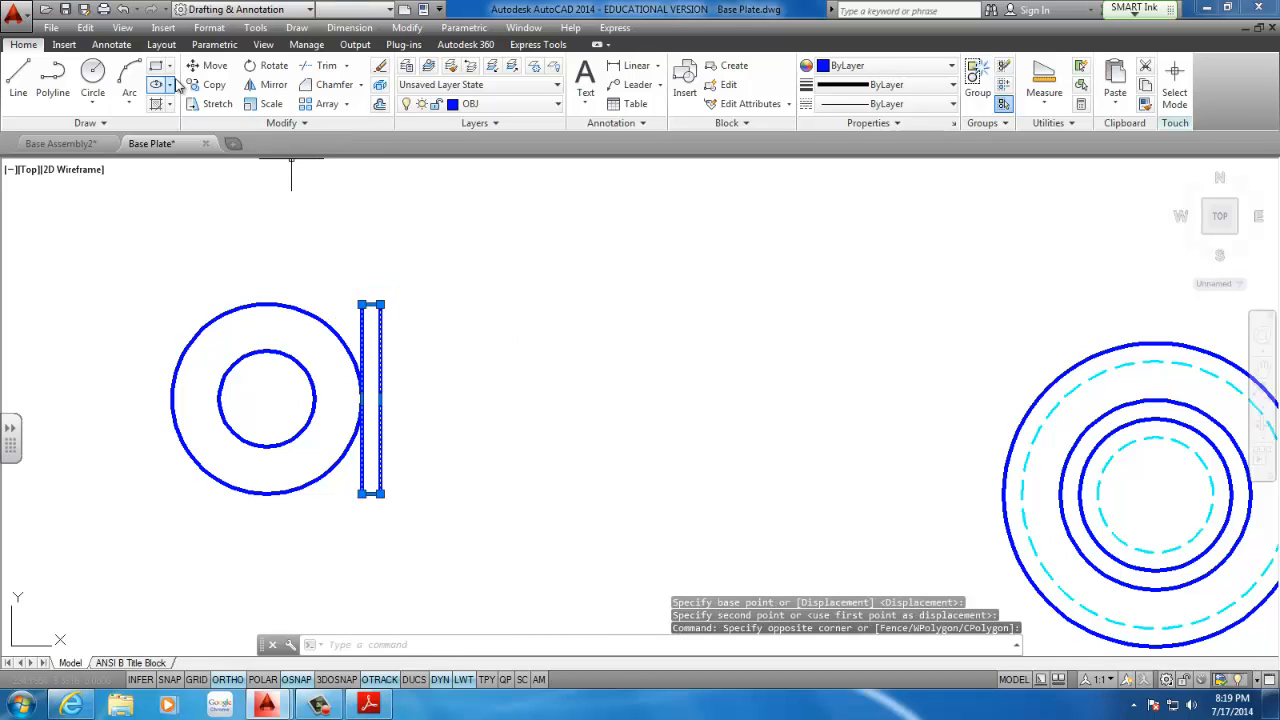
pyautogui.click(208, 65)
pyautogui.click(322, 238)
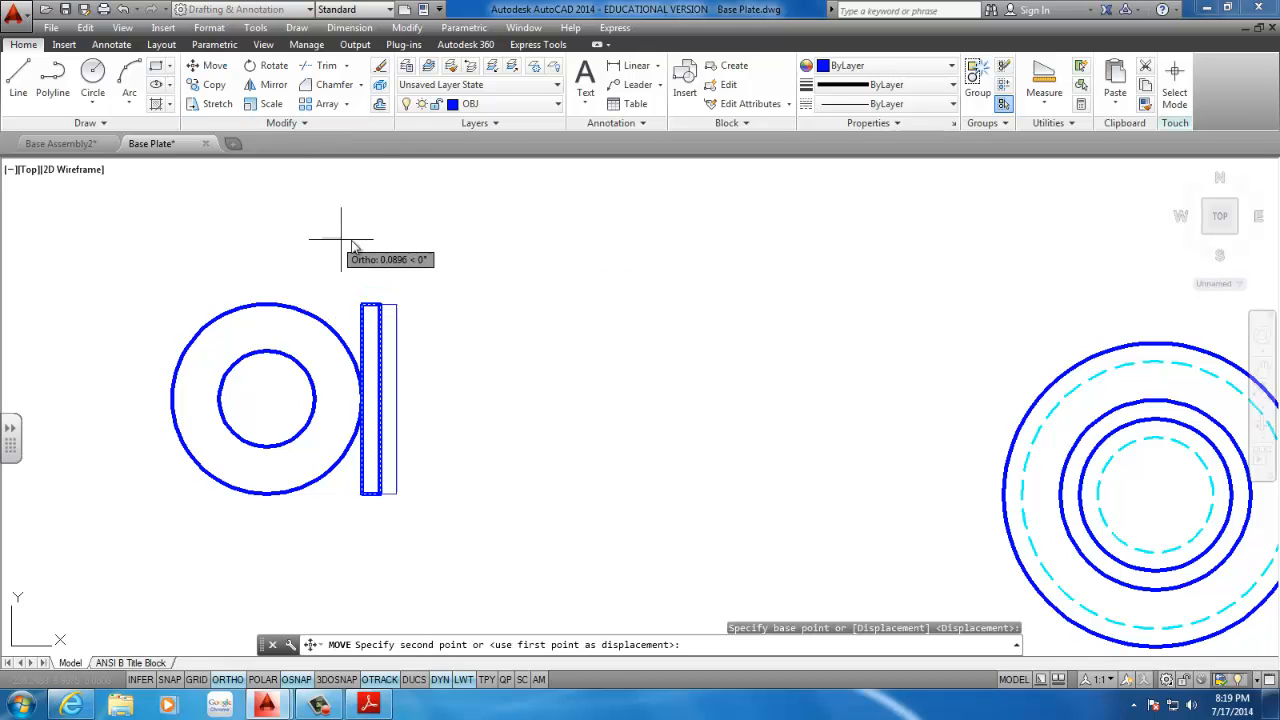
pyautogui.click(491, 268)
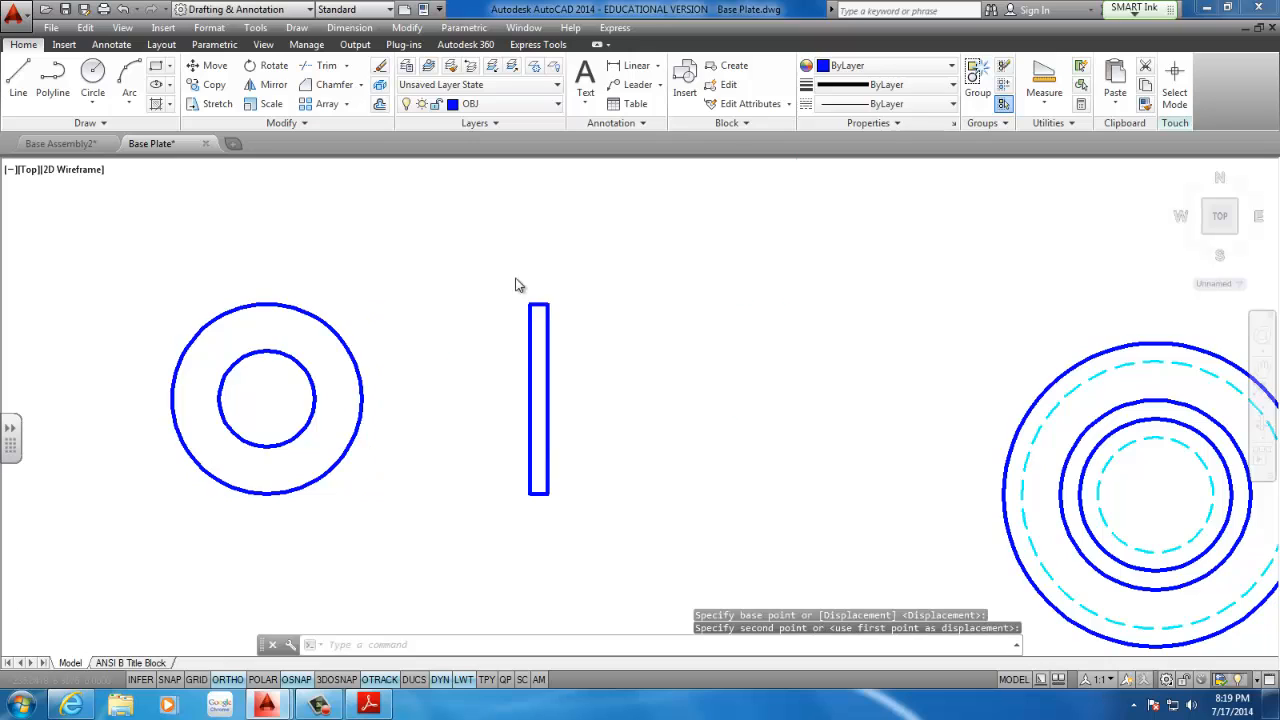
# - Add a vertical linear dimension for the height of the washer's side view, placed to its right
pyautogui.scroll(-3, 517, 280)
pyautogui.click(636, 65)
pyautogui.click(526, 289)
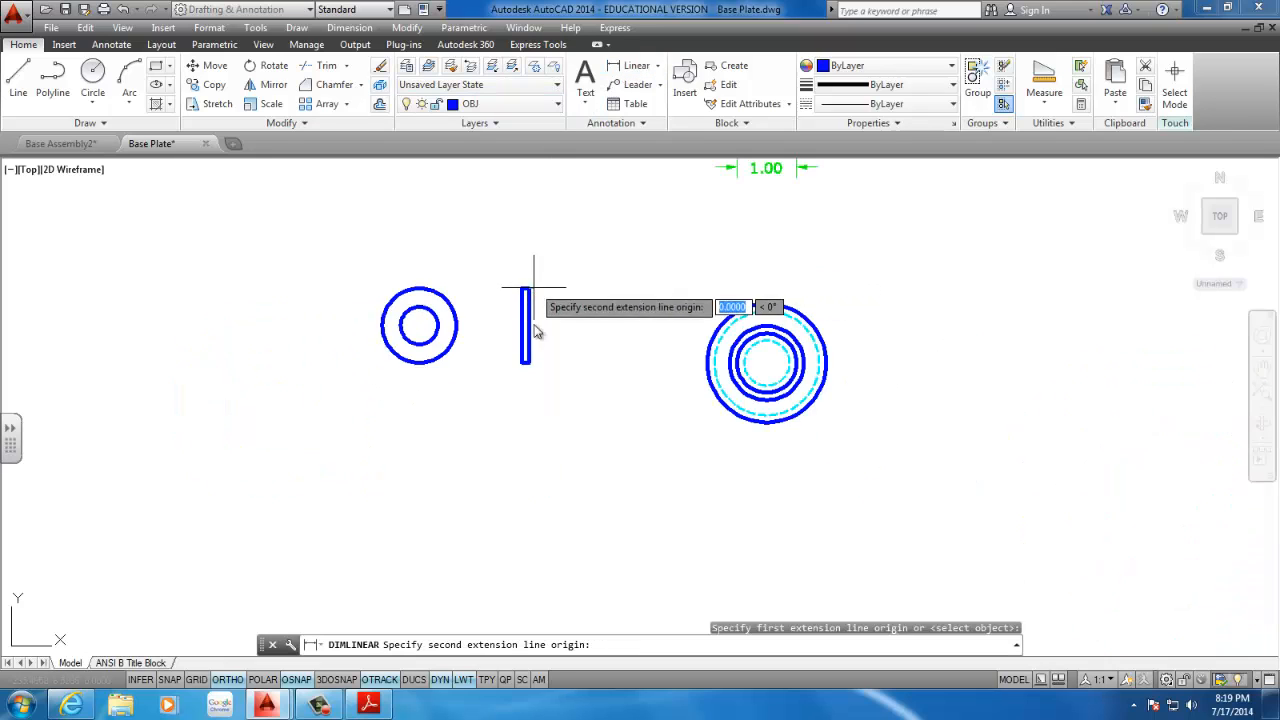
pyautogui.click(526, 362)
pyautogui.click(572, 330)
# - Add a horizontal linear dimension for the thickness of the washer's side view, placed above it
pyautogui.press('Return')
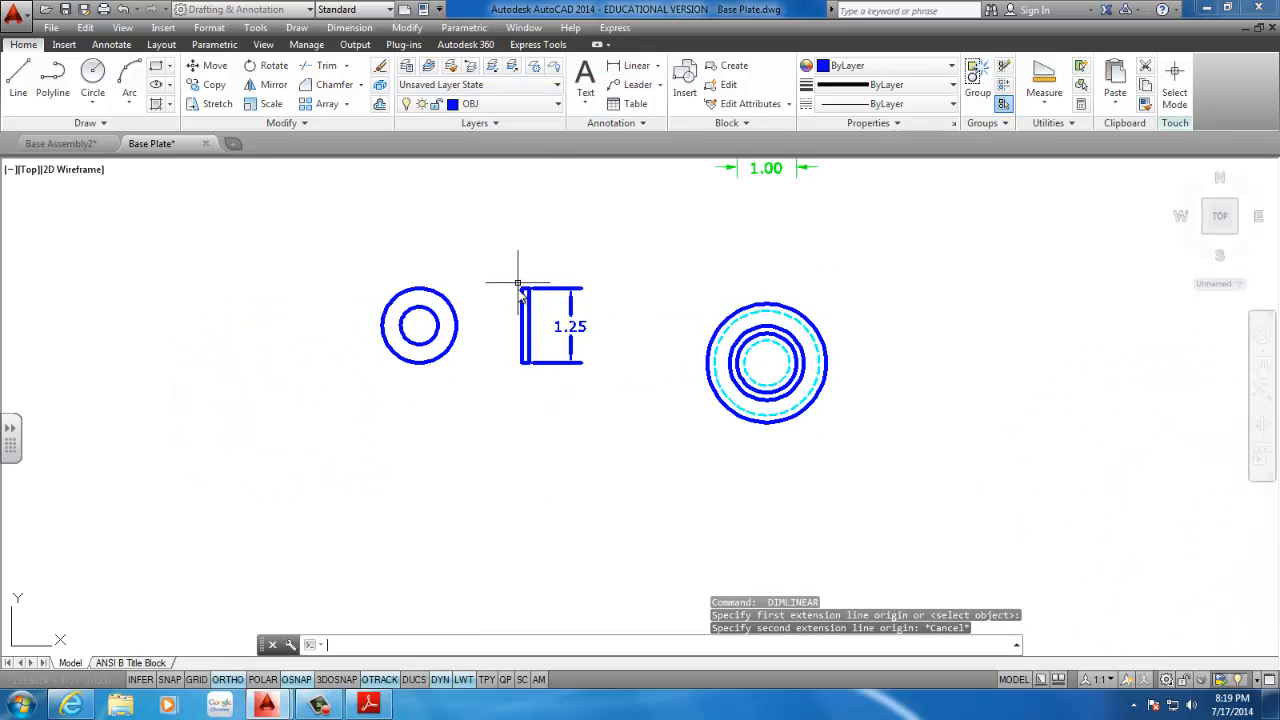
pyautogui.click(521, 289)
pyautogui.click(530, 289)
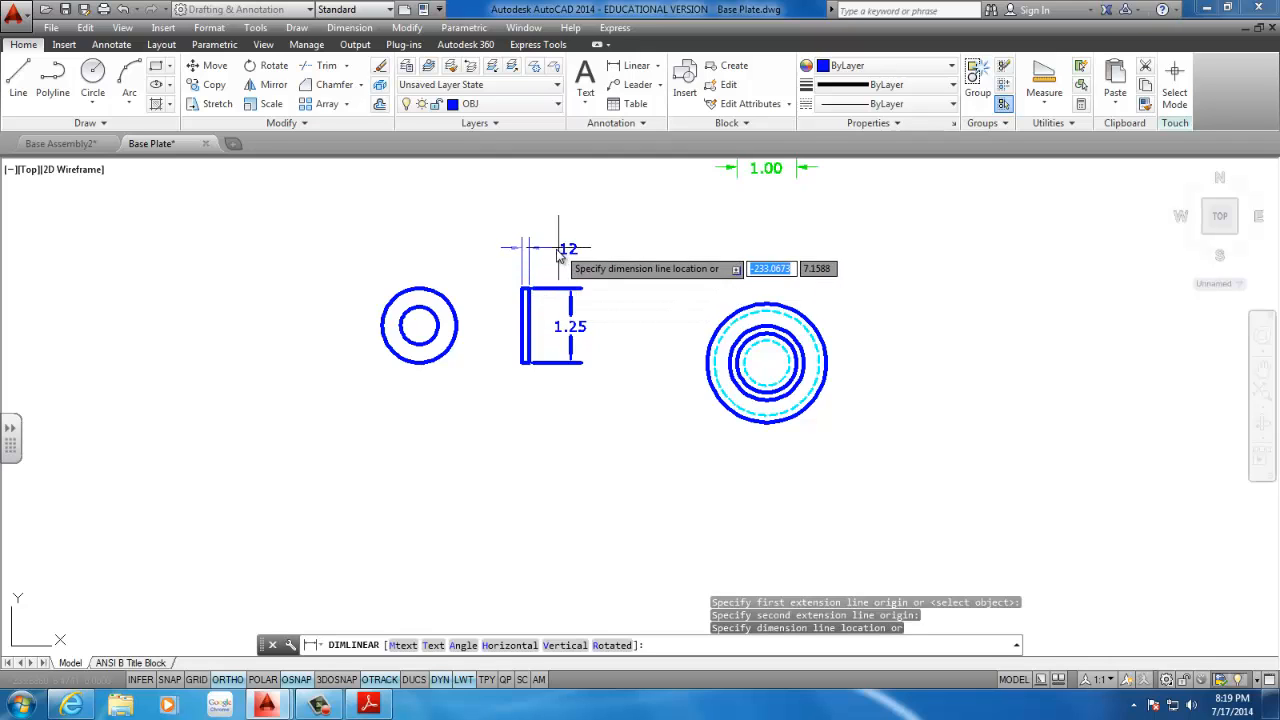
pyautogui.click(527, 248)
pyautogui.press('Return')
pyautogui.press('Escape')
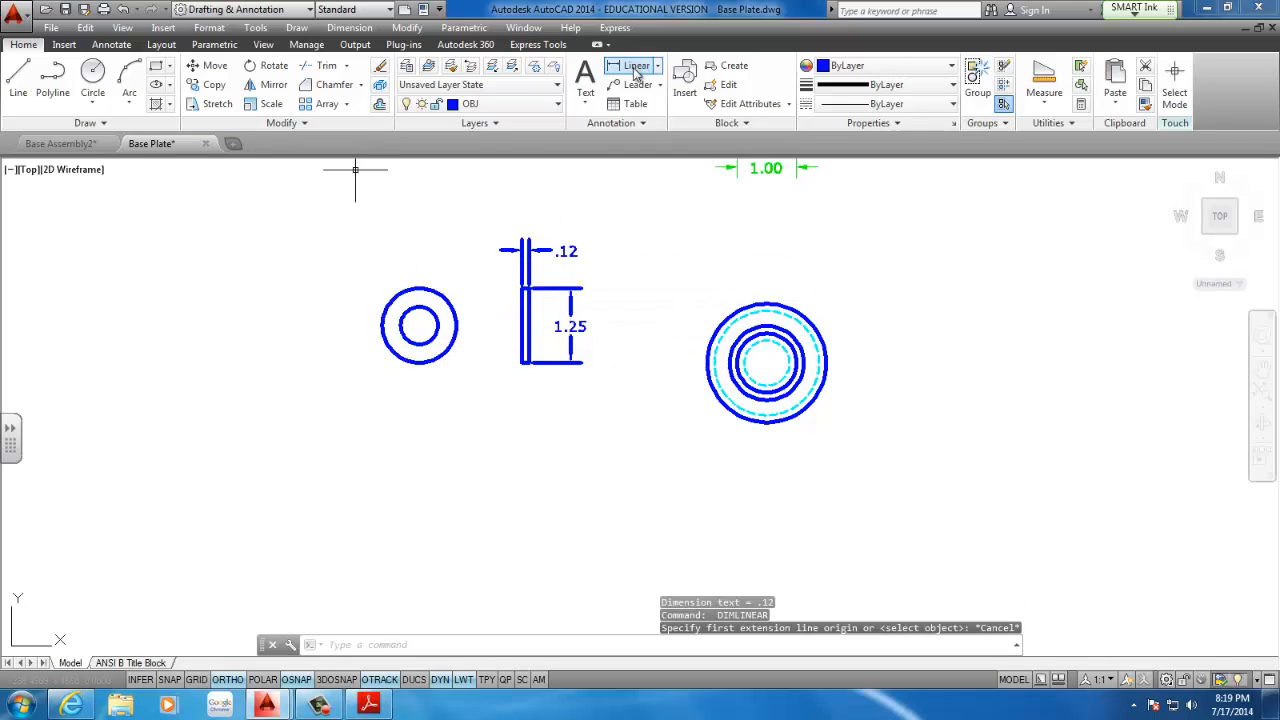
# - Add a radius dimension to the washer's inner circle, with its text placed below and to the right of the circle
pyautogui.click(655, 68)
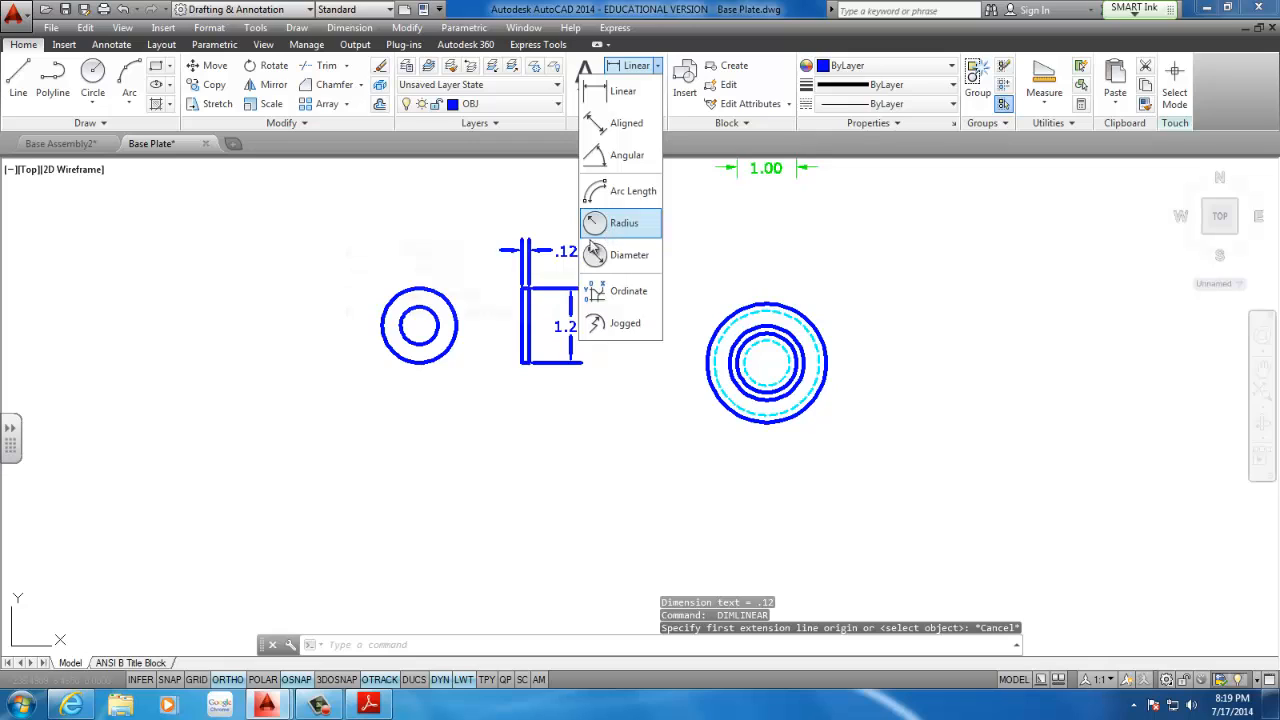
pyautogui.click(590, 240)
pyautogui.click(432, 340)
pyautogui.click(470, 408)
pyautogui.press('Escape')
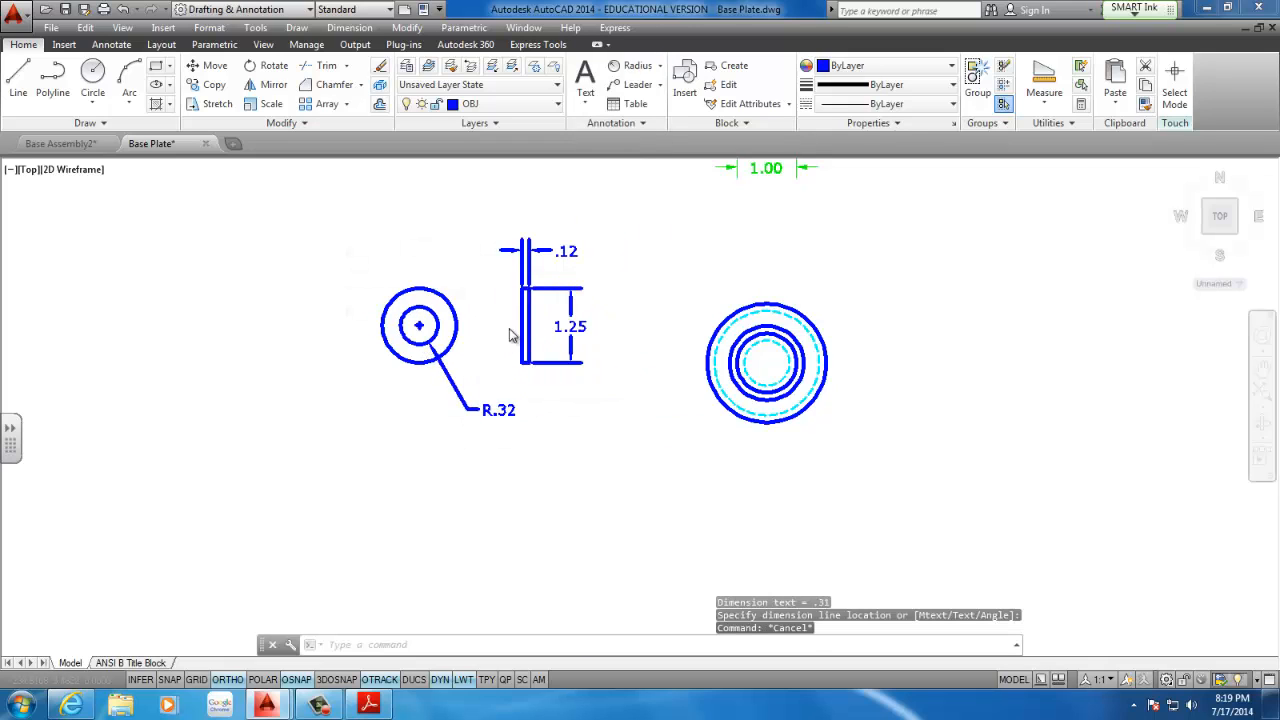
pyautogui.scroll(2, 512, 330)
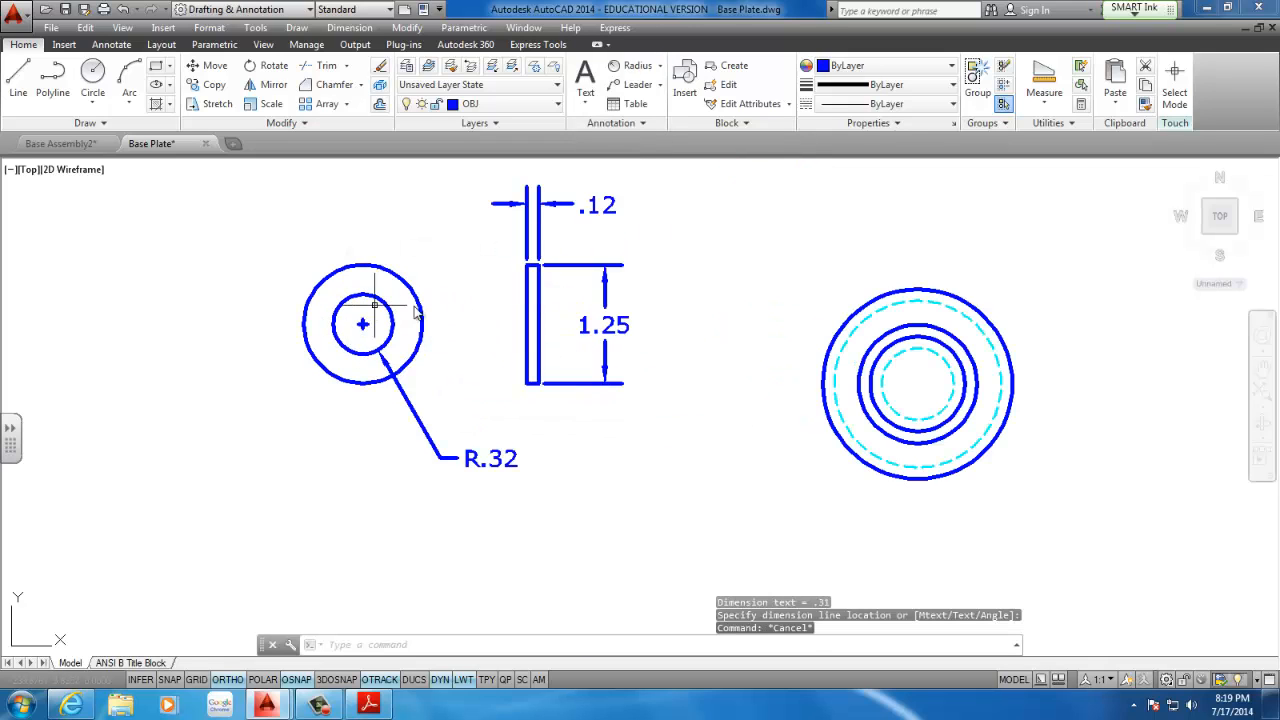
pyautogui.scroll(2, 491, 316)
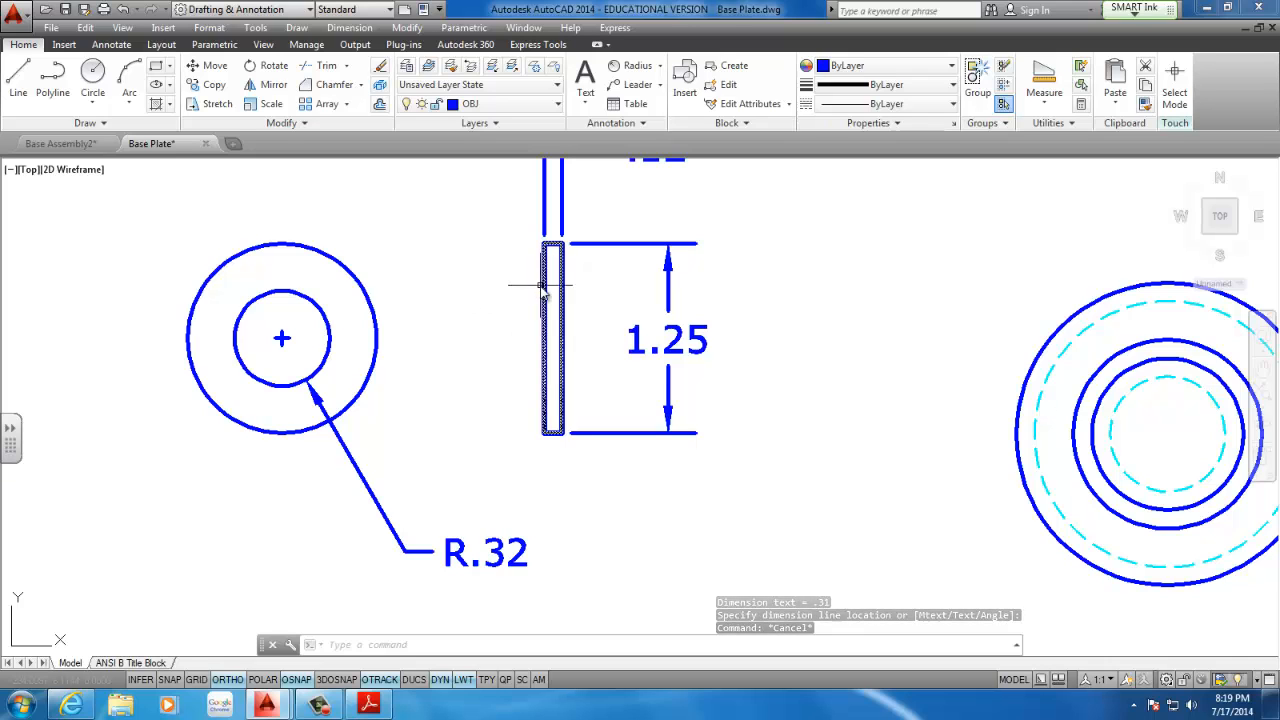
pyautogui.press('Escape')
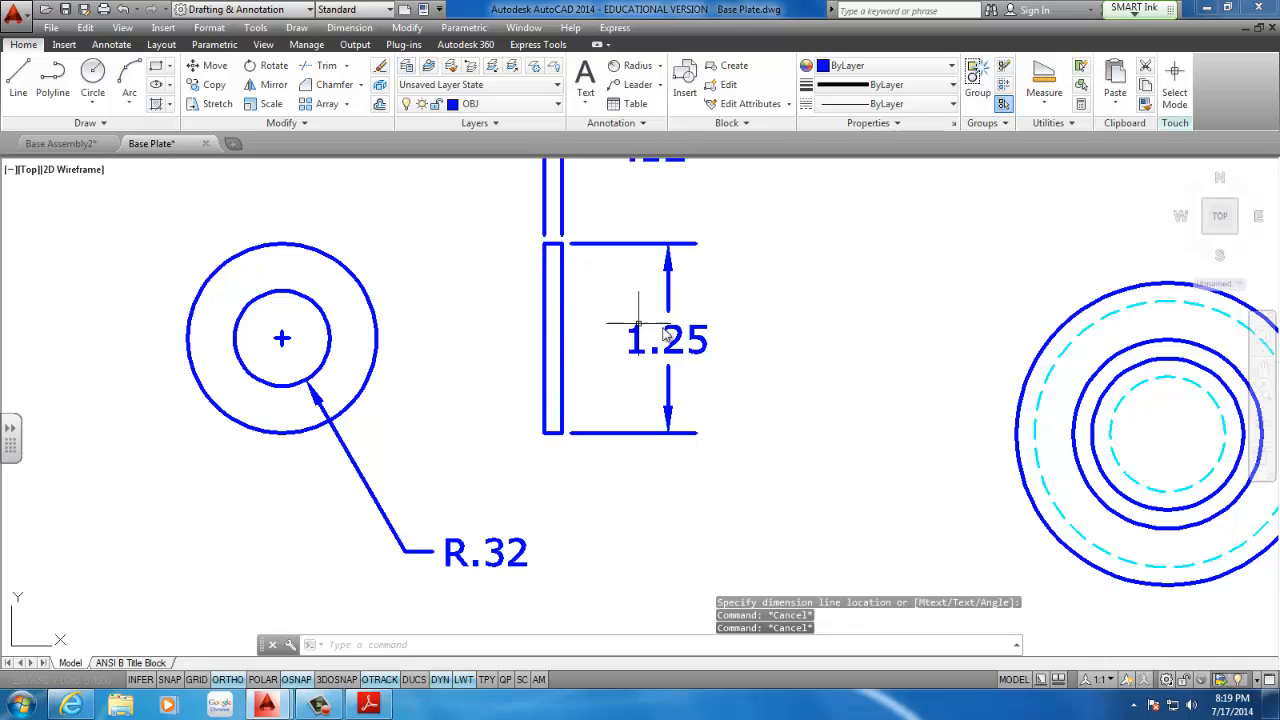
pyautogui.scroll(-3, 637, 323)
pyautogui.moveTo(637, 323); pyautogui.dragTo(485, 387, button='middle')
pyautogui.moveTo(585, 255)
pyautogui.mouseDown(button='middle')
pyautogui.moveTo(571, 365)
pyautogui.moveTo(589, 317)
pyautogui.mouseUp(button='middle')
pyautogui.scroll(3, 529, 429)
pyautogui.moveTo(529, 429)
pyautogui.mouseDown(button='middle')
pyautogui.moveTo(531, 440)
pyautogui.moveTo(503, 420)
pyautogui.moveTo(491, 349)
pyautogui.mouseUp(button='middle')
pyautogui.scroll(-3, 531, 348)
pyautogui.scroll(3, 524, 368)
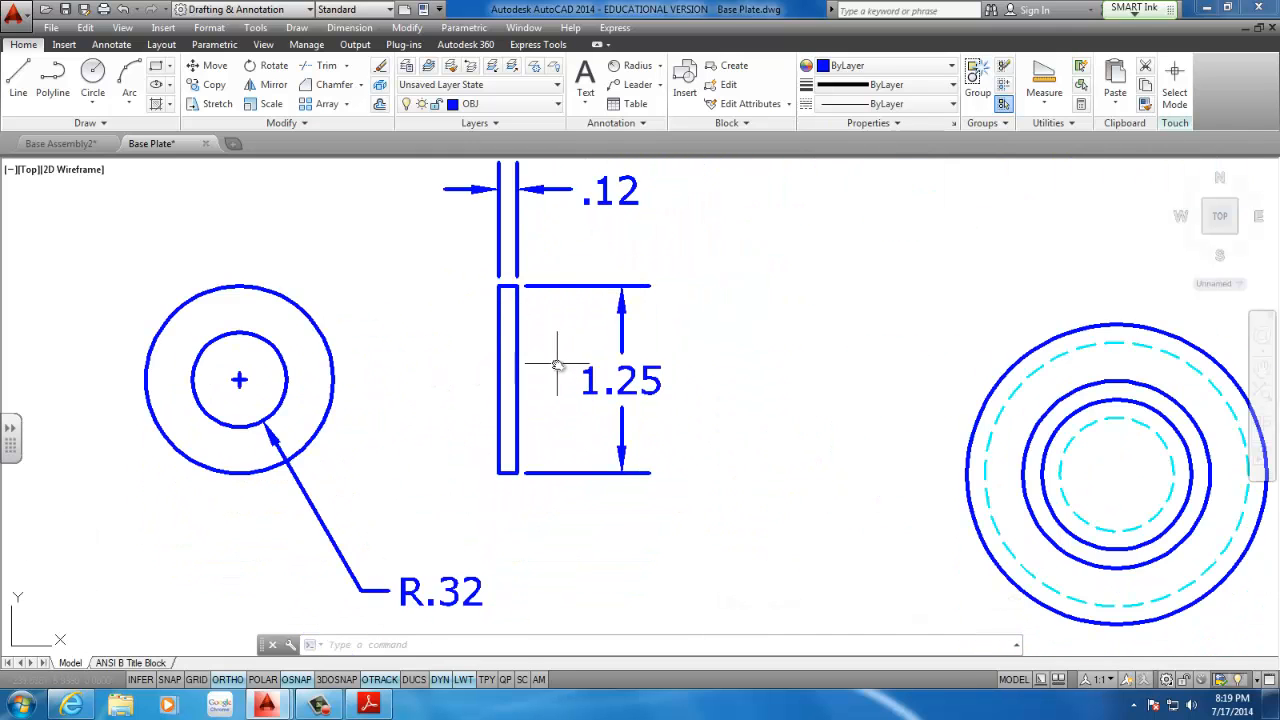
pyautogui.scroll(-3, 557, 365)
pyautogui.moveTo(429, 398); pyautogui.dragTo(308, 416, button='middle')
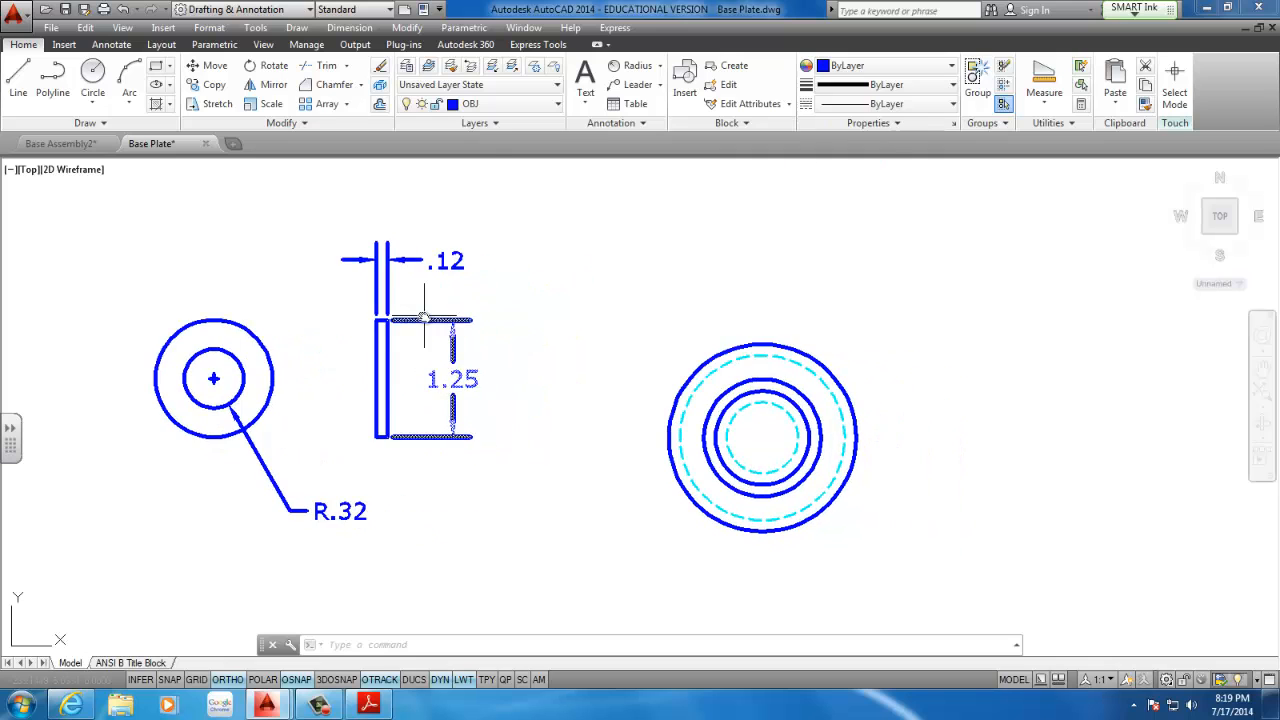
# - Draw a horizontal line across the washer's side view, aligned with the top of the inner circle in the circular view
pyautogui.scroll(-2, 424, 318)
pyautogui.scroll(4, 395, 340)
pyautogui.click(18, 80)
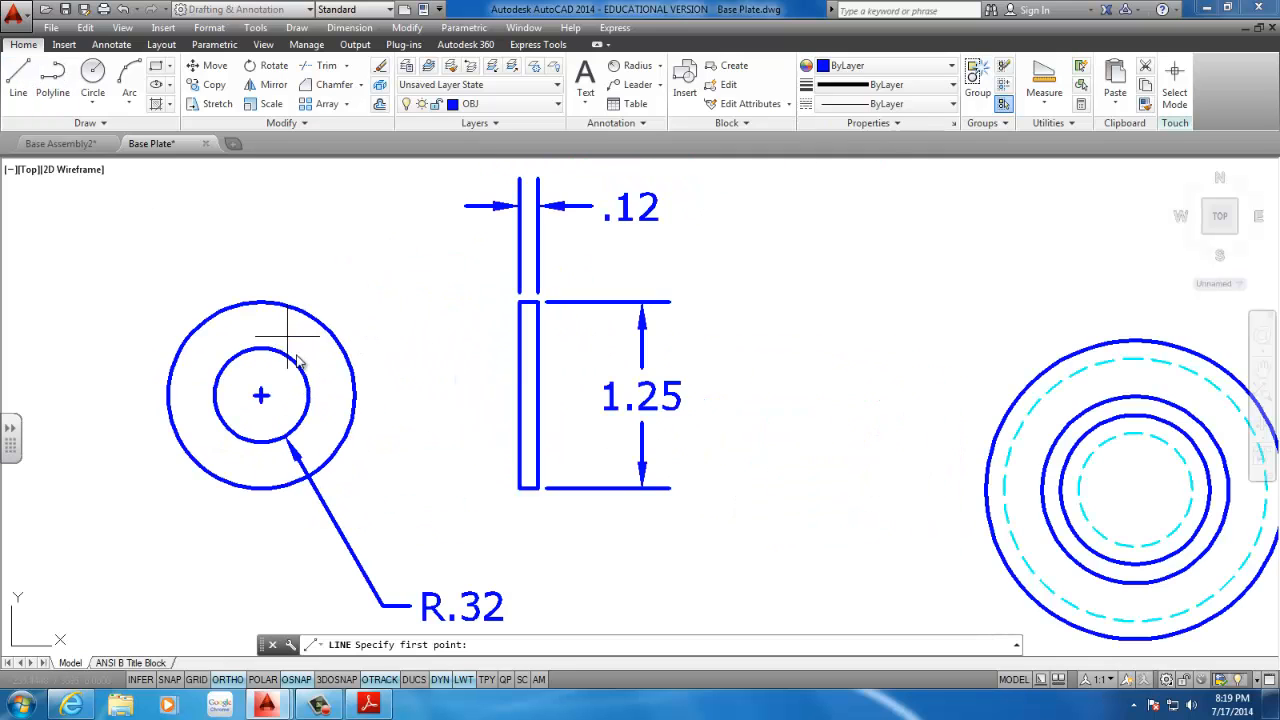
pyautogui.moveTo(261, 348)
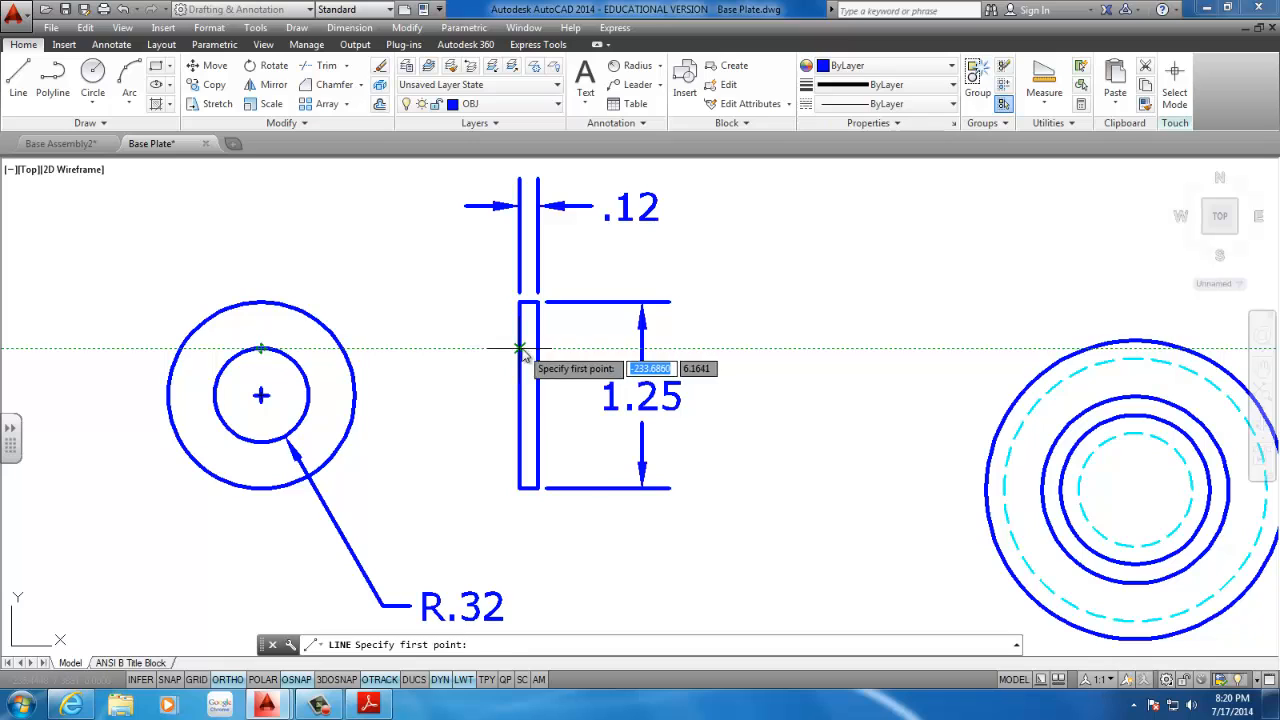
pyautogui.click(261, 443)
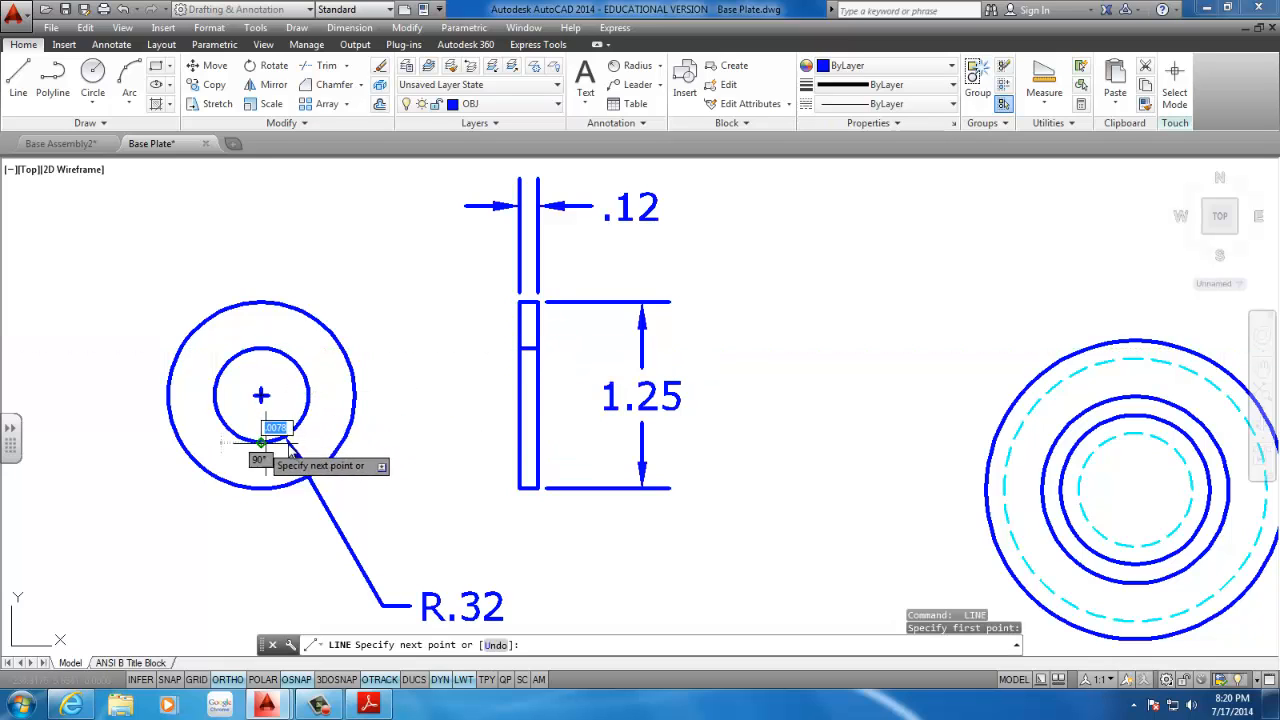
pyautogui.press('Escape')
# - Draw a second horizontal line across the washer's side view, aligned with the bottom of the inner circle
pyautogui.press('Return')
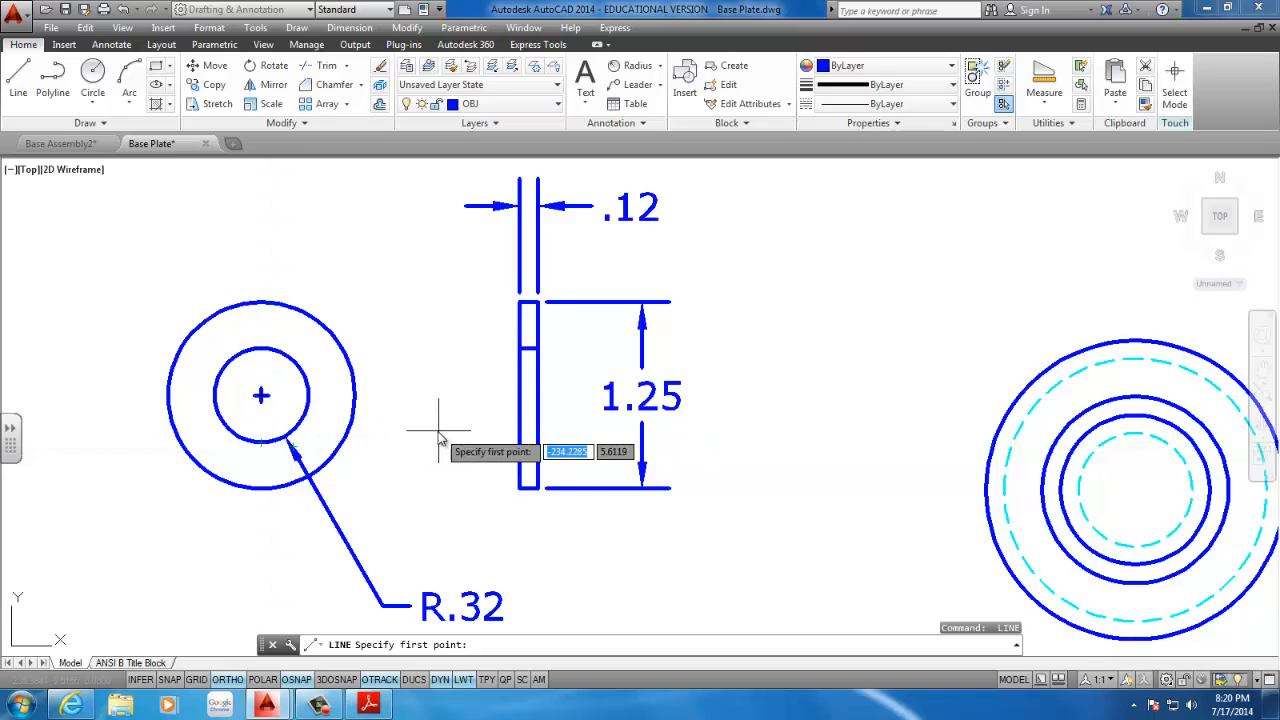
pyautogui.click(519, 442)
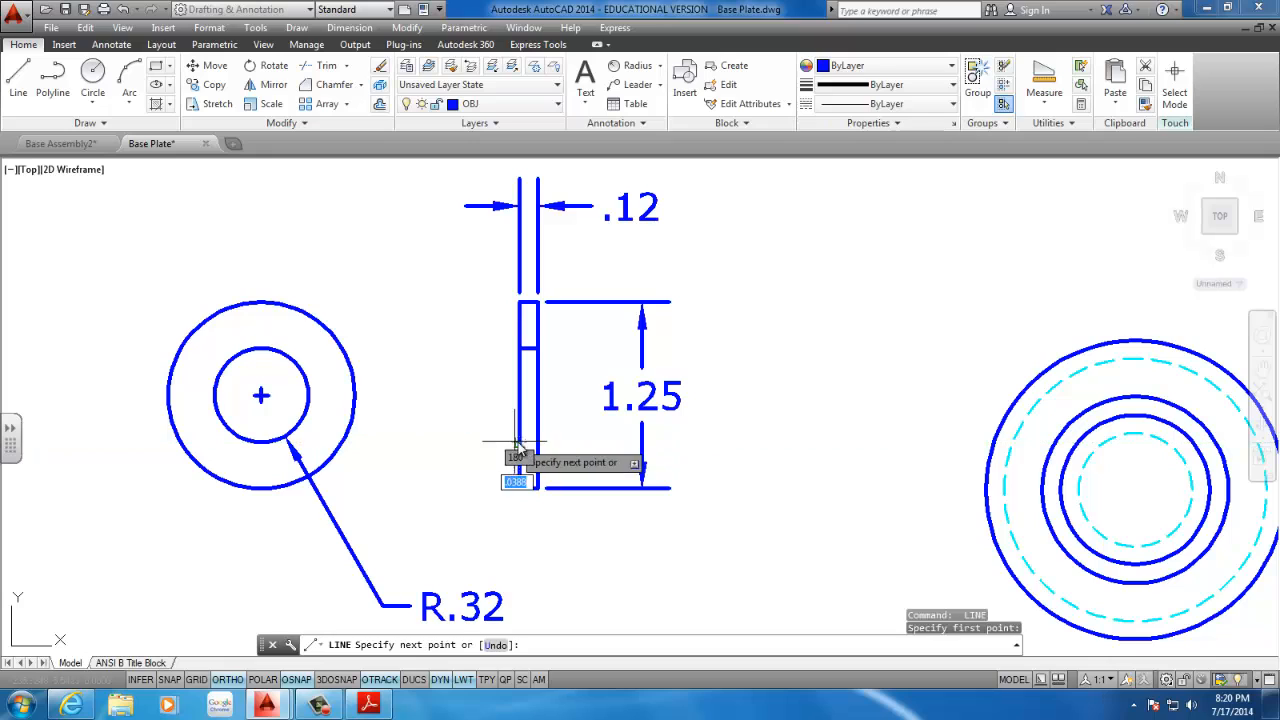
pyautogui.click(519, 442)
pyautogui.click(537, 442)
pyautogui.press('Escape')
# - Move the two hole-edge lines in the washer's side view to the HID layer
pyautogui.click(504, 436)
pyautogui.click(578, 318)
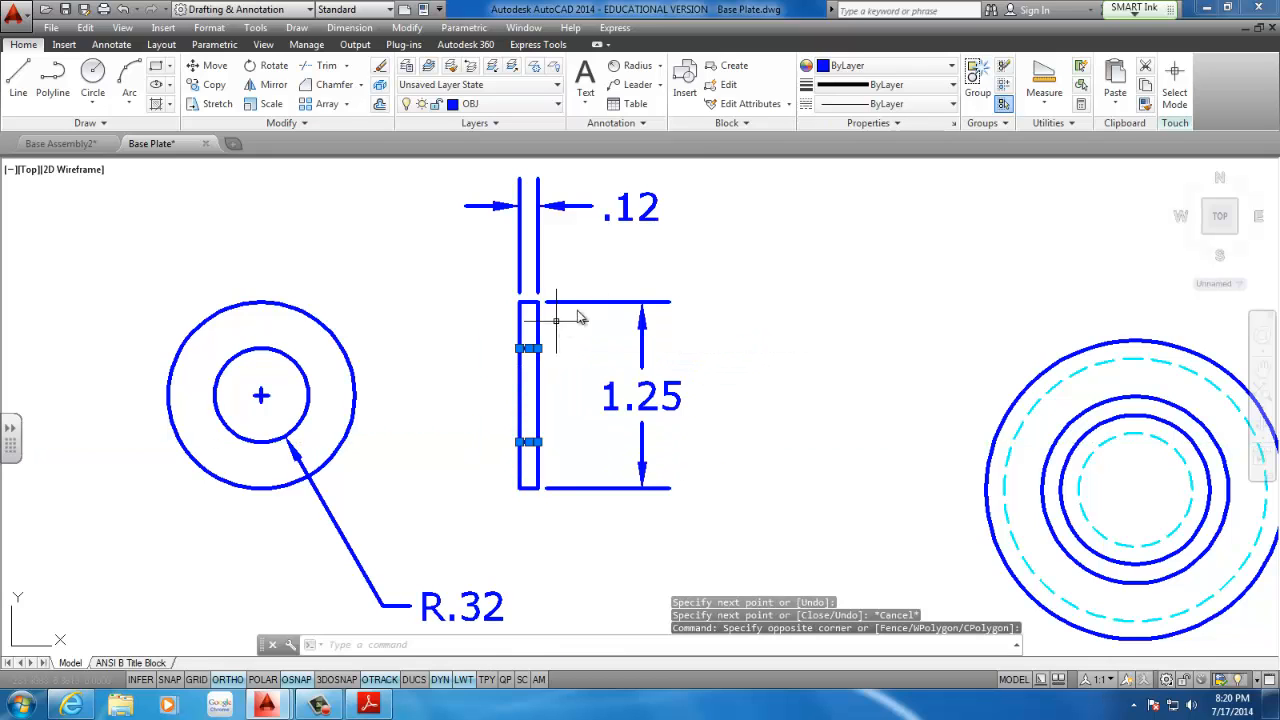
pyautogui.click(480, 104)
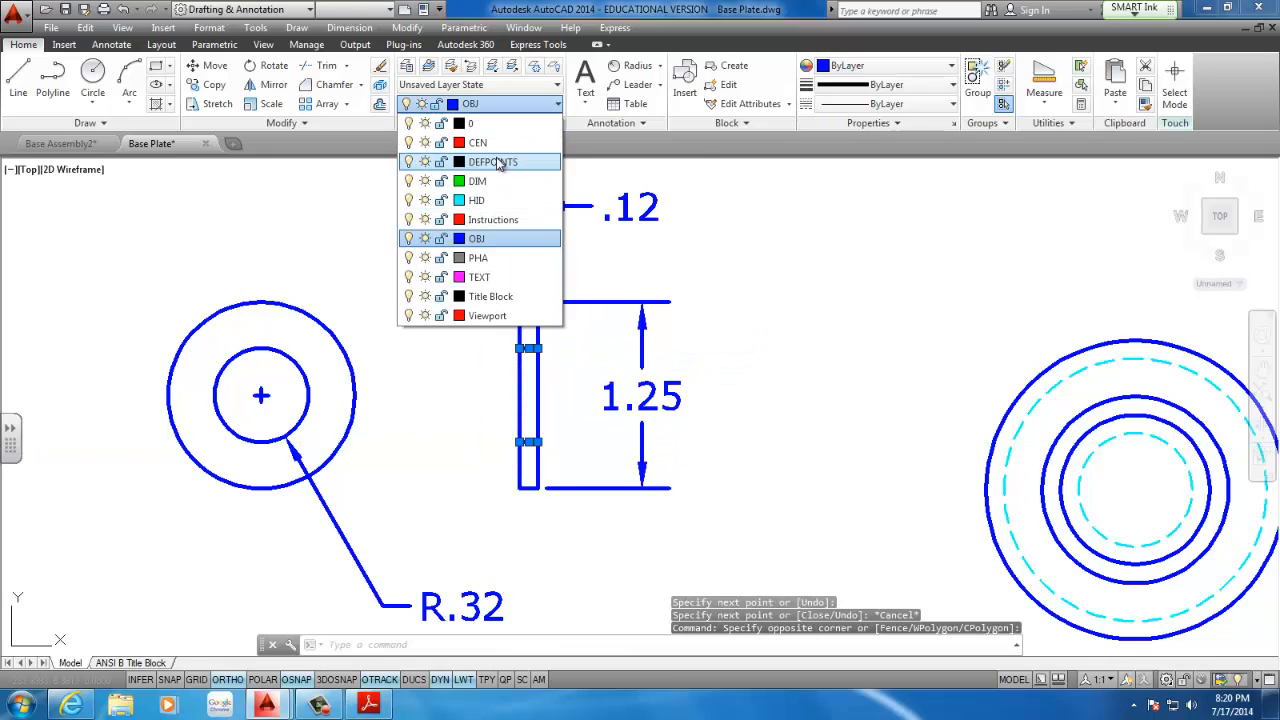
pyautogui.click(491, 210)
pyautogui.press('Escape')
pyautogui.press('Escape')
pyautogui.scroll(-8, 599, 352)
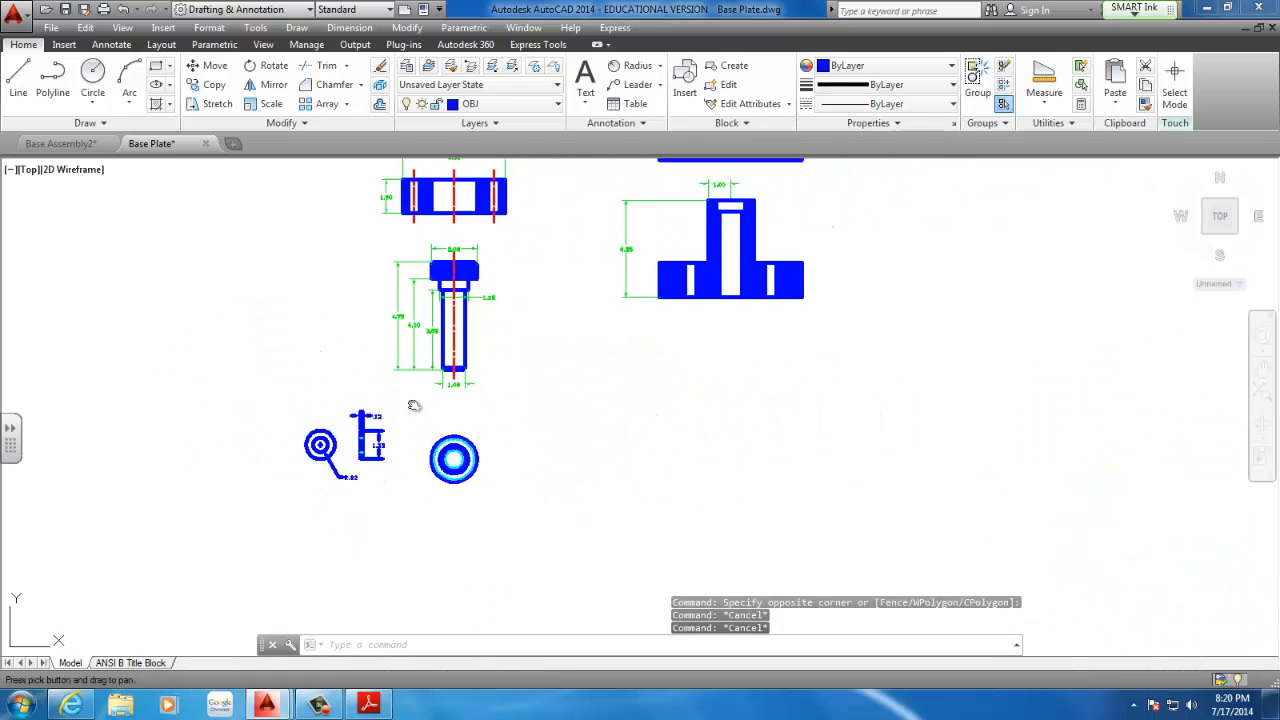
pyautogui.moveTo(441, 400); pyautogui.dragTo(440, 460, button='middle')
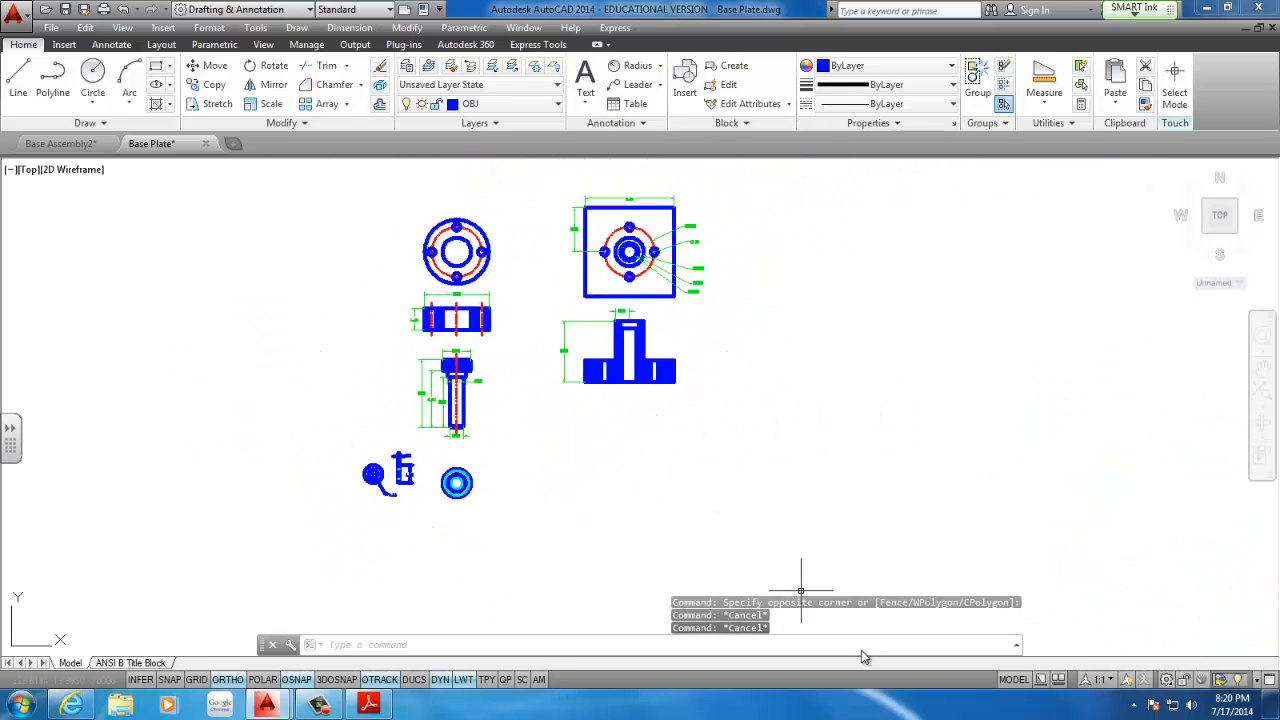
pyautogui.click(328, 704)
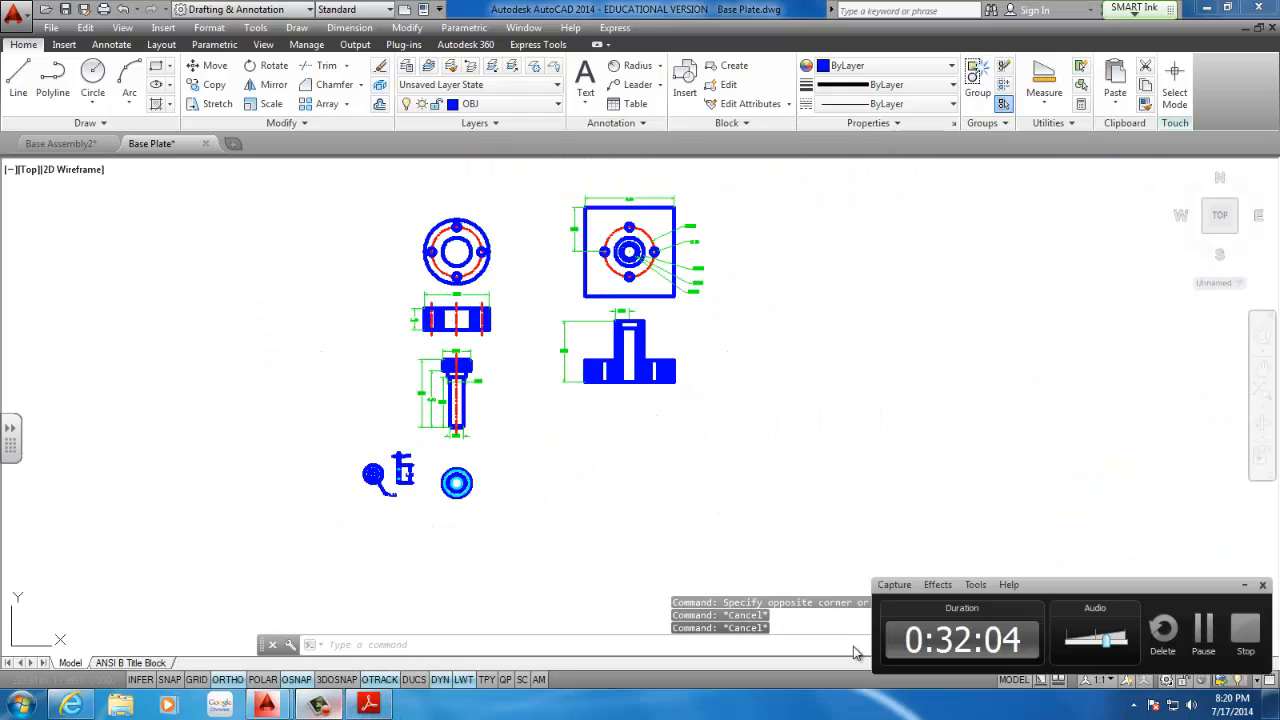
pyautogui.click(1201, 626)
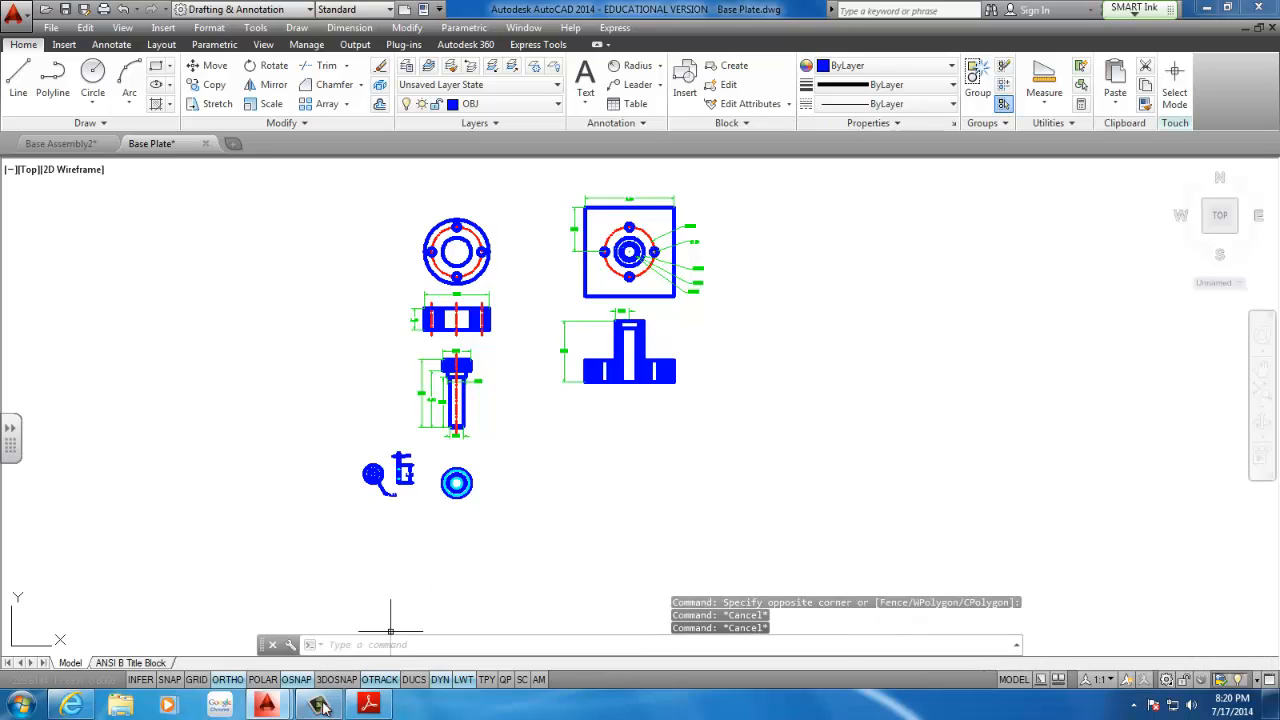